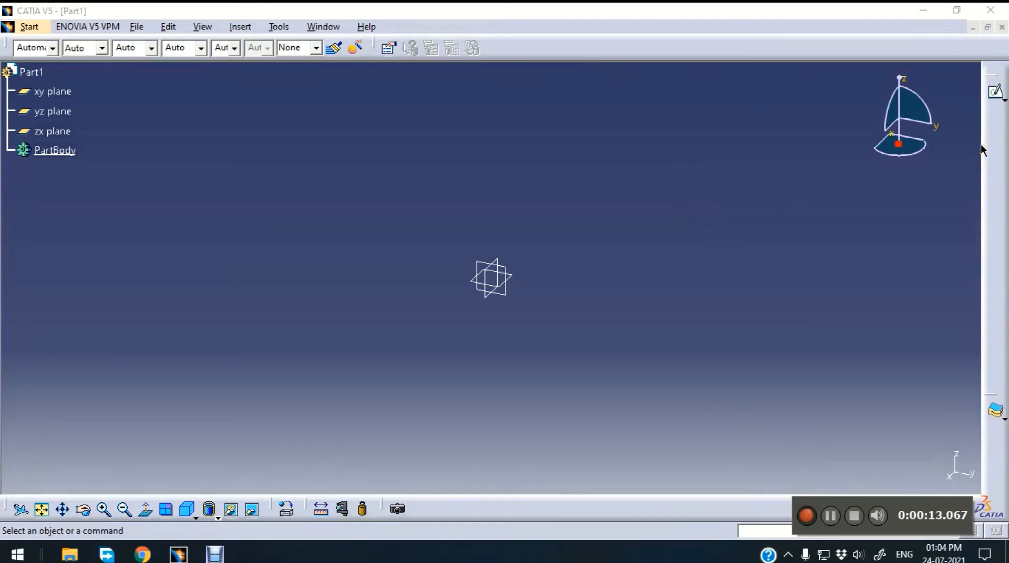
pyautogui.click(991, 143)
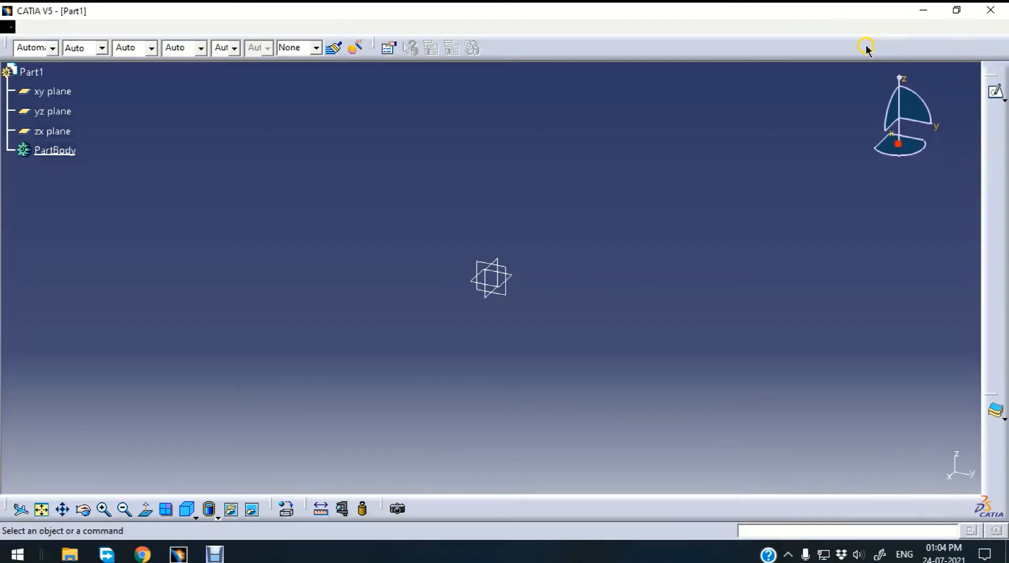
pyautogui.rightClick(805, 48)
pyautogui.rightClick(707, 43)
pyautogui.rightClick(685, 45)
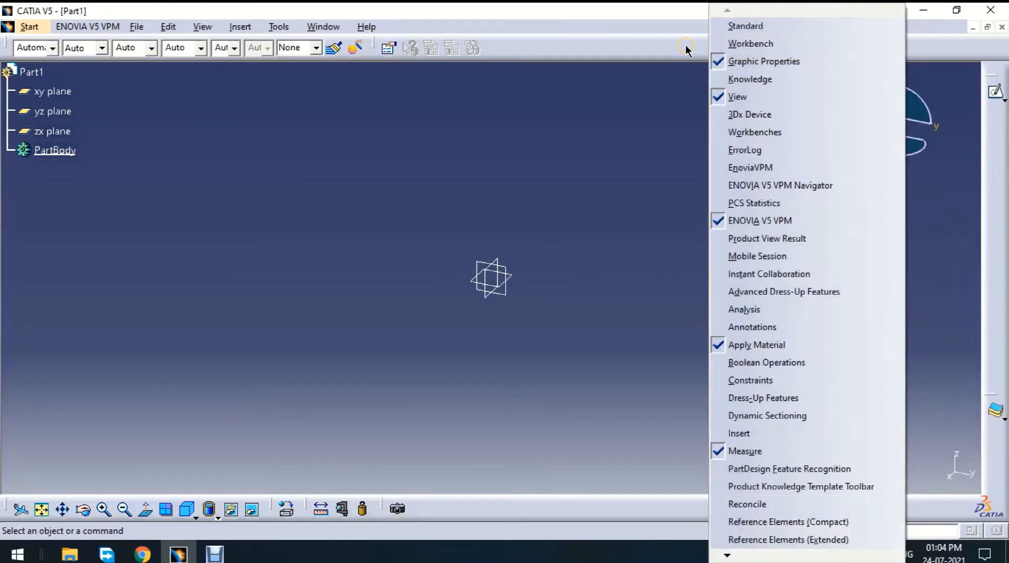
pyautogui.click(998, 158)
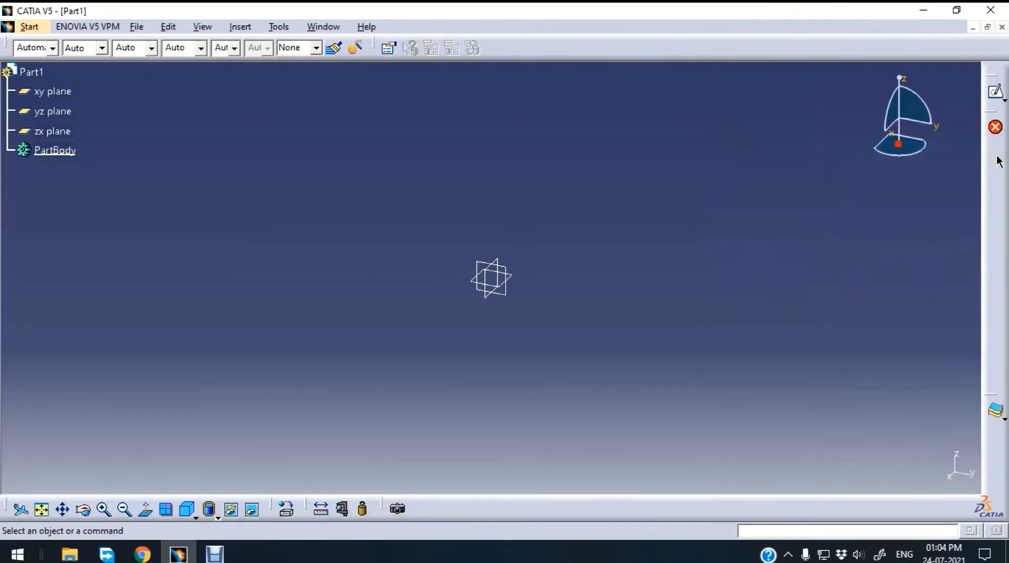
pyautogui.click(993, 128)
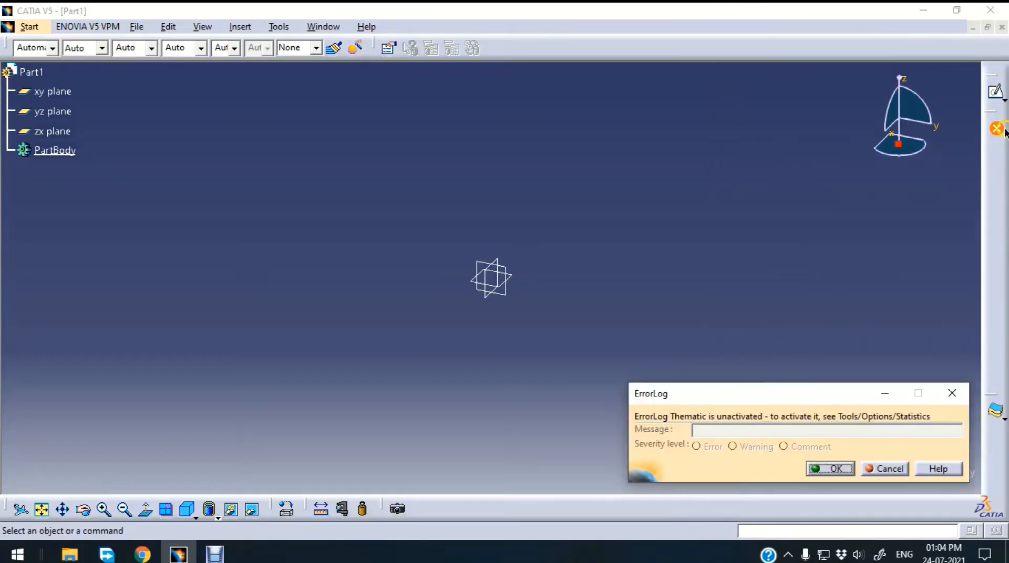
pyautogui.click(890, 470)
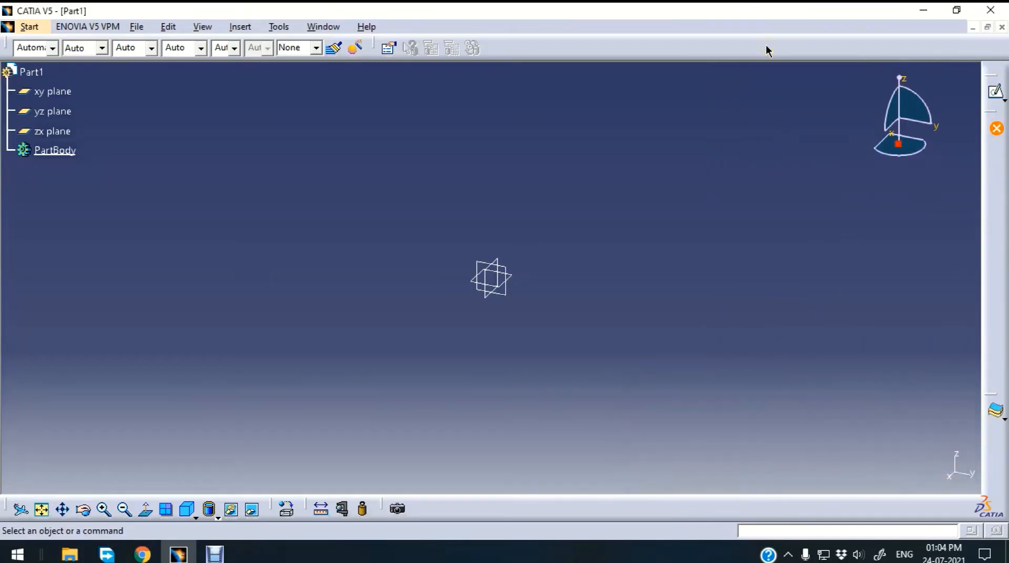
# Open the toolbar customization settings and restore the contents of all toolbars
pyautogui.rightClick(766, 51)
pyautogui.rightClick(995, 277)
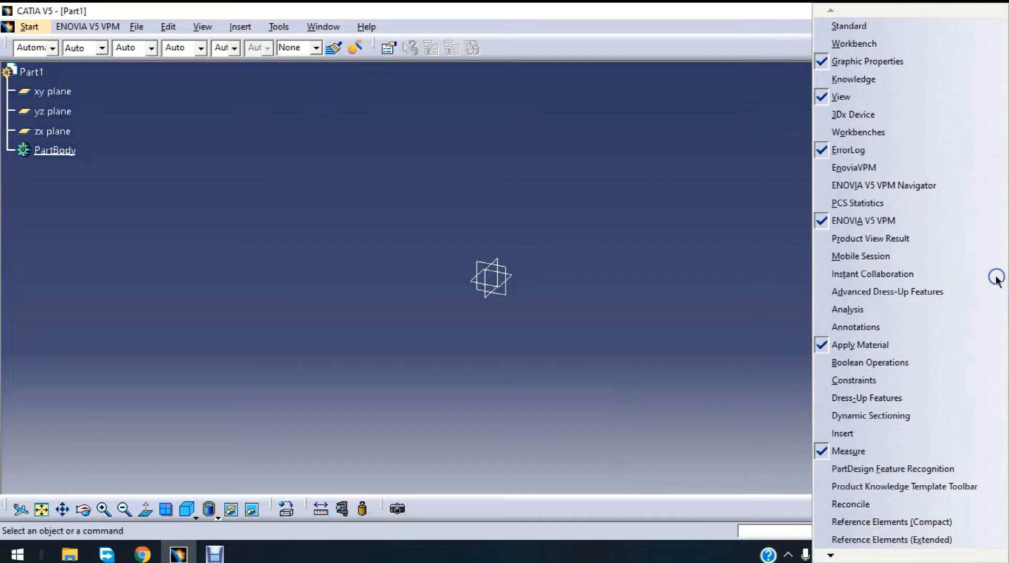
pyautogui.click(830, 555)
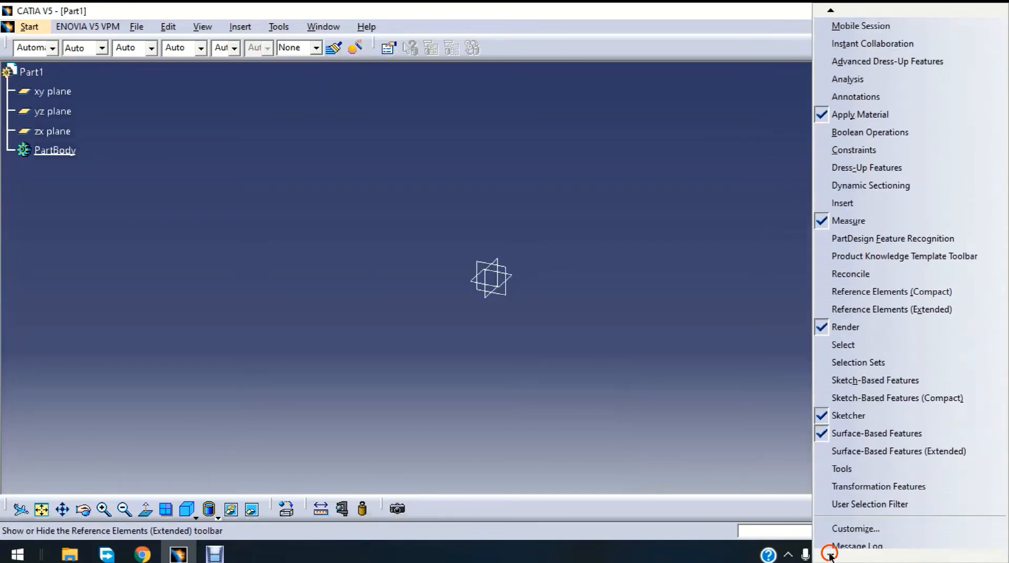
pyautogui.click(857, 511)
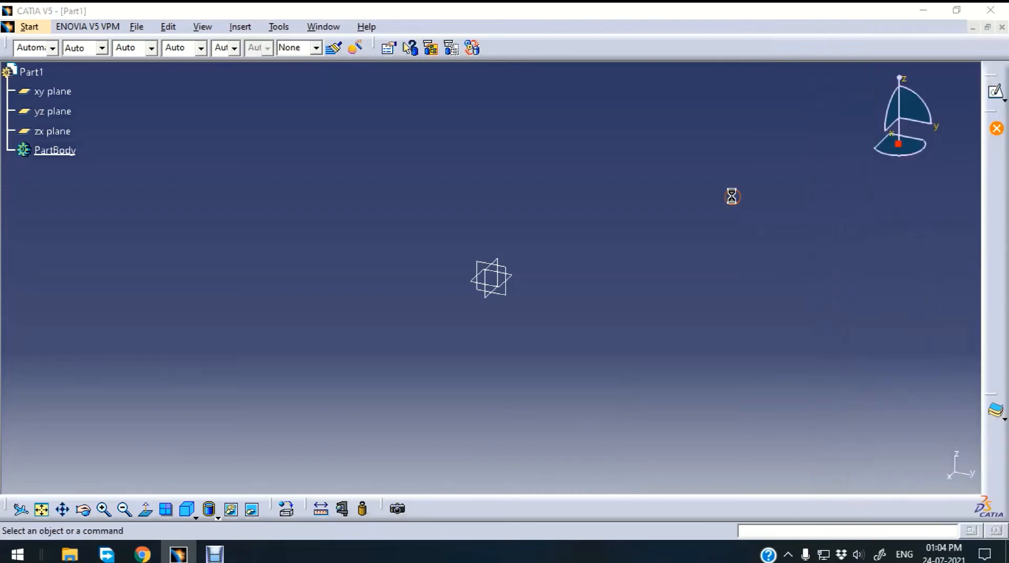
pyautogui.click(771, 191)
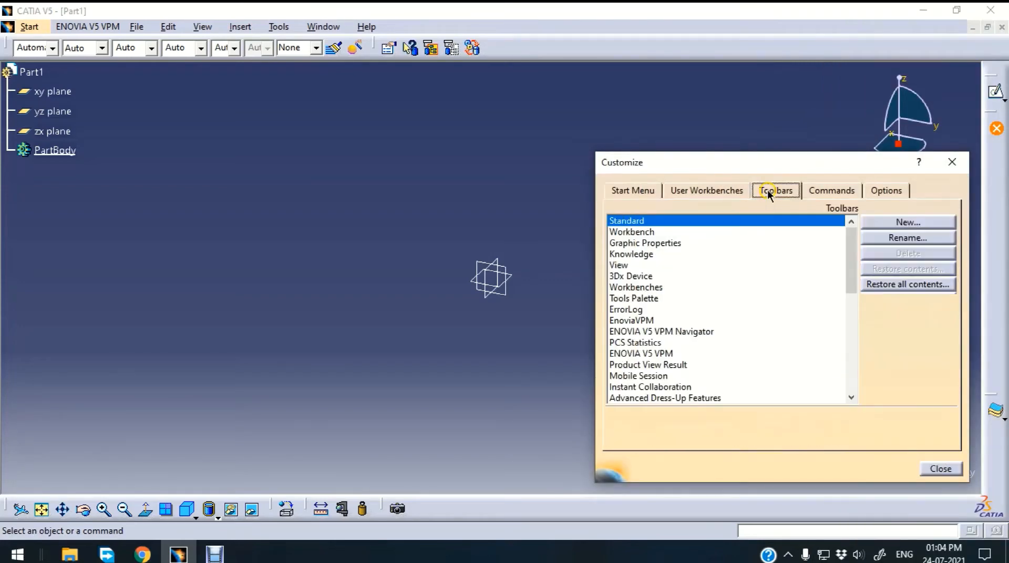
pyautogui.click(914, 287)
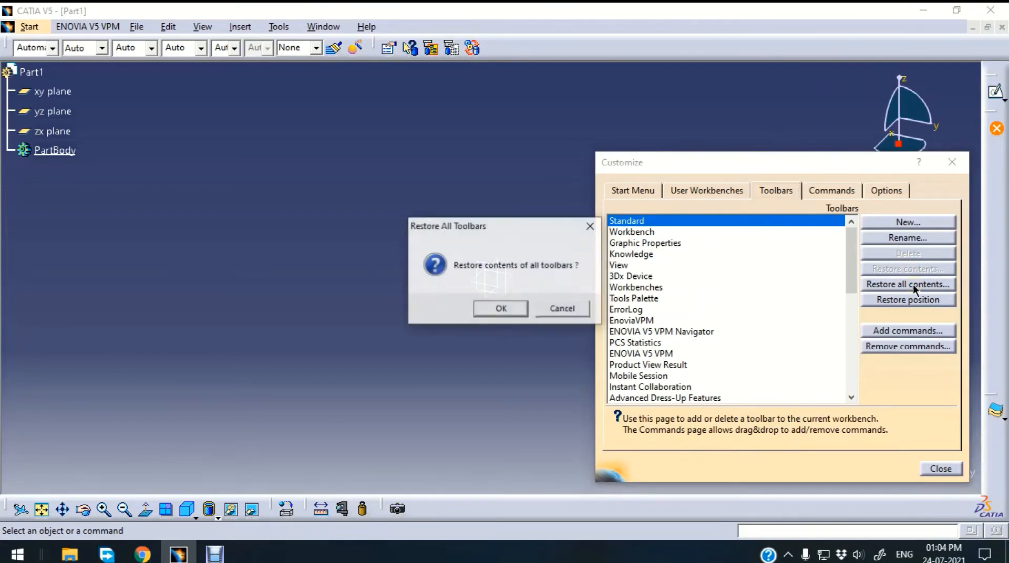
pyautogui.click(502, 309)
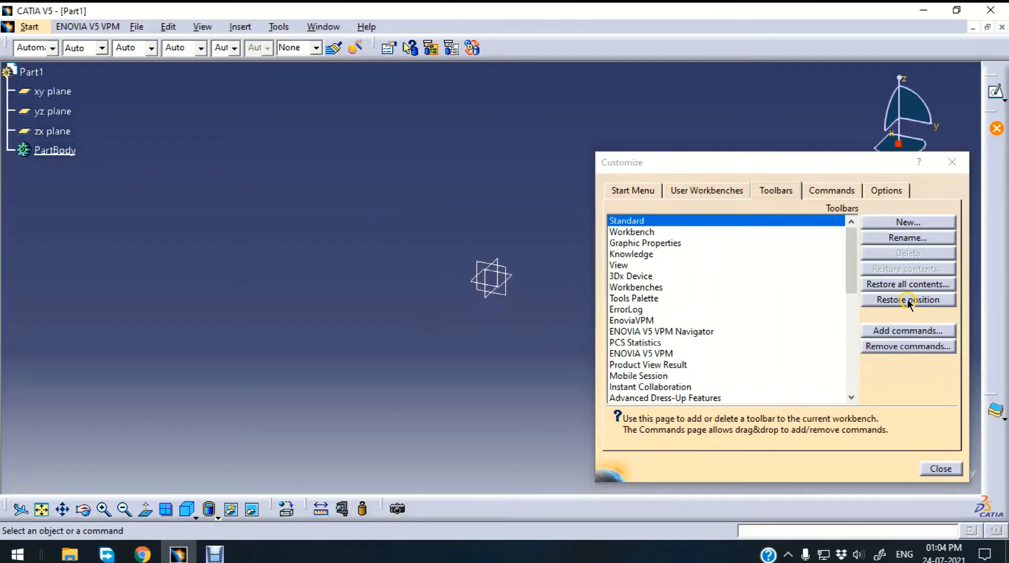
# Restore the default toolbar positions, then close the customization settings and the floating ENOVIA V5 VPM Navigator toolbar
pyautogui.click(909, 300)
pyautogui.click(504, 308)
pyautogui.click(940, 470)
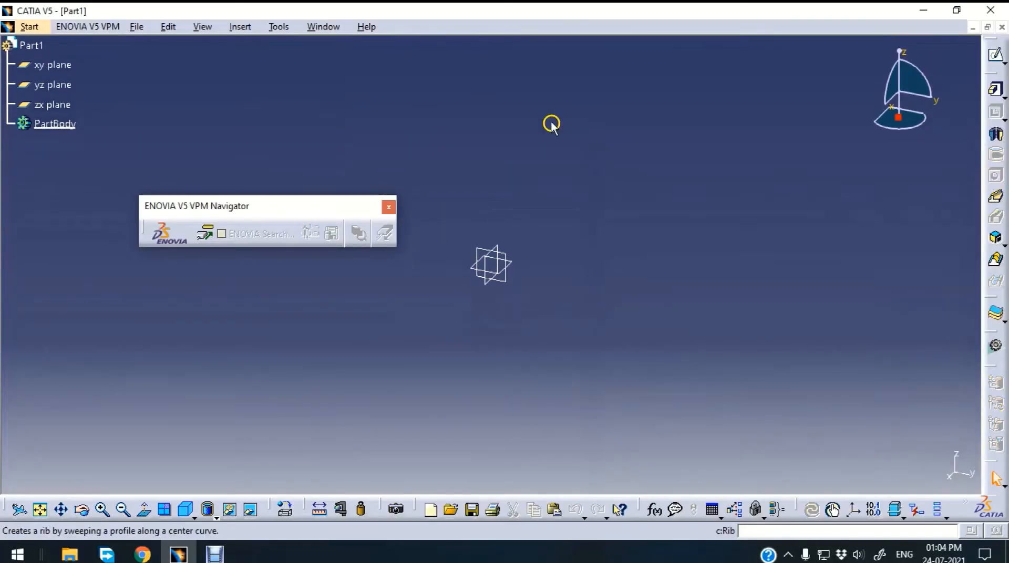
pyautogui.click(388, 207)
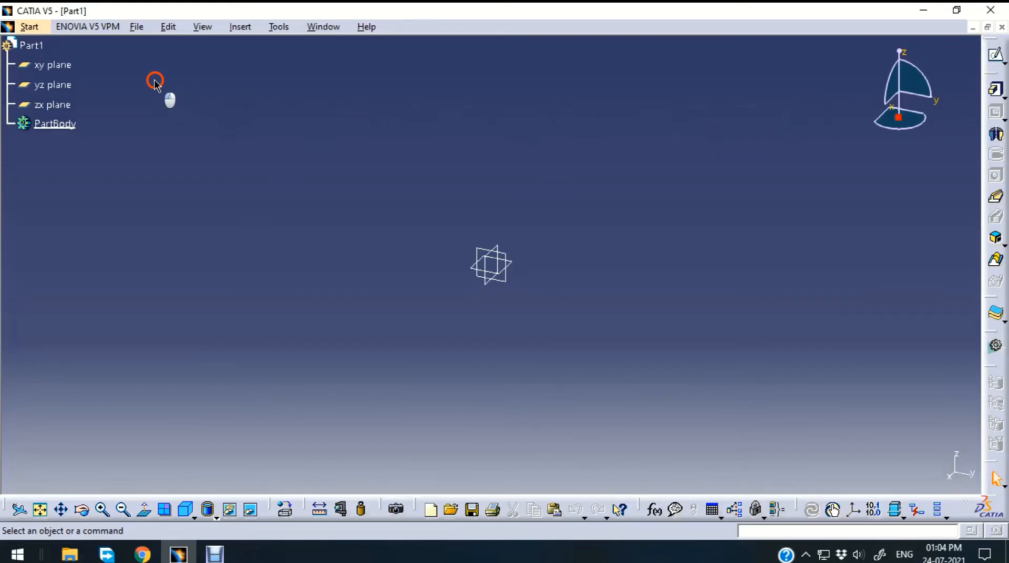
# Undock the Sketch-Based Features, Dress-Up Features, Transformation Features, Reference Elements and Sketcher toolbars and line them up above the model
pyautogui.moveTo(153, 80); pyautogui.dragTo(153, 80)
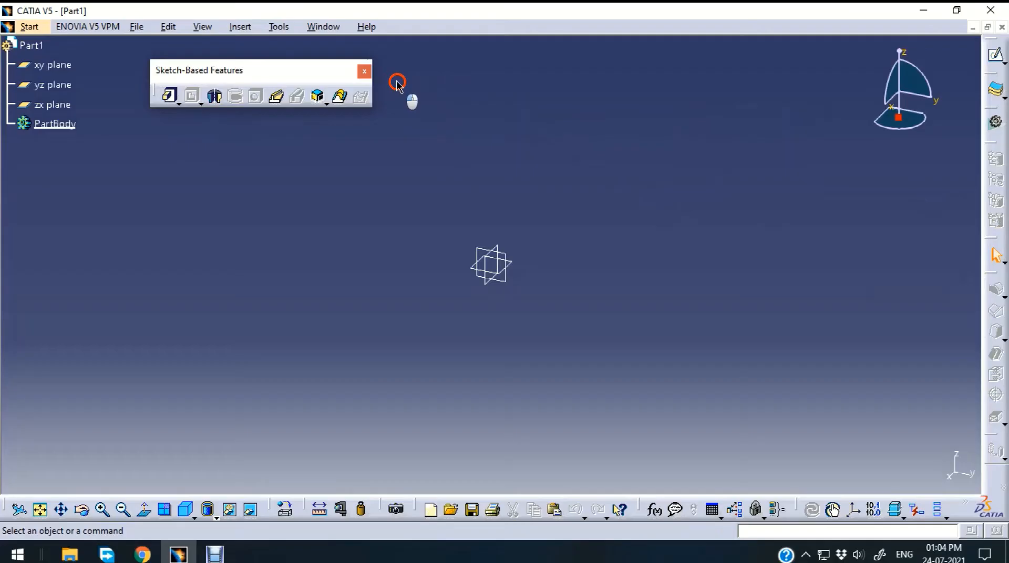
pyautogui.moveTo(398, 84); pyautogui.dragTo(397, 84)
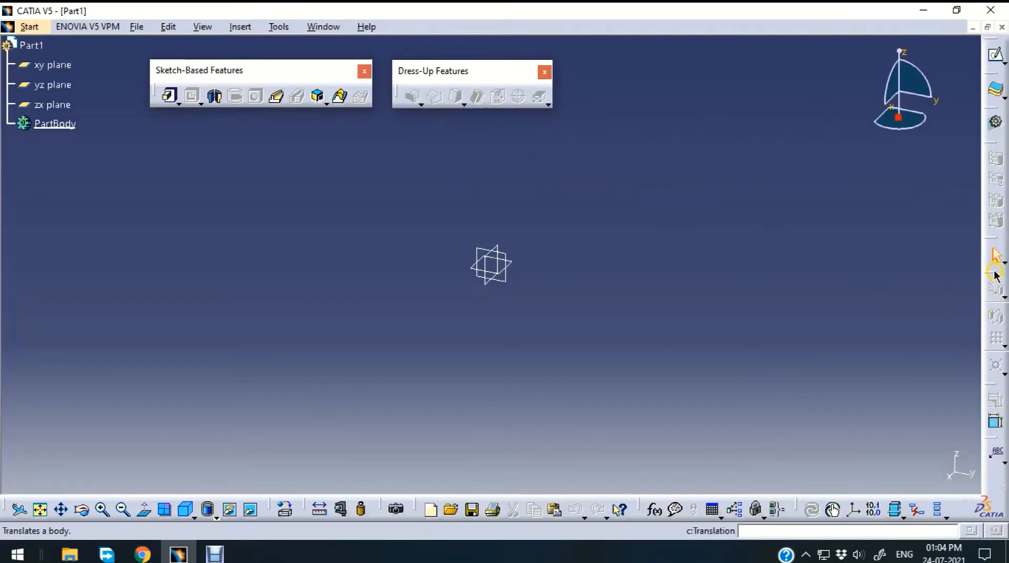
pyautogui.moveTo(589, 77); pyautogui.dragTo(578, 77)
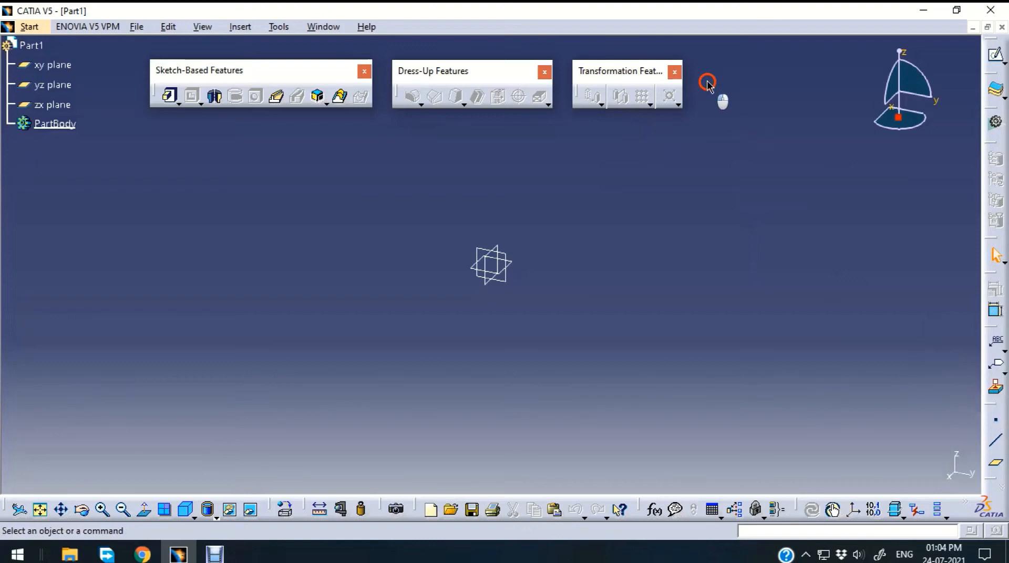
pyautogui.moveTo(707, 82); pyautogui.dragTo(708, 78)
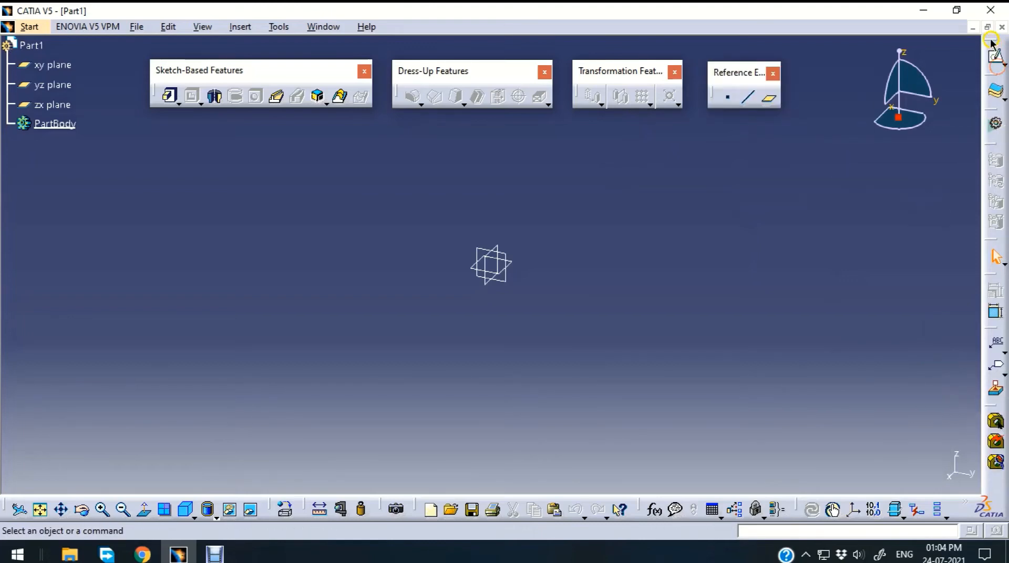
pyautogui.moveTo(809, 81); pyautogui.dragTo(810, 80)
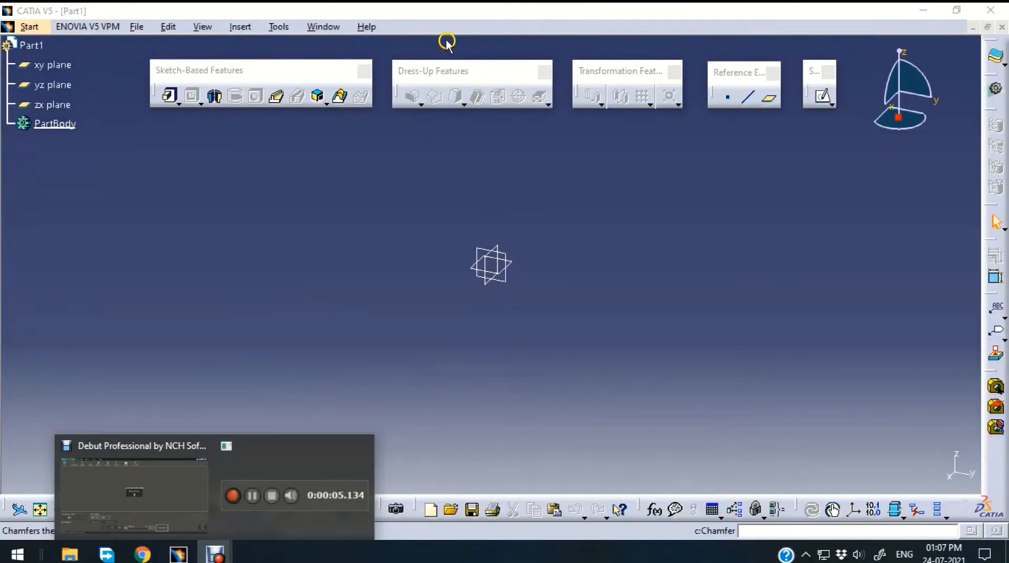
# Shift the floating Sketch-Based Features toolbar slightly away from Dress-Up Features and view the available Pad variants
pyautogui.click(487, 37)
pyautogui.click(259, 226)
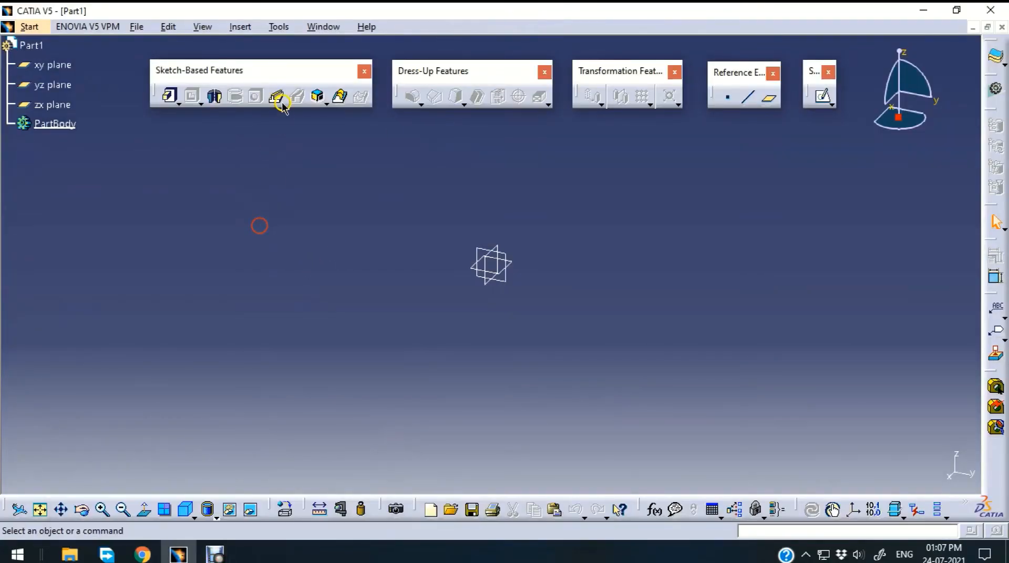
pyautogui.moveTo(279, 70); pyautogui.dragTo(268, 72)
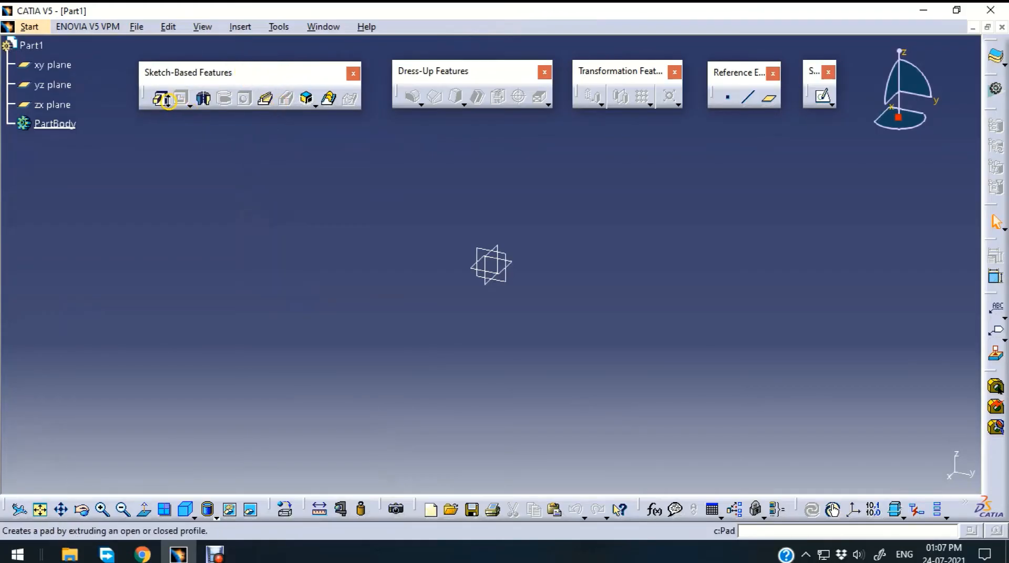
pyautogui.click(167, 99)
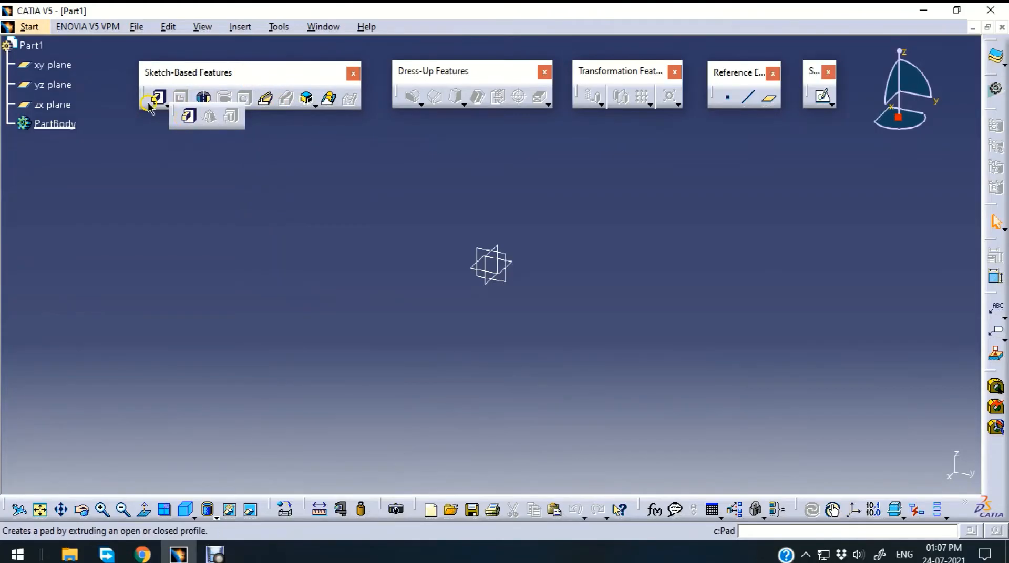
pyautogui.click(209, 170)
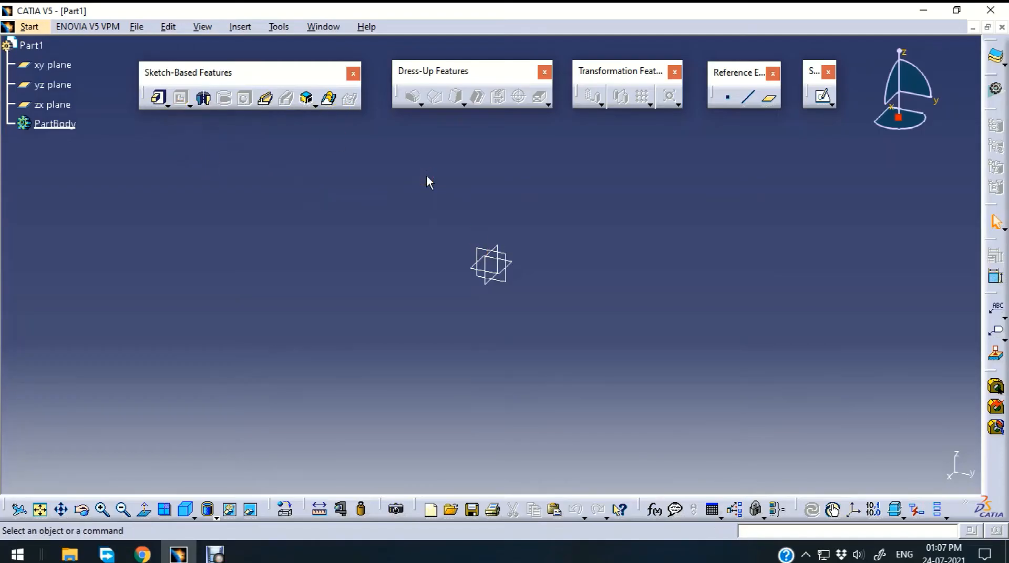
# Start a sketch on the yz plane and draw a circle about 188 mm in diameter centred on the origin
pyautogui.click(823, 99)
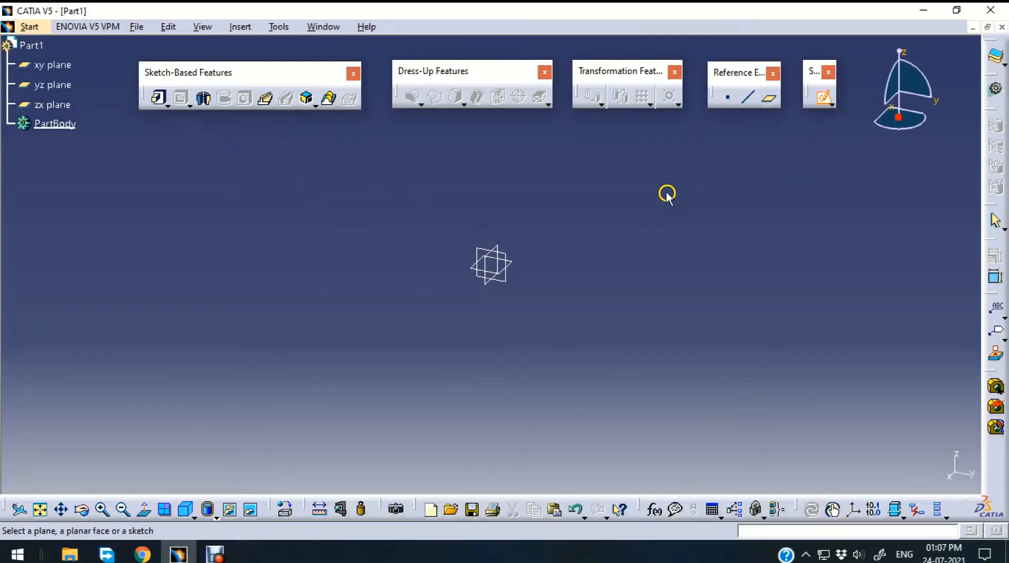
pyautogui.click(482, 258)
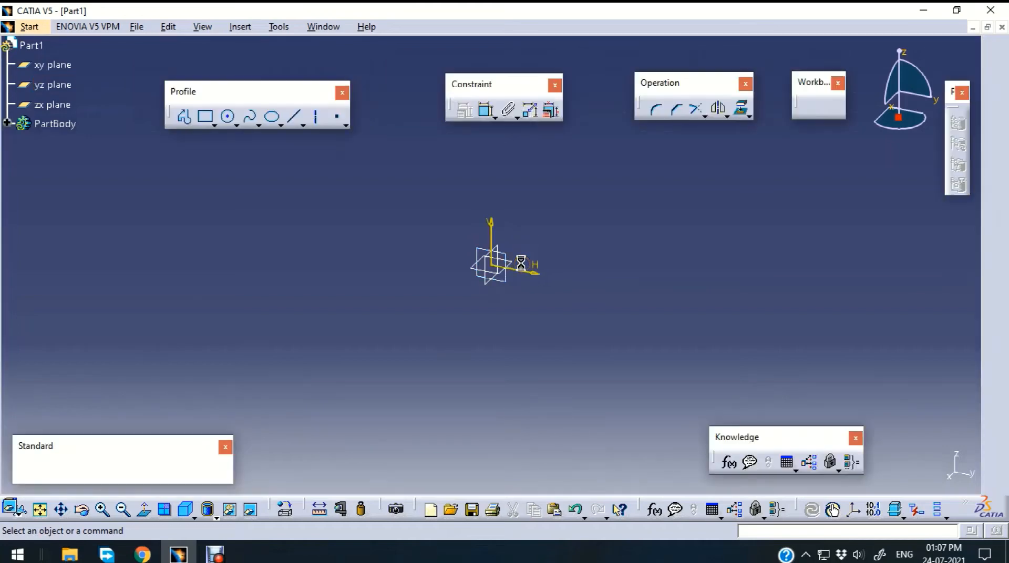
pyautogui.click(227, 117)
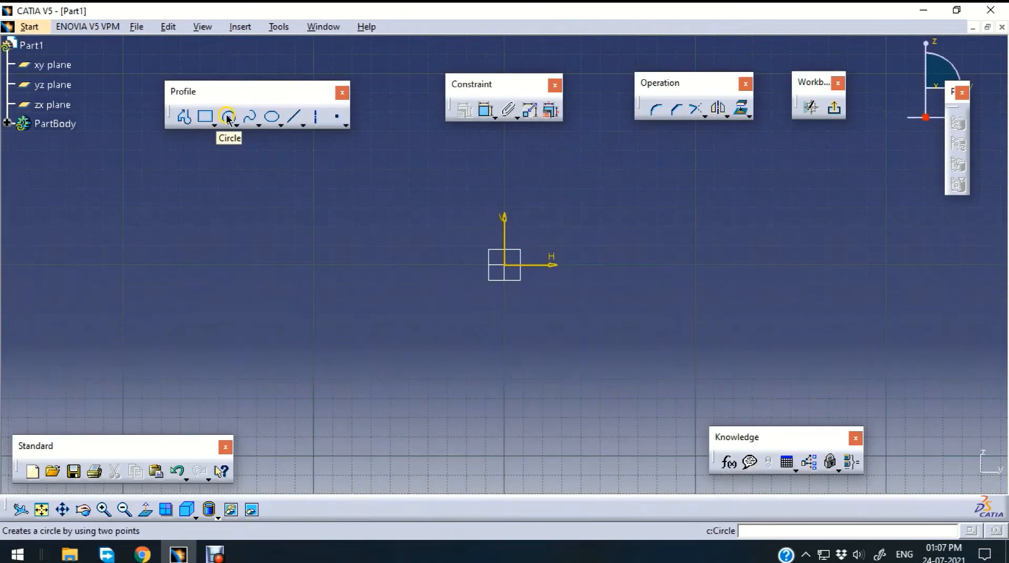
pyautogui.click(506, 266)
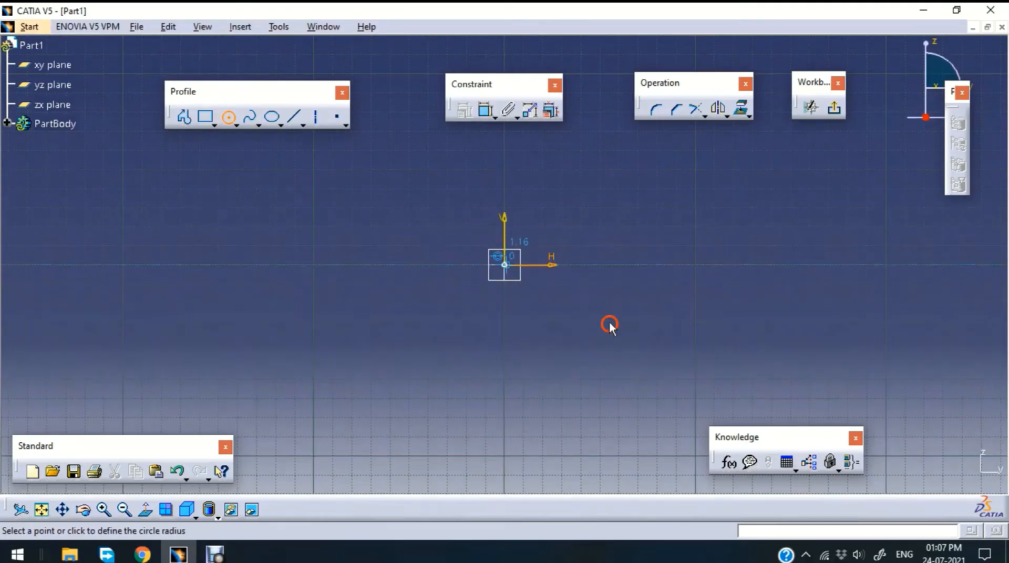
pyautogui.click(651, 348)
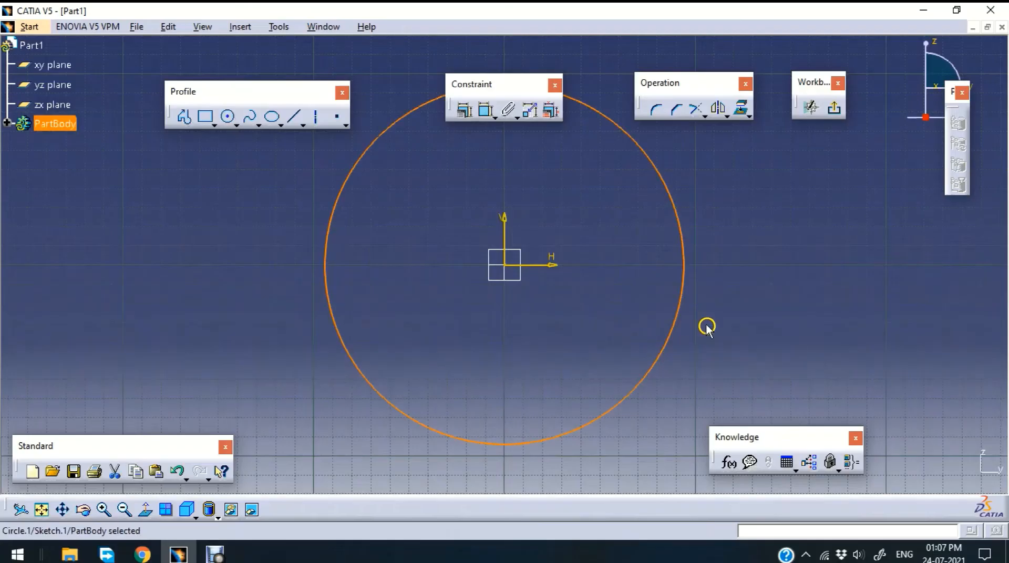
# Constrain the circle's diameter to 200 mm and exit the sketch
pyautogui.moveTo(780, 211); pyautogui.dragTo(750, 243, button='middle')
pyautogui.click(486, 110)
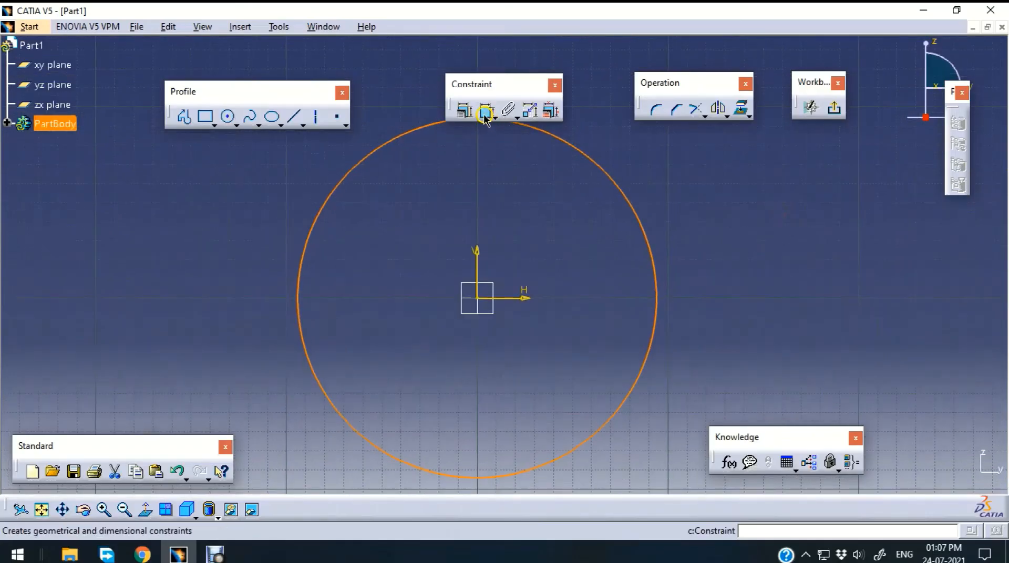
pyautogui.click(736, 235)
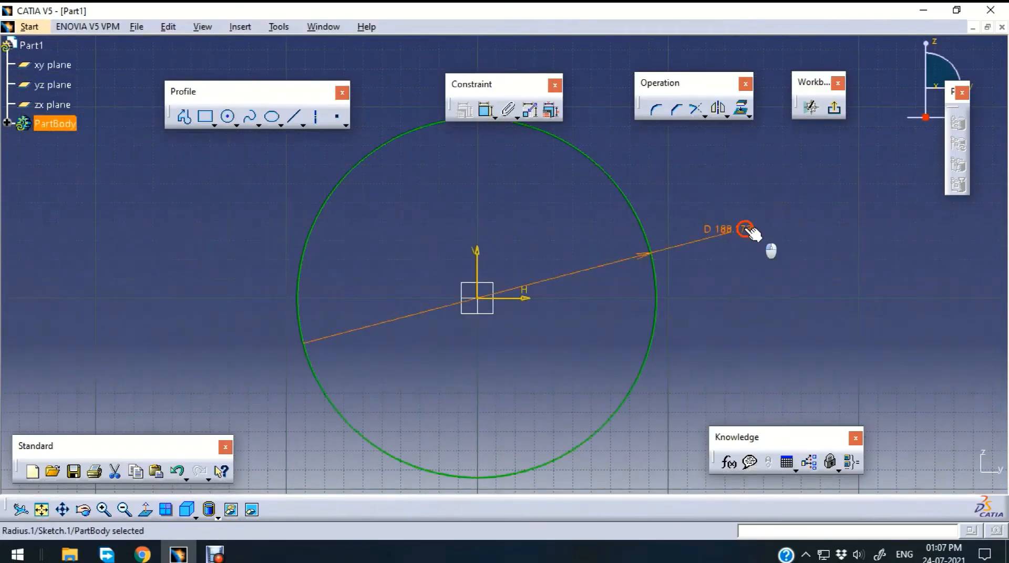
pyautogui.doubleClick(750, 230)
pyautogui.write('200')
pyautogui.press('Return')
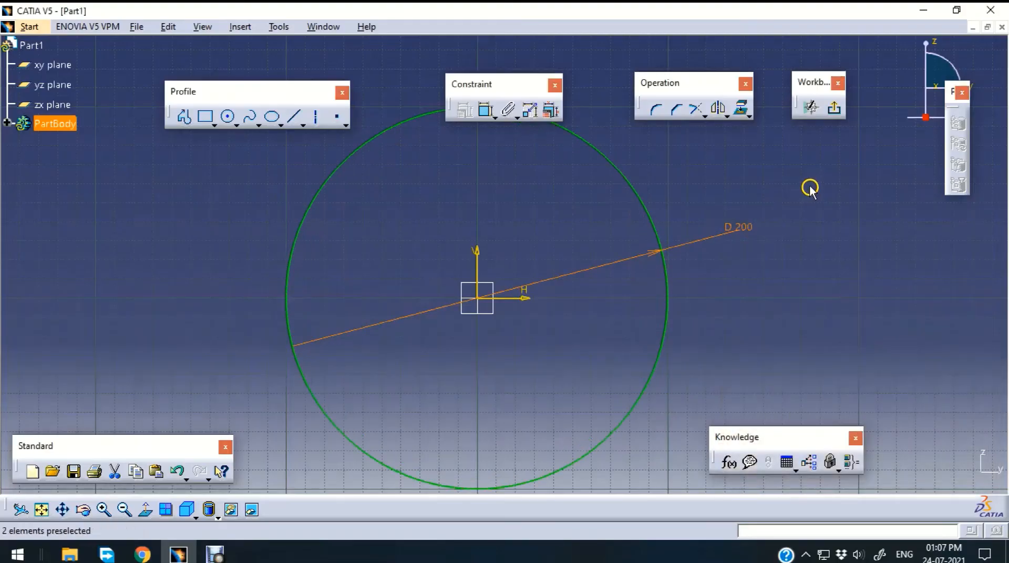
pyautogui.click(810, 186)
pyautogui.click(836, 112)
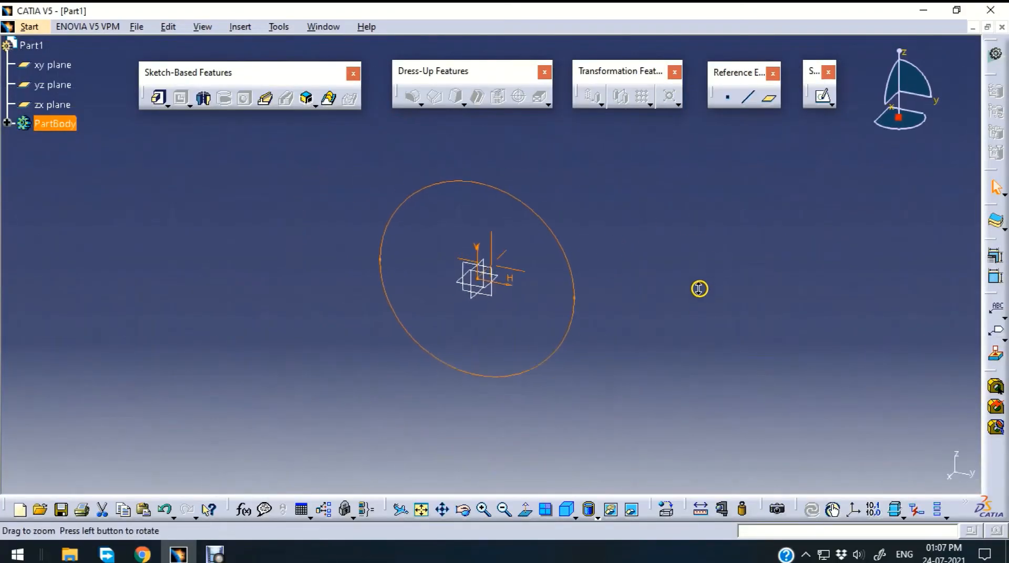
# Pad the 200 mm circle to a length of 1000 mm and preview the solid cylinder
pyautogui.click(203, 237)
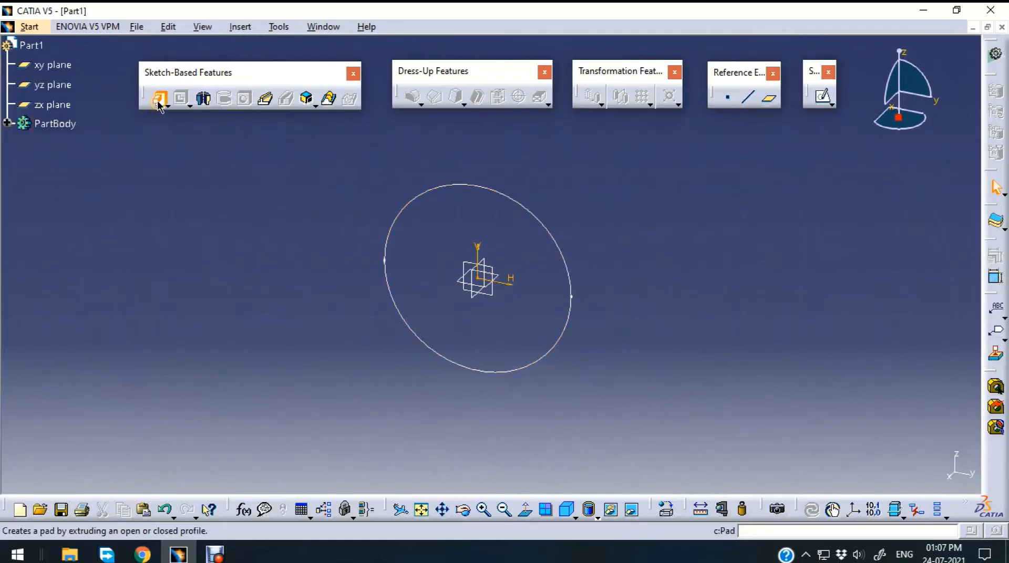
pyautogui.click(158, 100)
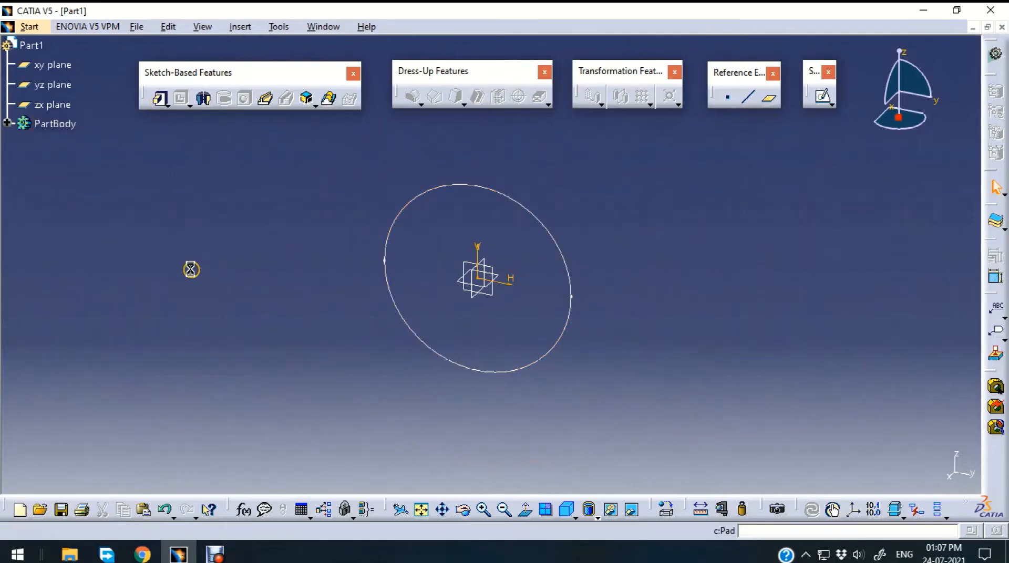
pyautogui.click(413, 201)
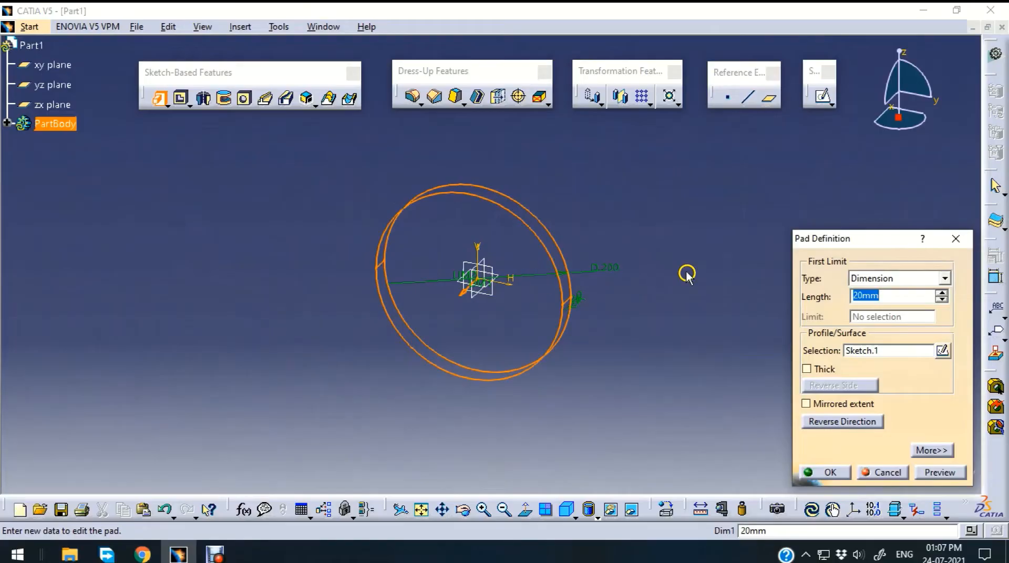
pyautogui.write('1000')
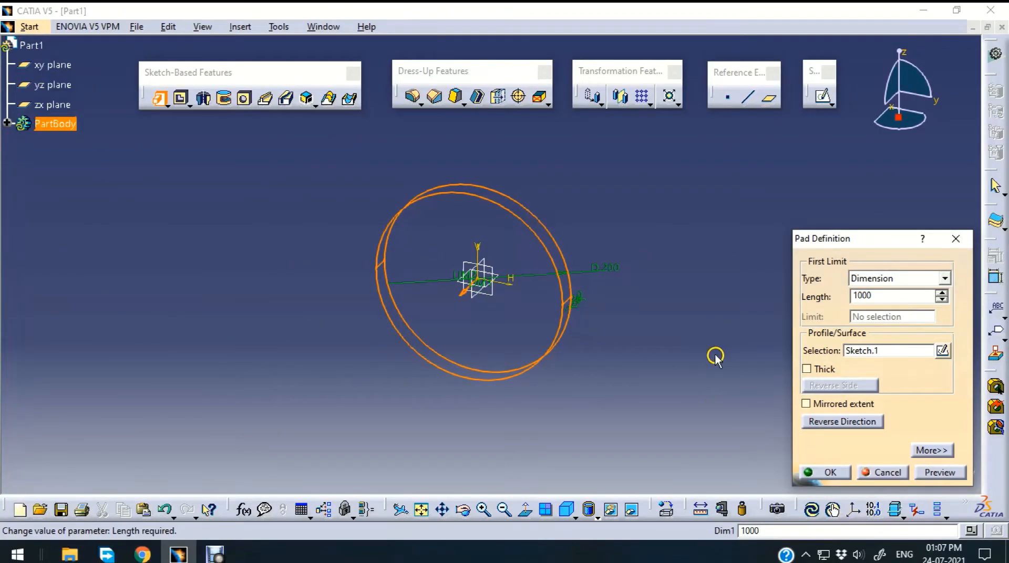
pyautogui.press('Return')
pyautogui.click(940, 473)
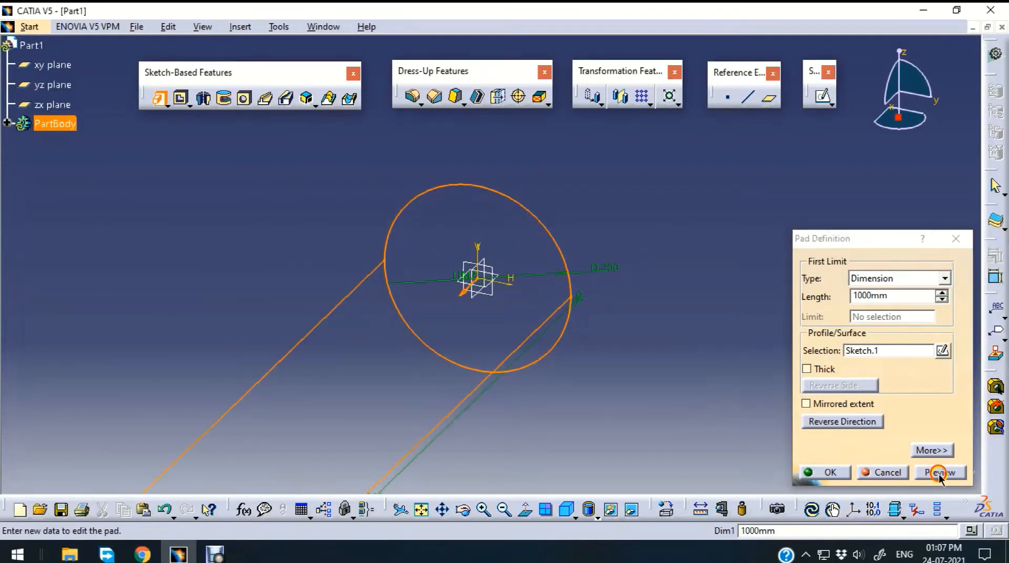
pyautogui.moveTo(712, 278); pyautogui.dragTo(487, 334, button='middle')
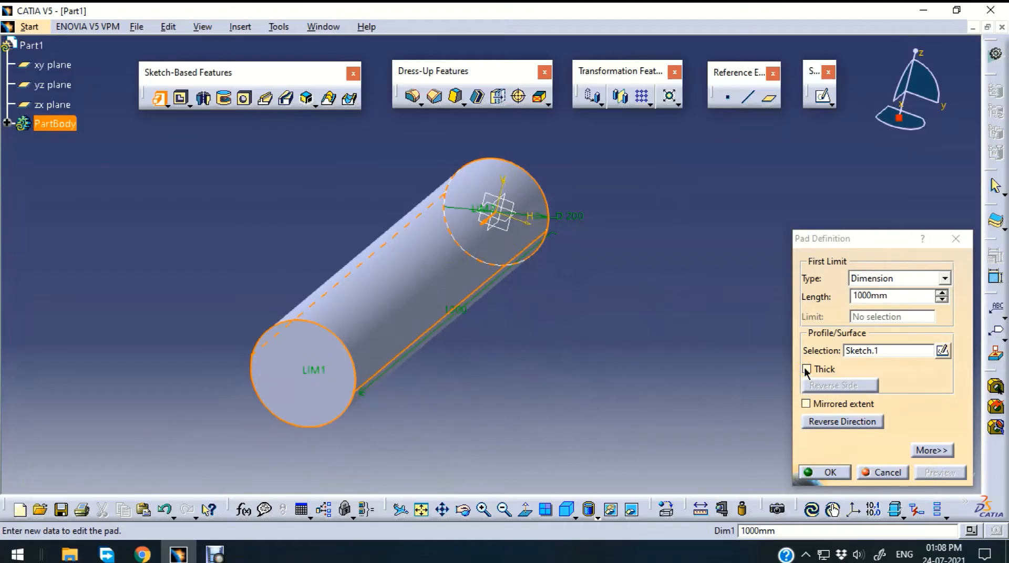
# Make the pad thin-walled with the Thick option, set Thickness1 to 2 mm, and preview the hollow tube
pyautogui.click(807, 370)
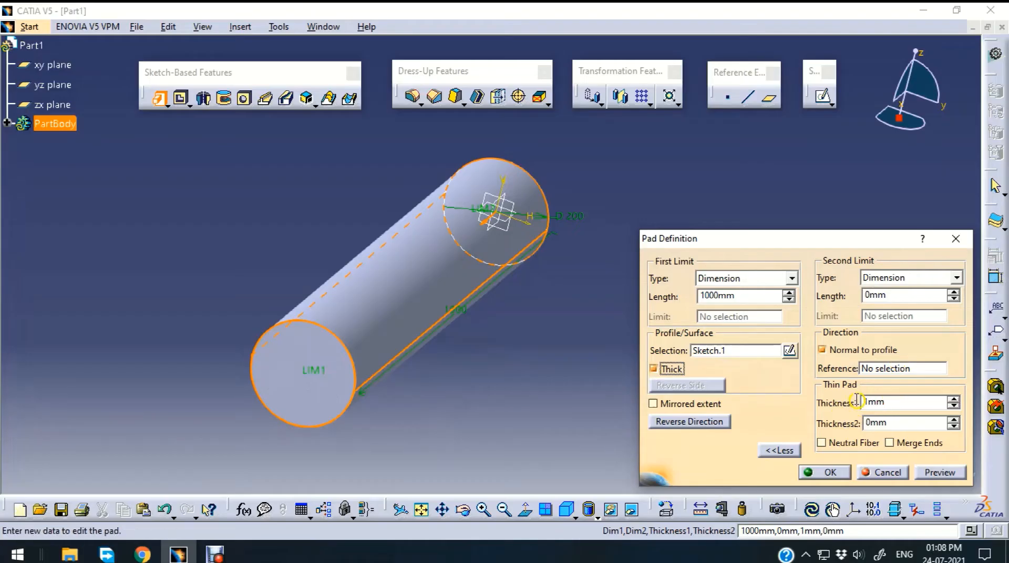
pyautogui.doubleClick(895, 400)
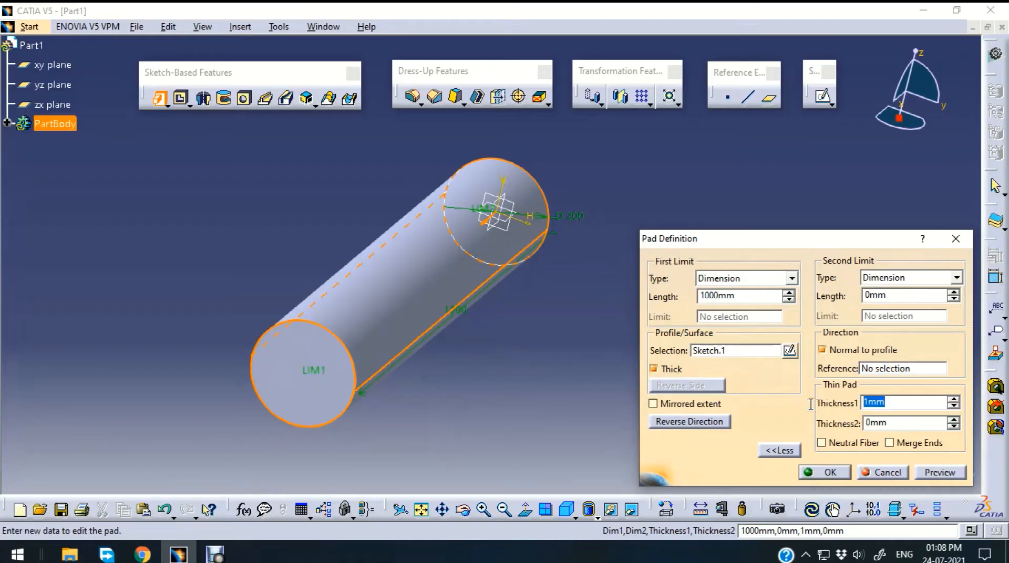
pyautogui.write('2')
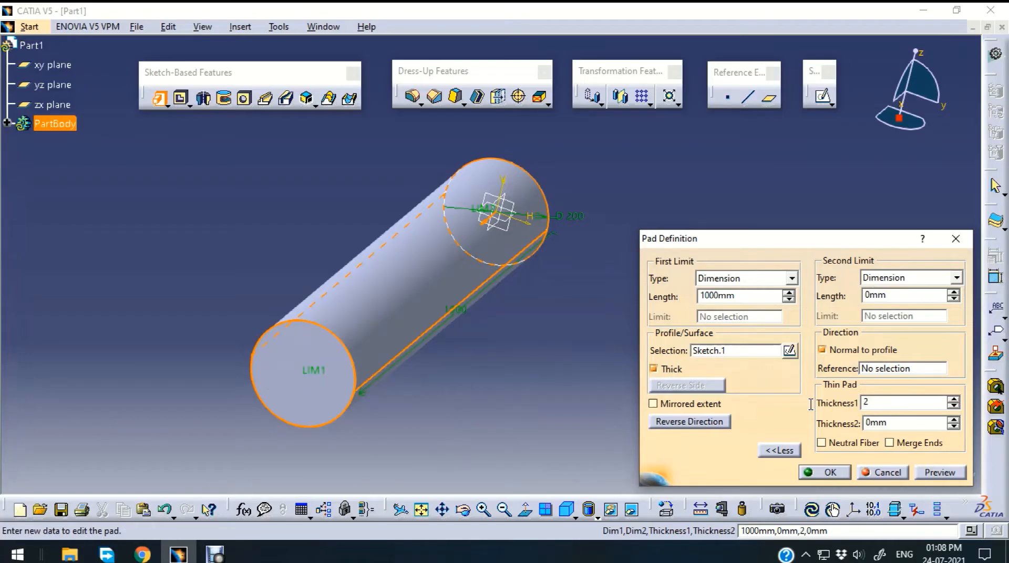
pyautogui.click(953, 474)
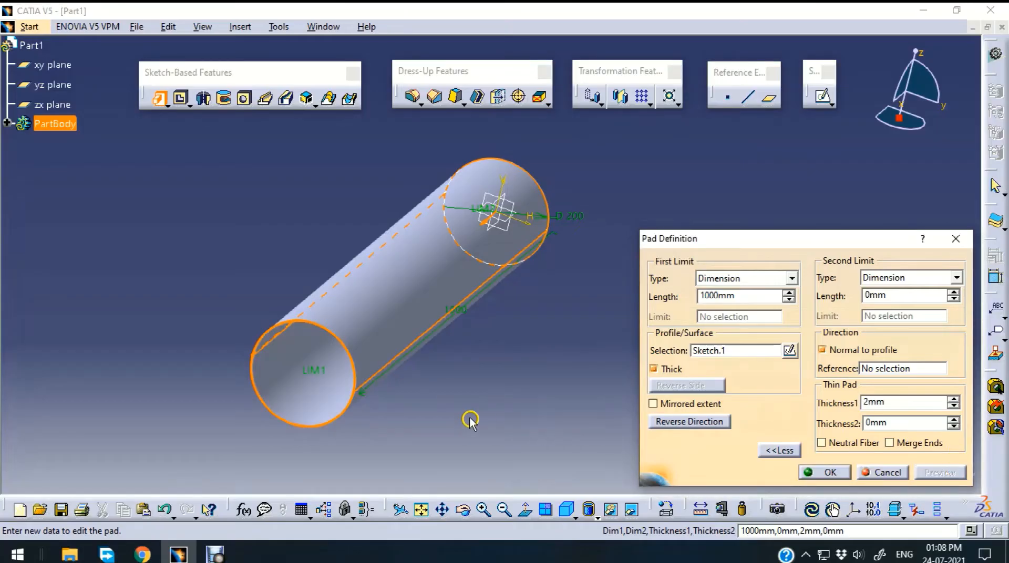
pyautogui.moveTo(470, 421); pyautogui.dragTo(503, 402, button='middle')
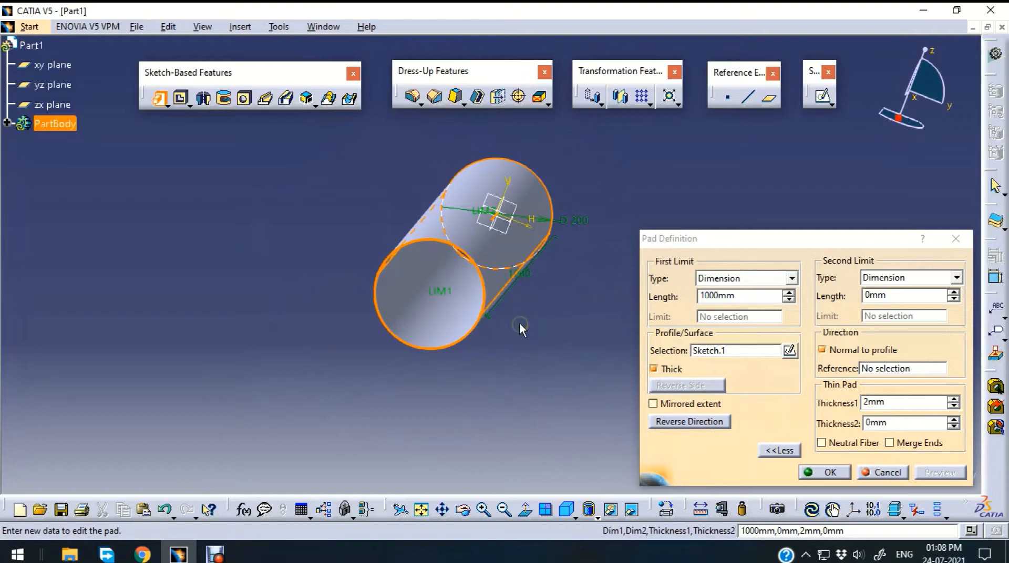
# Apply Mirrored extent to the pad, keep Dimension as the first limit type, and create the tube
pyautogui.click(653, 403)
pyautogui.moveTo(552, 305); pyautogui.dragTo(477, 372, button='middle')
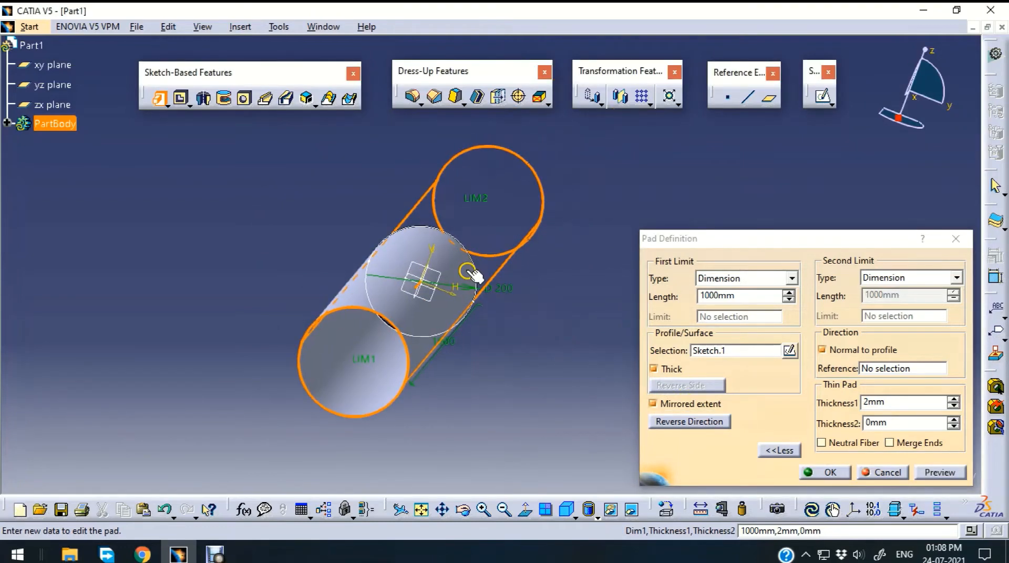
pyautogui.moveTo(570, 273); pyautogui.dragTo(542, 233, button='middle')
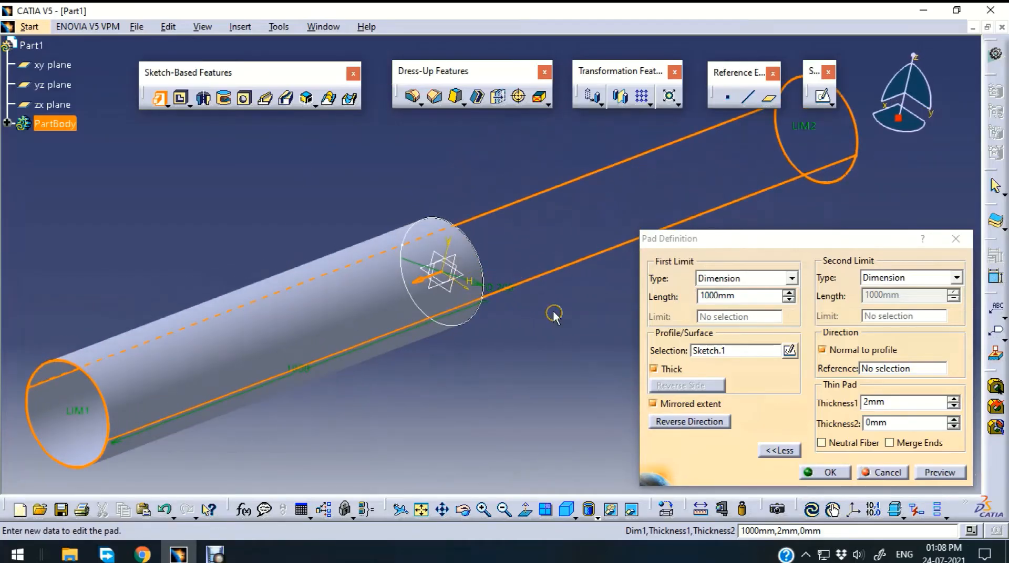
pyautogui.moveTo(553, 312); pyautogui.dragTo(541, 367, button='middle')
pyautogui.click(738, 297)
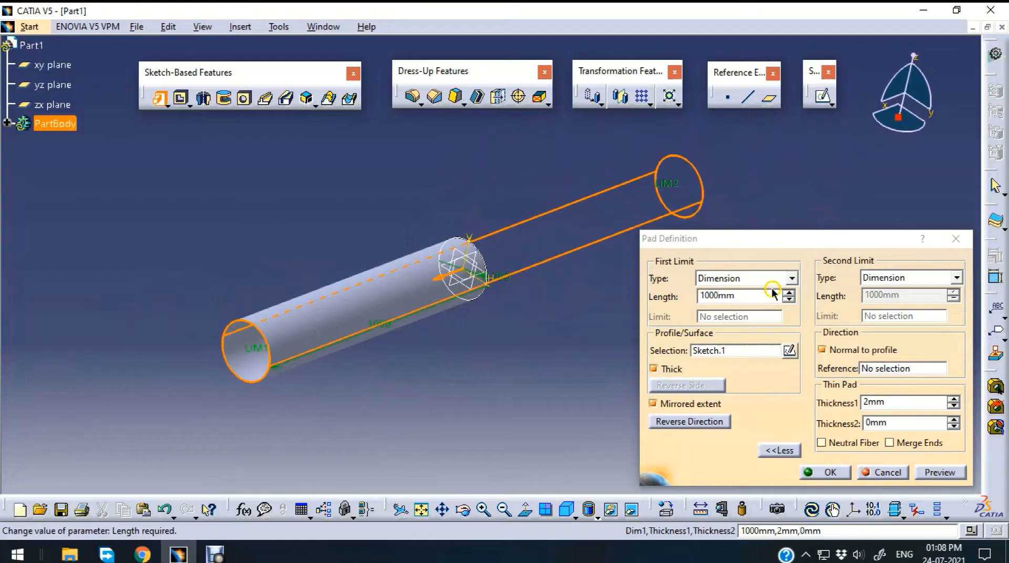
pyautogui.click(791, 279)
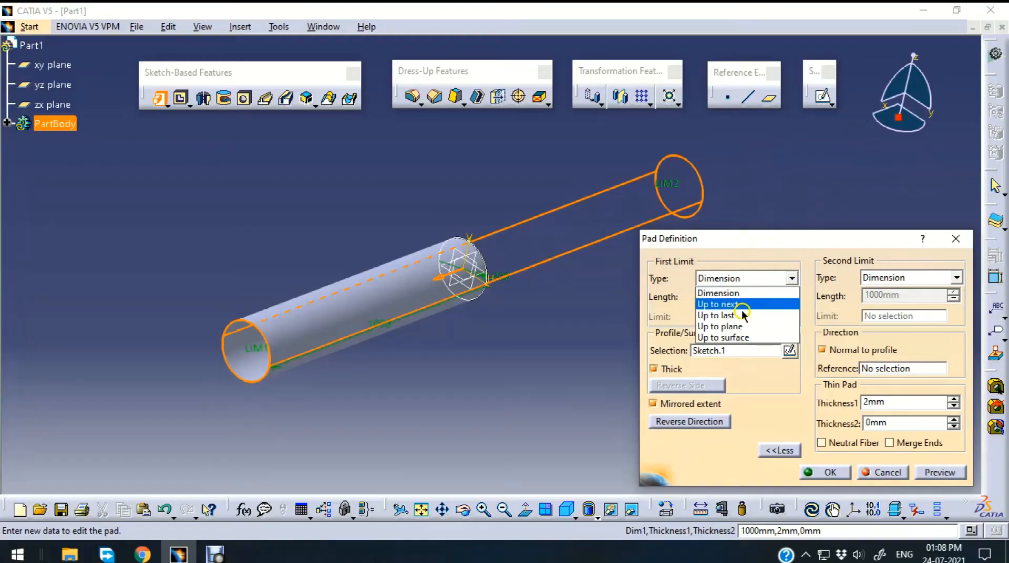
pyautogui.click(773, 273)
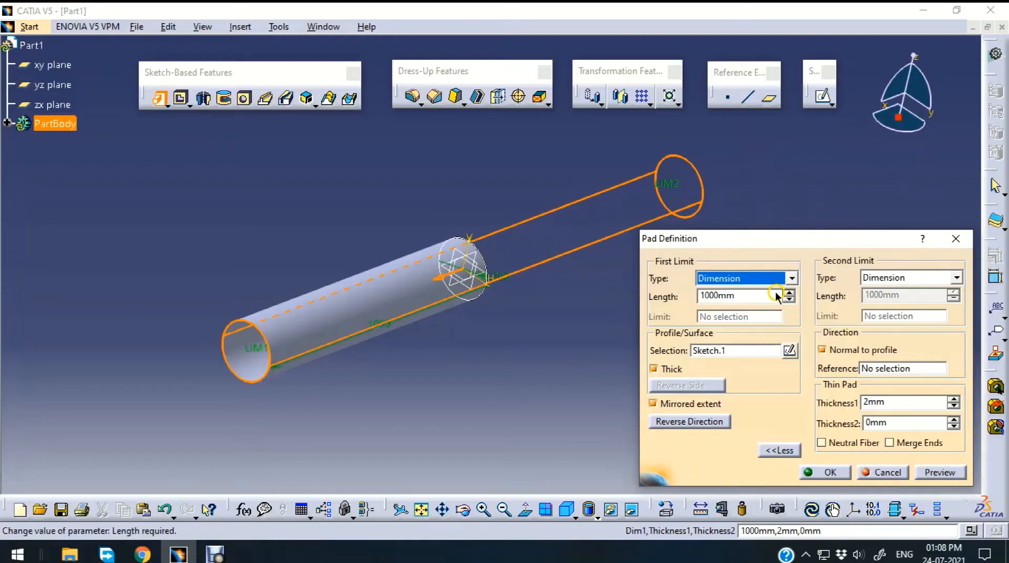
pyautogui.click(828, 472)
# Reopen the tube's pad definition and set Thickness1 to 10 mm
pyautogui.click(338, 263)
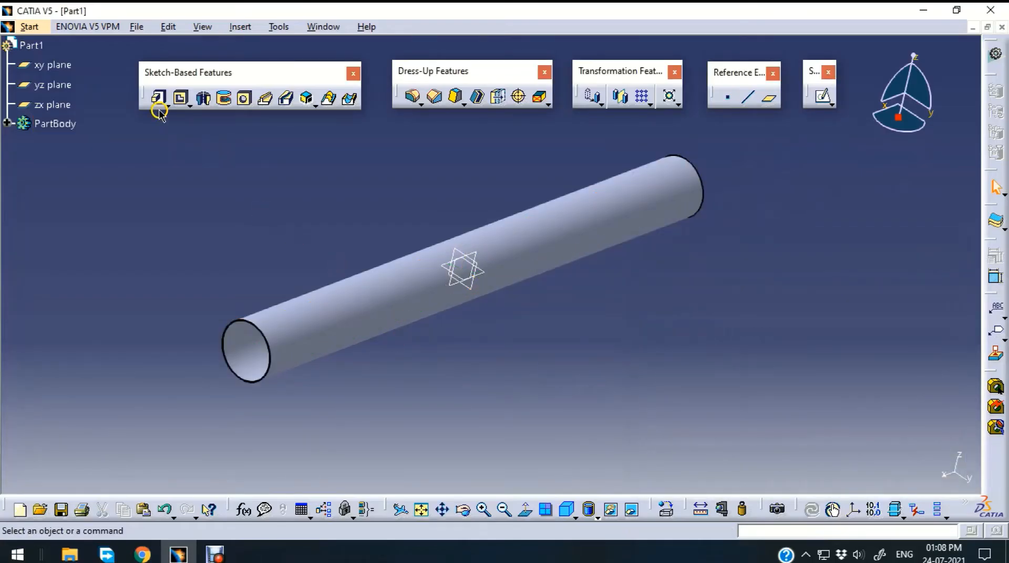
pyautogui.moveTo(179, 280); pyautogui.dragTo(392, 232, button='middle')
pyautogui.moveTo(474, 279); pyautogui.dragTo(257, 221, button='middle')
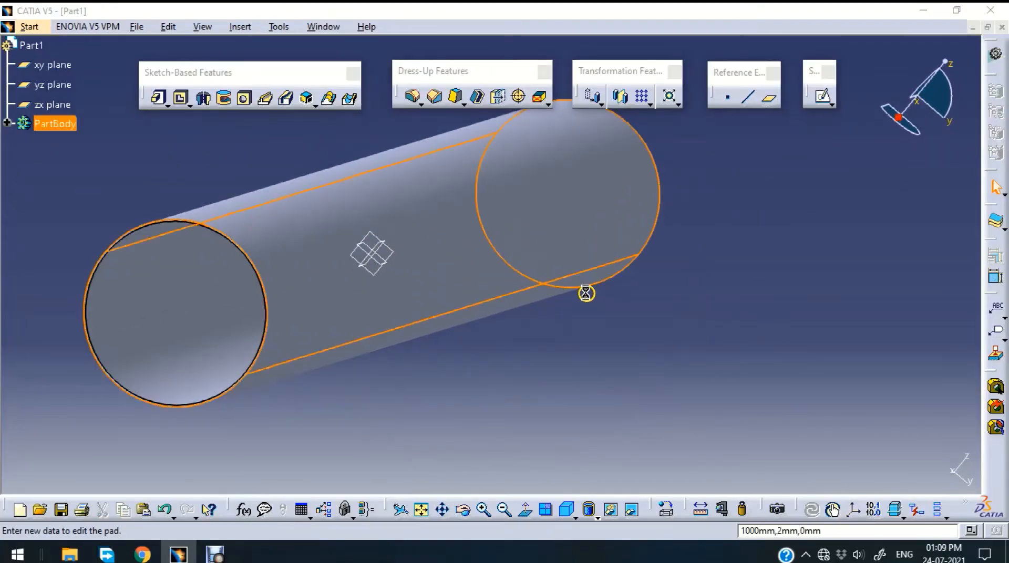
pyautogui.moveTo(889, 402); pyautogui.dragTo(786, 429)
pyautogui.write('10')
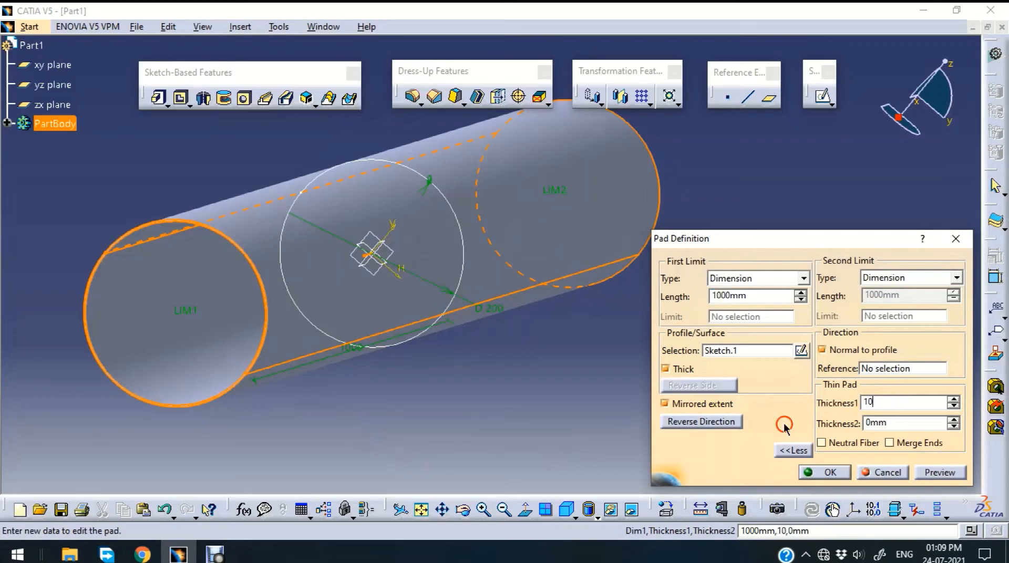
pyautogui.press('Return')
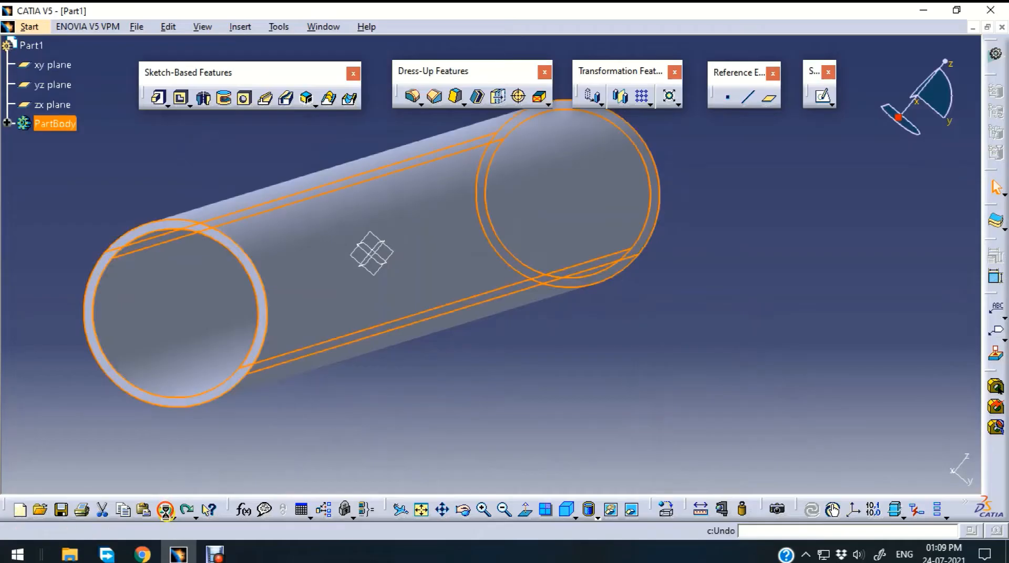
# Undo the wall thickness change and the pad, leaving only the circle sketch
pyautogui.click(166, 509)
pyautogui.click(166, 510)
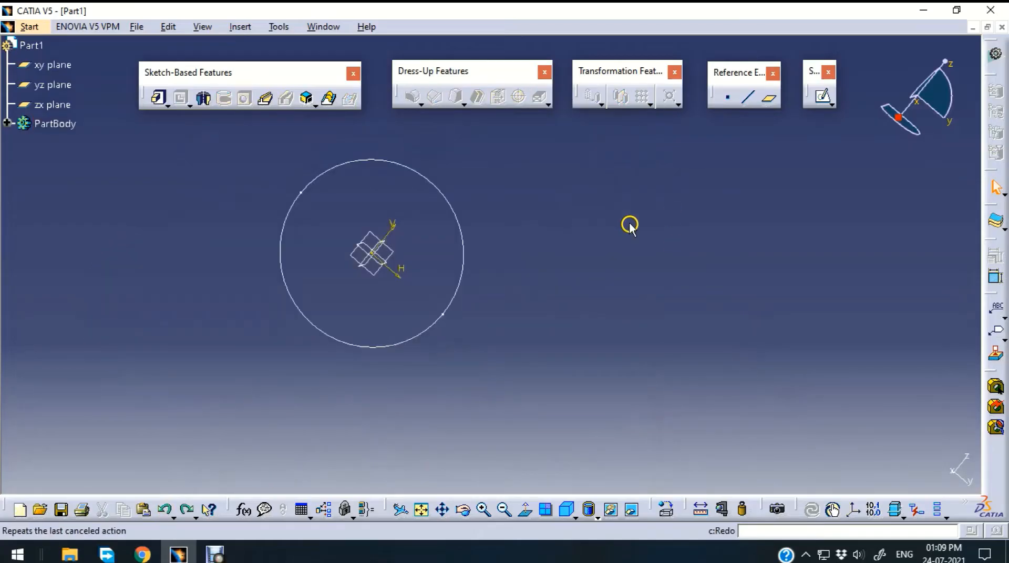
# Detach the Pad variants as a floating Pads toolbar beneath the Sketch-Based Features toolbar
pyautogui.click(168, 108)
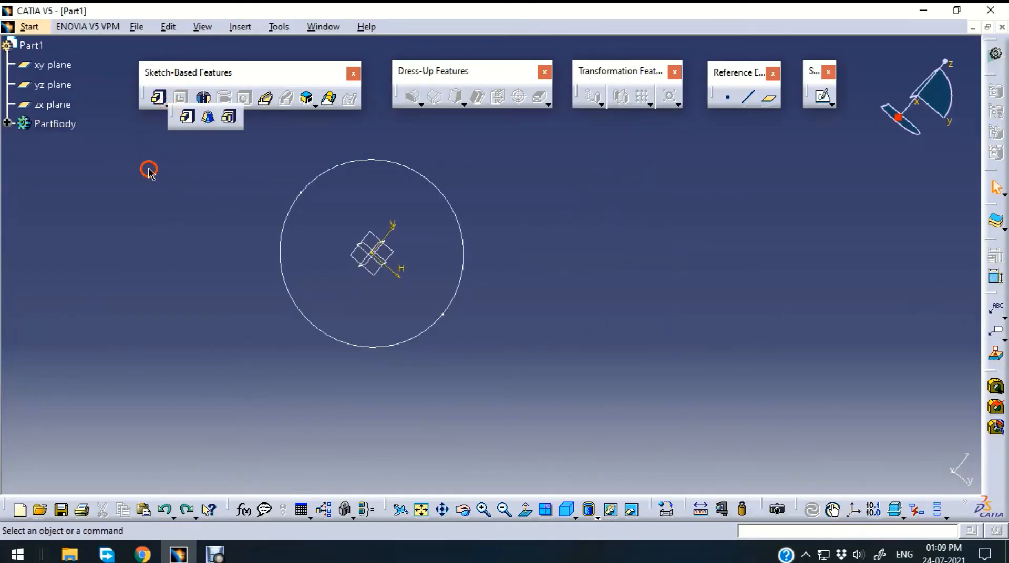
pyautogui.moveTo(149, 170); pyautogui.dragTo(150, 169)
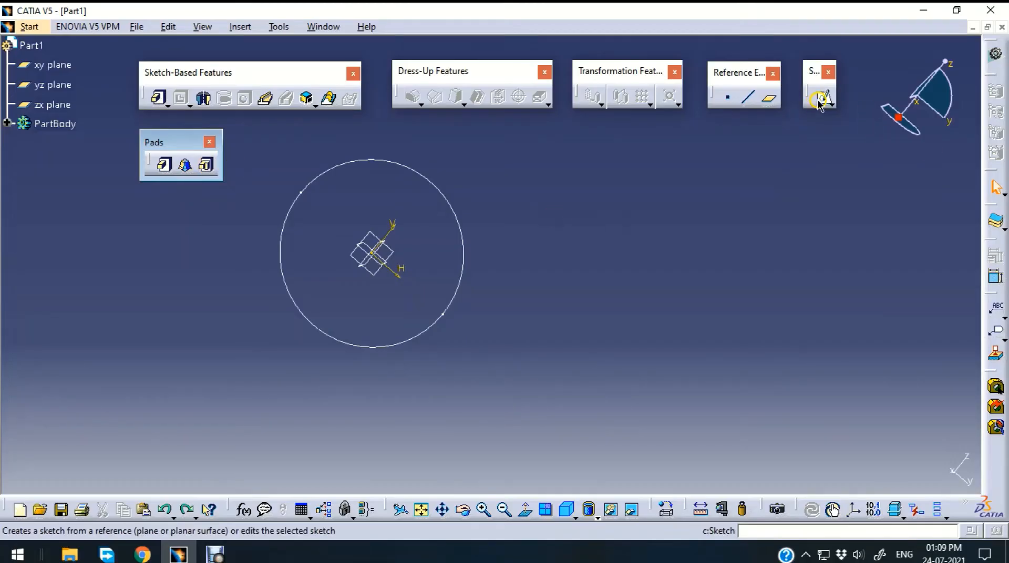
pyautogui.click(431, 178)
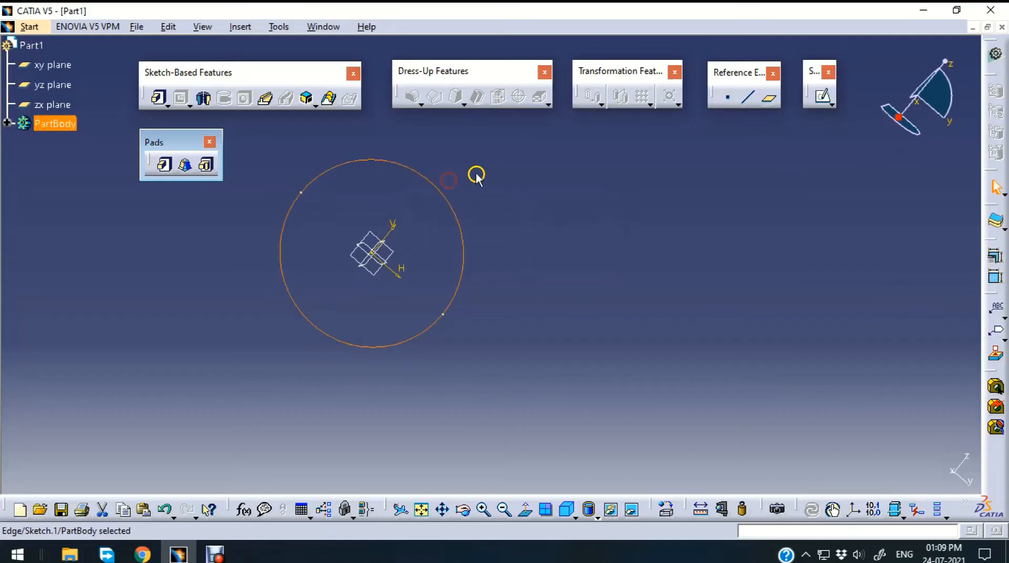
pyautogui.click(823, 99)
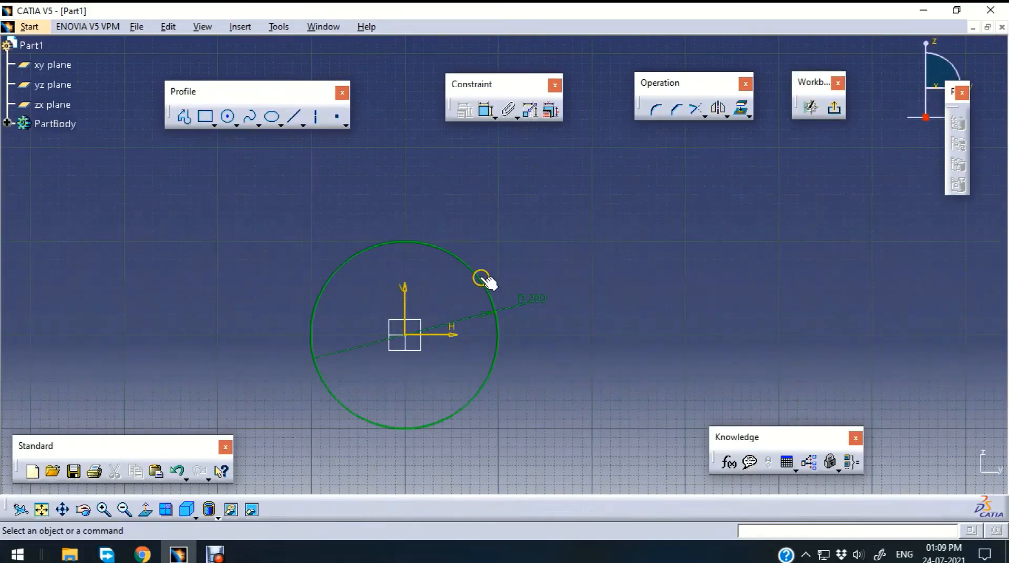
pyautogui.click(835, 109)
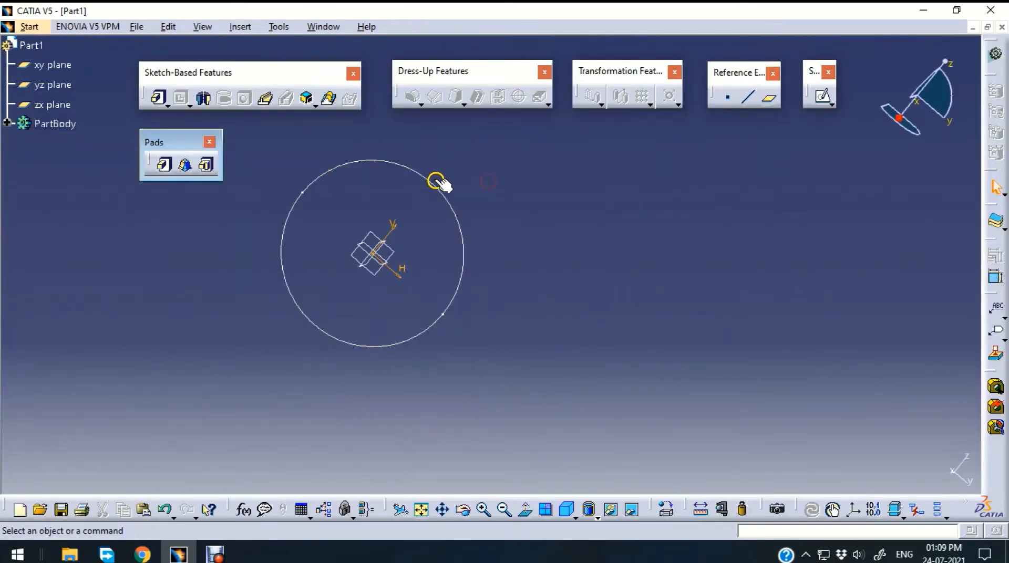
# Reopen the circle's sketch for editing and draw a rectangle about 261 mm high around the circle
pyautogui.doubleClick(435, 183)
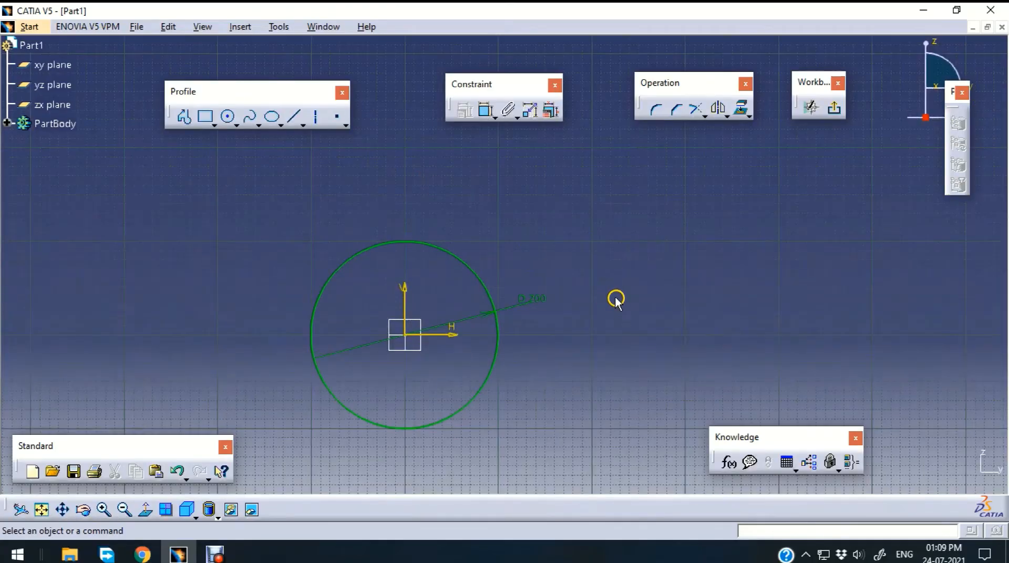
pyautogui.moveTo(616, 302); pyautogui.dragTo(667, 244, button='middle')
pyautogui.click(215, 118)
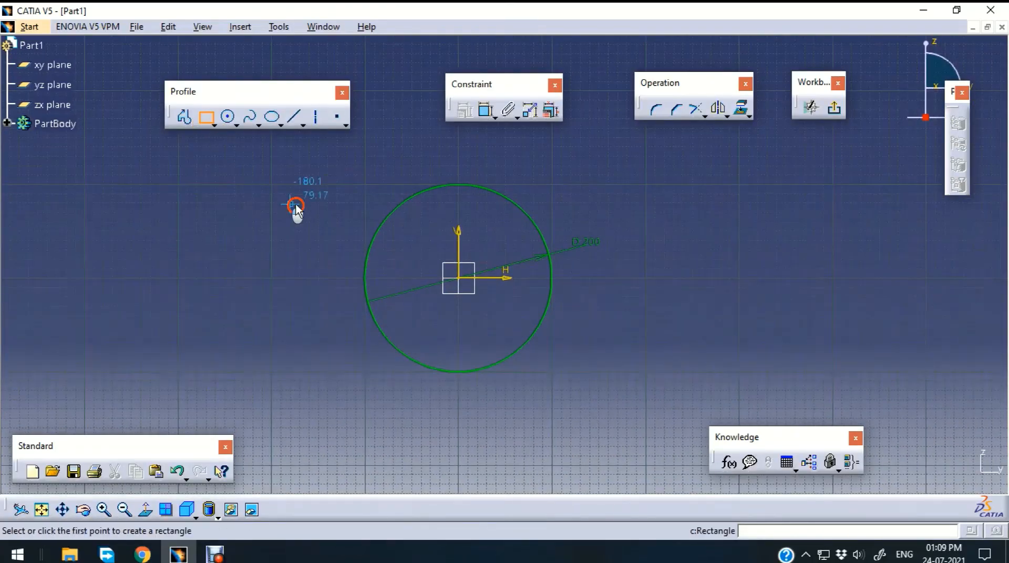
pyautogui.click(323, 157)
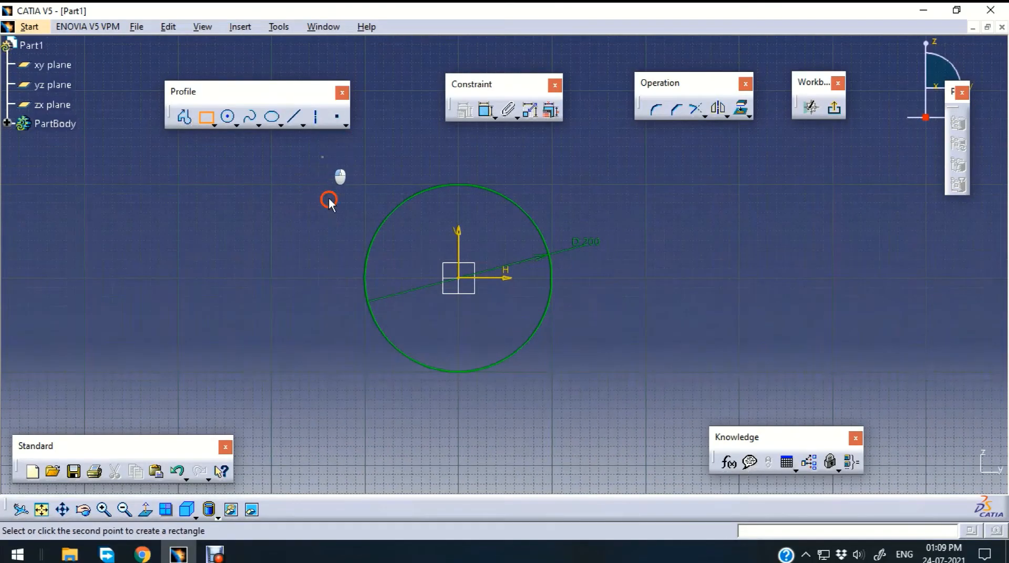
pyautogui.click(602, 402)
pyautogui.click(593, 188)
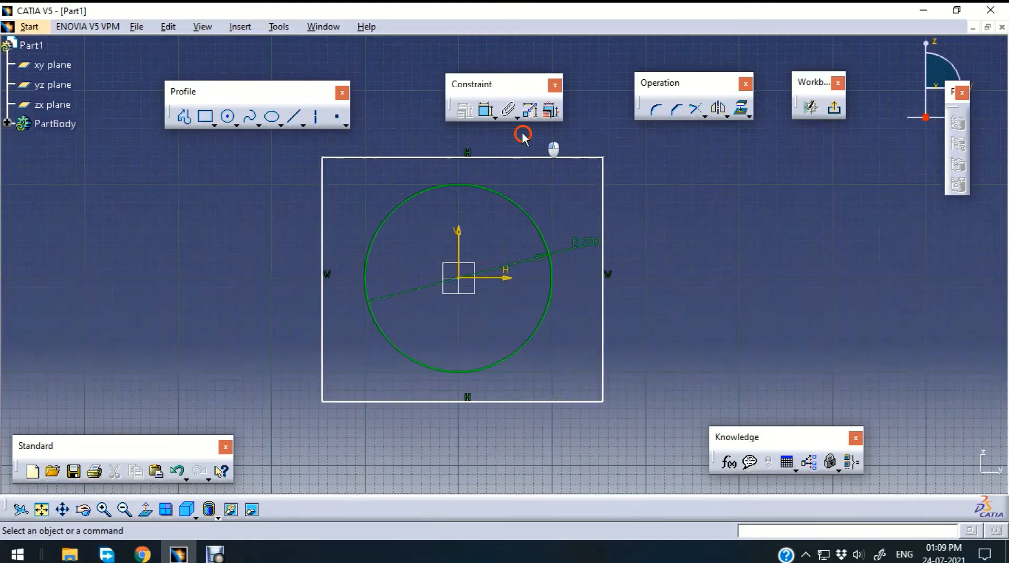
# Dimension the rectangle's vertical side and set its height to 300 mm
pyautogui.click(486, 110)
pyautogui.click(603, 210)
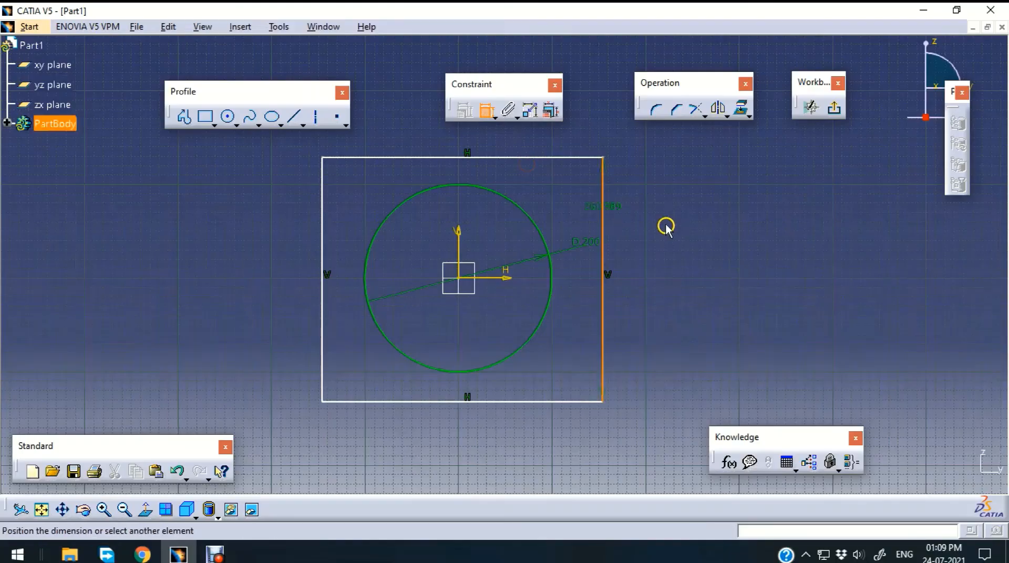
pyautogui.click(683, 225)
pyautogui.doubleClick(698, 225)
pyautogui.write('30')
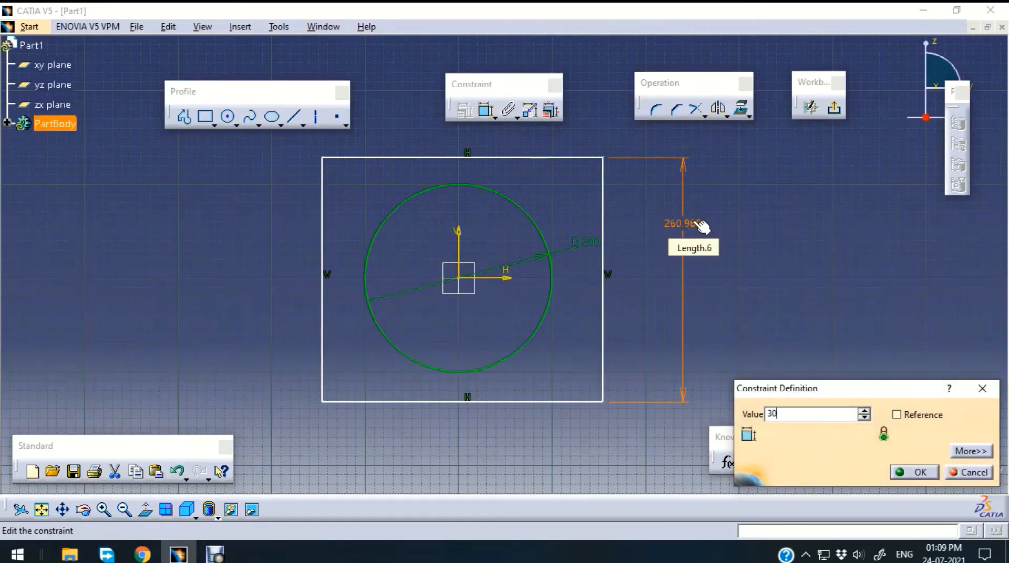
pyautogui.write('0')
pyautogui.press('Return')
# Dimension the rectangle's lower horizontal side and set its width to 300 mm
pyautogui.click(487, 109)
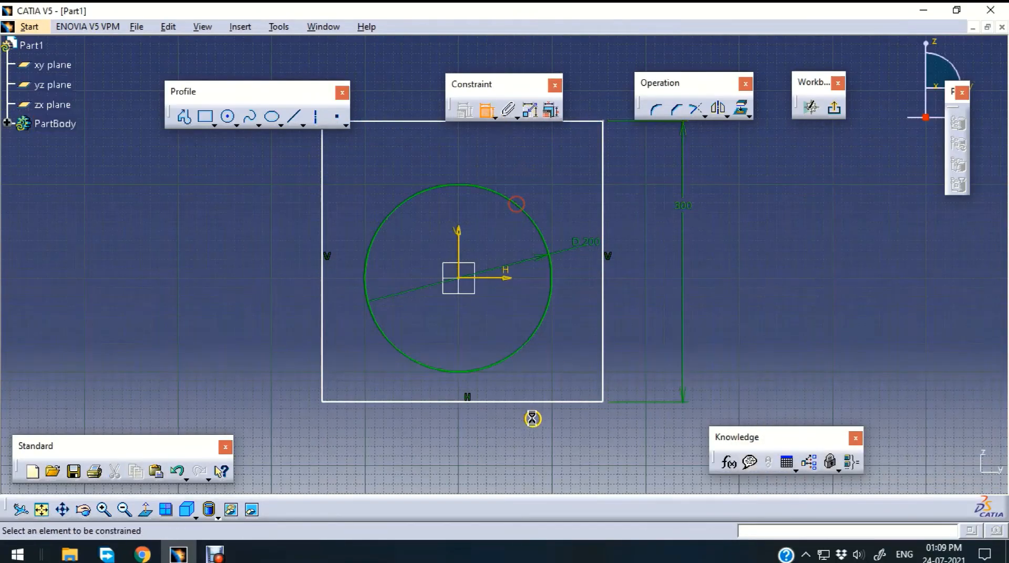
pyautogui.click(518, 403)
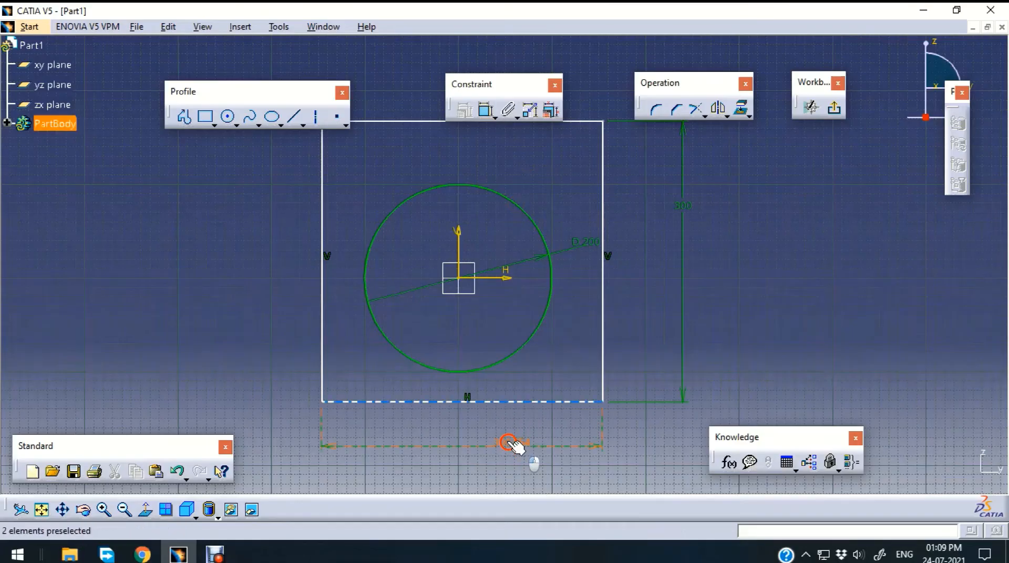
pyautogui.doubleClick(510, 444)
pyautogui.write('300')
pyautogui.press('Return')
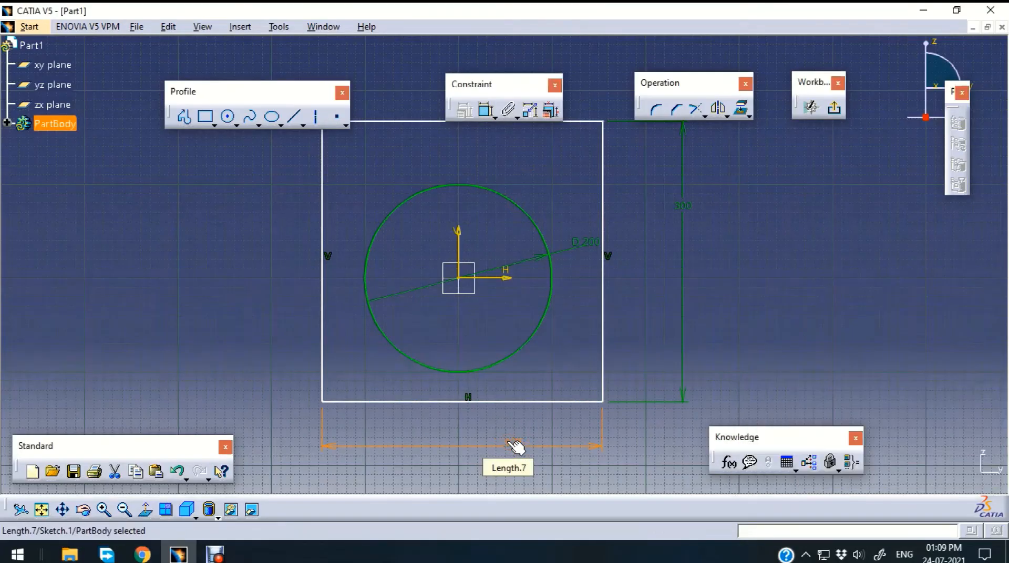
# Constrain the rectangle's two vertical sides to be symmetric about the sketch's V axis
pyautogui.click(752, 281)
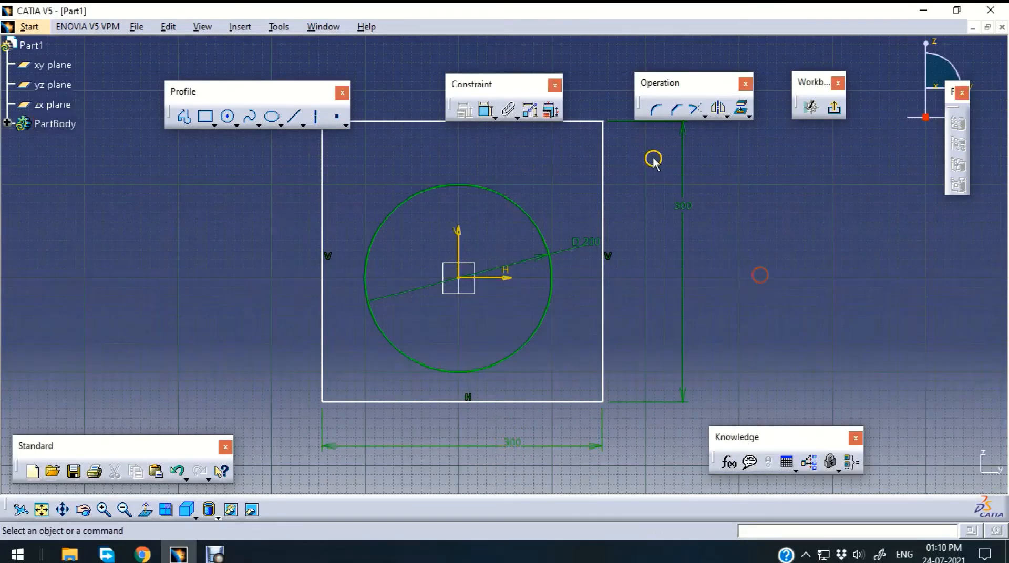
pyautogui.click(603, 186)
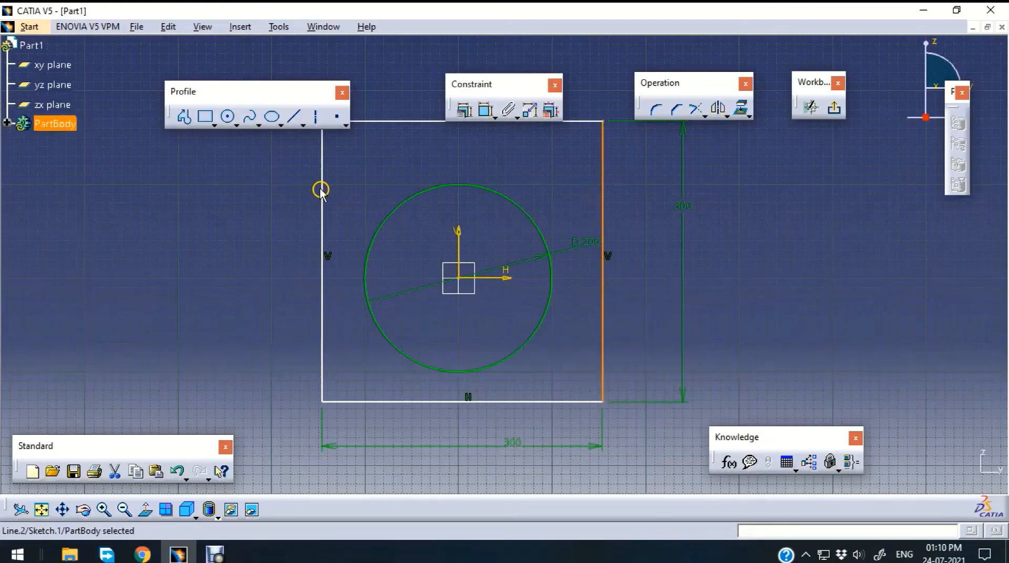
pyautogui.keyDown('ctrl'); pyautogui.click(322, 191); pyautogui.keyUp('ctrl')
pyautogui.keyDown('ctrl'); pyautogui.click(459, 232); pyautogui.keyUp('ctrl')
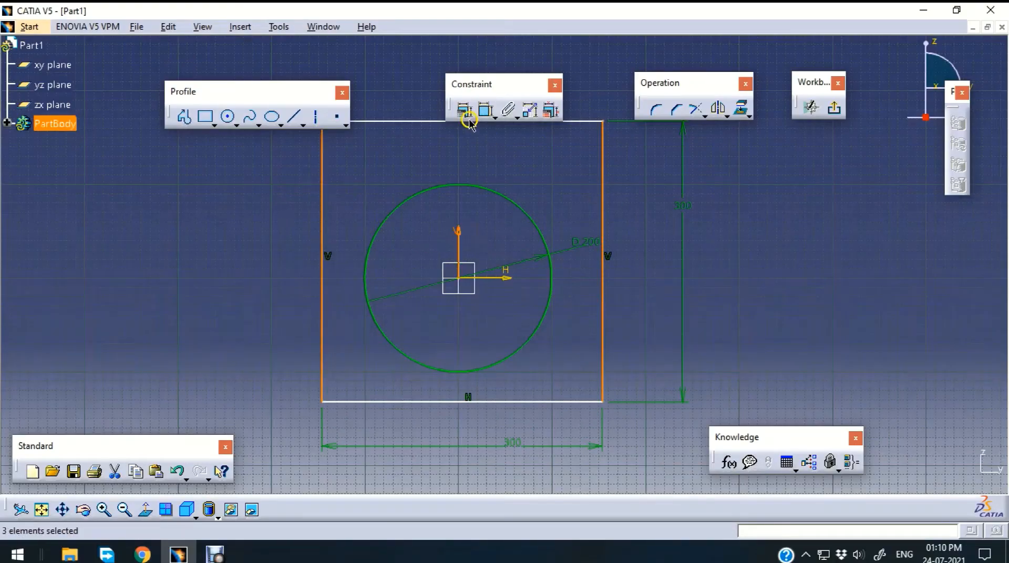
pyautogui.click(466, 118)
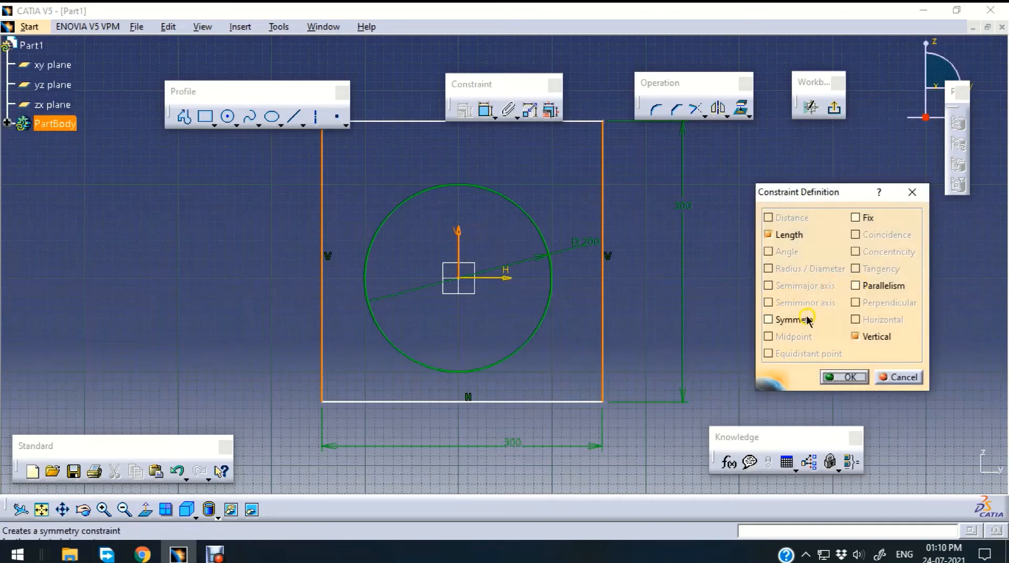
pyautogui.click(808, 320)
pyautogui.click(844, 377)
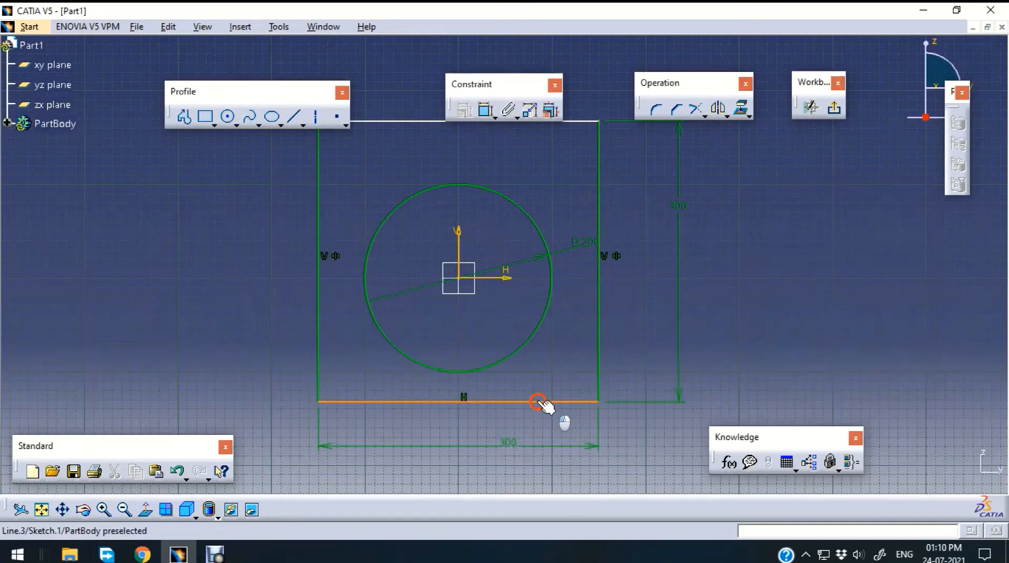
# Constrain the rectangle's two horizontal sides to be symmetric about the H axis and exit the sketch
pyautogui.click(541, 403)
pyautogui.keyDown('ctrl'); pyautogui.click(419, 122); pyautogui.keyUp('ctrl')
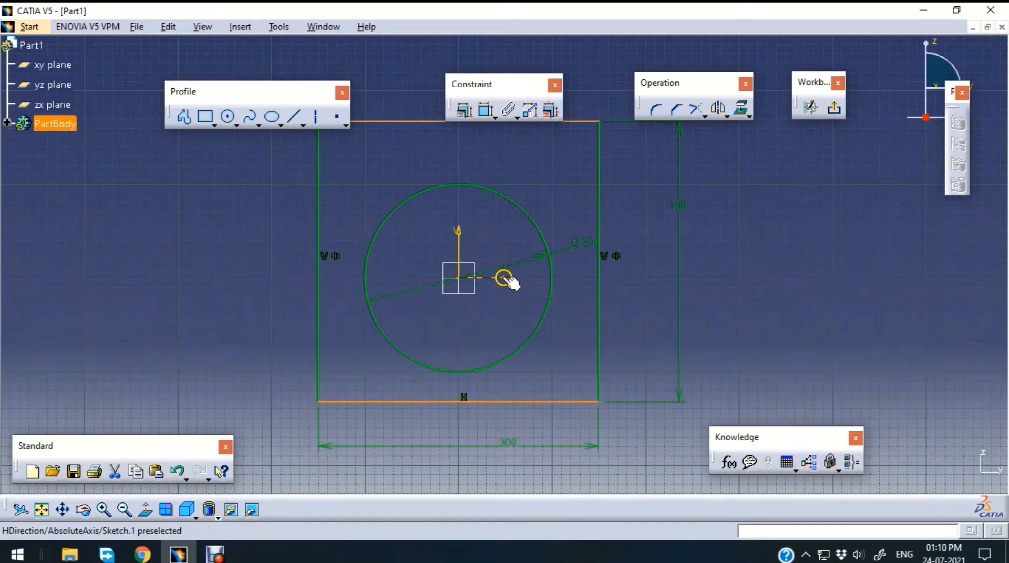
pyautogui.keyDown('ctrl'); pyautogui.click(504, 279); pyautogui.keyUp('ctrl')
pyautogui.click(464, 111)
pyautogui.click(786, 320)
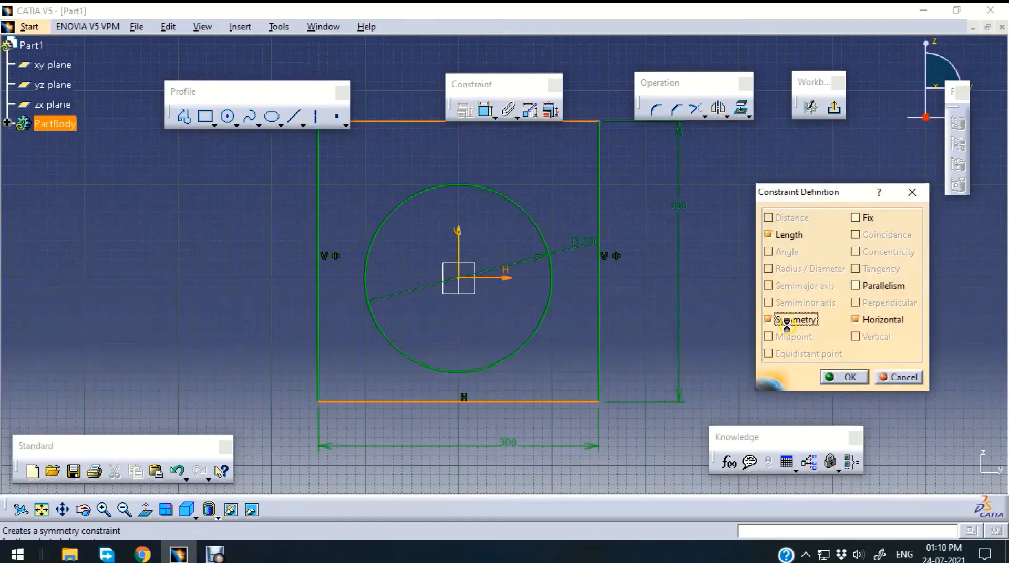
pyautogui.click(841, 376)
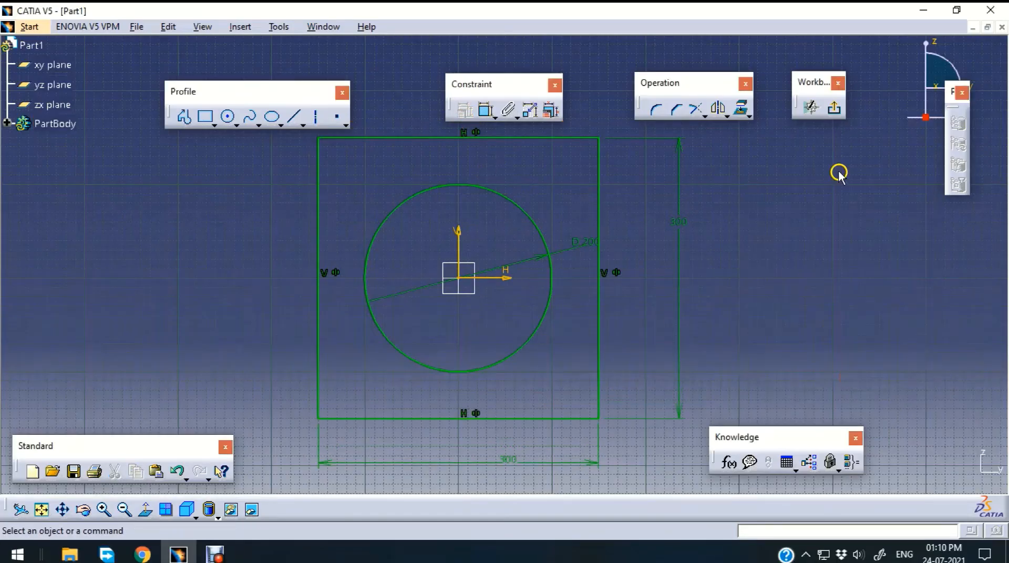
pyautogui.click(835, 108)
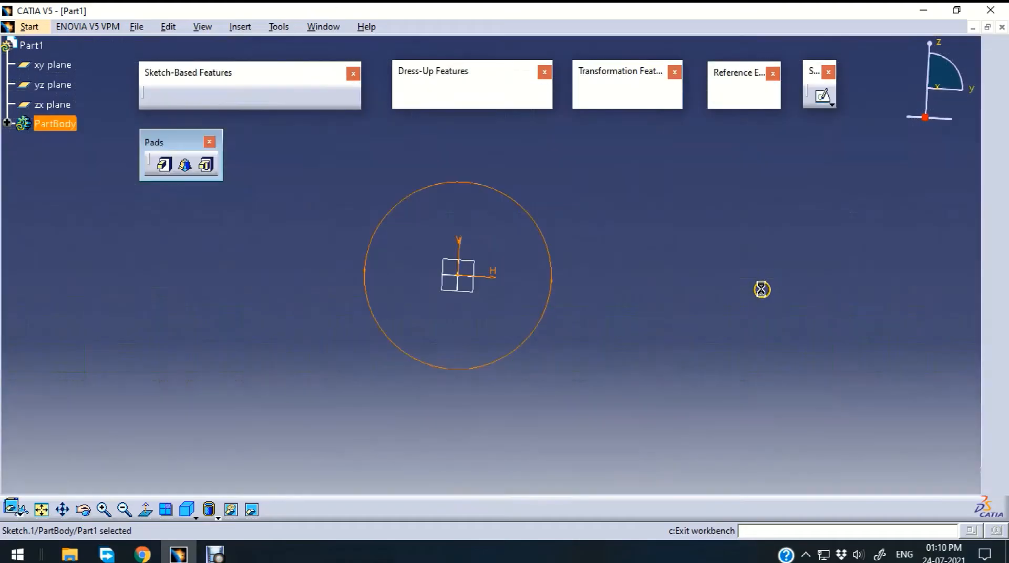
pyautogui.click(755, 200)
pyautogui.moveTo(728, 200)
pyautogui.mouseDown(button='middle')
pyautogui.moveTo(726, 230)
pyautogui.moveTo(732, 207)
pyautogui.moveTo(652, 265)
pyautogui.mouseUp(button='middle')
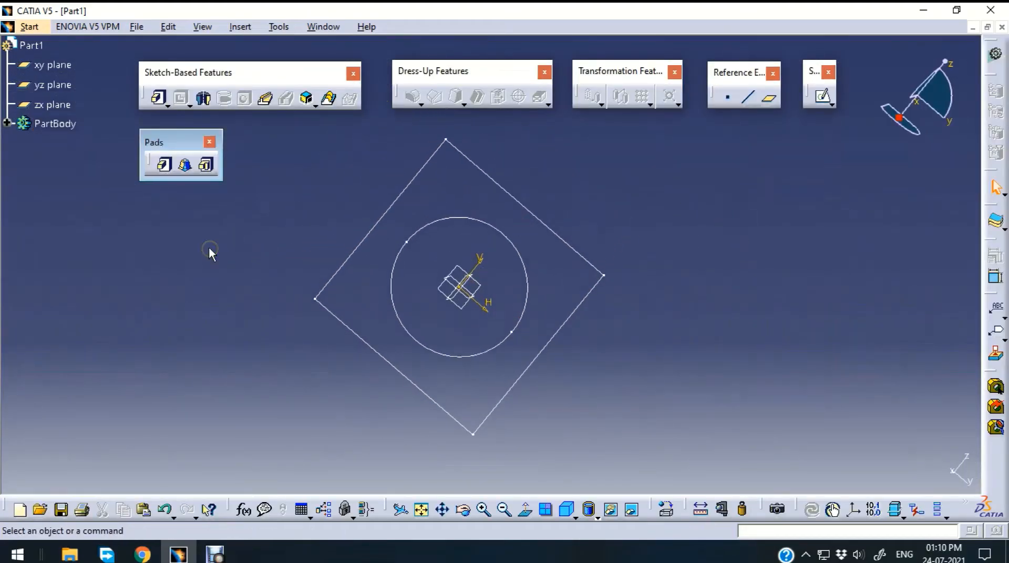
# Start a Pad of the square-and-circle sketch with a first-limit length of 1000 mm
pyautogui.click(165, 166)
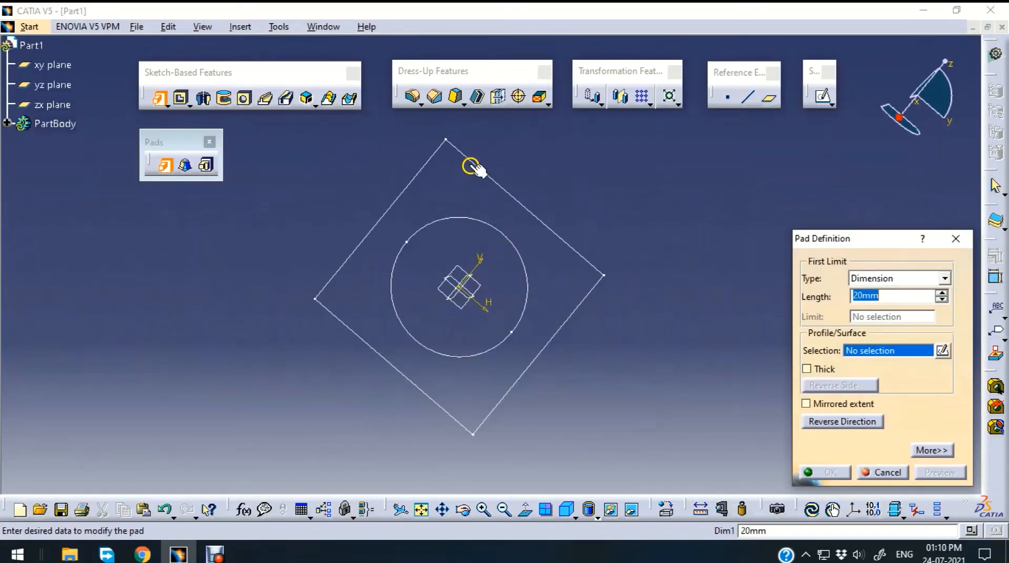
pyautogui.click(479, 168)
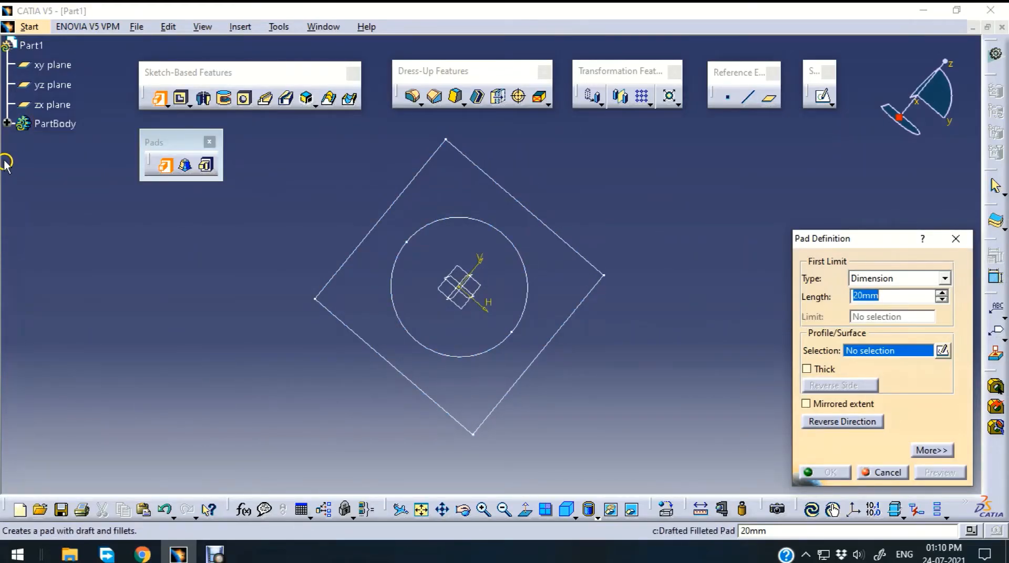
pyautogui.click(7, 123)
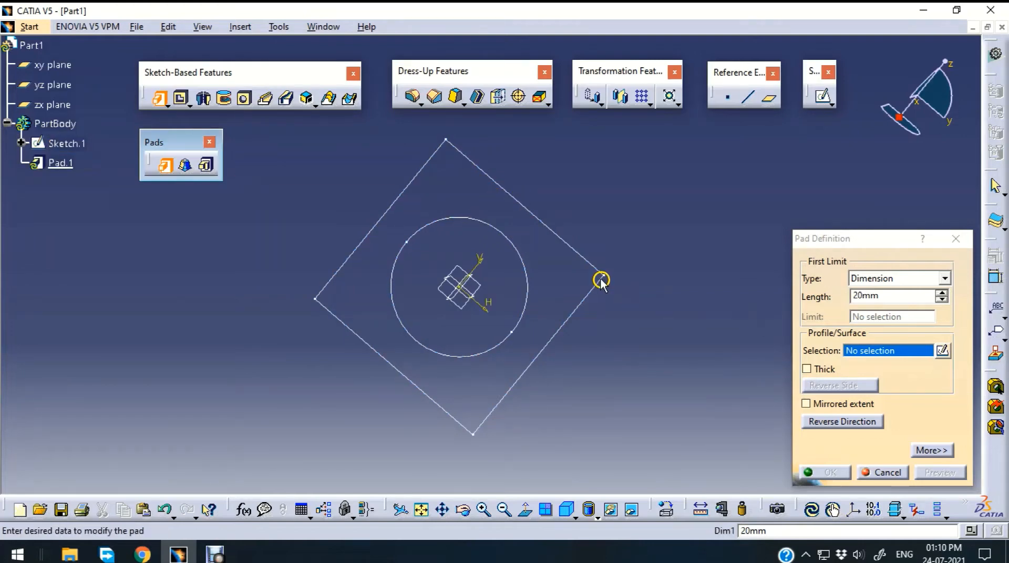
pyautogui.click(563, 236)
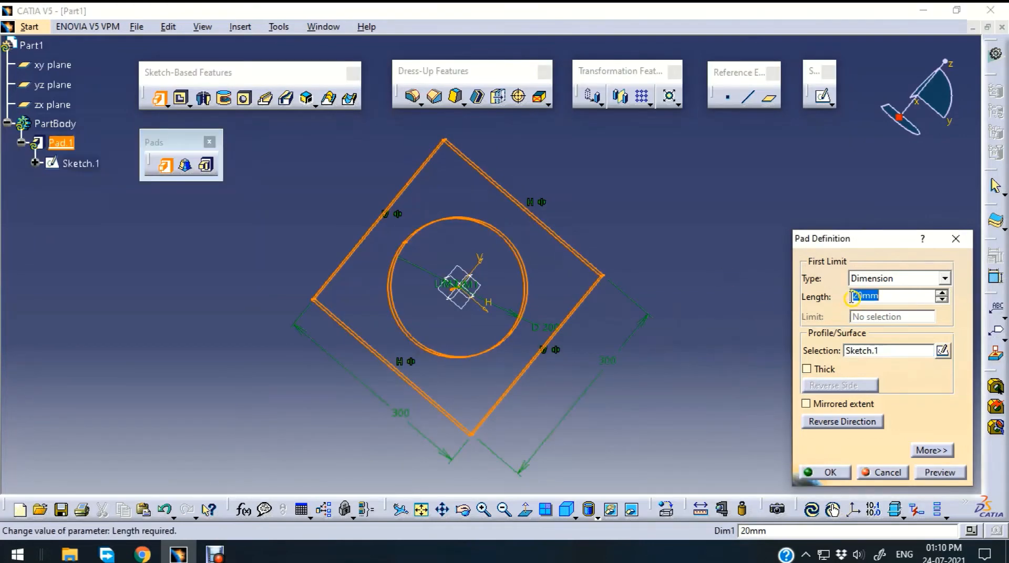
pyautogui.write('1000')
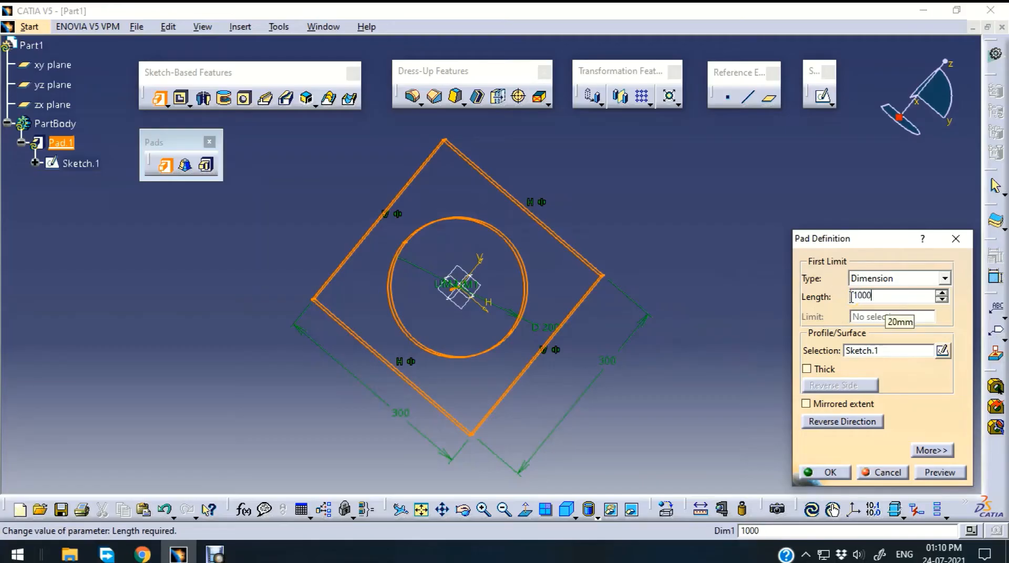
pyautogui.press('Return')
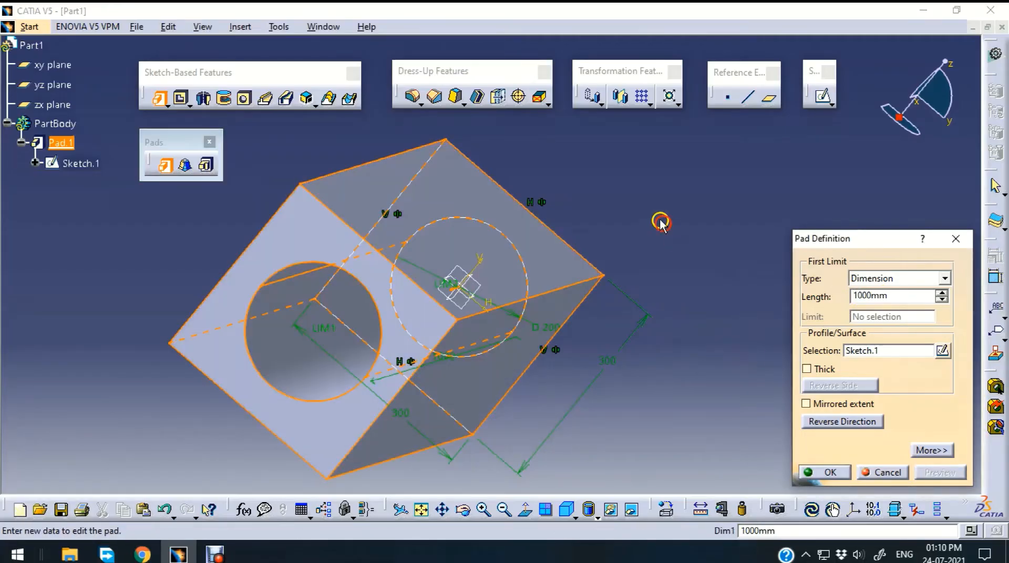
pyautogui.moveTo(198, 388); pyautogui.dragTo(315, 340, button='middle')
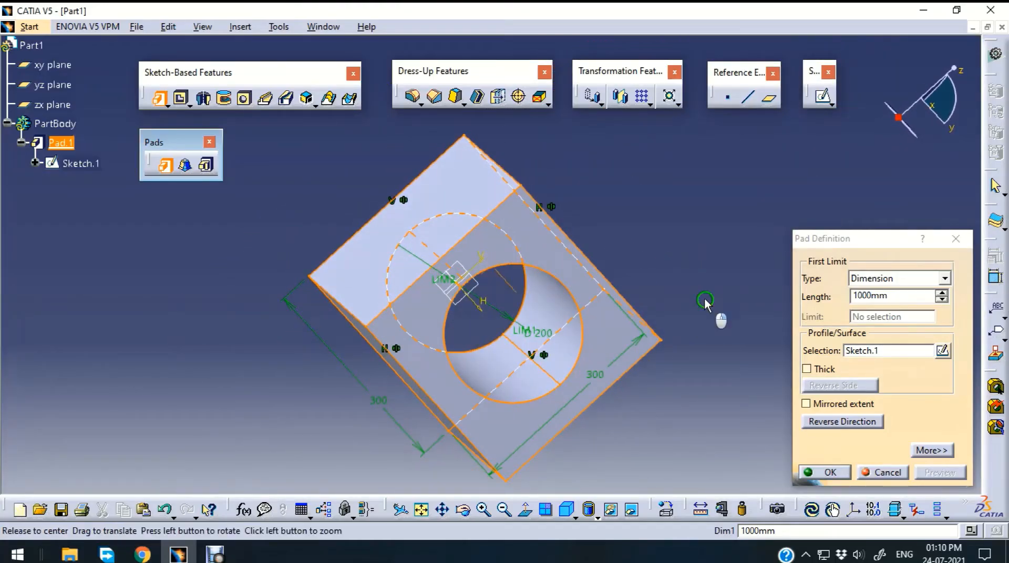
pyautogui.moveTo(720, 315); pyautogui.dragTo(648, 281, button='middle')
# Make the pad thick with Thickness1 set to 10 mm and preview the thin-walled result
pyautogui.click(817, 369)
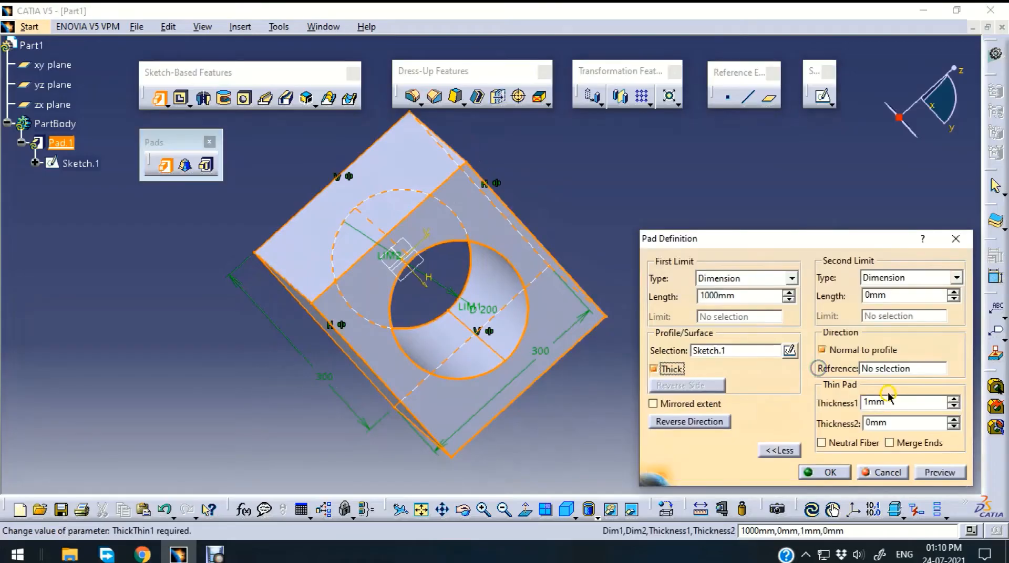
pyautogui.doubleClick(895, 400)
pyautogui.write('10')
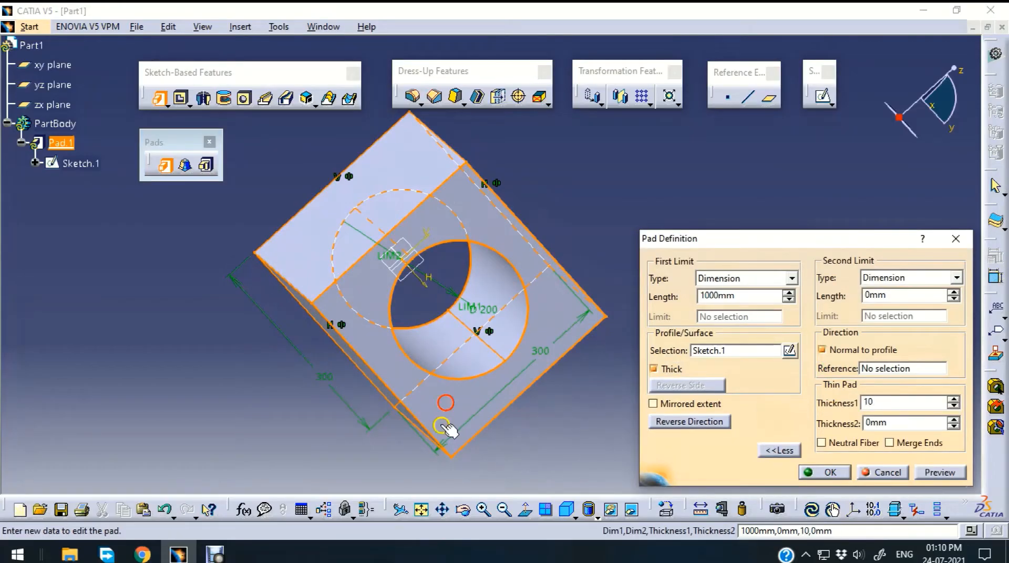
pyautogui.click(560, 444)
pyautogui.click(941, 473)
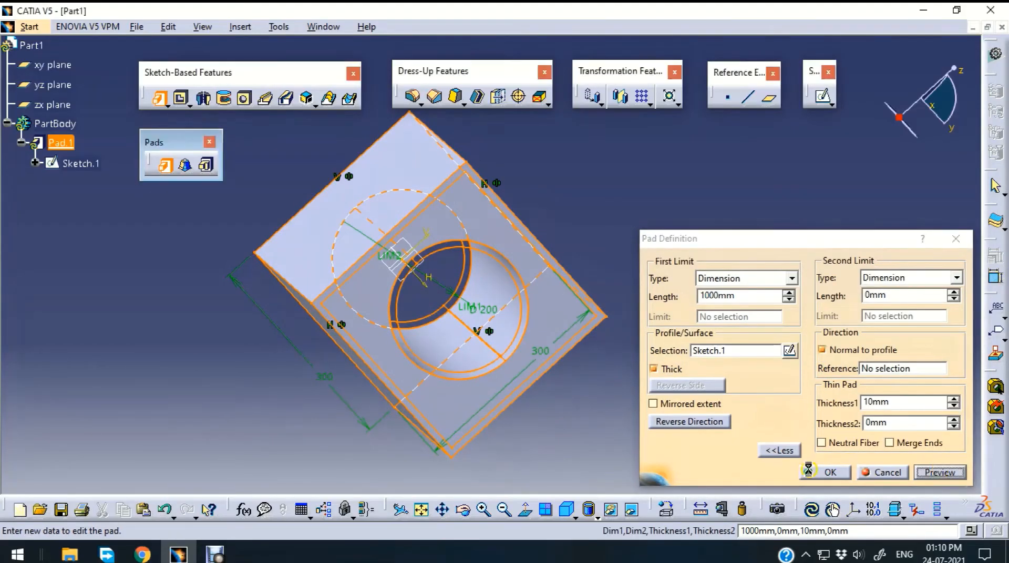
pyautogui.moveTo(559, 436)
pyautogui.mouseDown(button='middle')
pyautogui.moveTo(519, 363)
pyautogui.moveTo(512, 407)
pyautogui.moveTo(535, 434)
pyautogui.moveTo(557, 423)
pyautogui.moveTo(556, 439)
pyautogui.mouseUp(button='middle')
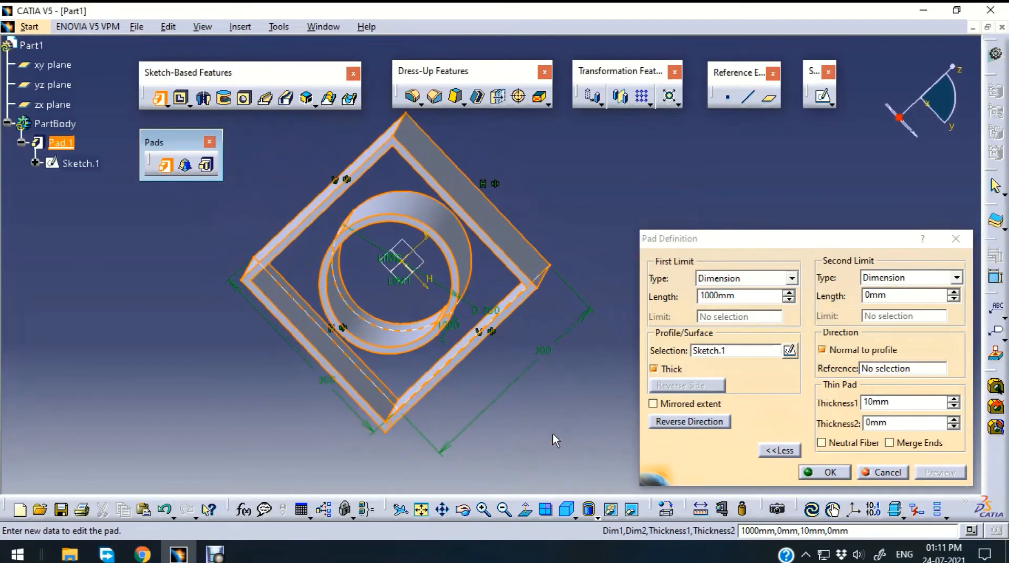
# Try the mirrored extent option on the thick pad and switch it back off
pyautogui.click(653, 404)
pyautogui.click(653, 404)
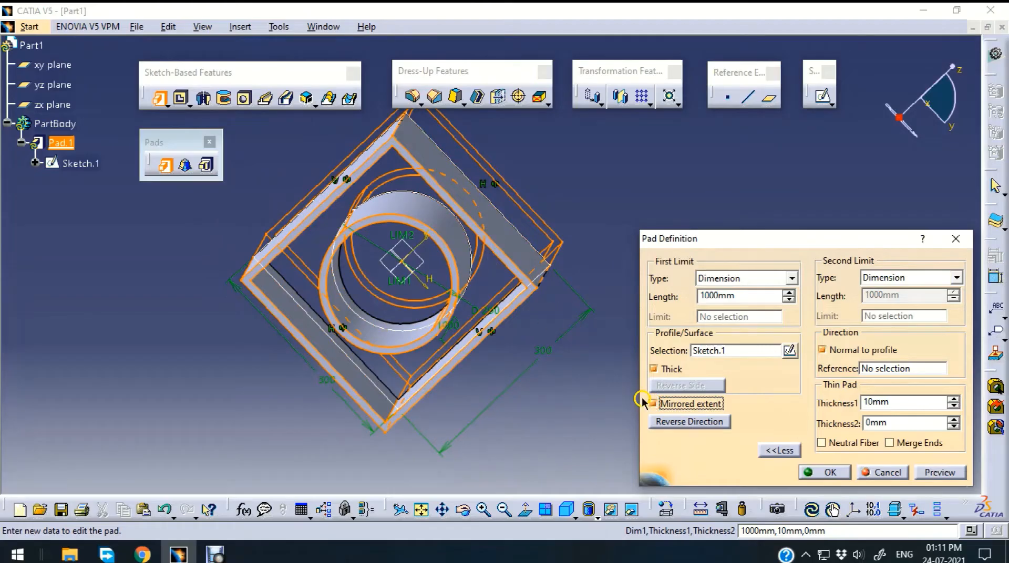
pyautogui.click(654, 404)
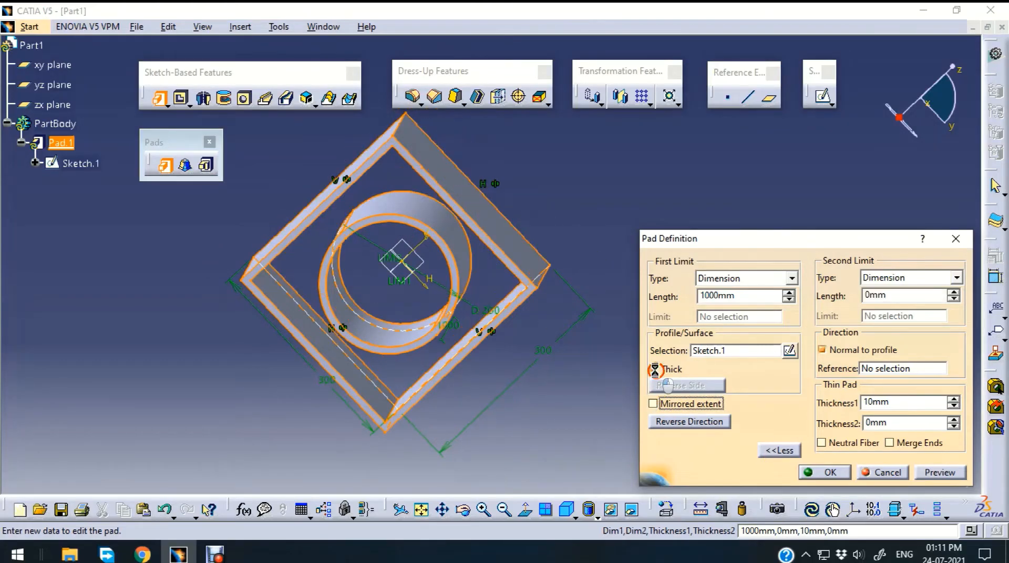
# Preview the pad with the Thick option turned off, and cancel the pad definition
pyautogui.click(654, 369)
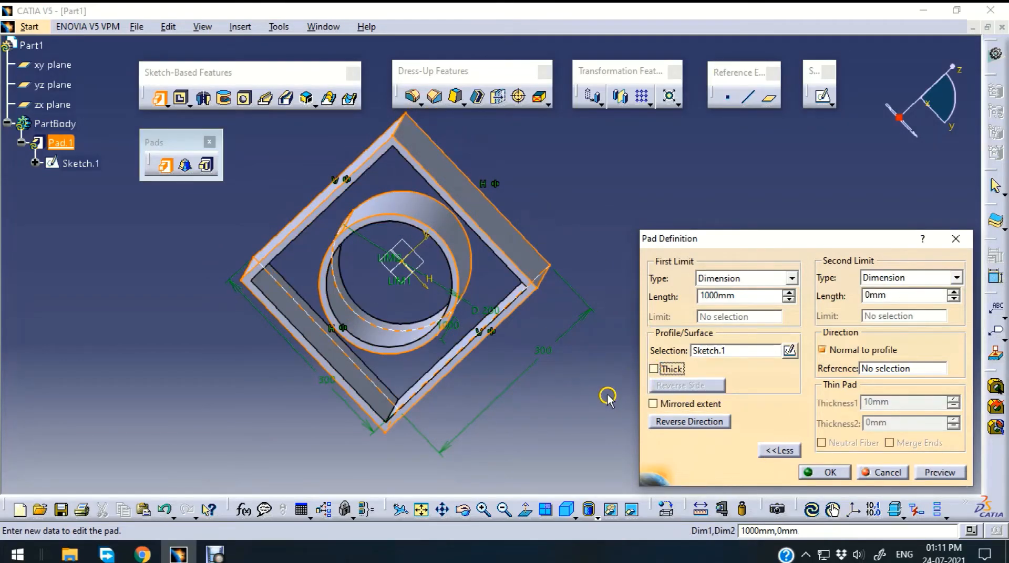
pyautogui.click(933, 473)
pyautogui.moveTo(591, 416); pyautogui.dragTo(543, 438, button='middle')
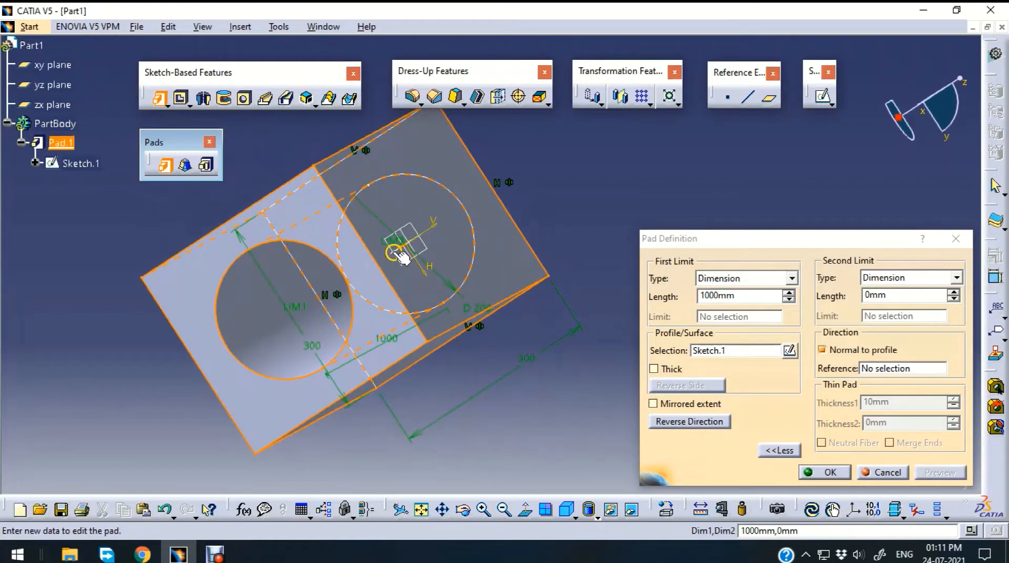
pyautogui.click(886, 475)
pyautogui.moveTo(682, 265); pyautogui.dragTo(700, 304, button='middle')
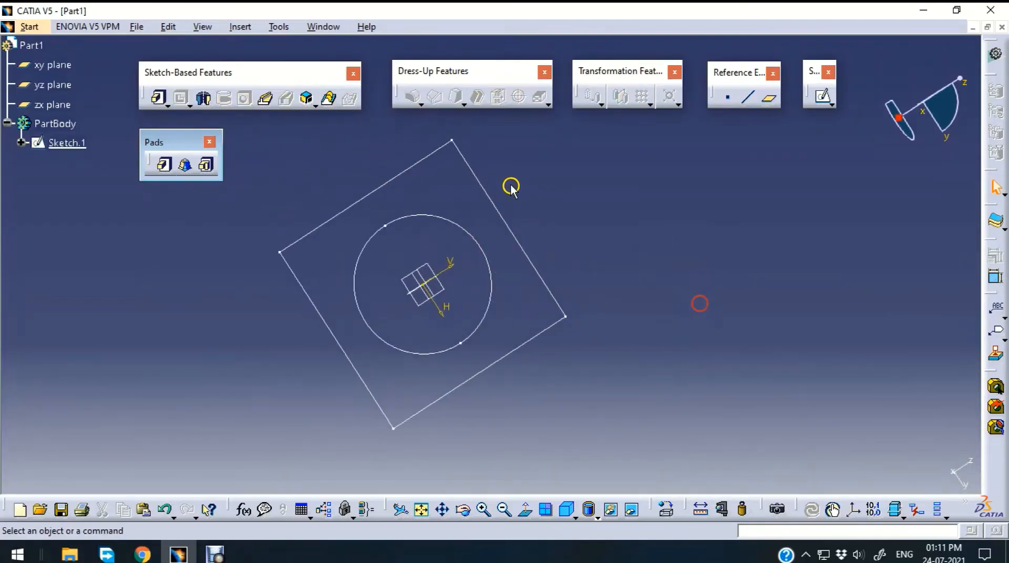
# Start a Multi-Pad on the square-and-circle sketch and set the first extrusion domain's length to 500 mm
pyautogui.click(207, 167)
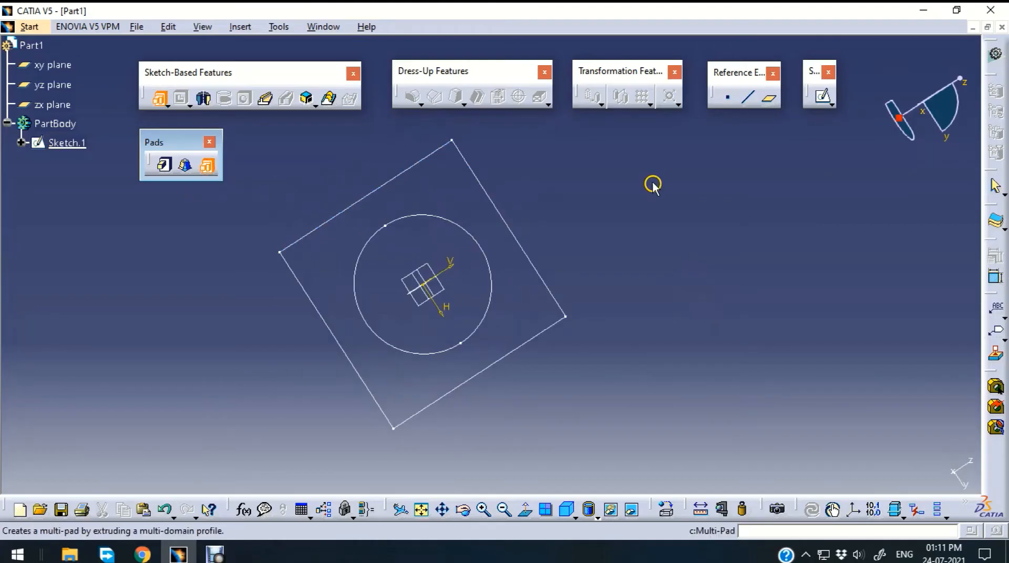
pyautogui.click(492, 198)
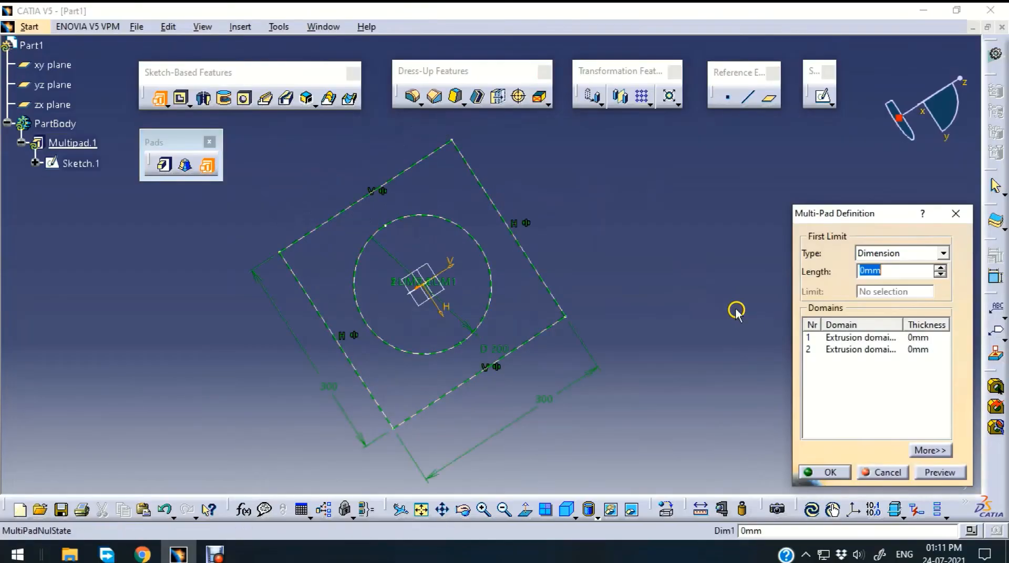
pyautogui.moveTo(672, 365)
pyautogui.mouseDown(button='middle')
pyautogui.moveTo(680, 374)
pyautogui.moveTo(656, 401)
pyautogui.moveTo(583, 390)
pyautogui.moveTo(526, 299)
pyautogui.mouseUp(button='middle')
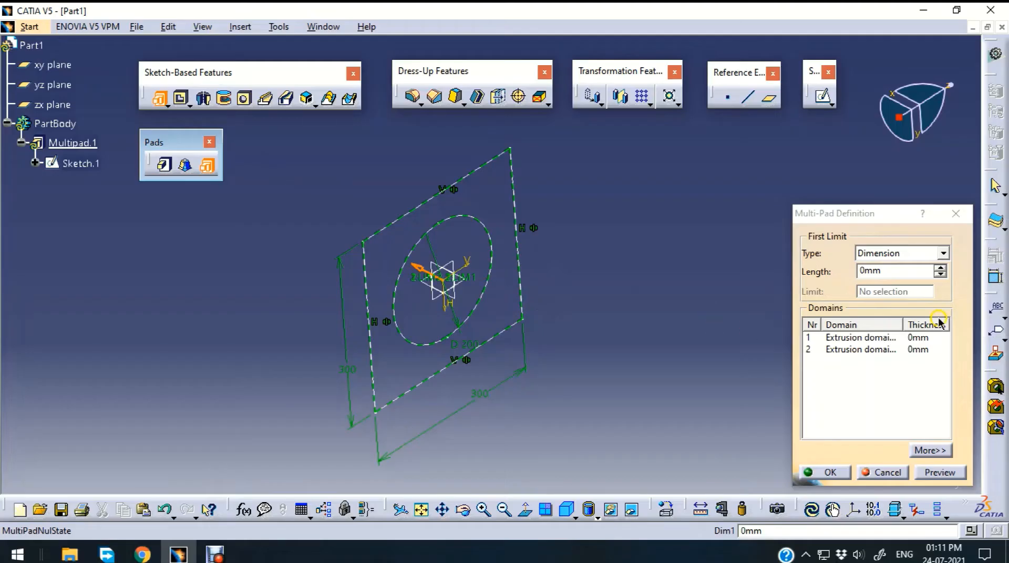
pyautogui.click(887, 339)
pyautogui.click(894, 271)
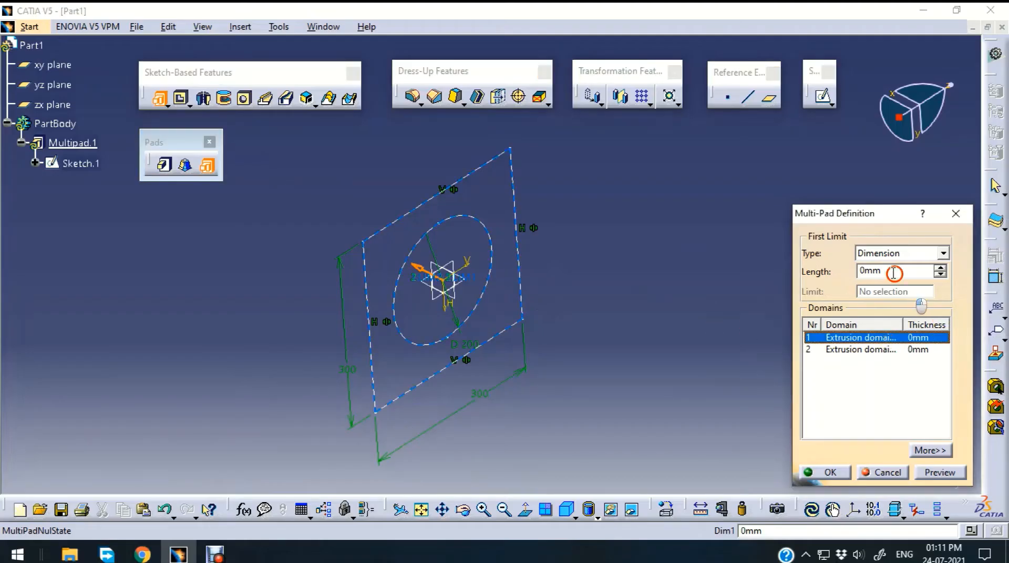
pyautogui.doubleClick(888, 269)
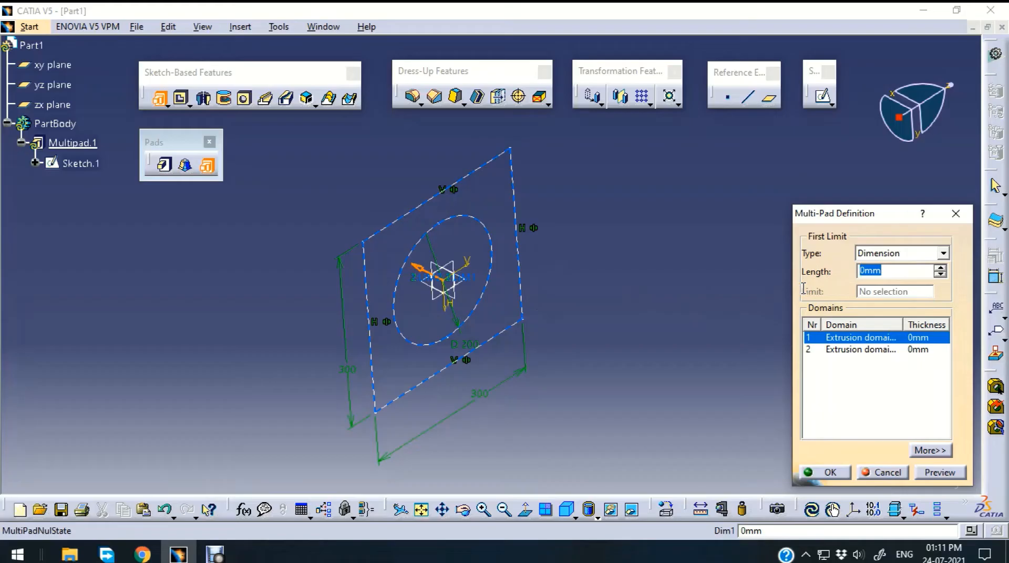
pyautogui.write('500')
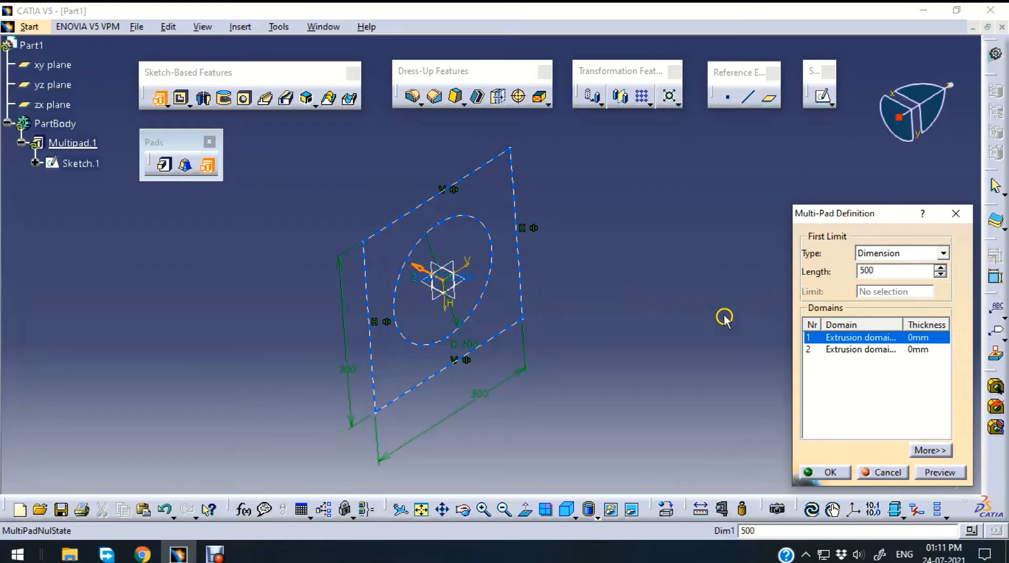
pyautogui.press('Return')
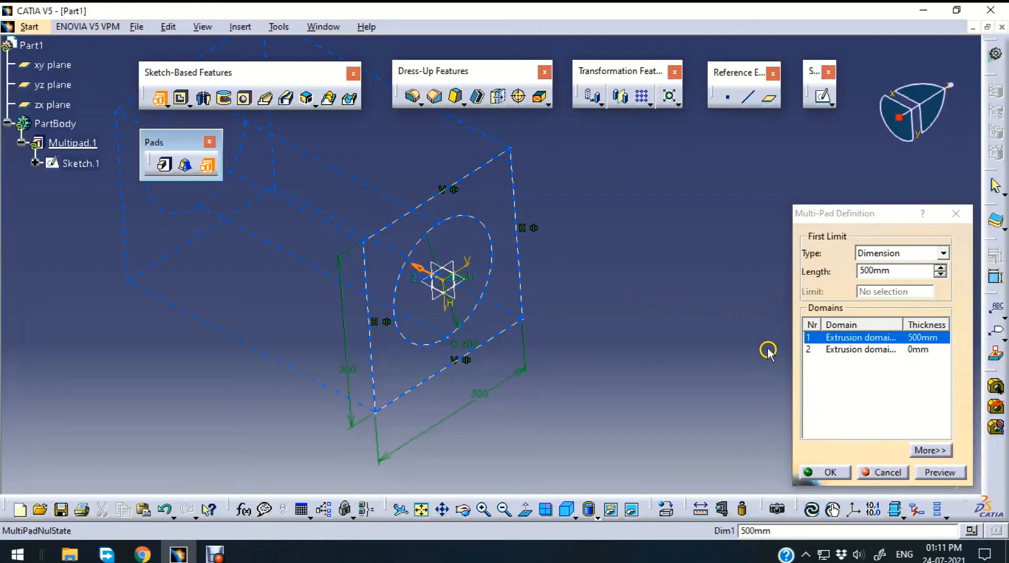
# Set the second extrusion domain's length to 1000 mm, preview the result and create the Multi-Pad
pyautogui.click(863, 350)
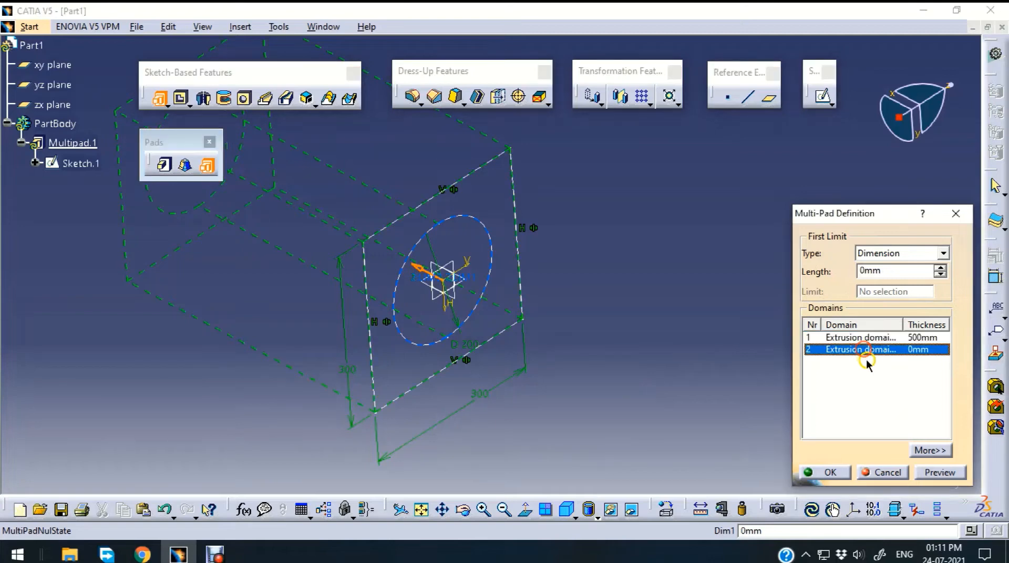
pyautogui.doubleClick(892, 276)
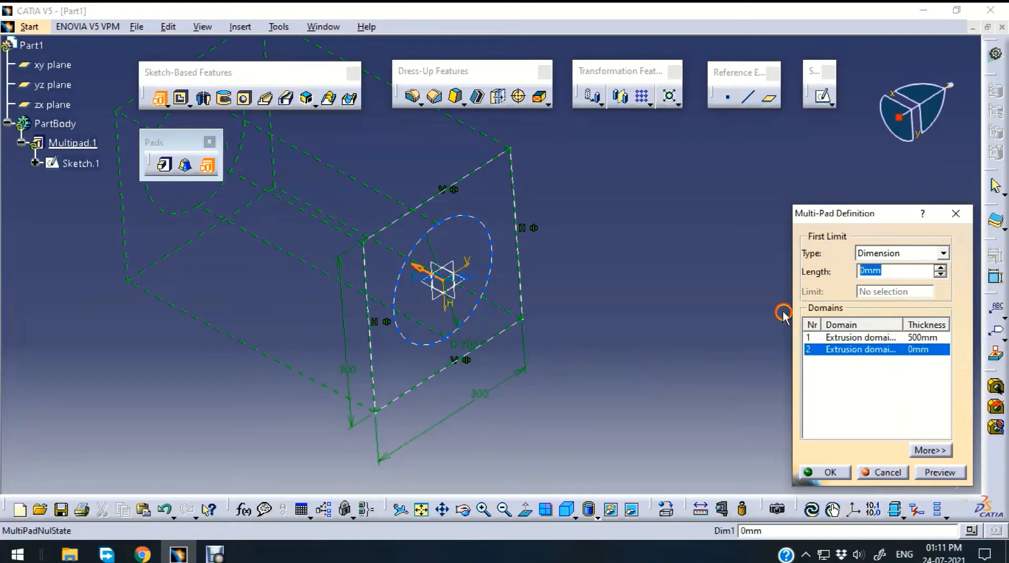
pyautogui.write('1000')
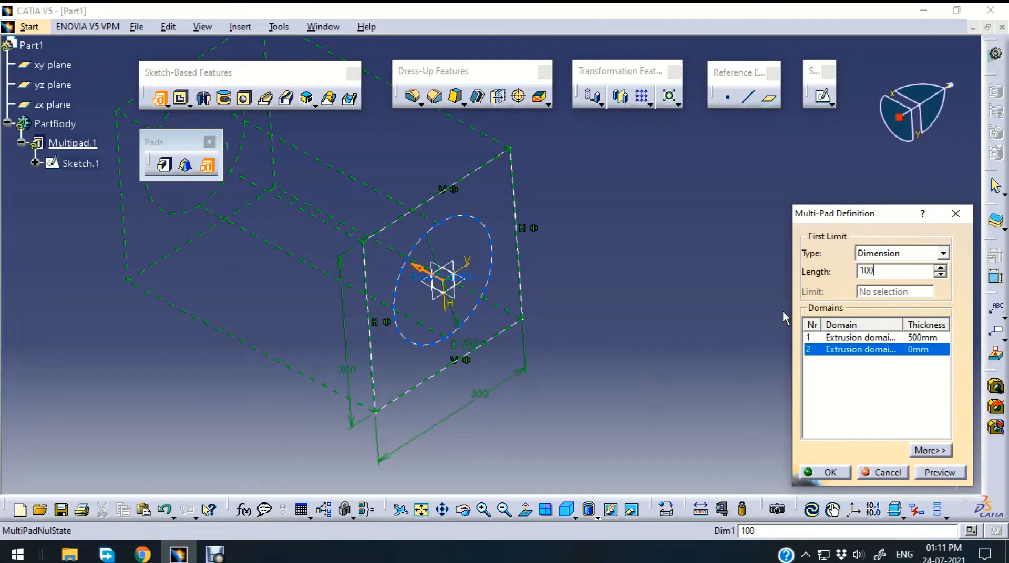
pyautogui.click(953, 473)
pyautogui.moveTo(641, 235); pyautogui.dragTo(581, 199, button='middle')
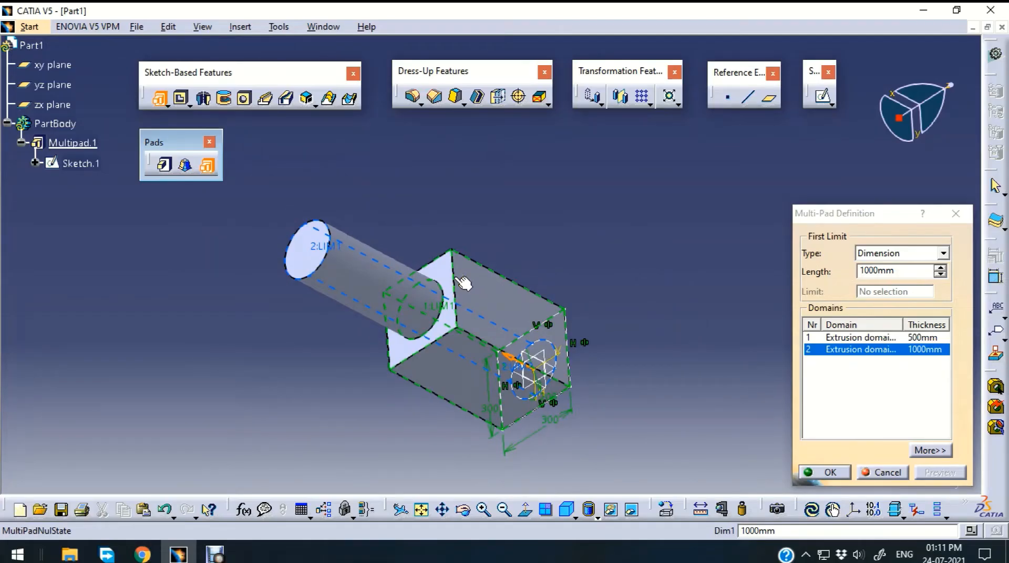
pyautogui.click(332, 245)
pyautogui.moveTo(252, 353); pyautogui.dragTo(686, 409, button='middle')
pyautogui.click(840, 472)
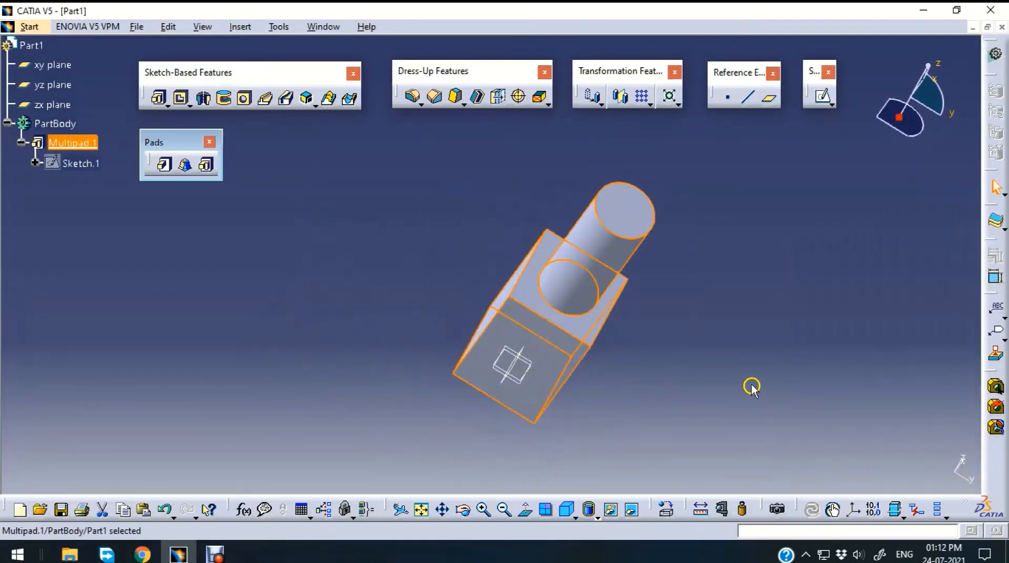
pyautogui.moveTo(750, 386)
pyautogui.mouseDown(button='middle')
pyautogui.moveTo(764, 397)
pyautogui.moveTo(766, 352)
pyautogui.moveTo(700, 295)
pyautogui.moveTo(514, 314)
pyautogui.mouseUp(button='middle')
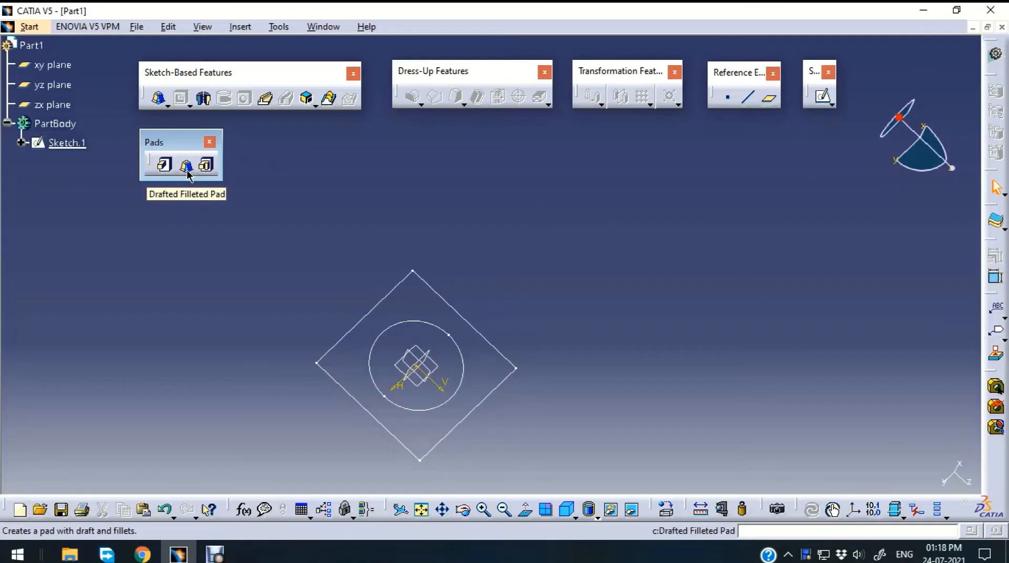
# Delete the circle from the square-and-circle sketch and exit the sketch
pyautogui.click(169, 191)
pyautogui.click(188, 165)
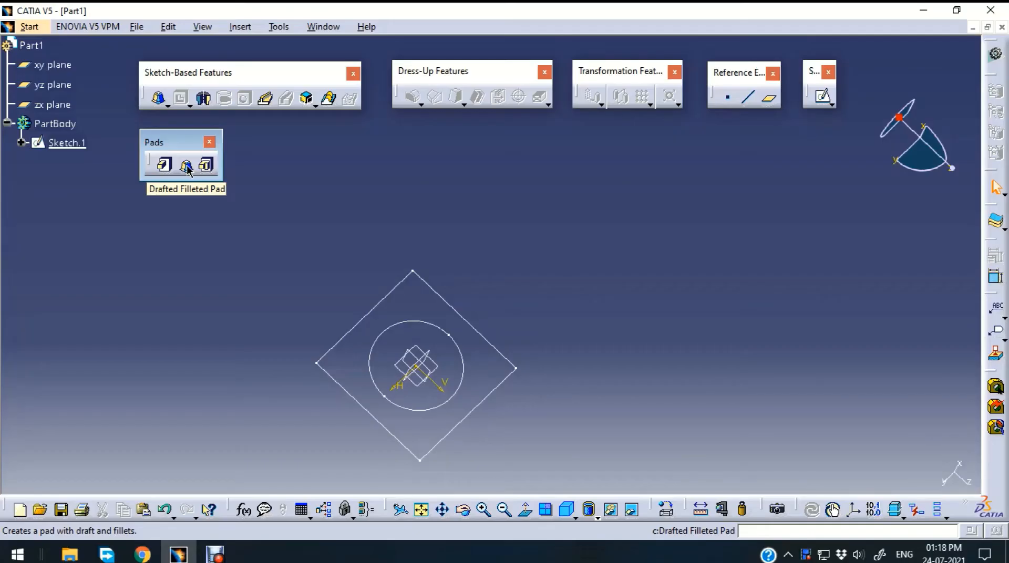
pyautogui.click(450, 306)
pyautogui.doubleClick(450, 307)
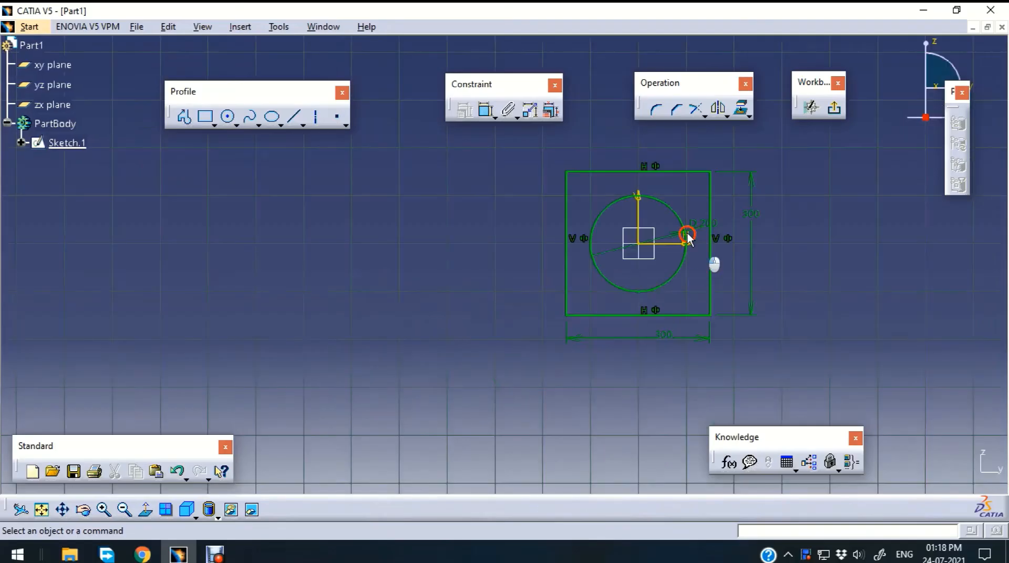
pyautogui.click(669, 206)
pyautogui.press('Delete')
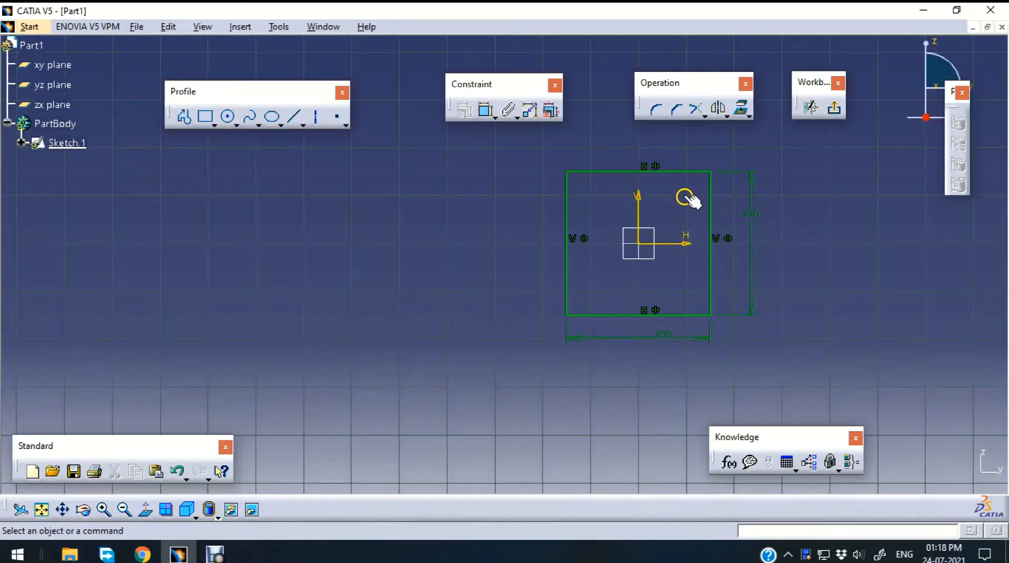
pyautogui.click(836, 109)
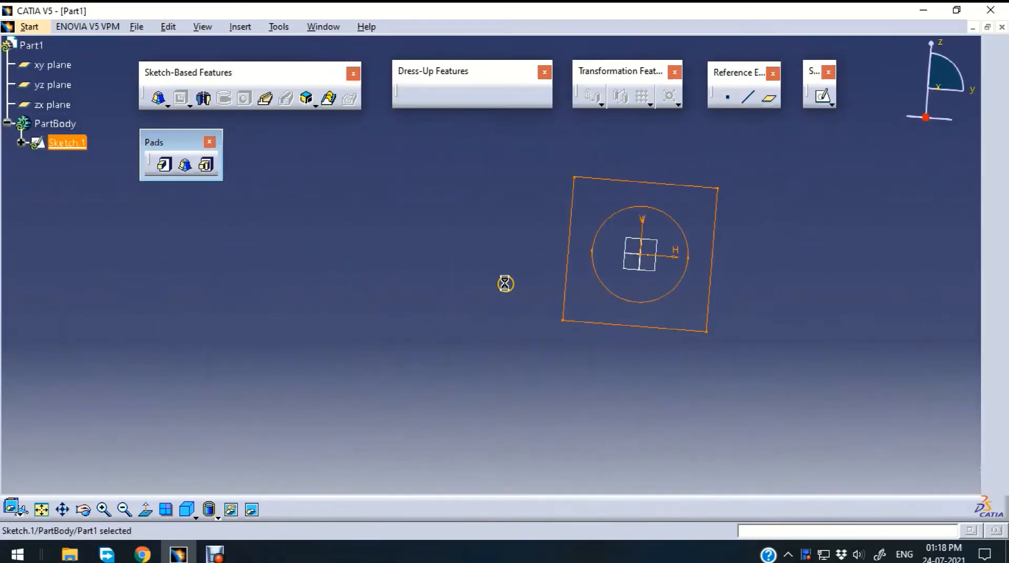
# Pad the remaining 300 mm square sketch to a length of 100 mm
pyautogui.click(166, 166)
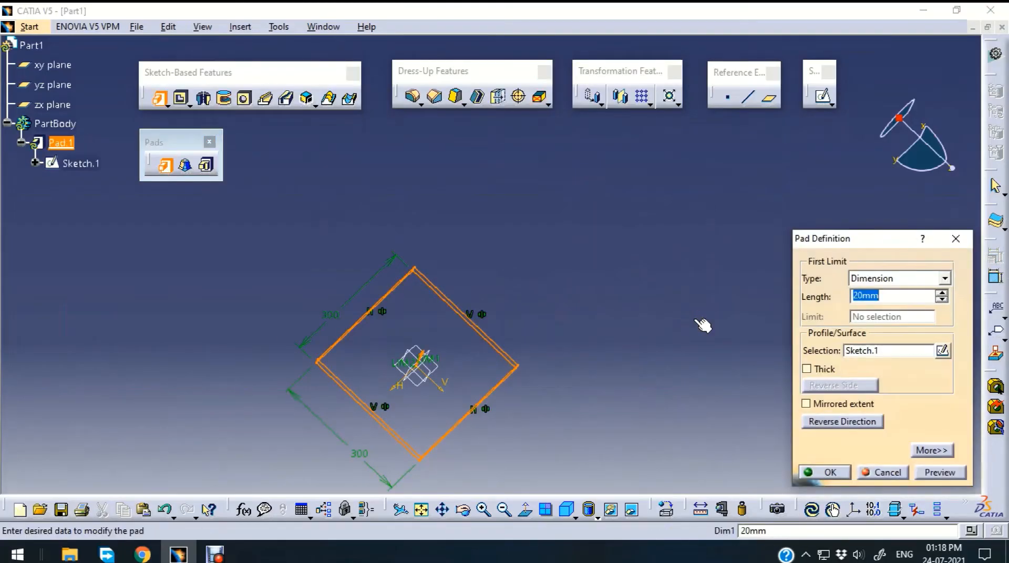
pyautogui.write('100')
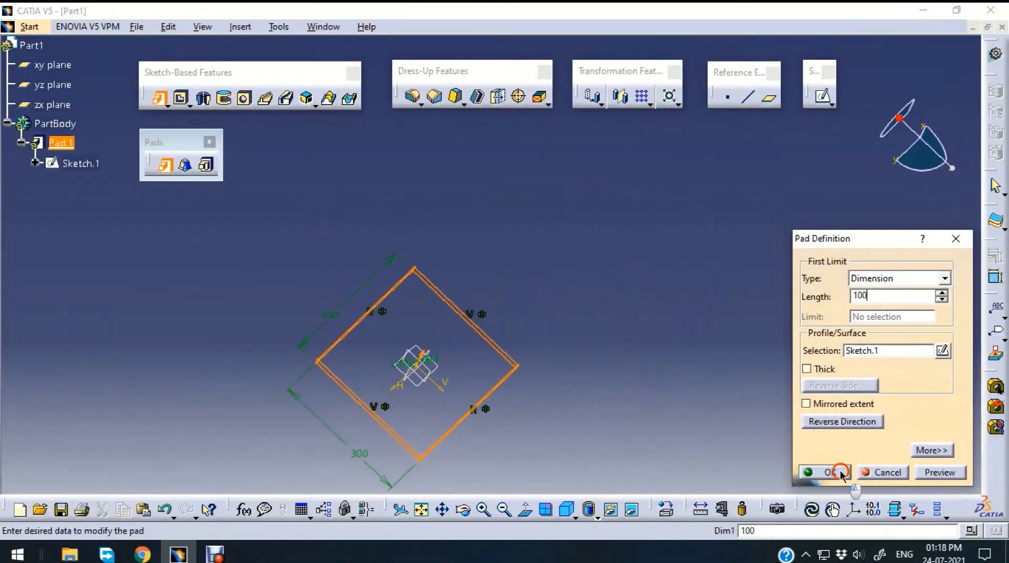
pyautogui.click(839, 473)
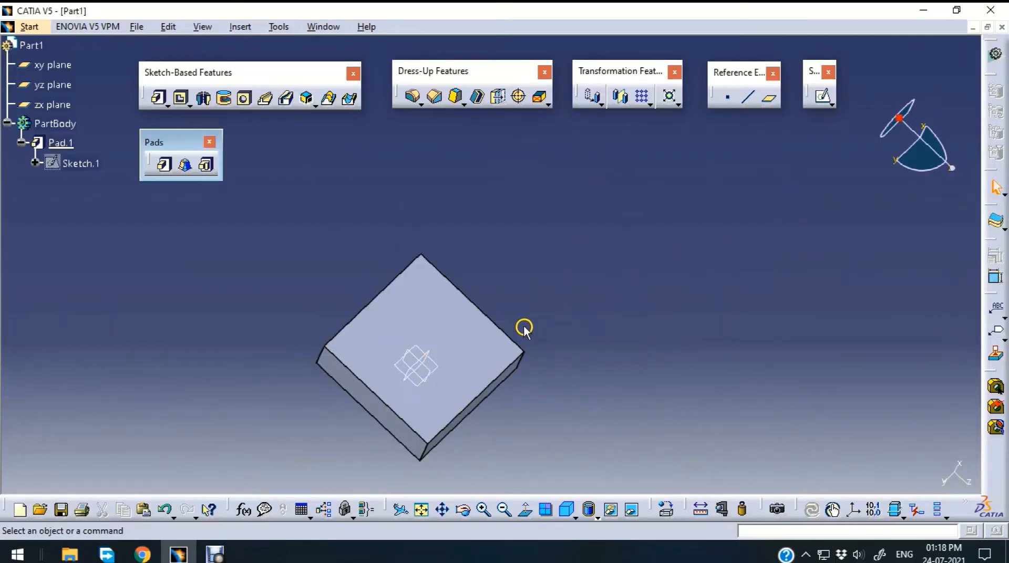
# Start a sketch on the pad's large front face and draw a rectangle about 133 mm high around the origin
pyautogui.click(475, 328)
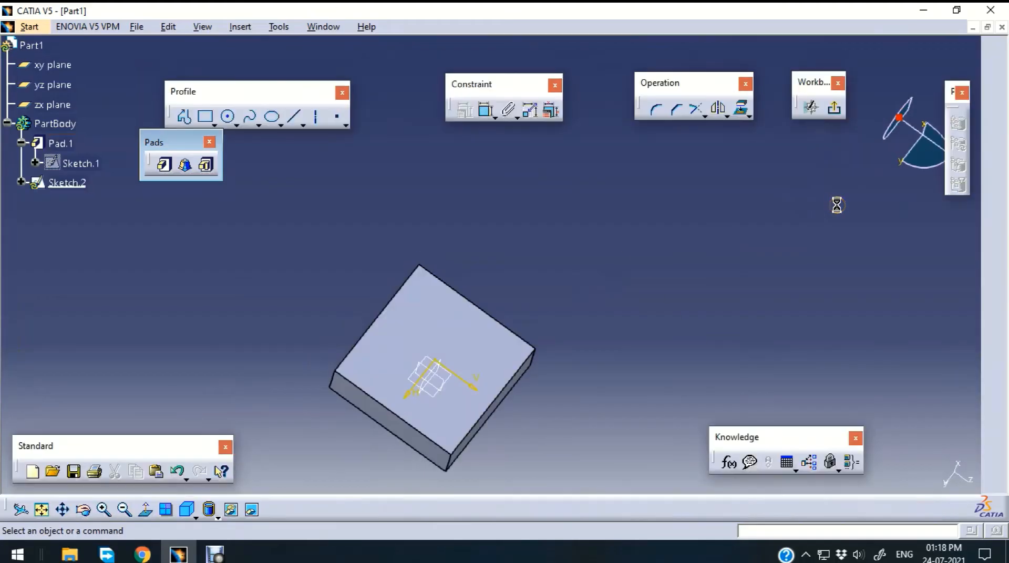
pyautogui.click(205, 116)
pyautogui.click(593, 216)
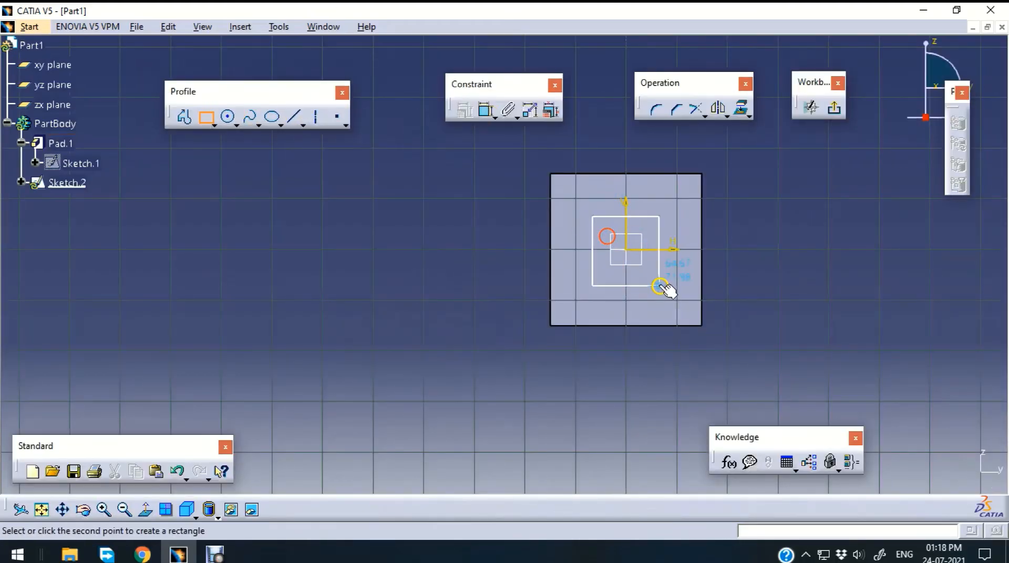
pyautogui.click(662, 284)
# Dimension the inner rectangle's width and height and set both to 120 mm
pyautogui.click(484, 111)
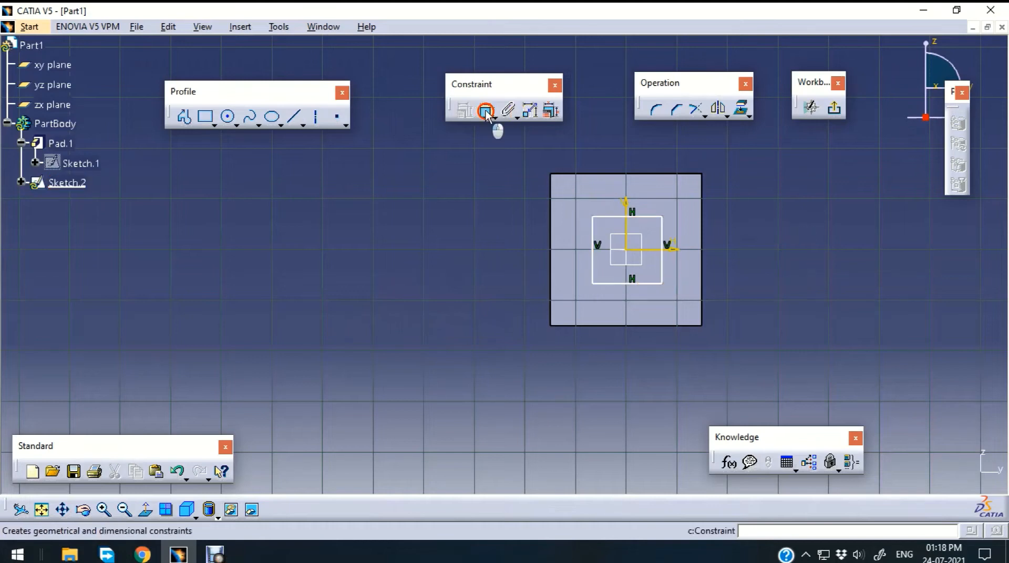
pyautogui.click(649, 217)
pyautogui.click(633, 153)
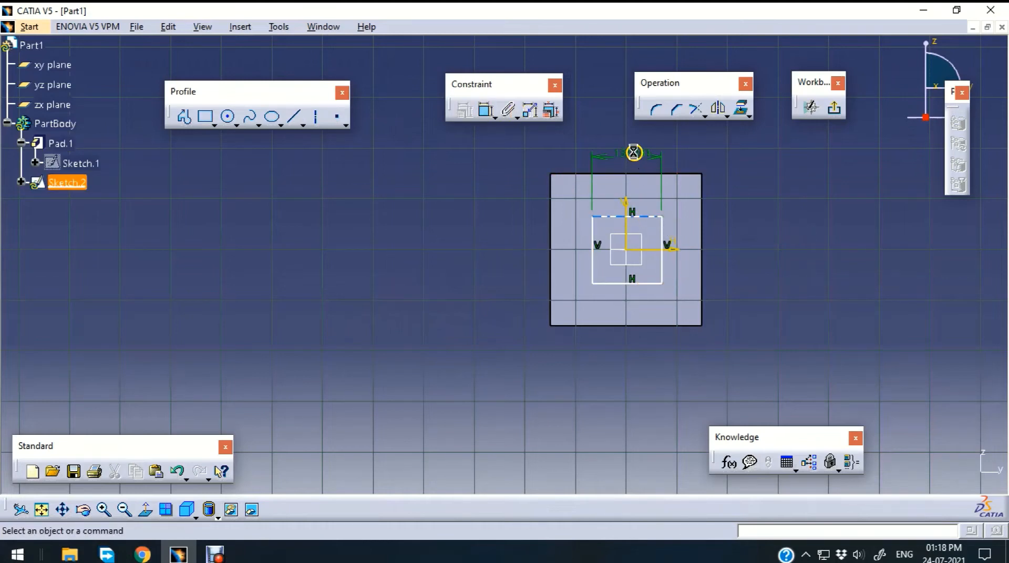
pyautogui.doubleClick(638, 155)
pyautogui.write('120mm')
pyautogui.press('Return')
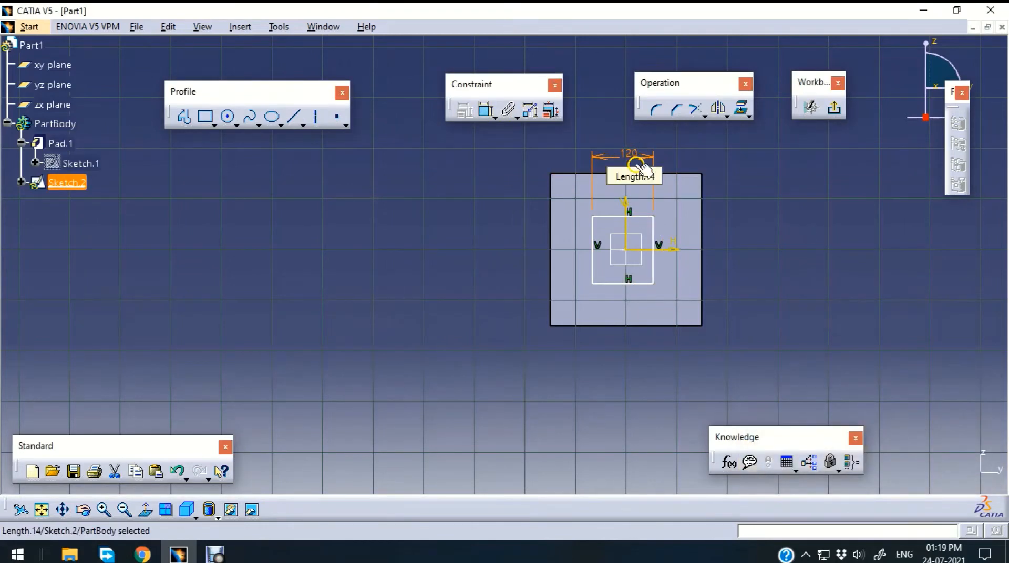
pyautogui.click(654, 235)
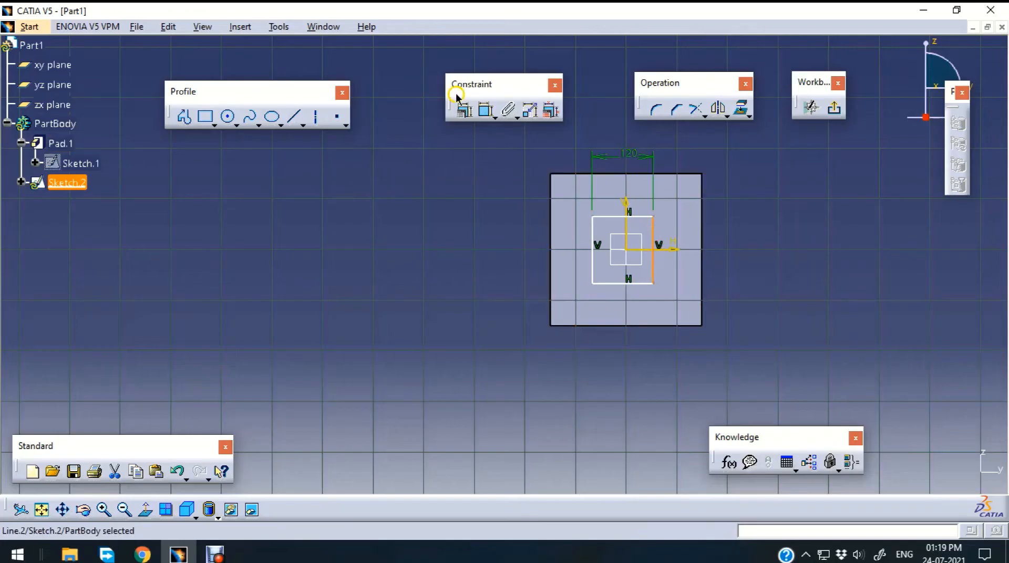
pyautogui.click(485, 109)
pyautogui.doubleClick(814, 251)
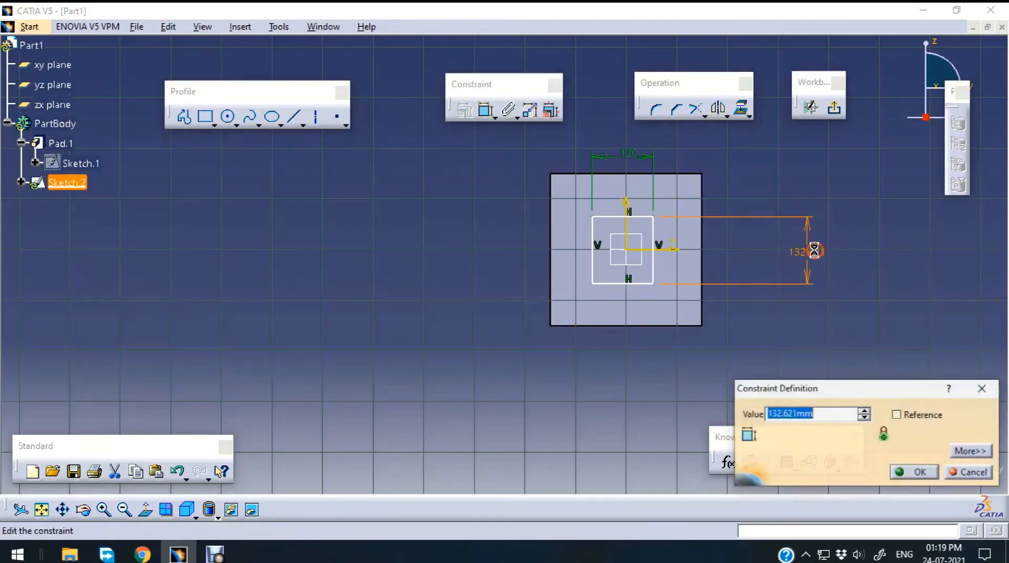
pyautogui.write('120')
pyautogui.press('Return')
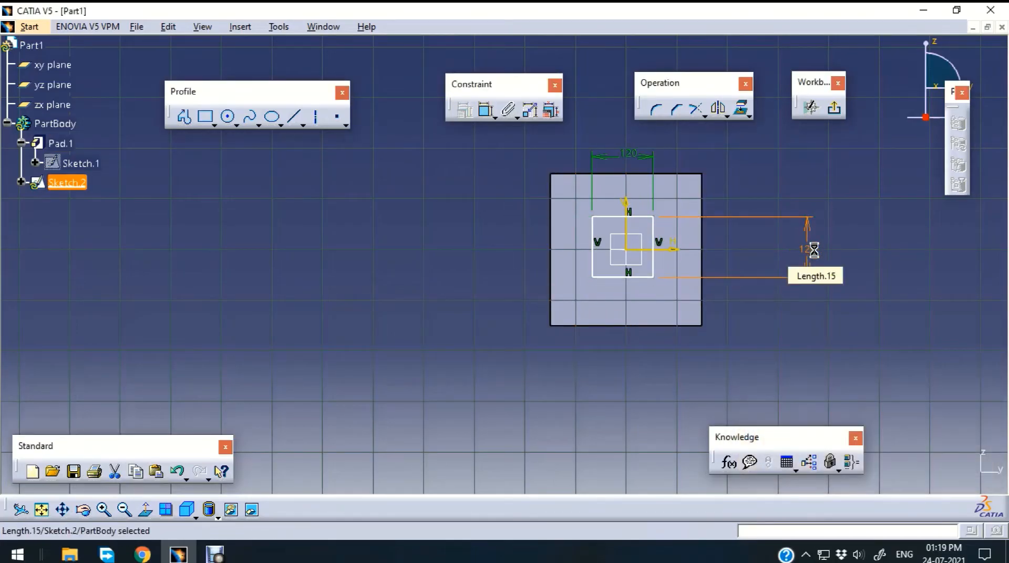
# Constrain the square's two horizontal edges to be symmetric about the sketch's horizontal axis
pyautogui.click(642, 277)
pyautogui.keyDown('ctrl'); pyautogui.click(648, 217); pyautogui.keyUp('ctrl')
pyautogui.keyDown('ctrl'); pyautogui.click(673, 249); pyautogui.keyUp('ctrl')
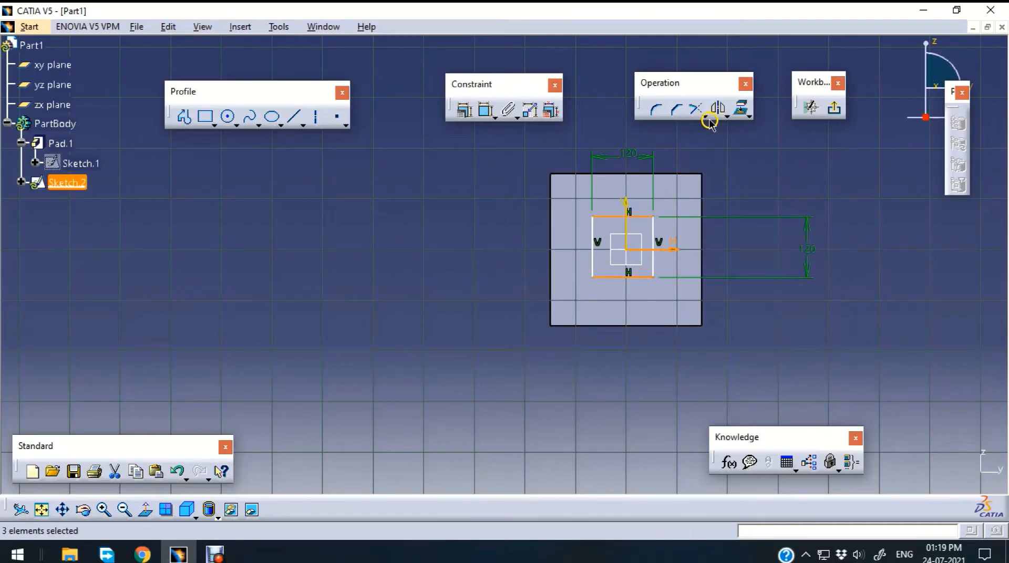
pyautogui.click(464, 110)
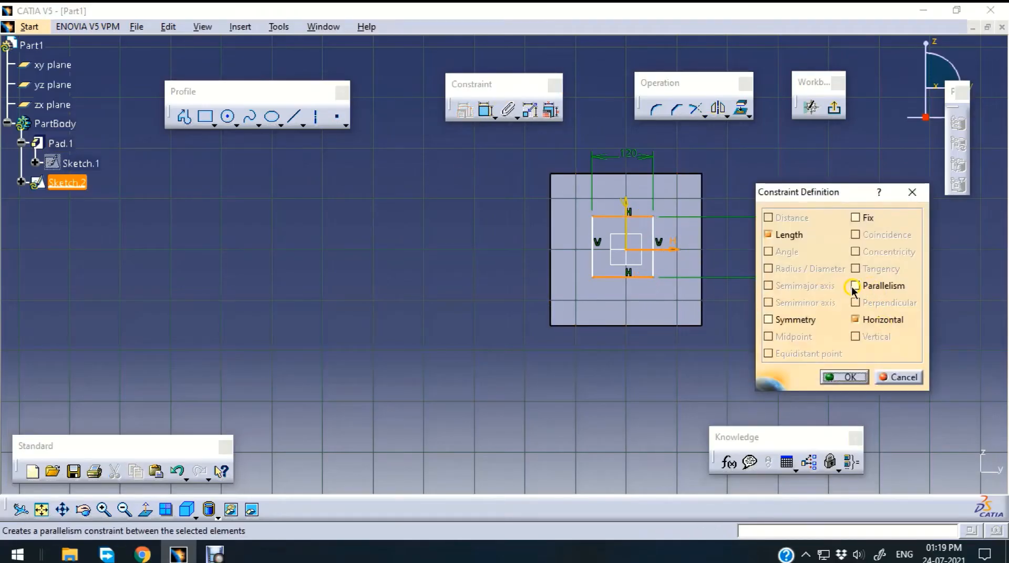
pyautogui.click(776, 320)
pyautogui.click(836, 377)
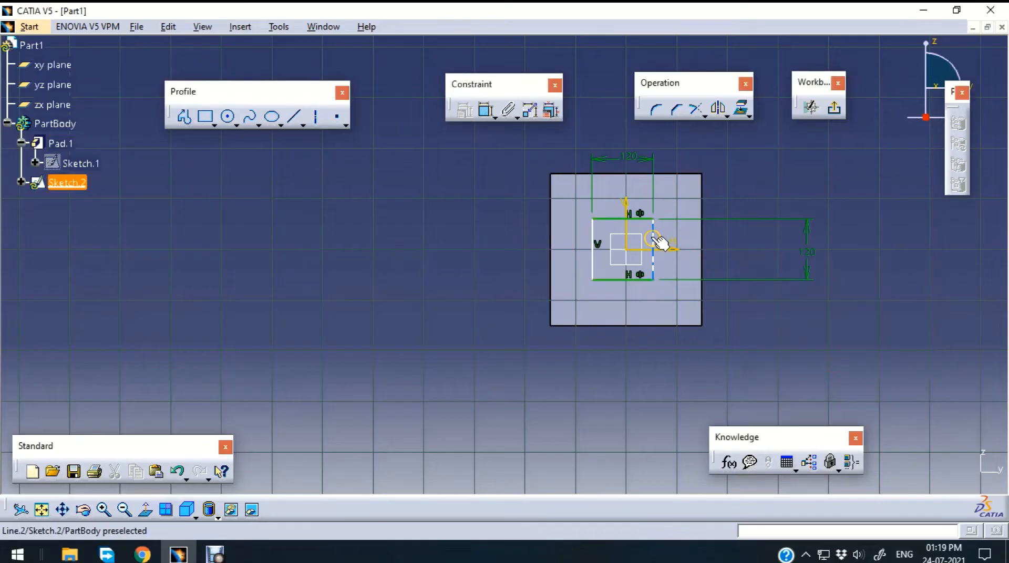
# Constrain the square's two vertical edges to be symmetric about the sketch's vertical axis, and exit the sketch
pyautogui.click(653, 237)
pyautogui.keyDown('ctrl'); pyautogui.click(593, 230); pyautogui.keyUp('ctrl')
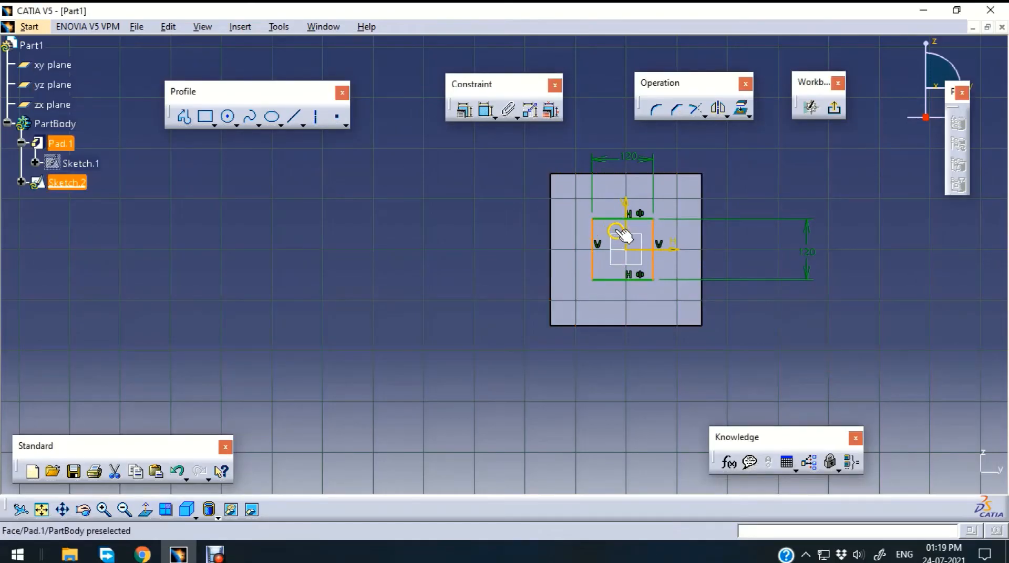
pyautogui.click(458, 113)
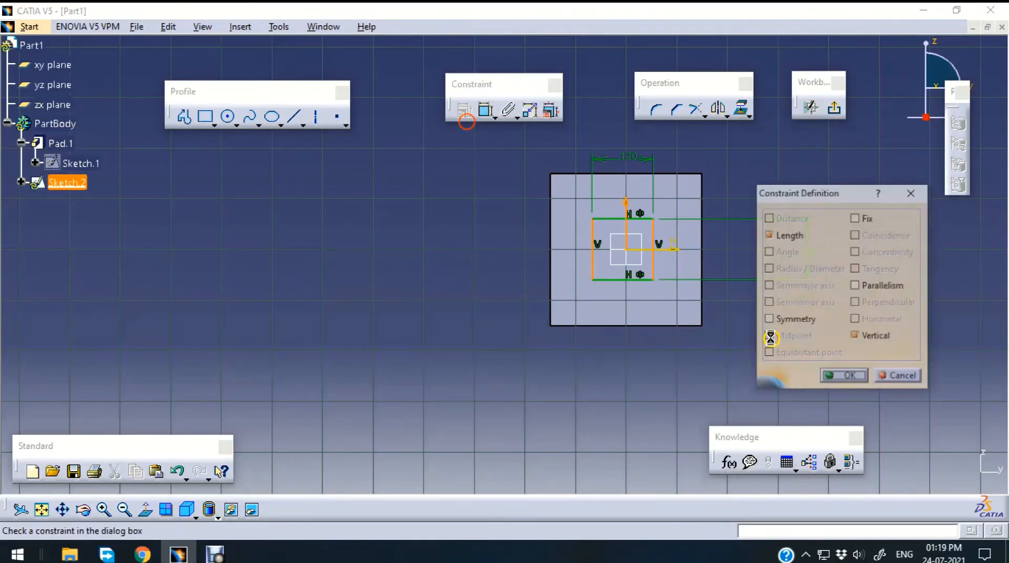
pyautogui.click(800, 315)
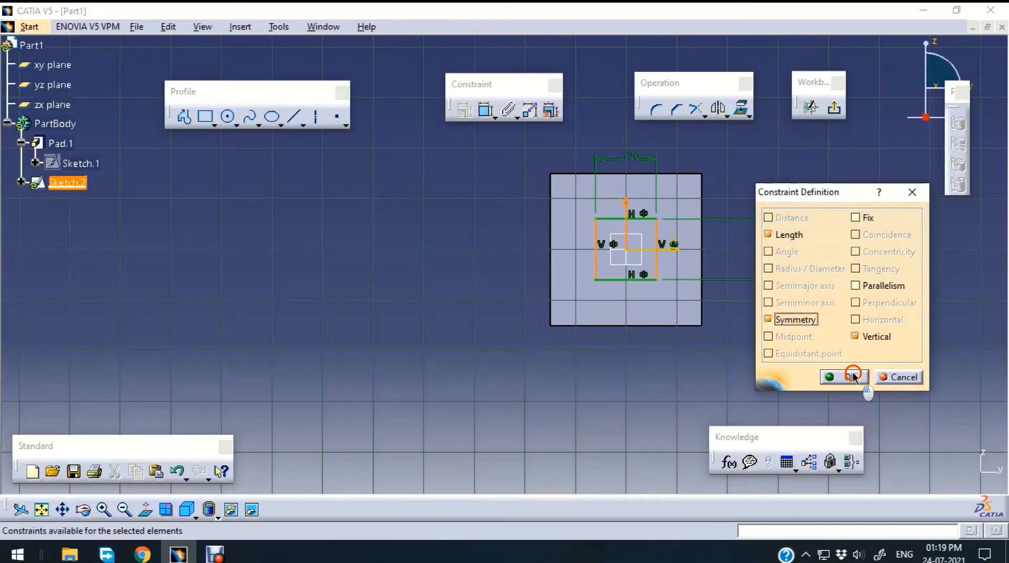
pyautogui.click(846, 377)
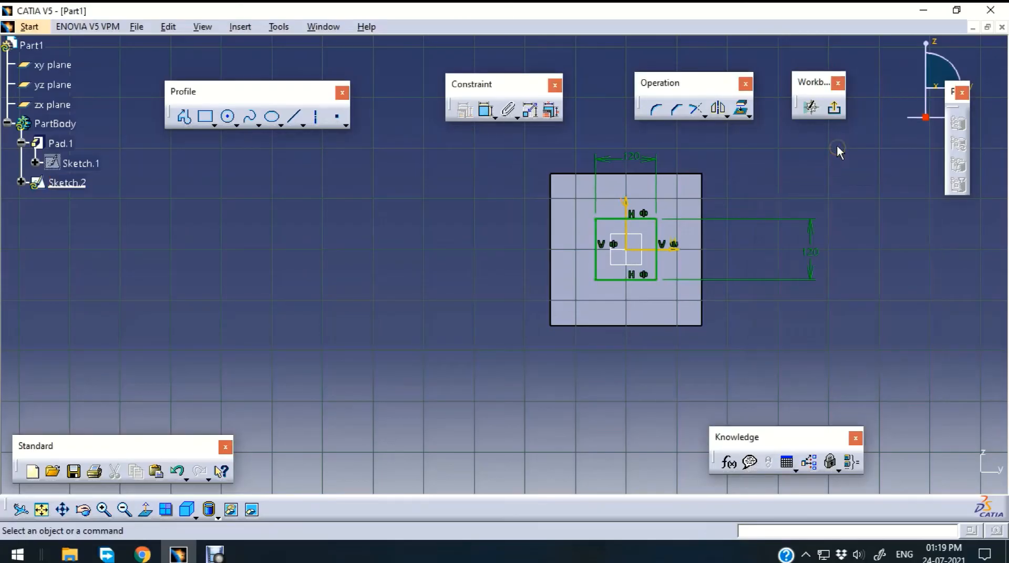
pyautogui.click(834, 107)
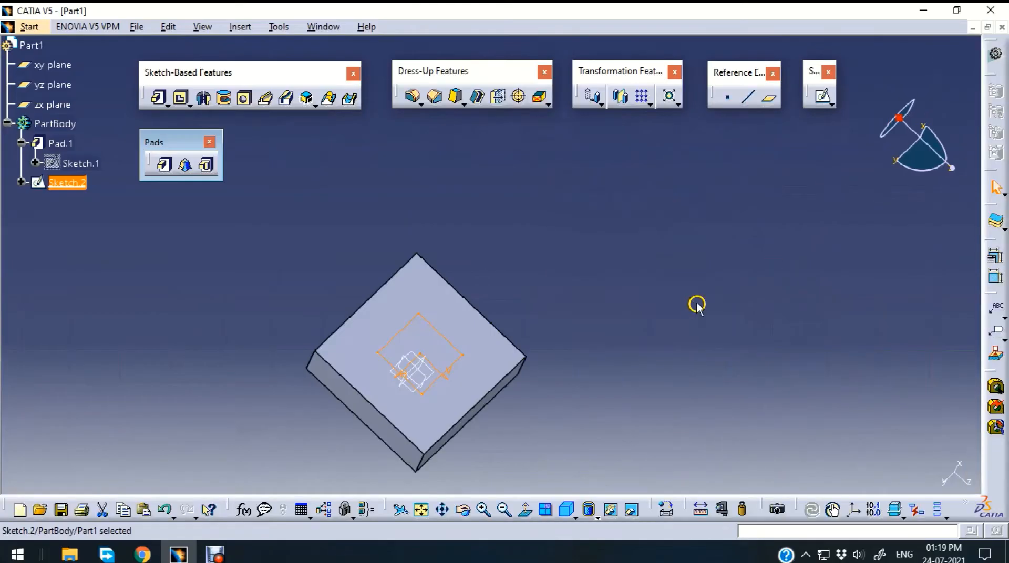
# Preview a 100 mm pad of the 120 mm square sketch and cancel the pad definition
pyautogui.click(692, 305)
pyautogui.moveTo(685, 311)
pyautogui.mouseDown(button='middle')
pyautogui.moveTo(606, 219)
pyautogui.moveTo(588, 223)
pyautogui.moveTo(664, 269)
pyautogui.mouseUp(button='middle')
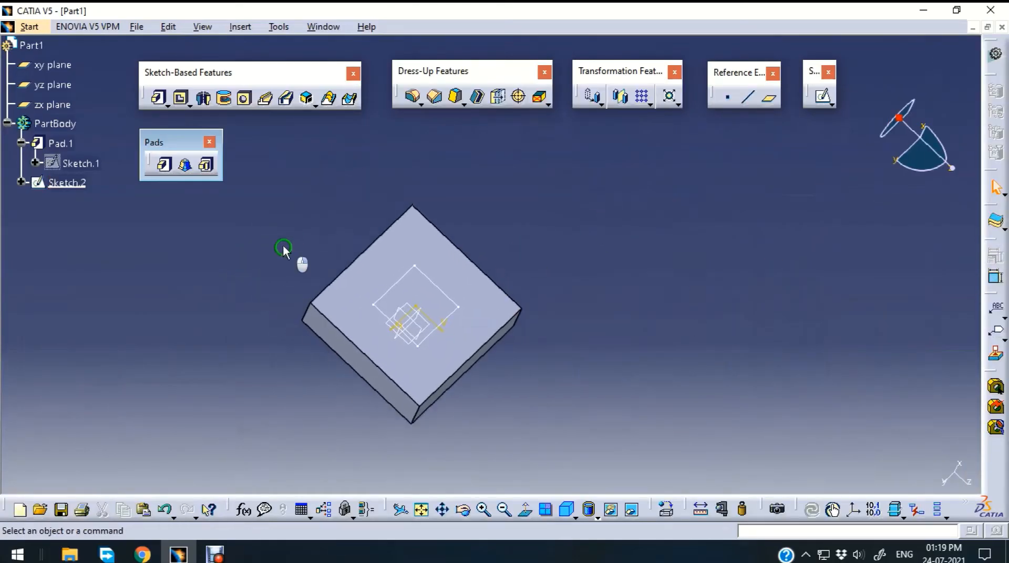
pyautogui.click(165, 167)
pyautogui.click(368, 286)
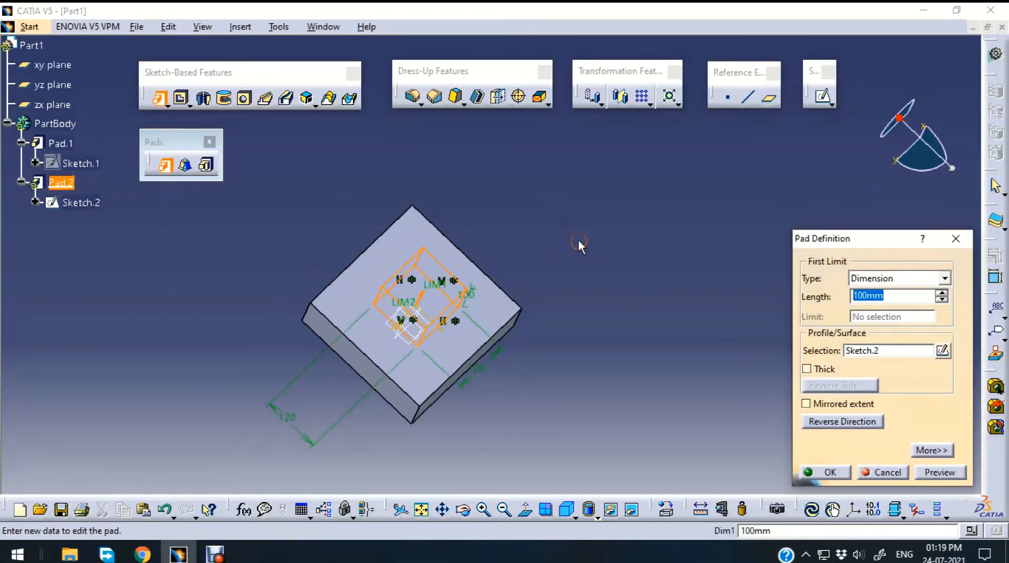
pyautogui.click(939, 473)
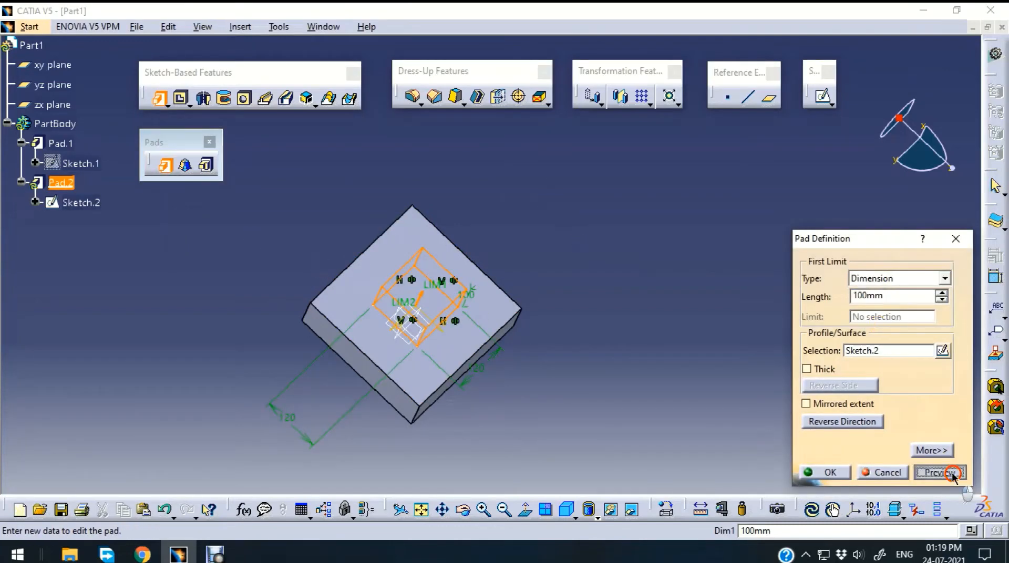
pyautogui.moveTo(581, 412); pyautogui.dragTo(547, 283, button='middle')
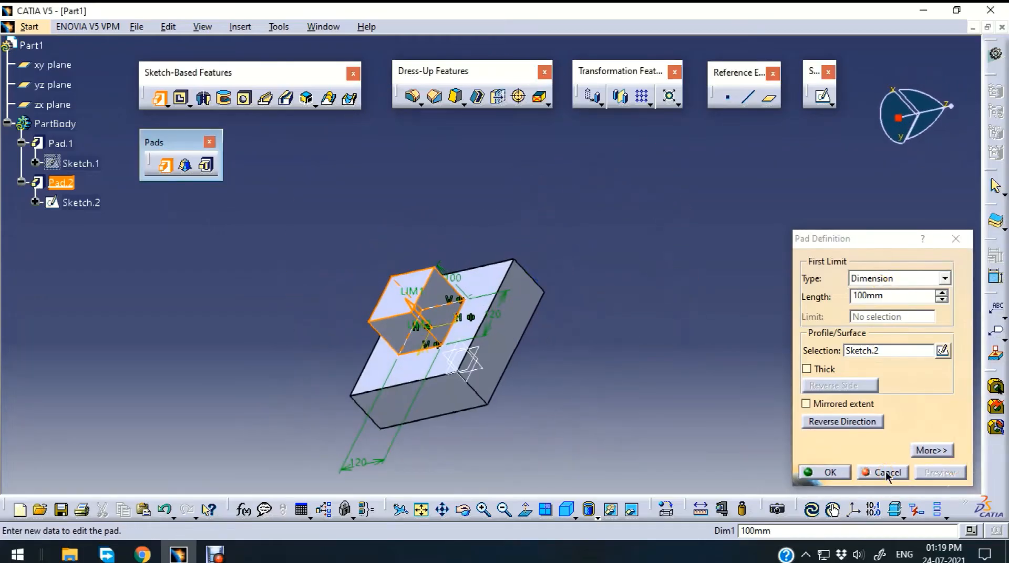
pyautogui.click(886, 473)
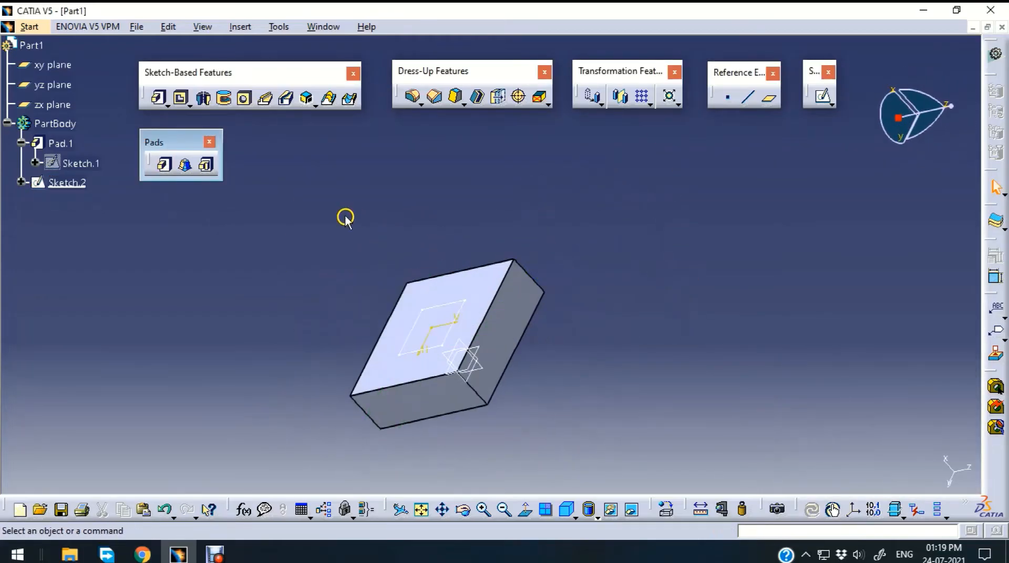
# Preview a 100 mm Drafted Filleted Pad of the square sketch, with the block's sketched face as second limit and a 5-degree draft
pyautogui.click(187, 167)
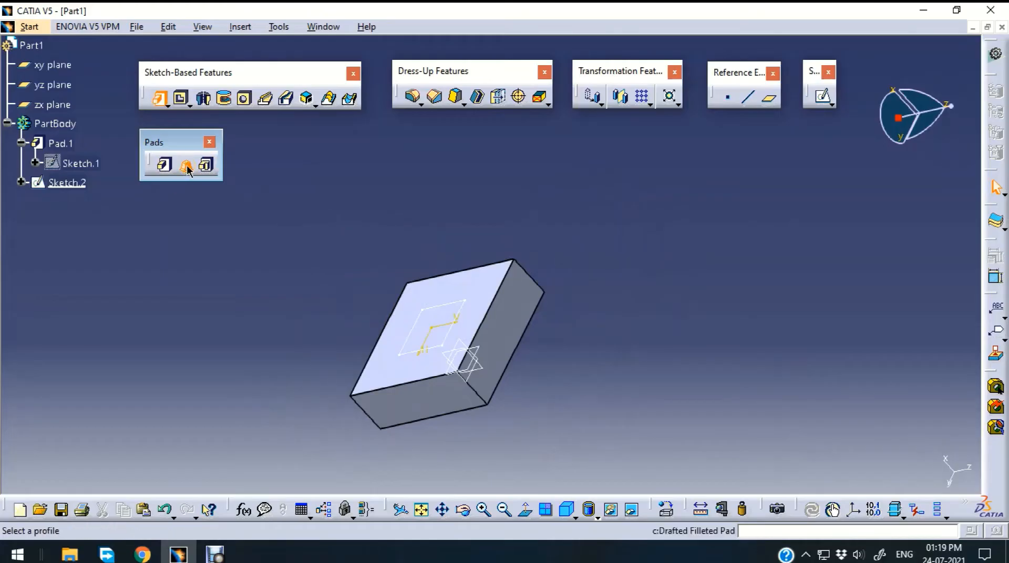
pyautogui.click(455, 305)
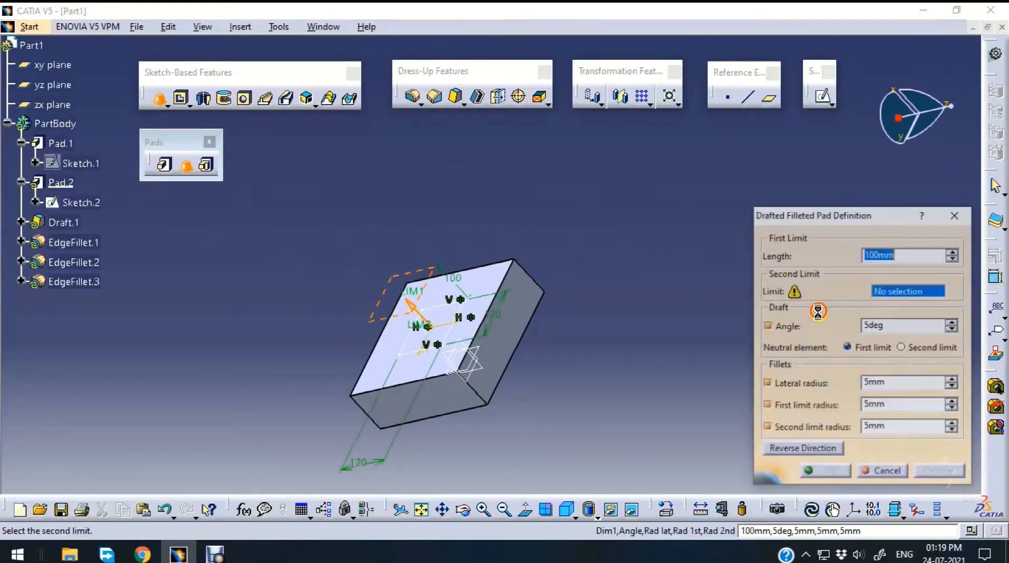
pyautogui.moveTo(890, 209); pyautogui.dragTo(864, 183)
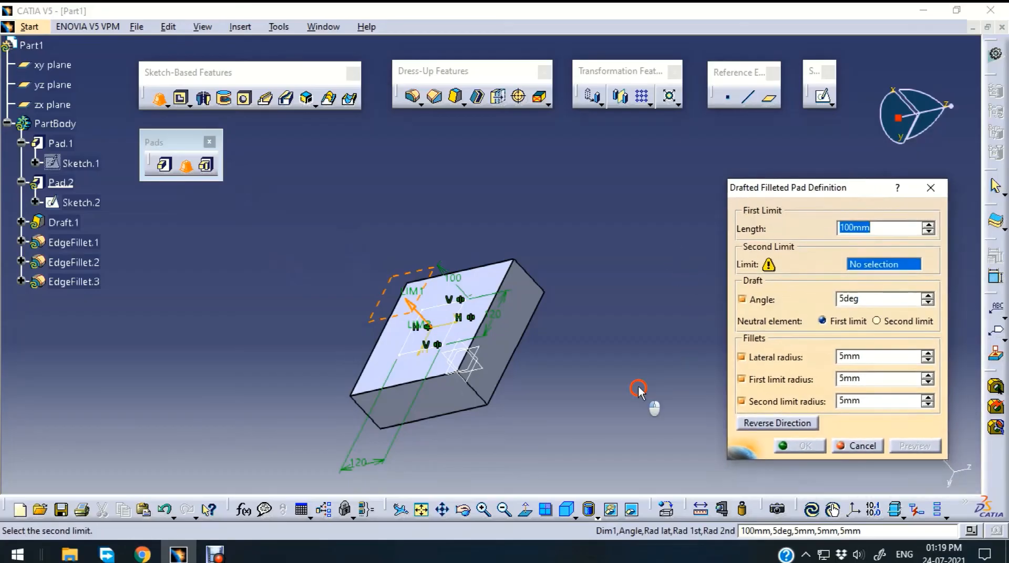
pyautogui.moveTo(638, 389); pyautogui.dragTo(639, 253, button='middle')
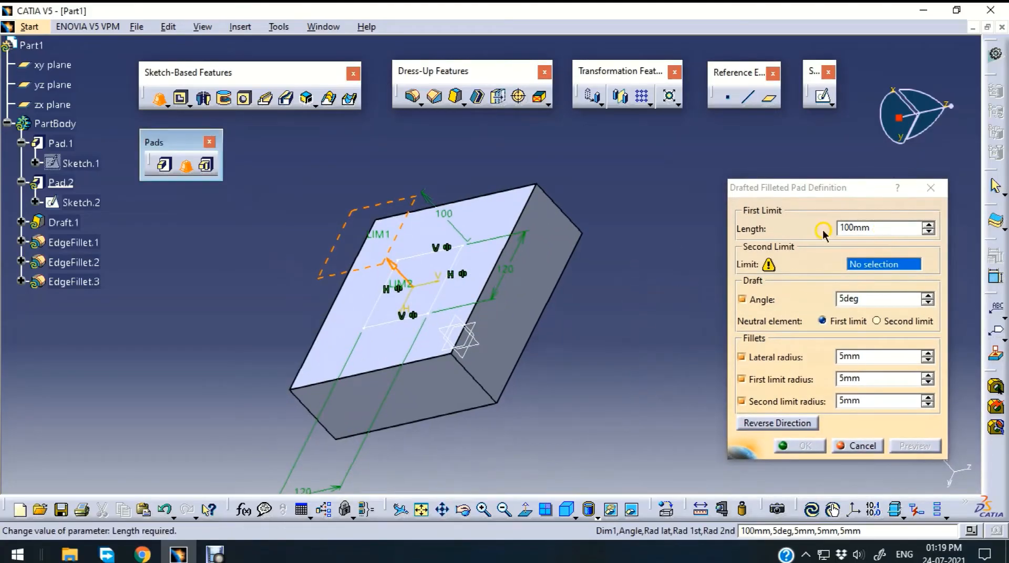
pyautogui.click(811, 262)
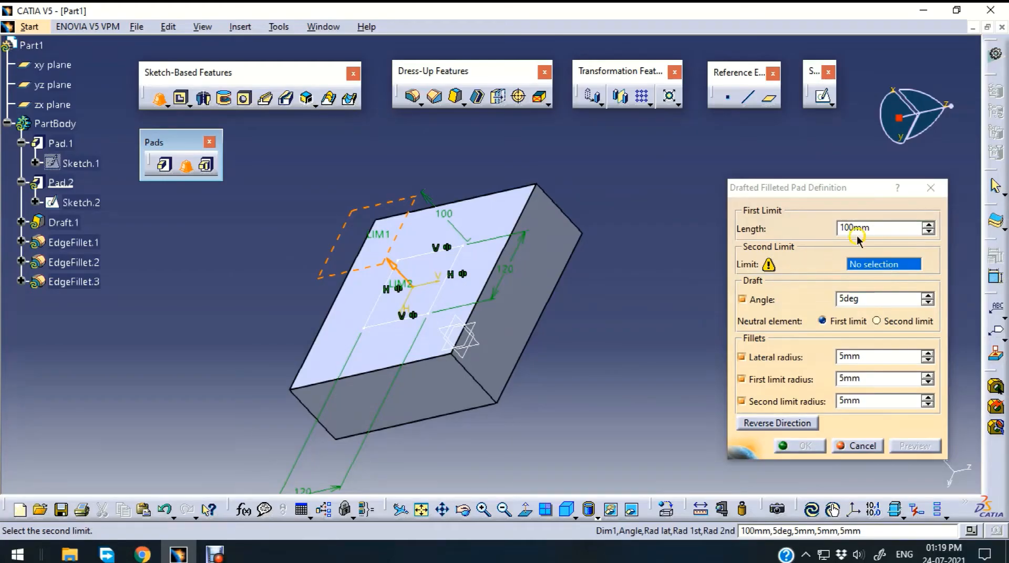
pyautogui.click(520, 211)
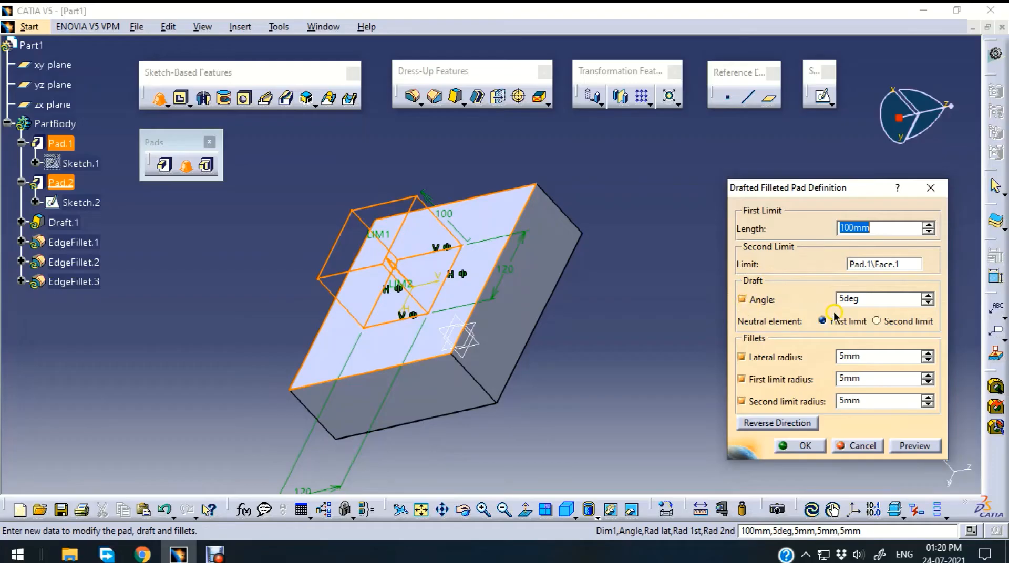
pyautogui.click(852, 297)
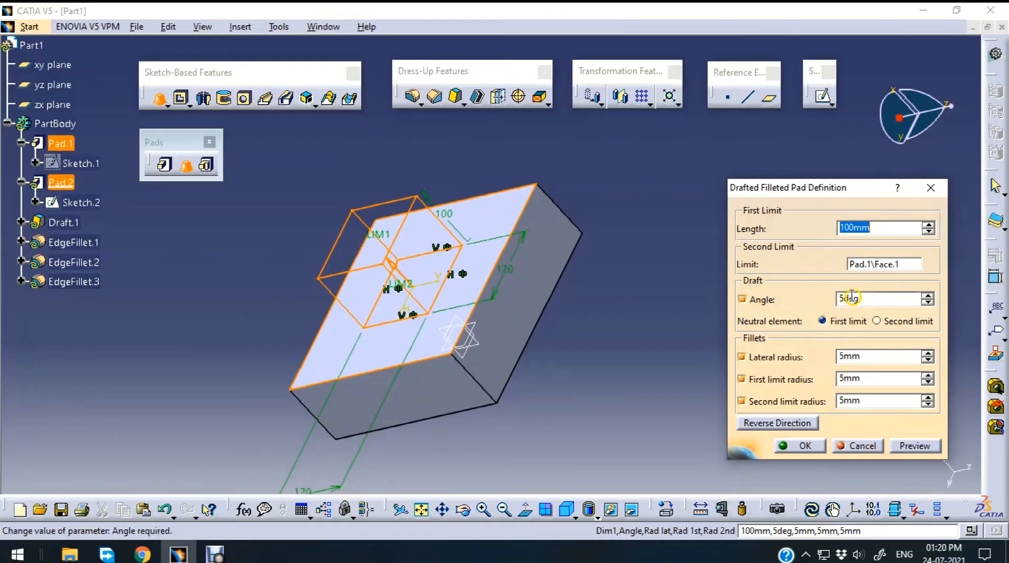
pyautogui.click(917, 445)
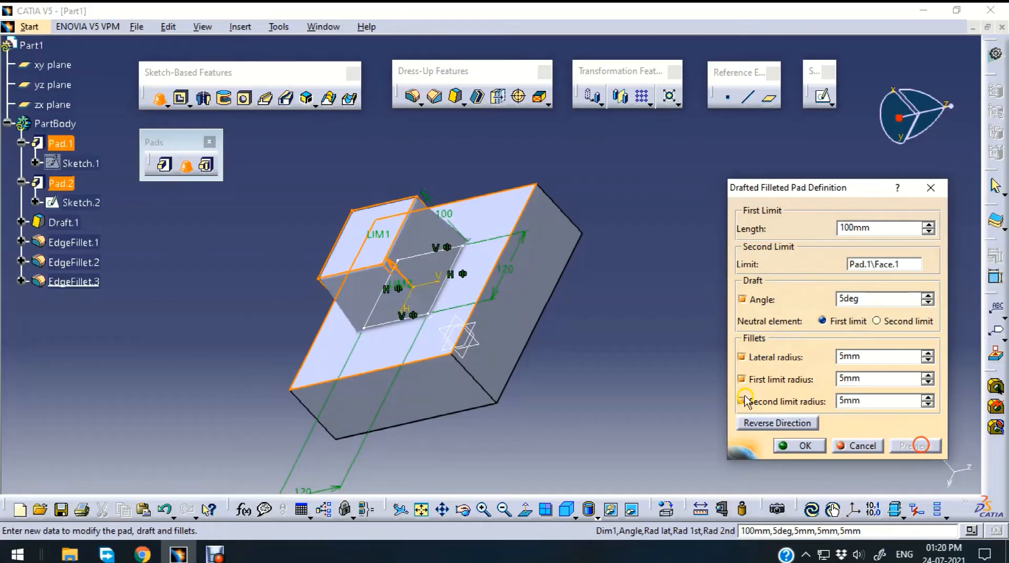
# Set the drafted filleted pad's draft angle to 20 degrees and preview the result
pyautogui.moveTo(593, 349); pyautogui.dragTo(591, 234, button='middle')
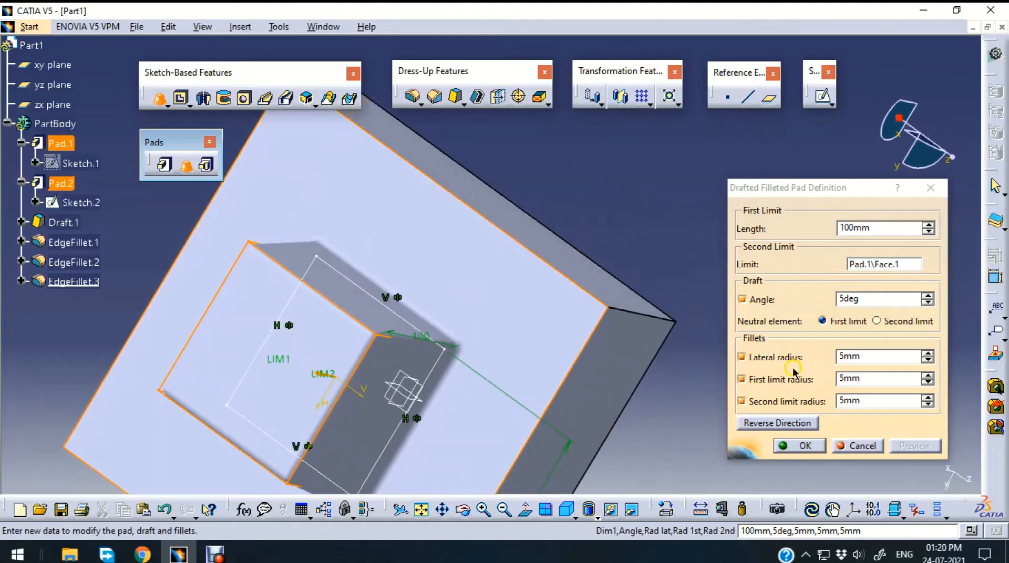
pyautogui.doubleClick(872, 299)
pyautogui.write('20')
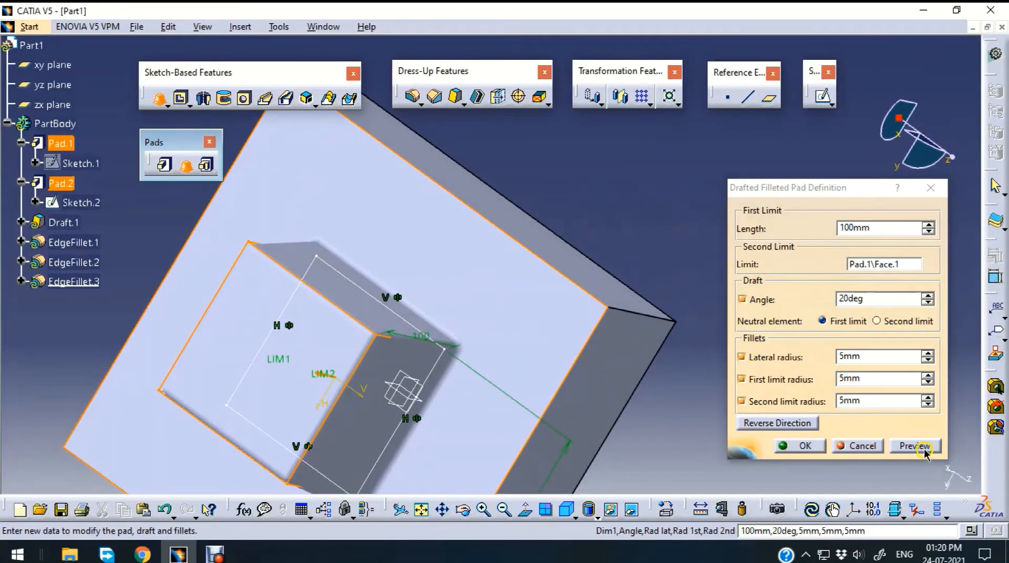
pyautogui.click(917, 445)
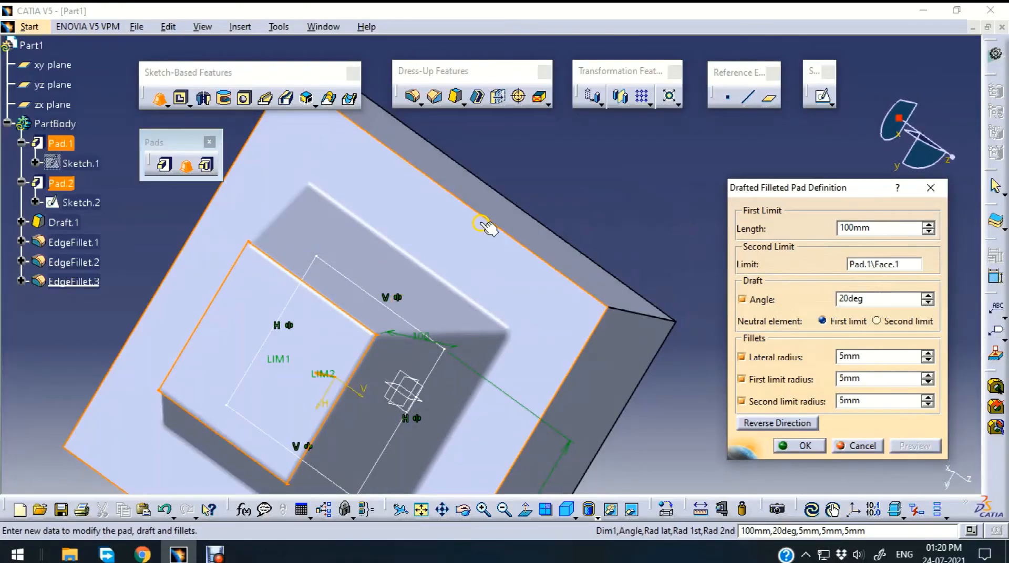
pyautogui.moveTo(424, 312); pyautogui.dragTo(477, 223, button='middle')
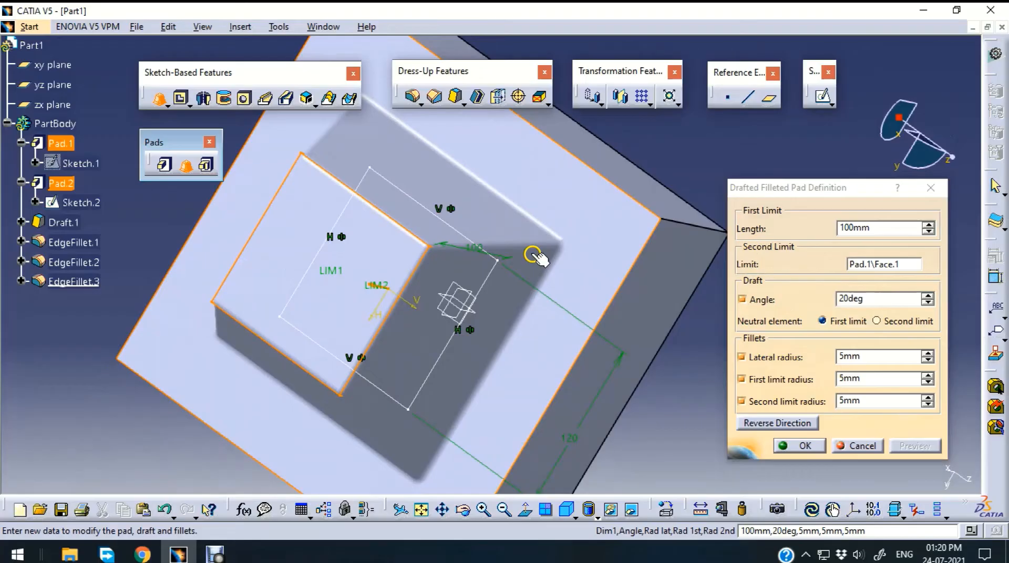
# Preview the pad with its draft turned off, and restore the 20-degree draft in the preview
pyautogui.click(742, 299)
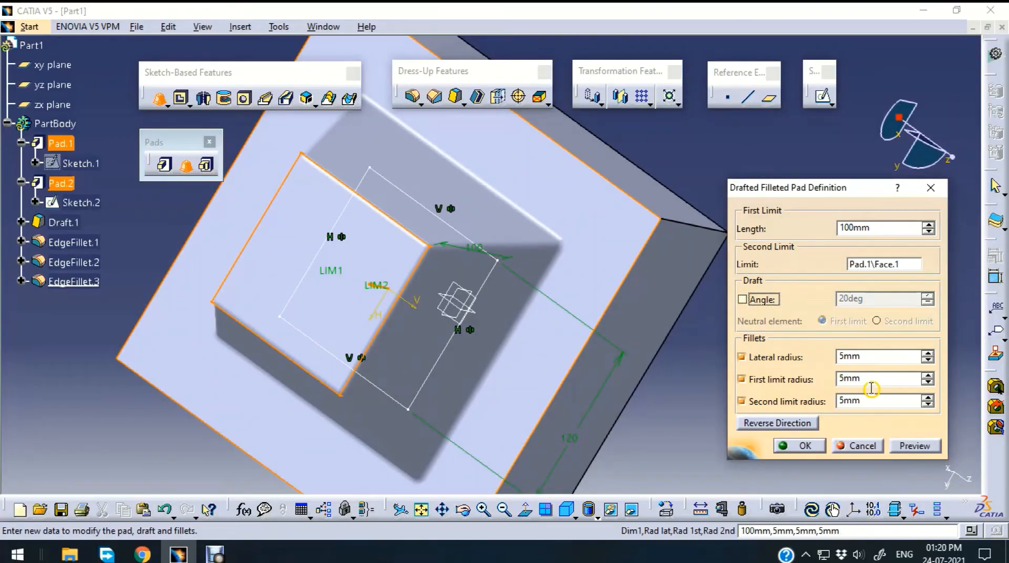
pyautogui.click(915, 445)
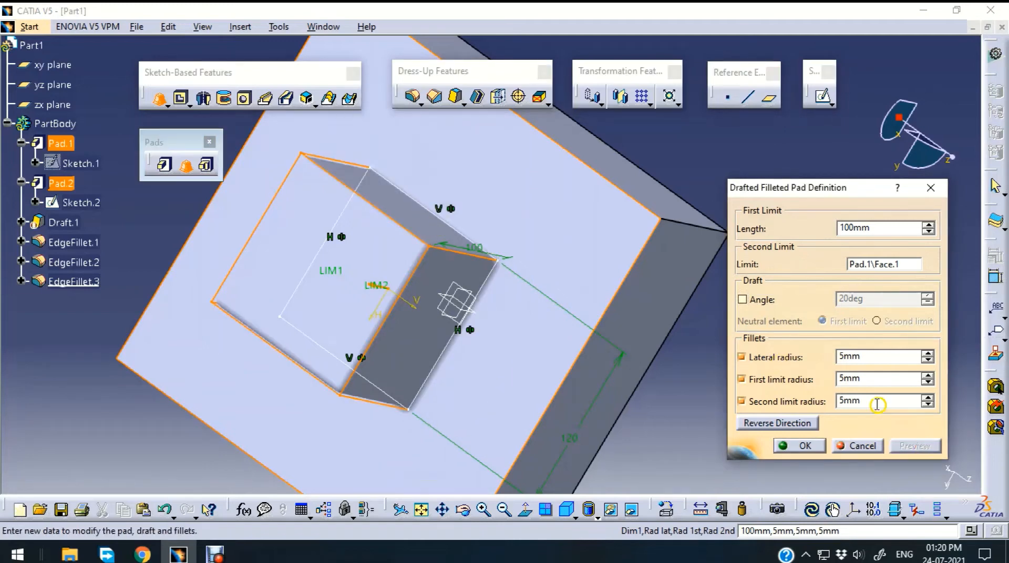
pyautogui.moveTo(662, 430); pyautogui.dragTo(561, 406, button='middle')
pyautogui.click(743, 298)
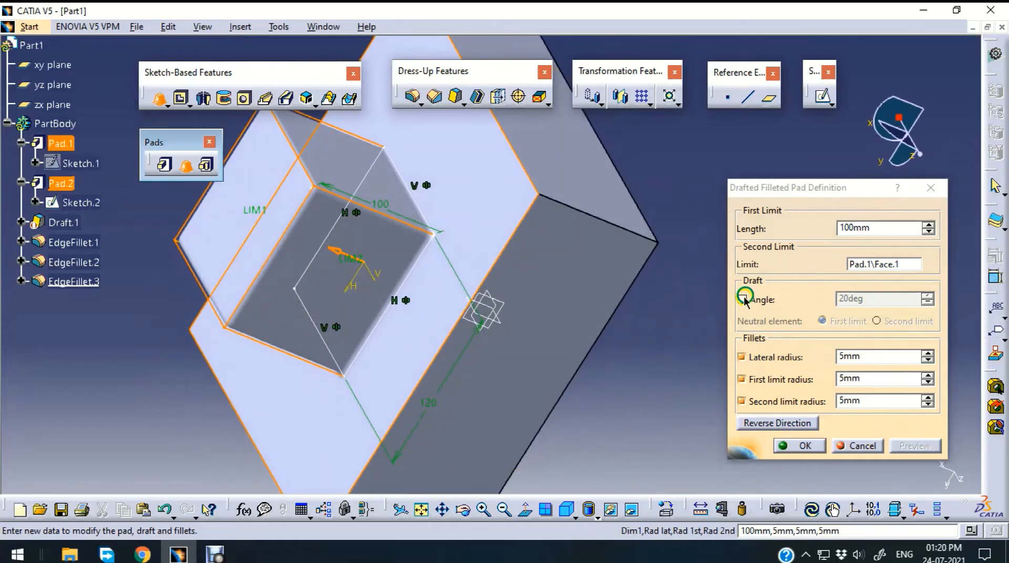
pyautogui.click(868, 300)
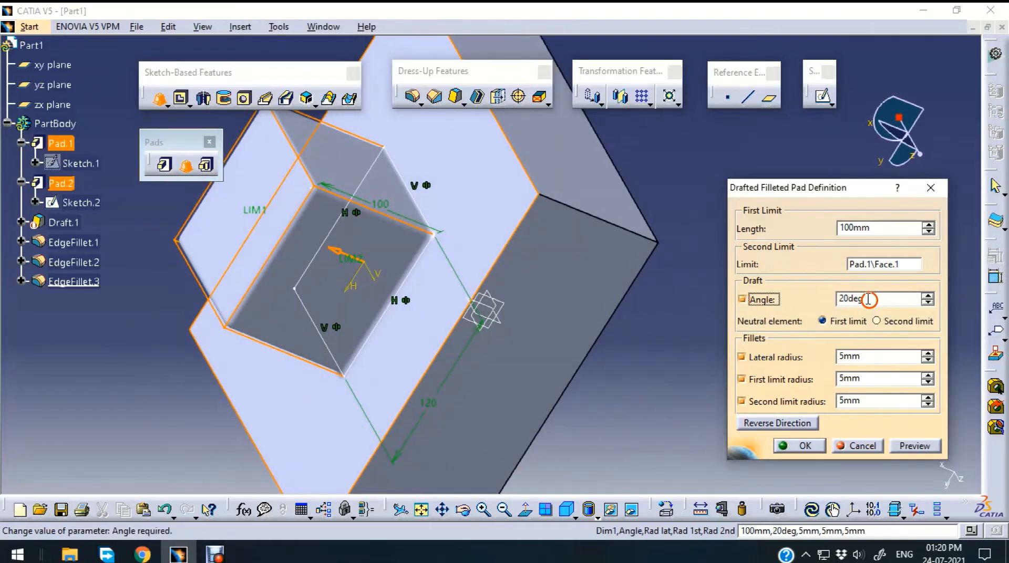
pyautogui.click(920, 445)
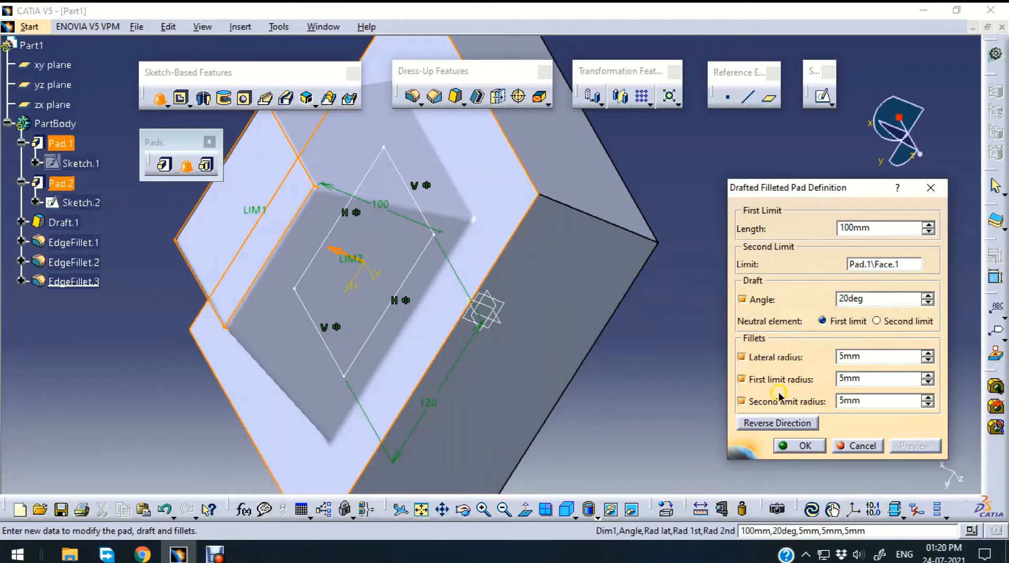
# Set the fillet radius at the pad's second limit to 20 mm and preview the result
pyautogui.doubleClick(856, 355)
pyautogui.doubleClick(862, 378)
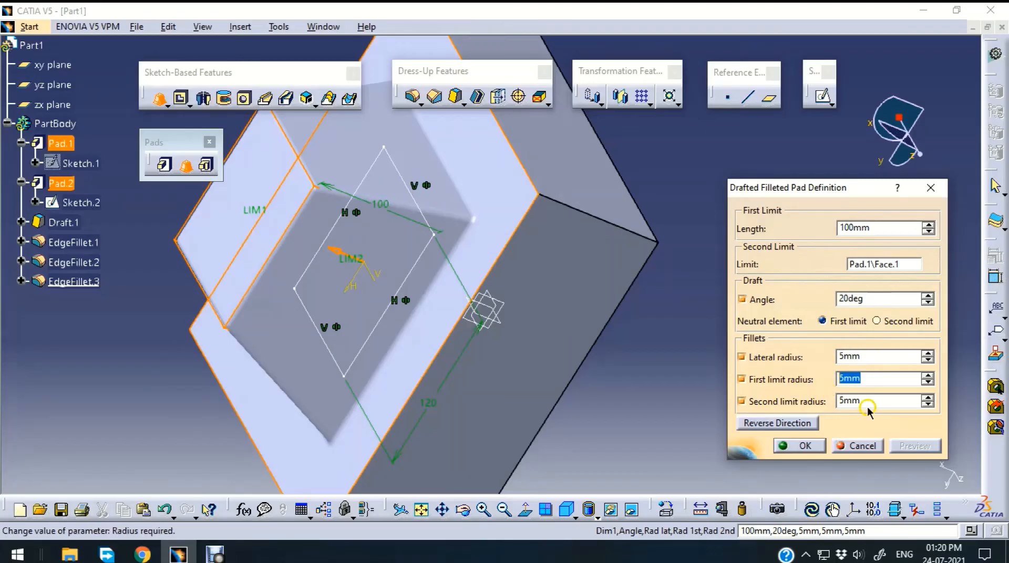
pyautogui.doubleClick(862, 401)
pyautogui.moveTo(624, 394); pyautogui.dragTo(640, 375, button='middle')
pyautogui.moveTo(550, 353); pyautogui.dragTo(652, 390, button='middle')
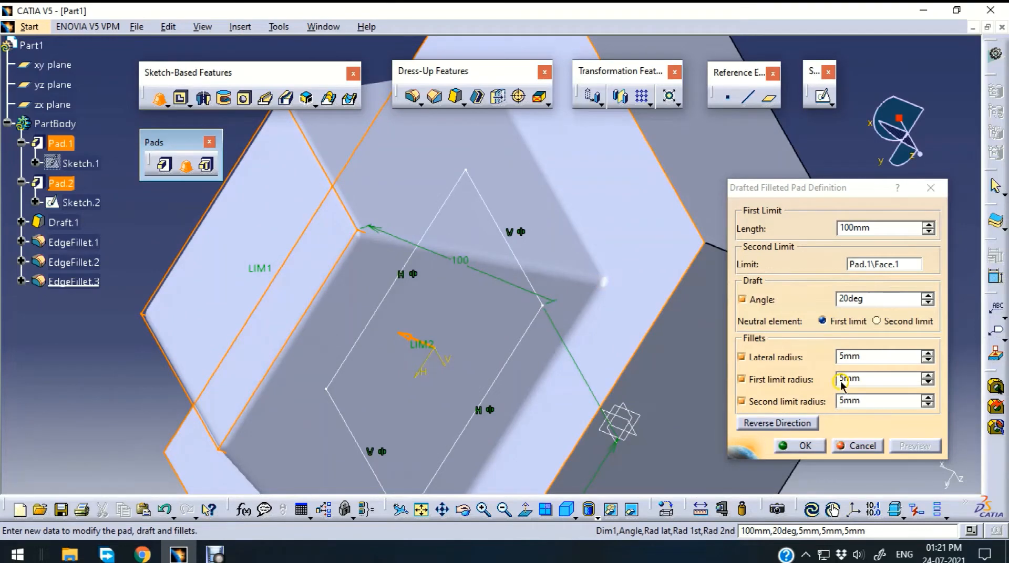
pyautogui.moveTo(870, 403); pyautogui.dragTo(784, 406)
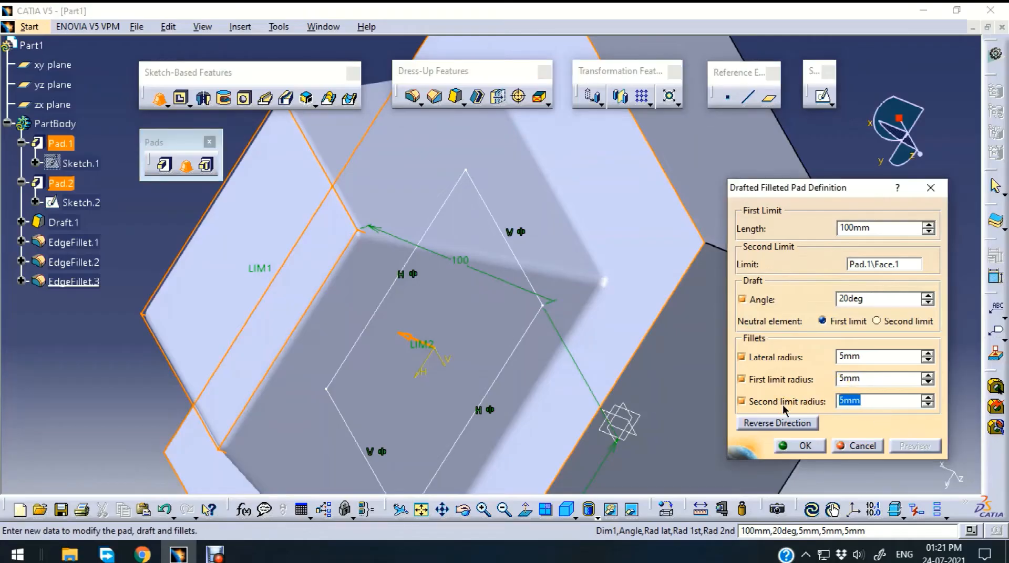
pyautogui.write('20')
pyautogui.click(957, 86)
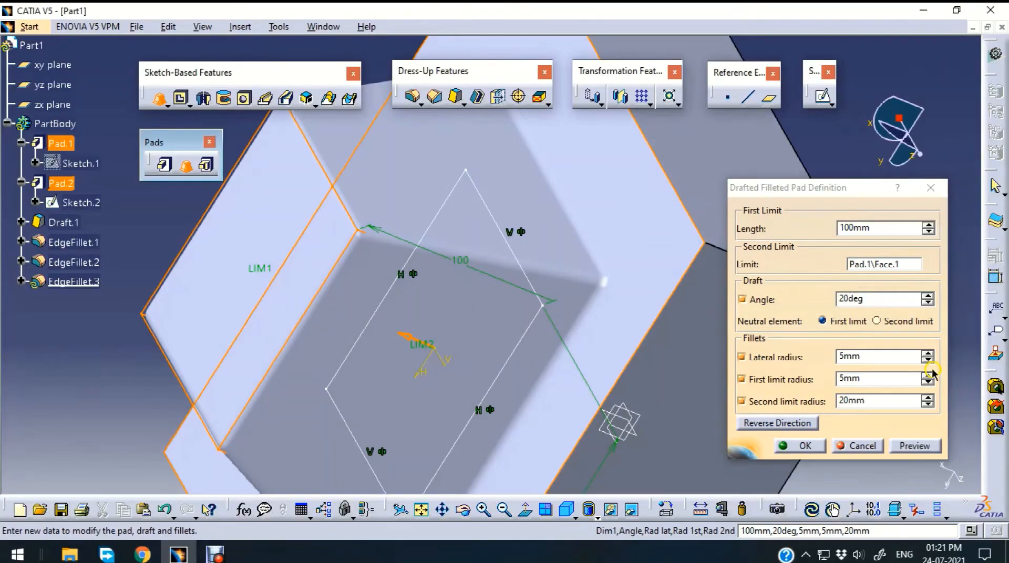
pyautogui.click(919, 445)
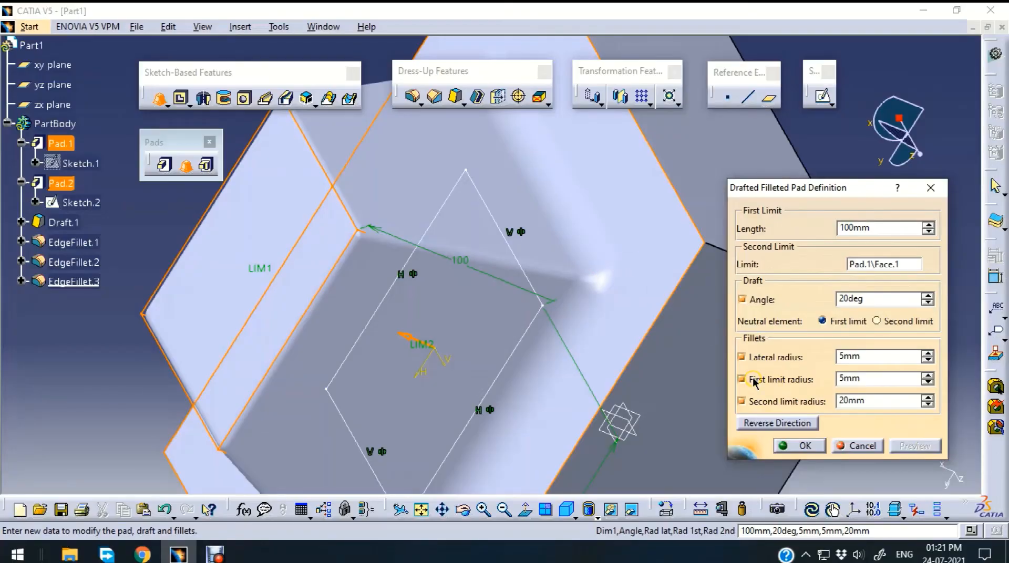
# Set the fillet radius at the pad's first limit to 30 mm and preview the result
pyautogui.click(872, 378)
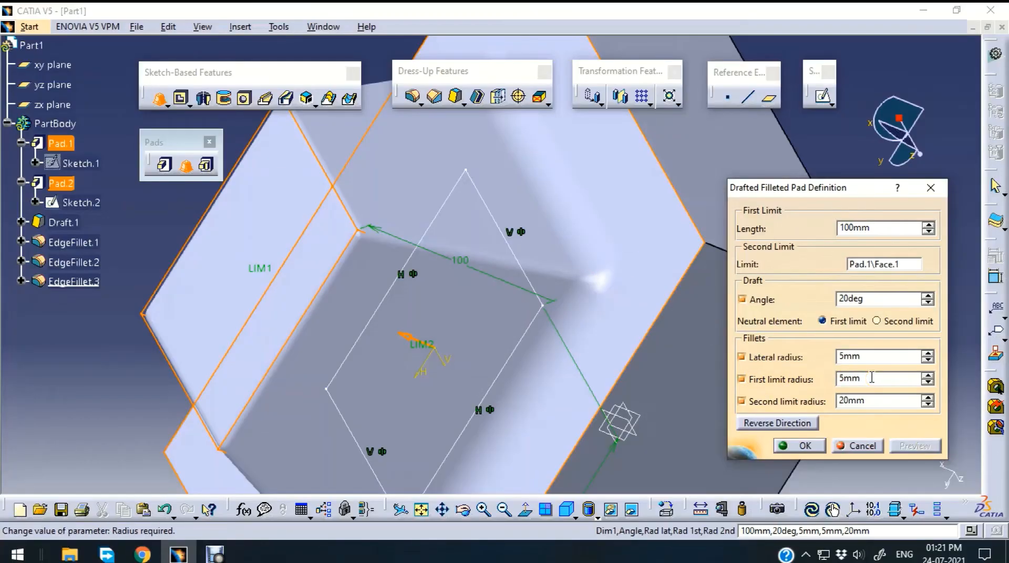
pyautogui.doubleClick(871, 378)
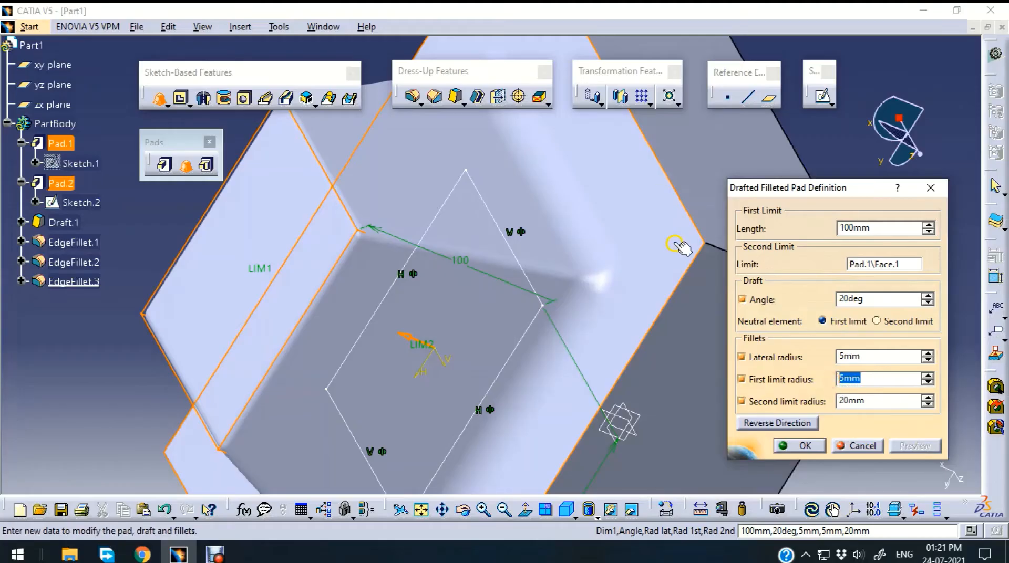
pyautogui.click(337, 247)
pyautogui.doubleClick(868, 376)
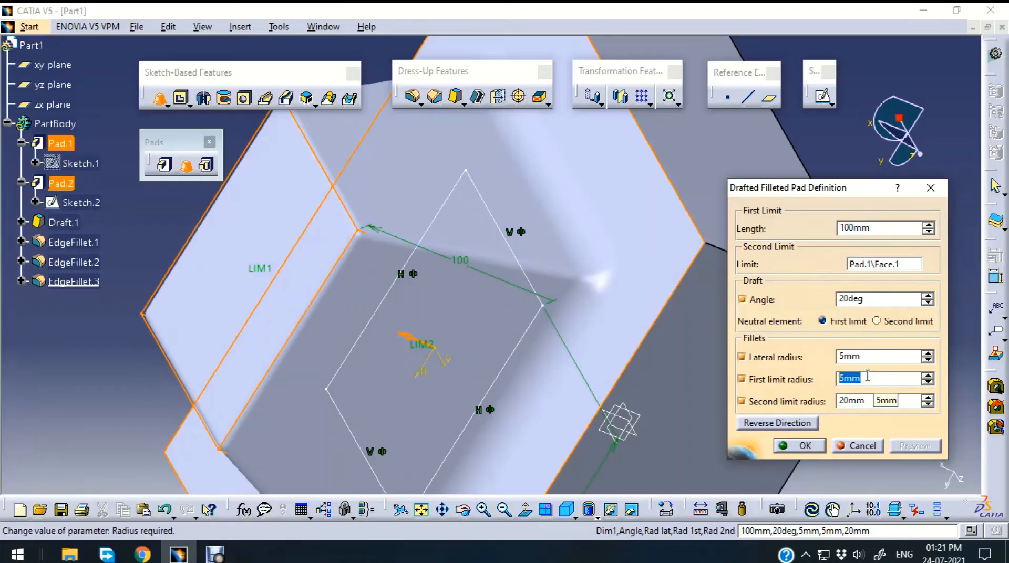
pyautogui.write('30')
pyautogui.press('Return')
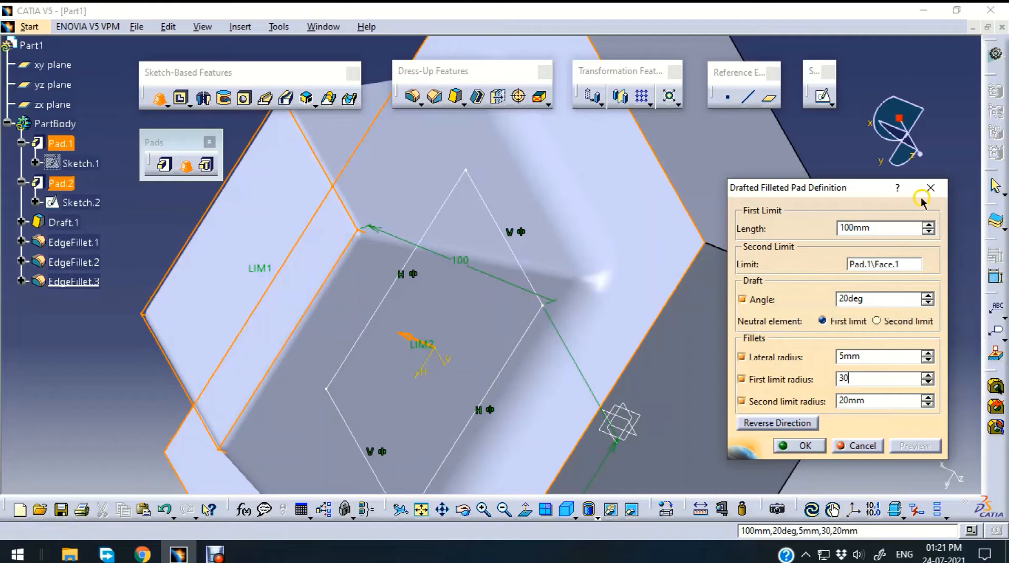
pyautogui.click(915, 446)
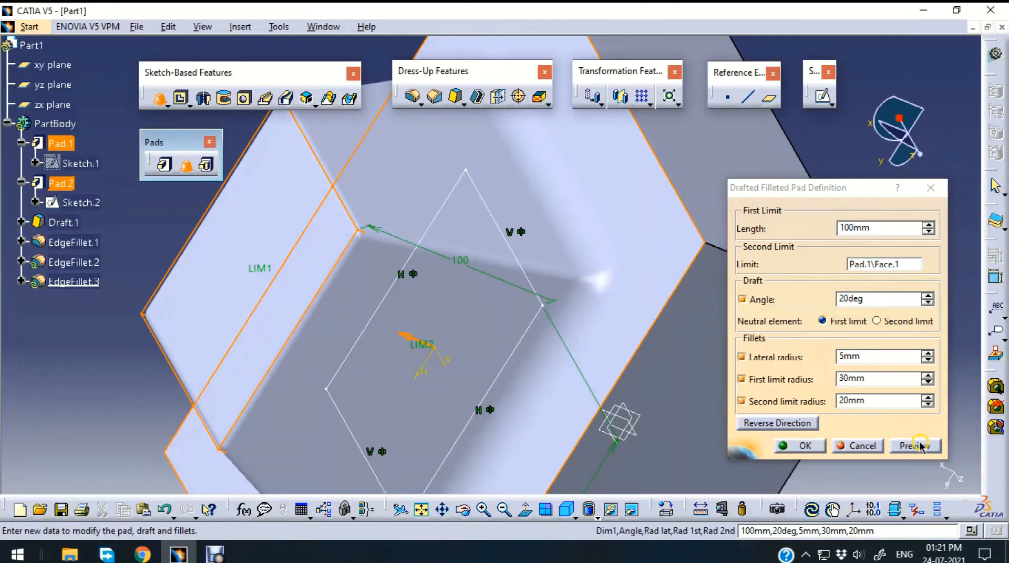
pyautogui.click(920, 446)
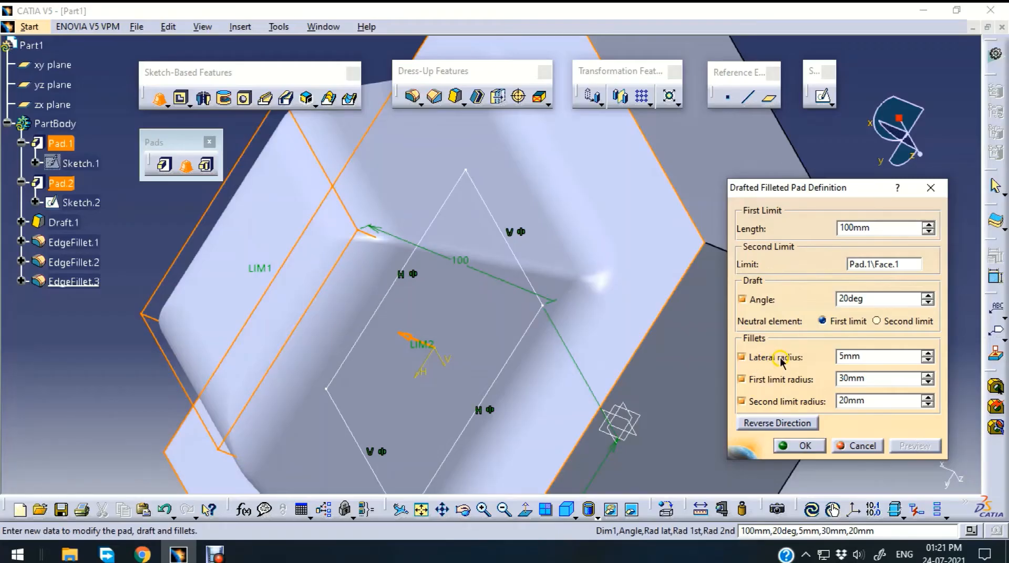
# Set the lateral fillet radius of the pad to 15 mm and preview the rounded side edges
pyautogui.rightClick(464, 187)
pyautogui.moveTo(455, 234); pyautogui.dragTo(139, 238, button='middle')
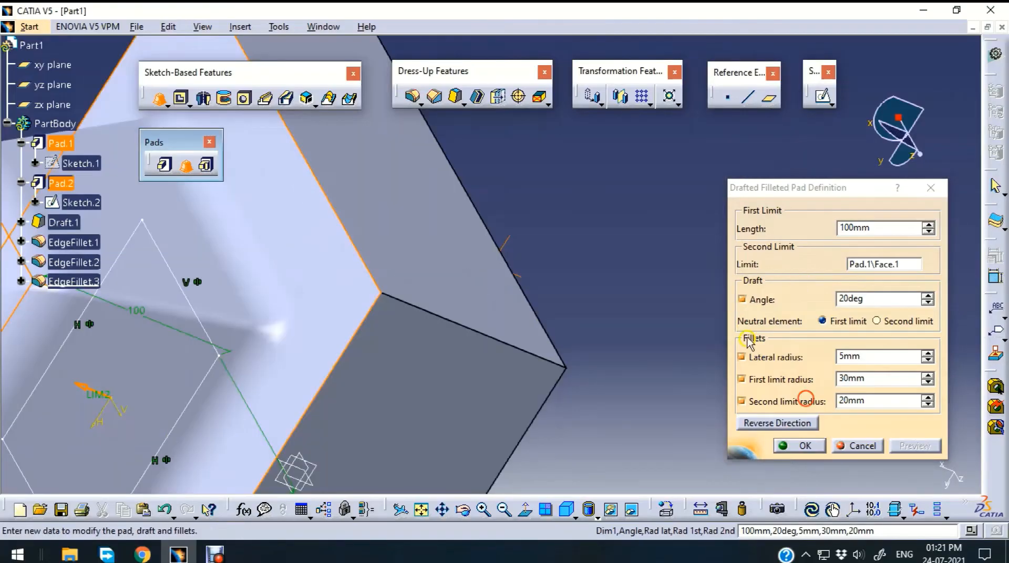
pyautogui.moveTo(531, 179); pyautogui.dragTo(504, 268, button='middle')
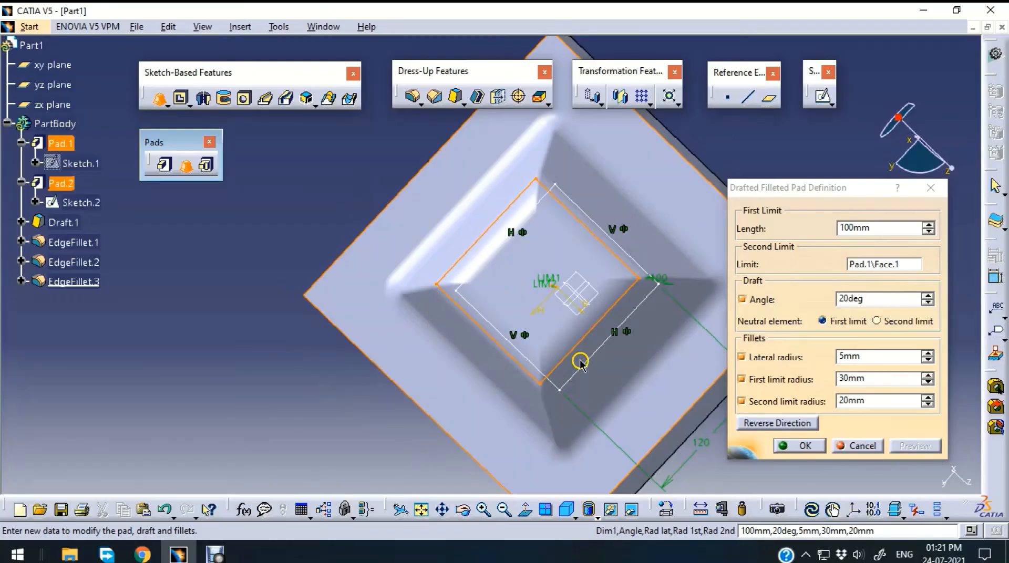
pyautogui.doubleClick(871, 361)
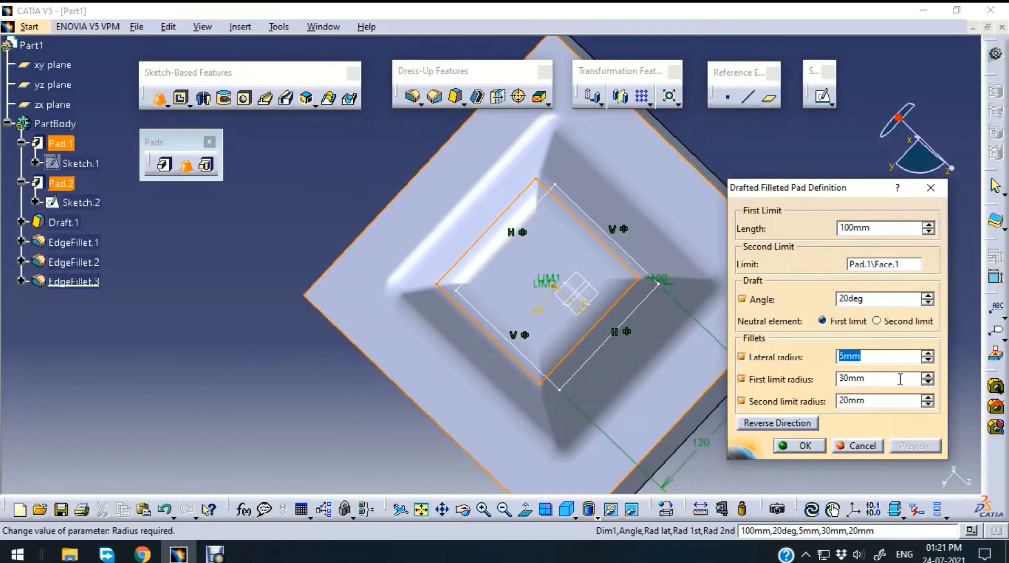
pyautogui.write('15')
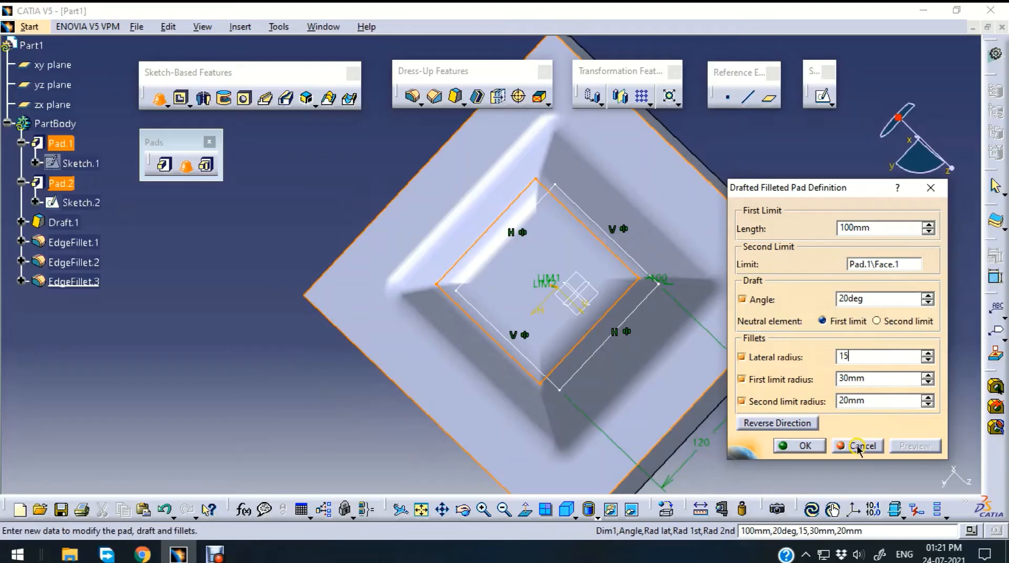
pyautogui.click(900, 466)
pyautogui.click(913, 446)
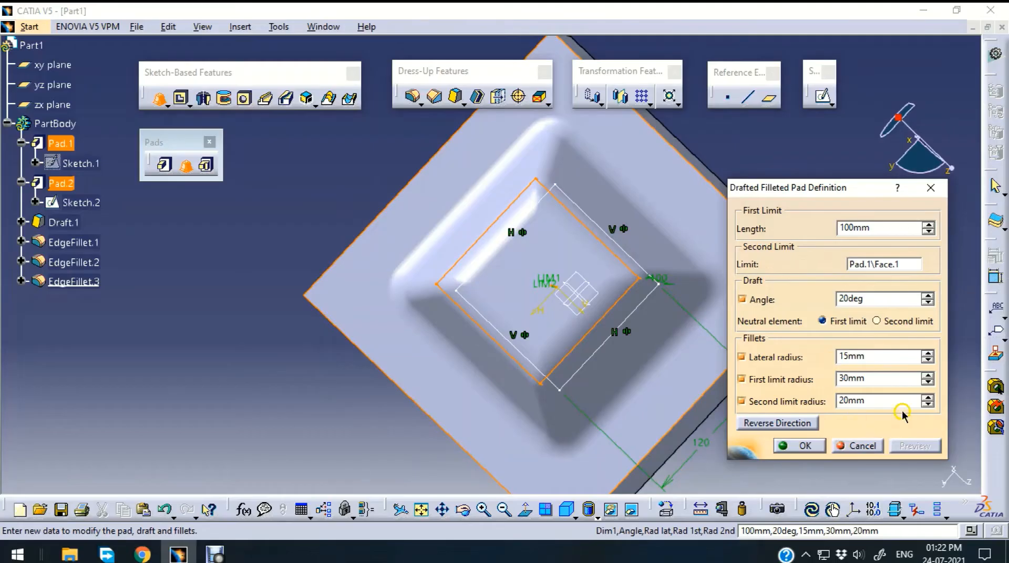
# Set the pad's lateral fillet radius to 40 mm
pyautogui.doubleClick(874, 357)
pyautogui.write('40')
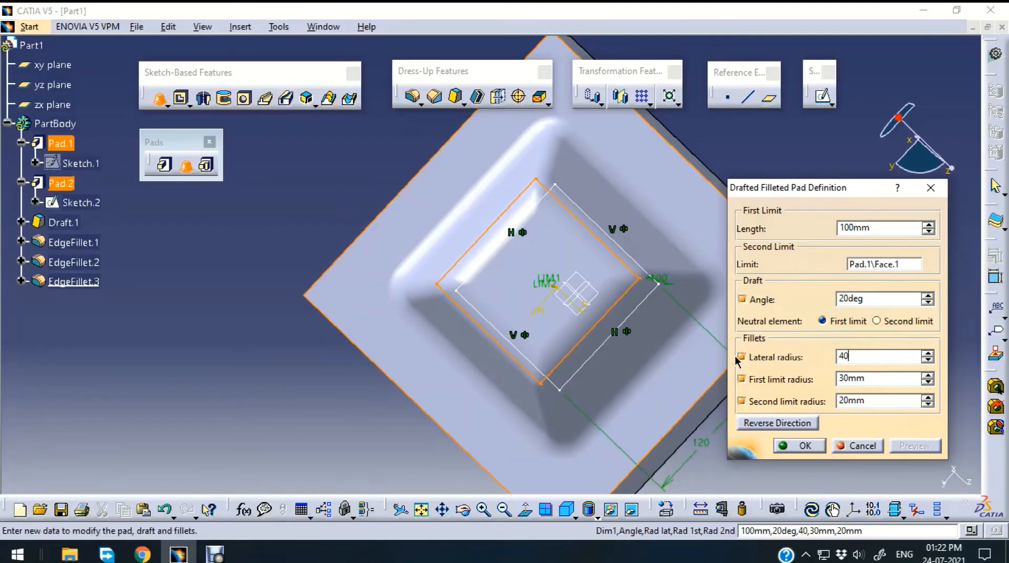
pyautogui.click(892, 438)
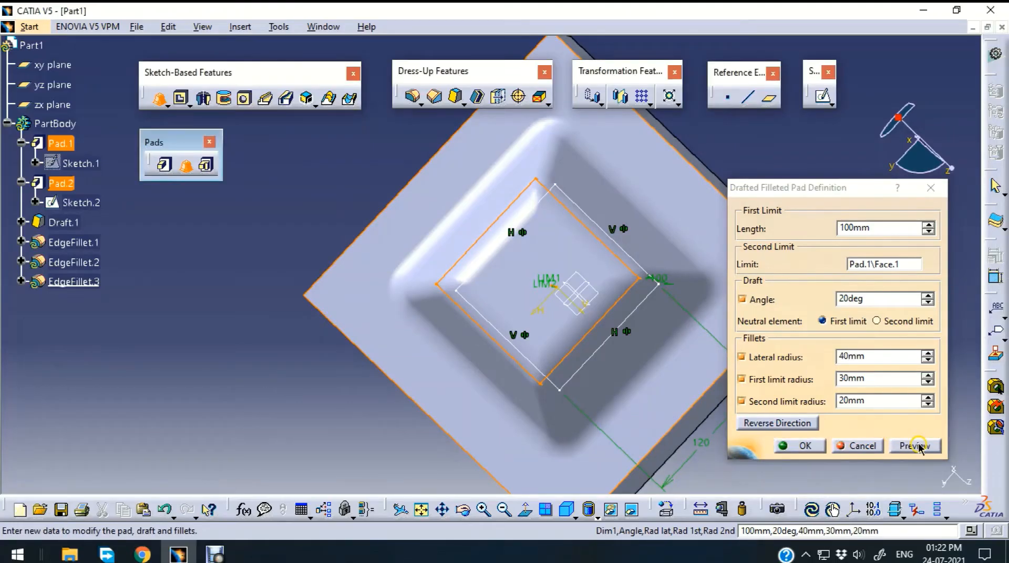
# Preview the drafted filleted pad with its 40 mm lateral radius and accept the feature
pyautogui.click(915, 445)
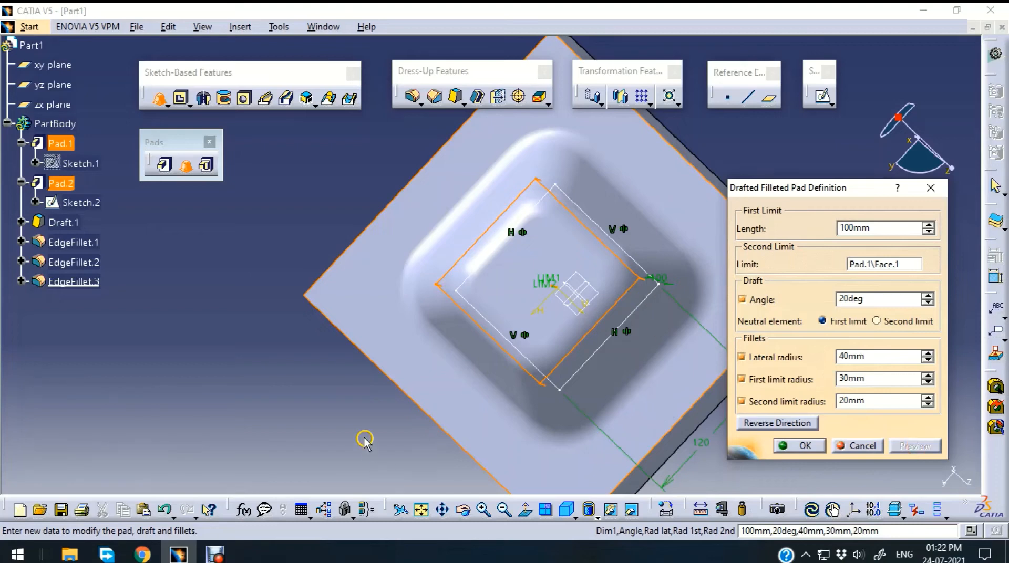
pyautogui.moveTo(365, 441); pyautogui.dragTo(219, 391, button='middle')
pyautogui.moveTo(625, 419); pyautogui.dragTo(522, 331, button='middle')
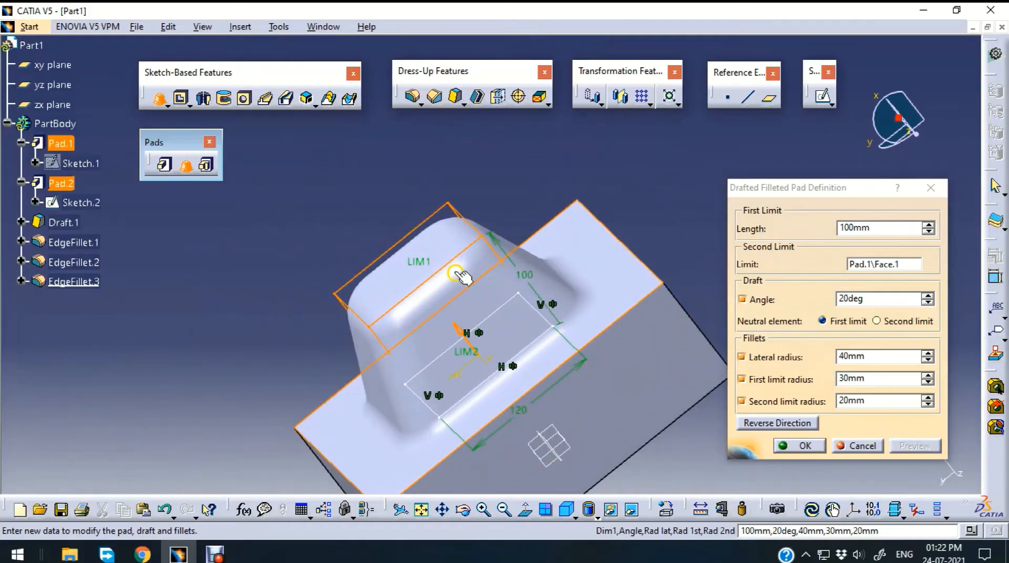
pyautogui.click(800, 444)
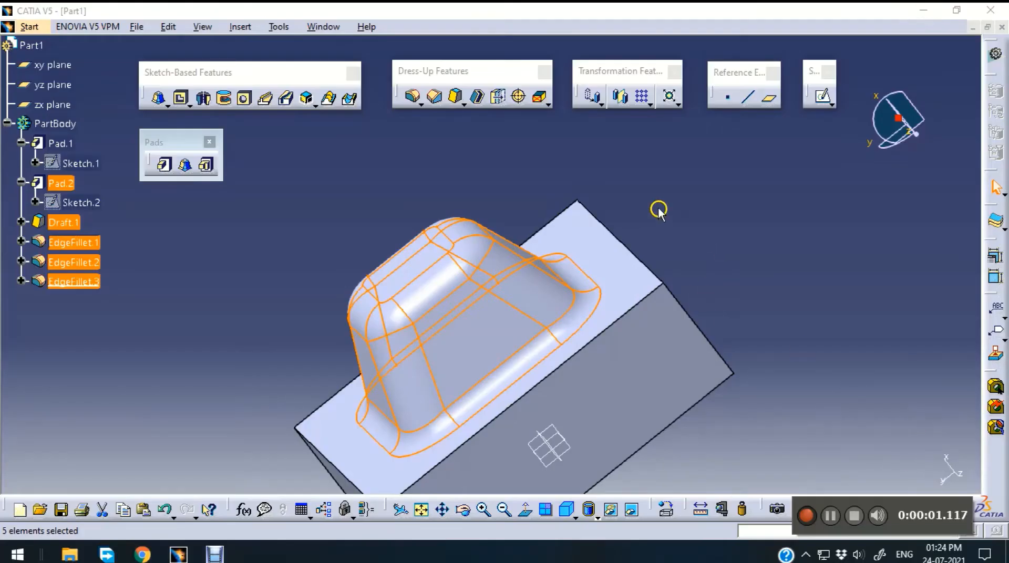
pyautogui.click(848, 299)
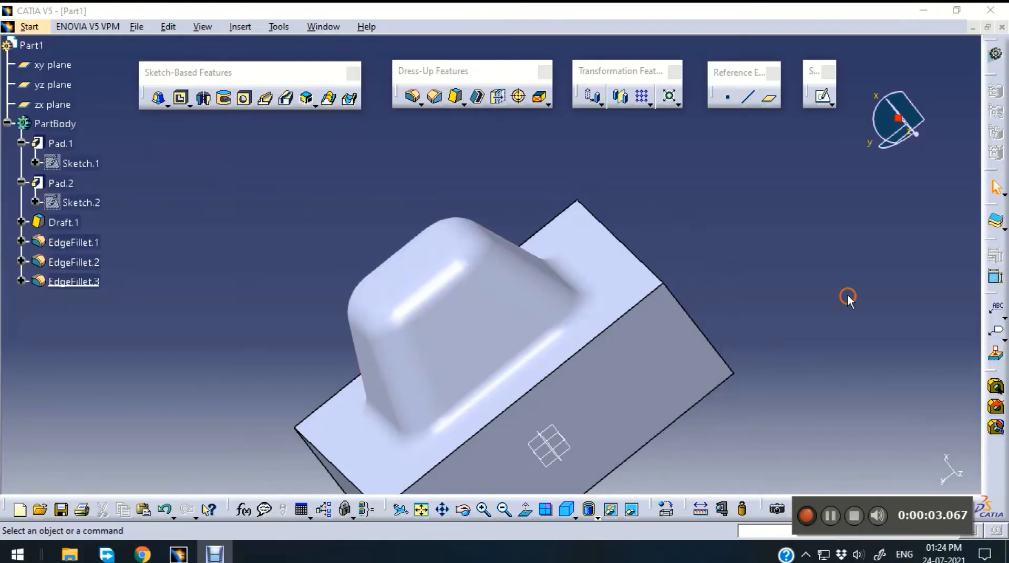
pyautogui.click(183, 105)
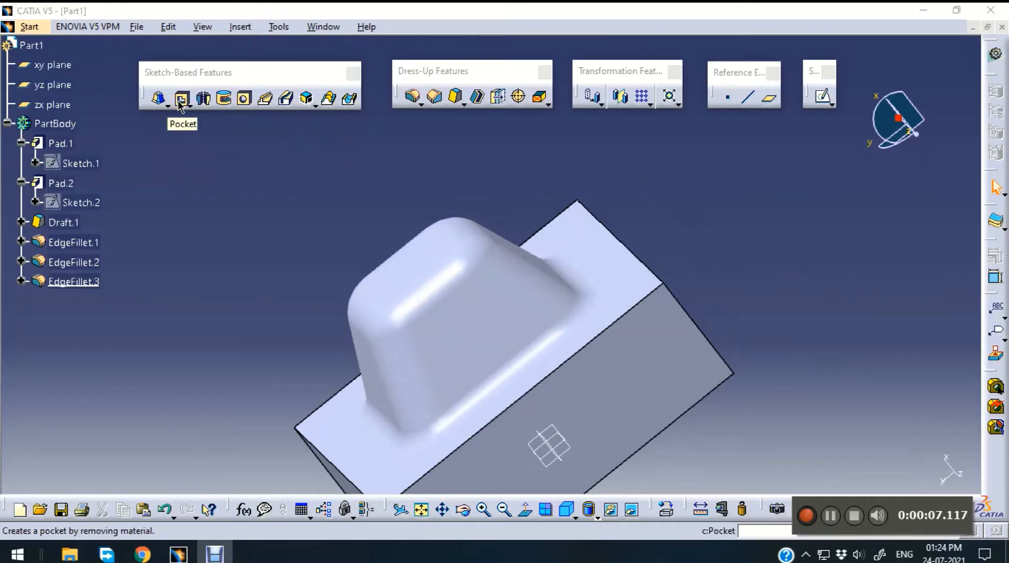
pyautogui.click(169, 106)
pyautogui.click(184, 125)
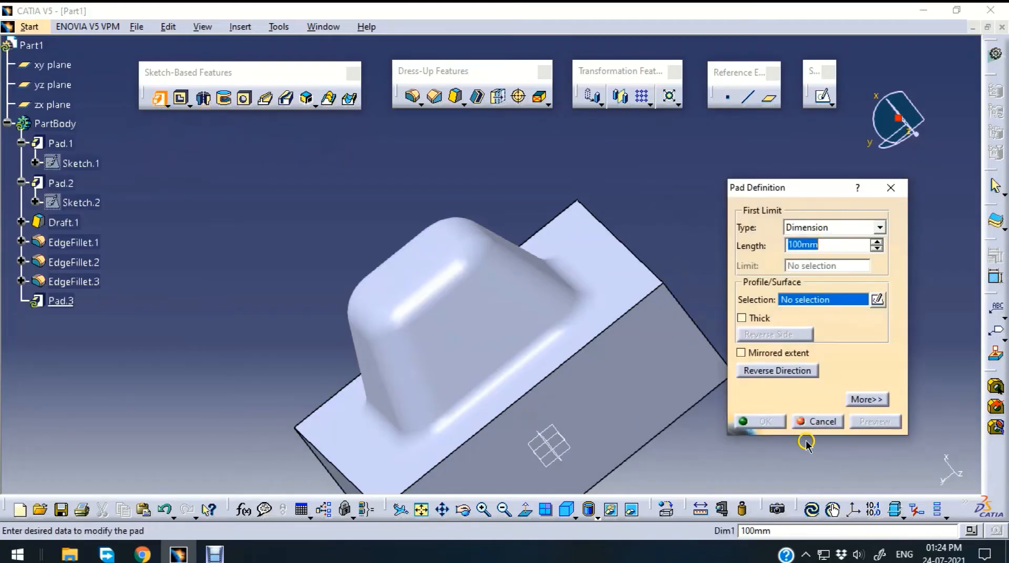
pyautogui.click(816, 422)
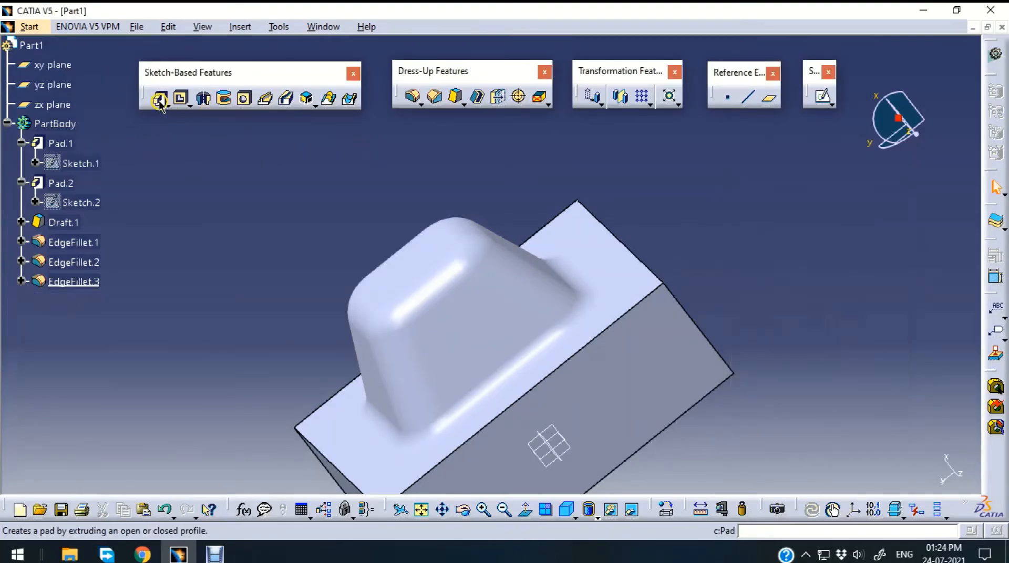
# Detach the set of pocket tools as a floating group and undo the drafted filleted pad
pyautogui.click(188, 104)
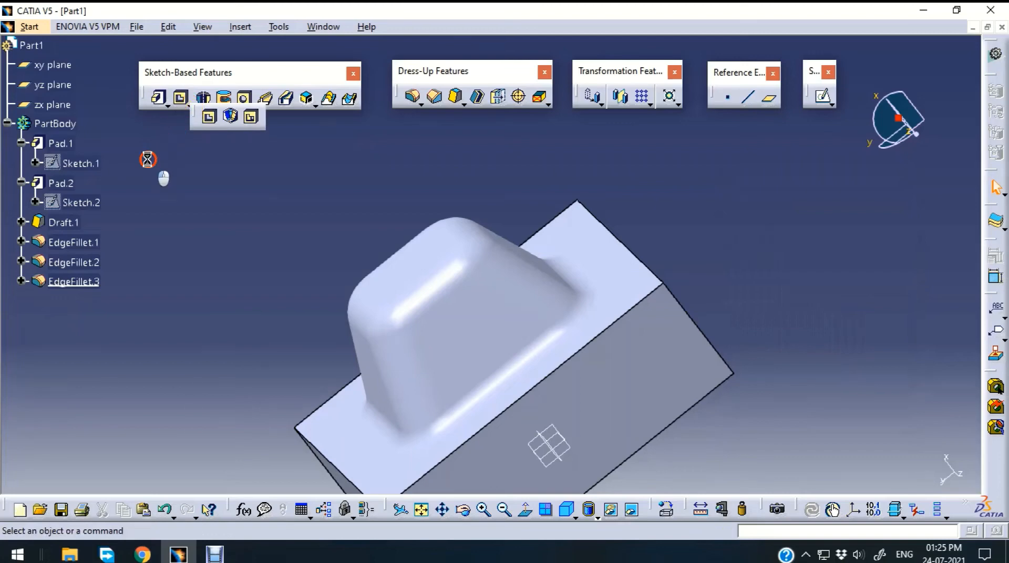
pyautogui.moveTo(148, 159); pyautogui.dragTo(149, 157)
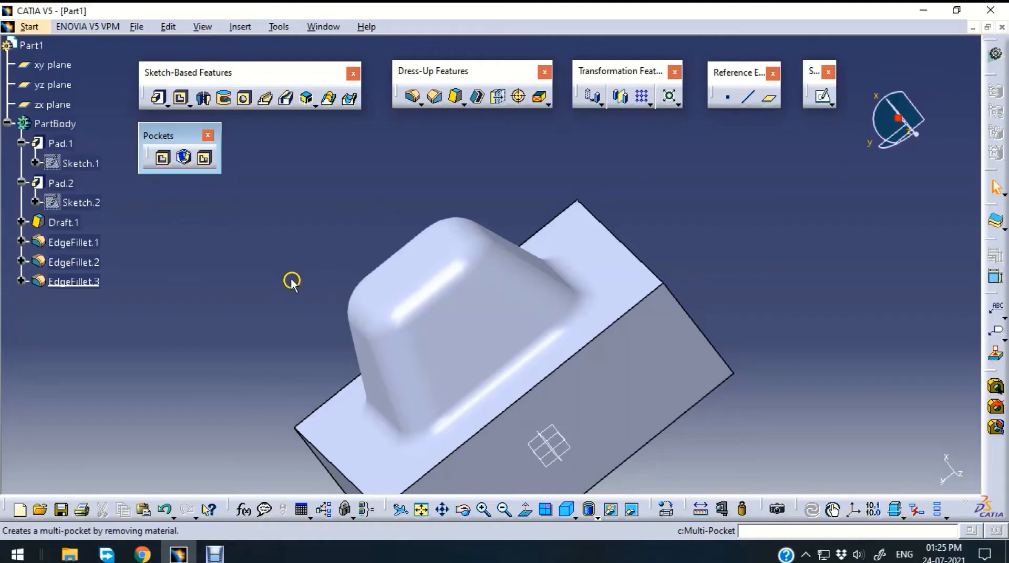
pyautogui.click(165, 510)
pyautogui.click(342, 272)
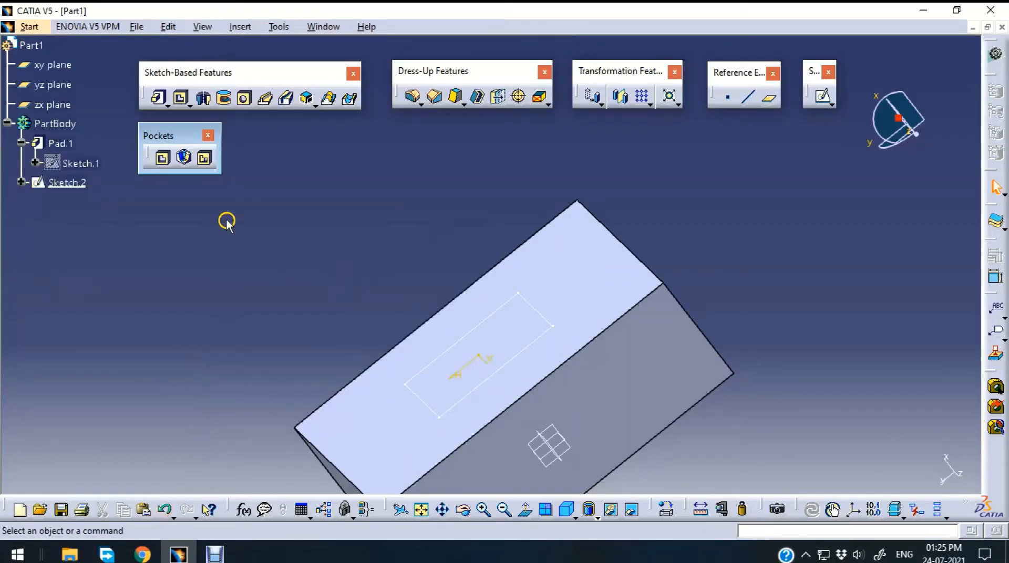
# Try a pocket from the 120 mm square sketch on the block with a depth of 20 mm and preview it
pyautogui.click(163, 167)
pyautogui.click(545, 320)
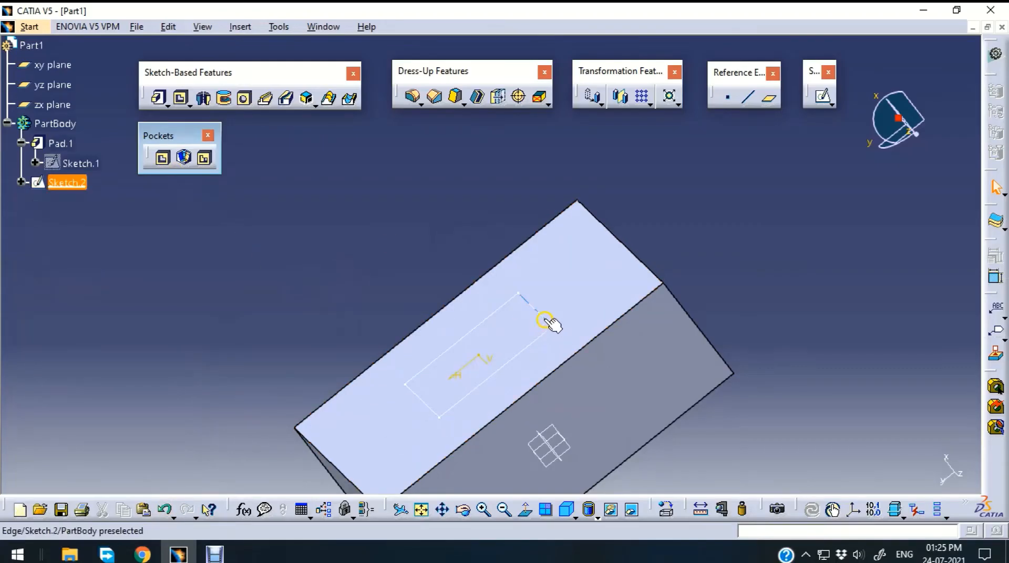
pyautogui.click(163, 158)
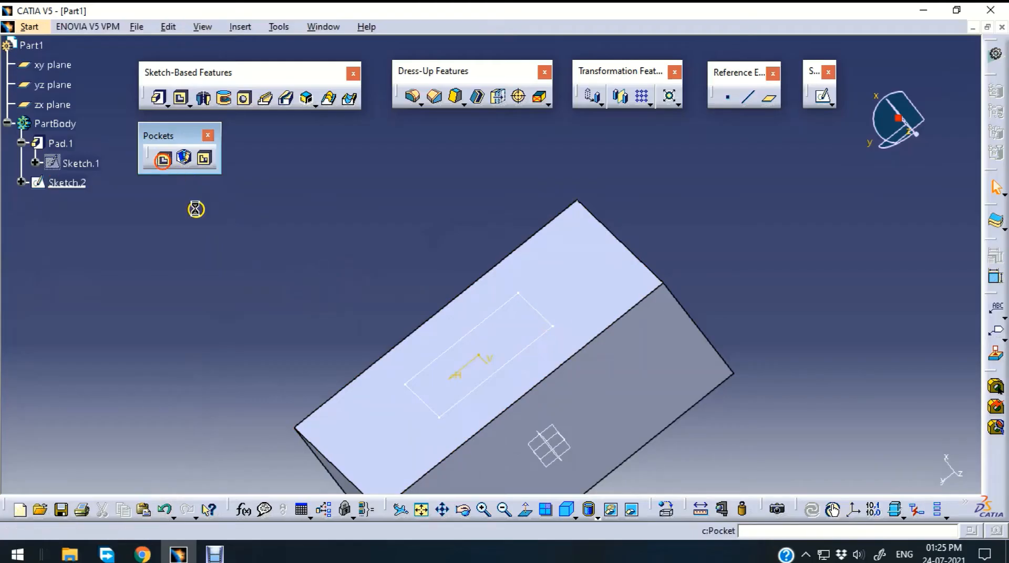
pyautogui.click(537, 312)
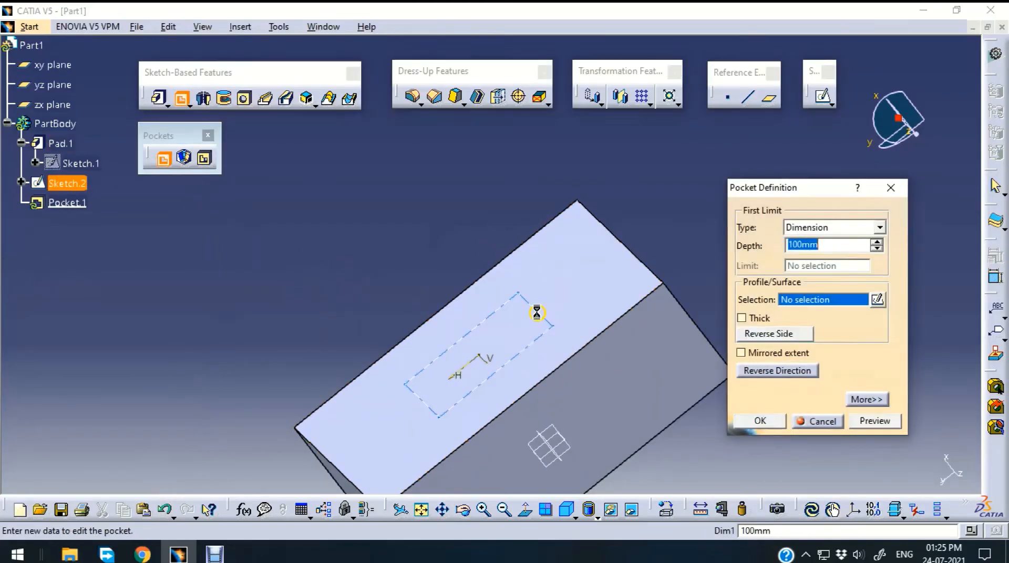
pyautogui.moveTo(404, 231); pyautogui.dragTo(630, 378, button='middle')
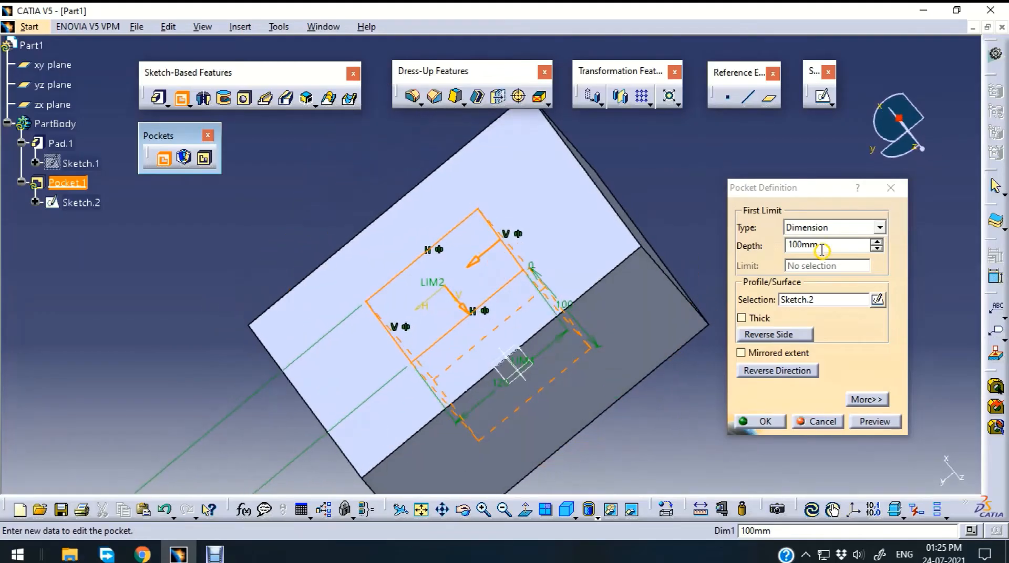
pyautogui.doubleClick(826, 245)
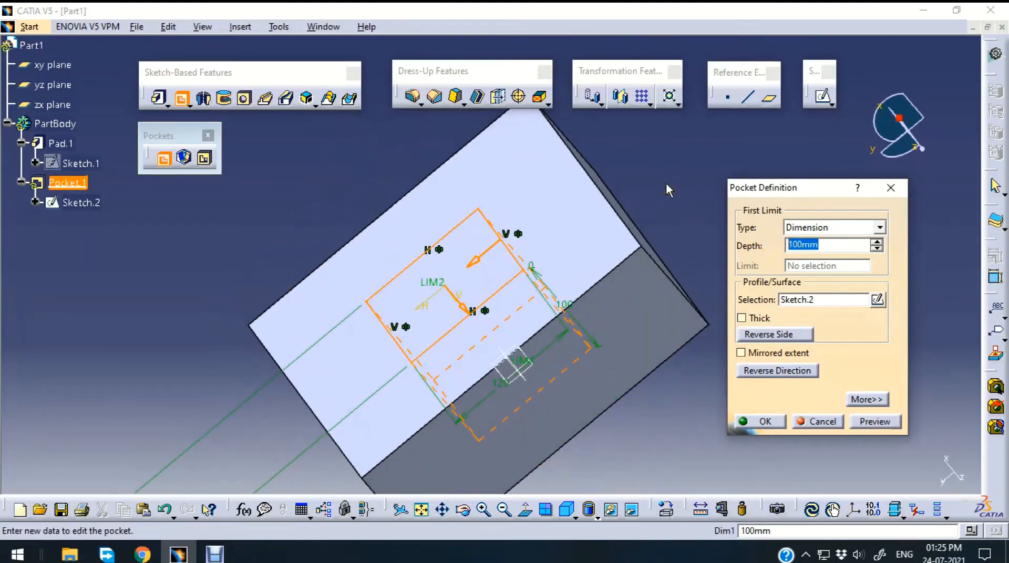
pyautogui.write('20')
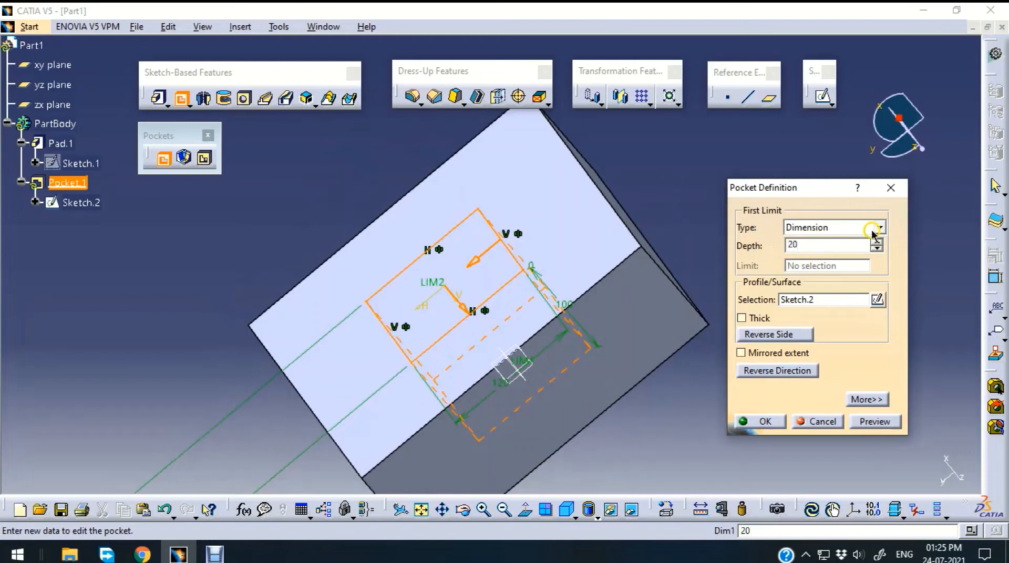
pyautogui.click(876, 422)
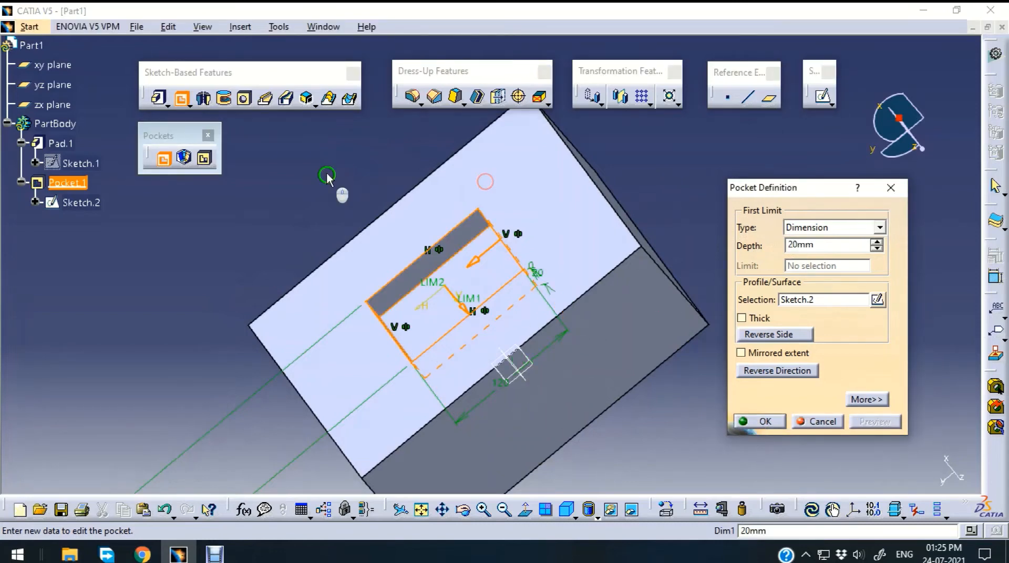
pyautogui.moveTo(329, 176); pyautogui.dragTo(404, 147, button='middle')
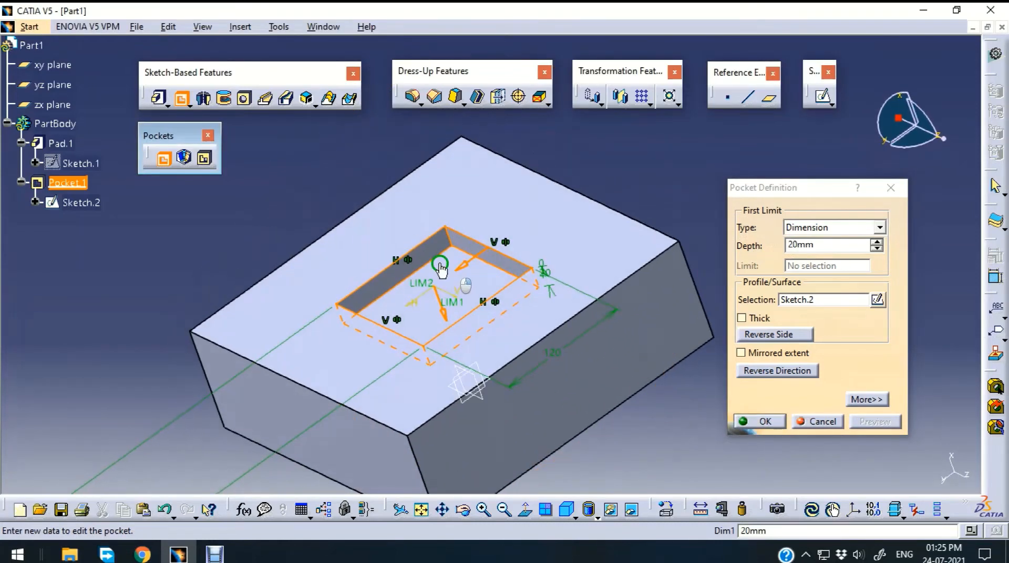
# Try the pocket's first limit as Up to last, preview the cut through the block, and cancel the pocket
pyautogui.click(880, 227)
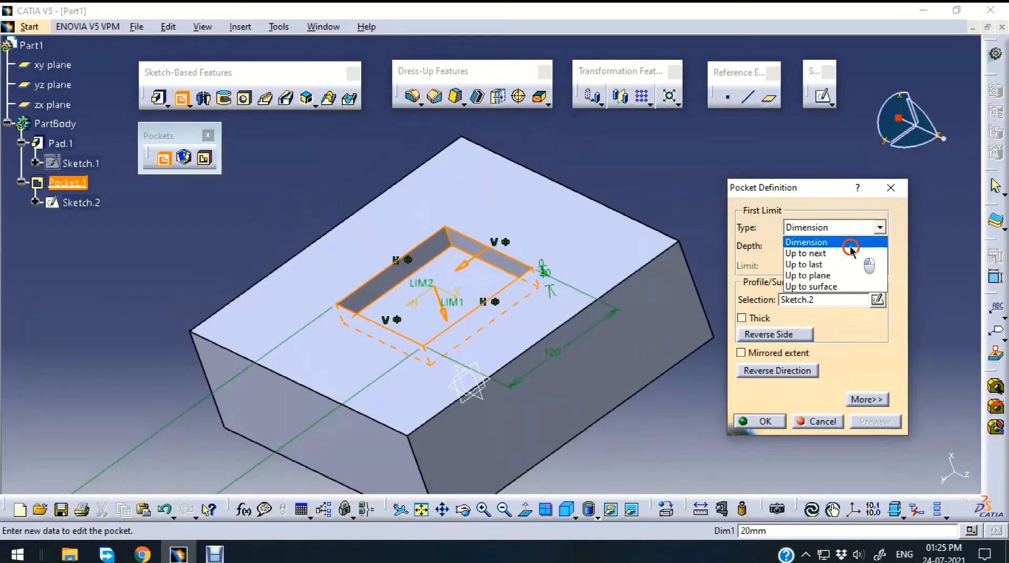
pyautogui.click(841, 265)
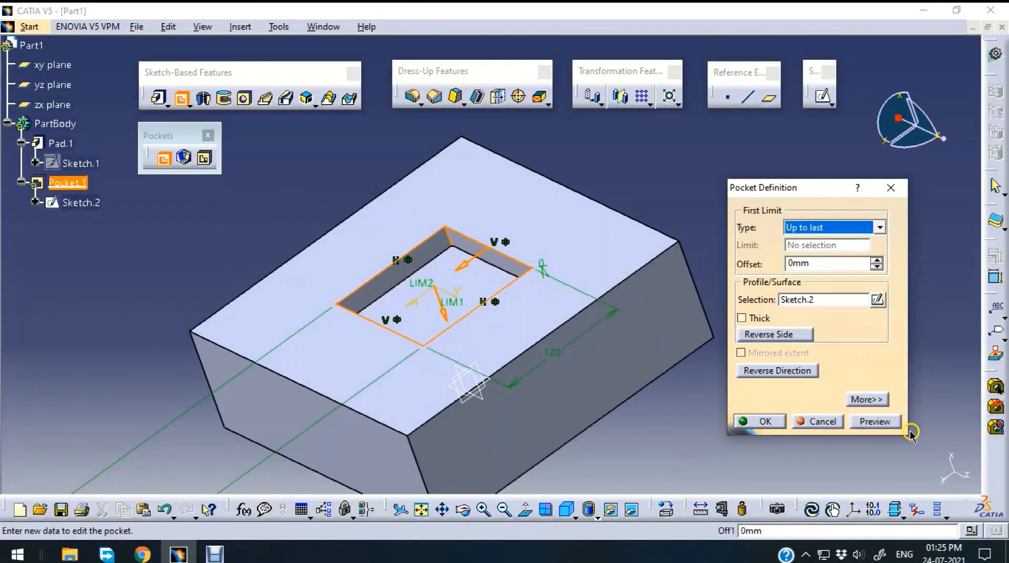
pyautogui.click(875, 422)
pyautogui.moveTo(585, 153); pyautogui.dragTo(552, 322, button='middle')
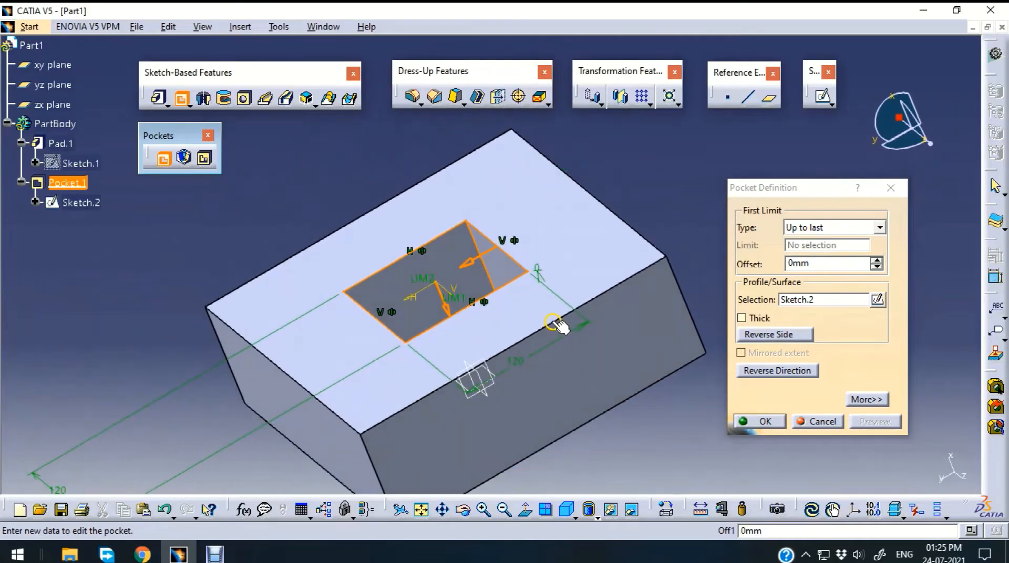
pyautogui.click(820, 227)
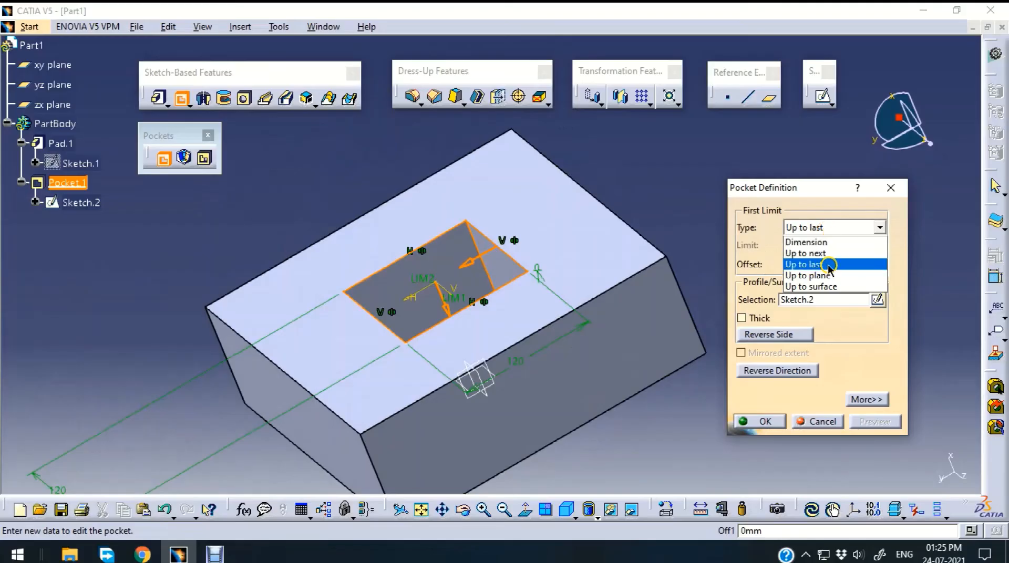
pyautogui.click(677, 444)
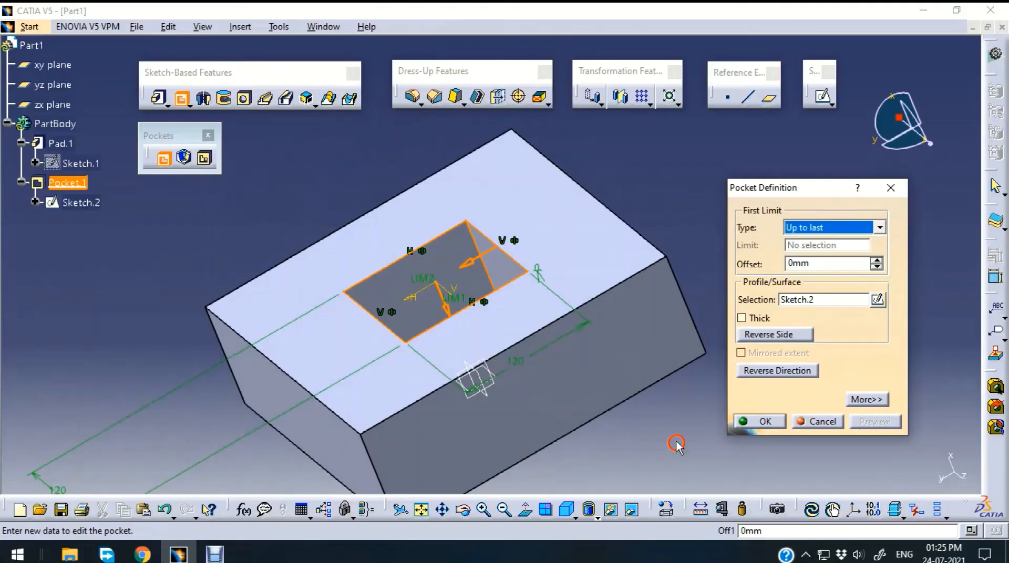
pyautogui.click(823, 422)
# Start a new pocket from the 120 mm square sketch, set its depth to 50 mm and preview it
pyautogui.moveTo(683, 421)
pyautogui.mouseDown(button='middle')
pyautogui.moveTo(604, 326)
pyautogui.moveTo(614, 345)
pyautogui.moveTo(604, 342)
pyautogui.mouseUp(button='middle')
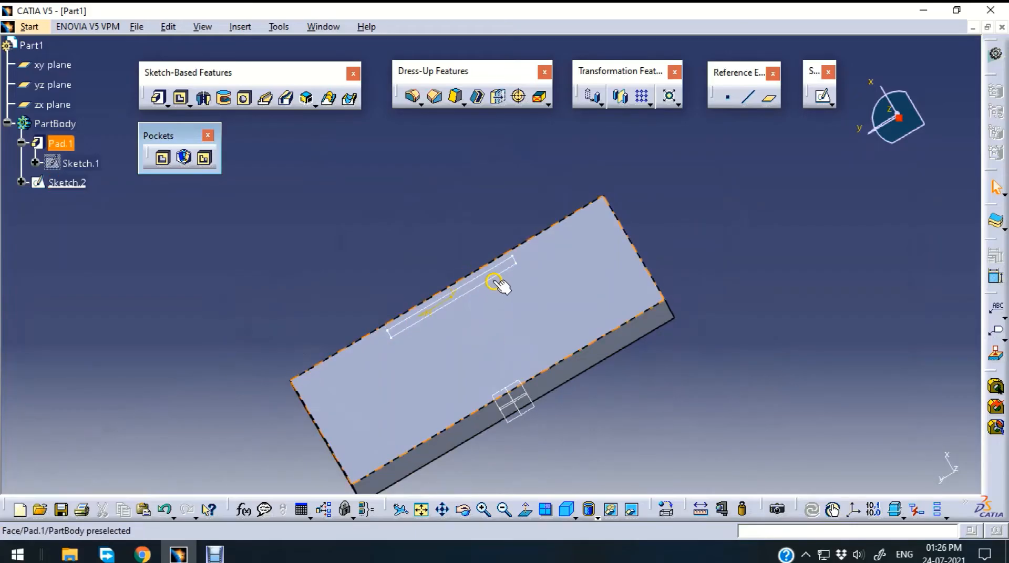
pyautogui.click(163, 158)
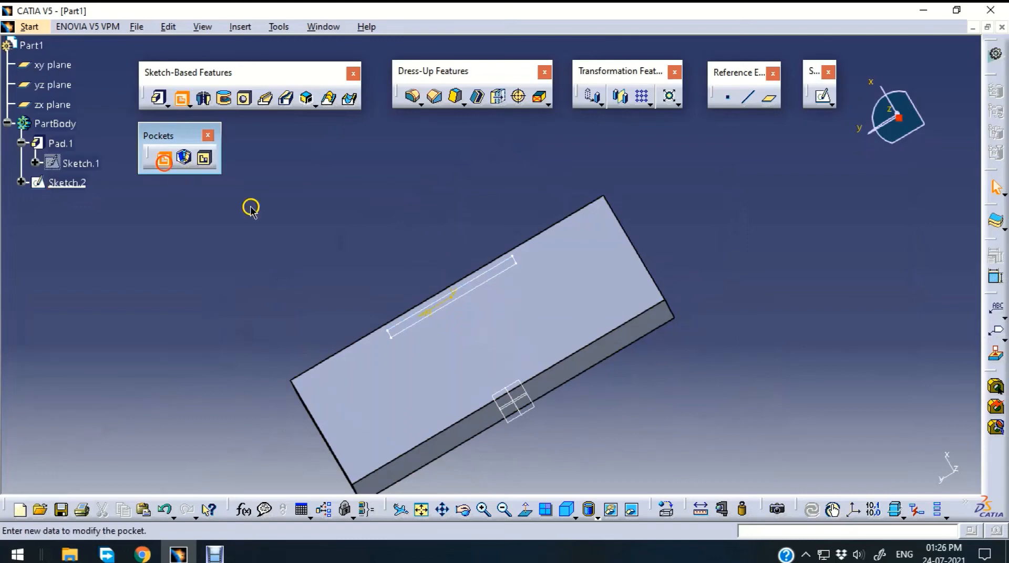
pyautogui.click(482, 285)
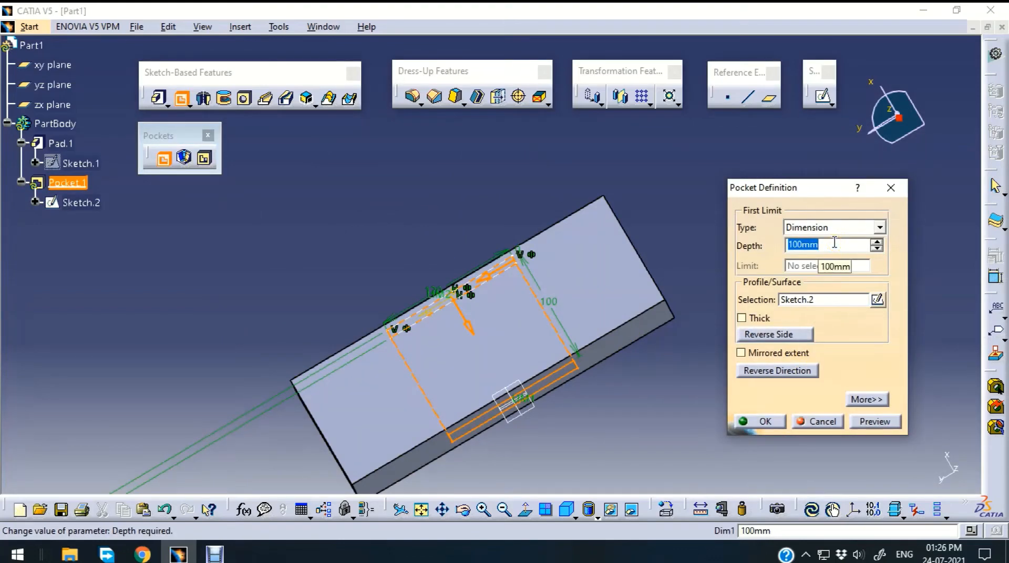
pyautogui.write('50')
pyautogui.click(886, 423)
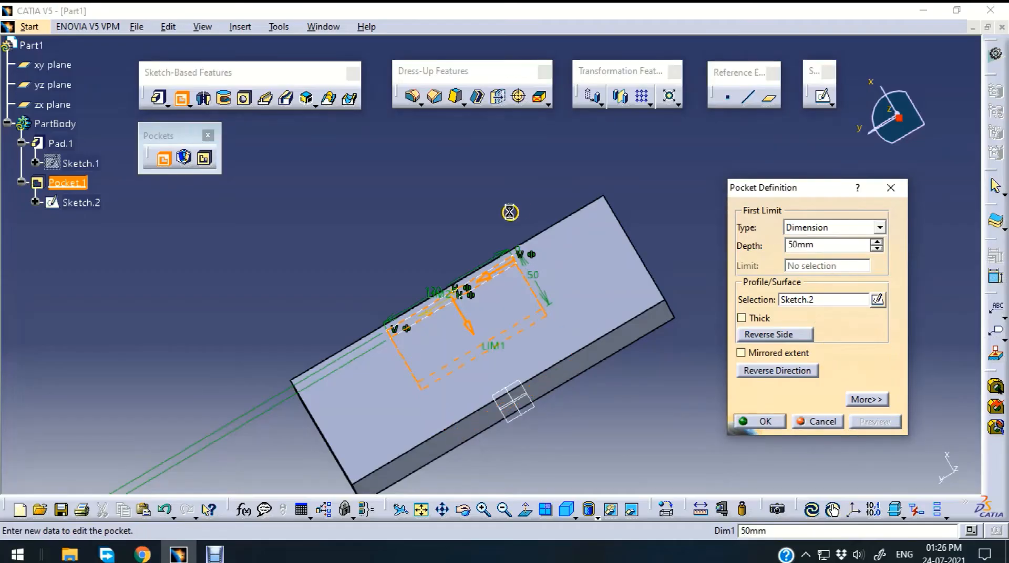
pyautogui.moveTo(427, 230); pyautogui.dragTo(762, 311, button='middle')
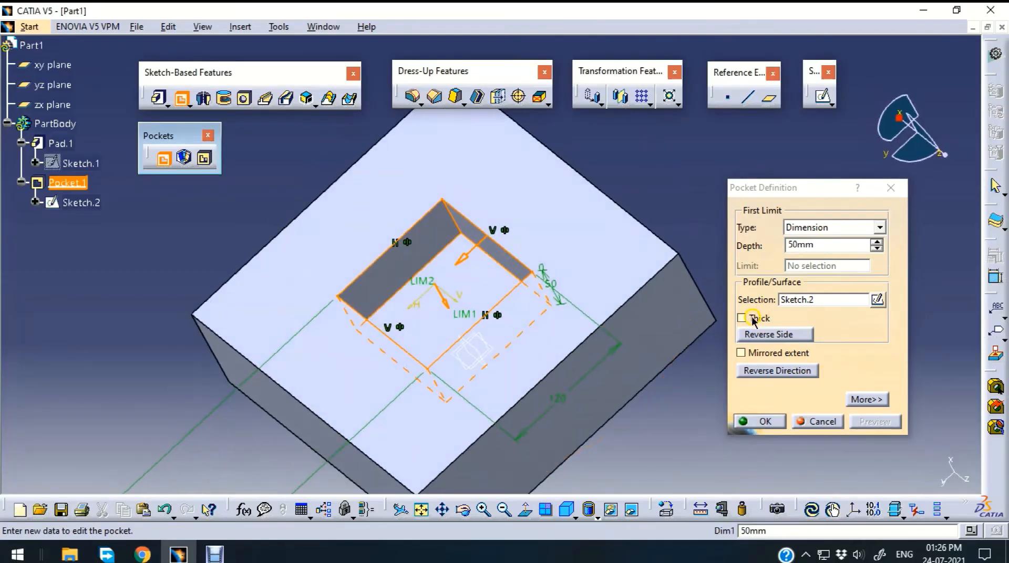
# Make the pocket a thick one with Thickness1 set to 10 mm and preview the thin groove
pyautogui.click(753, 320)
pyautogui.click(974, 422)
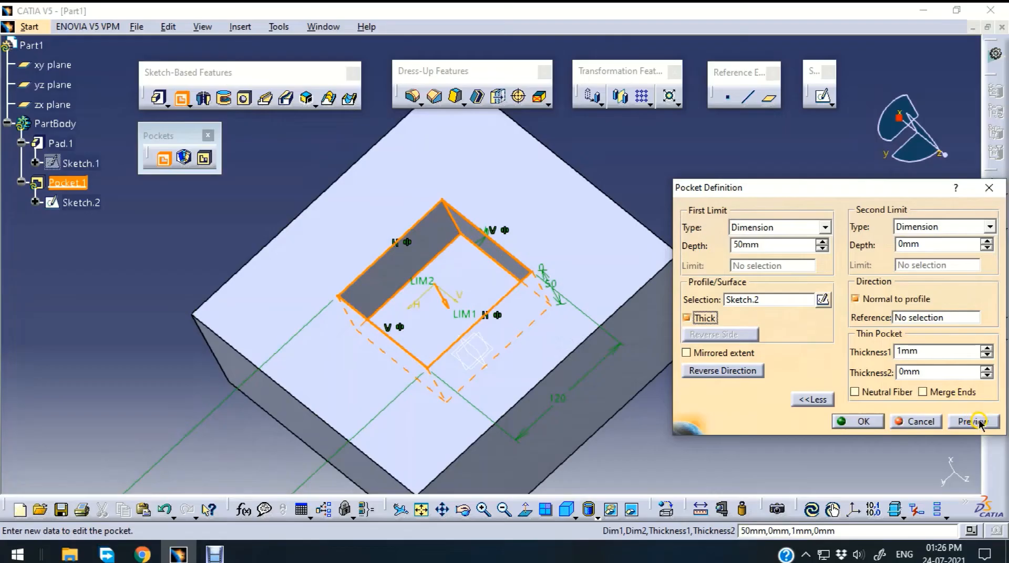
pyautogui.doubleClick(937, 356)
pyautogui.write('10')
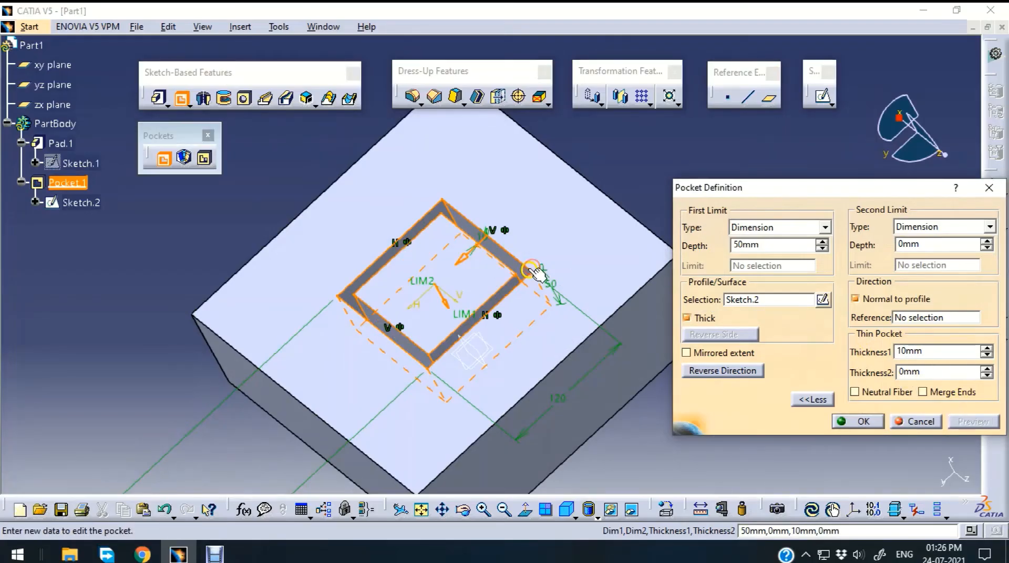
pyautogui.click(305, 161)
pyautogui.moveTo(306, 160); pyautogui.dragTo(380, 296, button='middle')
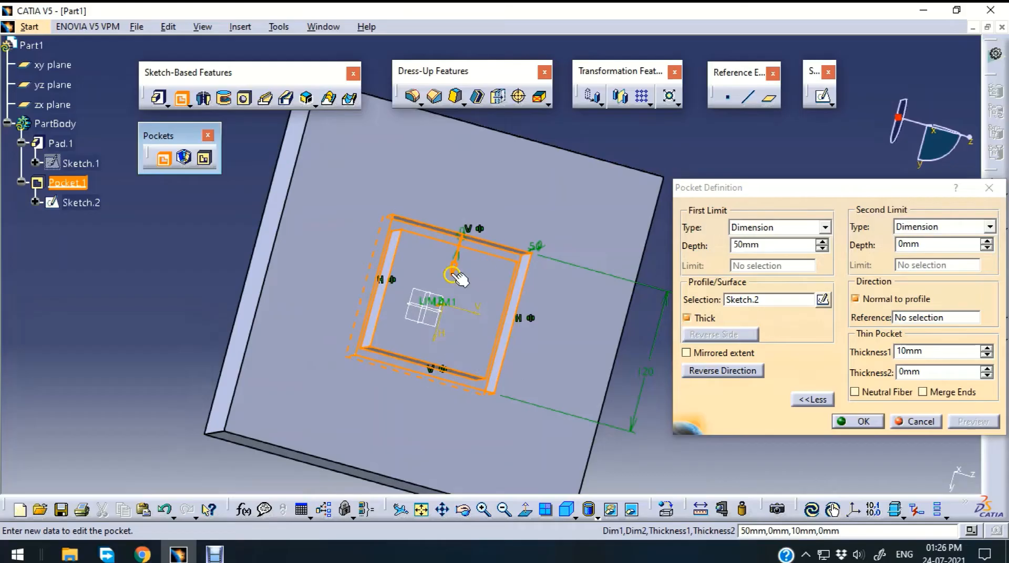
pyautogui.moveTo(630, 450); pyautogui.dragTo(428, 281, button='middle')
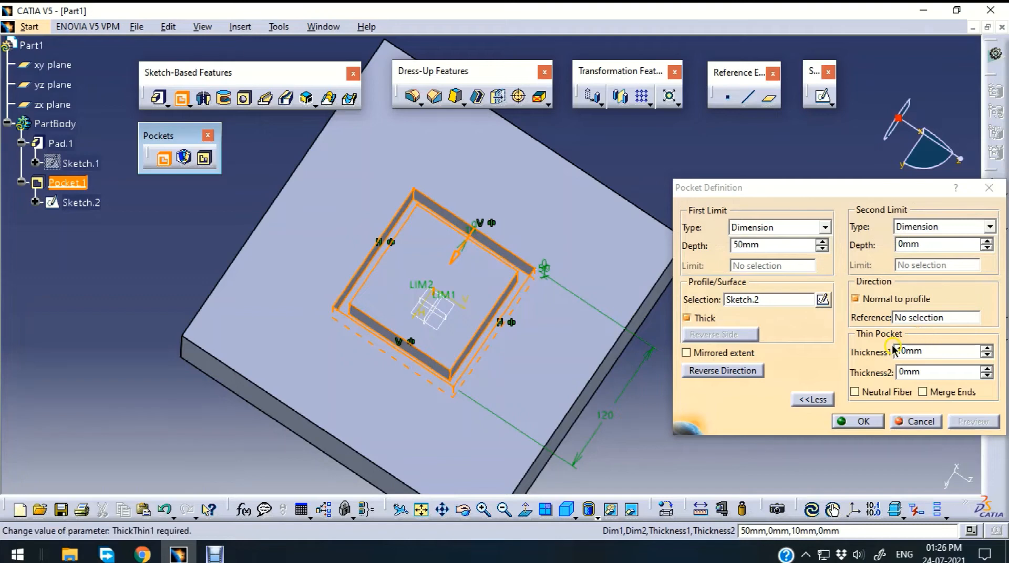
# Set the thin pocket's Thickness1 to 20 mm and preview the wider groove
pyautogui.moveTo(926, 351); pyautogui.dragTo(862, 358)
pyautogui.write('20')
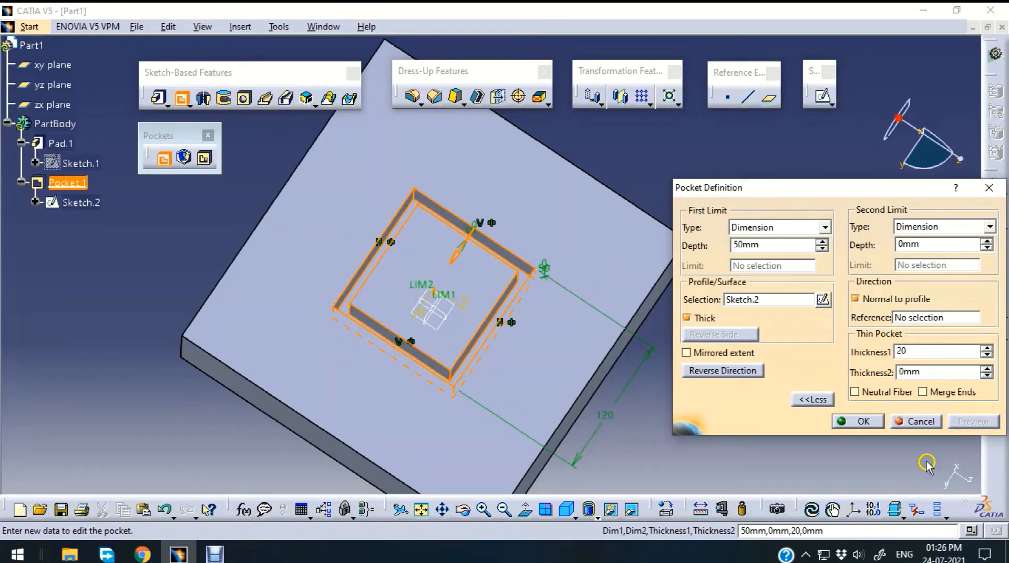
pyautogui.click(908, 460)
pyautogui.click(976, 422)
pyautogui.click(584, 293)
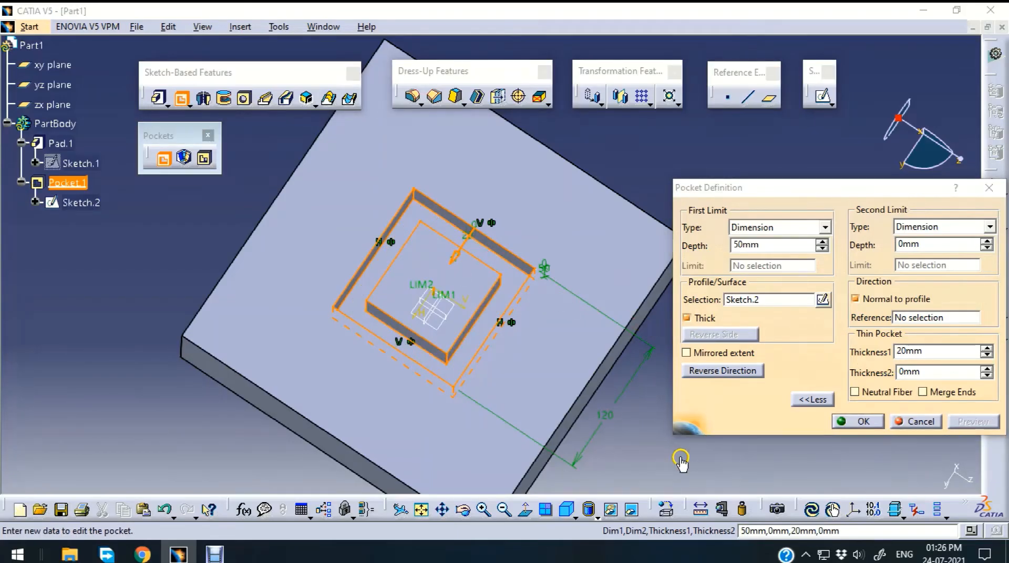
pyautogui.moveTo(676, 462); pyautogui.dragTo(554, 351, button='middle')
# Try Mirrored extent on the thin pocket, inspect the two-sided extent, and turn the option off again
pyautogui.moveTo(771, 244); pyautogui.dragTo(674, 245)
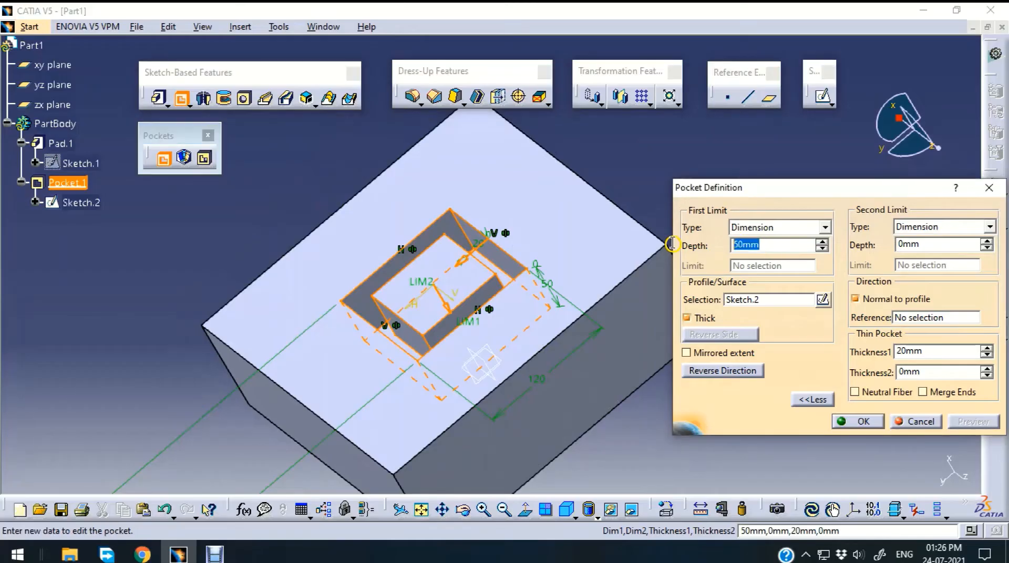
pyautogui.click(789, 275)
pyautogui.click(922, 351)
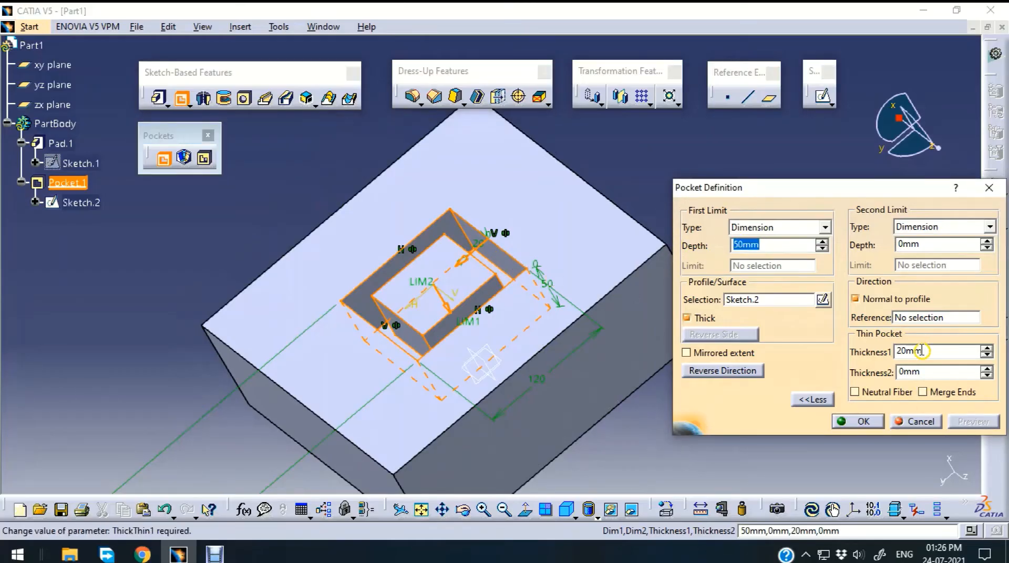
pyautogui.click(686, 353)
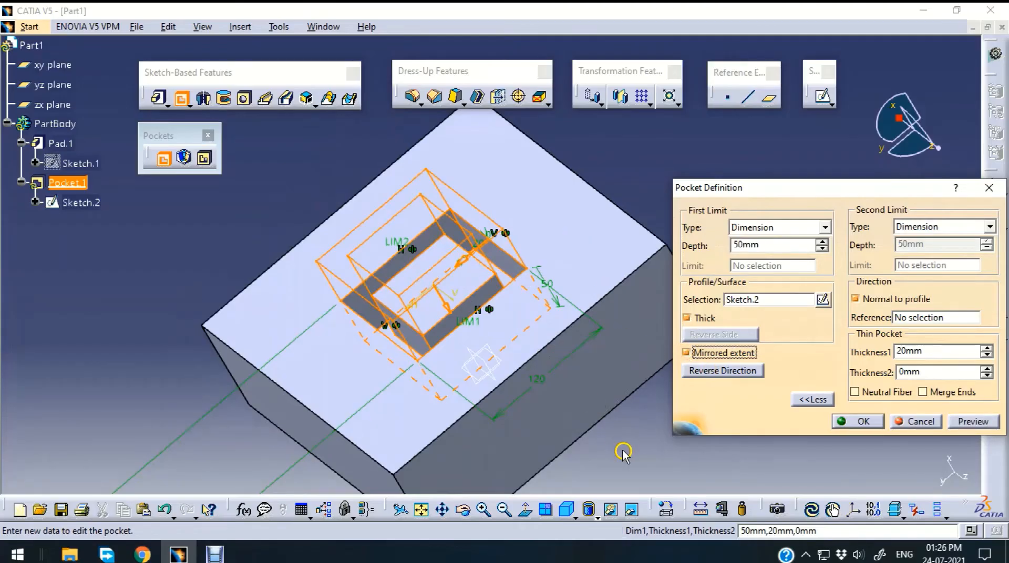
pyautogui.moveTo(623, 449); pyautogui.dragTo(526, 405, button='middle')
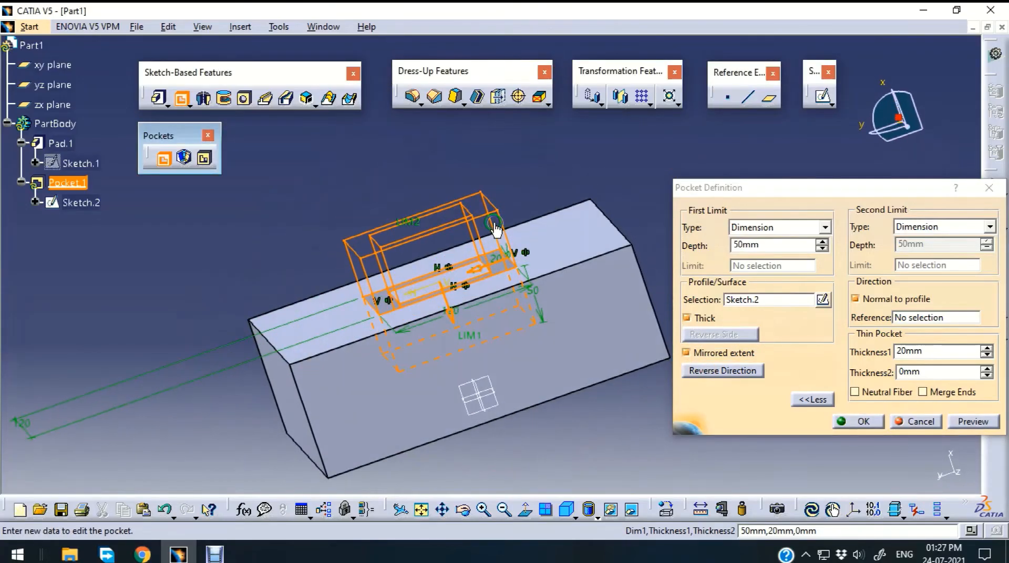
pyautogui.click(687, 353)
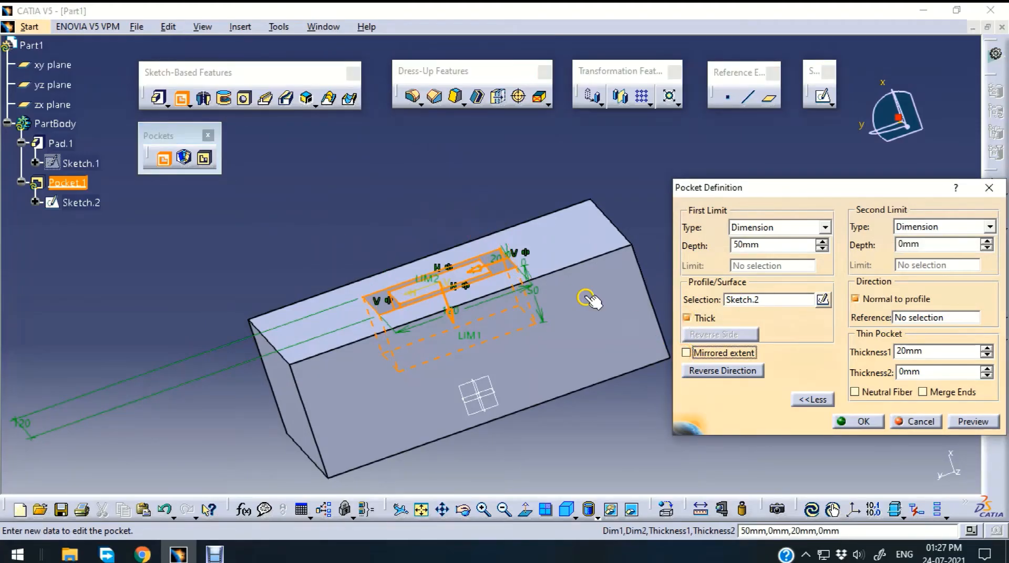
# Turn off the pocket's Thick option, create the plain 50 mm deep pocket, and undo it
pyautogui.click(687, 318)
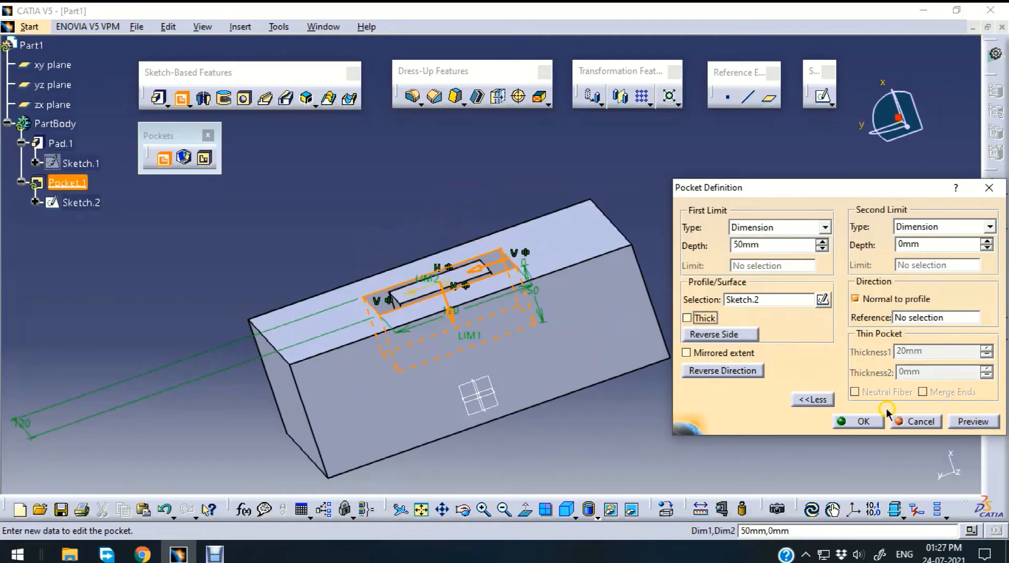
pyautogui.click(973, 422)
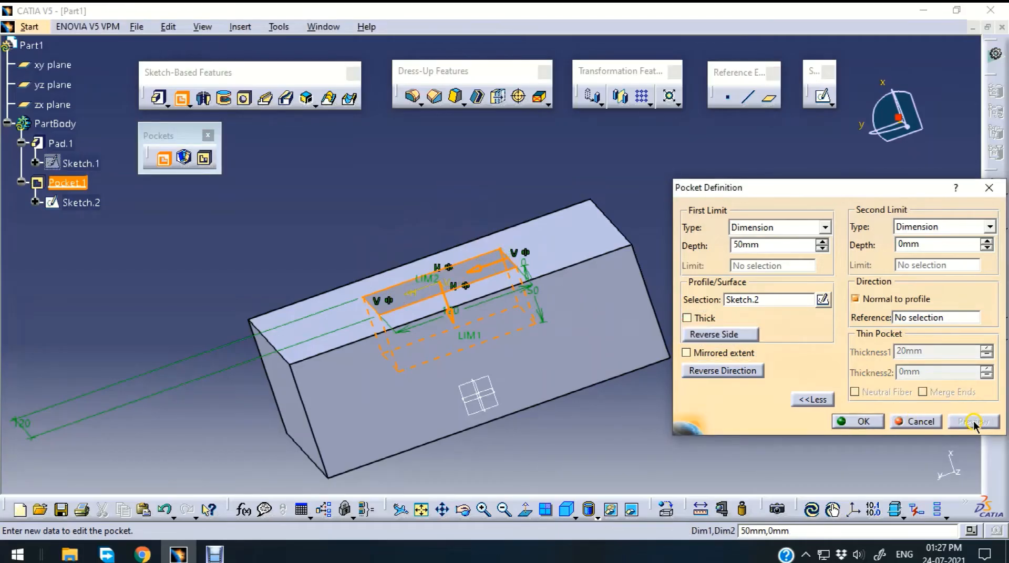
pyautogui.click(874, 422)
pyautogui.moveTo(374, 197); pyautogui.dragTo(436, 253, button='middle')
pyautogui.click(426, 245)
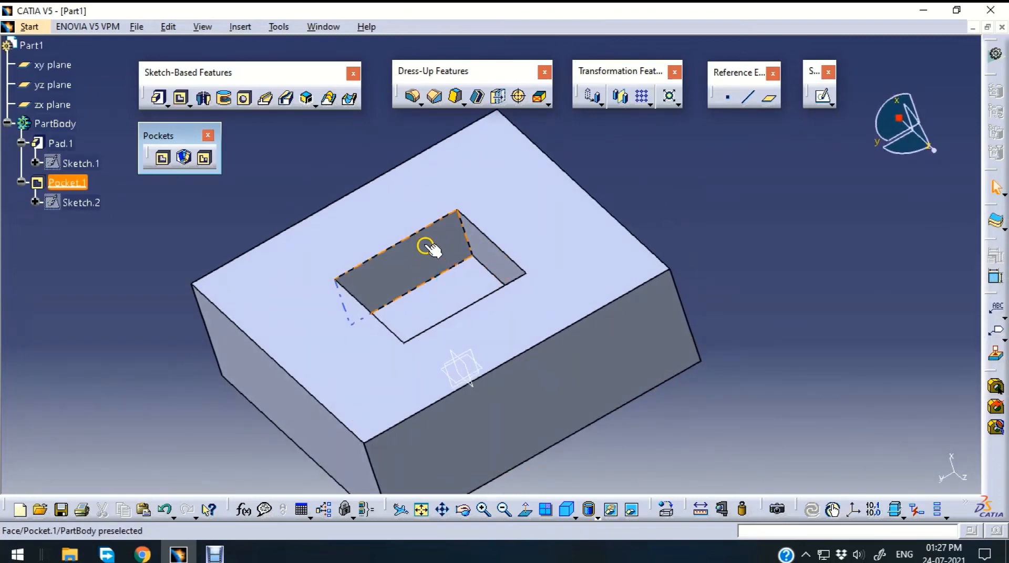
pyautogui.click(163, 508)
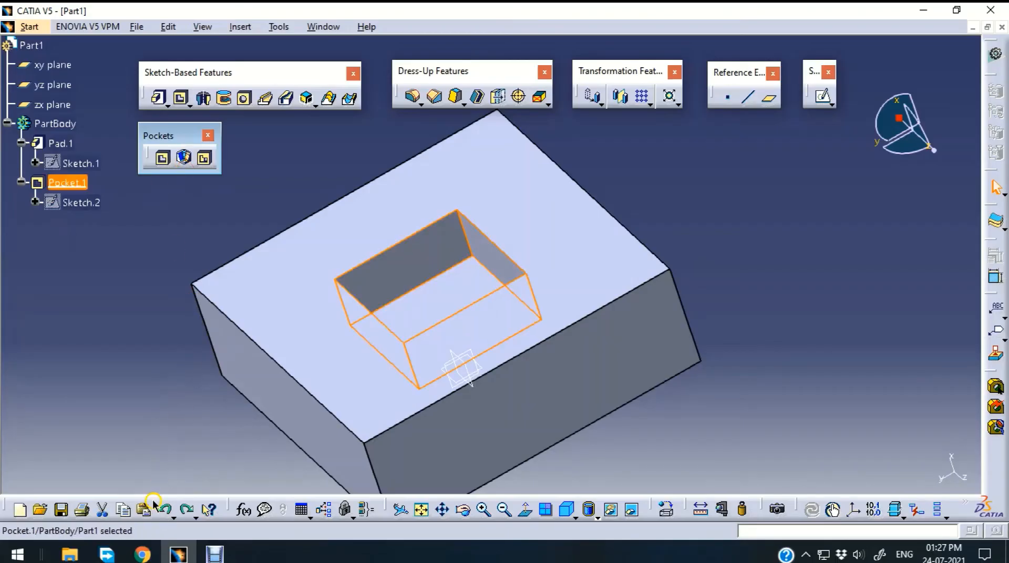
pyautogui.click(164, 508)
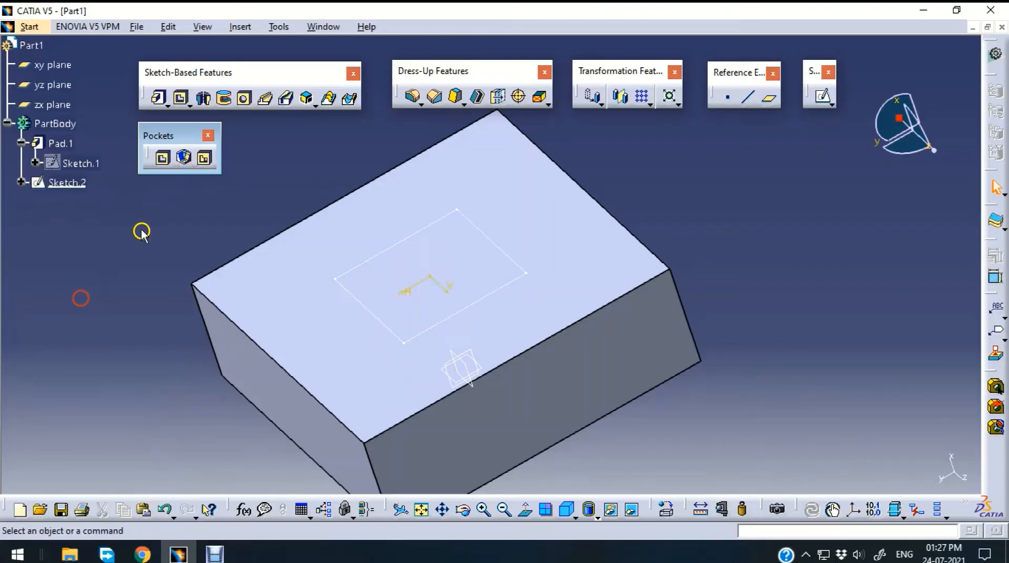
# Start a Drafted Filleted Pocket from the 120 mm square sketch with the block's top face as second limit, and try previewing it
pyautogui.click(185, 160)
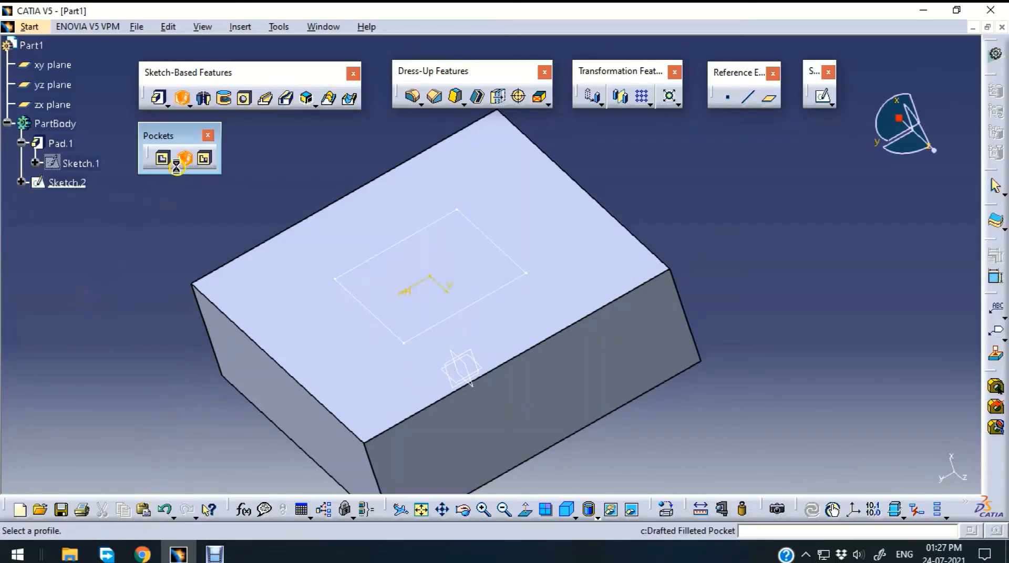
pyautogui.click(411, 233)
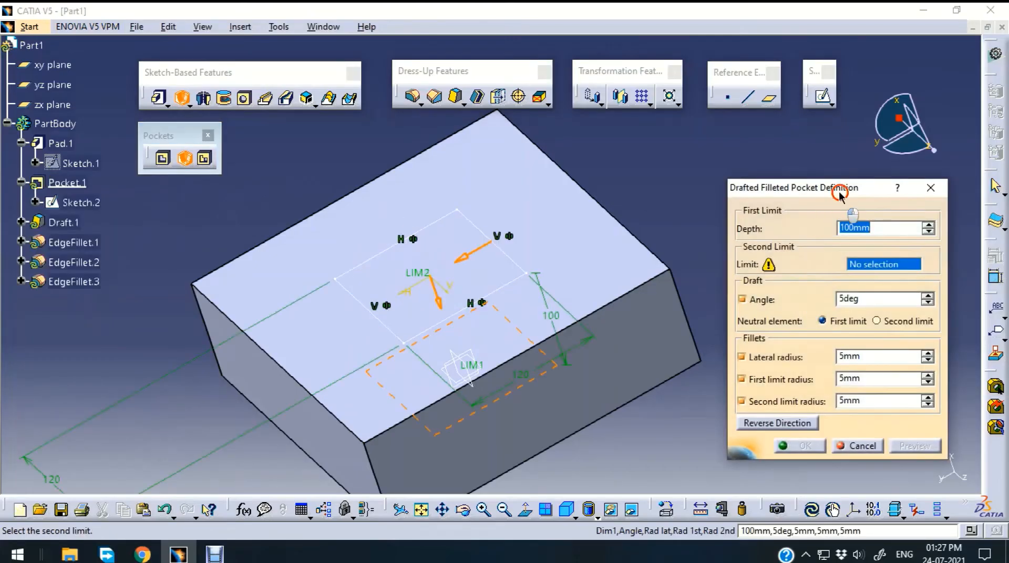
pyautogui.moveTo(840, 193); pyautogui.dragTo(841, 173)
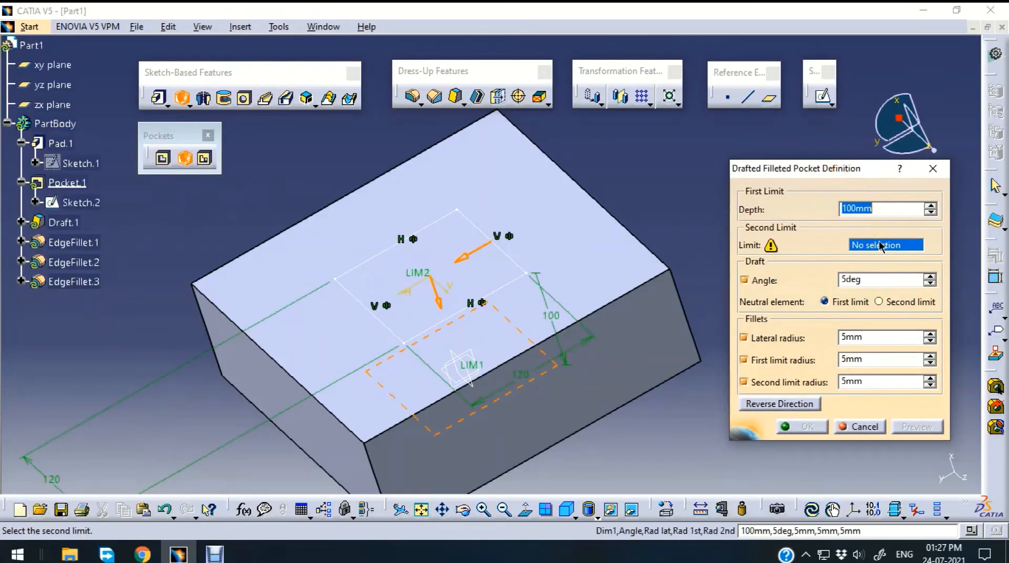
pyautogui.click(552, 202)
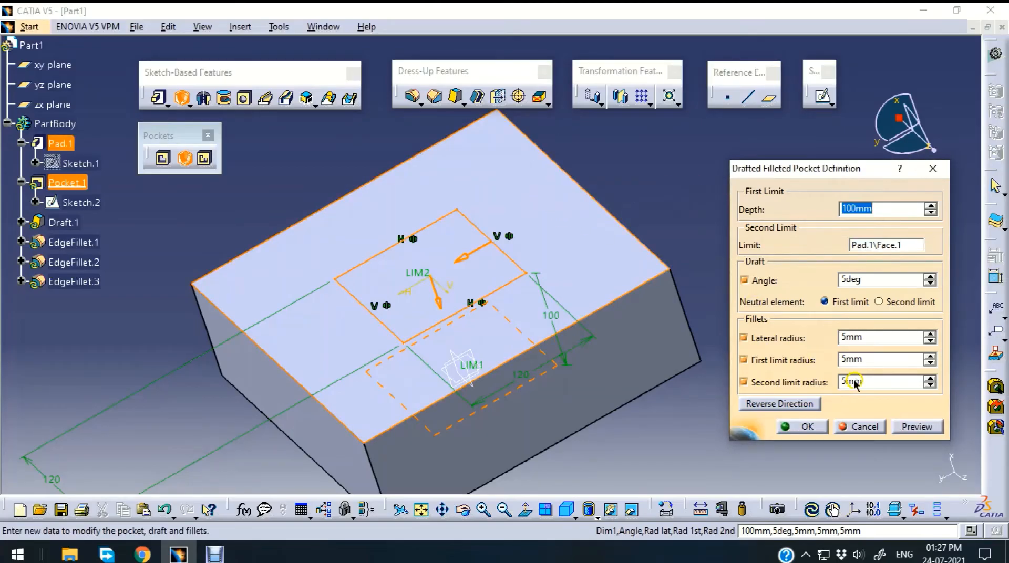
pyautogui.click(920, 427)
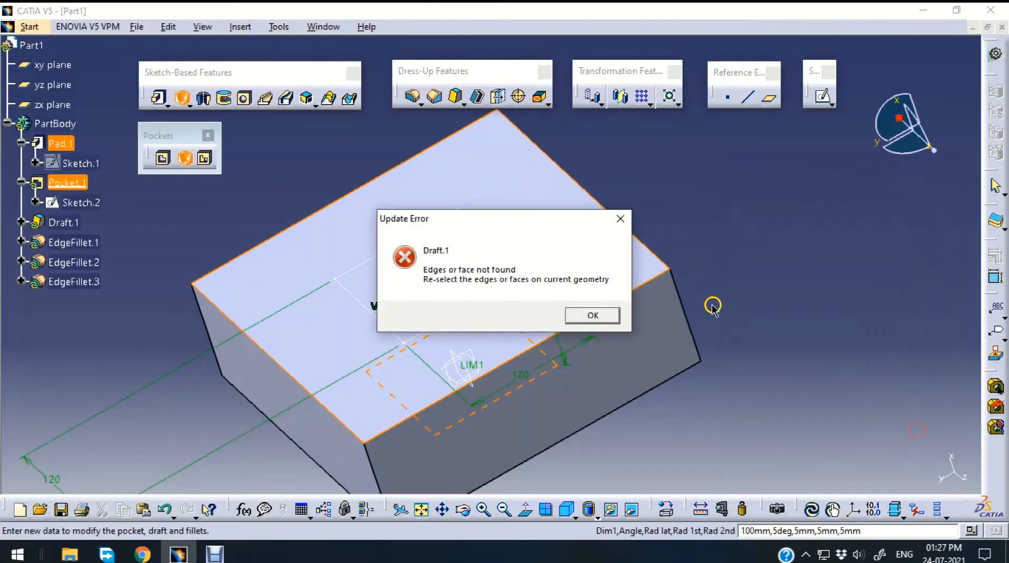
pyautogui.click(593, 316)
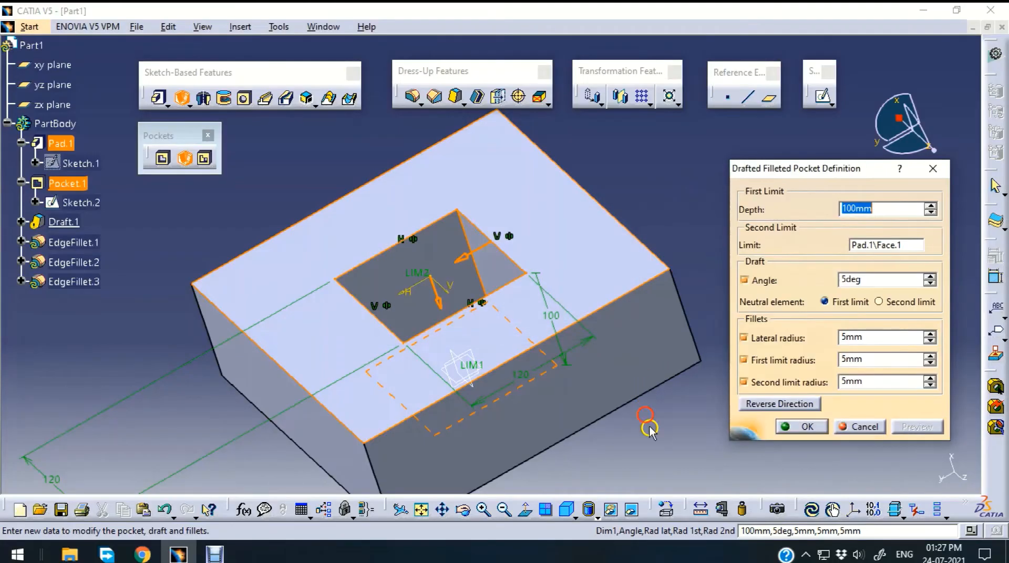
# Set the drafted filleted pocket's depth to 50 mm, preview it and inspect the cavity up close
pyautogui.moveTo(646, 417); pyautogui.dragTo(528, 310, button='middle')
pyautogui.click(886, 209)
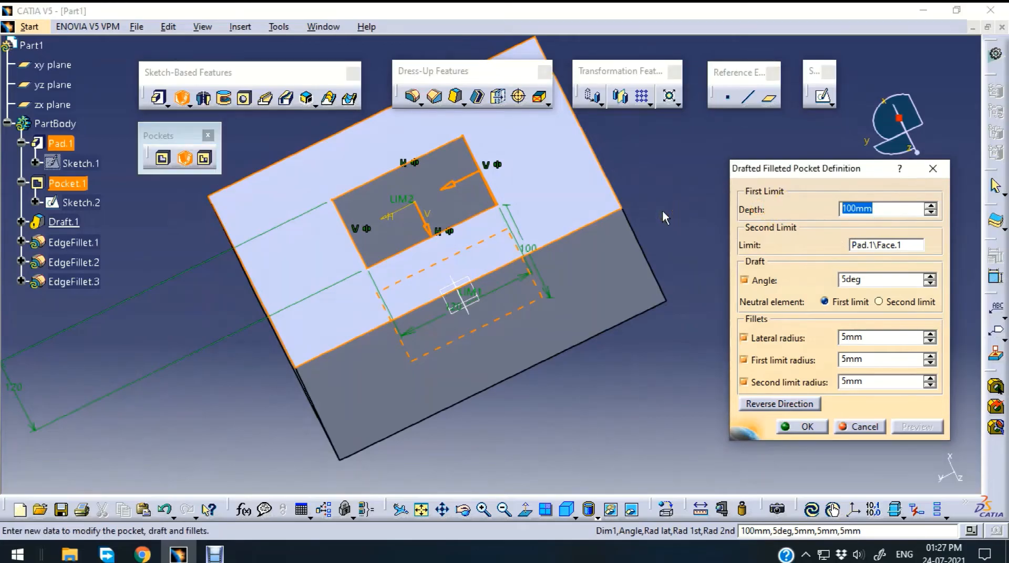
pyautogui.write('50')
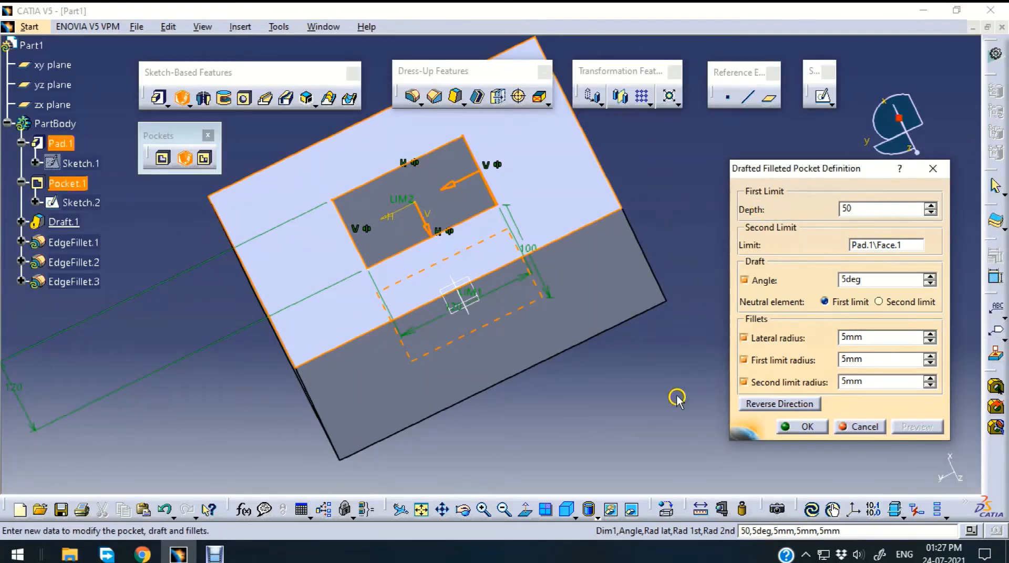
pyautogui.click(915, 427)
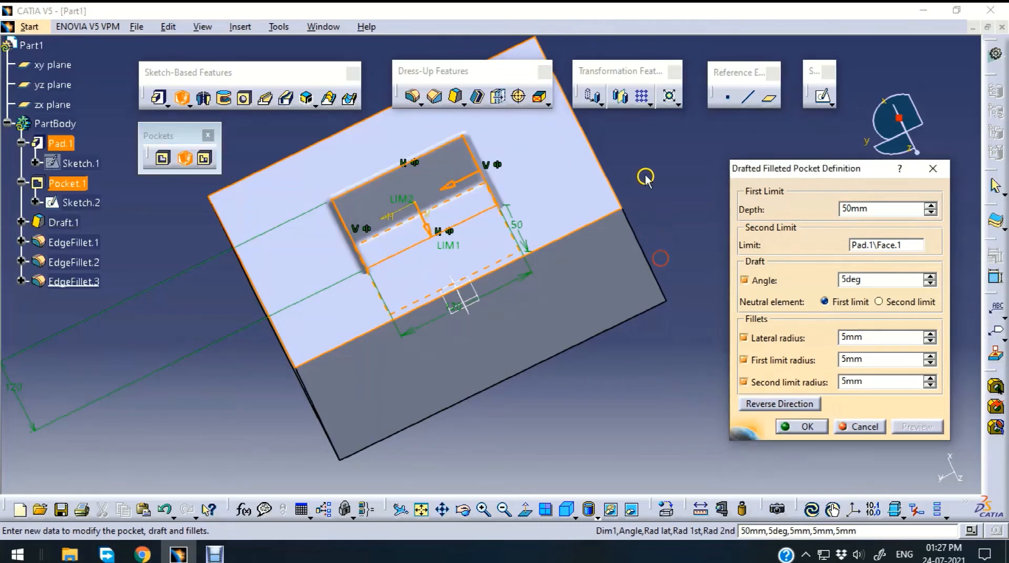
pyautogui.moveTo(645, 176)
pyautogui.mouseDown(button='middle')
pyautogui.moveTo(677, 259)
pyautogui.moveTo(670, 210)
pyautogui.mouseUp(button='middle')
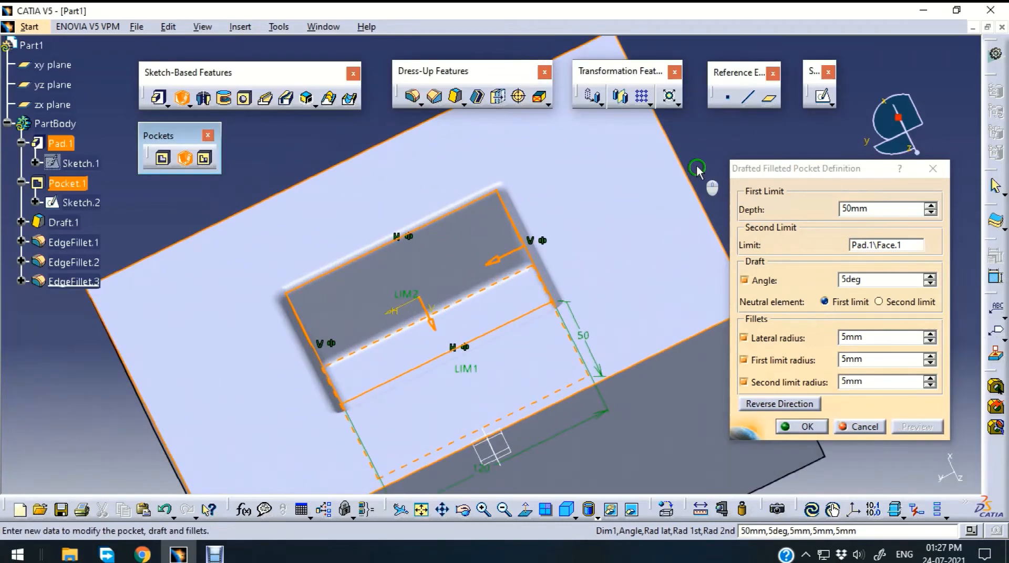
pyautogui.moveTo(696, 165); pyautogui.dragTo(693, 132, button='middle')
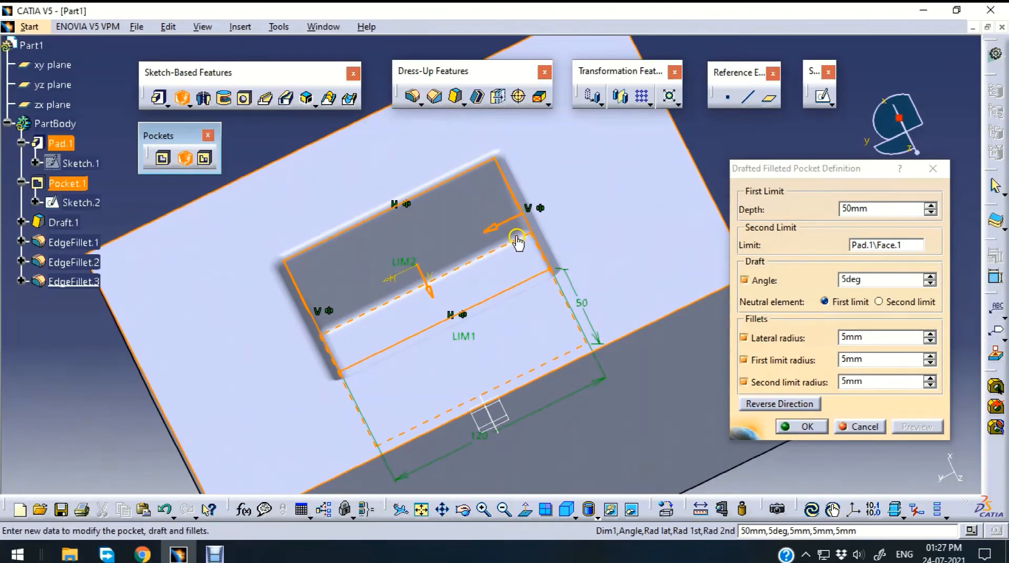
# Set the pocket's draft angle to 20 degrees, preview it and inspect the sloped walls from several sides
pyautogui.doubleClick(851, 284)
pyautogui.write('20')
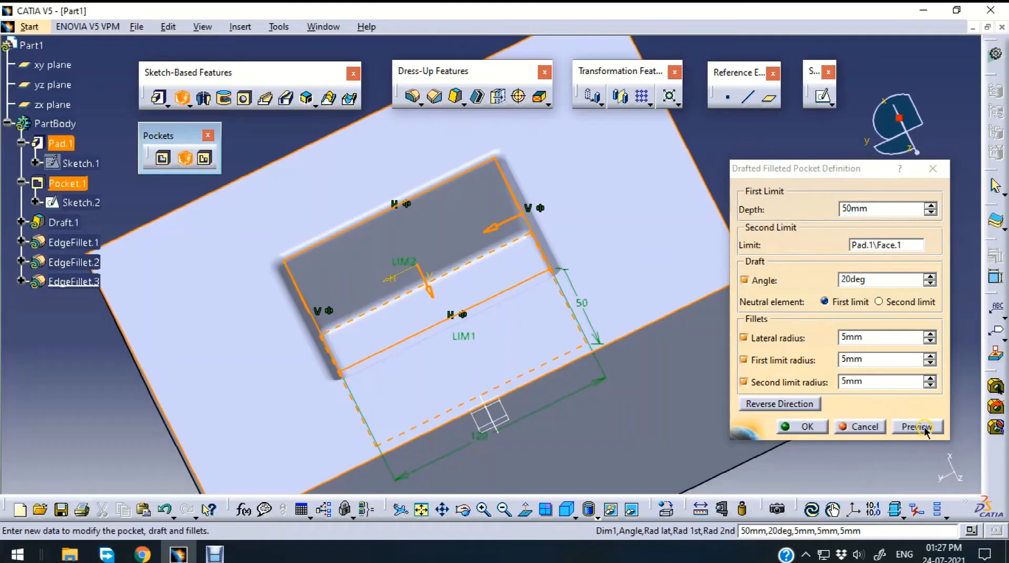
pyautogui.click(924, 428)
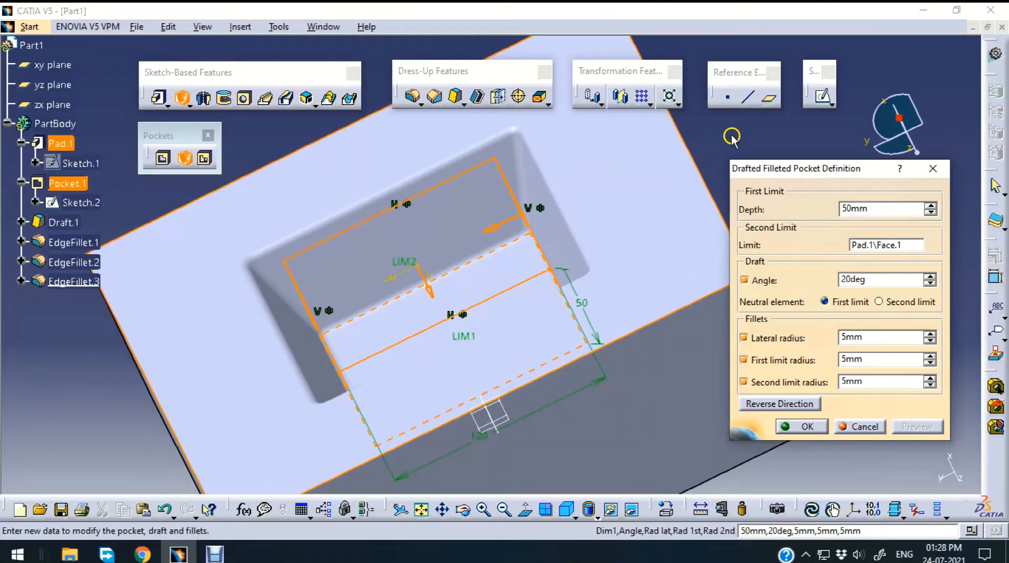
pyautogui.moveTo(724, 141); pyautogui.dragTo(669, 237, button='middle')
pyautogui.moveTo(337, 193); pyautogui.dragTo(484, 281, button='middle')
pyautogui.moveTo(636, 442); pyautogui.dragTo(653, 414, button='middle')
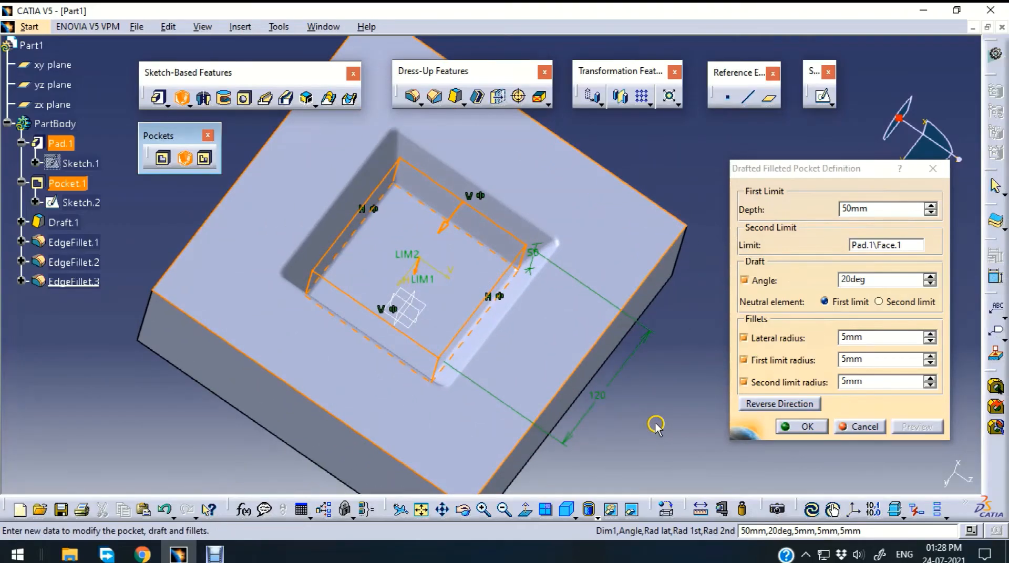
pyautogui.moveTo(656, 425); pyautogui.dragTo(646, 418, button='middle')
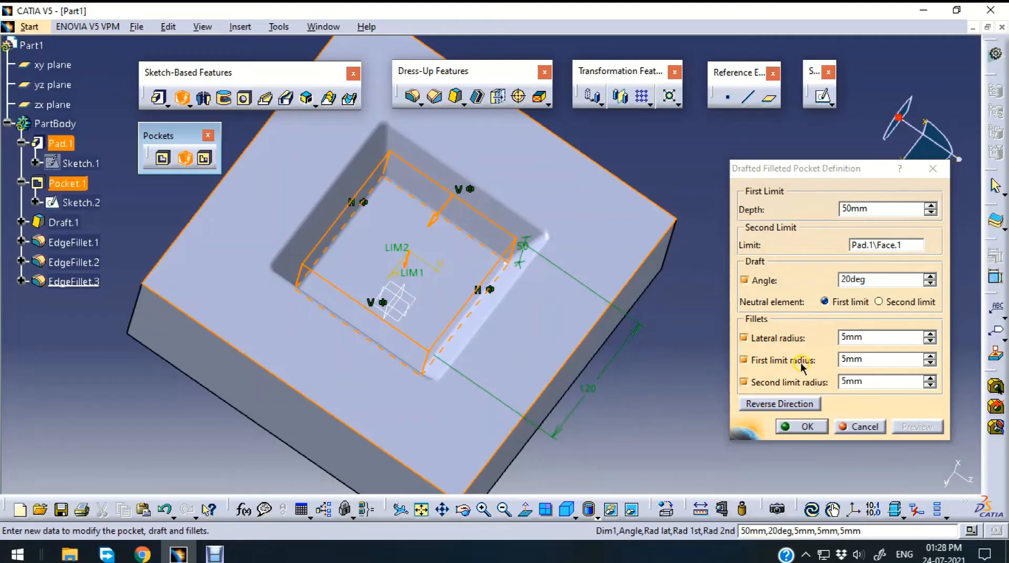
# Set the pocket's second limit radius to 20 mm and preview the rounded upper edges
pyautogui.click(843, 380)
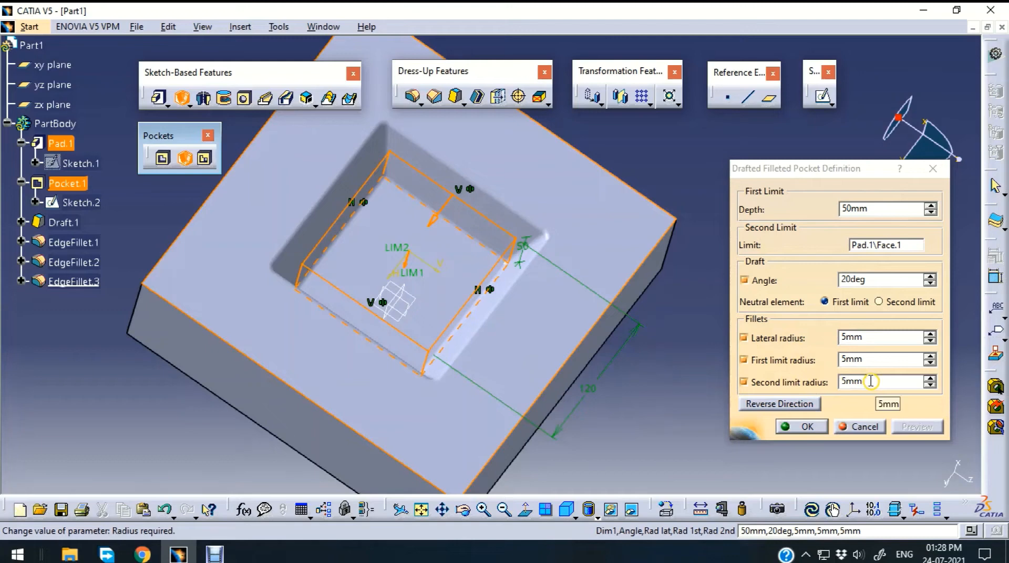
pyautogui.doubleClick(868, 381)
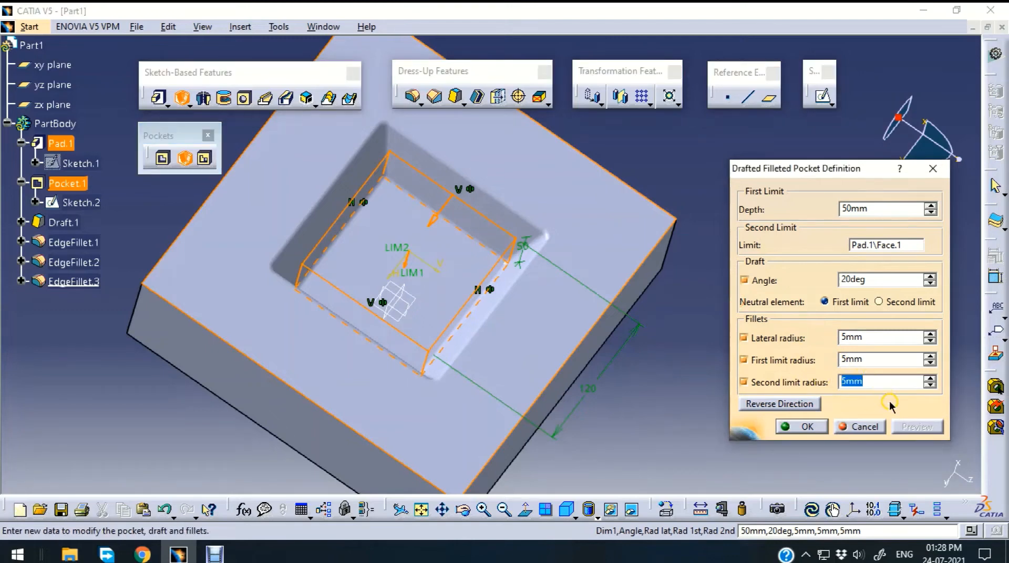
pyautogui.write('20')
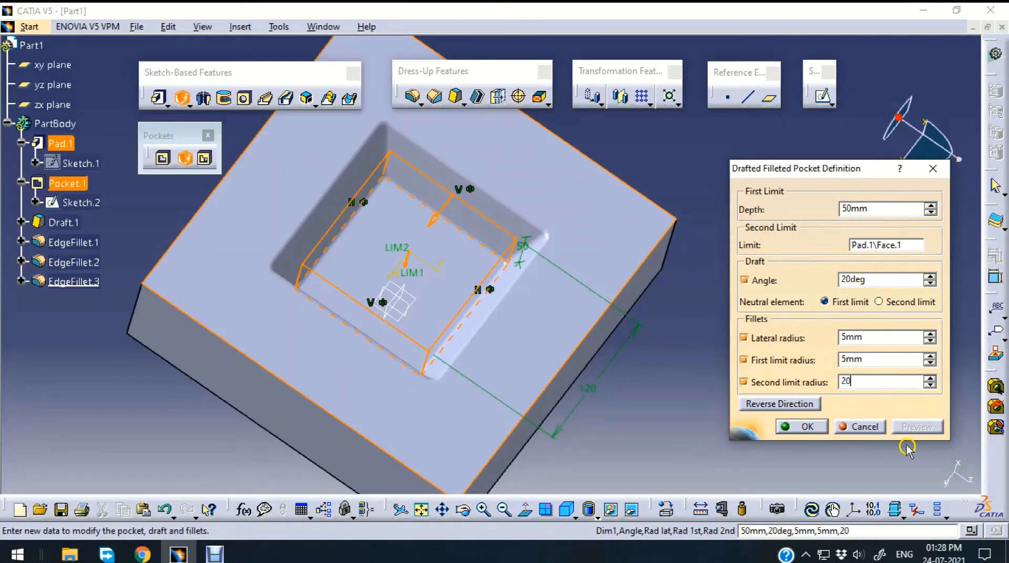
pyautogui.click(917, 427)
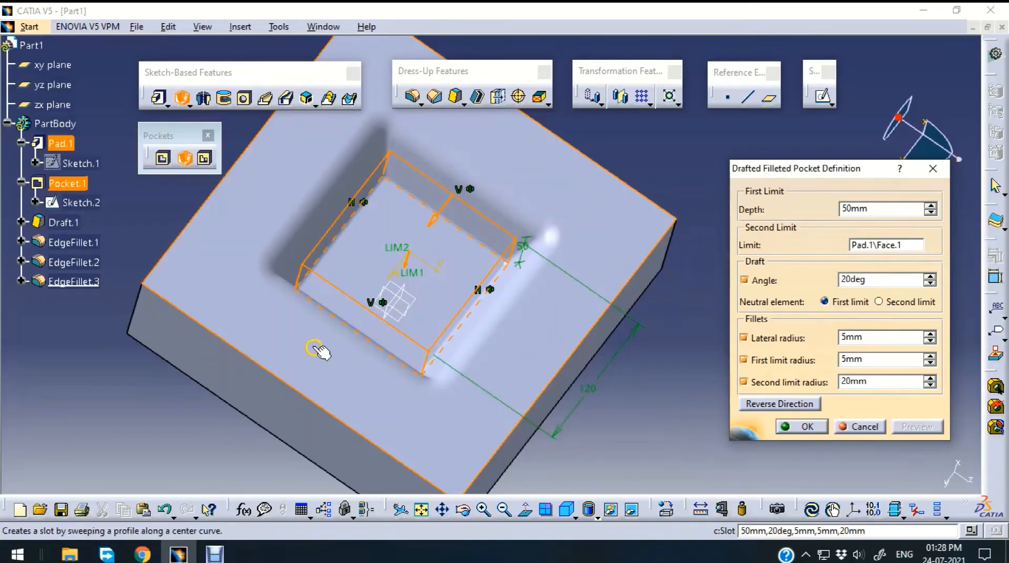
# Set the pocket's first limit radius to 40 mm and preview the rounded floor edges
pyautogui.moveTo(874, 362); pyautogui.dragTo(811, 362)
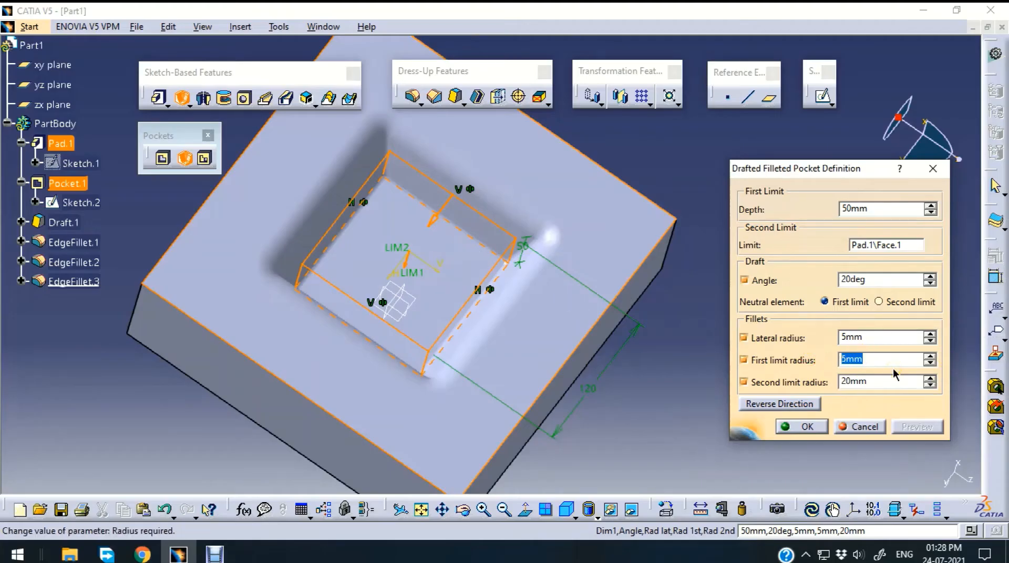
pyautogui.write('40')
pyautogui.click(663, 442)
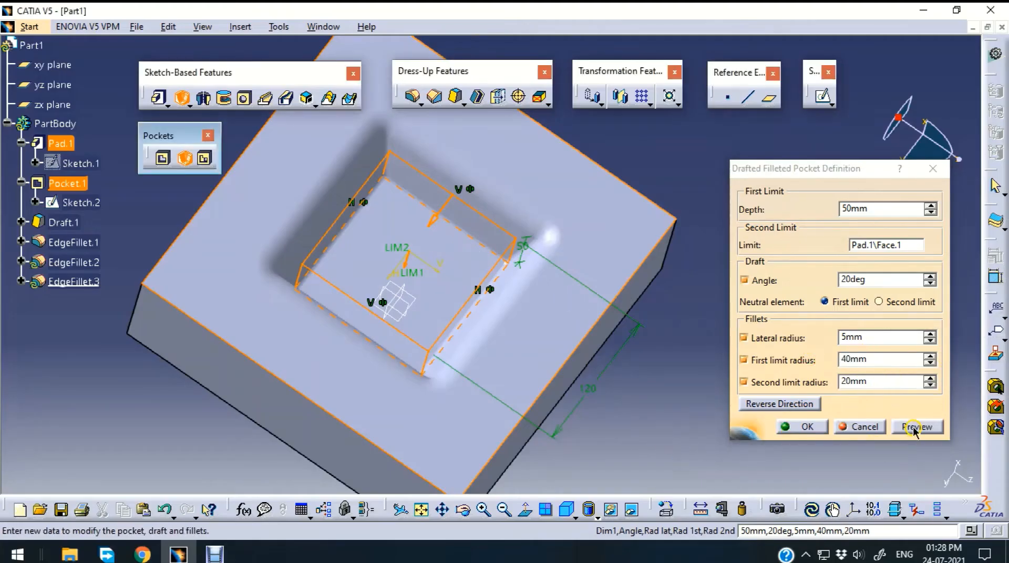
pyautogui.click(917, 426)
pyautogui.click(843, 362)
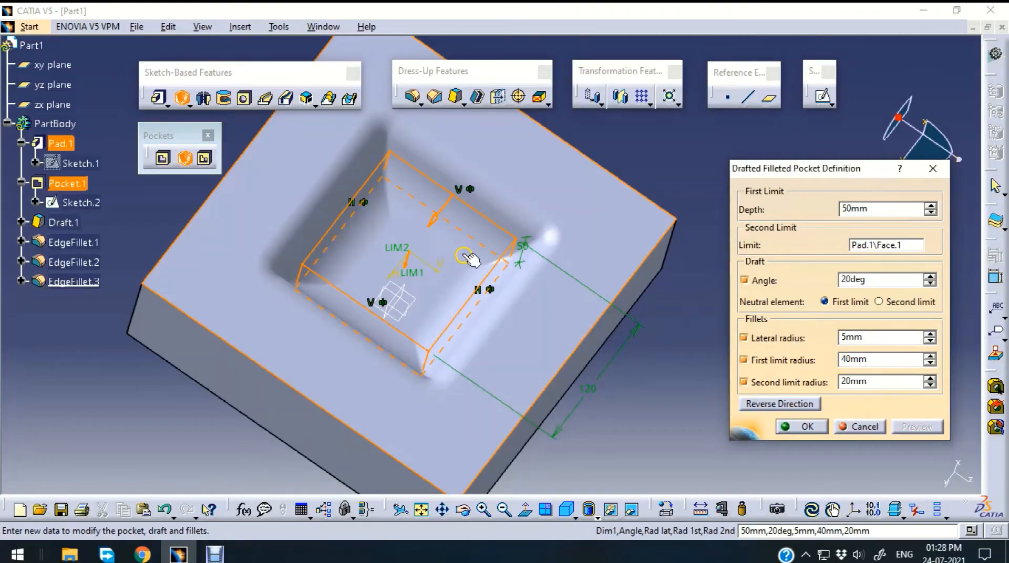
# Set the pocket's lateral radius to 30 mm and preview the rounded corners between the side walls
pyautogui.click(861, 337)
pyautogui.moveTo(868, 337); pyautogui.dragTo(791, 357)
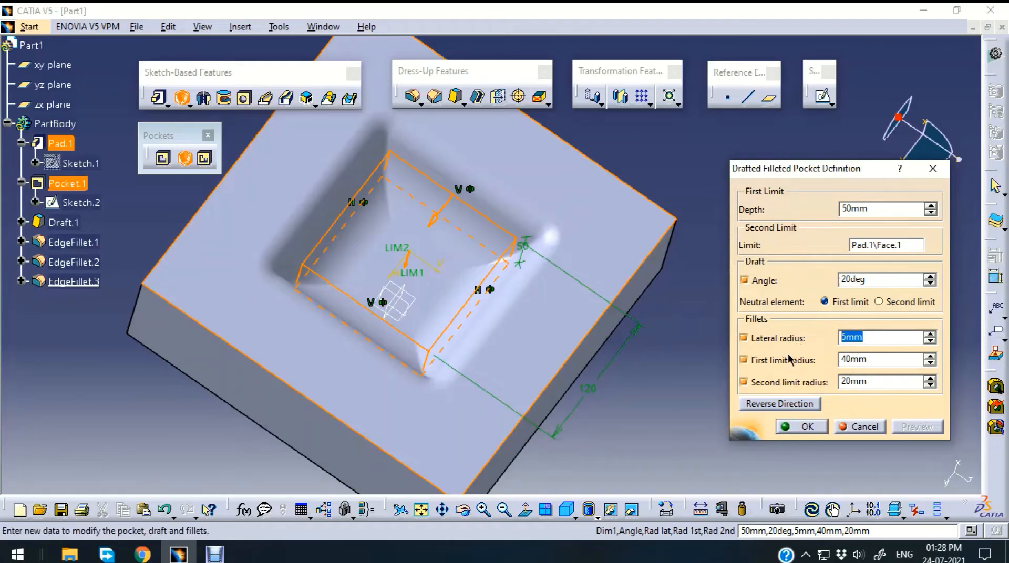
pyautogui.write('30')
pyautogui.click(667, 436)
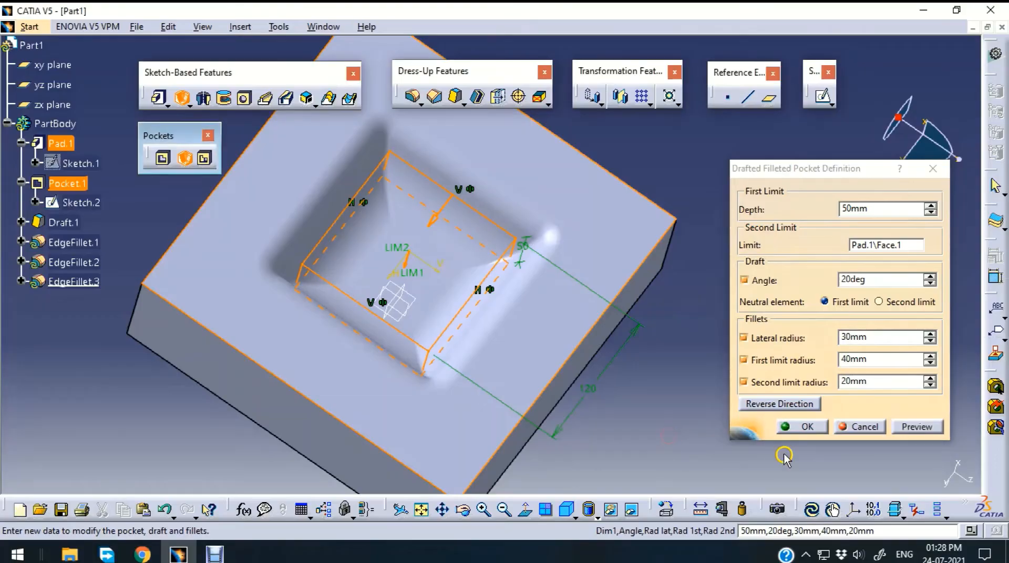
pyautogui.click(927, 428)
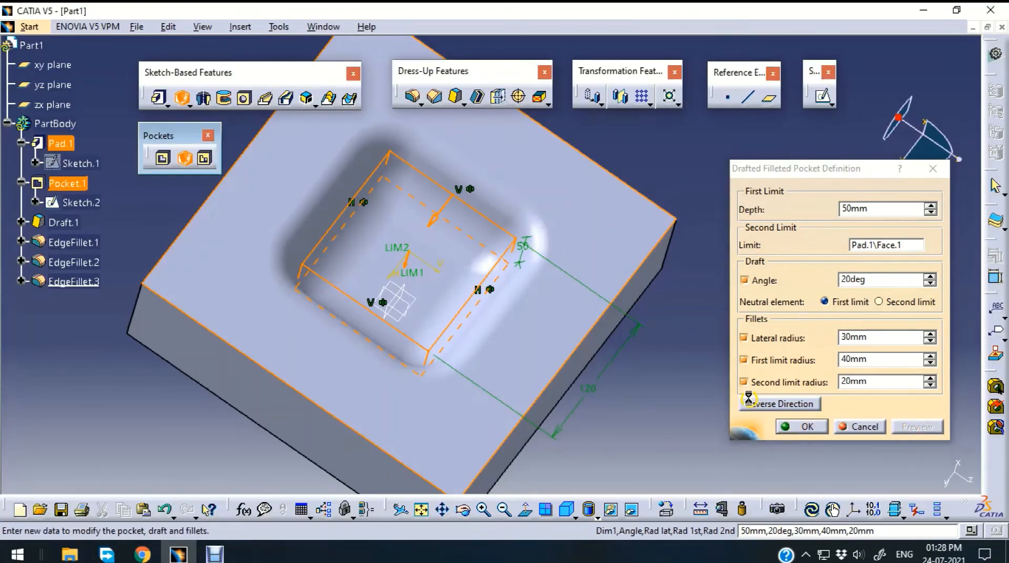
# Create the drafted filleted pocket and display the block in shading with edges to inspect the fillet boundaries
pyautogui.click(822, 426)
pyautogui.moveTo(717, 218)
pyautogui.mouseDown(button='middle')
pyautogui.moveTo(573, 189)
pyautogui.moveTo(525, 310)
pyautogui.moveTo(602, 289)
pyautogui.mouseUp(button='middle')
pyautogui.click(595, 511)
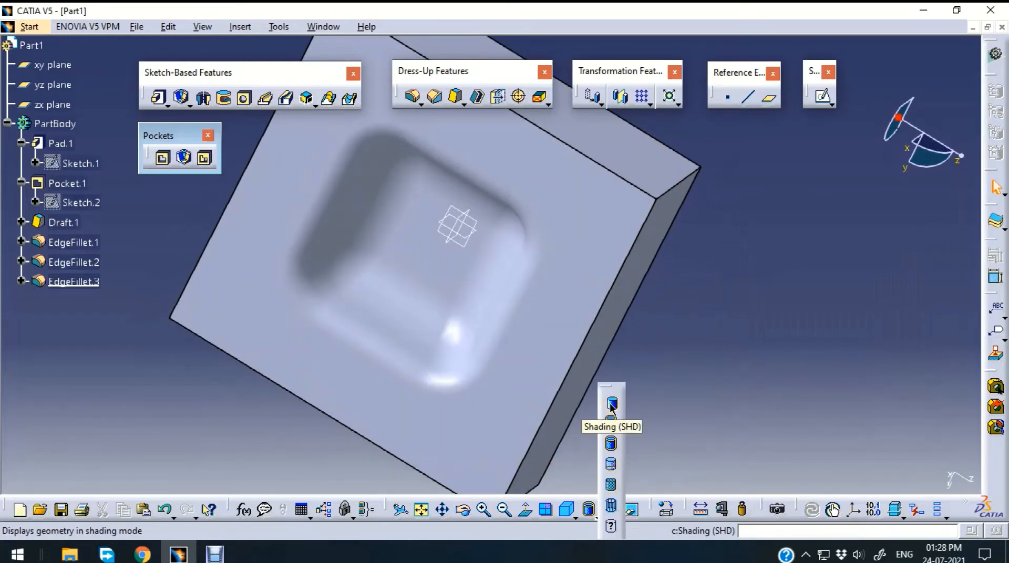
pyautogui.click(612, 445)
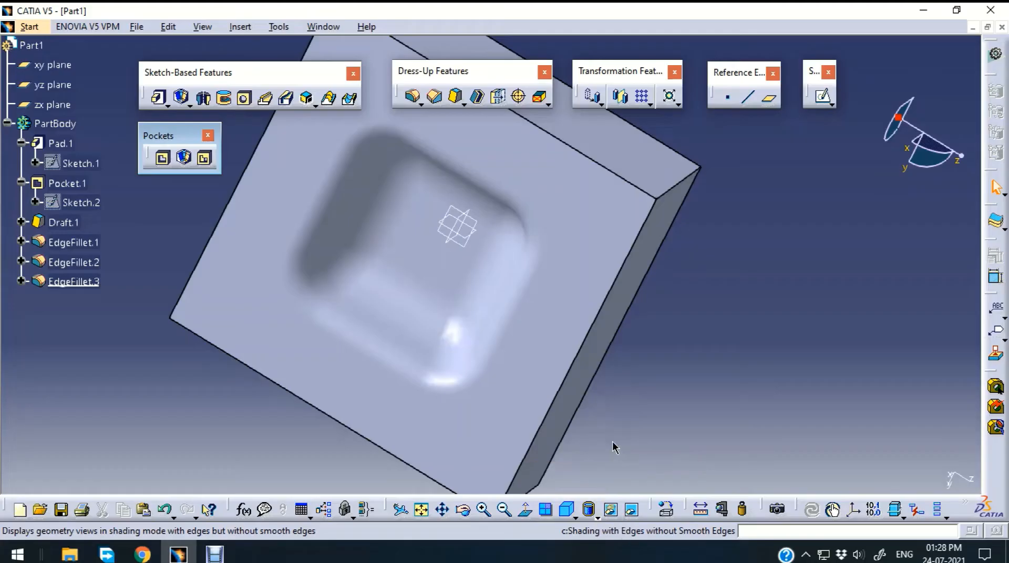
pyautogui.click(596, 514)
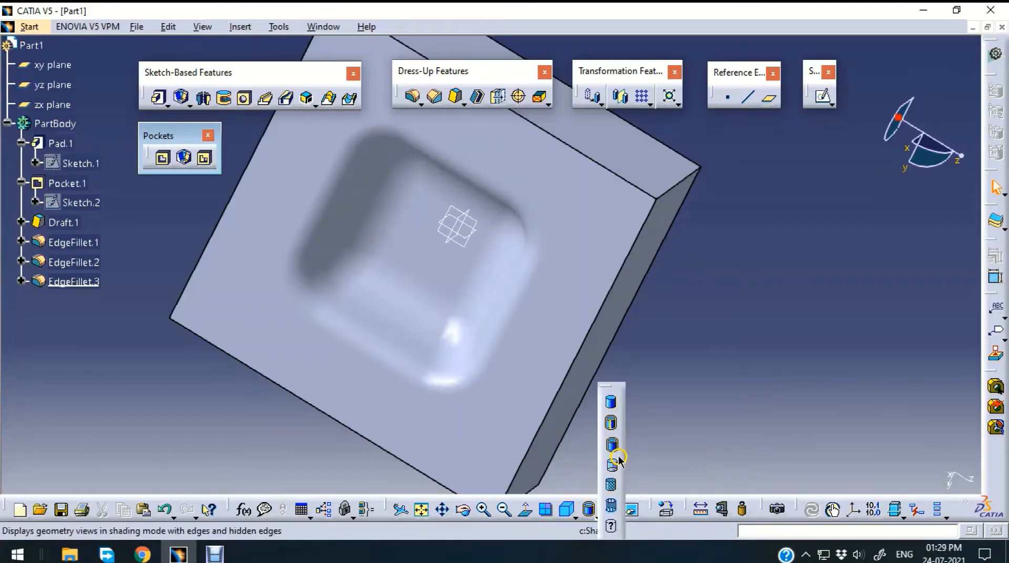
pyautogui.click(611, 420)
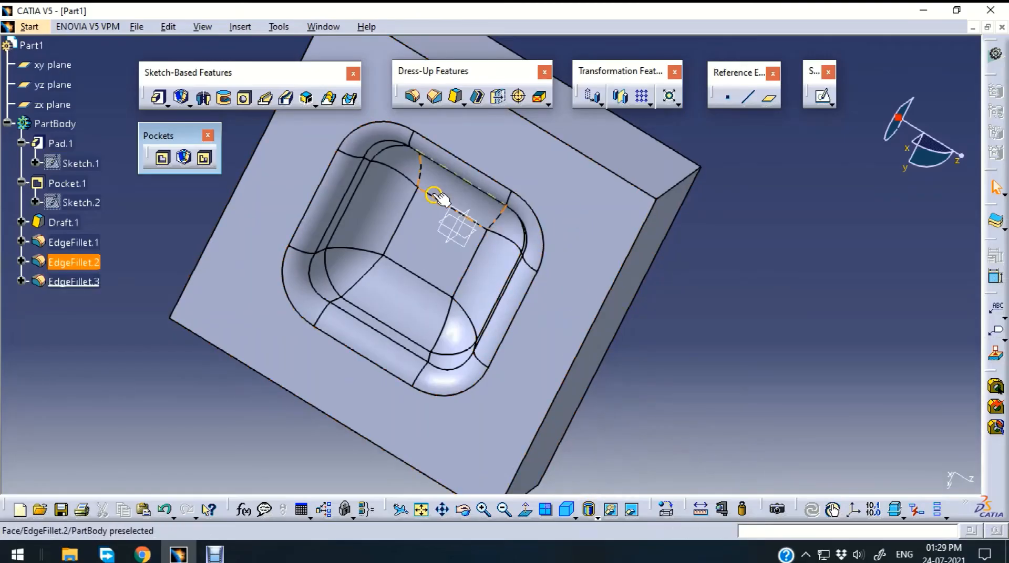
pyautogui.moveTo(664, 387); pyautogui.dragTo(581, 408, button='middle')
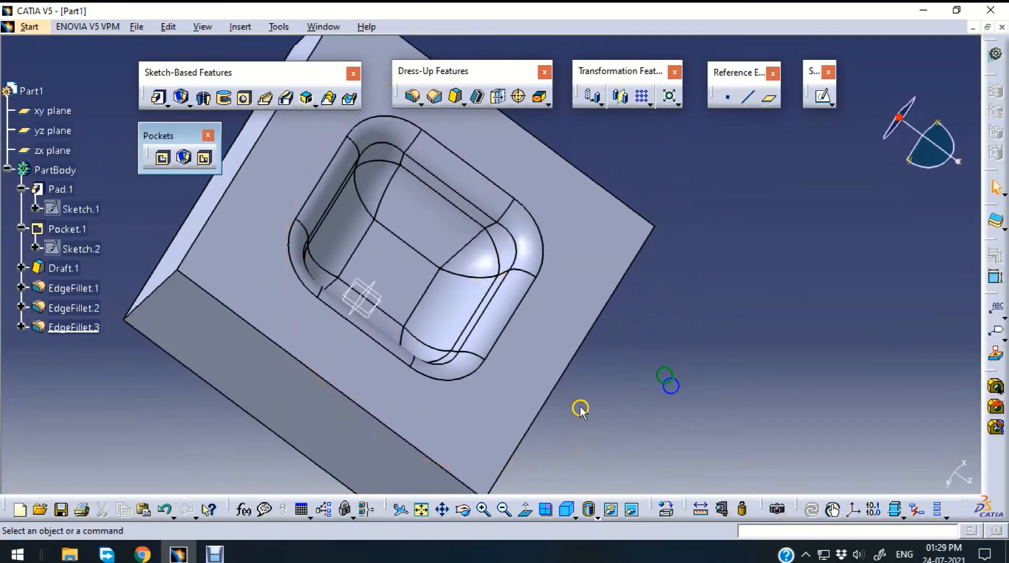
pyautogui.click(224, 550)
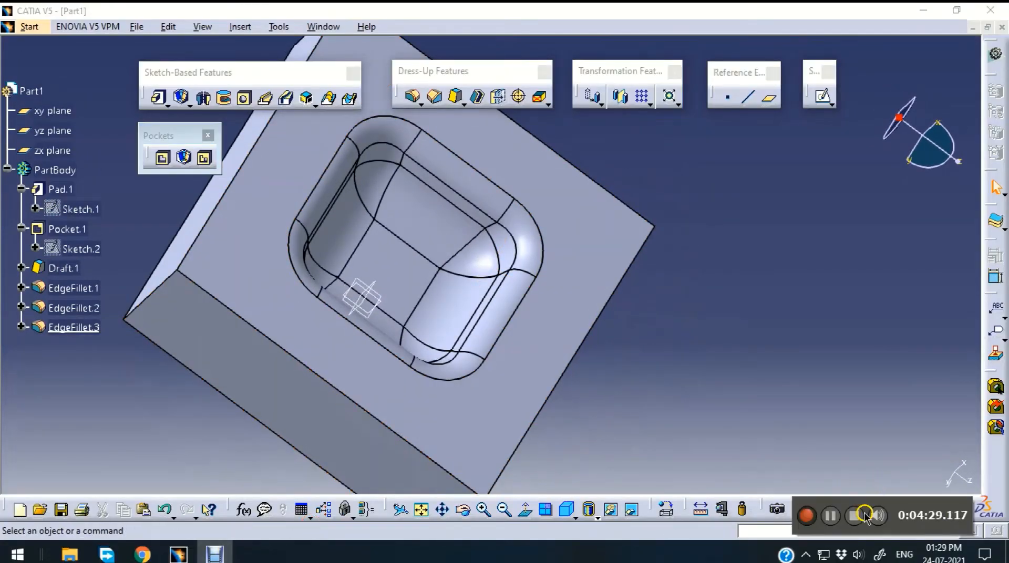
pyautogui.click(830, 517)
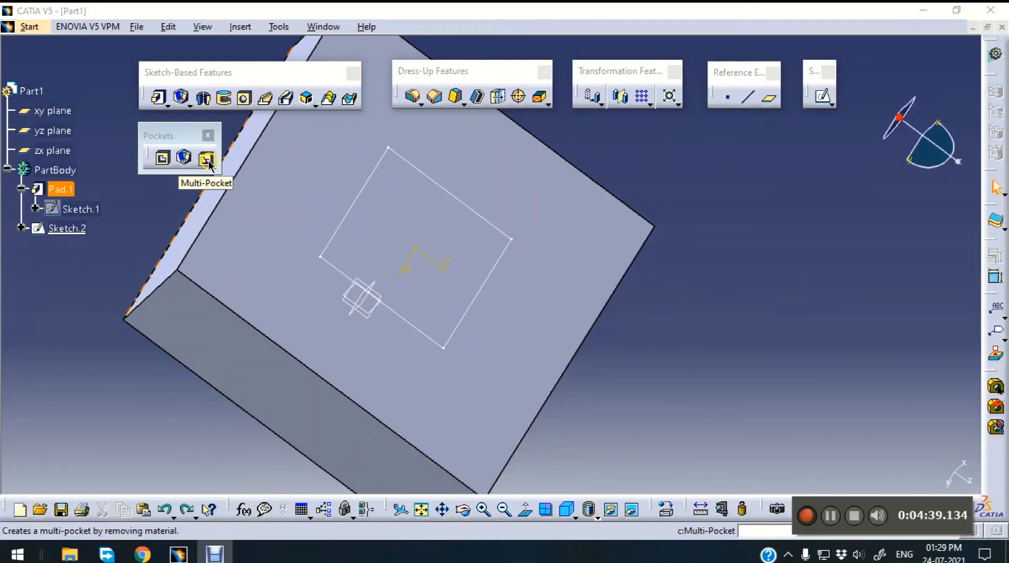
# Edit the square pocket sketch and draw a circle about 207 mm in diameter around the square, centred on the origin
pyautogui.click(208, 162)
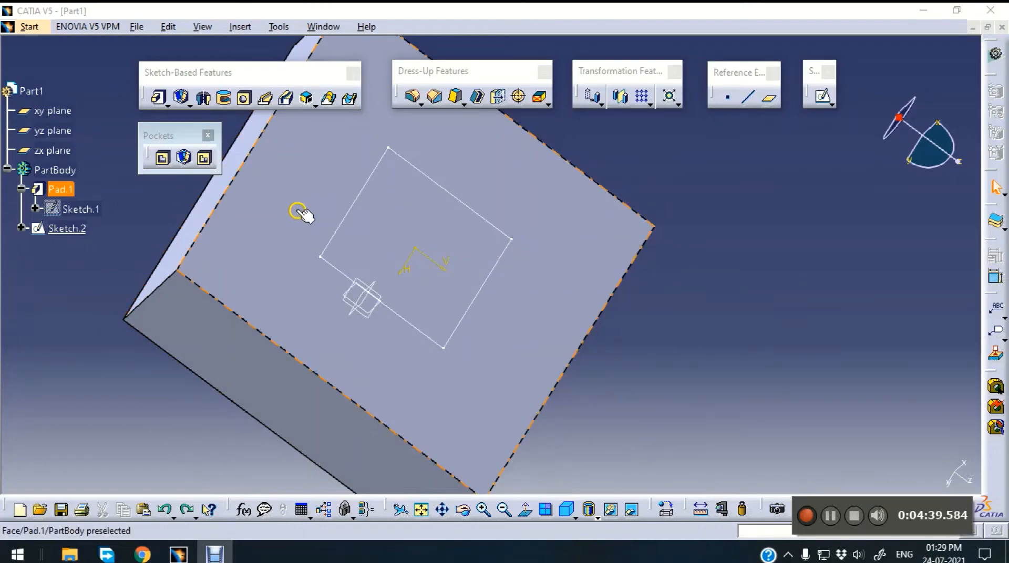
pyautogui.doubleClick(460, 198)
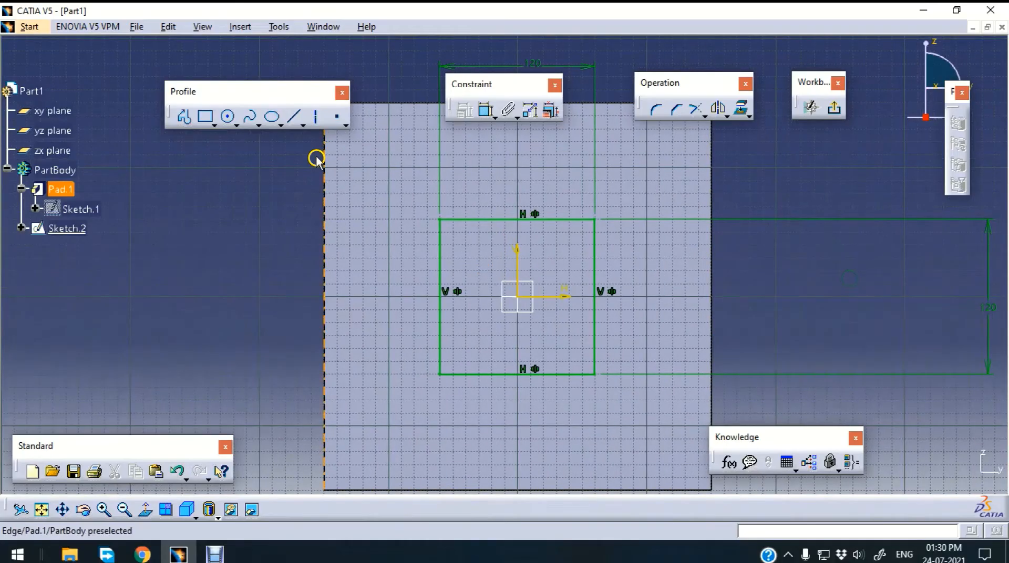
pyautogui.click(229, 117)
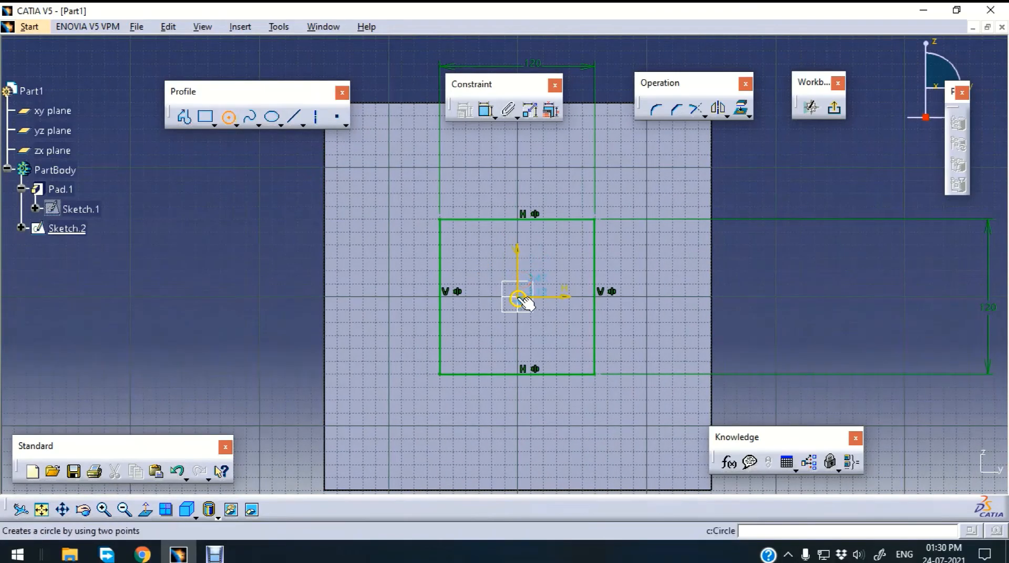
pyautogui.click(517, 297)
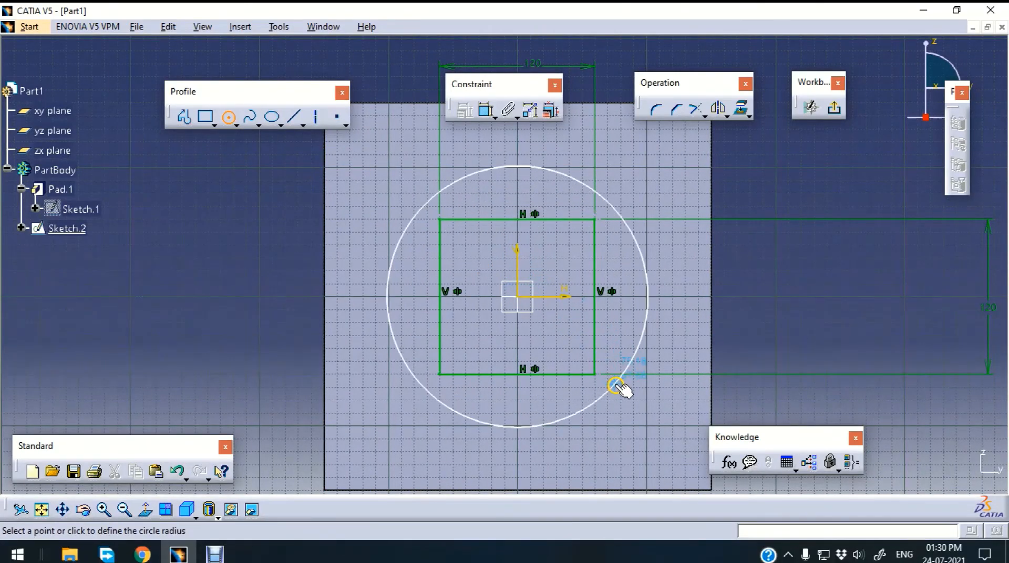
pyautogui.click(619, 388)
# Dimension the circle around the square, set its diameter to 200 mm and exit the sketch
pyautogui.click(486, 110)
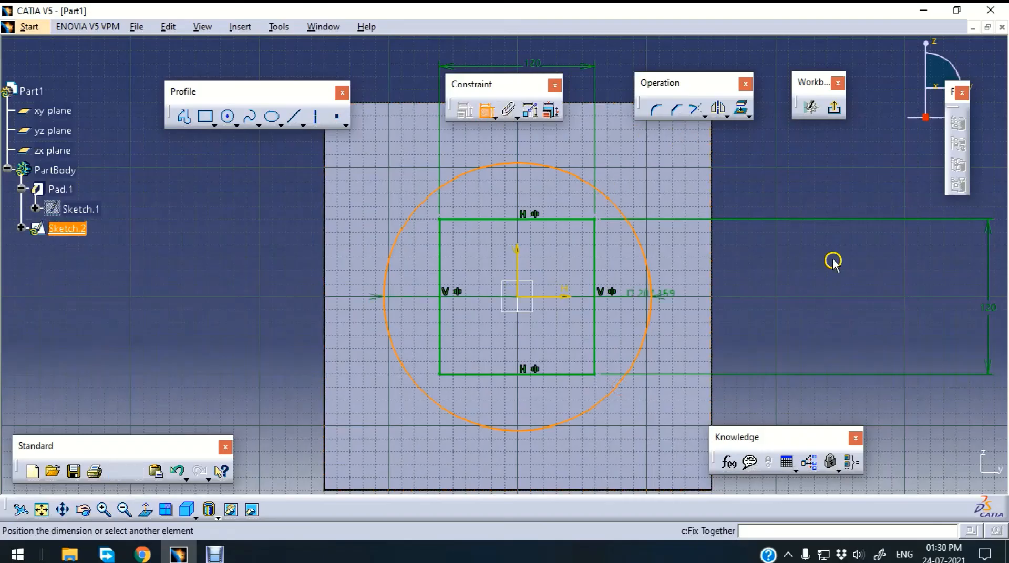
pyautogui.click(851, 270)
pyautogui.doubleClick(858, 267)
pyautogui.write('2')
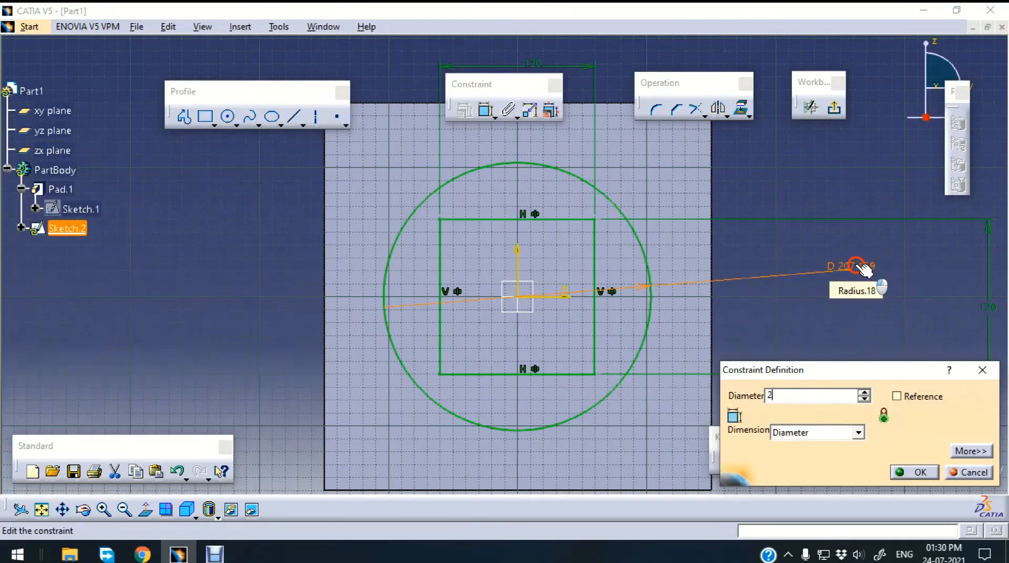
pyautogui.write('00')
pyautogui.press('Return')
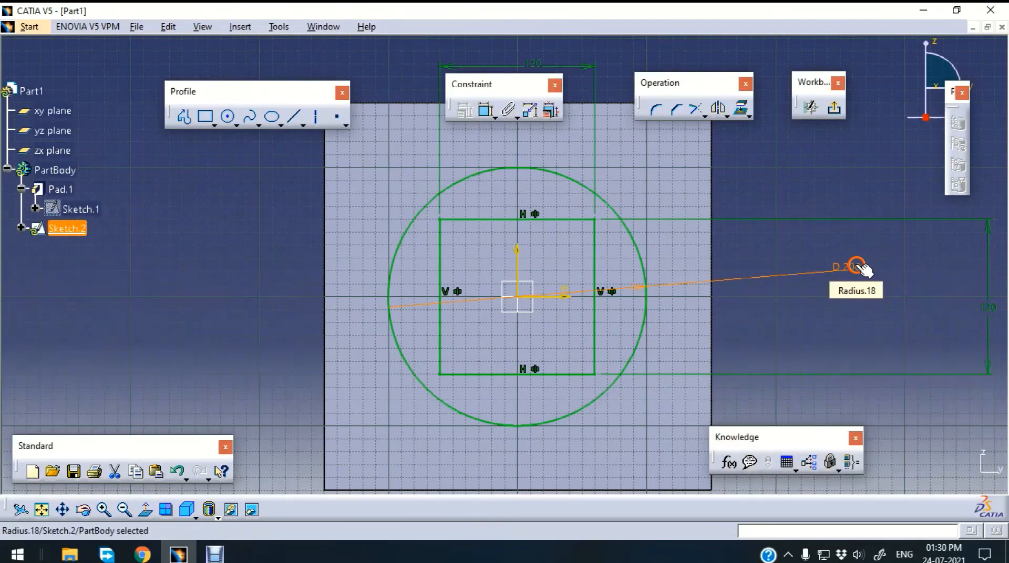
pyautogui.click(835, 108)
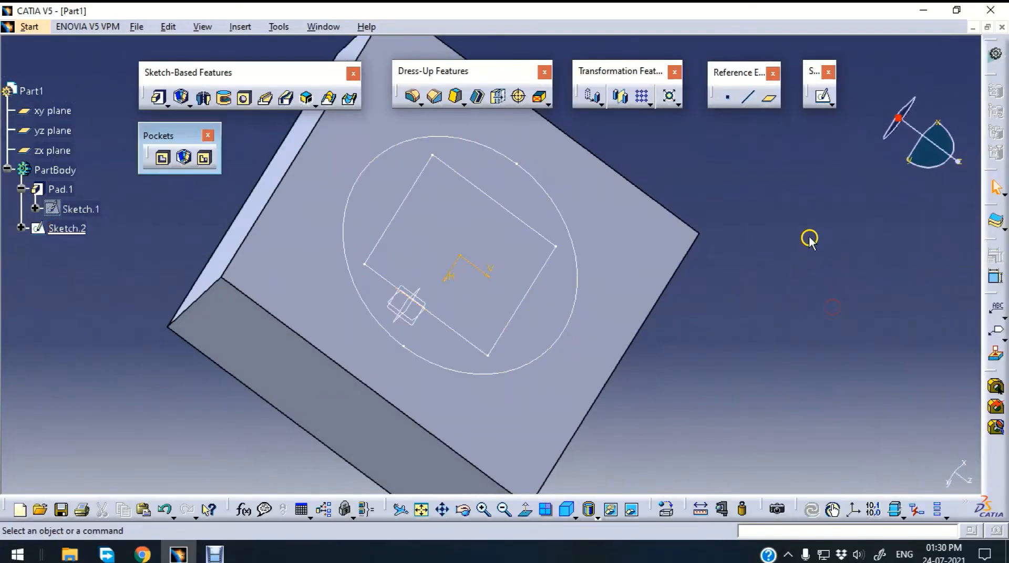
# Try an ordinary Pocket 50 mm deep on the square-and-circle sketch, preview it and cancel it
pyautogui.moveTo(827, 245); pyautogui.dragTo(869, 310, button='middle')
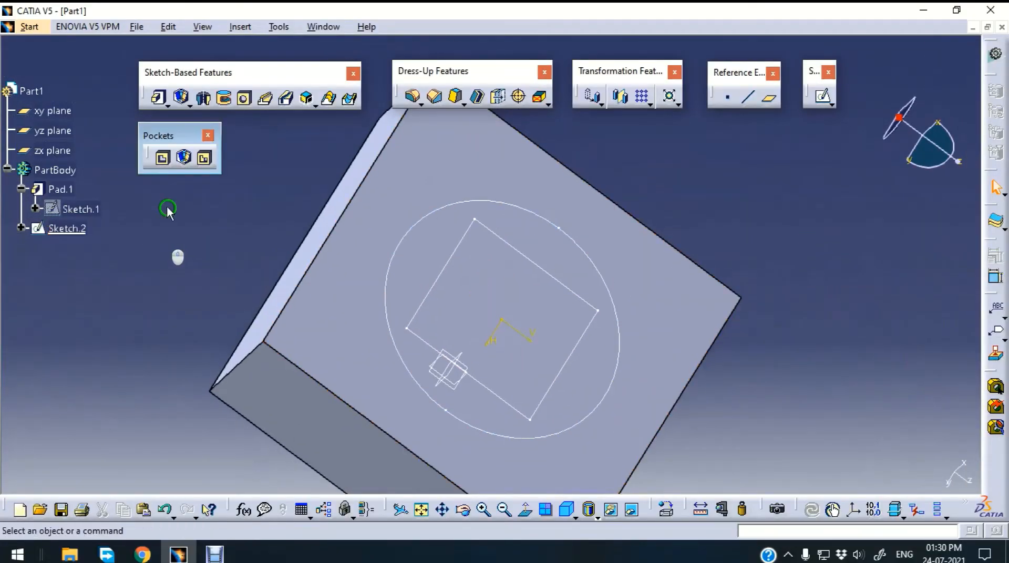
pyautogui.click(161, 162)
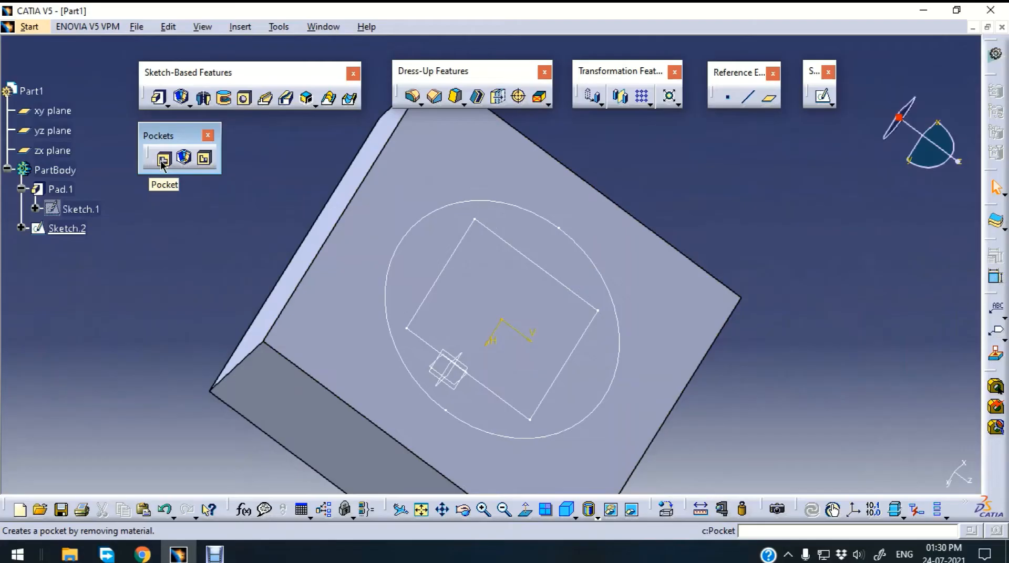
pyautogui.click(162, 162)
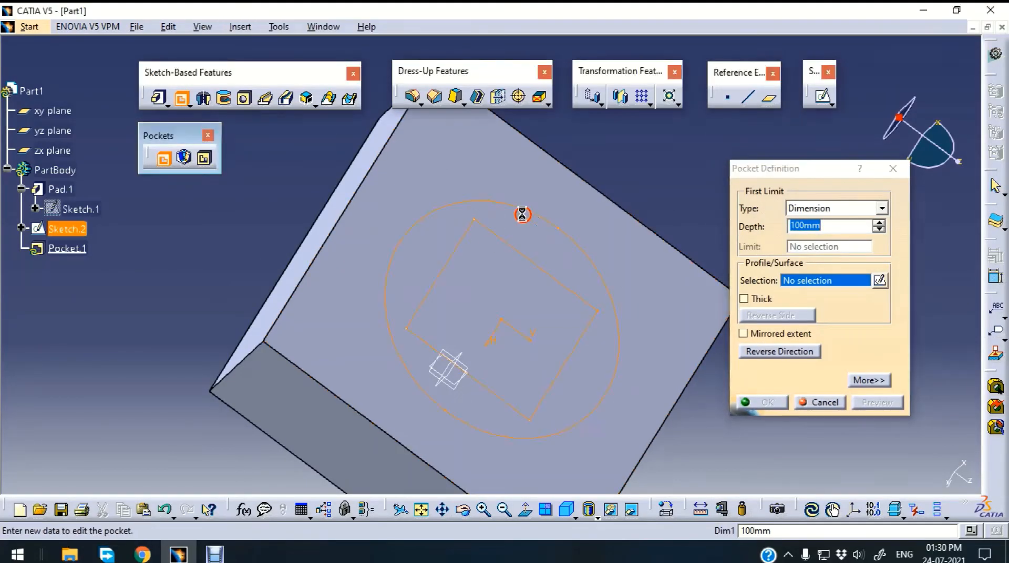
pyautogui.click(522, 215)
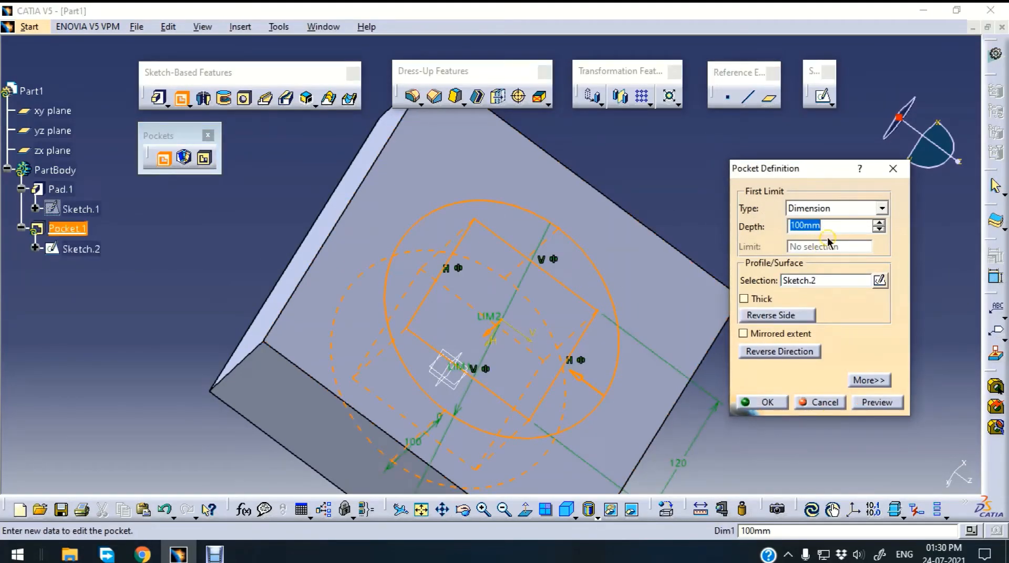
pyautogui.write('50')
pyautogui.click(887, 402)
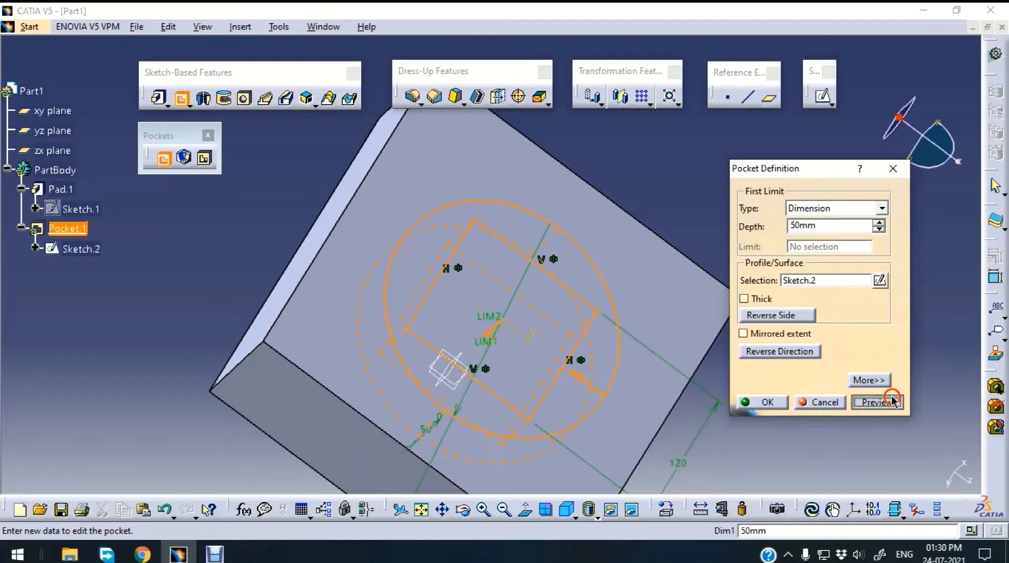
pyautogui.moveTo(664, 188); pyautogui.dragTo(589, 221, button='middle')
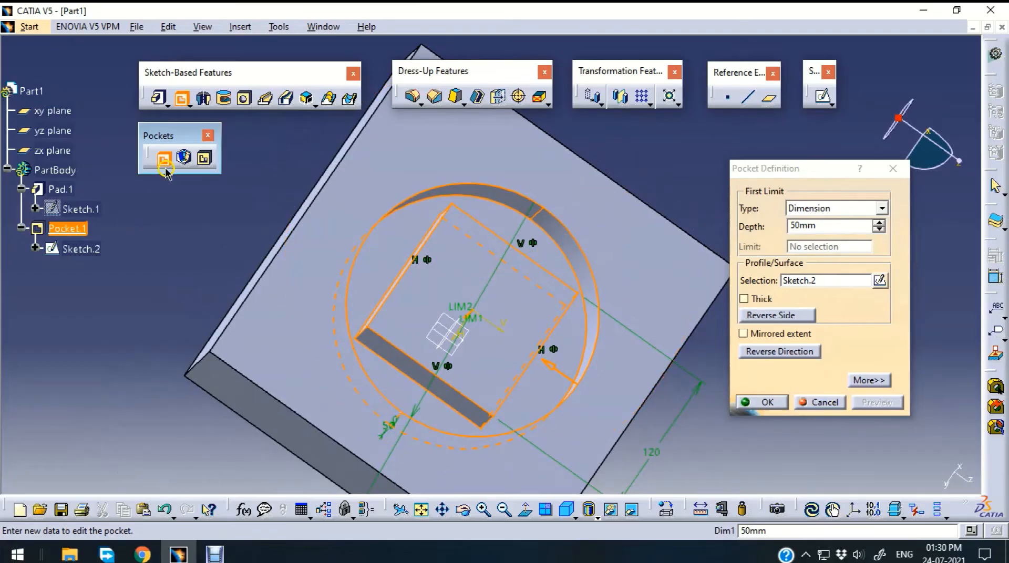
pyautogui.click(831, 403)
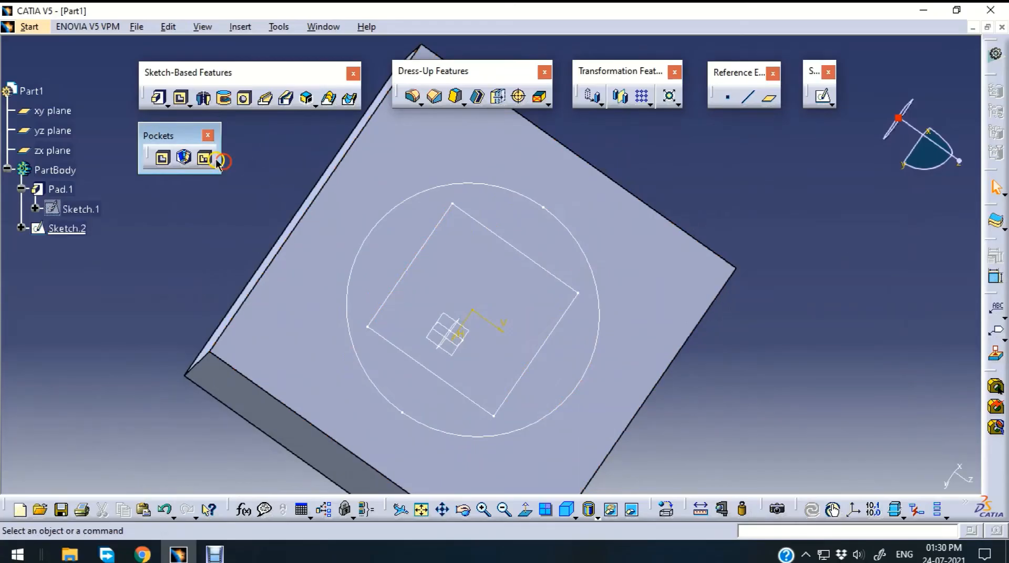
# Start a Multi-Pocket on the square-and-circle sketch, set the square domain's depth to 70 mm and preview it
pyautogui.click(205, 160)
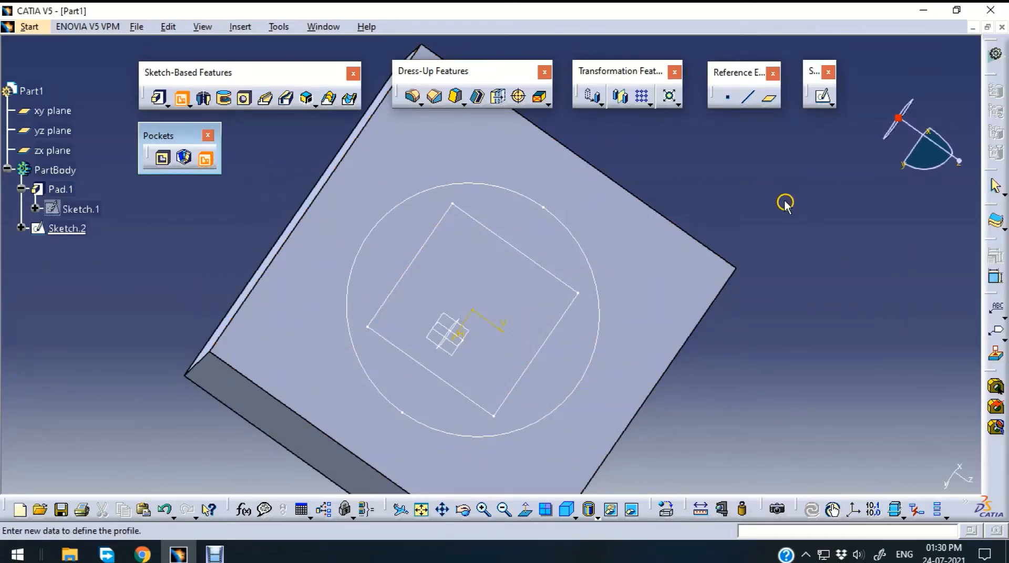
pyautogui.click(568, 225)
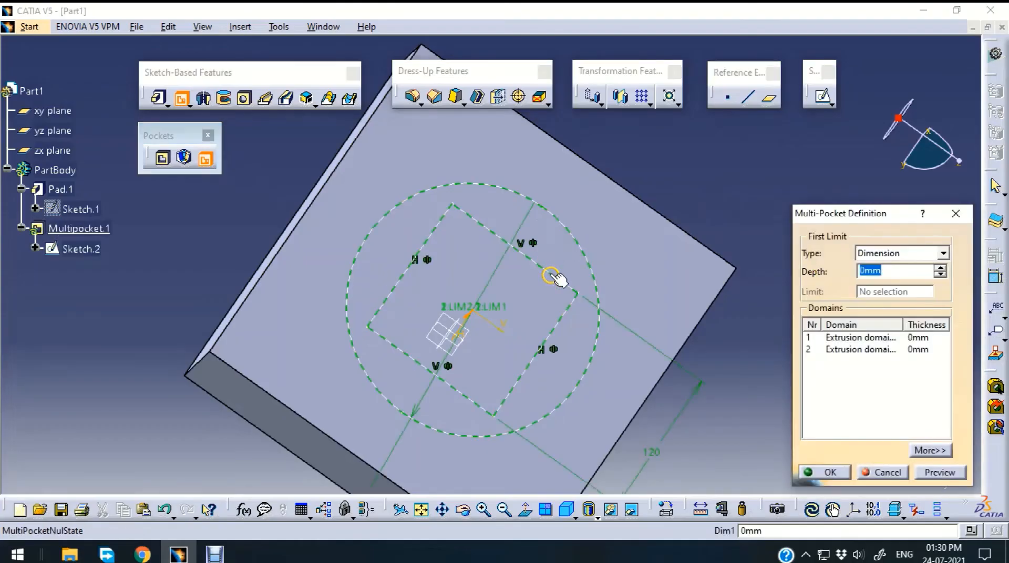
pyautogui.click(870, 336)
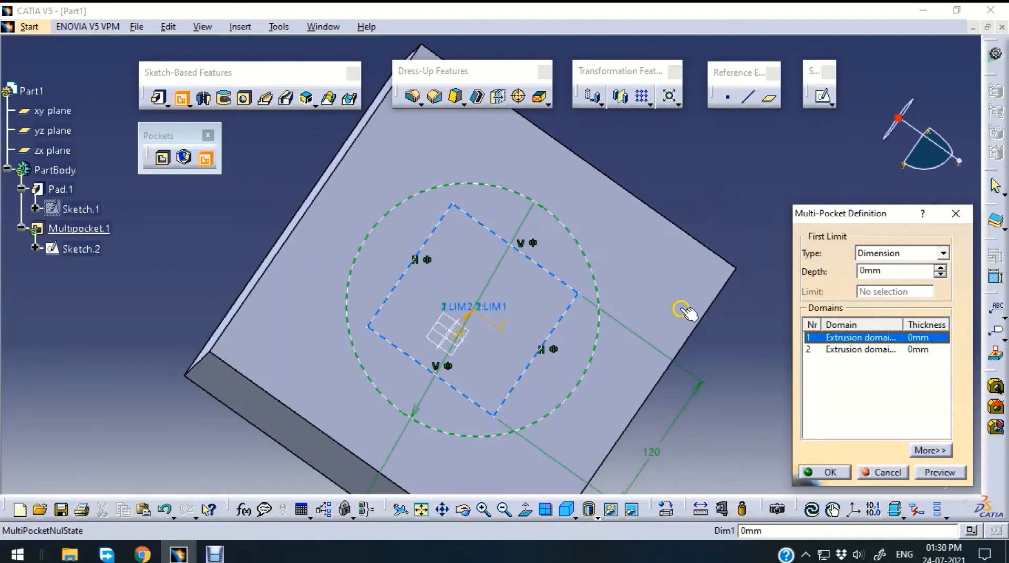
pyautogui.doubleClick(873, 277)
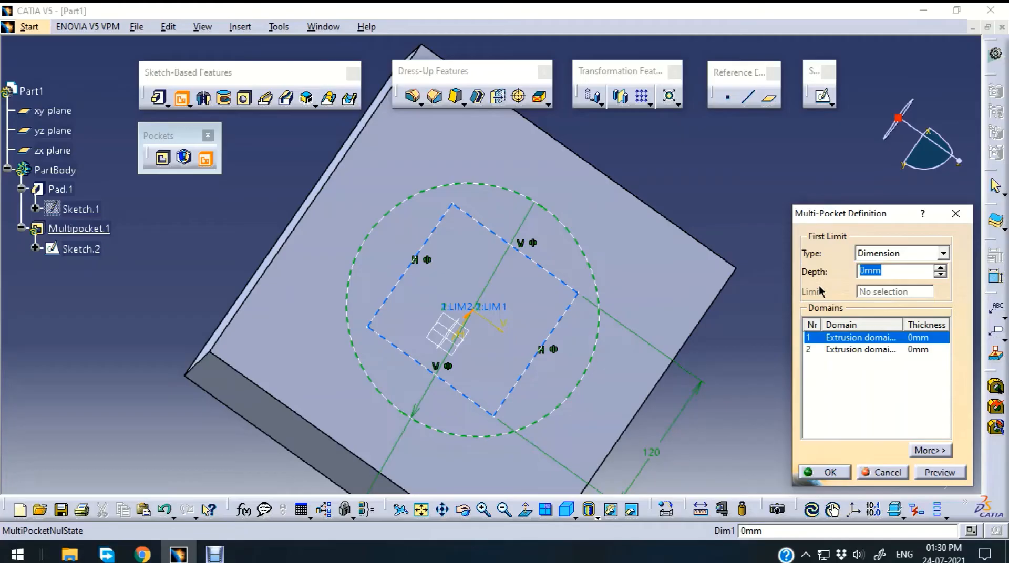
pyautogui.write('70')
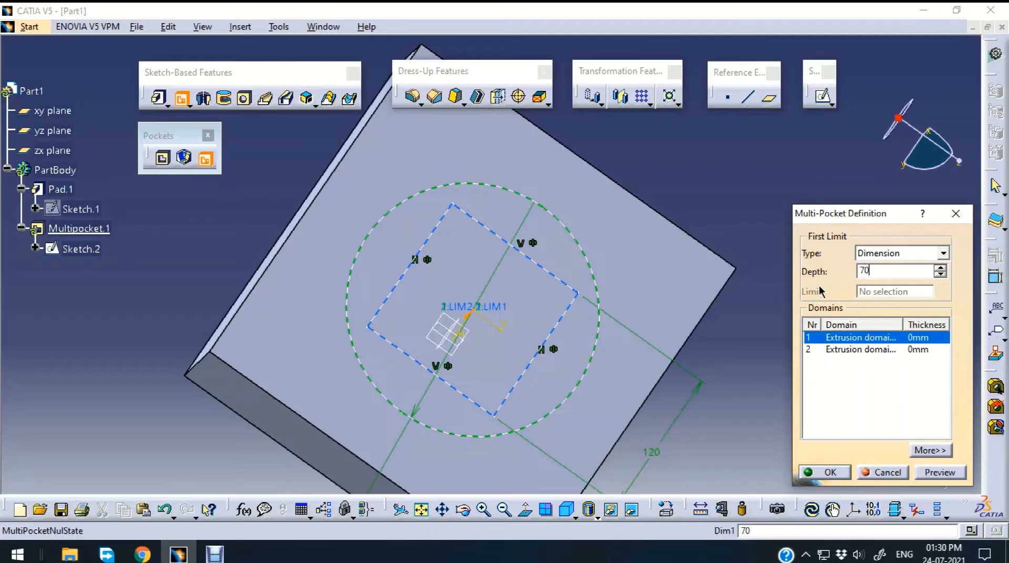
pyautogui.click(957, 474)
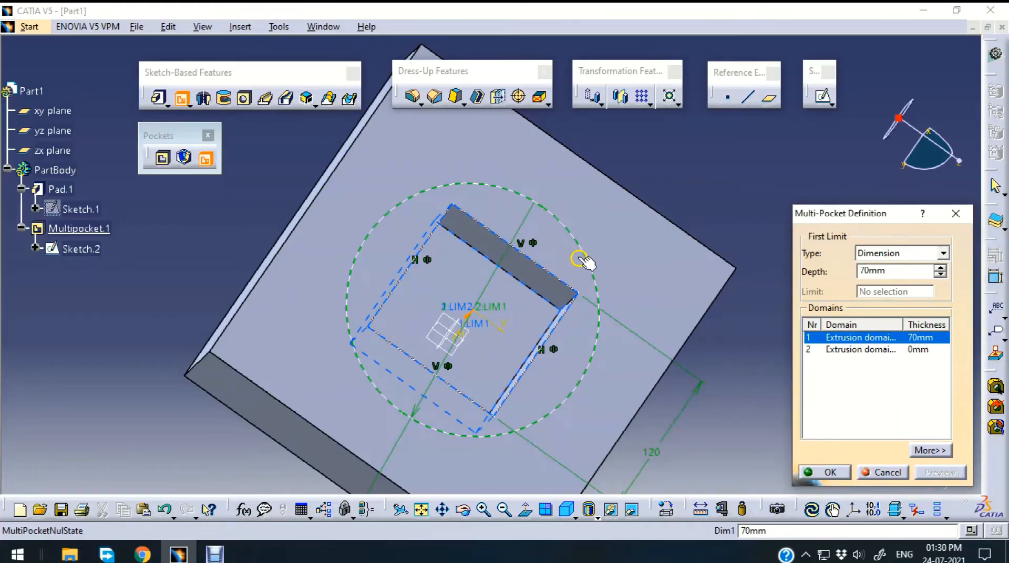
# Set the circular domain's depth to 50 mm, preview it and create the multi-pocket
pyautogui.click(883, 350)
pyautogui.doubleClick(885, 272)
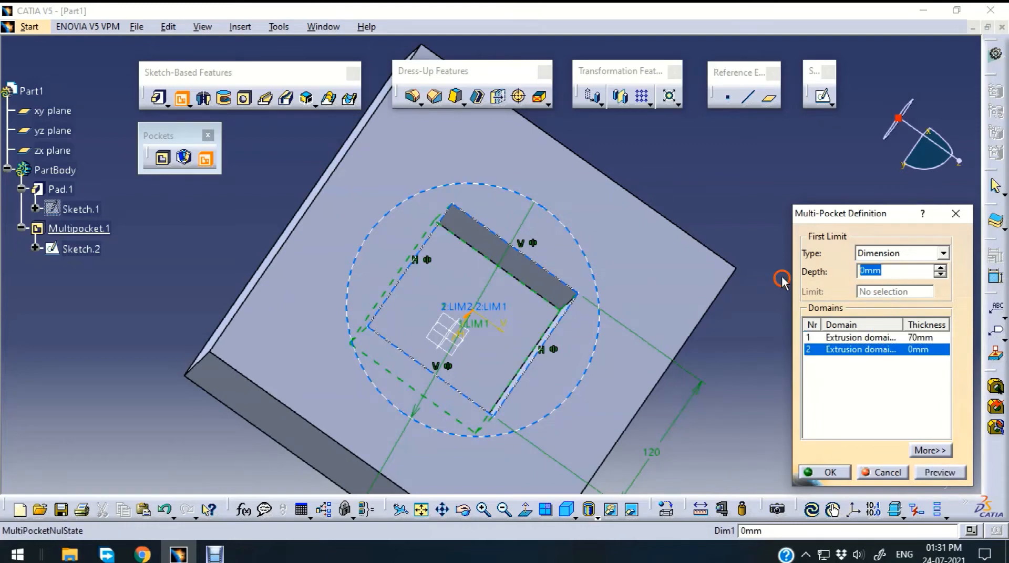
pyautogui.write('50')
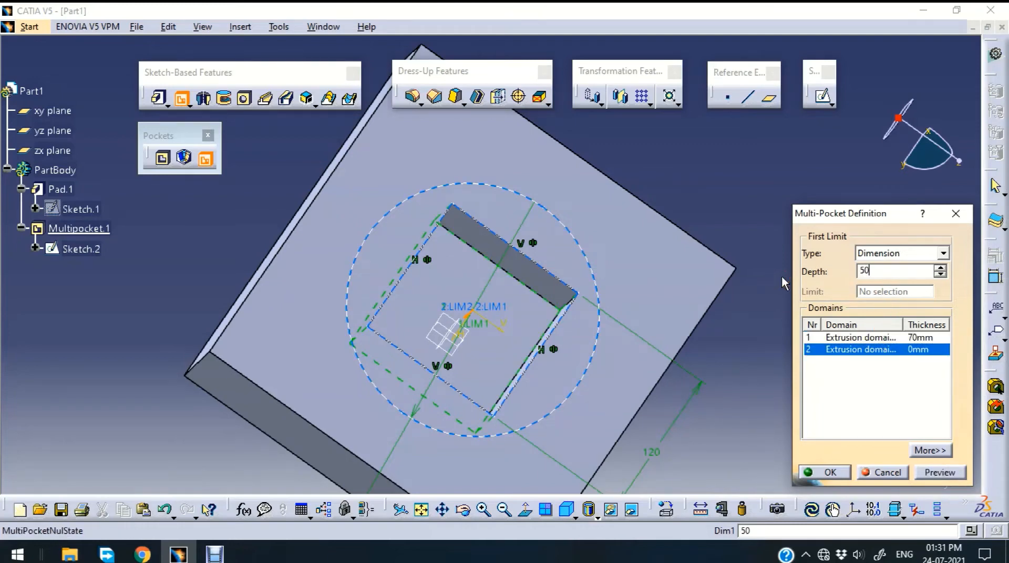
pyautogui.click(931, 473)
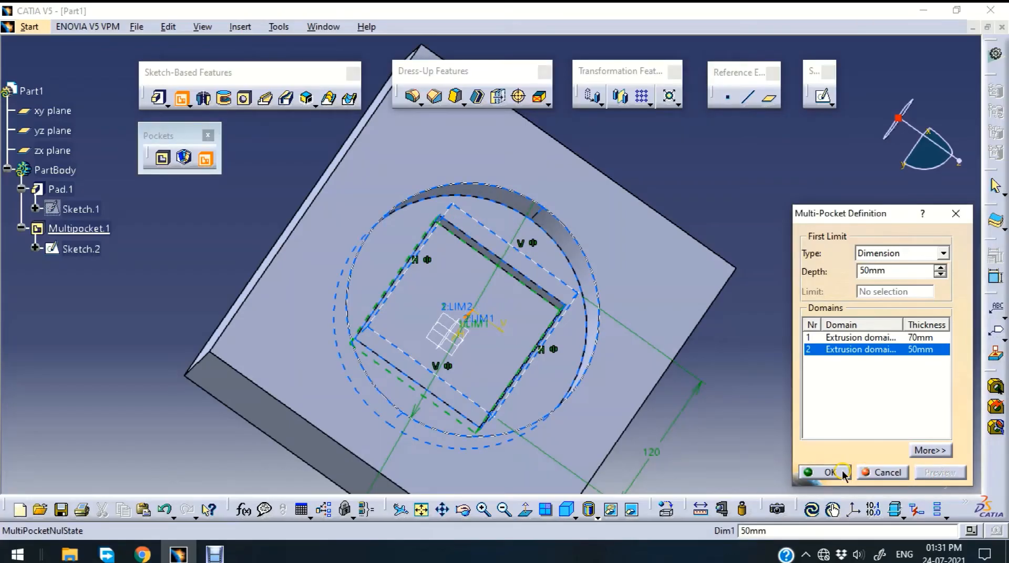
pyautogui.click(841, 472)
pyautogui.moveTo(834, 392); pyautogui.dragTo(563, 232, button='middle')
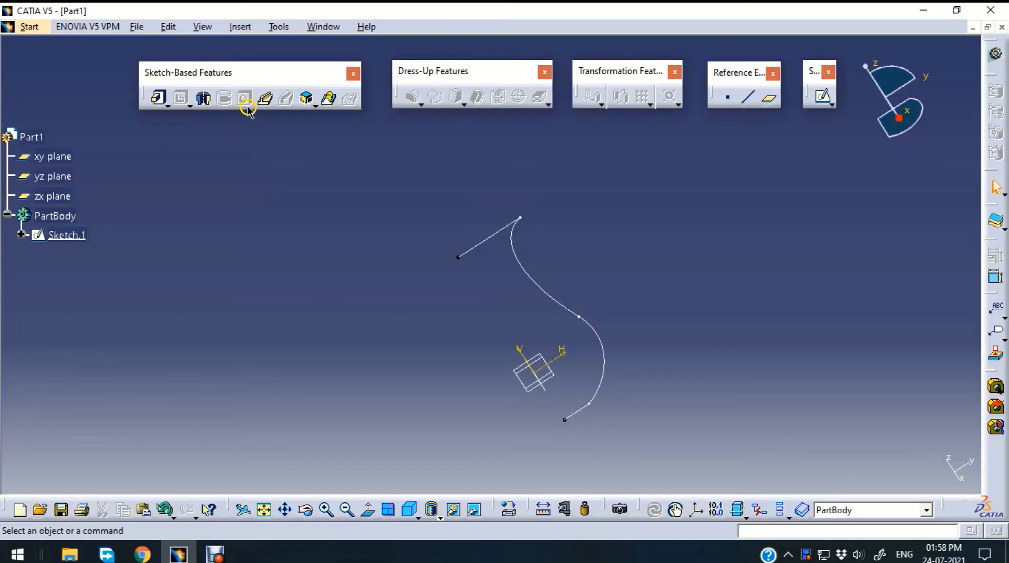
# Reopen the curved profile sketch and draw a vertical line along the V axis joining its two open ends
pyautogui.click(204, 103)
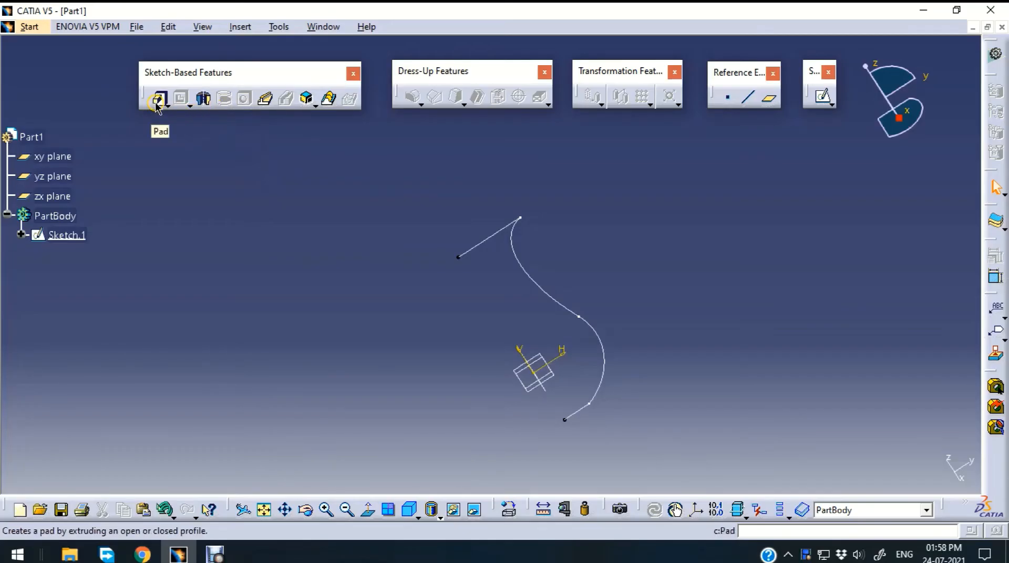
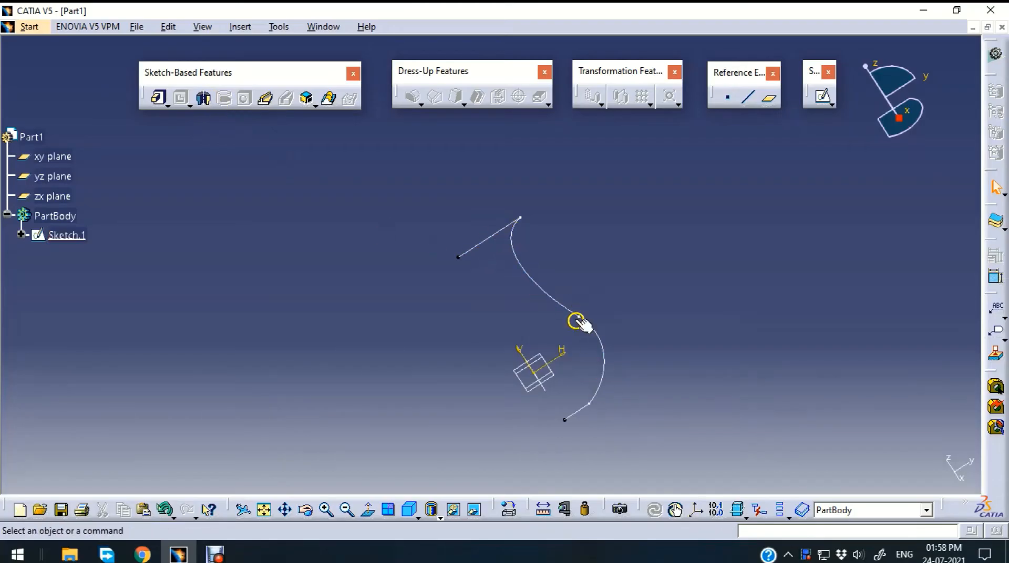
pyautogui.doubleClick(545, 290)
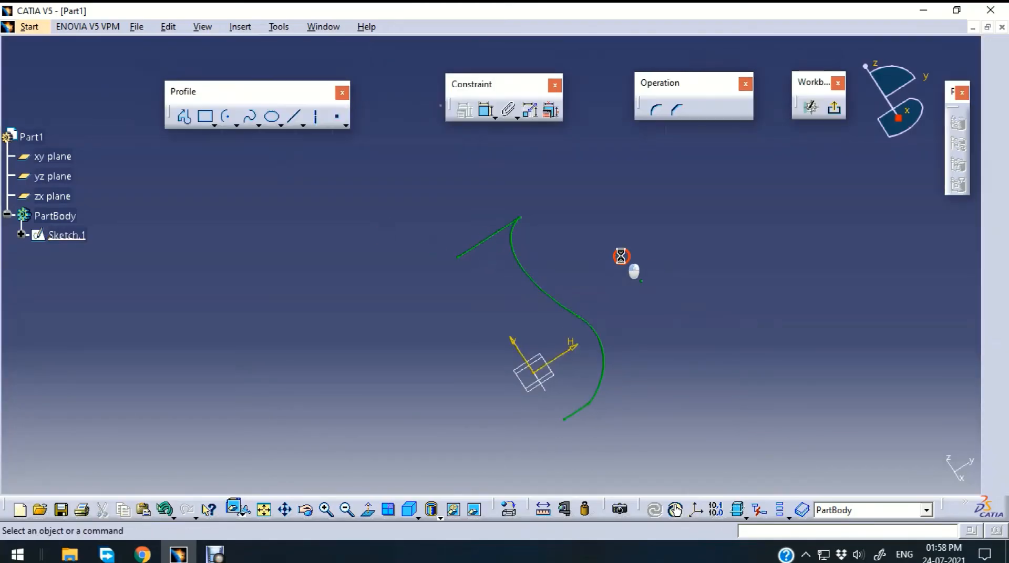
pyautogui.click(294, 116)
pyautogui.click(477, 180)
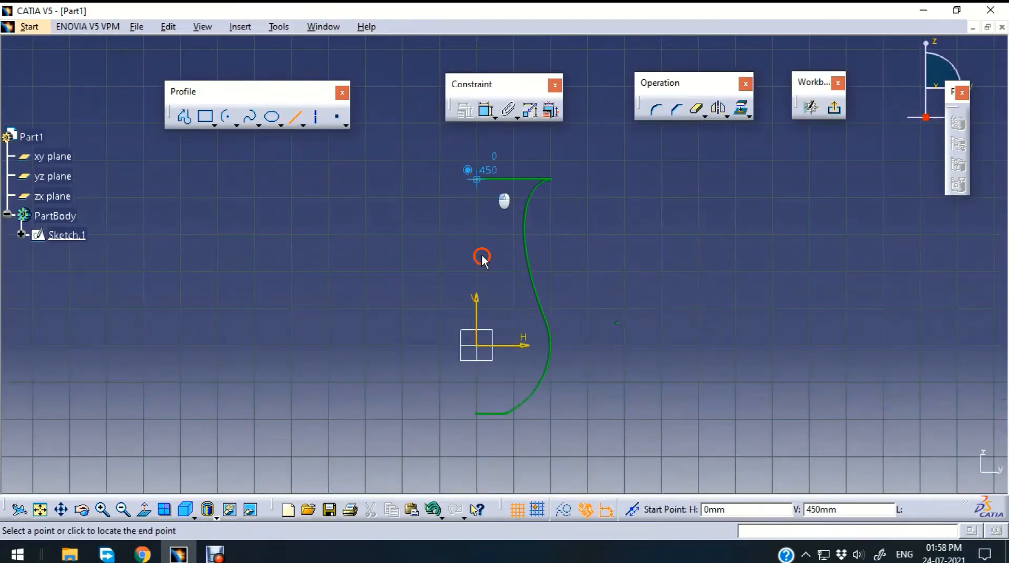
pyautogui.click(476, 414)
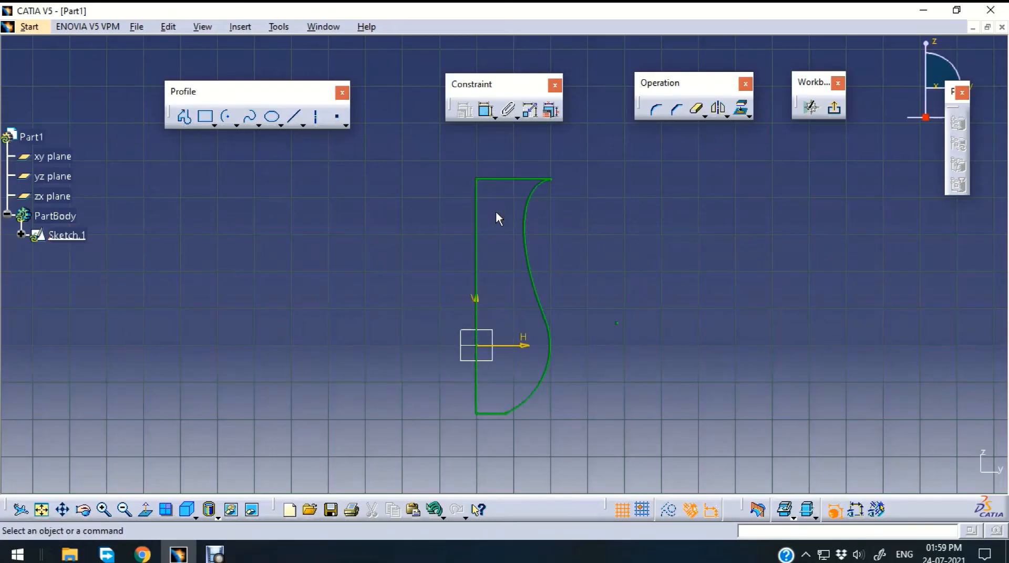
# Delete the vertical closing line from the curved profile and exit the sketch
pyautogui.click(518, 217)
pyautogui.click(497, 180)
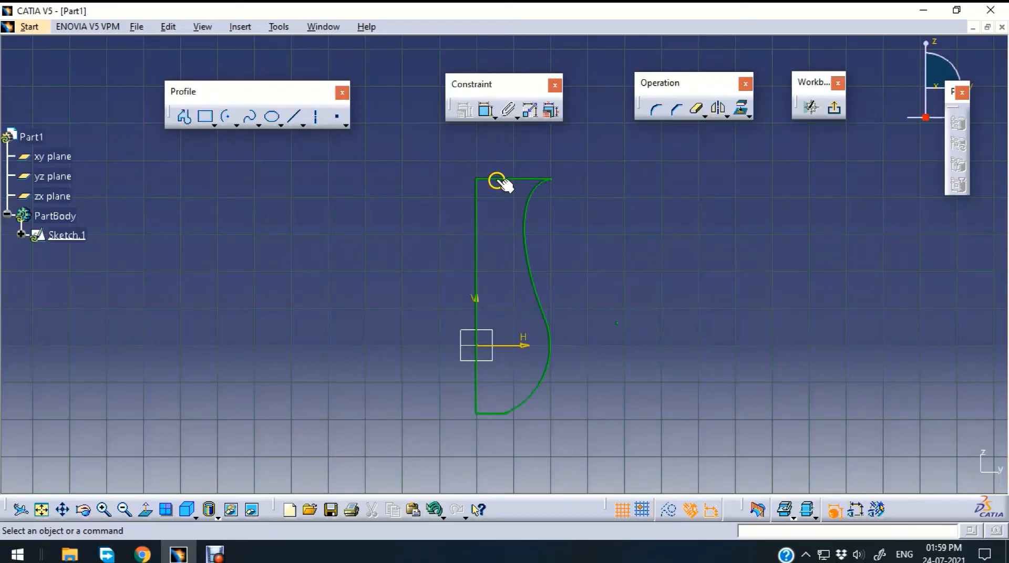
pyautogui.click(475, 202)
pyautogui.press('Delete')
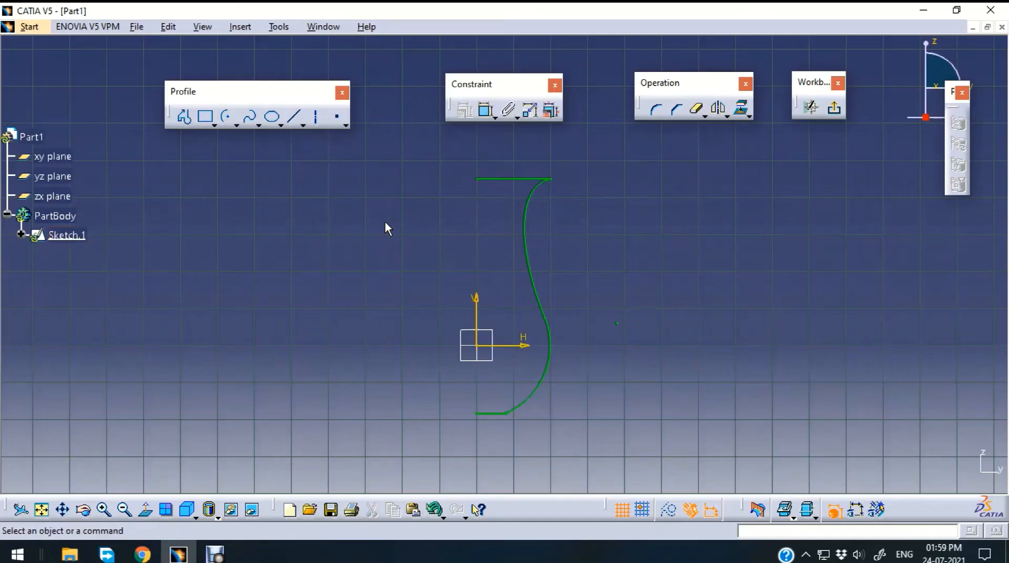
pyautogui.click(834, 109)
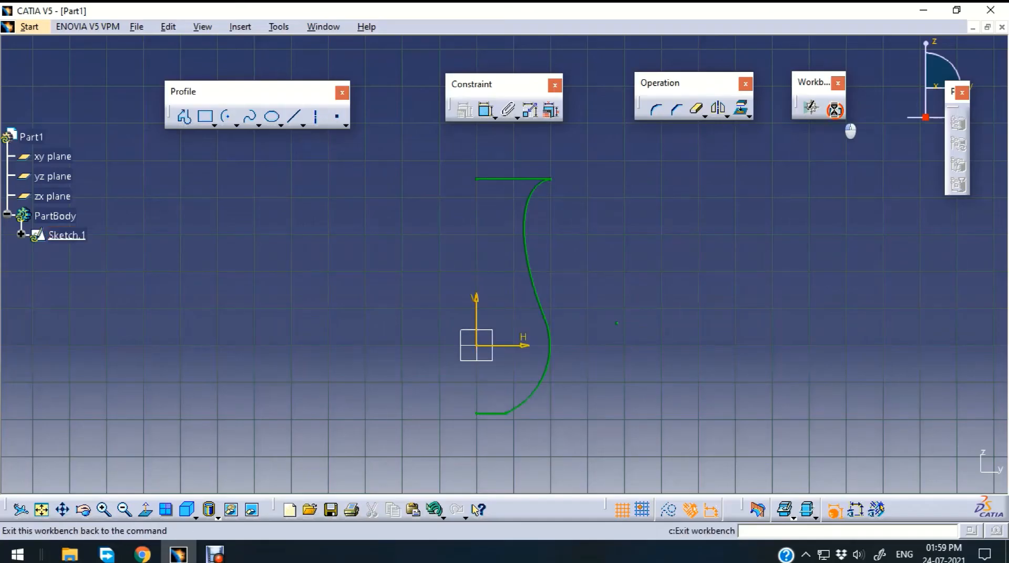
pyautogui.click(640, 237)
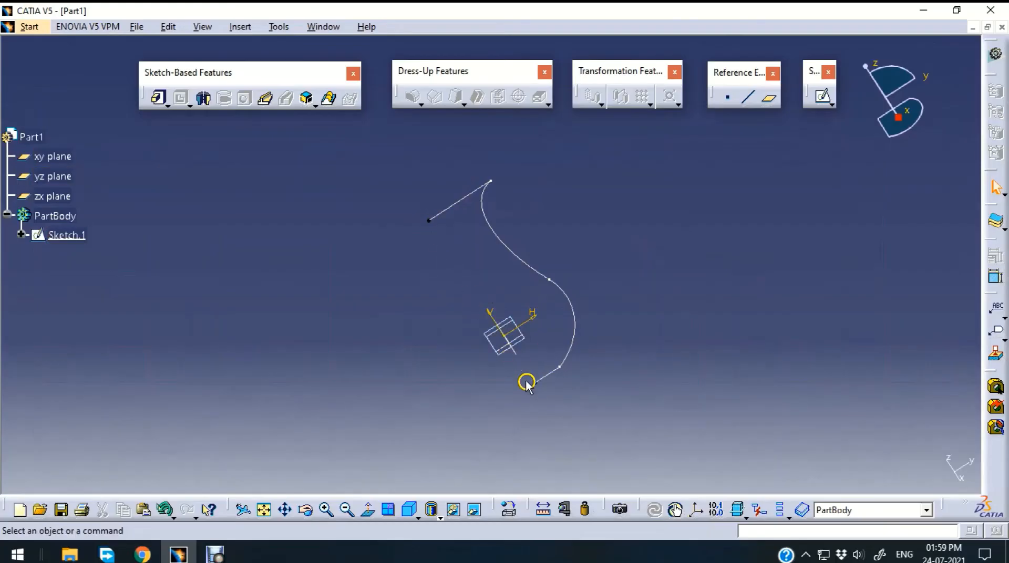
# Create a 360-degree Shaft from the open curved profile using the Z axis as rotation axis, previewing it first
pyautogui.click(204, 99)
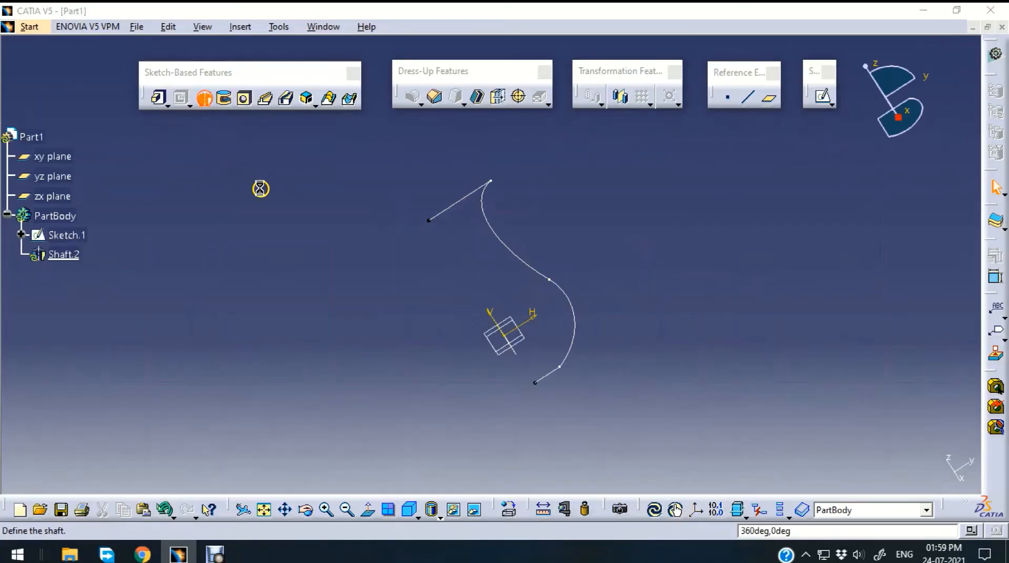
pyautogui.click(489, 226)
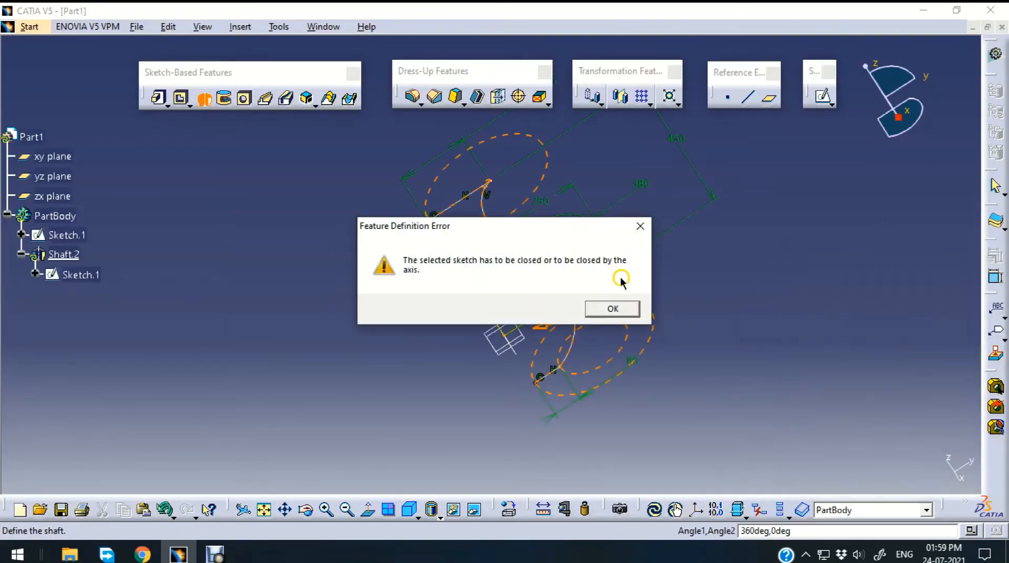
pyautogui.click(613, 309)
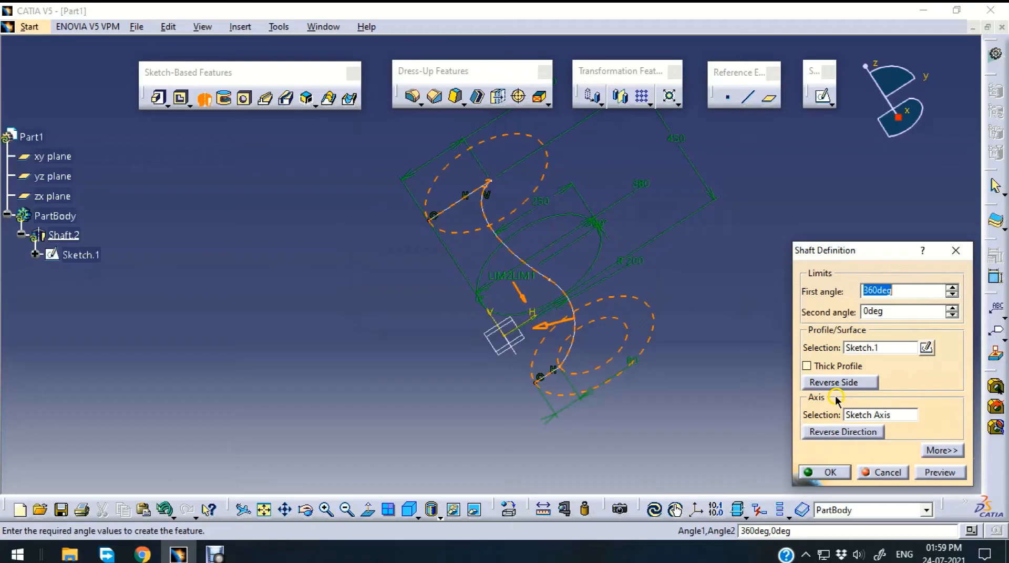
pyautogui.click(893, 416)
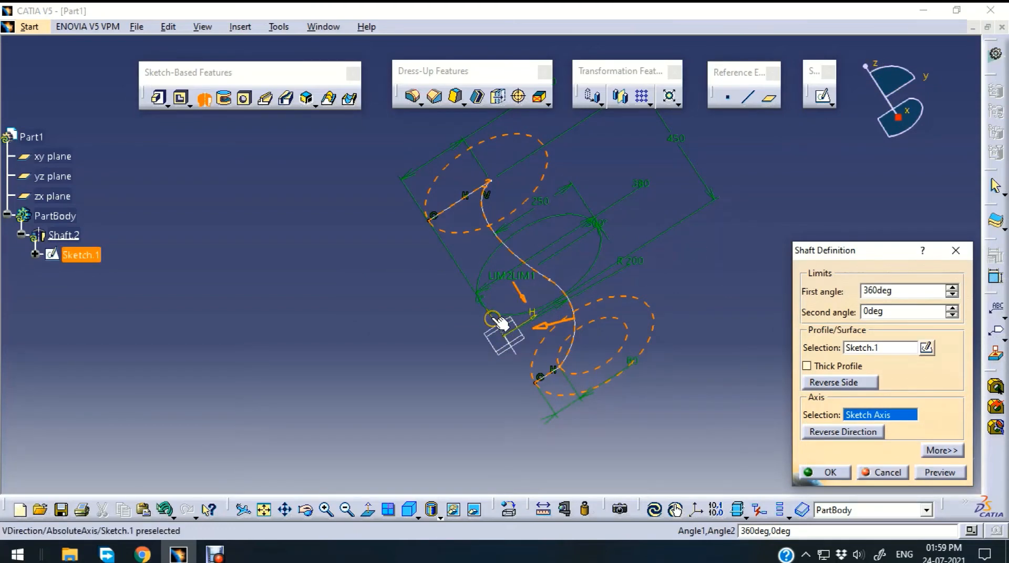
pyautogui.rightClick(874, 416)
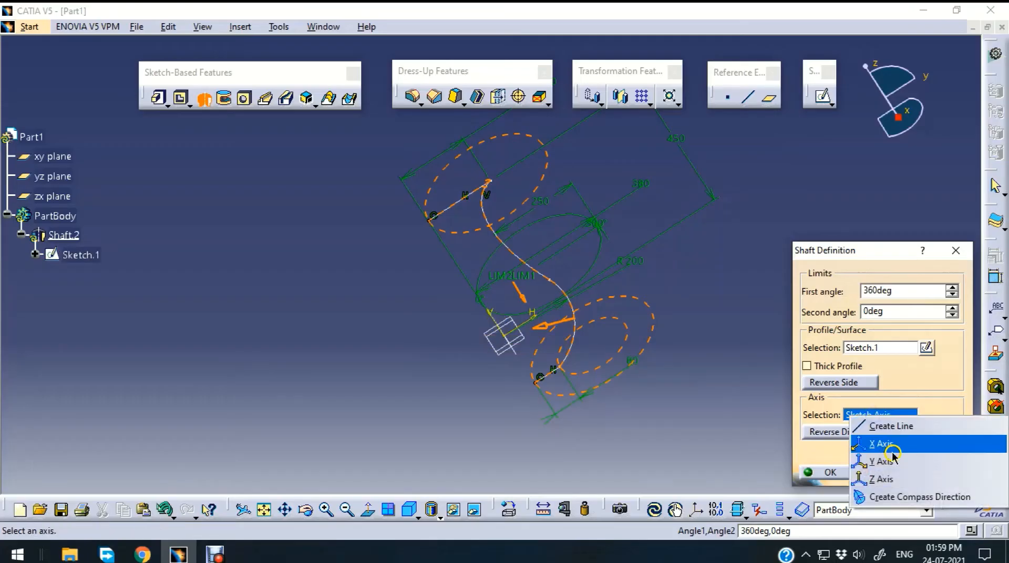
pyautogui.click(884, 480)
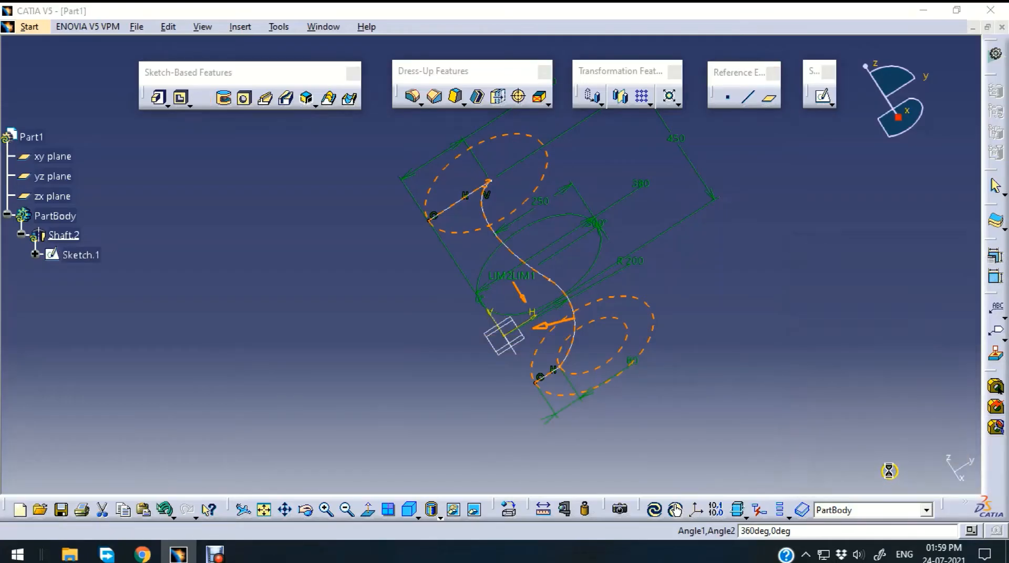
pyautogui.click(629, 309)
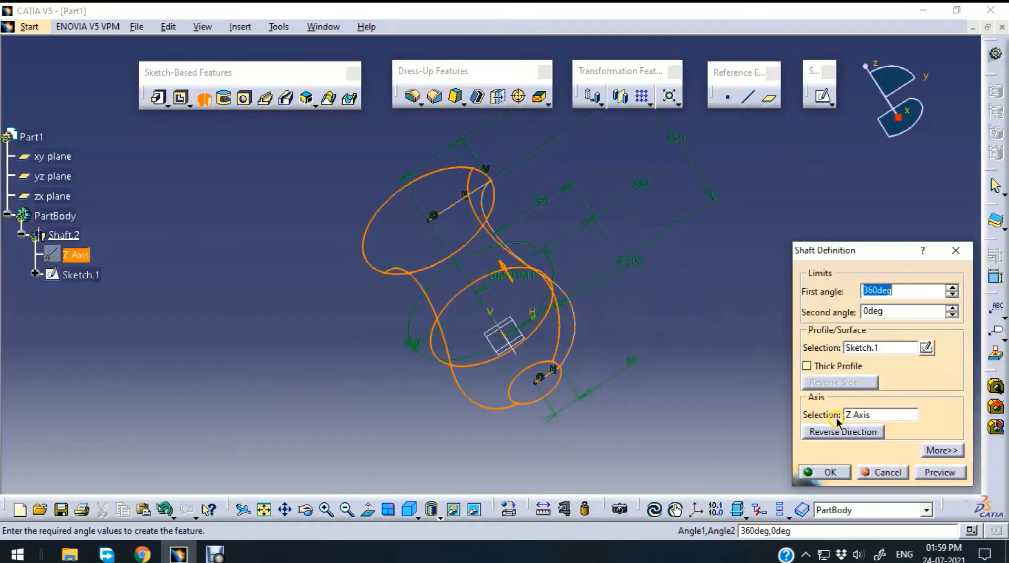
pyautogui.click(941, 472)
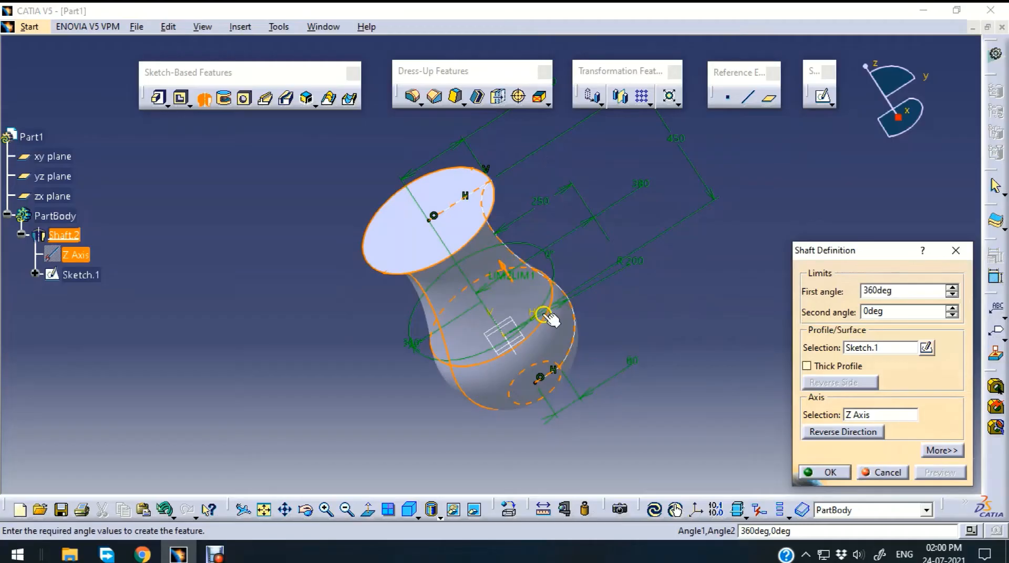
pyautogui.click(791, 473)
pyautogui.click(829, 472)
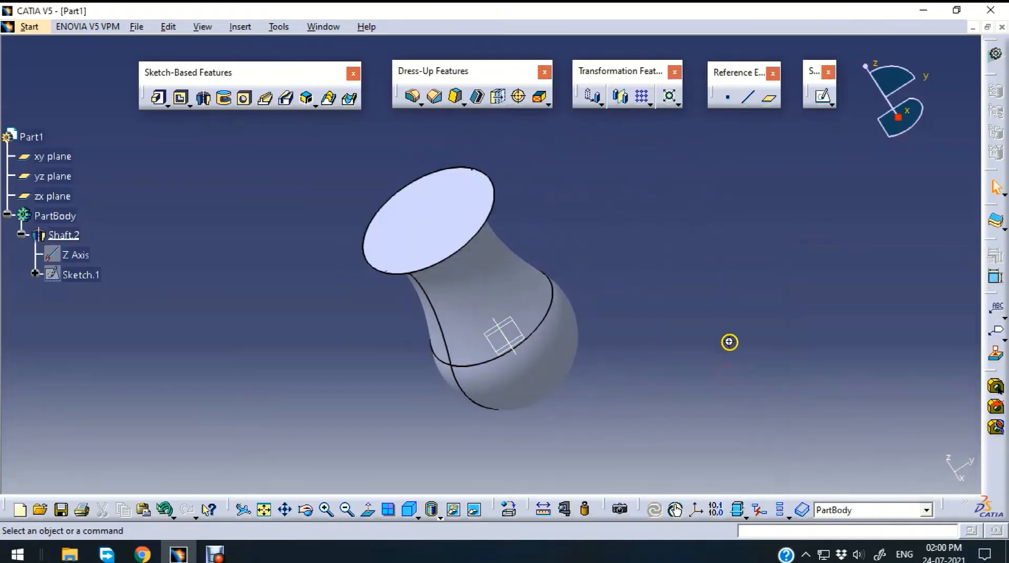
# Edit the vase shaft to use a thick profile with Thickness1 set to 10 mm, preview it and apply
pyautogui.moveTo(730, 343); pyautogui.dragTo(378, 237, button='middle')
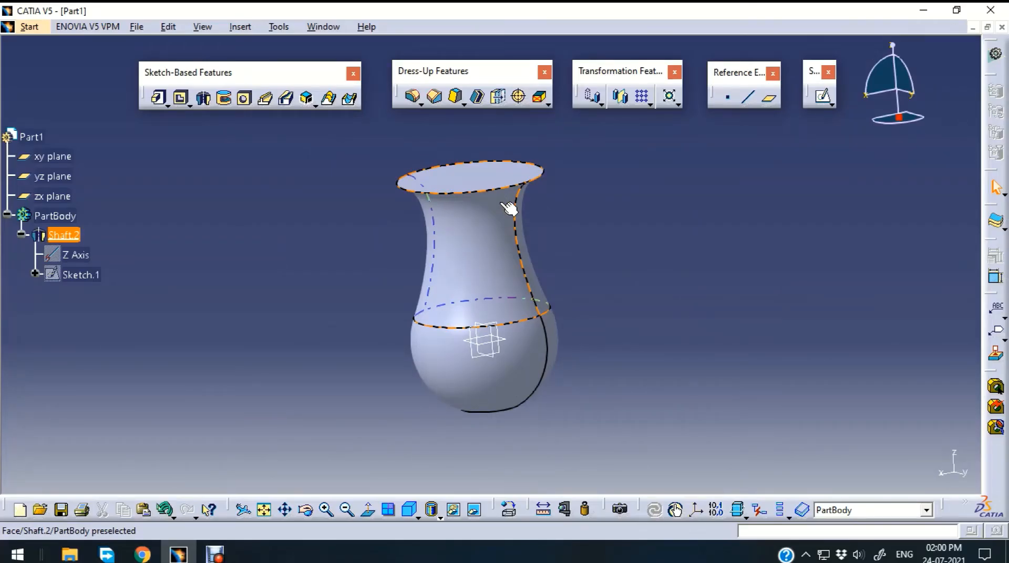
pyautogui.moveTo(633, 225); pyautogui.dragTo(615, 271, button='middle')
pyautogui.doubleClick(480, 300)
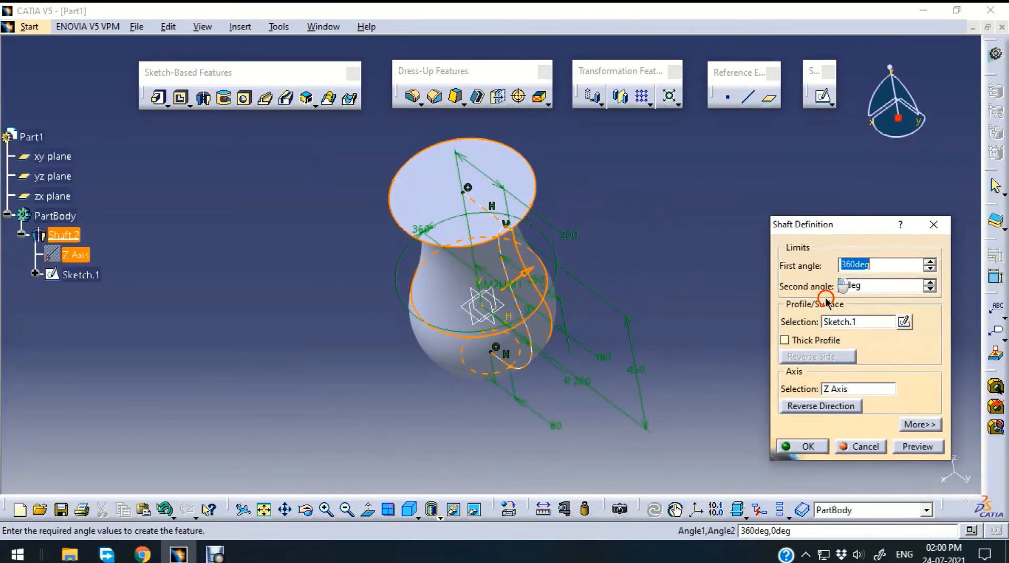
pyautogui.click(785, 341)
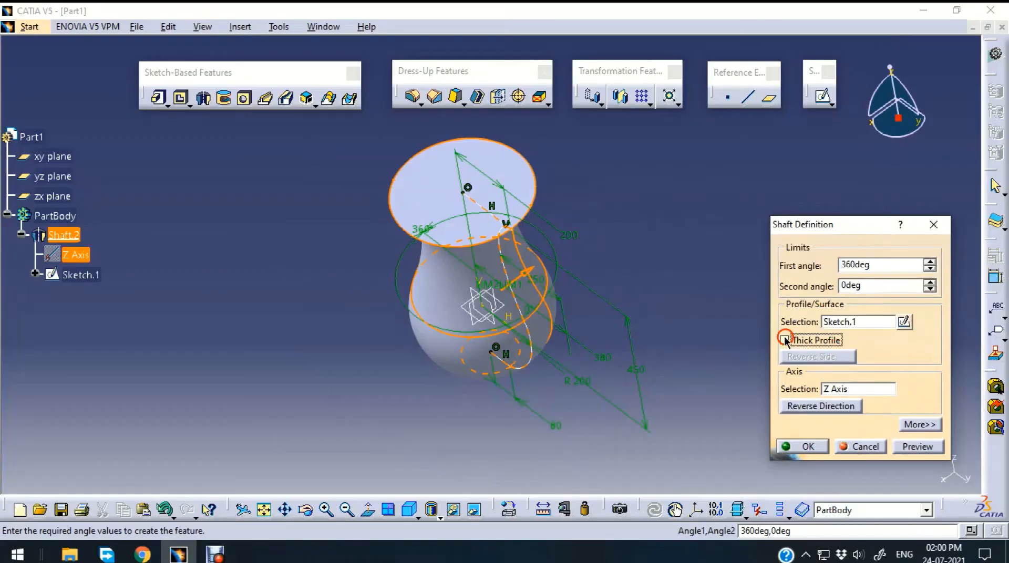
pyautogui.click(919, 264)
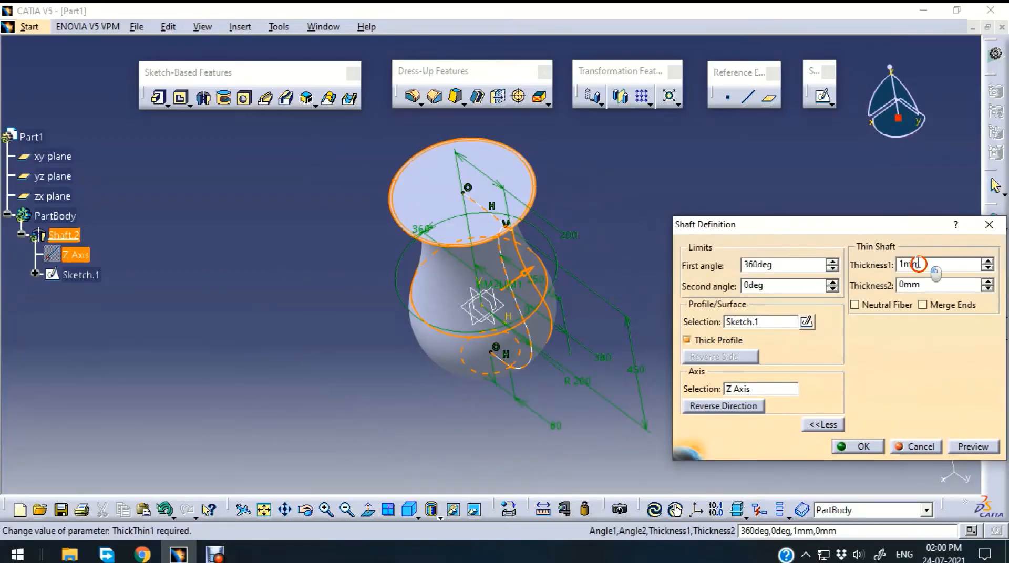
pyautogui.write('0')
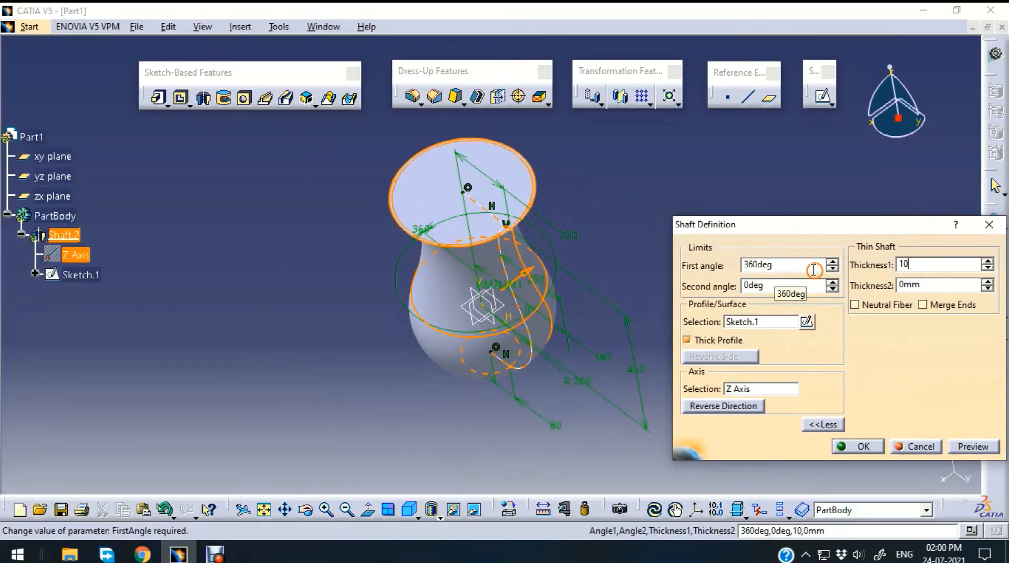
pyautogui.click(973, 446)
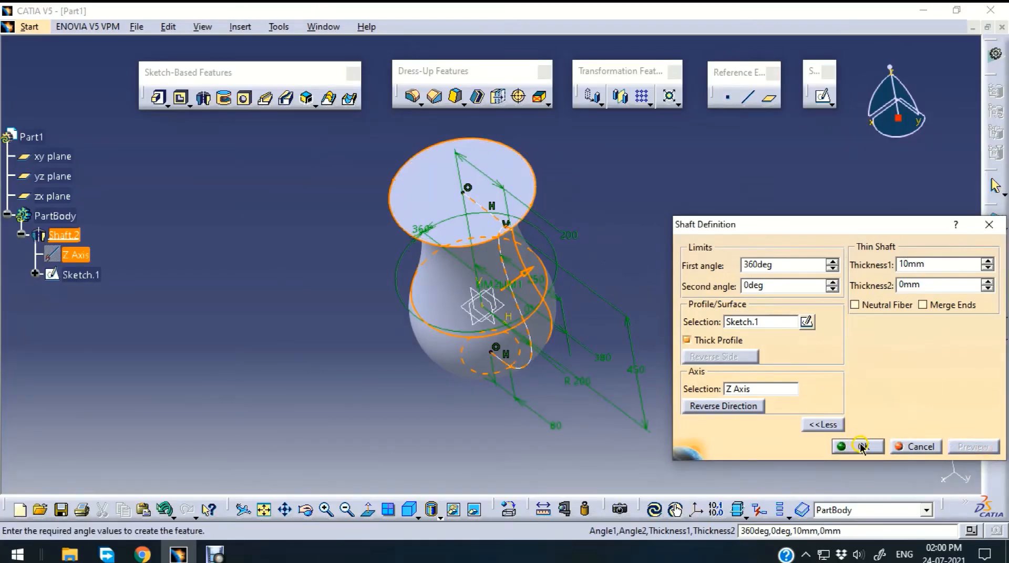
pyautogui.click(861, 447)
# Examine the vase's inner and outer walls in wireframe display, and return to the shaded view with edges
pyautogui.moveTo(701, 292); pyautogui.dragTo(606, 273, button='middle')
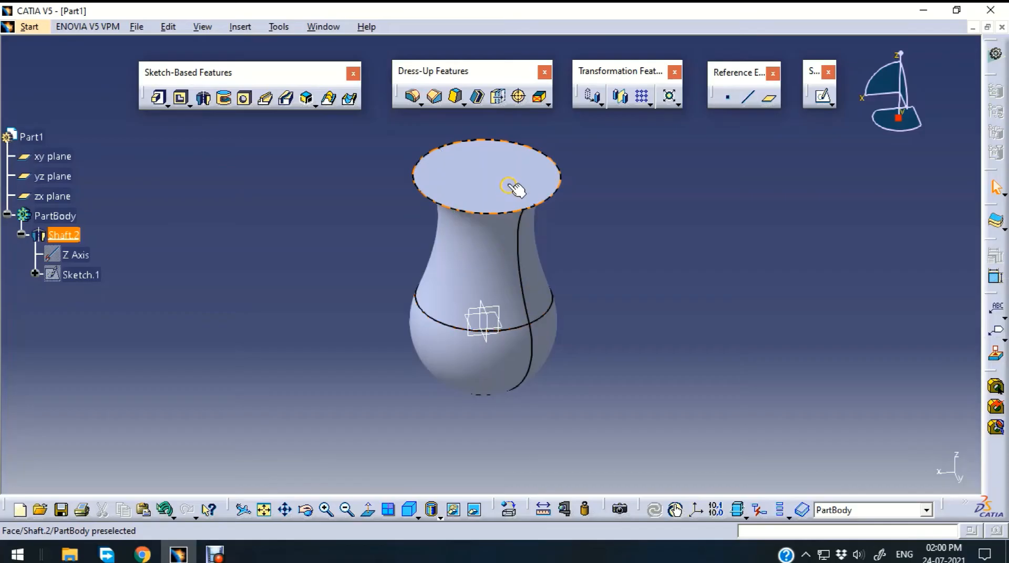
pyautogui.click(440, 518)
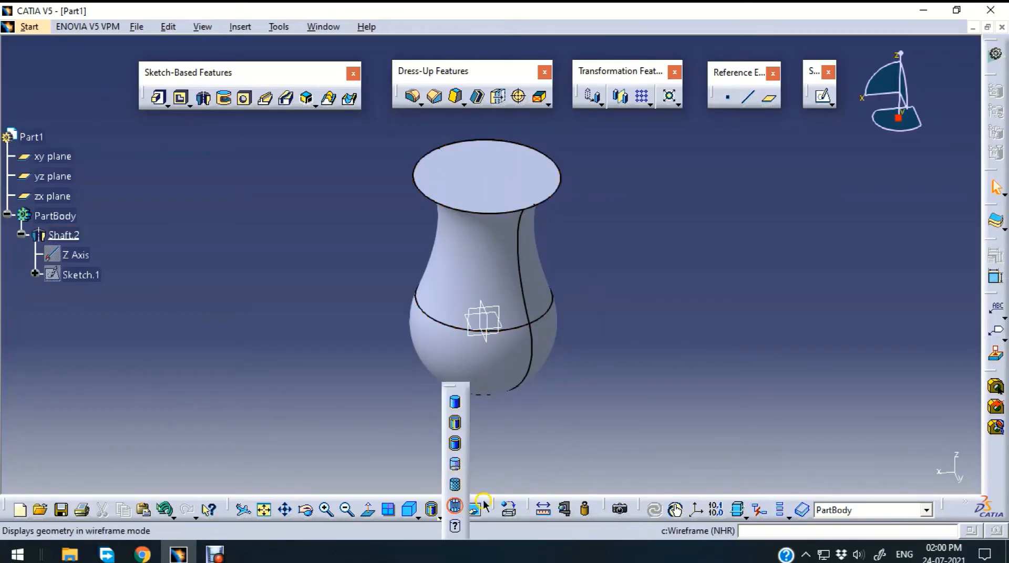
pyautogui.click(456, 506)
pyautogui.moveTo(604, 261); pyautogui.dragTo(554, 275, button='middle')
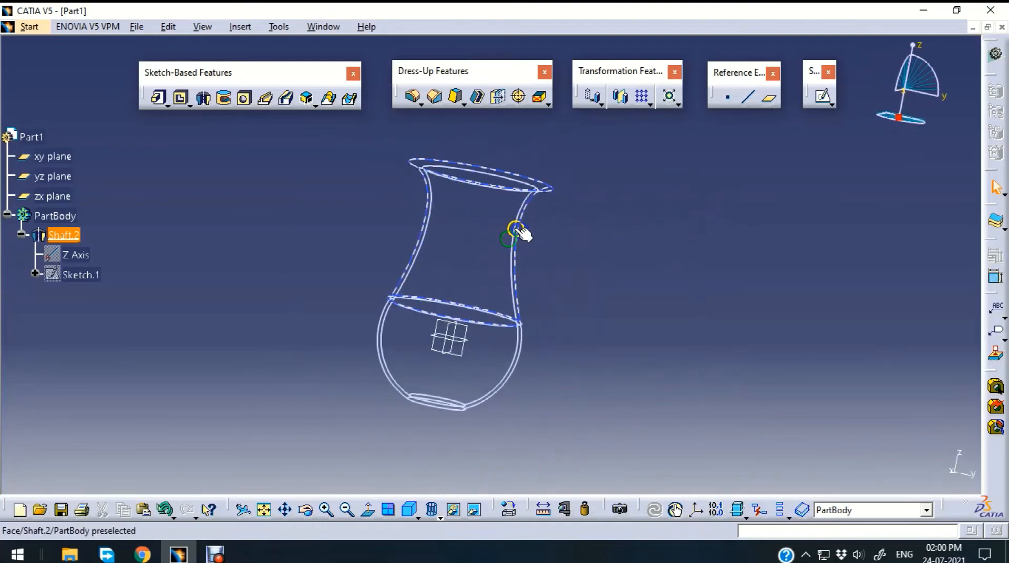
pyautogui.moveTo(615, 282); pyautogui.dragTo(608, 225, button='middle')
pyautogui.scroll(1, 615, 279)
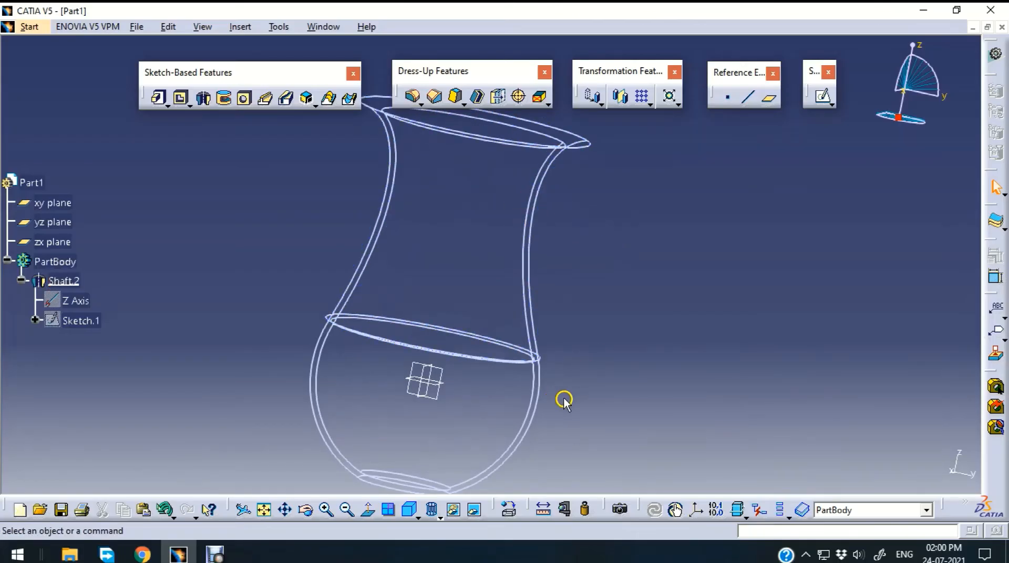
pyautogui.moveTo(611, 295)
pyautogui.mouseDown(button='middle')
pyautogui.moveTo(572, 234)
pyautogui.moveTo(473, 282)
pyautogui.moveTo(447, 384)
pyautogui.mouseUp(button='middle')
pyautogui.click(439, 518)
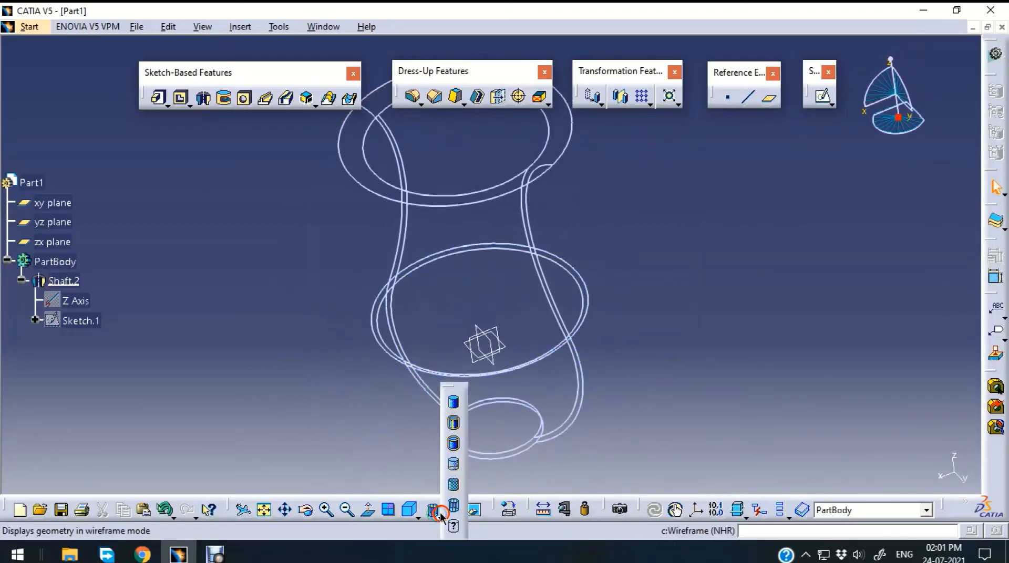
pyautogui.click(455, 429)
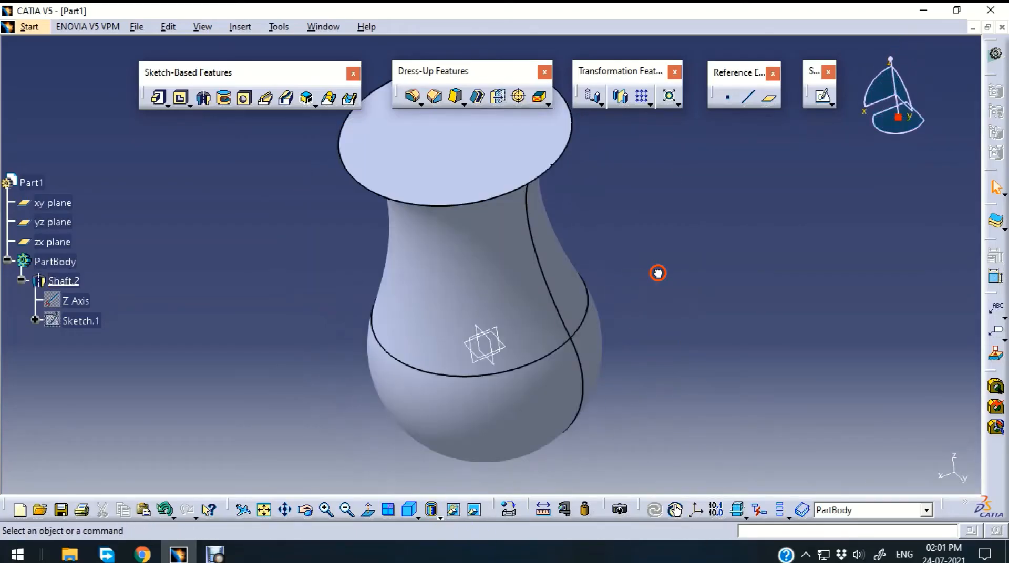
# Reopen the vase's profile sketch, delete the upper horizontal line and exit the sketch
pyautogui.doubleClick(81, 320)
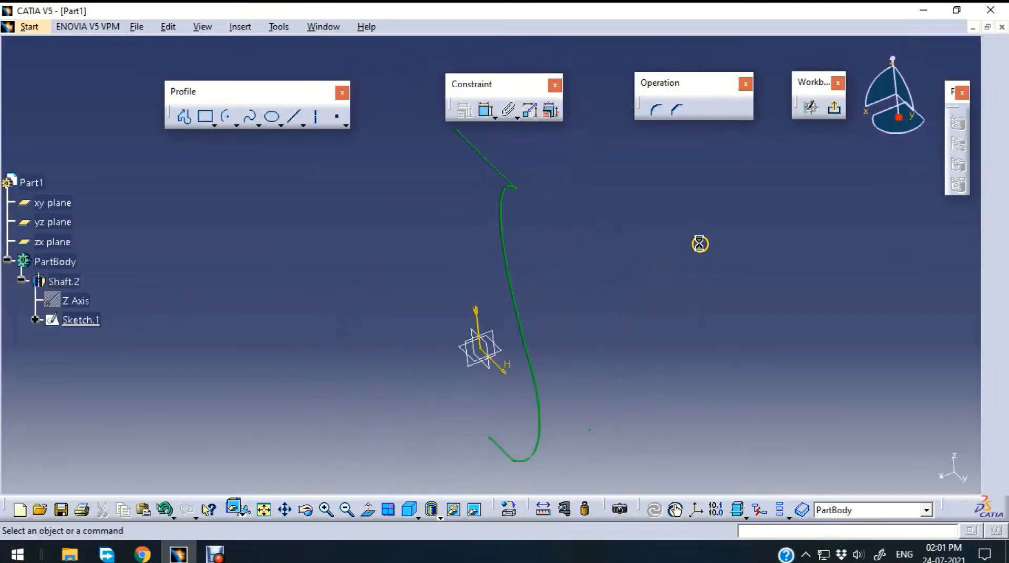
pyautogui.click(499, 214)
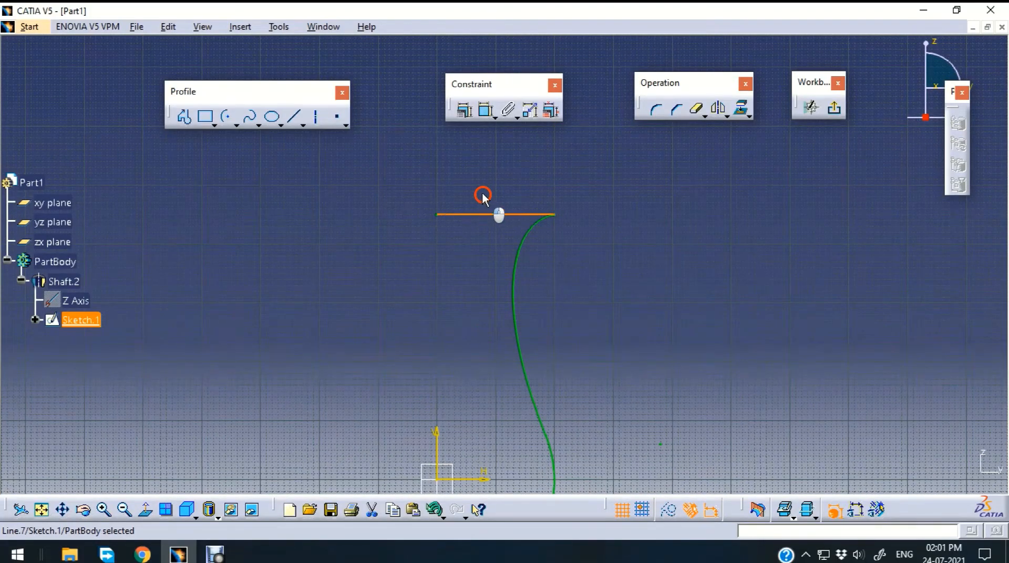
pyautogui.press('Delete')
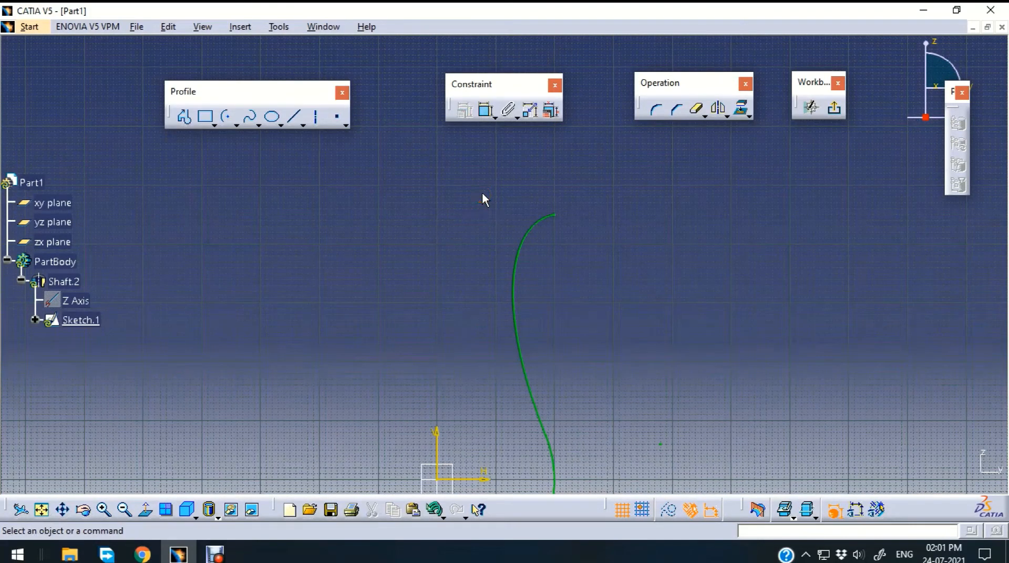
pyautogui.moveTo(601, 260); pyautogui.dragTo(637, 184, button='middle')
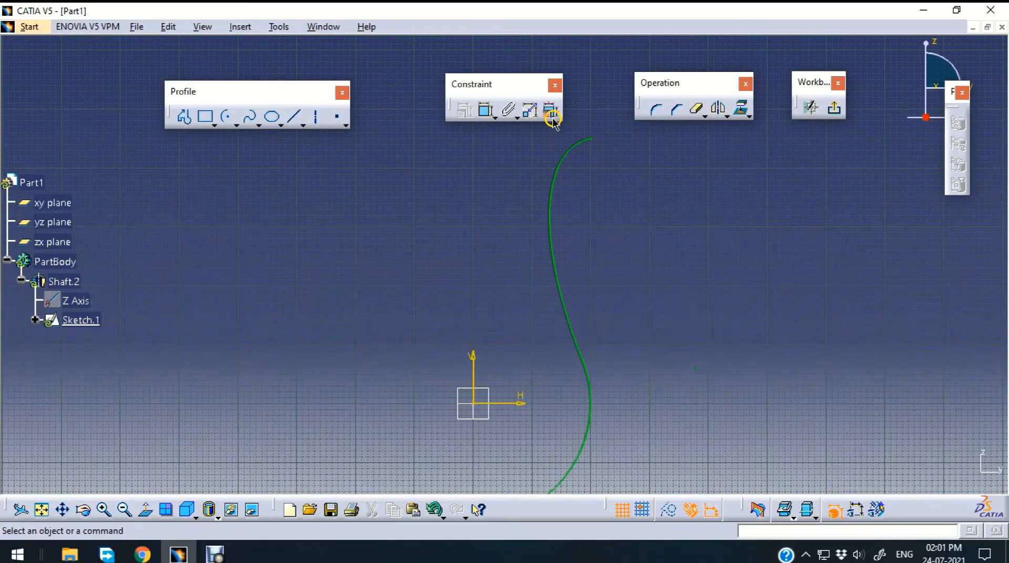
pyautogui.click(834, 108)
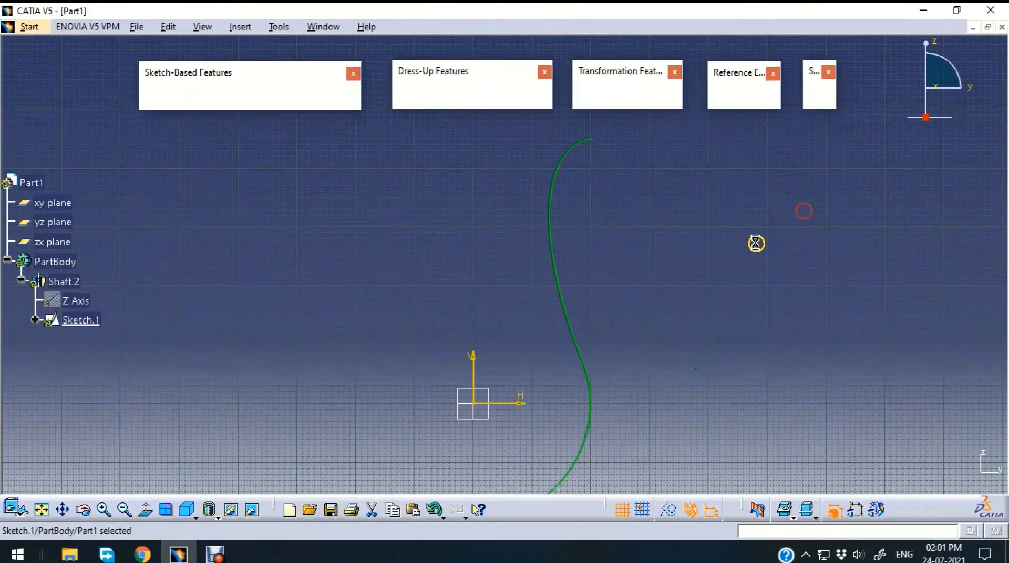
# Examine the vase's open mouth and thin wall from several angles, and check its shaft definition without changing it
pyautogui.click(713, 206)
pyautogui.moveTo(711, 207)
pyautogui.mouseDown(button='middle')
pyautogui.moveTo(732, 273)
pyautogui.moveTo(653, 281)
pyautogui.moveTo(681, 398)
pyautogui.moveTo(590, 435)
pyautogui.moveTo(726, 167)
pyautogui.moveTo(559, 322)
pyautogui.moveTo(647, 301)
pyautogui.moveTo(654, 284)
pyautogui.mouseUp(button='middle')
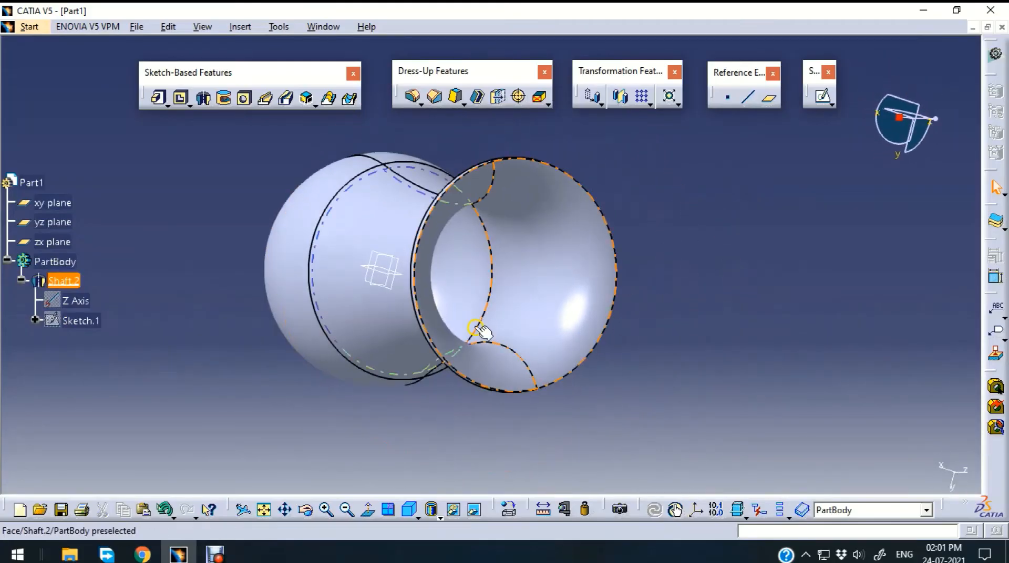
pyautogui.moveTo(694, 370); pyautogui.dragTo(552, 236, button='middle')
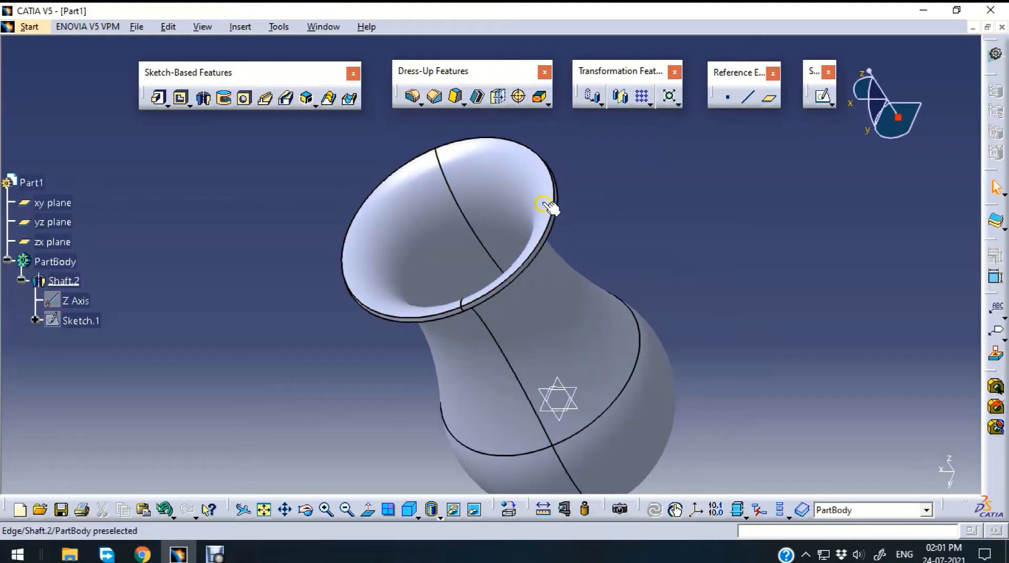
pyautogui.doubleClick(64, 281)
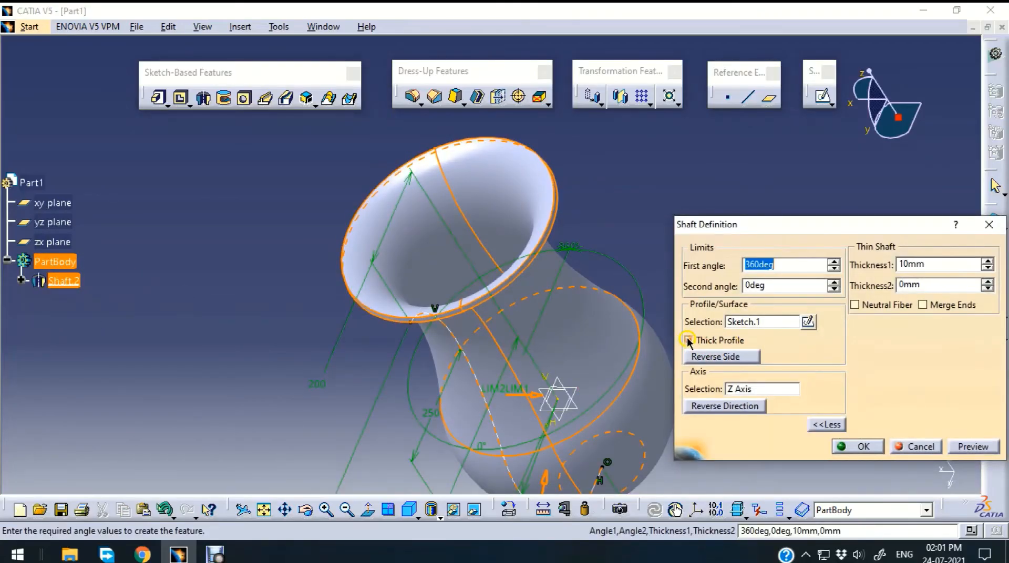
pyautogui.click(920, 447)
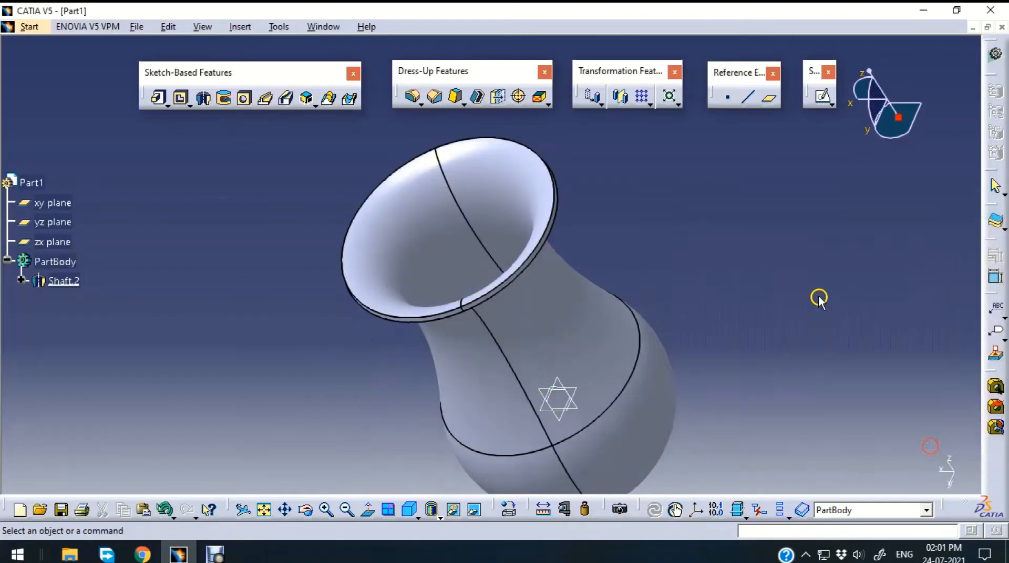
pyautogui.click(224, 103)
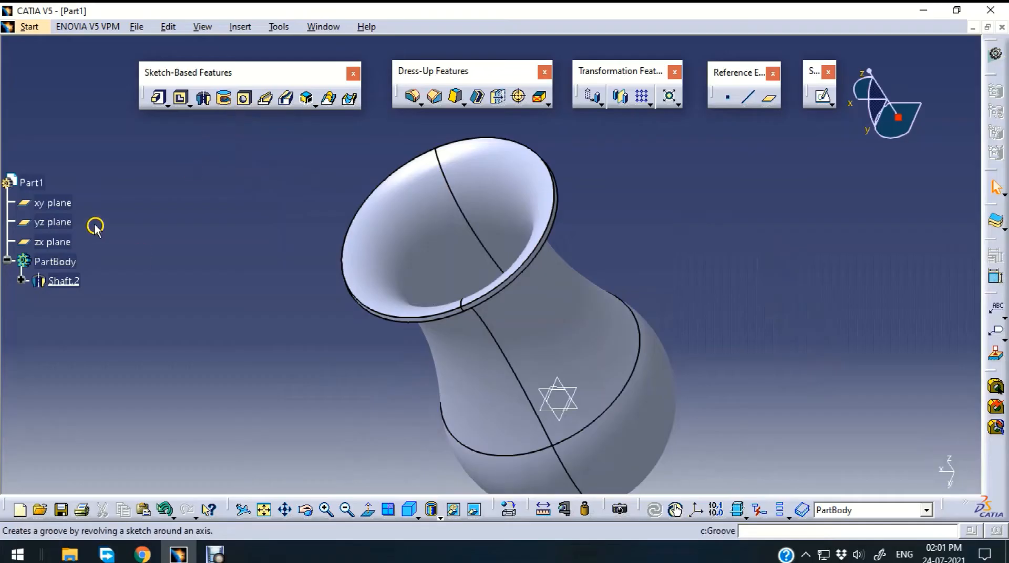
# Edit the vase shaft: add a 200 mm horizontal line from the profile curve's upper end to the vertical axis, and turn off Thick Profile
pyautogui.doubleClick(71, 283)
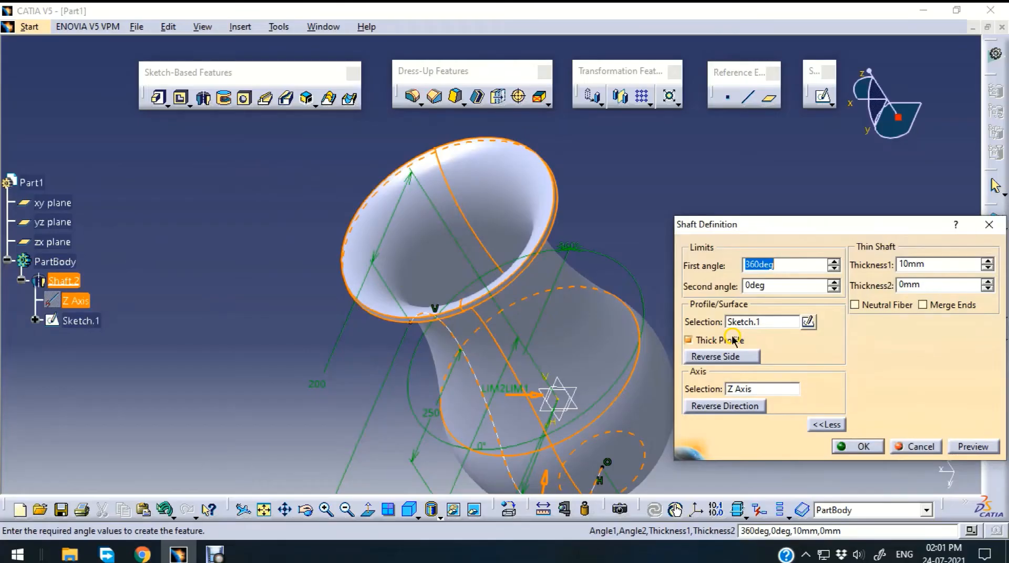
pyautogui.click(807, 323)
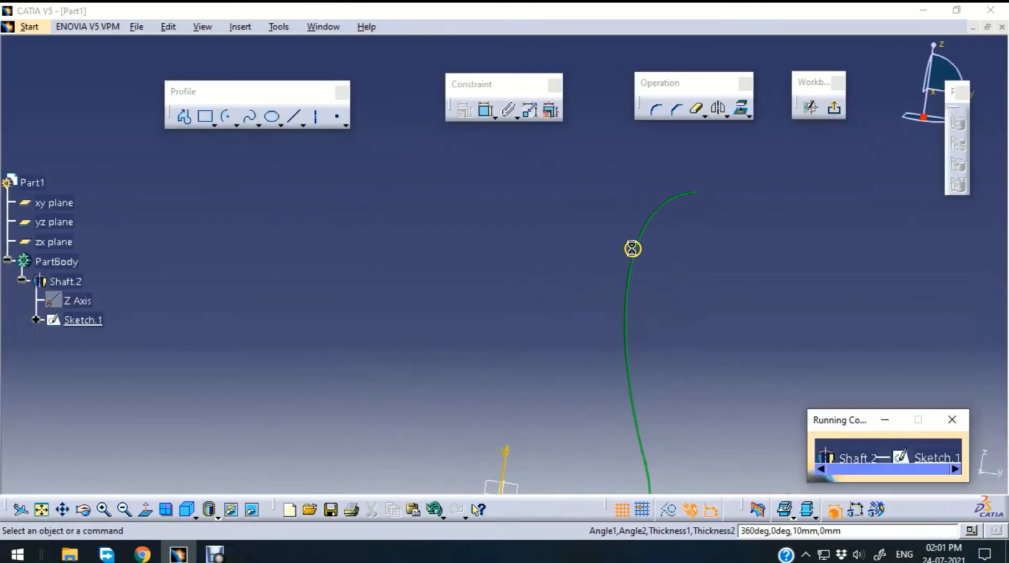
pyautogui.click(295, 117)
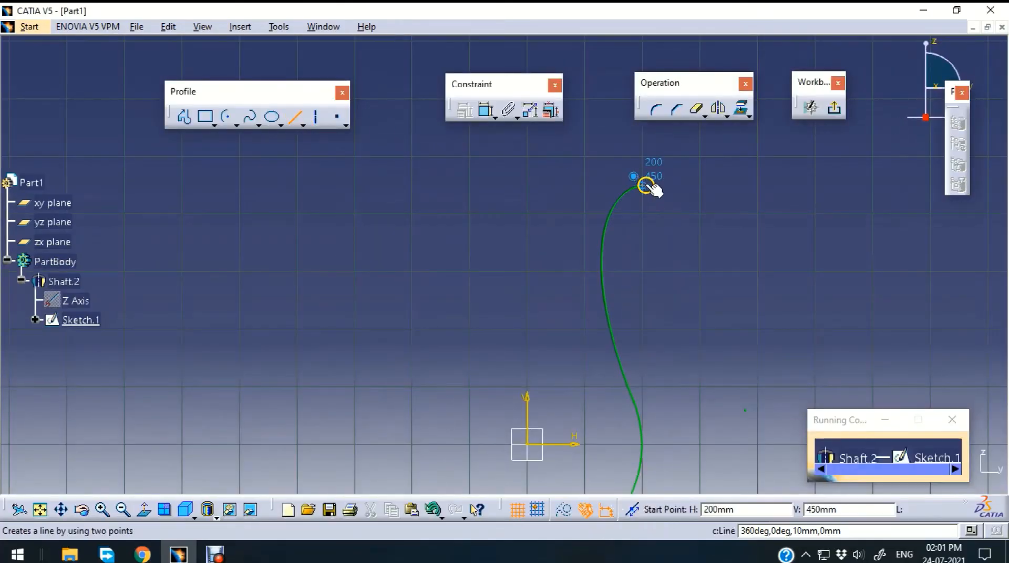
pyautogui.click(644, 185)
pyautogui.click(526, 185)
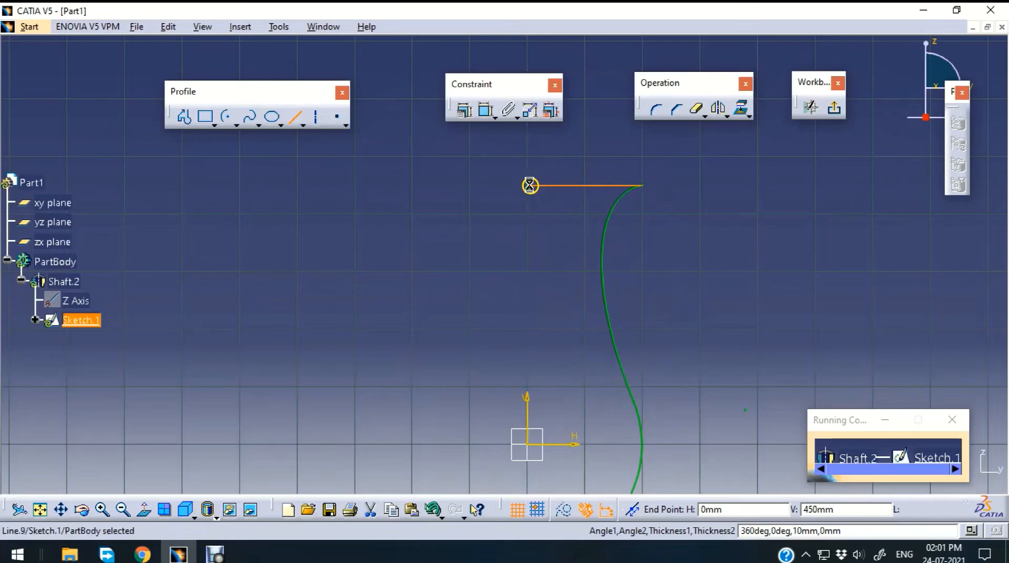
pyautogui.click(834, 109)
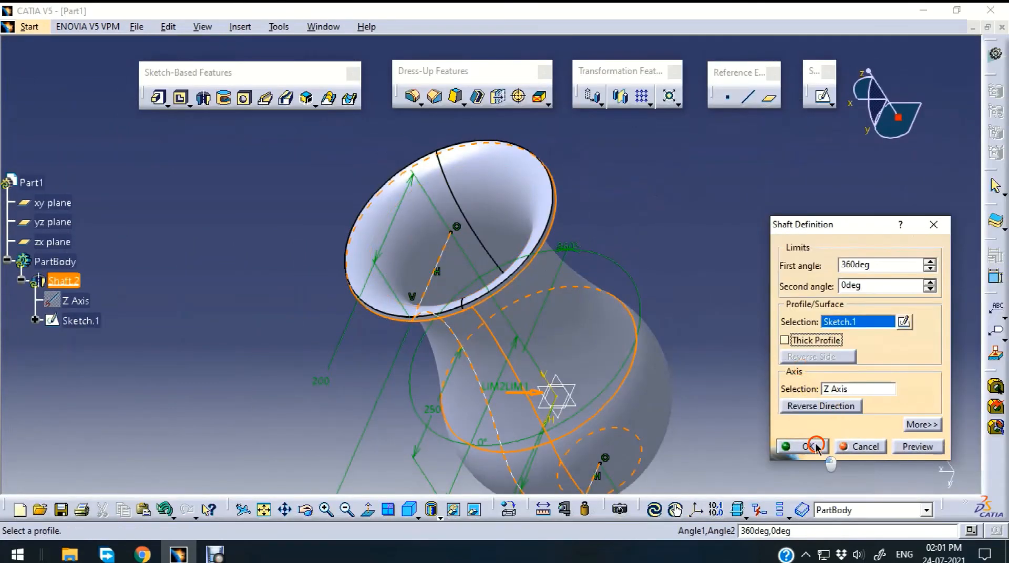
pyautogui.click(816, 446)
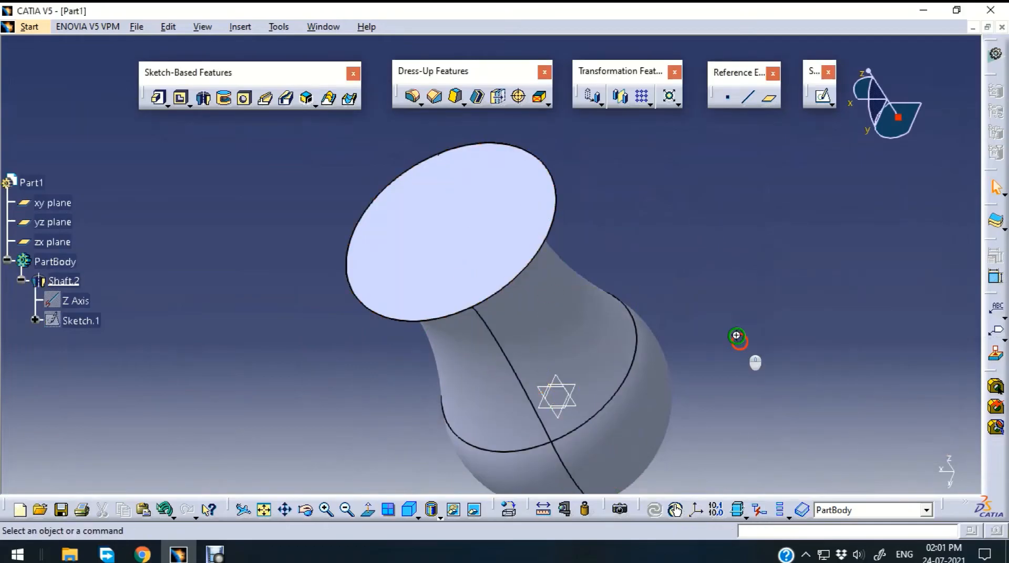
pyautogui.moveTo(737, 335); pyautogui.dragTo(594, 310, button='middle')
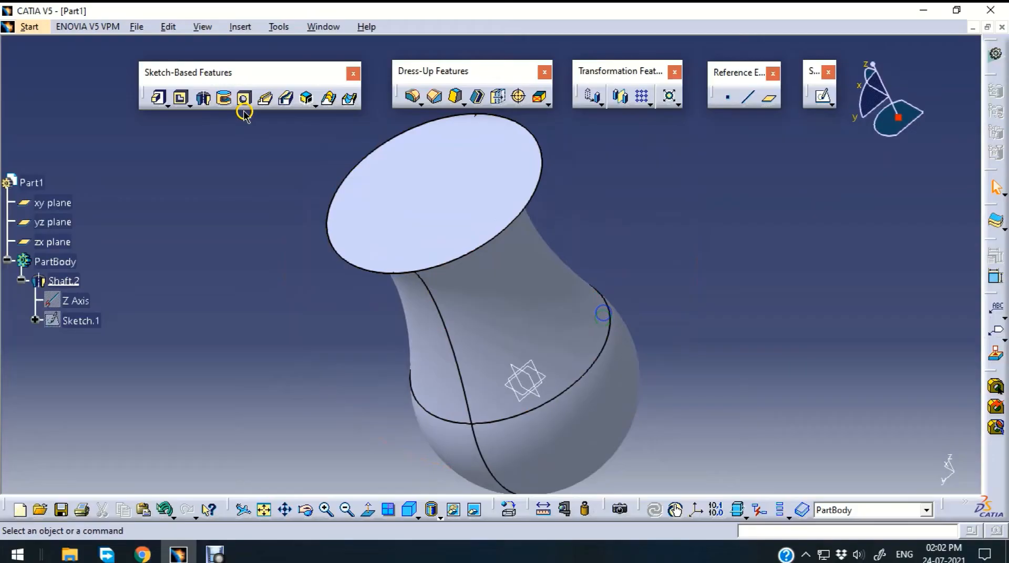
pyautogui.click(204, 105)
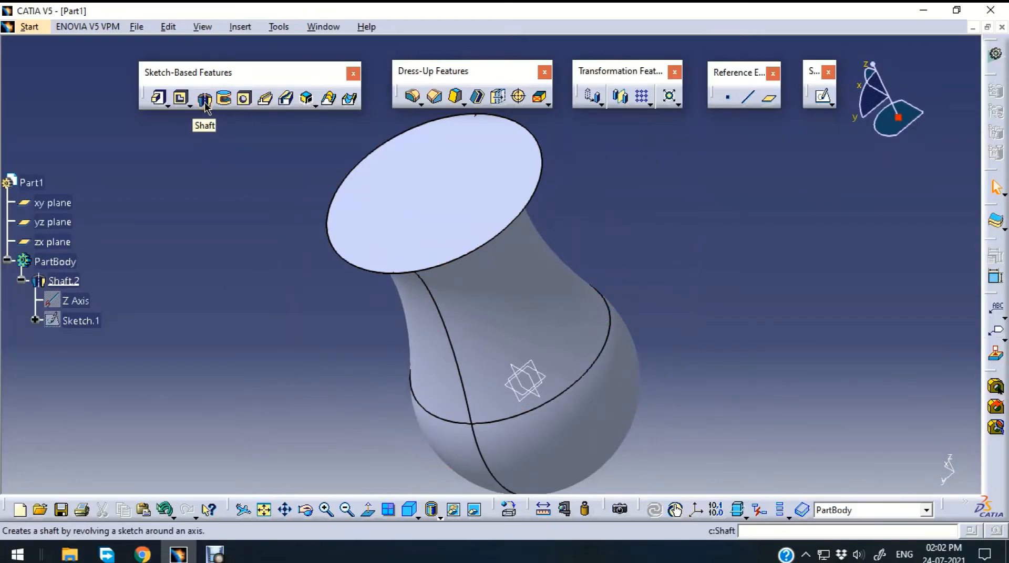
pyautogui.click(721, 223)
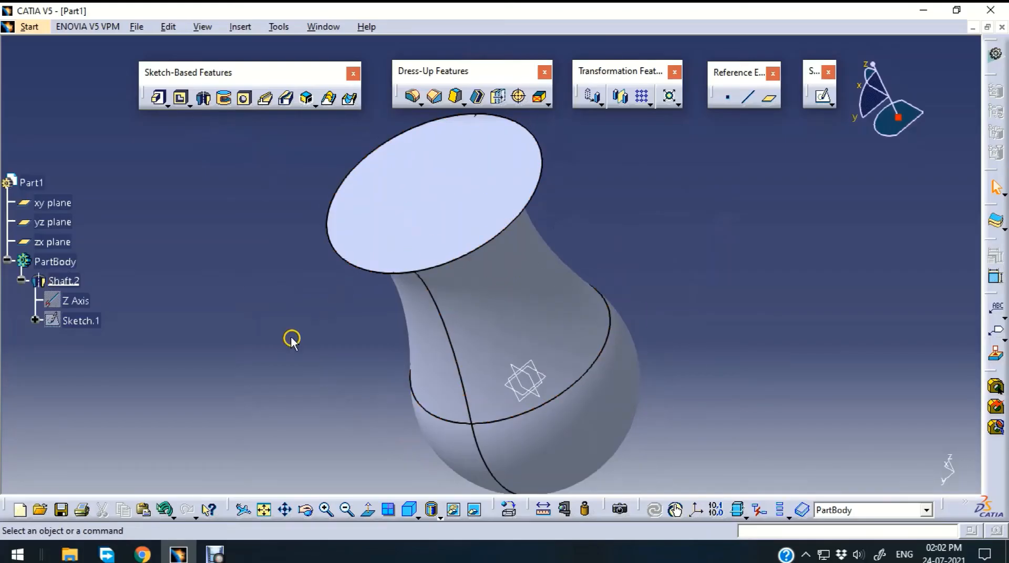
pyautogui.click(224, 100)
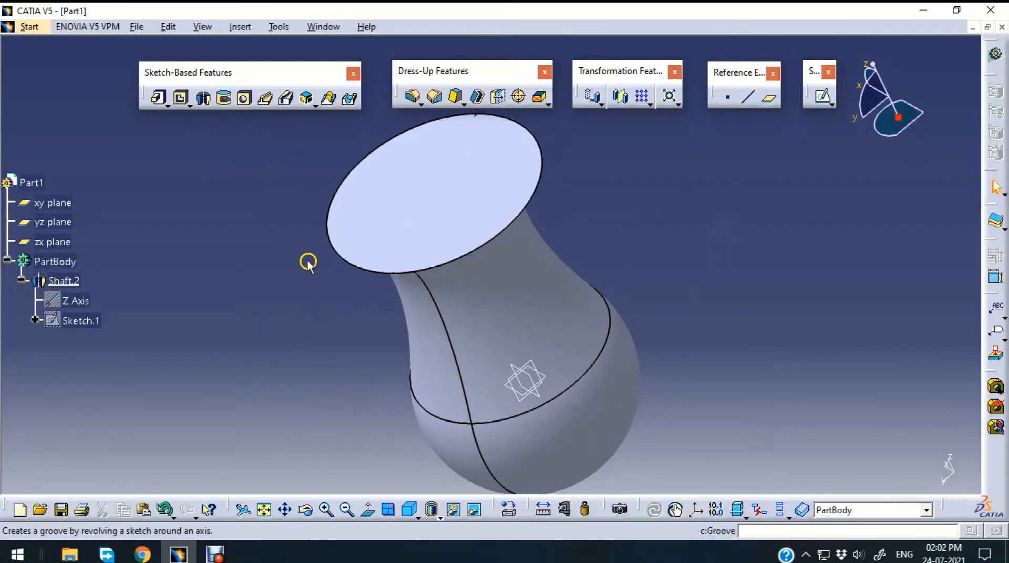
# Sketch on the yz plane a four-point spline inside the vase, from the top edge to the vertical axis at about V -156 mm
pyautogui.click(529, 368)
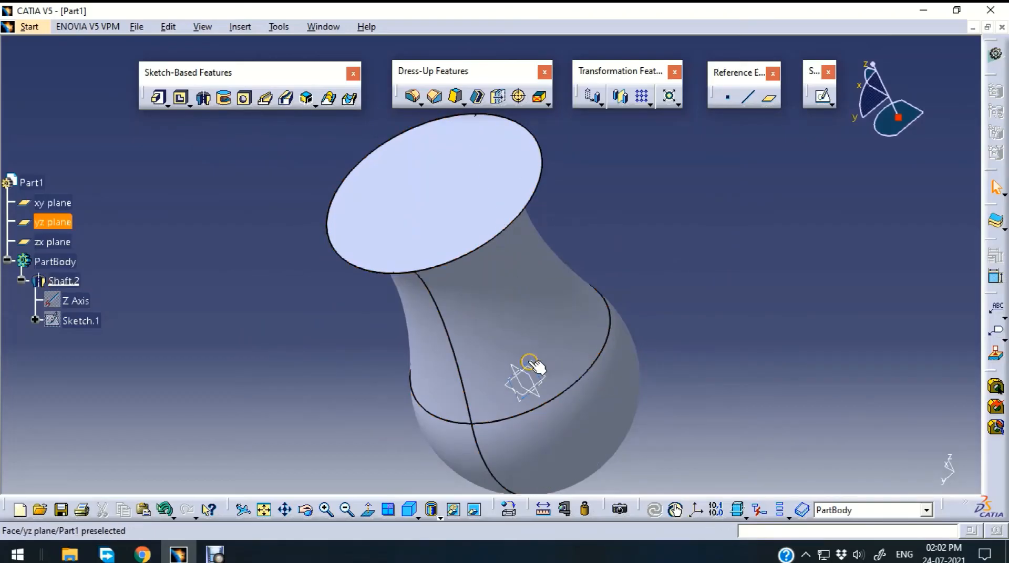
pyautogui.click(823, 99)
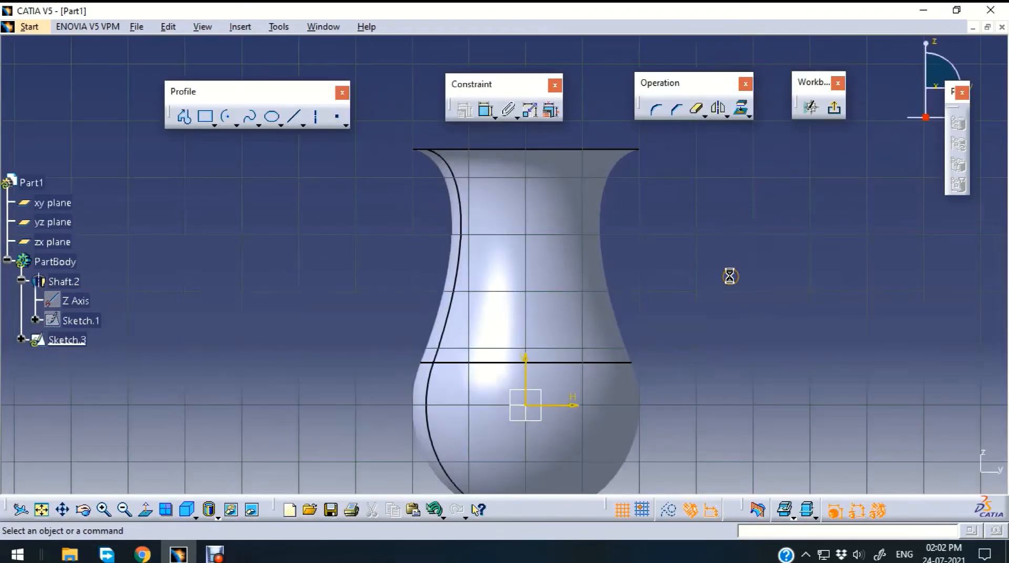
pyautogui.moveTo(755, 272); pyautogui.dragTo(707, 265, button='middle')
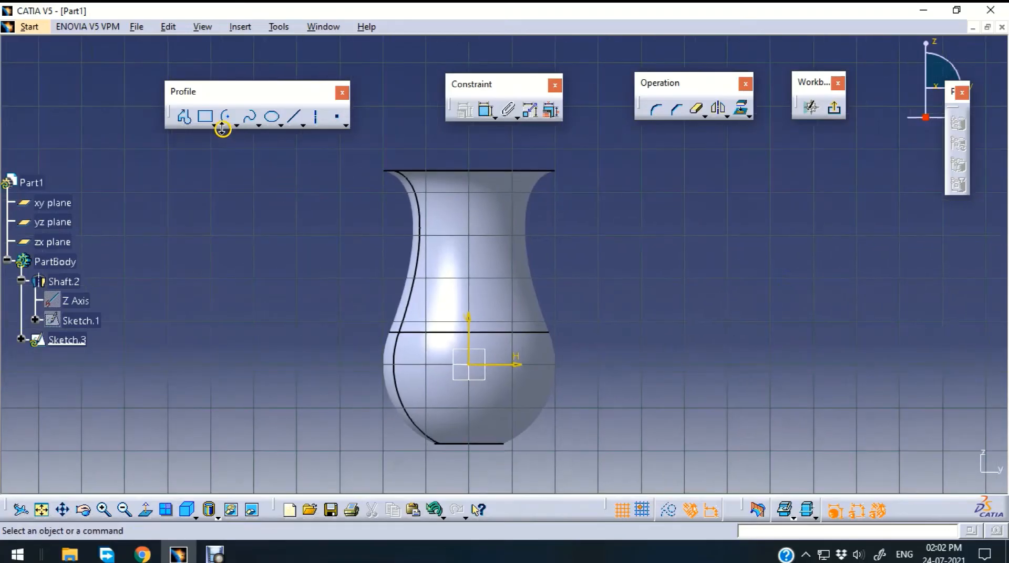
pyautogui.click(249, 123)
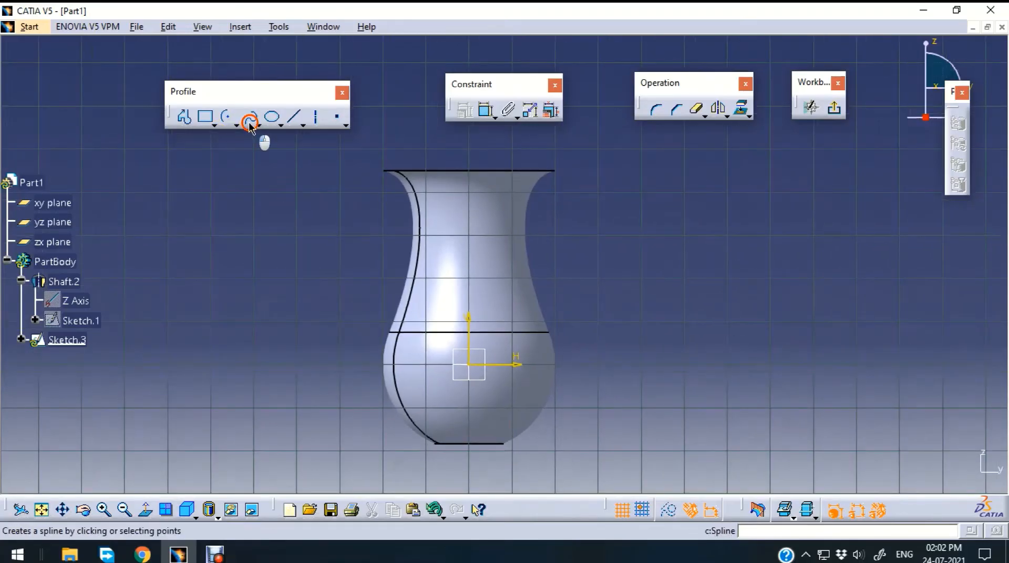
pyautogui.click(504, 171)
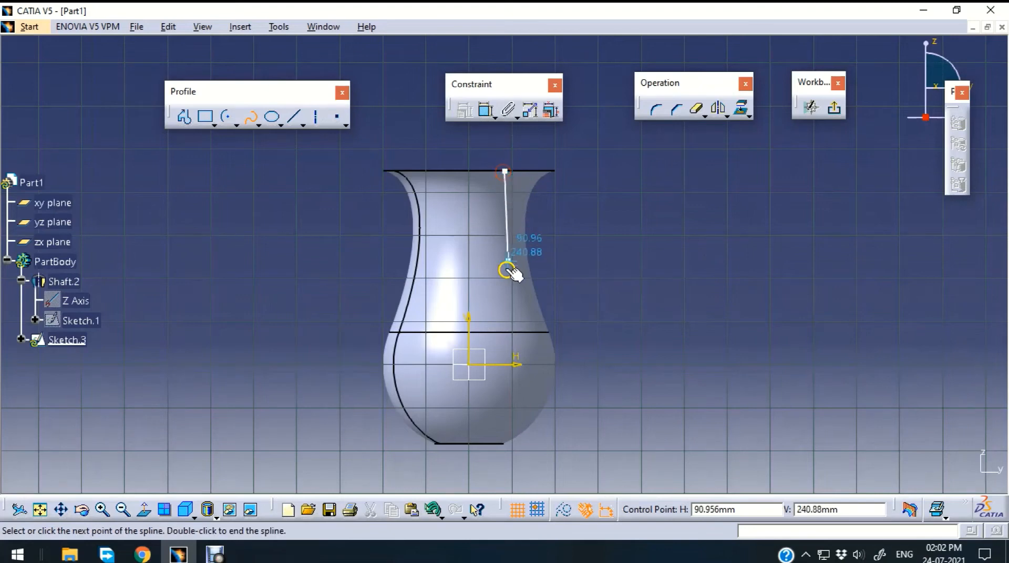
pyautogui.click(504, 319)
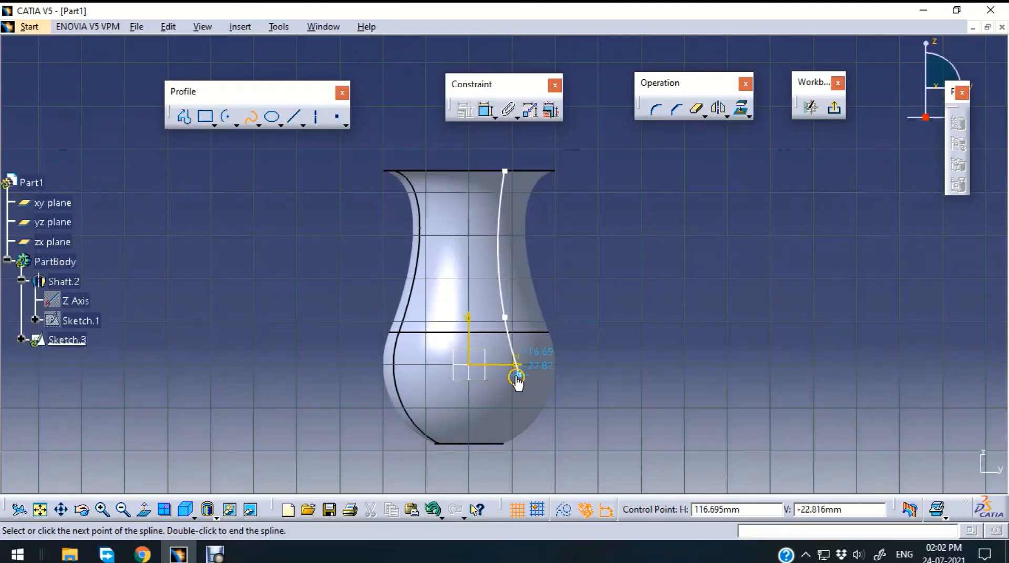
pyautogui.click(518, 375)
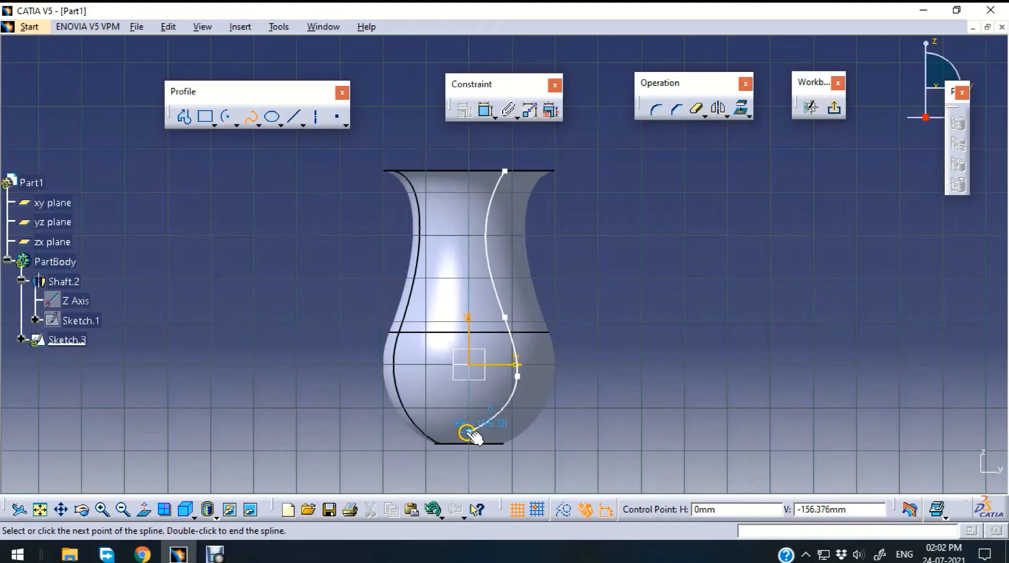
pyautogui.click(469, 432)
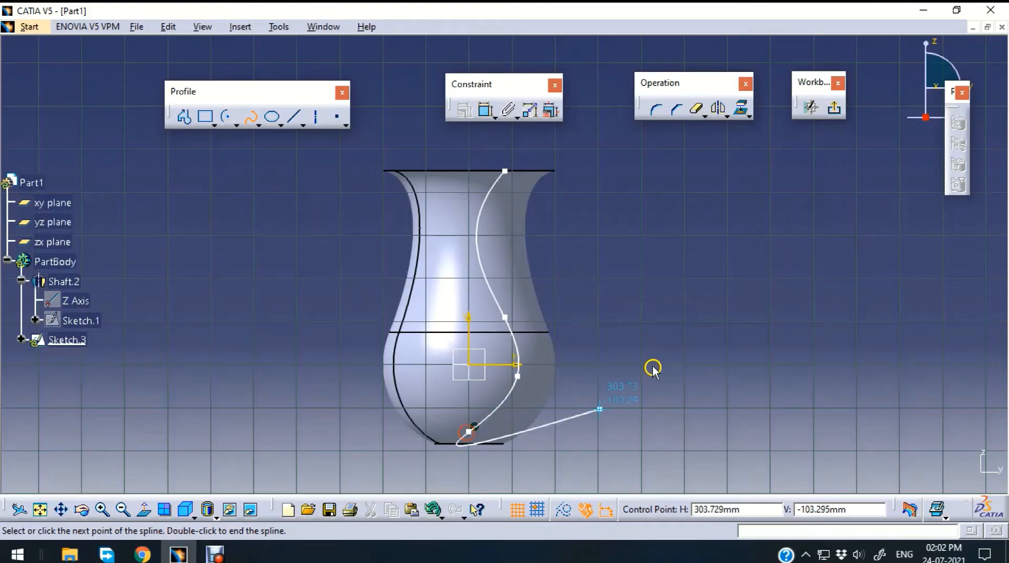
pyautogui.click(252, 119)
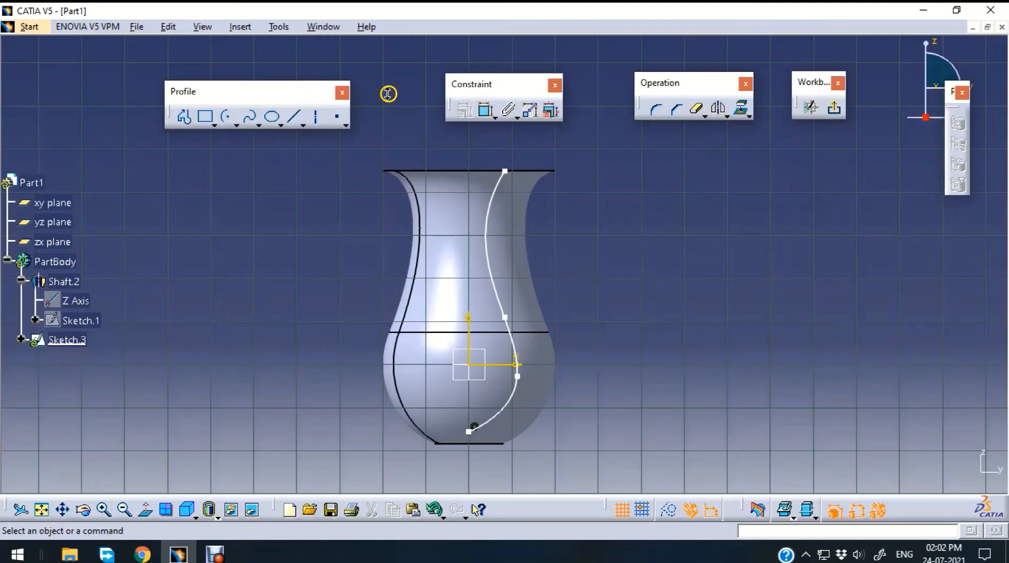
# Close the inner profile with a horizontal line along the vase's top and a vertical line down to the spline's lower end, and exit the sketch
pyautogui.click(293, 117)
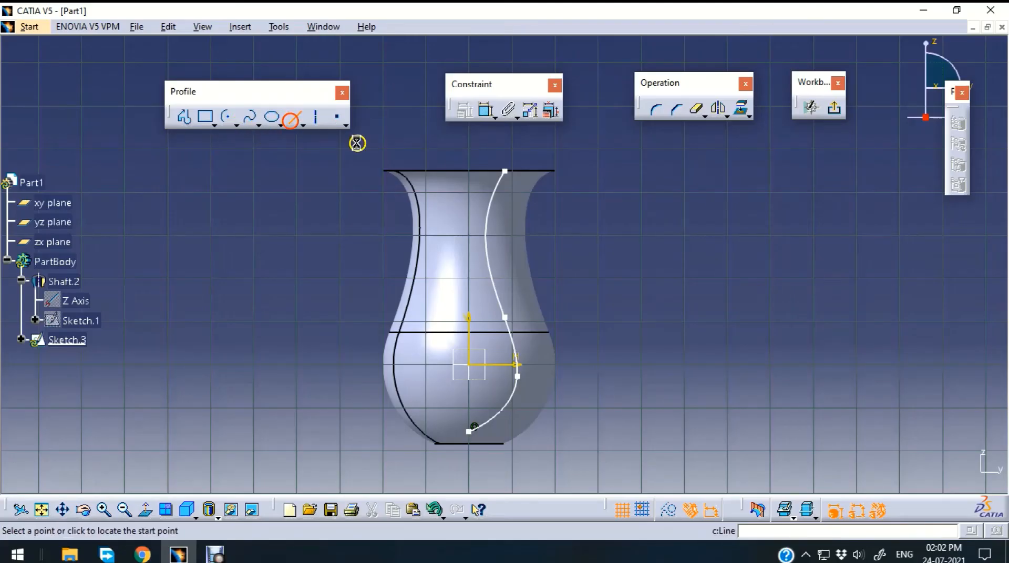
pyautogui.click(506, 173)
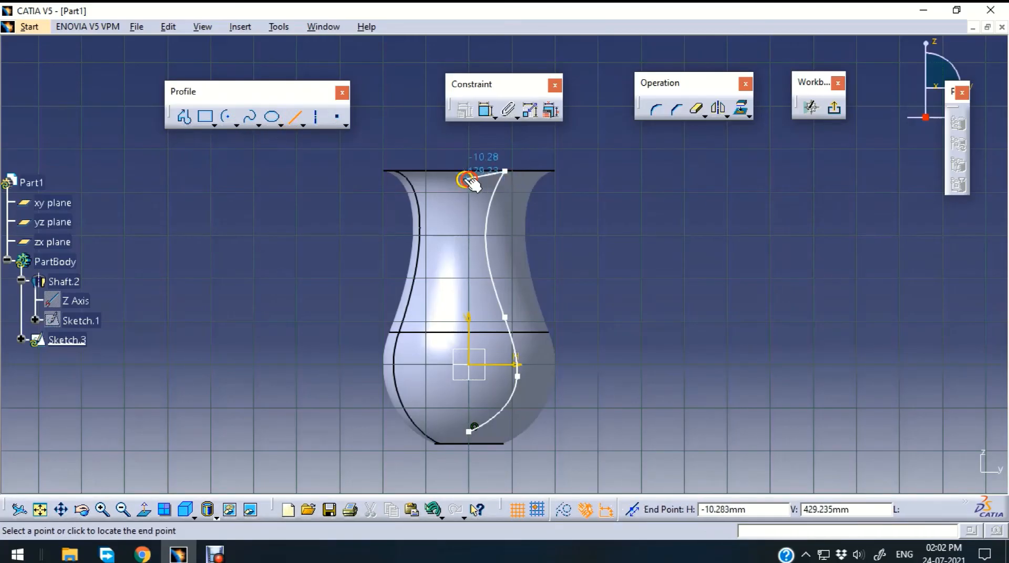
pyautogui.click(469, 169)
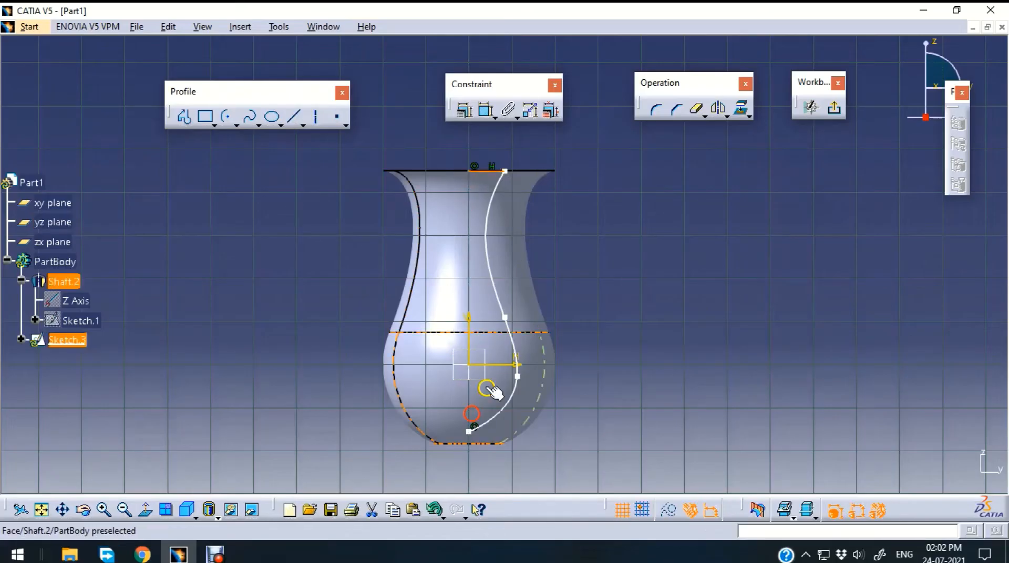
pyautogui.click(319, 110)
pyautogui.click(295, 116)
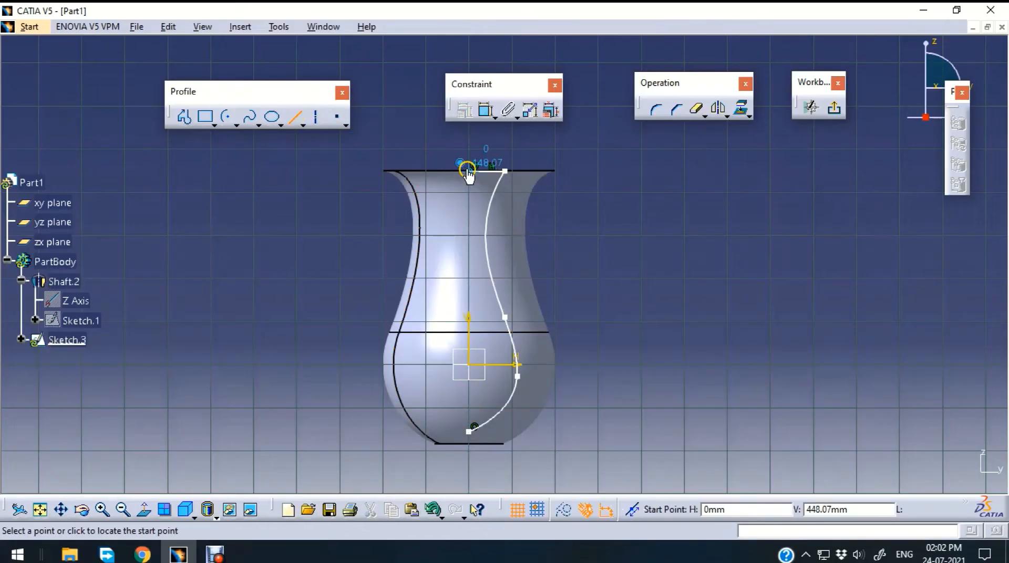
pyautogui.click(467, 171)
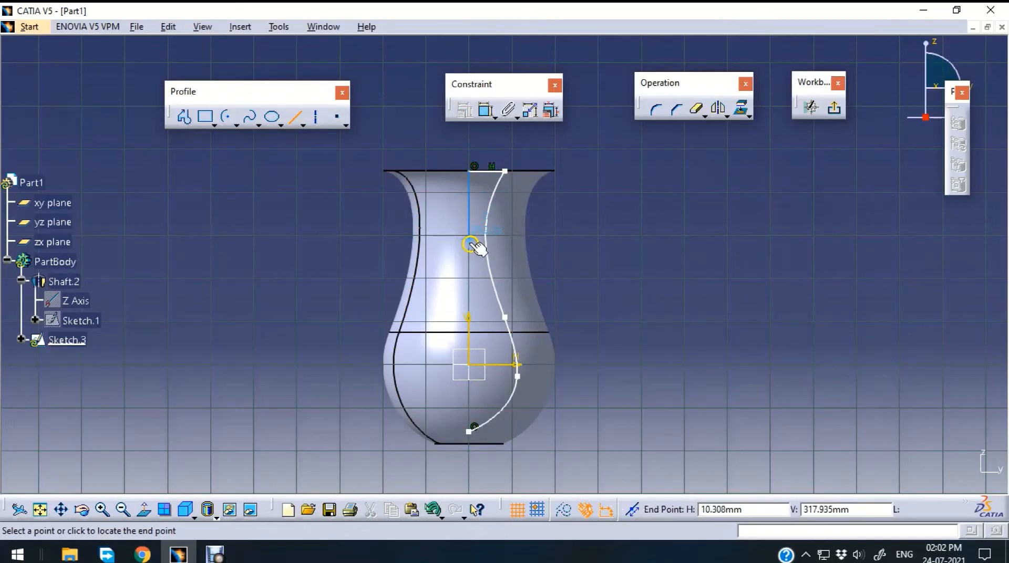
pyautogui.click(468, 434)
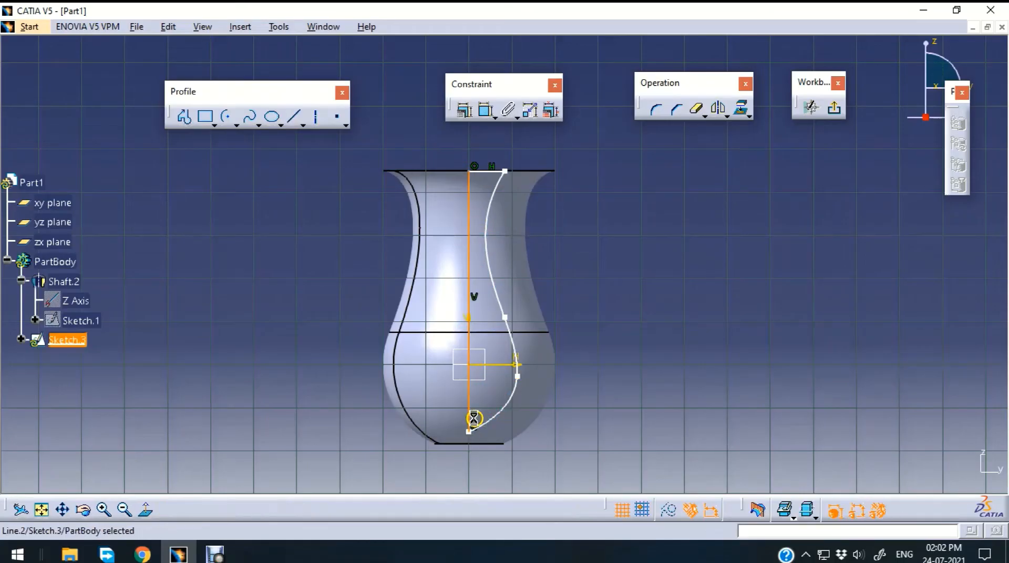
pyautogui.click(834, 107)
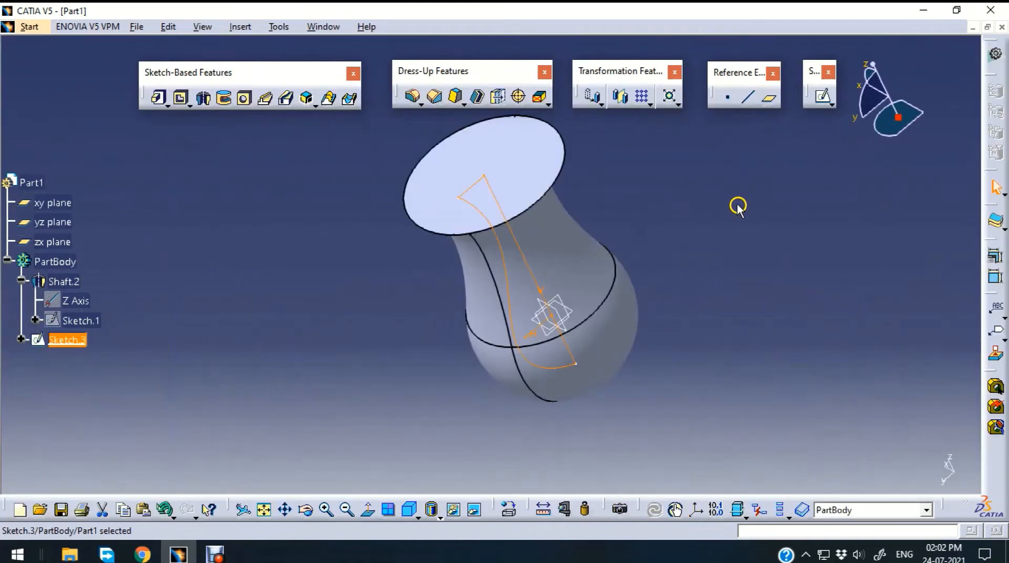
pyautogui.click(740, 205)
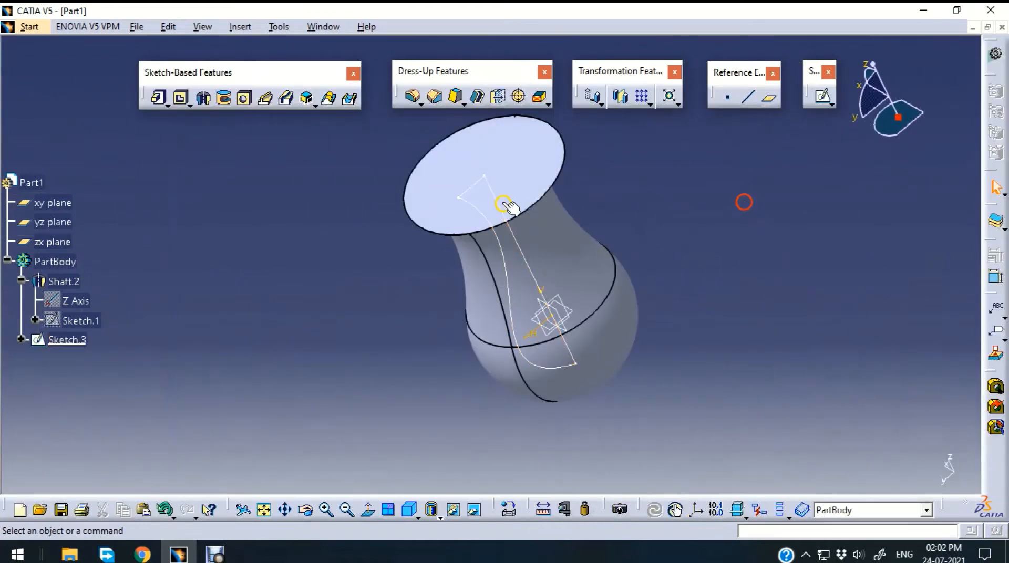
# Cut a 360-degree Groove through the vase from the closed inner profile, using its vertical line as the axis
pyautogui.click(225, 99)
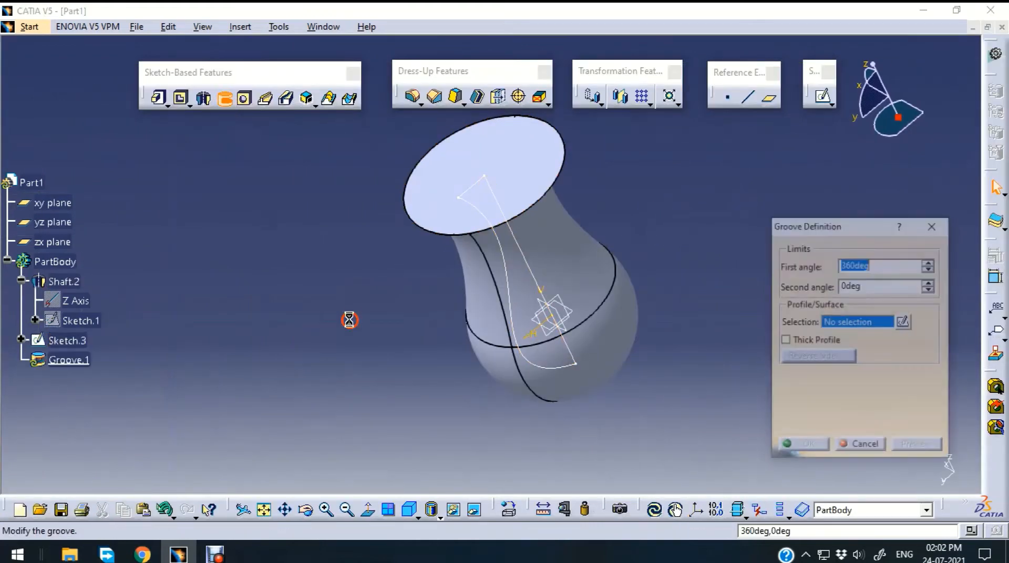
pyautogui.click(516, 236)
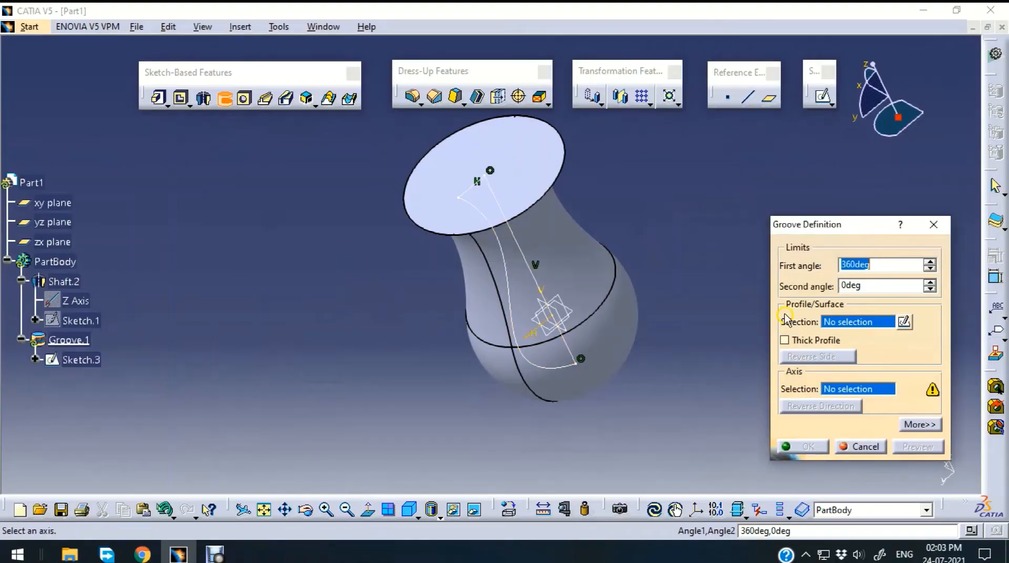
pyautogui.click(548, 293)
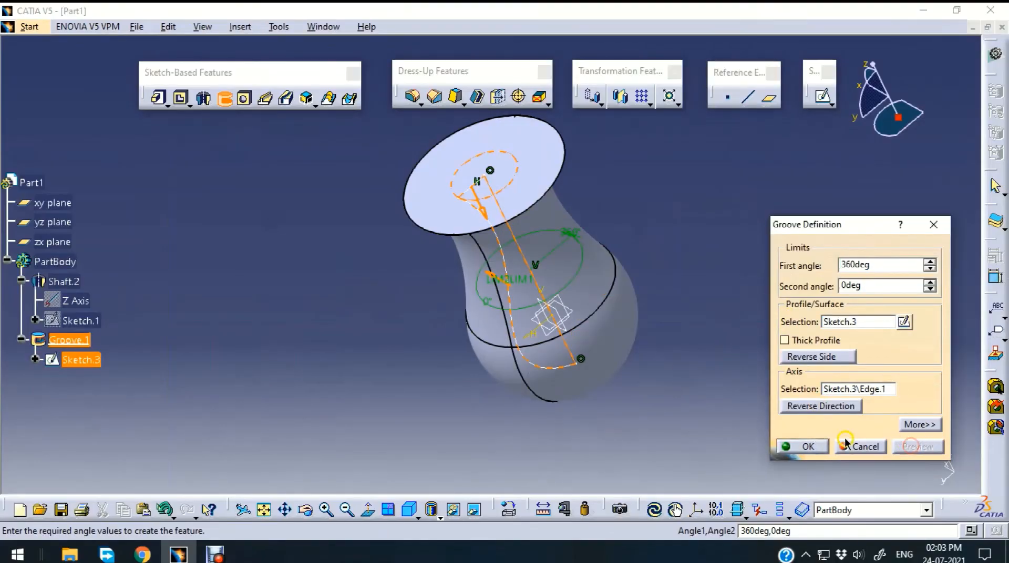
pyautogui.click(808, 447)
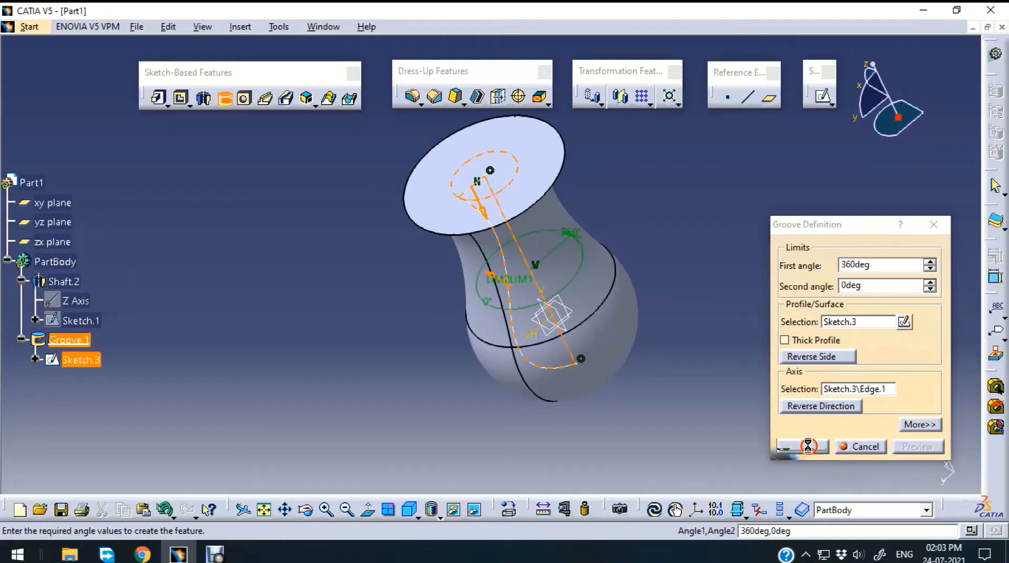
pyautogui.click(712, 266)
# Make the groove profile's upper horizontal line coincident with the vase's top edge and exit the sketch
pyautogui.moveTo(675, 187)
pyautogui.mouseDown(button='middle')
pyautogui.moveTo(680, 260)
pyautogui.moveTo(541, 255)
pyautogui.moveTo(653, 331)
pyautogui.mouseUp(button='middle')
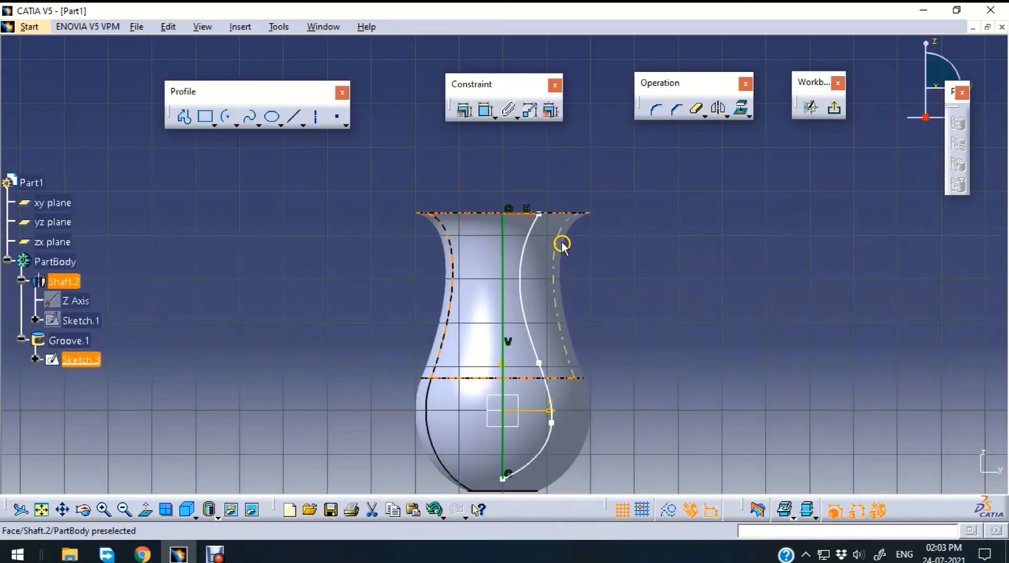
pyautogui.click(559, 213)
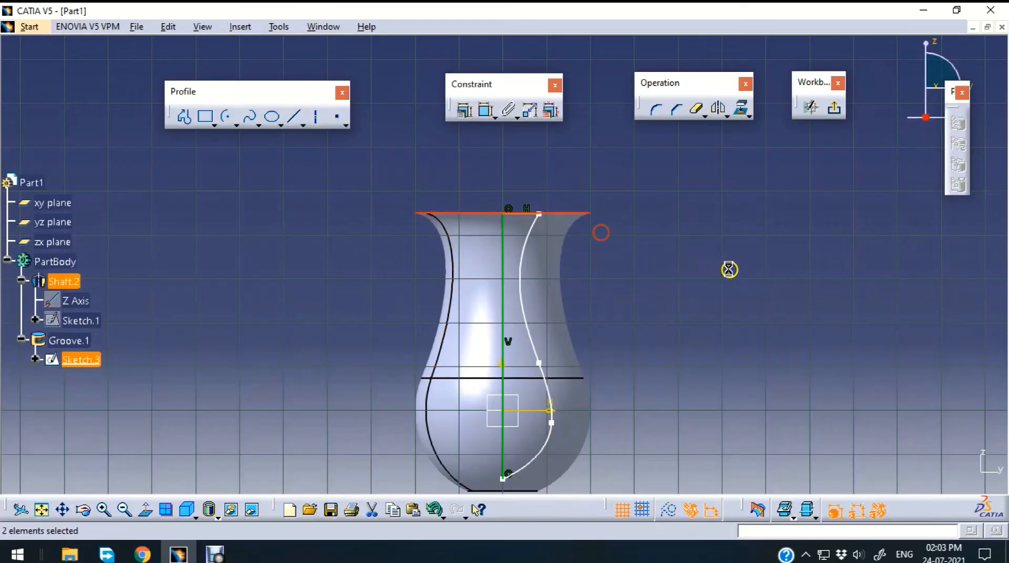
pyautogui.click(465, 112)
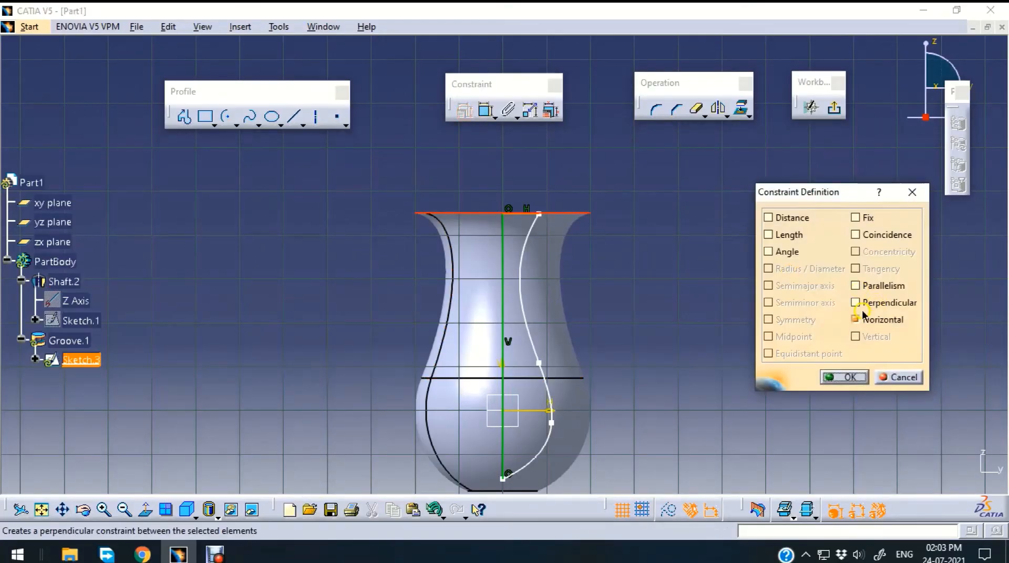
pyautogui.click(855, 234)
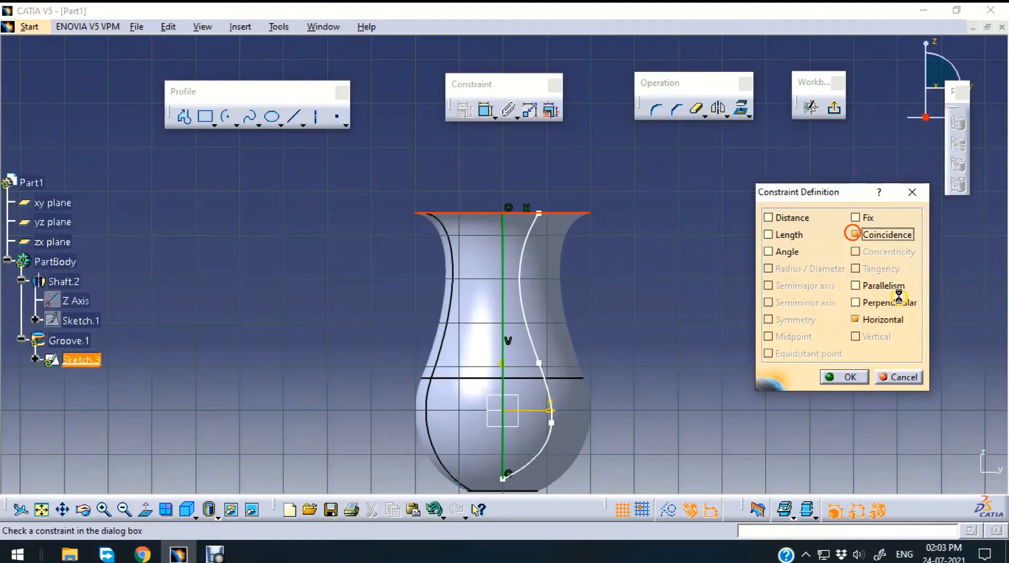
pyautogui.click(843, 377)
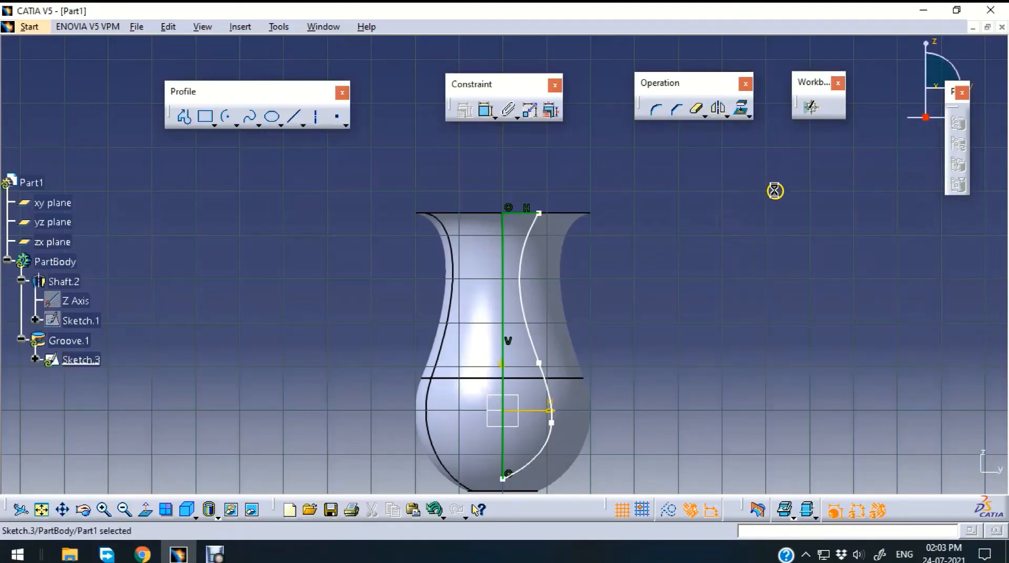
pyautogui.moveTo(745, 198); pyautogui.dragTo(428, 284, button='middle')
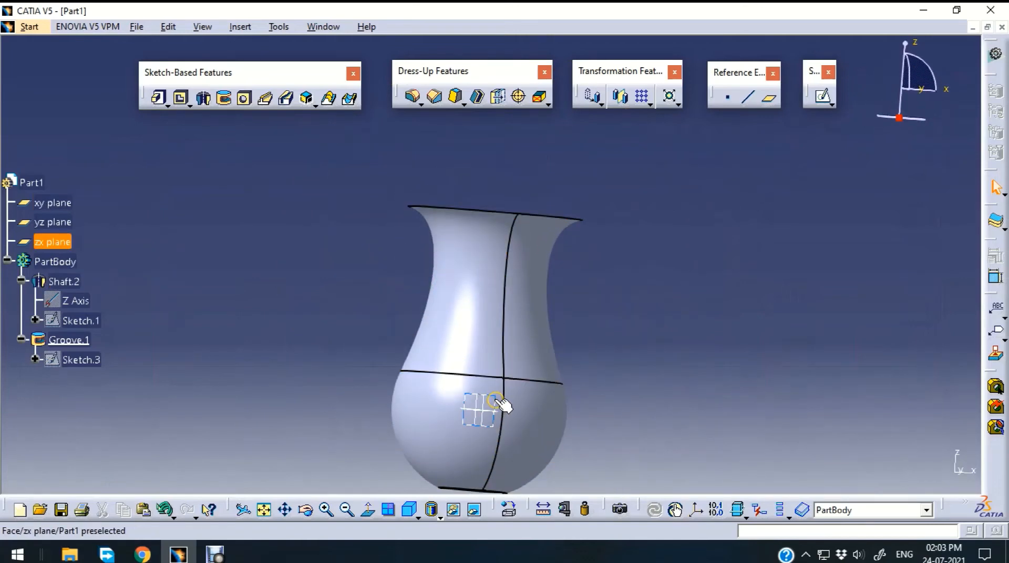
# Sketch on the zx plane a rectangle from inside the vase's neck to a corner outside it at about H 300 mm, V 234 mm
pyautogui.click(822, 100)
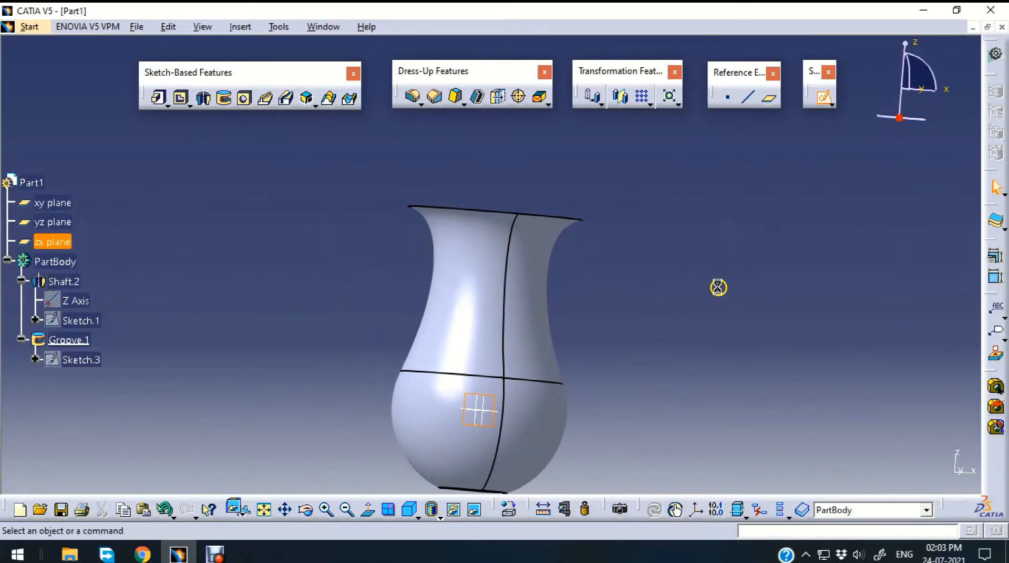
pyautogui.moveTo(682, 239); pyautogui.dragTo(645, 209, button='middle')
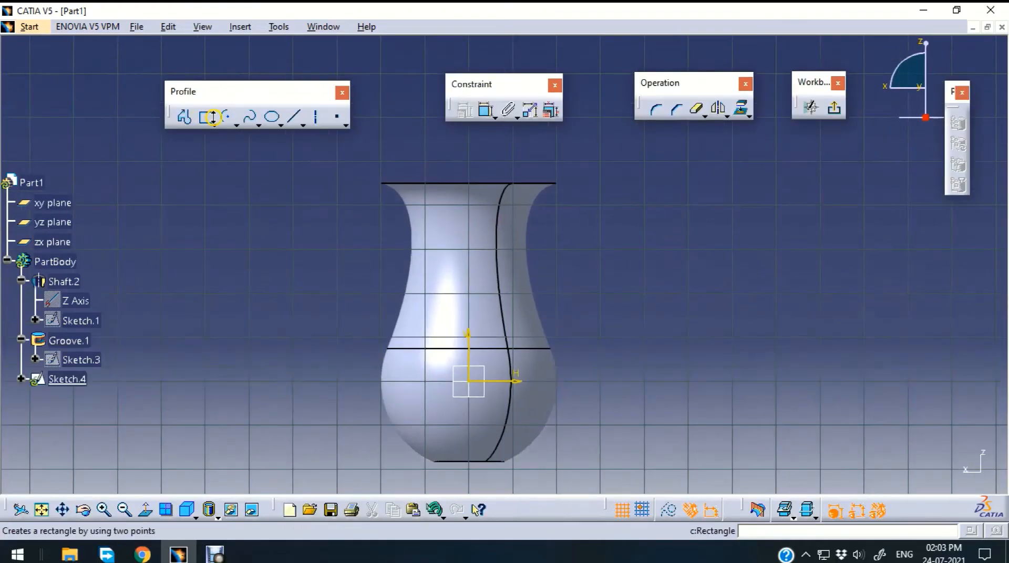
pyautogui.click(214, 124)
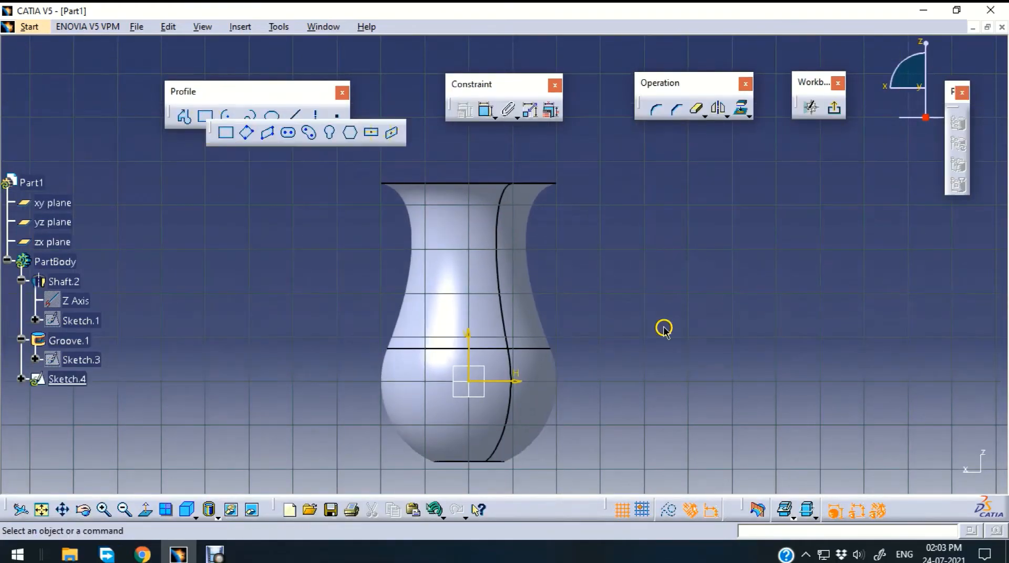
pyautogui.click(205, 117)
pyautogui.click(507, 231)
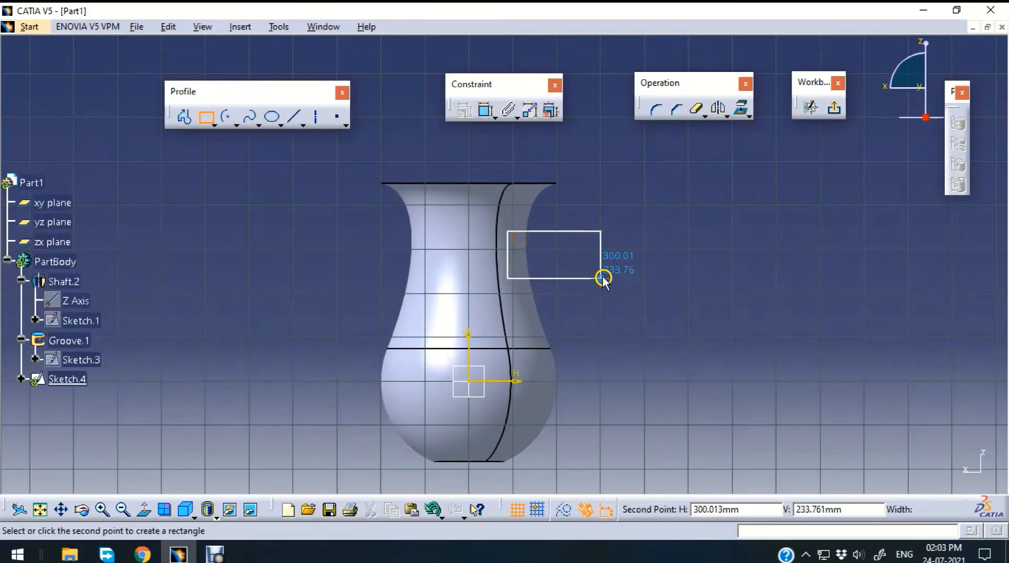
pyautogui.click(604, 277)
pyautogui.click(718, 284)
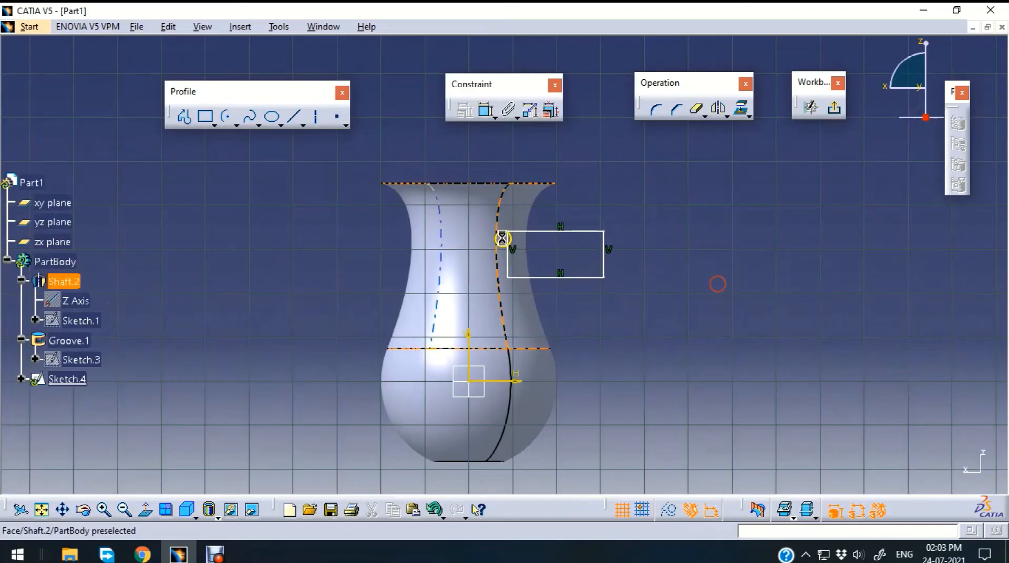
pyautogui.click(834, 108)
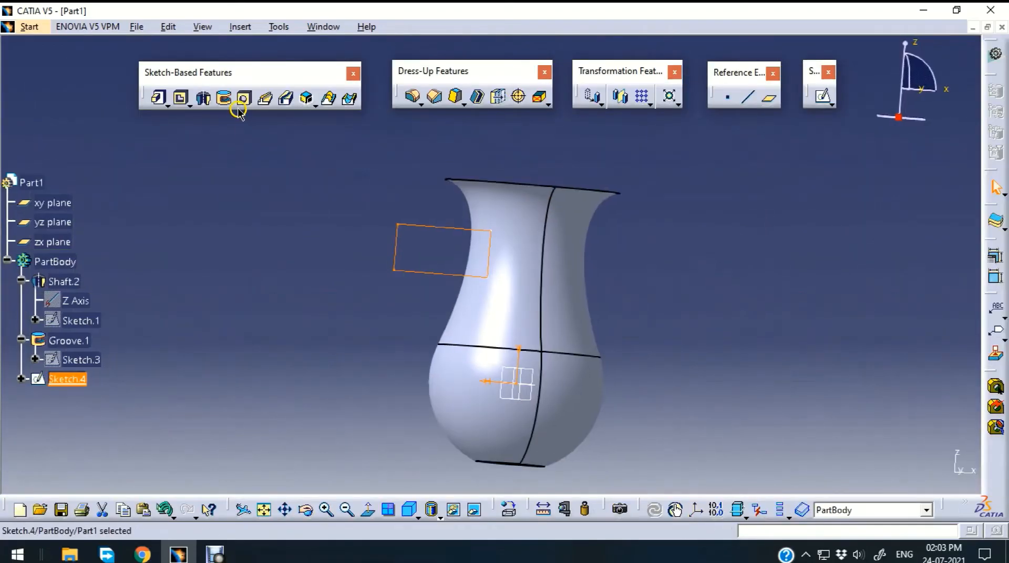
# Cut a 360-degree Groove around the vase's neck by revolving the rectangle about the sketch's vertical direction
pyautogui.click(225, 99)
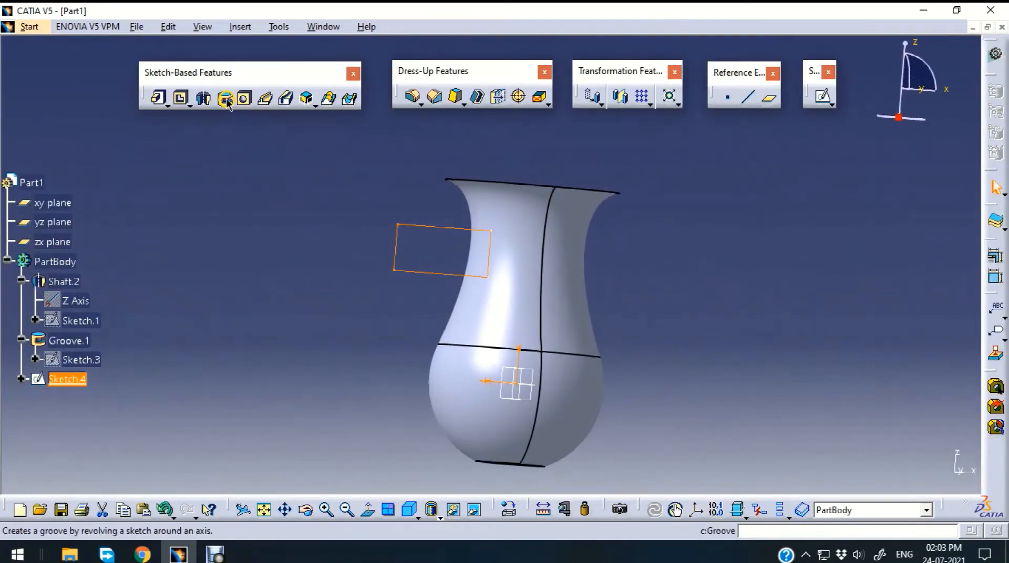
pyautogui.click(521, 363)
pyautogui.click(917, 448)
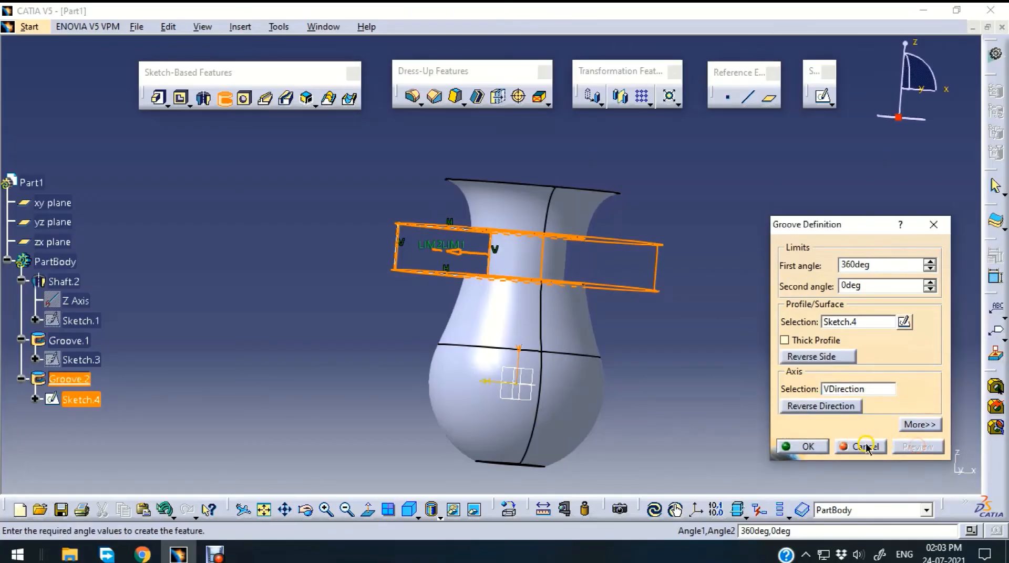
pyautogui.click(803, 447)
pyautogui.moveTo(699, 179); pyautogui.dragTo(400, 399, button='middle')
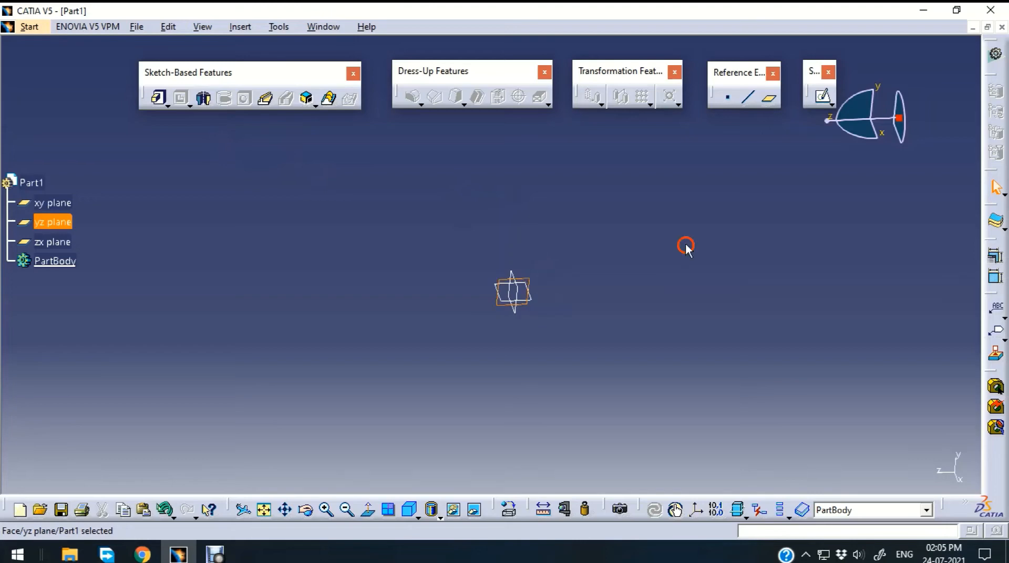
# Sketch a tall rectangle on the yz plane of the empty part, with its first corner on the vertical axis above the origin
pyautogui.click(822, 96)
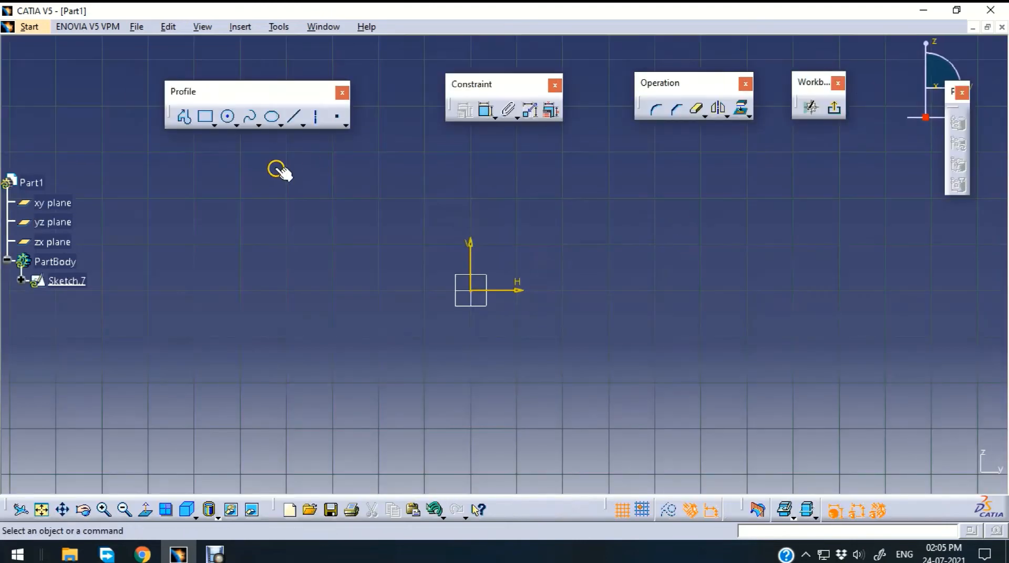
pyautogui.click(205, 120)
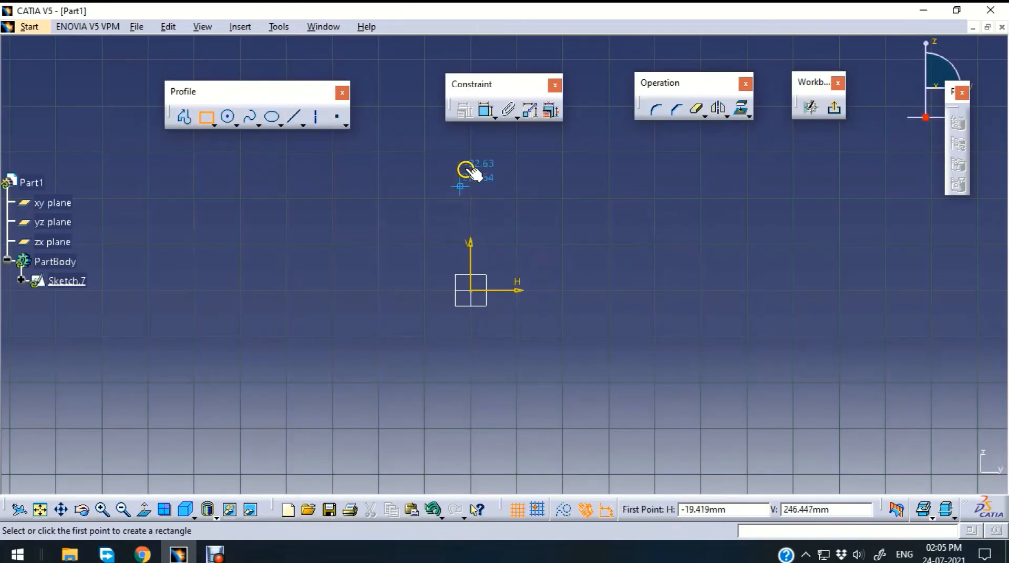
pyautogui.click(471, 150)
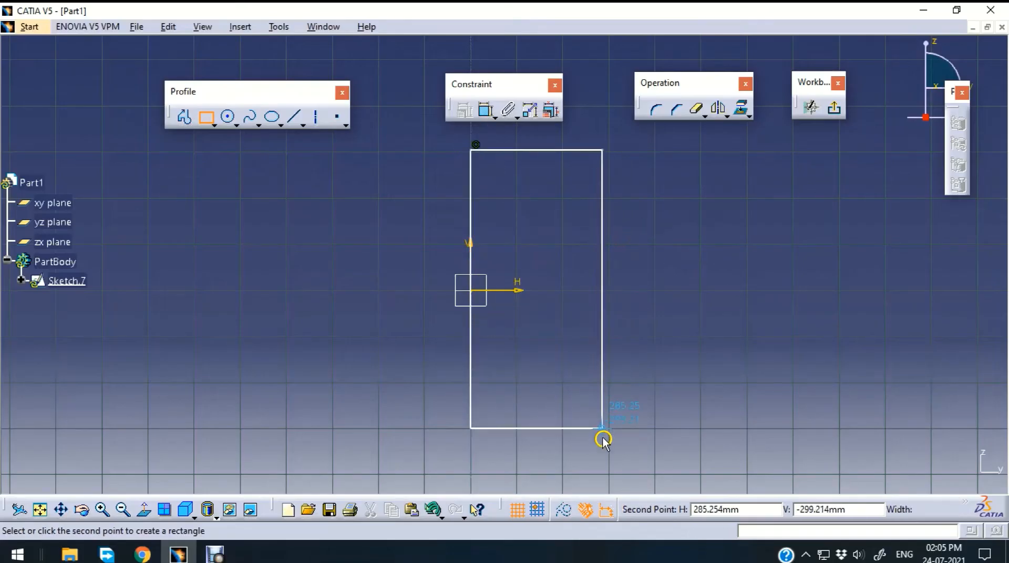
# Complete the rectangle against the vertical axis with a width of about 280 mm and exit the sketch
pyautogui.click(600, 461)
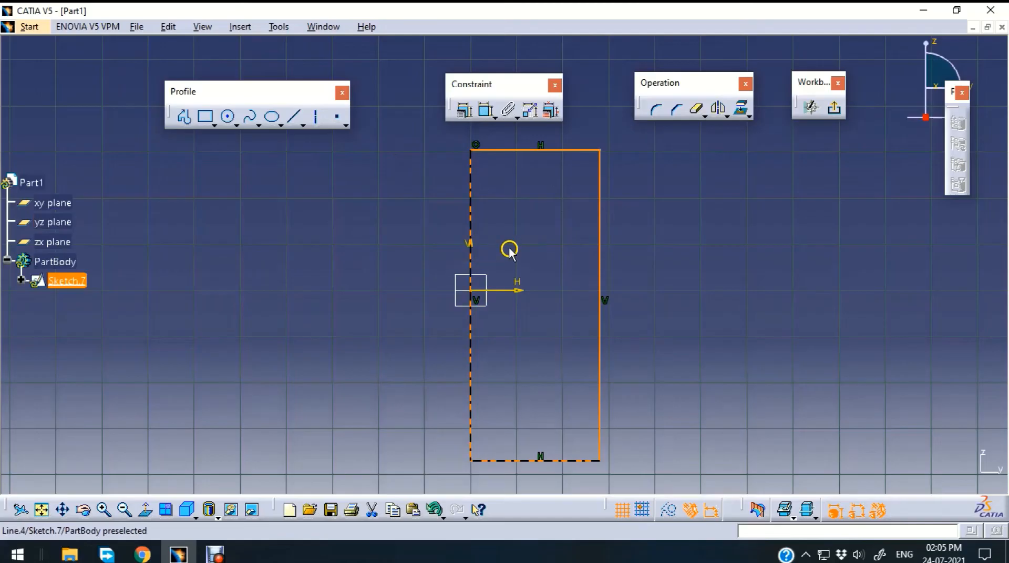
pyautogui.click(833, 110)
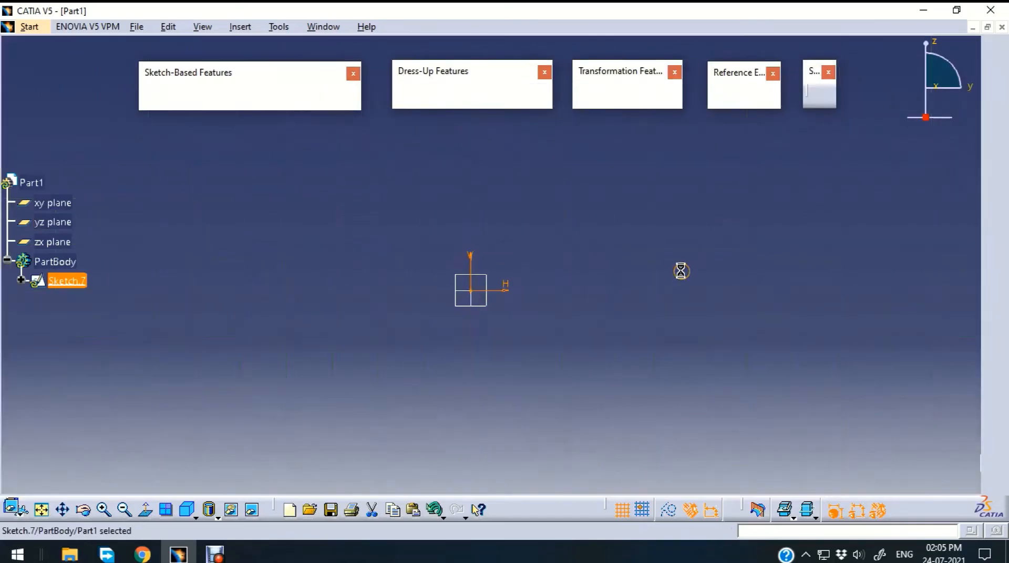
pyautogui.click(826, 302)
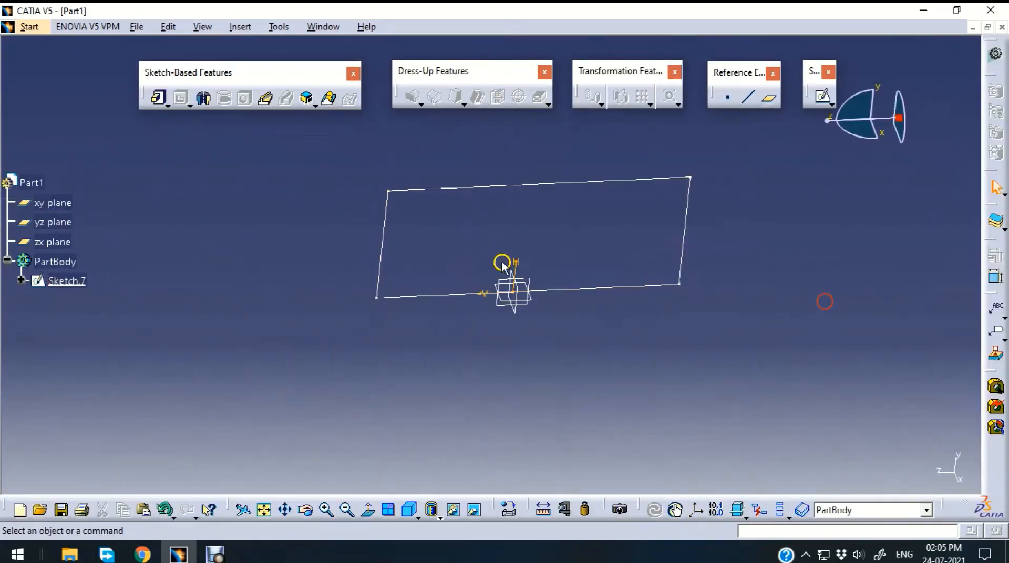
# Revolve the rectangle 360 degrees about its edge on the vertical axis with Shaft to create a solid cylinder
pyautogui.click(204, 99)
pyautogui.click(661, 183)
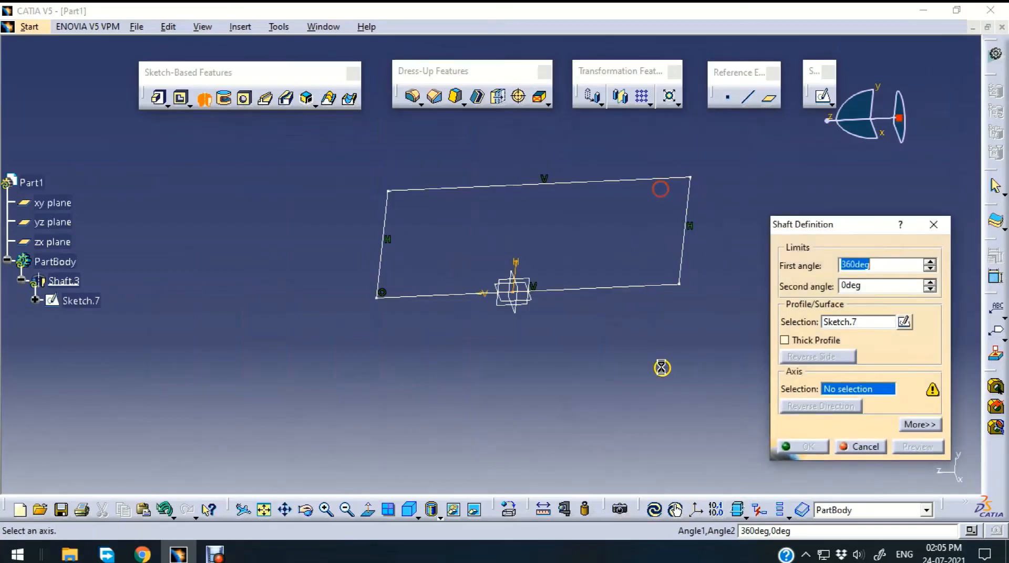
pyautogui.click(484, 294)
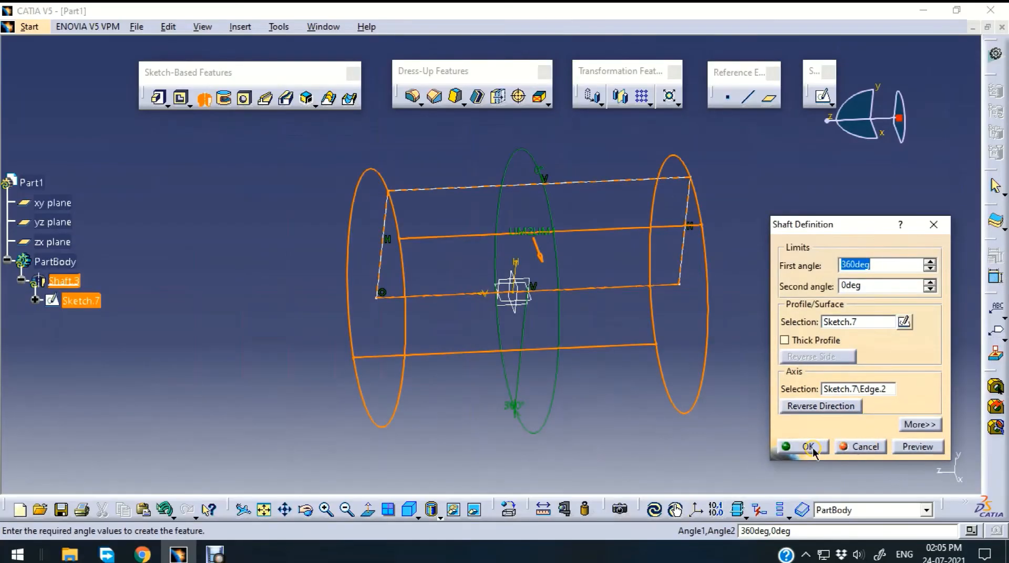
pyautogui.click(813, 447)
# Start a new sketch on the zx plane through the middle of the cylinder
pyautogui.moveTo(822, 315); pyautogui.dragTo(520, 273, button='middle')
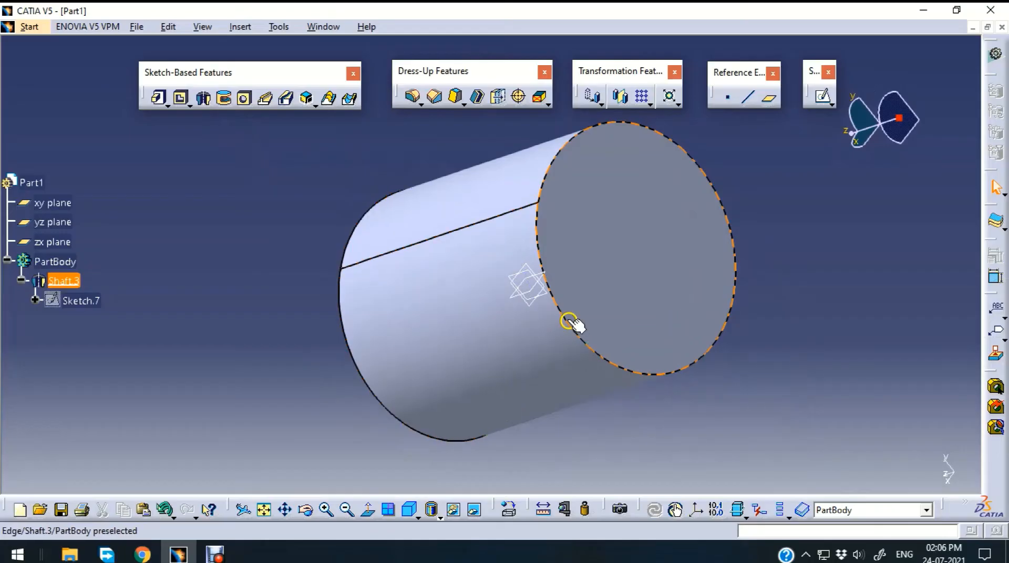
pyautogui.click(529, 301)
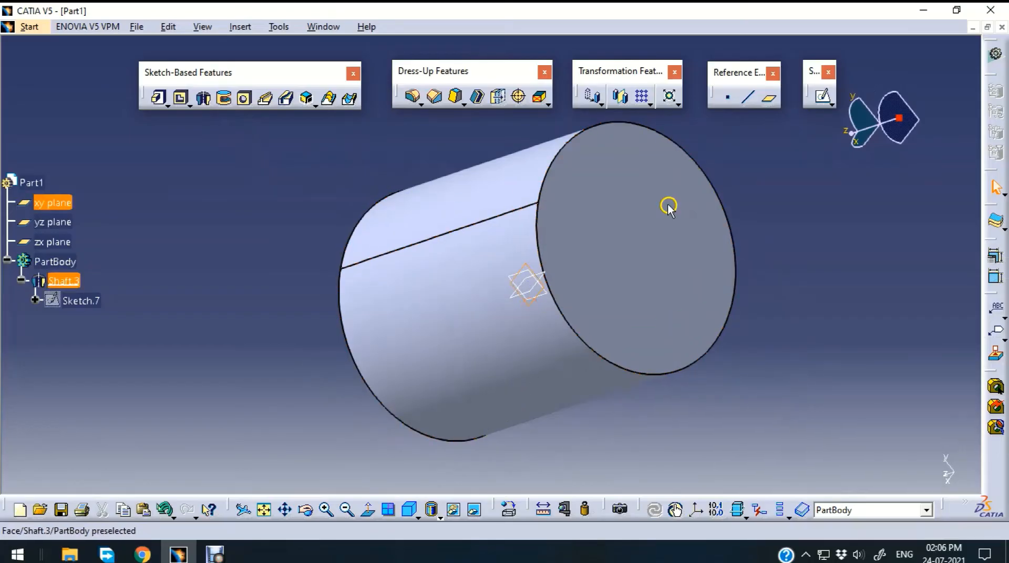
pyautogui.click(823, 97)
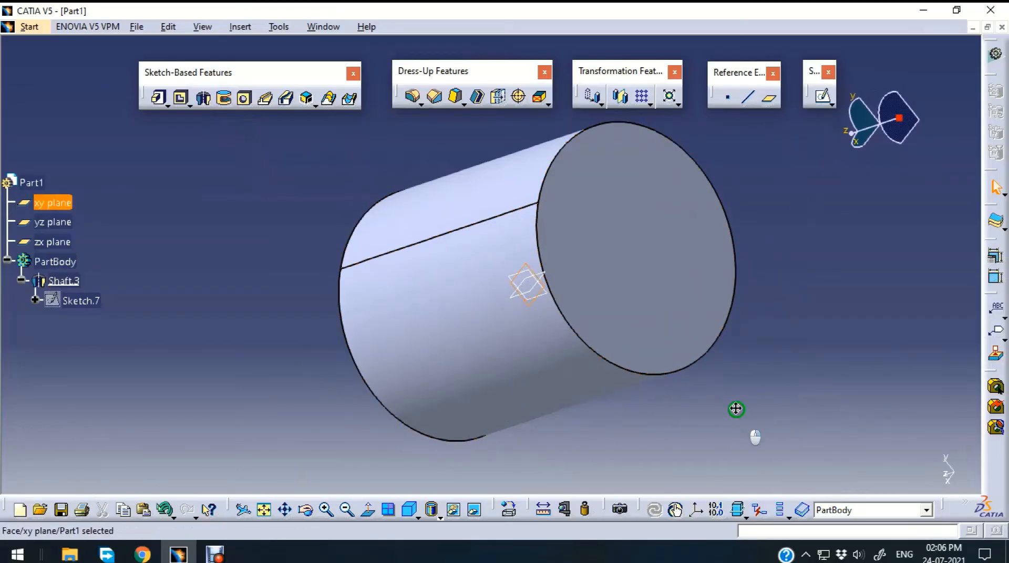
pyautogui.moveTo(736, 409); pyautogui.dragTo(693, 255, button='middle')
pyautogui.click(571, 316)
pyautogui.moveTo(571, 316); pyautogui.dragTo(665, 482, button='middle')
pyautogui.moveTo(760, 430); pyautogui.dragTo(541, 396, button='middle')
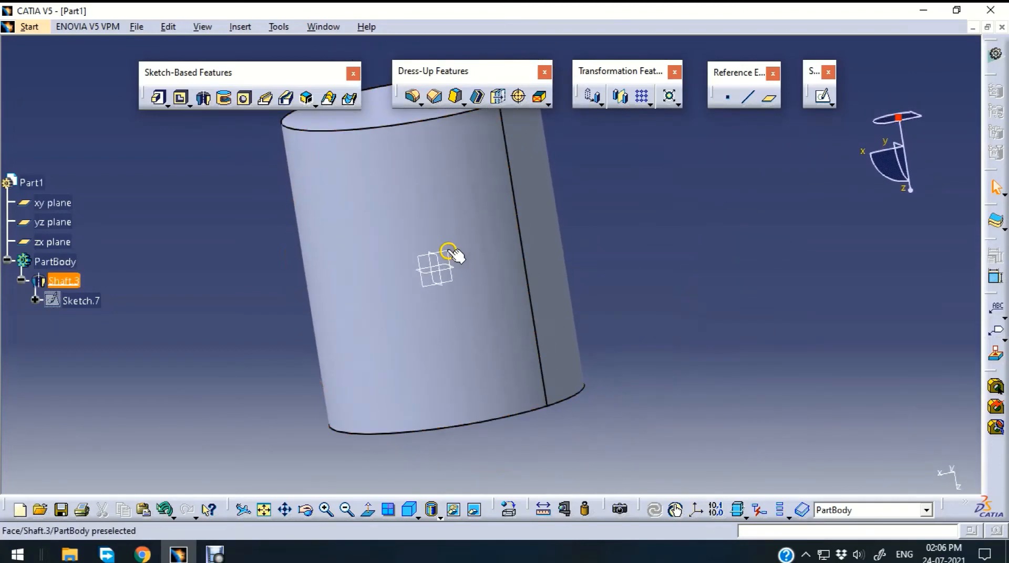
pyautogui.click(818, 100)
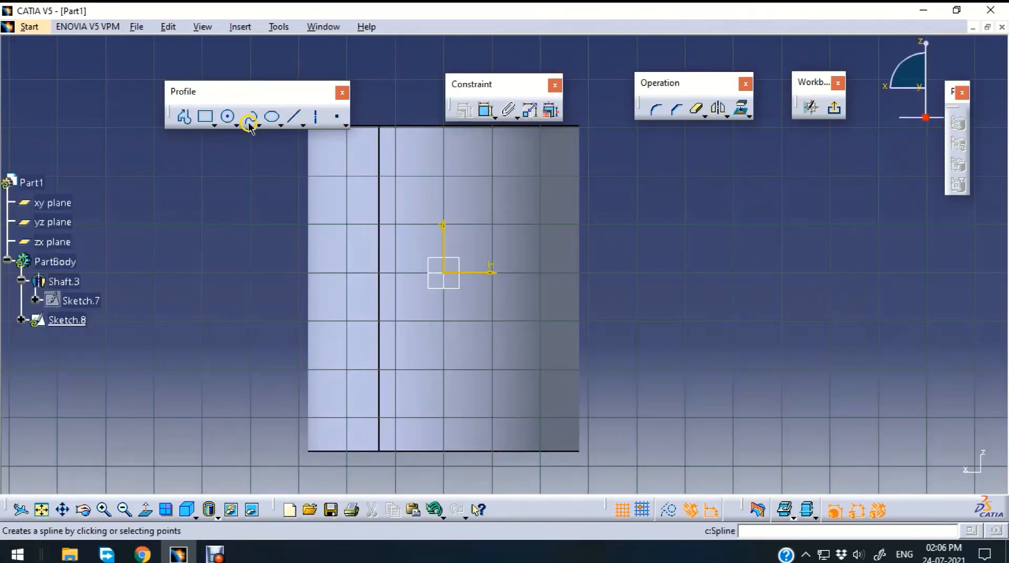
# Draw a circle of about 200 mm radius centred where the horizontal axis meets the cylinder's silhouette edge, and exit the sketch
pyautogui.click(229, 118)
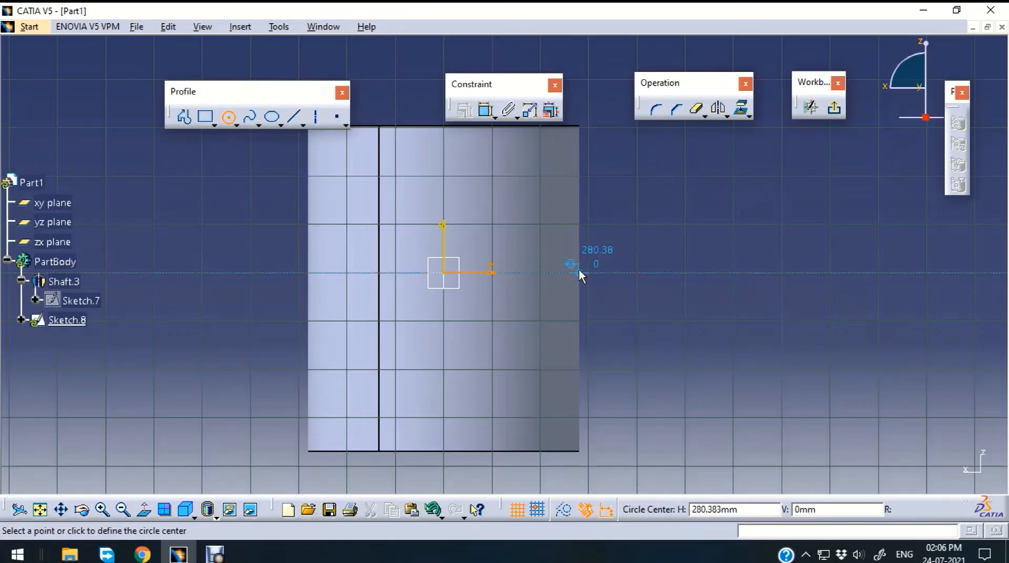
pyautogui.click(579, 273)
pyautogui.click(674, 300)
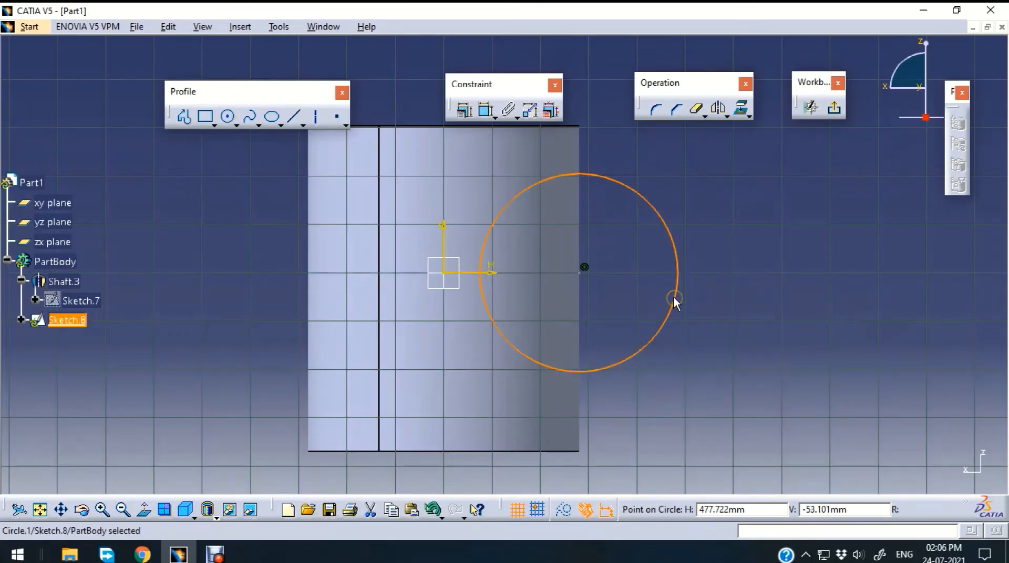
pyautogui.click(835, 109)
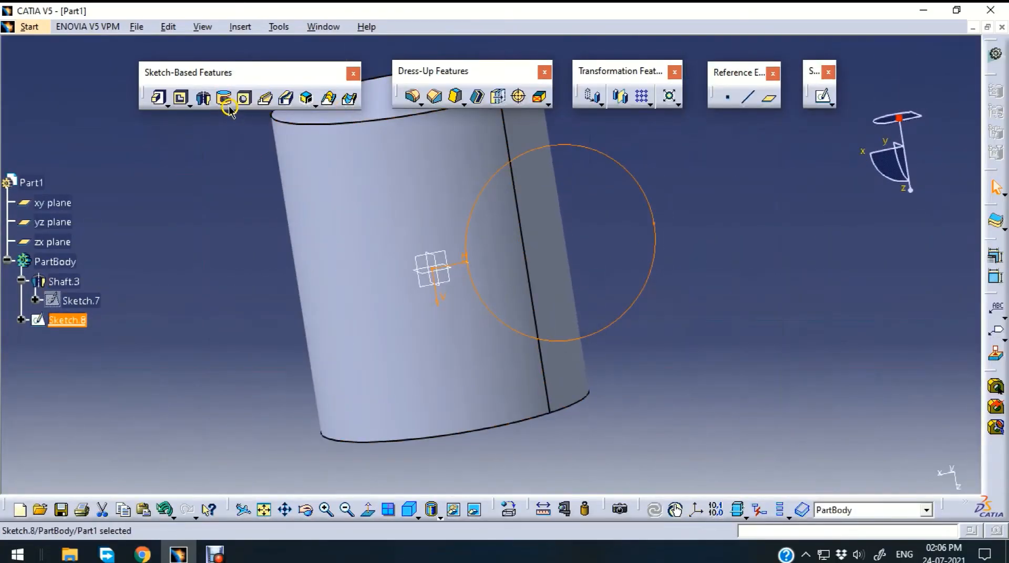
# Cut a 360-degree Groove with the circle sketch around the cylinder's axis, previewing it before applying
pyautogui.click(226, 99)
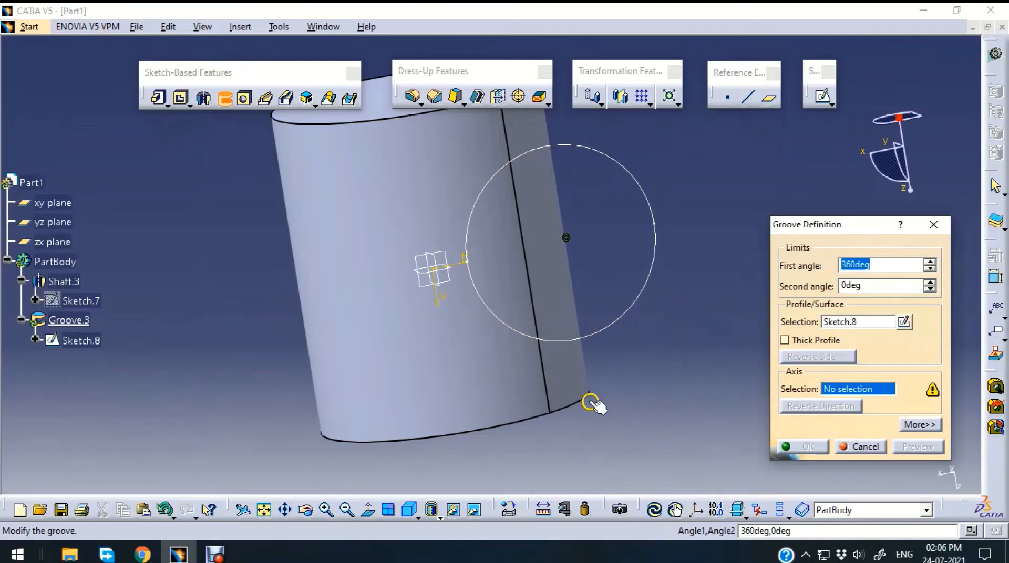
pyautogui.click(439, 330)
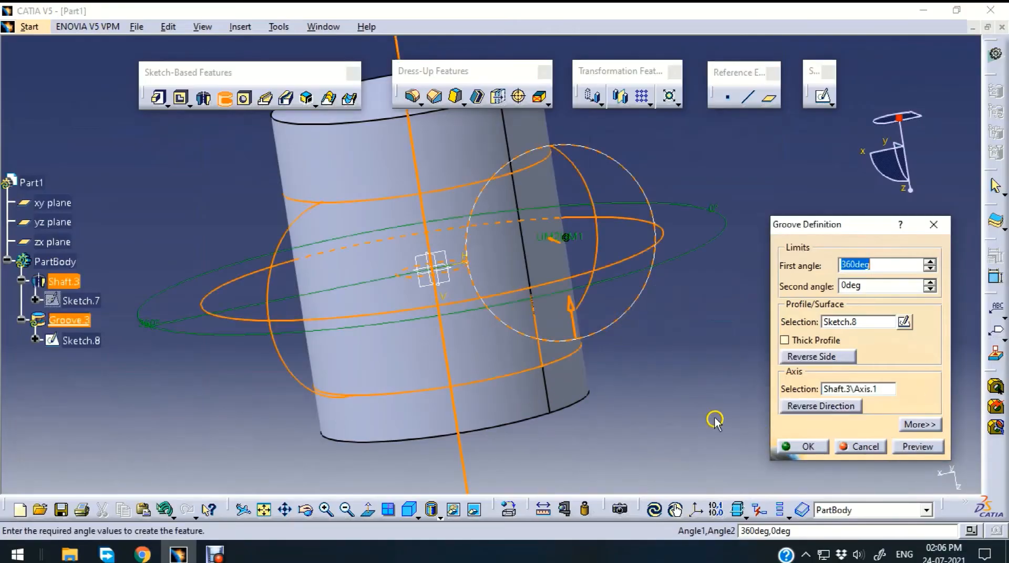
pyautogui.click(917, 447)
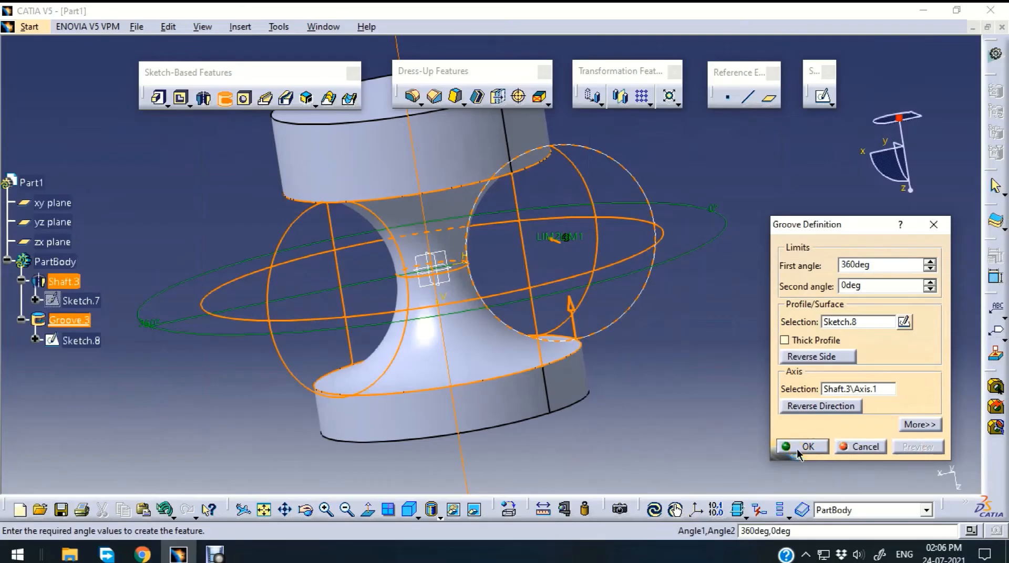
pyautogui.click(707, 393)
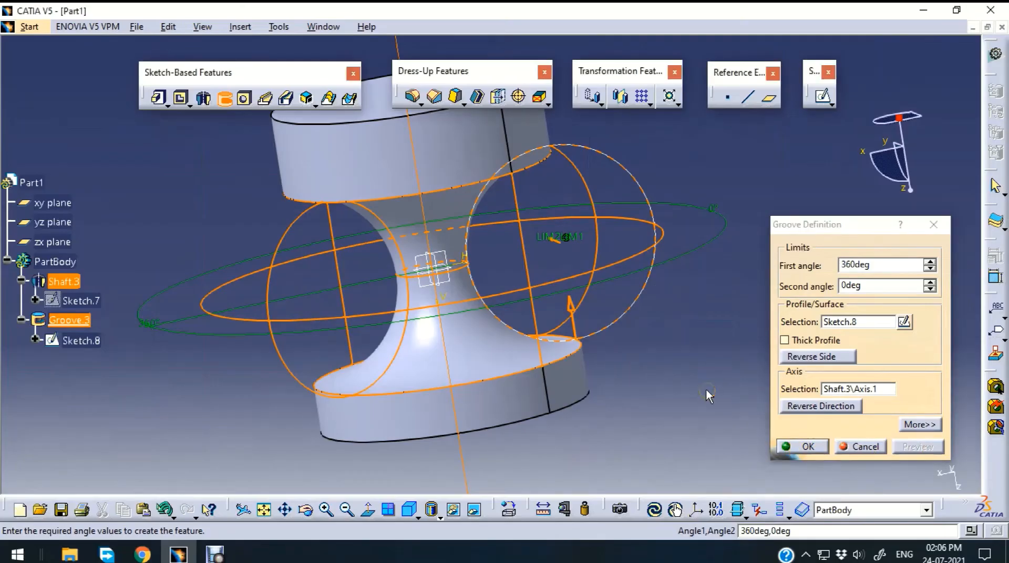
pyautogui.click(803, 447)
pyautogui.click(720, 397)
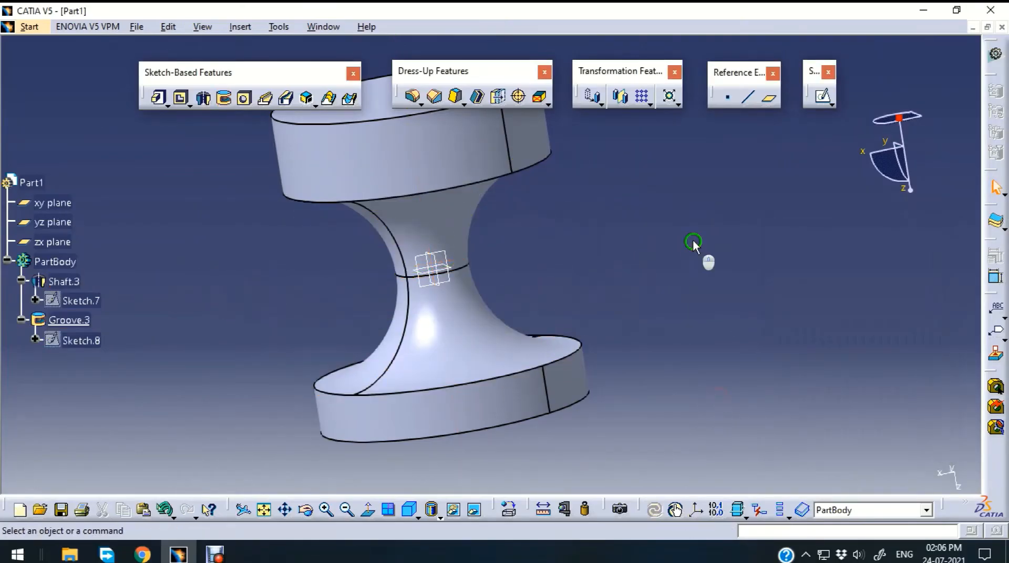
# Edit the groove to use a thick profile with Thickness1 10 mm and Thickness2 0 mm, then preview and apply it
pyautogui.moveTo(694, 243); pyautogui.dragTo(536, 310, button='middle')
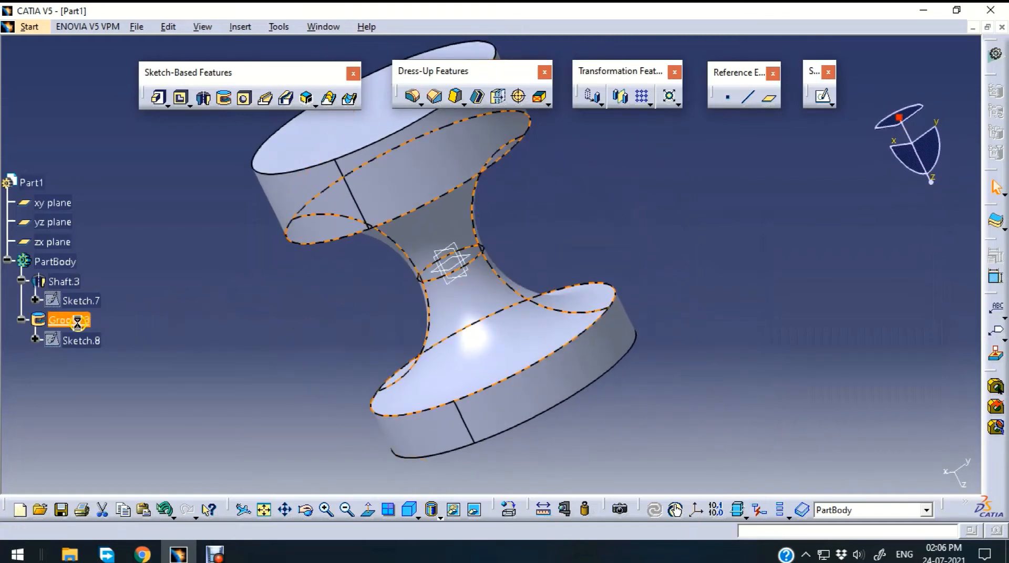
pyautogui.doubleClick(69, 321)
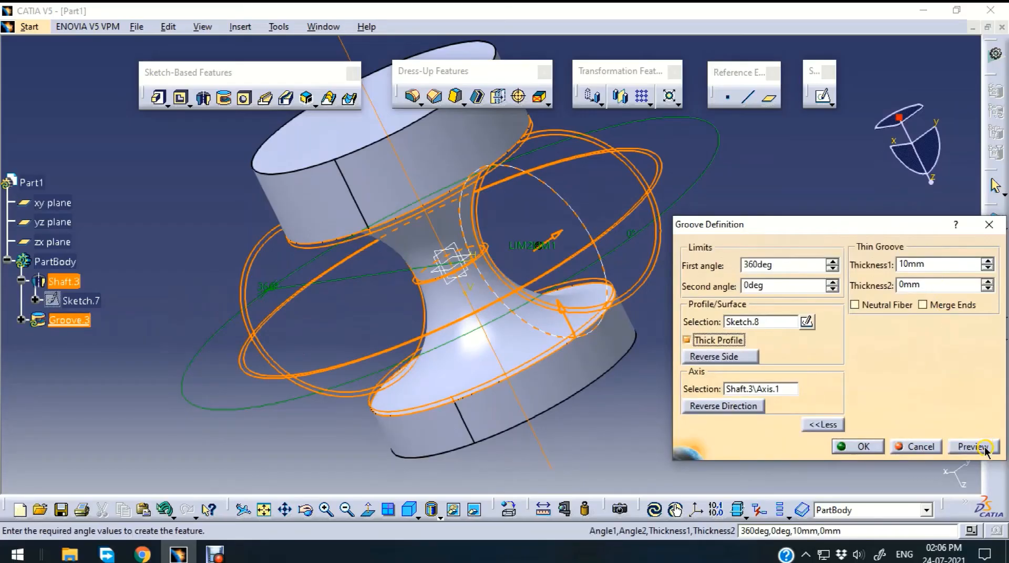
pyautogui.click(983, 448)
pyautogui.moveTo(722, 184); pyautogui.dragTo(556, 185, button='middle')
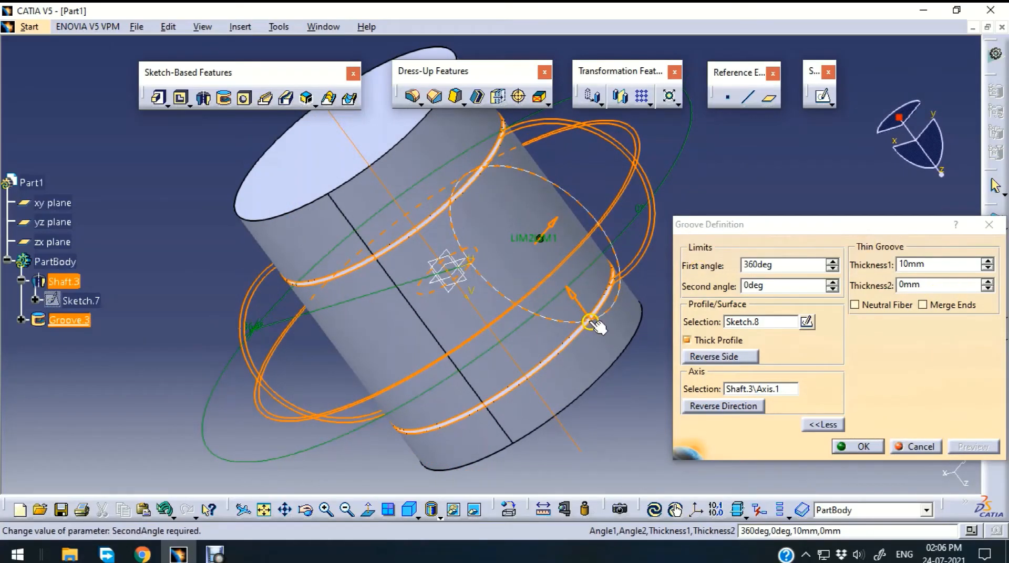
pyautogui.moveTo(585, 407); pyautogui.dragTo(607, 258, button='middle')
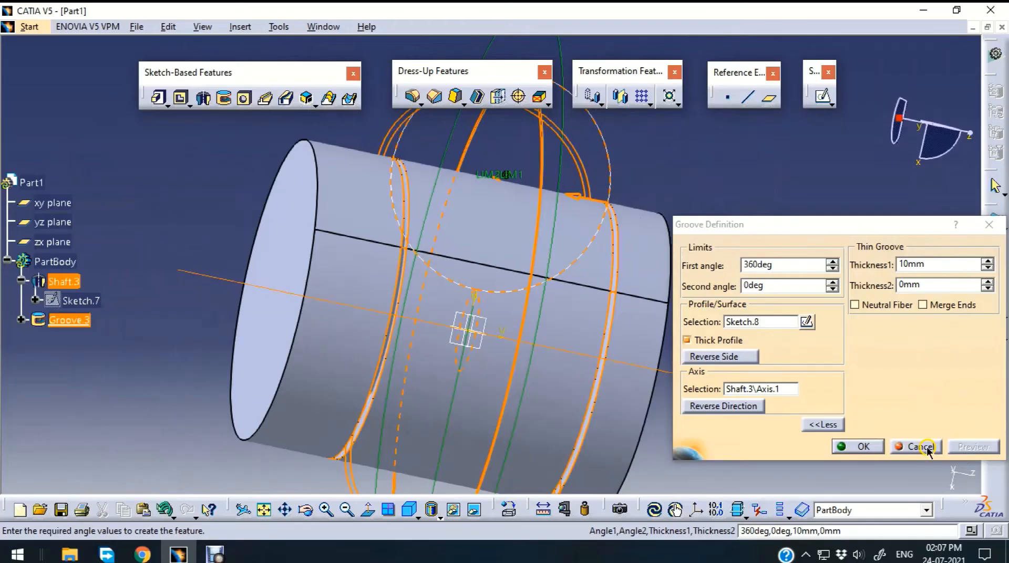
pyautogui.click(860, 446)
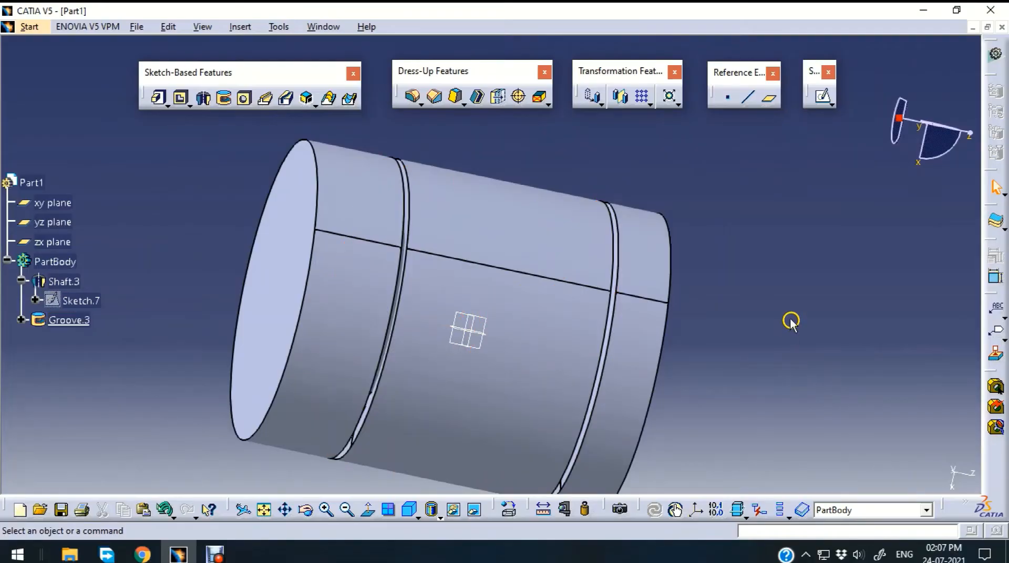
# Edit the groove again to turn off the thick profile, collapse the extra options and preview the cut
pyautogui.moveTo(790, 320); pyautogui.dragTo(541, 467, button='middle')
pyautogui.doubleClick(70, 322)
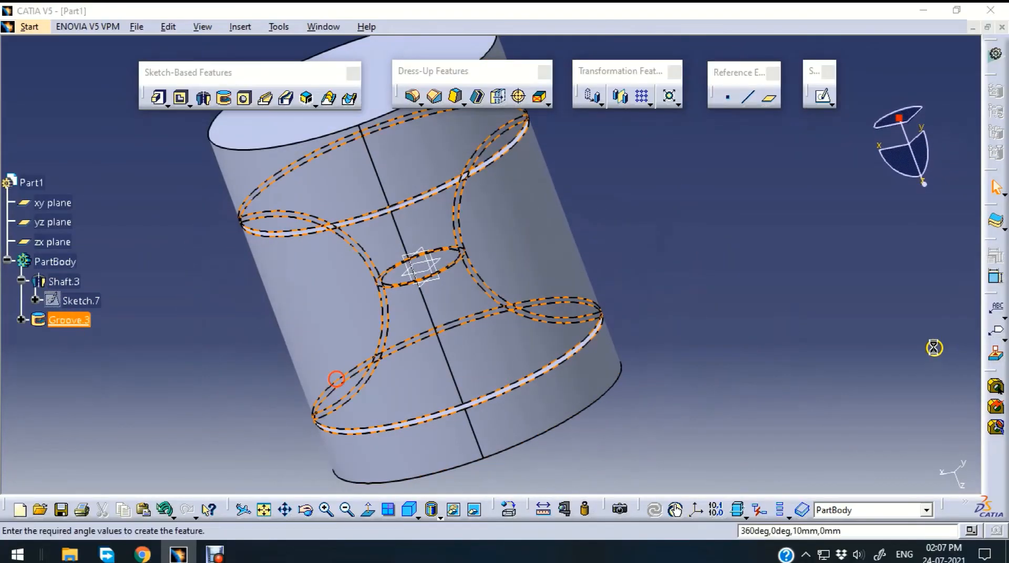
pyautogui.click(727, 340)
pyautogui.click(826, 424)
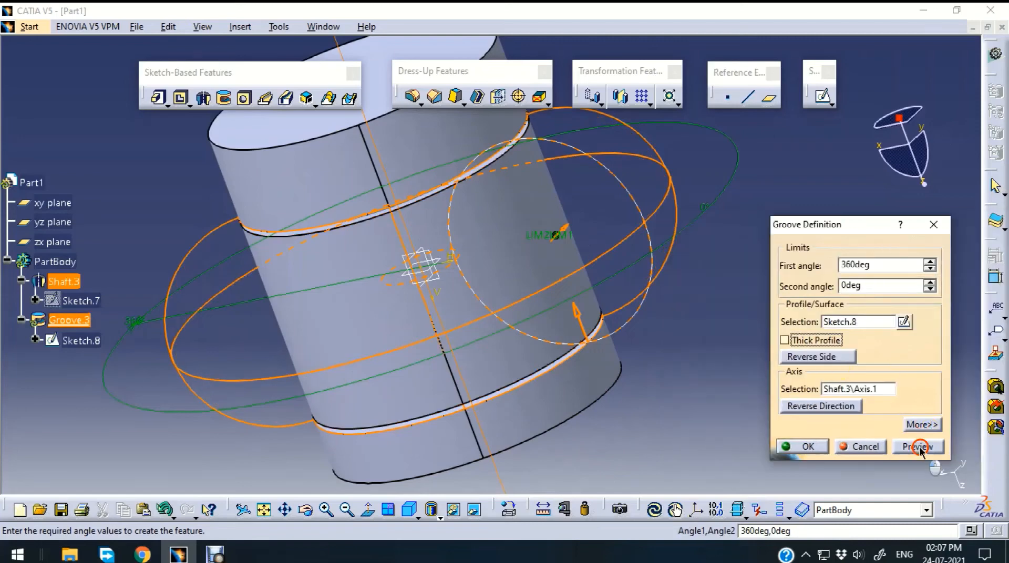
pyautogui.click(919, 447)
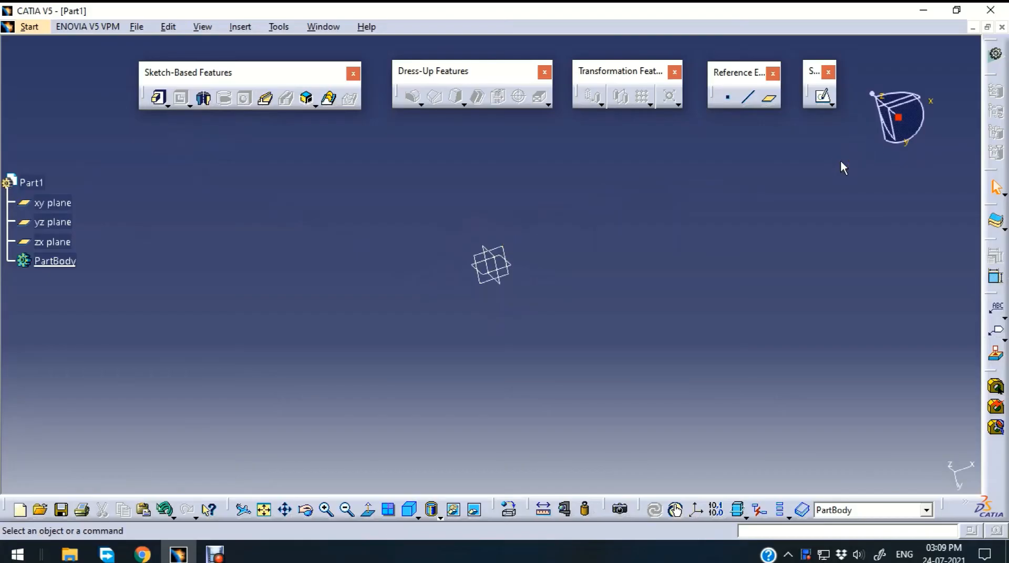
# Sketch a circle of about 12 mm diameter centred on the origin on the xy plane, and exit the sketch
pyautogui.click(821, 98)
pyautogui.click(504, 249)
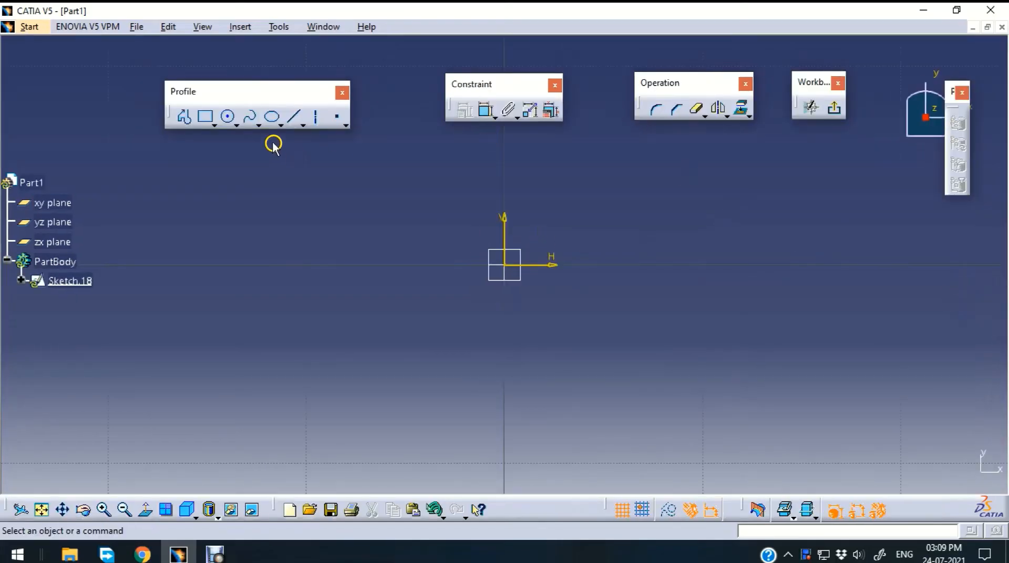
pyautogui.click(227, 116)
pyautogui.click(505, 266)
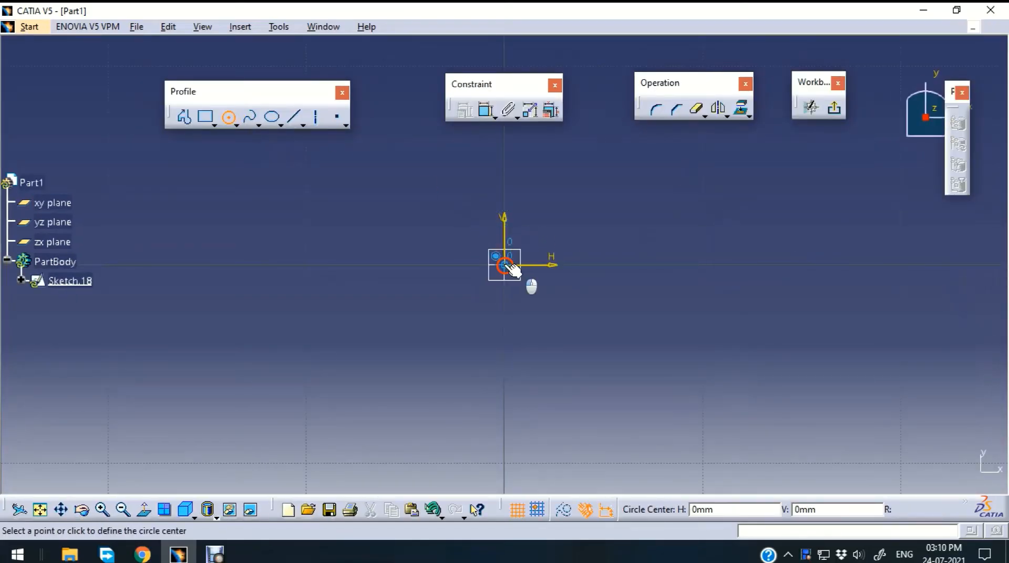
pyautogui.click(616, 312)
pyautogui.click(827, 111)
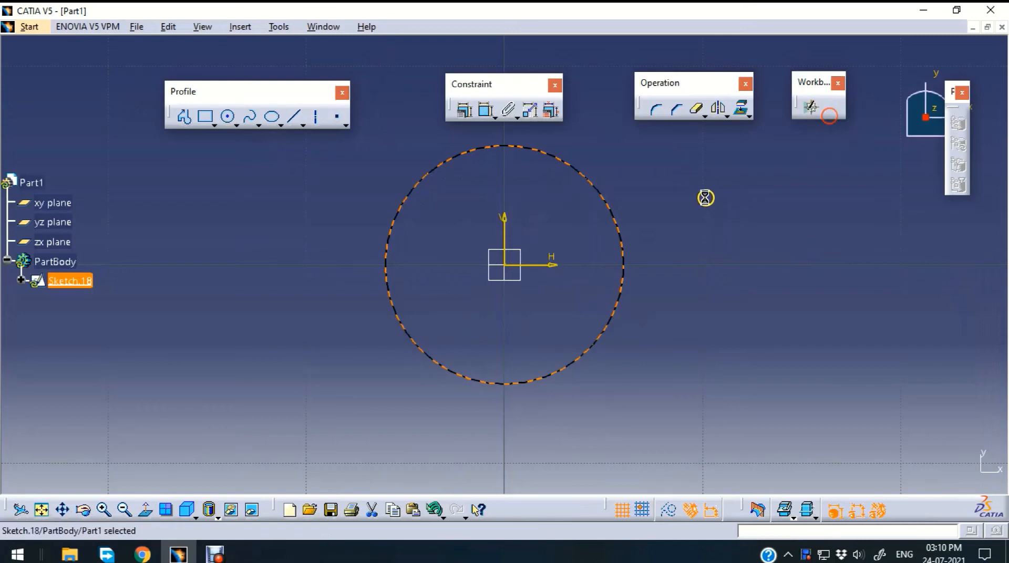
pyautogui.moveTo(671, 216); pyautogui.dragTo(663, 273, button='middle')
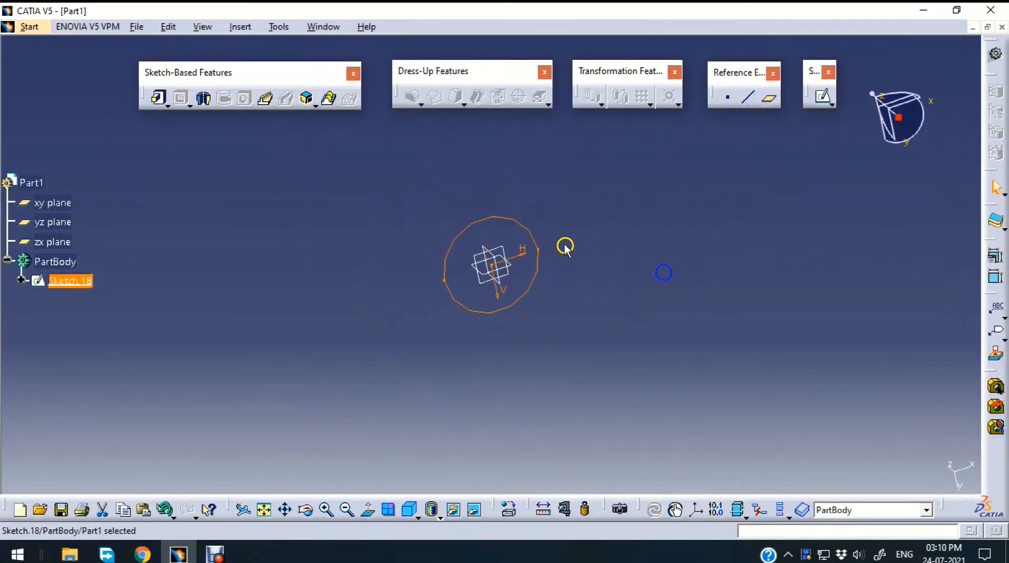
# Reopen the circle's sketch, dimension the circle and set its diameter to 200 mm
pyautogui.doubleClick(533, 234)
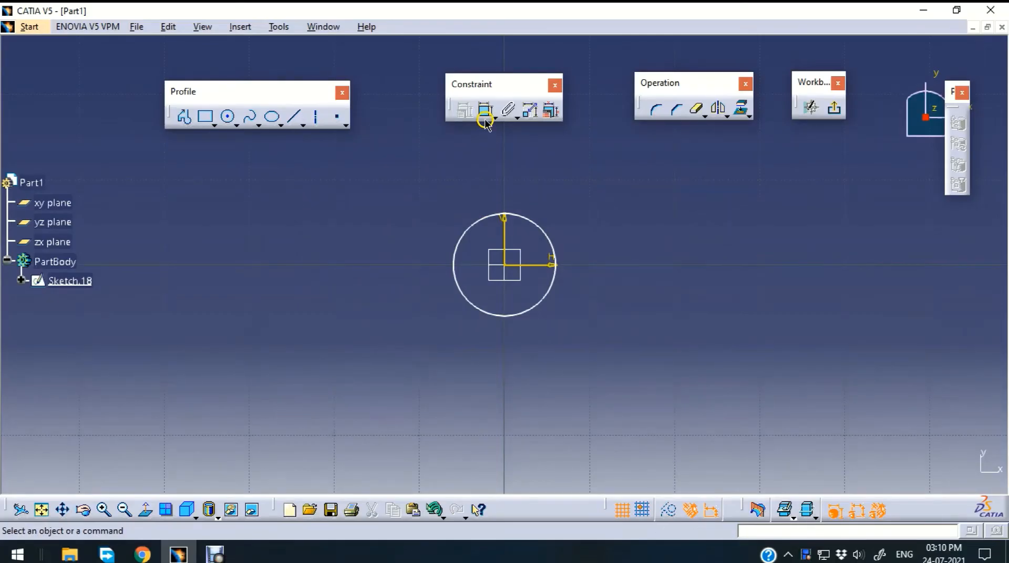
pyautogui.click(485, 116)
pyautogui.click(546, 215)
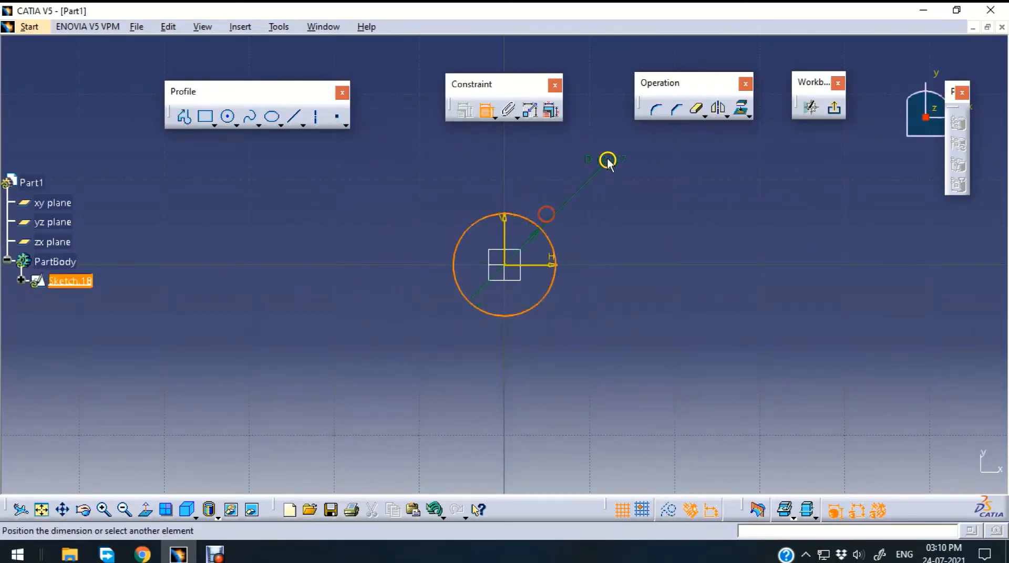
pyautogui.click(608, 159)
pyautogui.doubleClick(625, 157)
pyautogui.write('2')
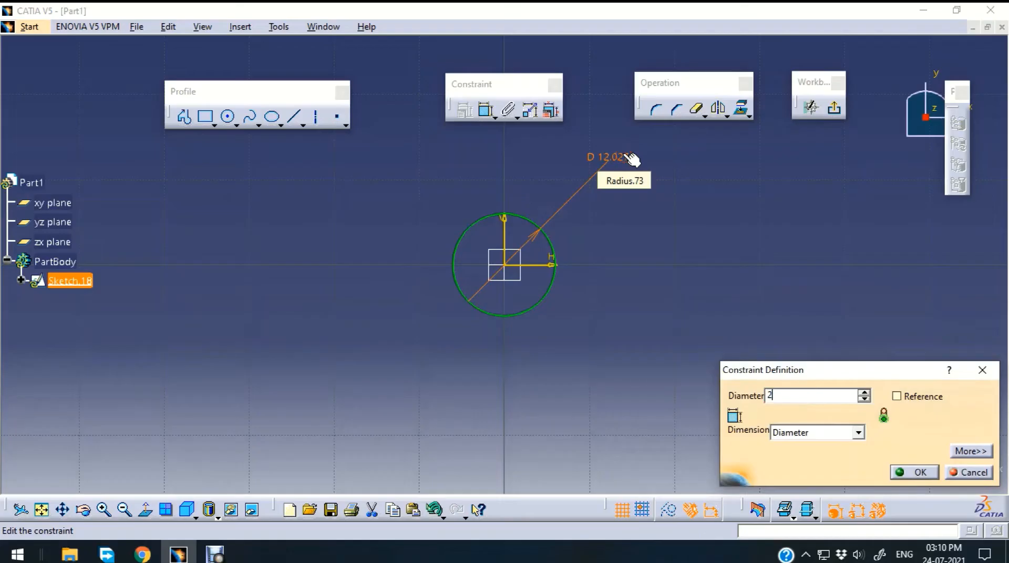
pyautogui.write('00mm')
pyautogui.press('Return')
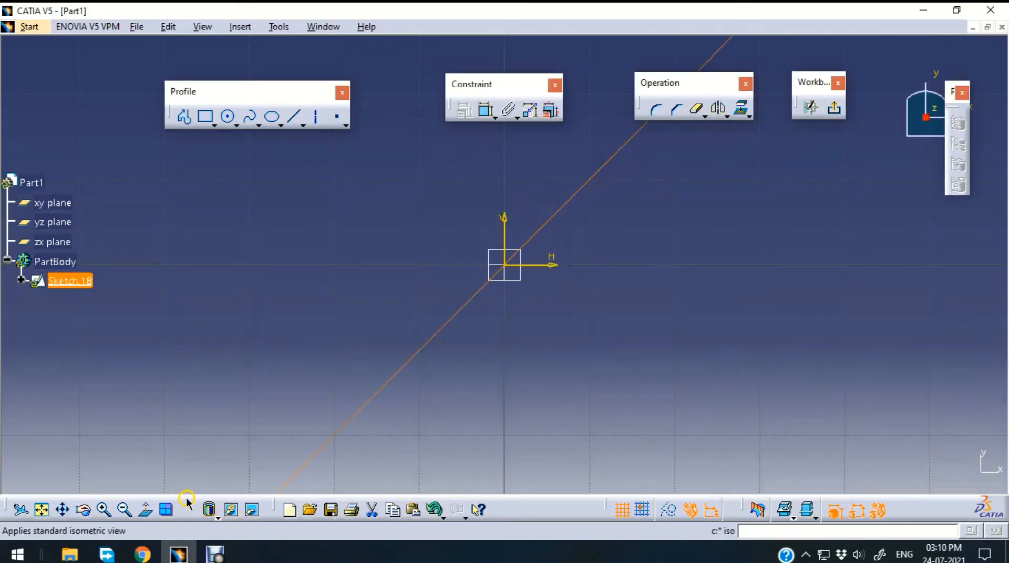
pyautogui.click(41, 509)
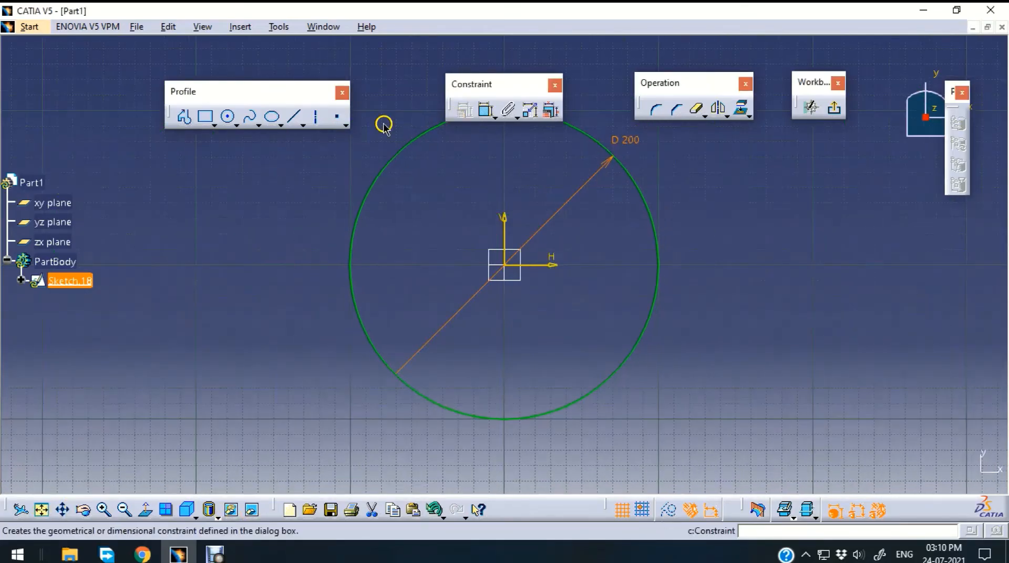
# Exit the circle's sketch
pyautogui.click(833, 108)
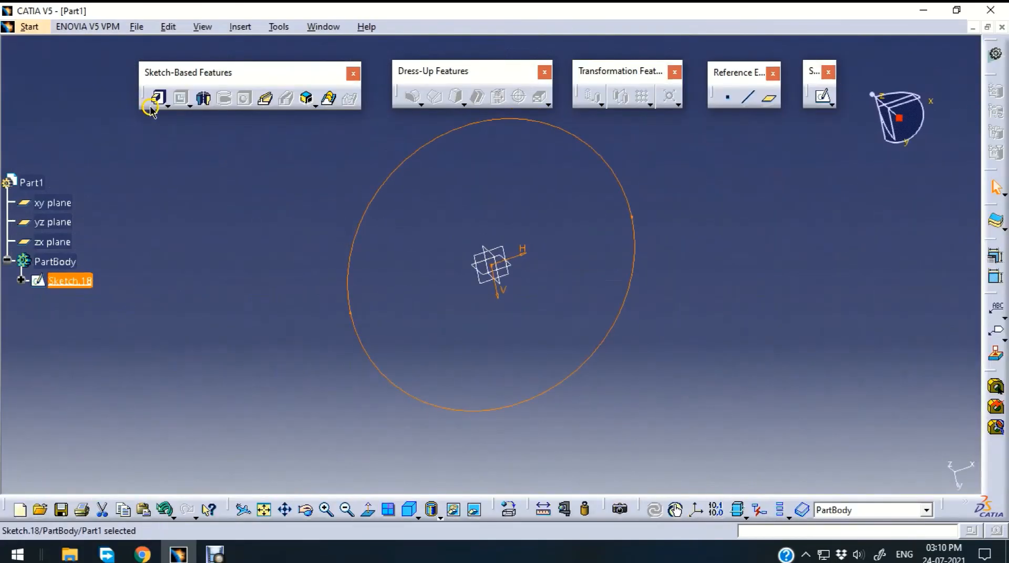
# Preview a 1000 mm pad of the circle sketch, inspect the straight cylinder, and cancel the pad
pyautogui.click(155, 102)
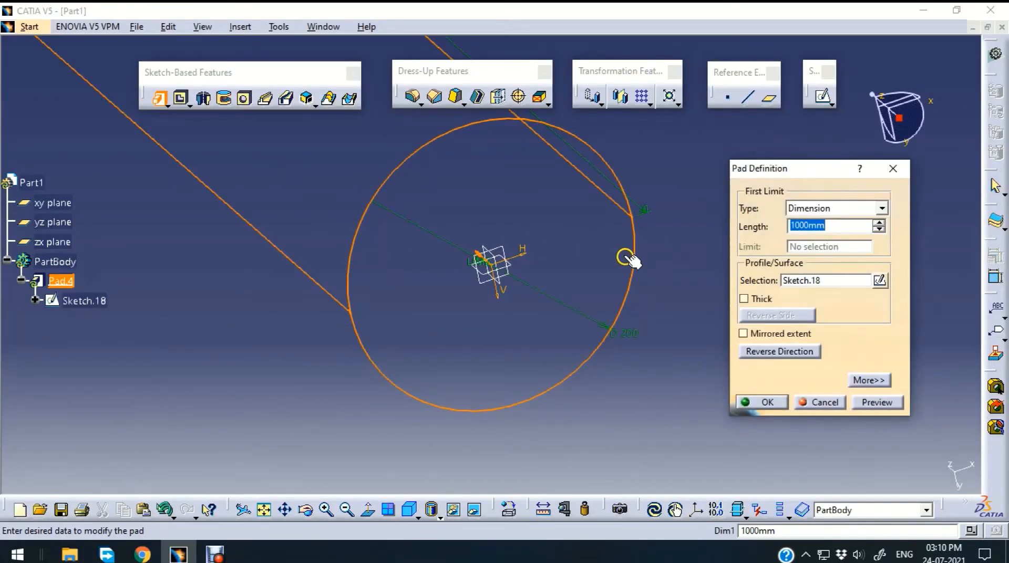
pyautogui.click(890, 405)
pyautogui.moveTo(173, 259); pyautogui.dragTo(322, 425, button='middle')
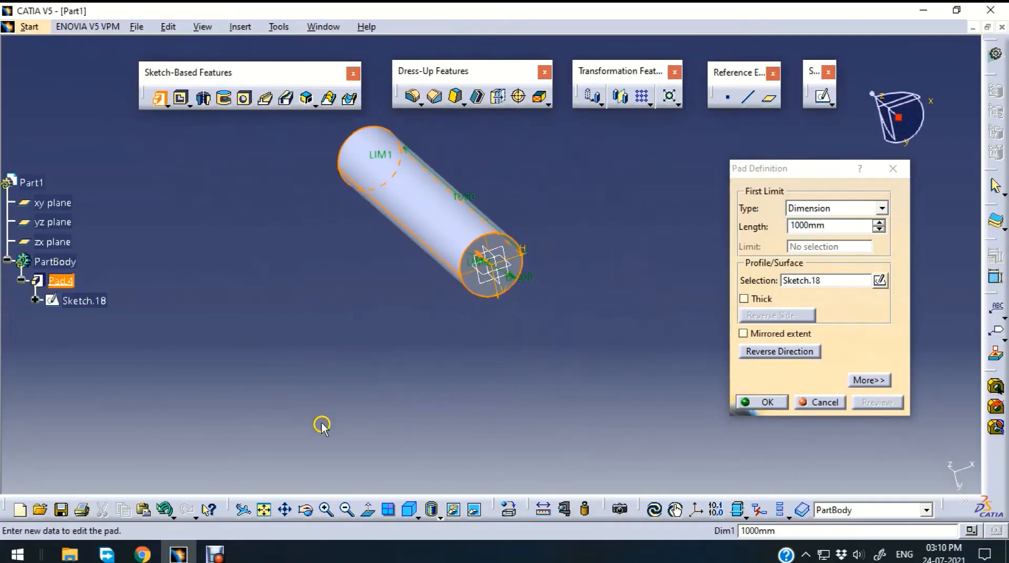
pyautogui.moveTo(323, 255); pyautogui.dragTo(320, 331, button='middle')
pyautogui.moveTo(295, 277); pyautogui.dragTo(579, 332, button='middle')
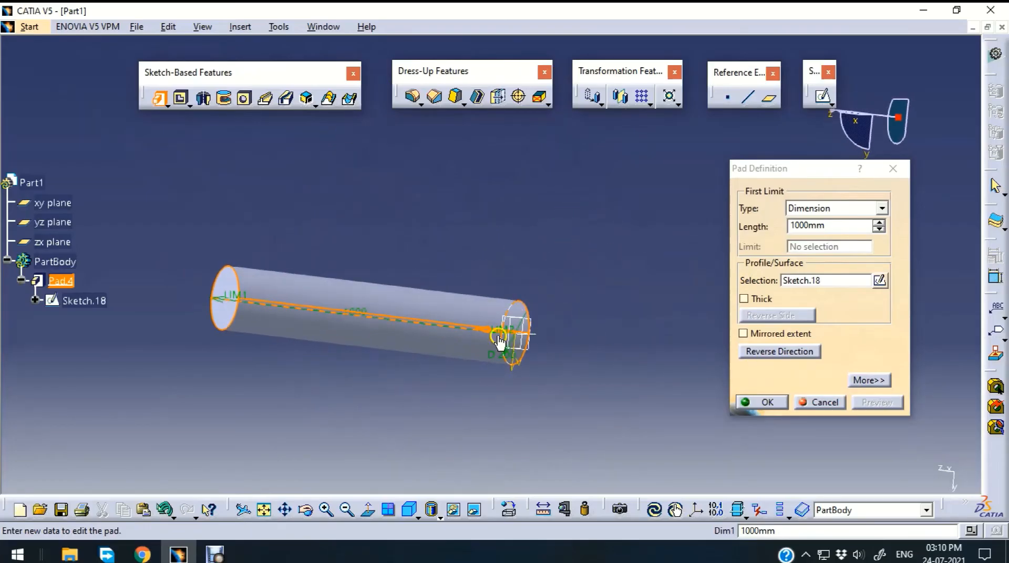
pyautogui.moveTo(610, 294); pyautogui.dragTo(448, 408, button='middle')
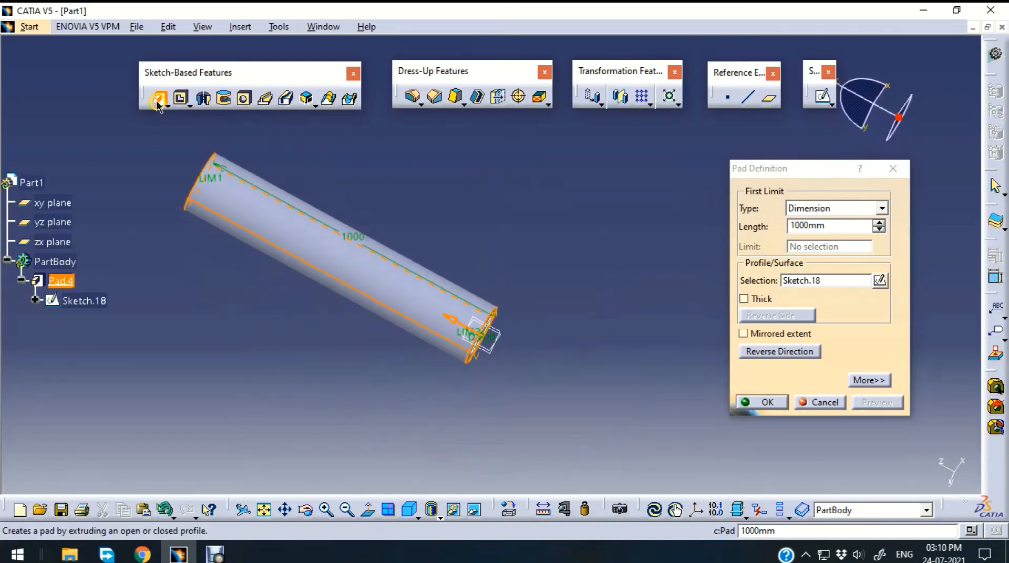
pyautogui.moveTo(536, 212); pyautogui.dragTo(528, 381, button='middle')
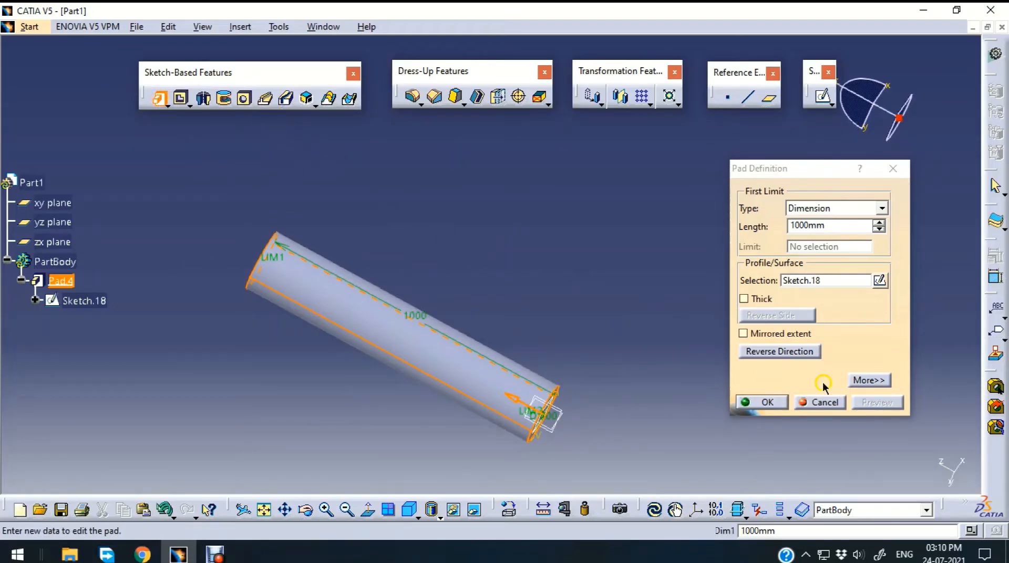
pyautogui.click(824, 402)
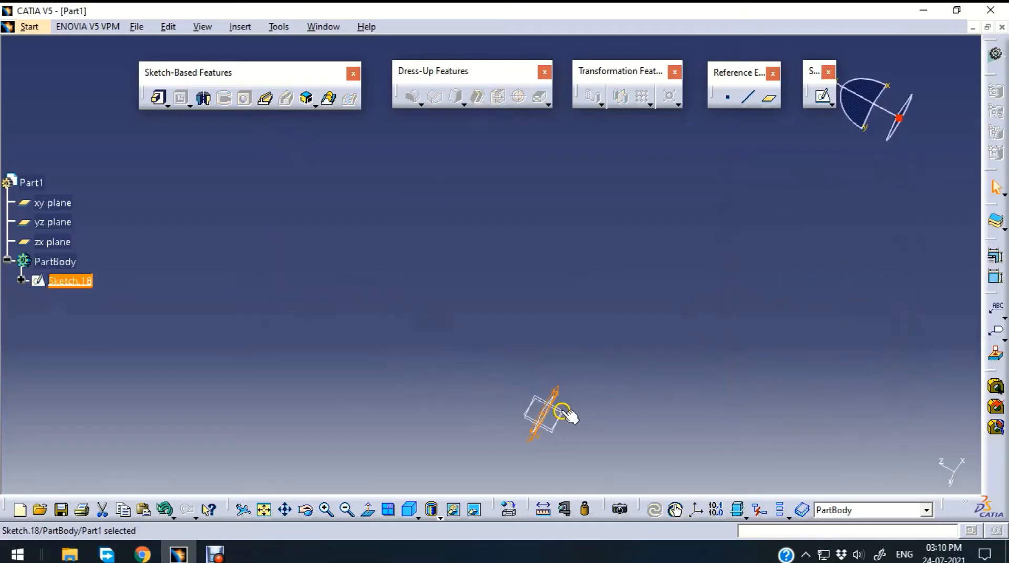
# Start a new sketch on the zx plane
pyautogui.moveTo(717, 369)
pyautogui.mouseDown(button='middle')
pyautogui.moveTo(736, 365)
pyautogui.moveTo(588, 349)
pyautogui.moveTo(588, 371)
pyautogui.moveTo(451, 451)
pyautogui.moveTo(403, 451)
pyautogui.moveTo(380, 419)
pyautogui.moveTo(403, 340)
pyautogui.moveTo(435, 347)
pyautogui.moveTo(338, 376)
pyautogui.mouseUp(button='middle')
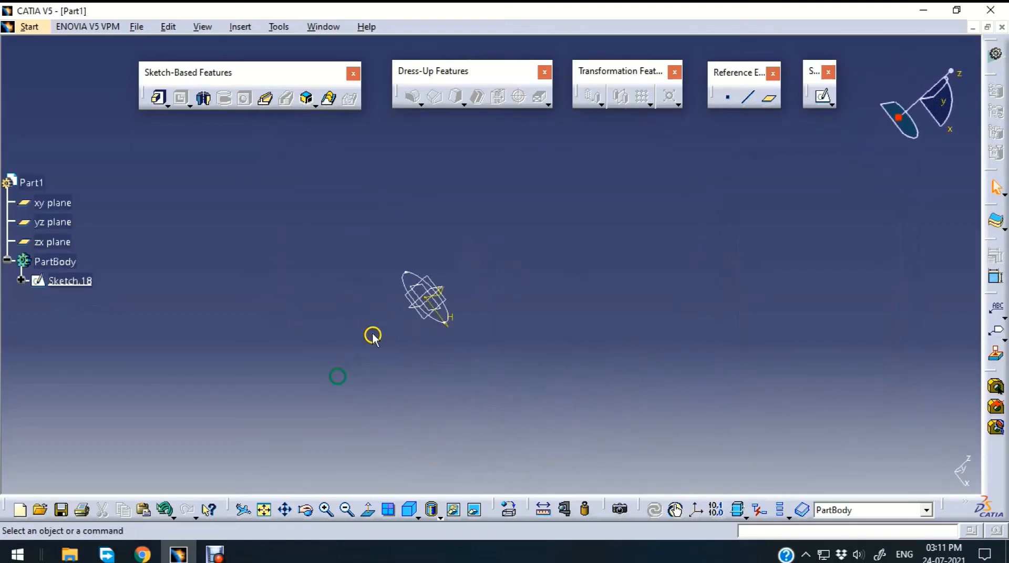
pyautogui.click(427, 275)
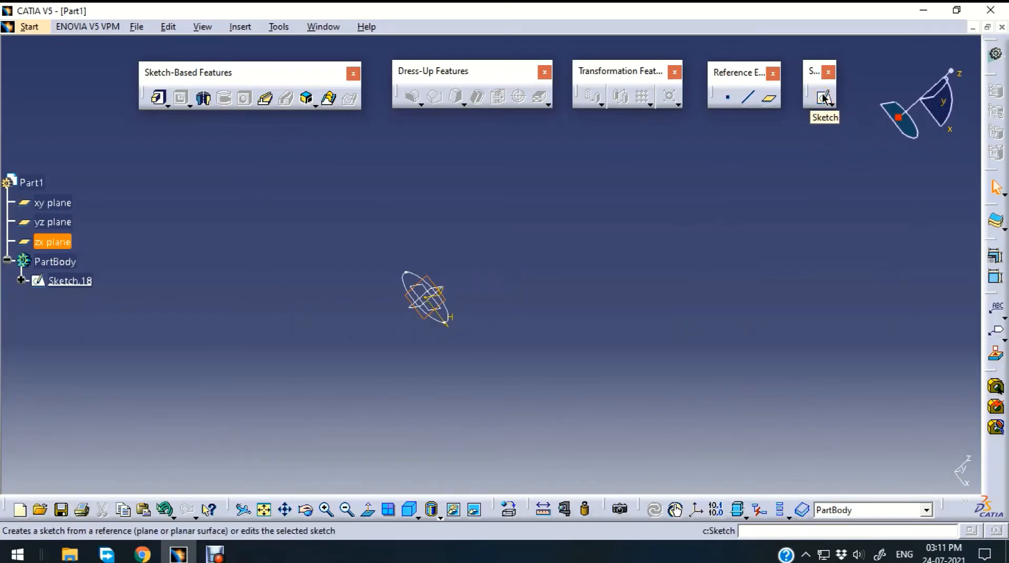
pyautogui.click(823, 96)
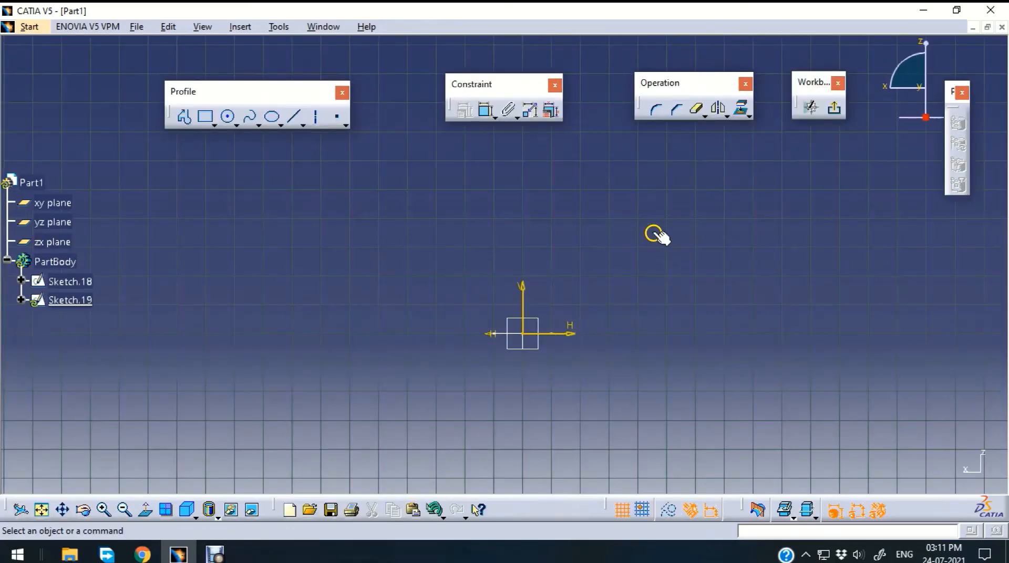
pyautogui.moveTo(653, 233)
pyautogui.mouseDown(button='middle')
pyautogui.moveTo(689, 295)
pyautogui.moveTo(716, 426)
pyautogui.mouseUp(button='middle')
pyautogui.scroll(1, 717, 421)
pyautogui.moveTo(703, 336); pyautogui.dragTo(526, 234, button='middle')
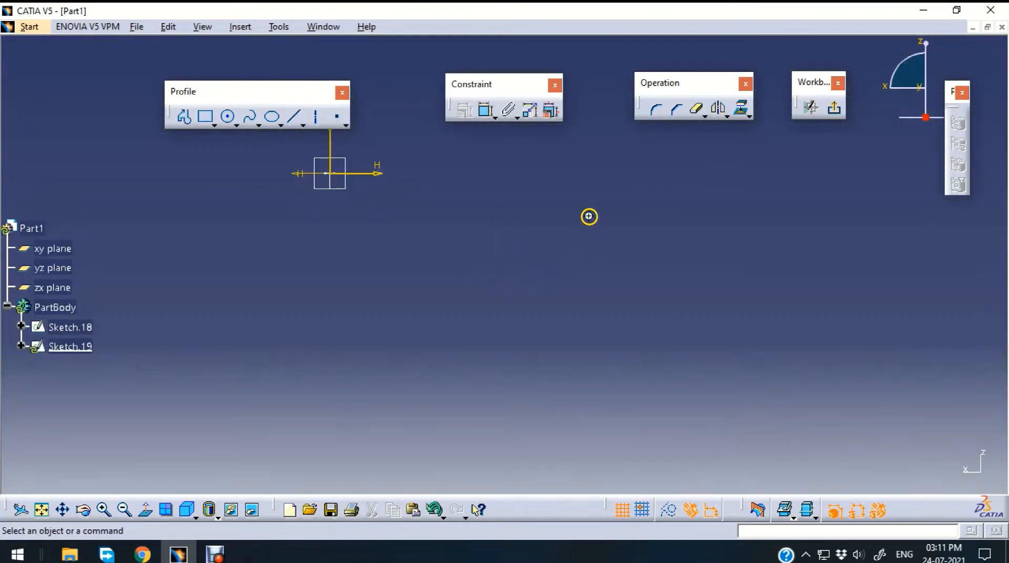
pyautogui.moveTo(588, 216); pyautogui.dragTo(617, 333, button='middle')
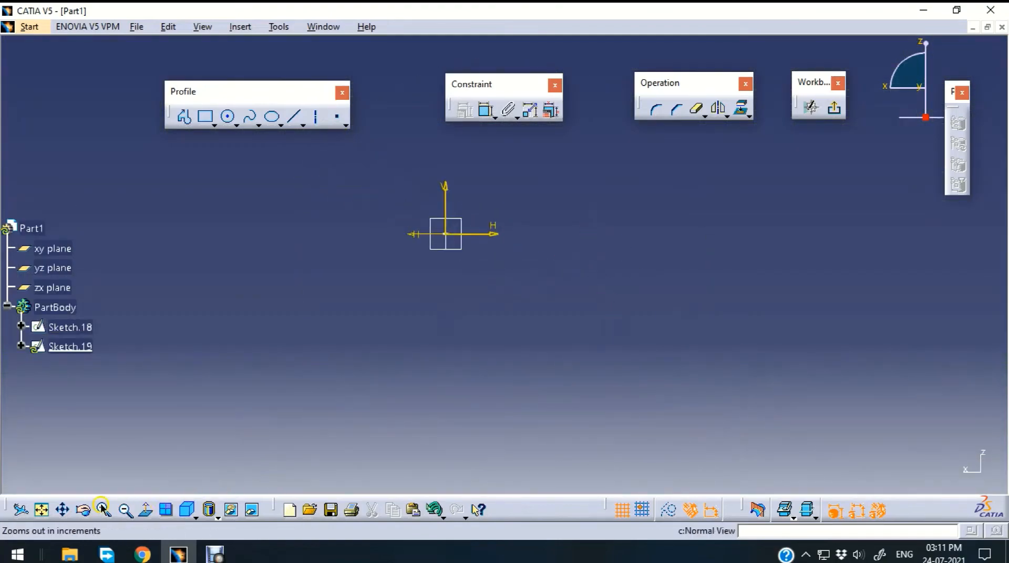
pyautogui.click(41, 510)
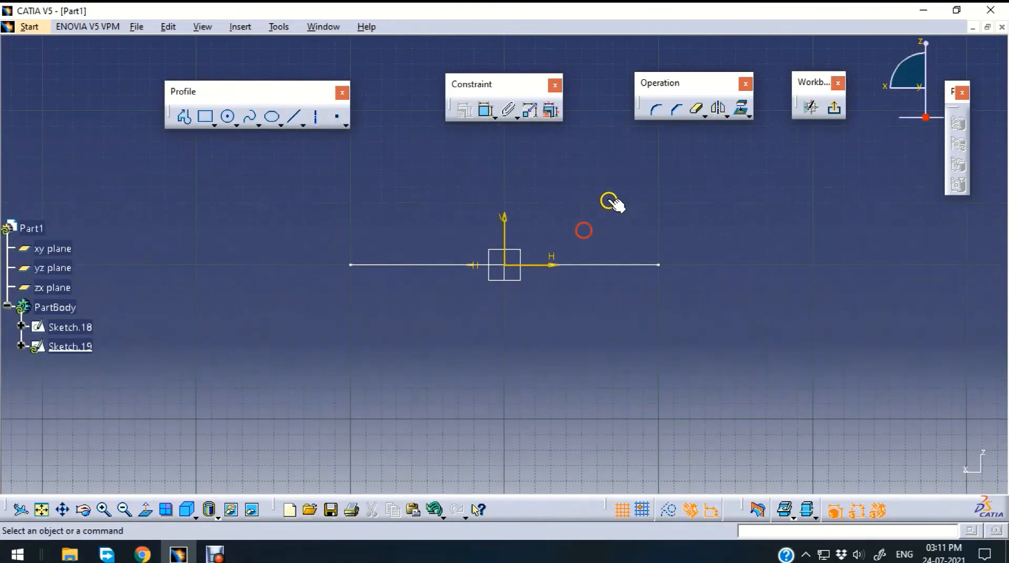
pyautogui.moveTo(616, 171); pyautogui.dragTo(614, 267, button='middle')
pyautogui.moveTo(635, 151)
pyautogui.mouseDown(button='middle')
pyautogui.moveTo(515, 272)
pyautogui.moveTo(466, 286)
pyautogui.moveTo(465, 316)
pyautogui.mouseUp(button='middle')
pyautogui.click(466, 286)
pyautogui.moveTo(487, 246)
pyautogui.mouseDown(button='middle')
pyautogui.moveTo(392, 289)
pyautogui.moveTo(375, 308)
pyautogui.mouseUp(button='middle')
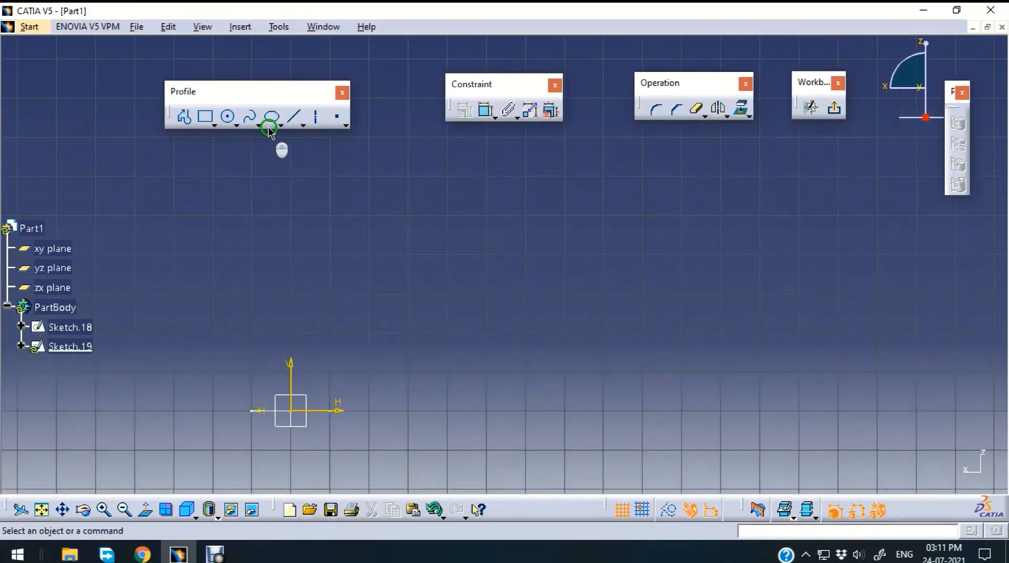
# Draw a vertical line upward from the sketch origin along the vertical axis
pyautogui.click(251, 118)
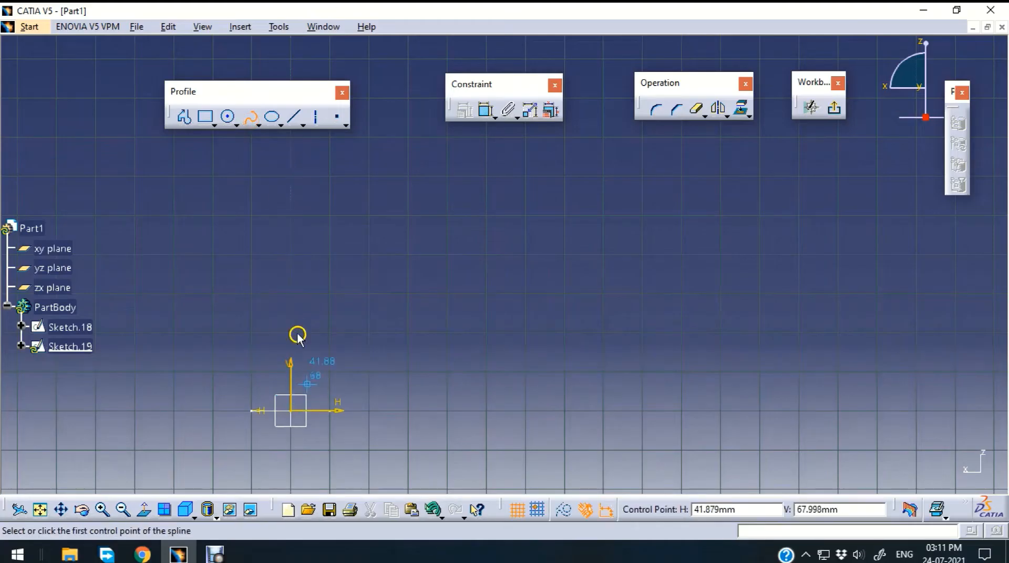
pyautogui.click(295, 116)
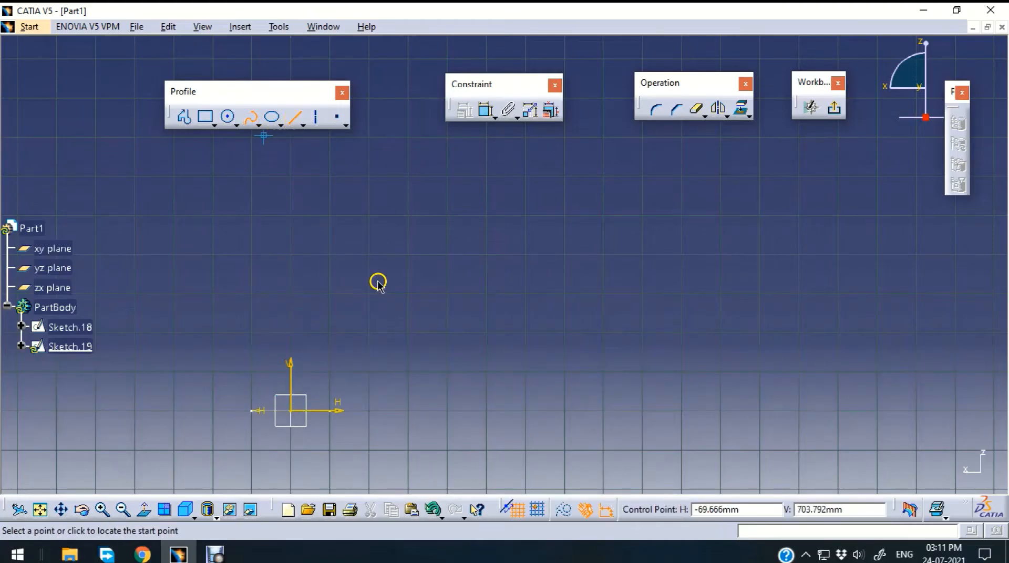
pyautogui.click(291, 410)
pyautogui.click(290, 299)
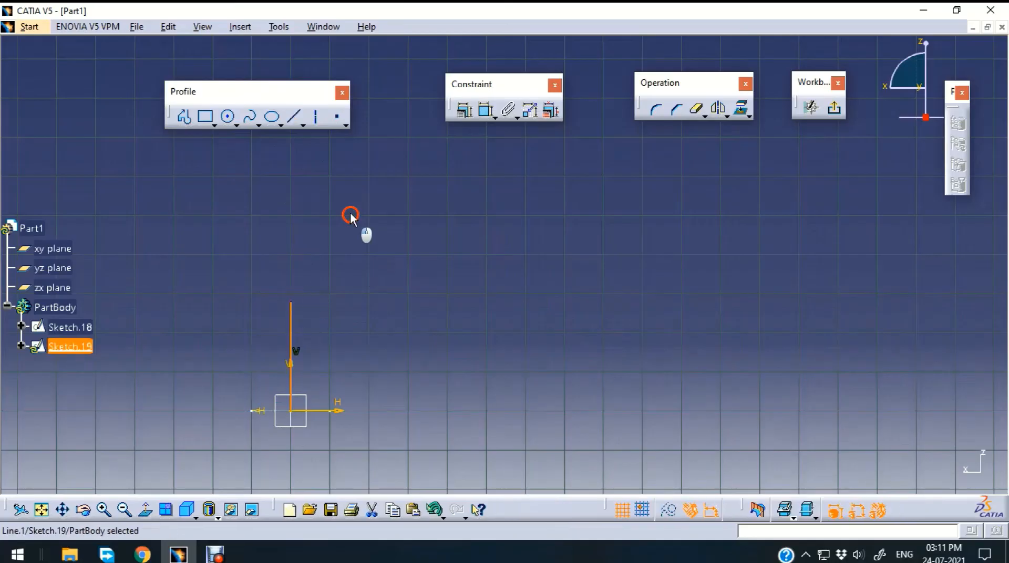
# Draw an arc that starts on the vertical axis just above the line and curves up and over towards positive H
pyautogui.click(228, 117)
pyautogui.click(234, 123)
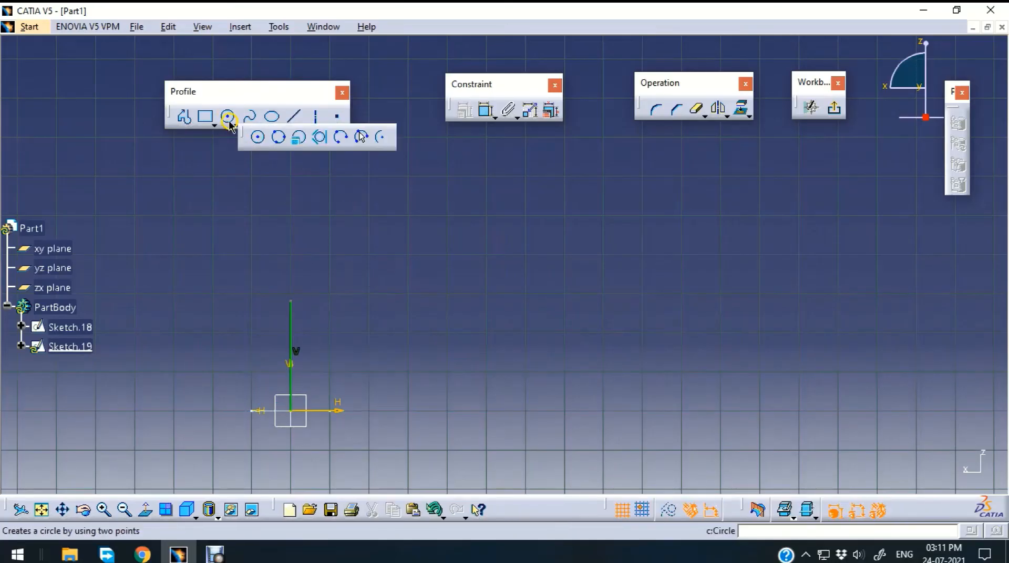
pyautogui.click(377, 141)
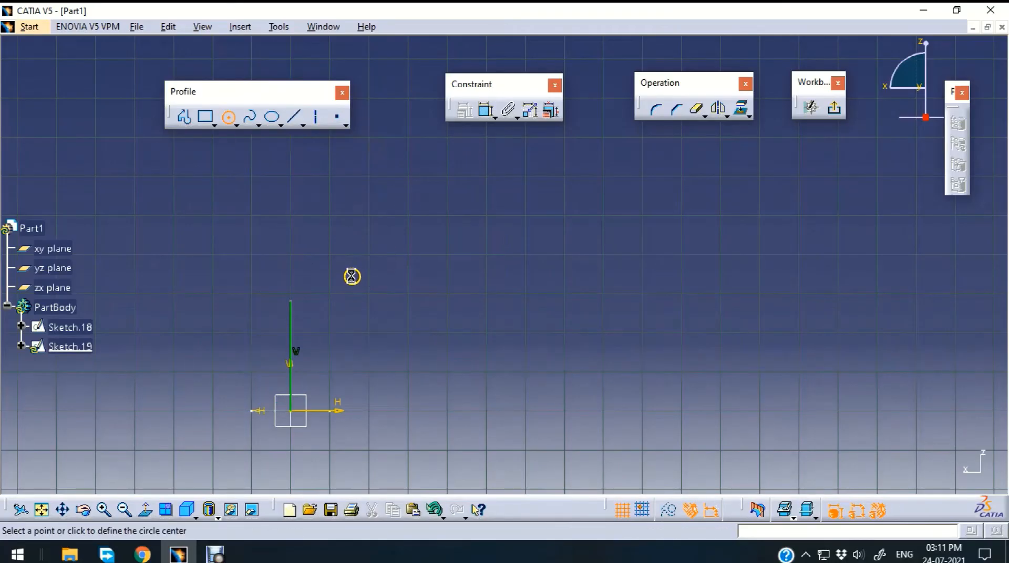
pyautogui.click(371, 279)
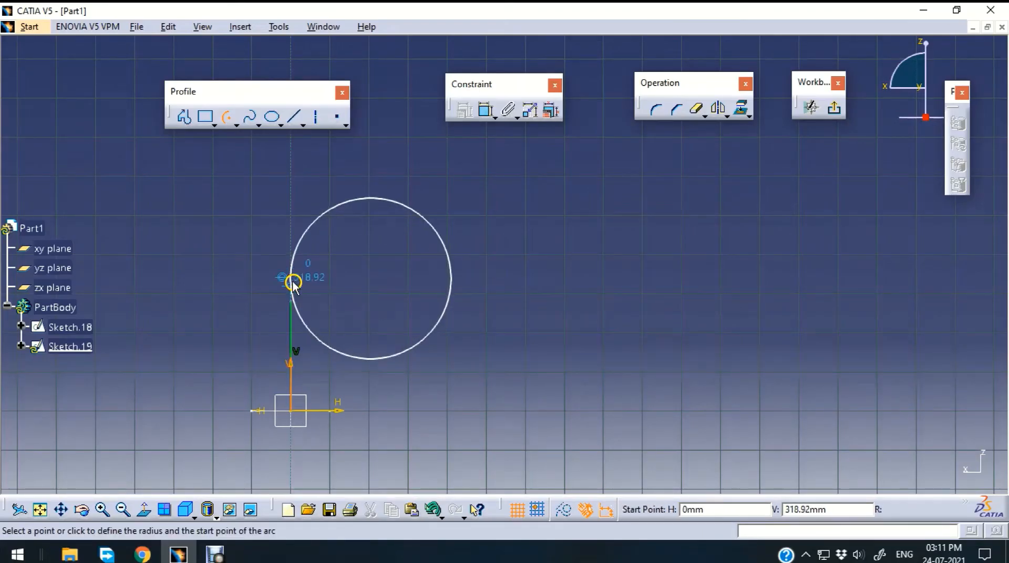
pyautogui.click(291, 278)
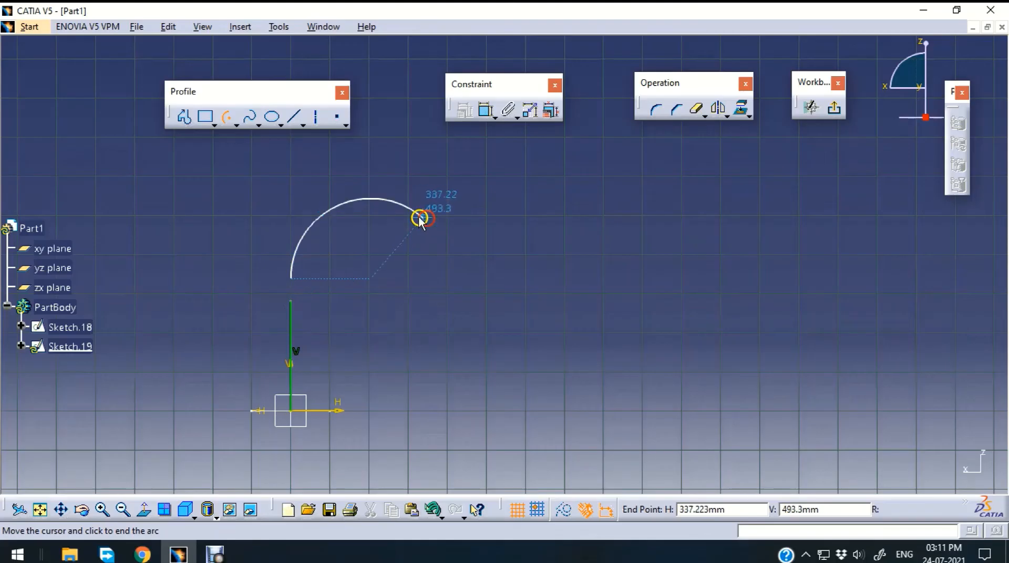
pyautogui.click(387, 199)
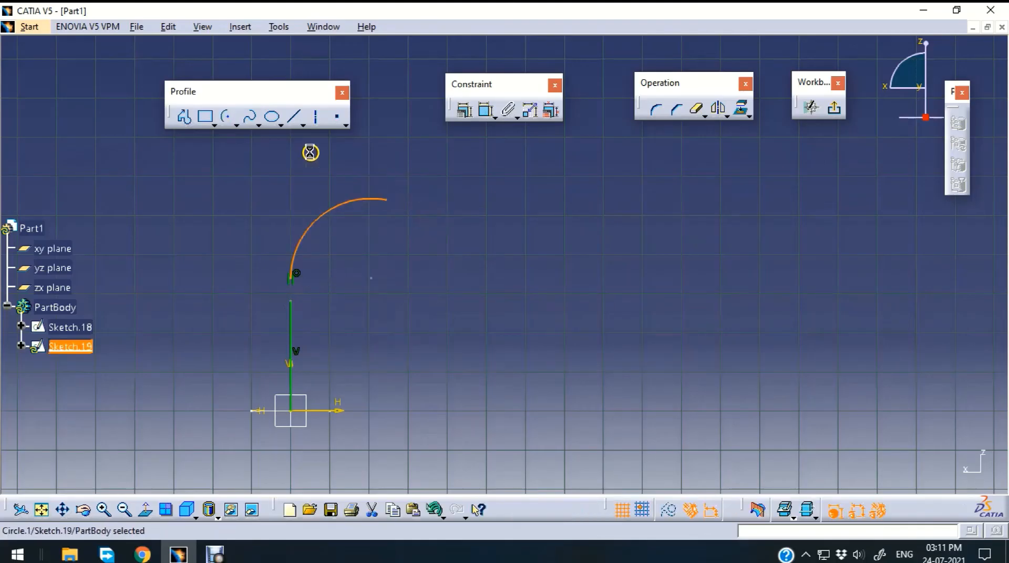
# Draw a horizontal line from the arc's upper endpoint outward in the positive H direction
pyautogui.click(296, 117)
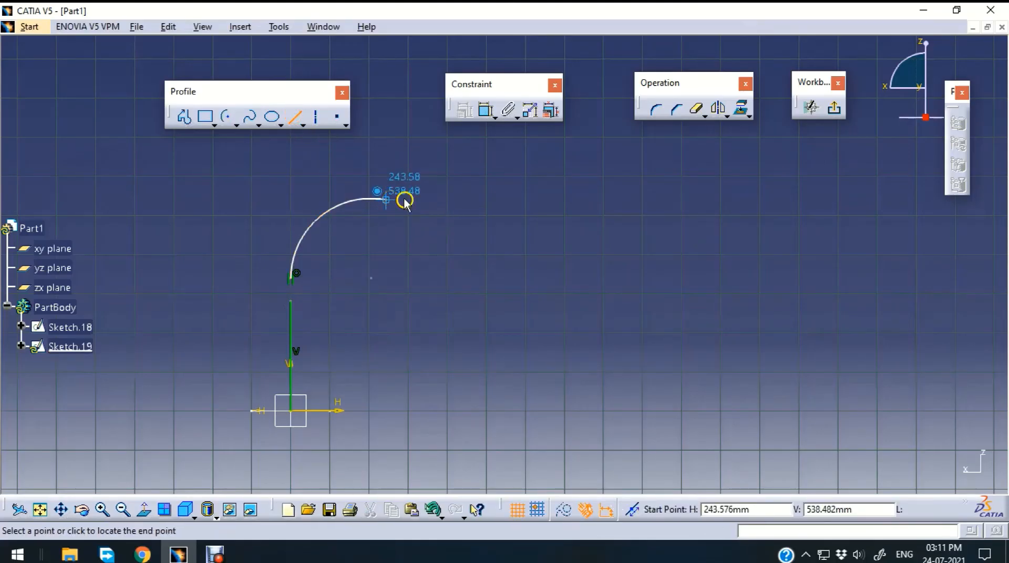
pyautogui.click(543, 201)
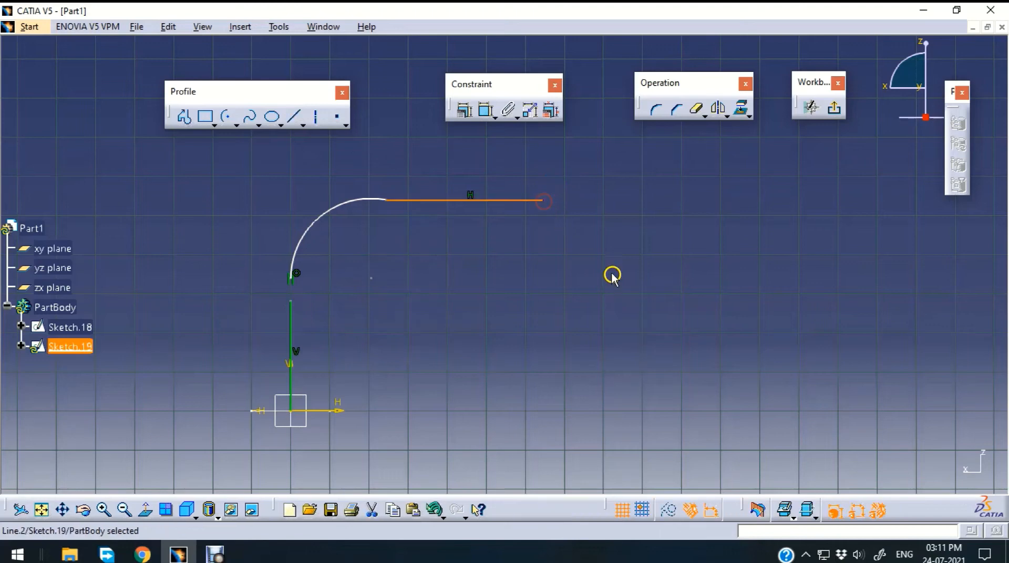
pyautogui.click(589, 291)
# Make the vertical line's upper endpoint coincident with the arc's lower endpoint
pyautogui.click(295, 304)
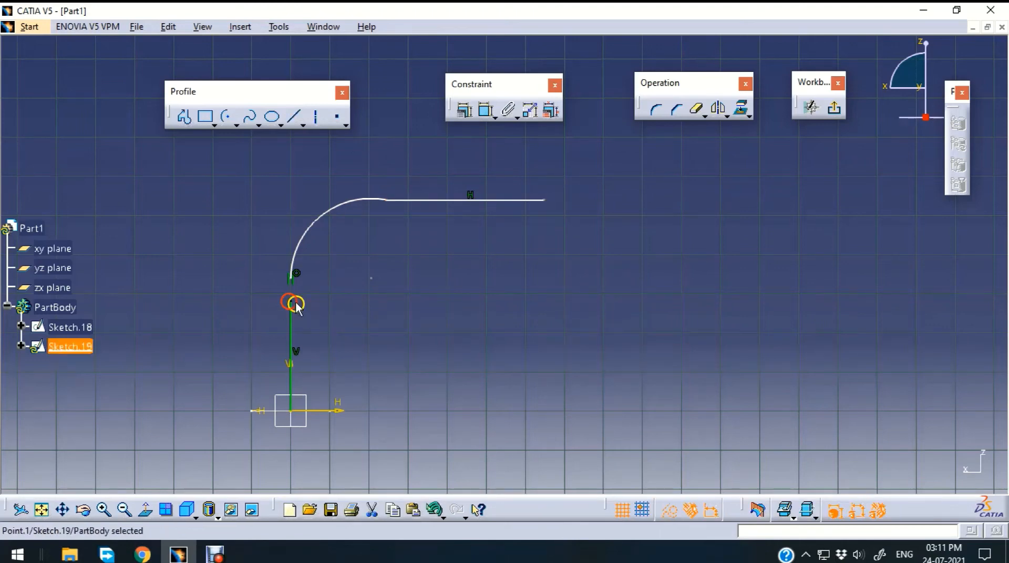
pyautogui.moveTo(295, 305); pyautogui.dragTo(295, 289)
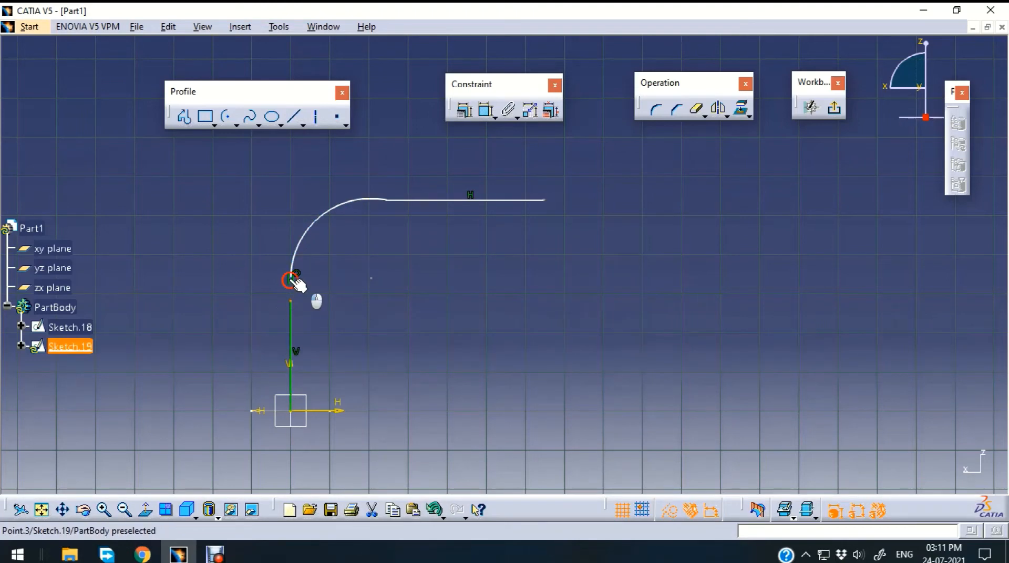
pyautogui.keyDown('ctrl'); pyautogui.click(290, 280); pyautogui.keyUp('ctrl')
pyautogui.click(464, 110)
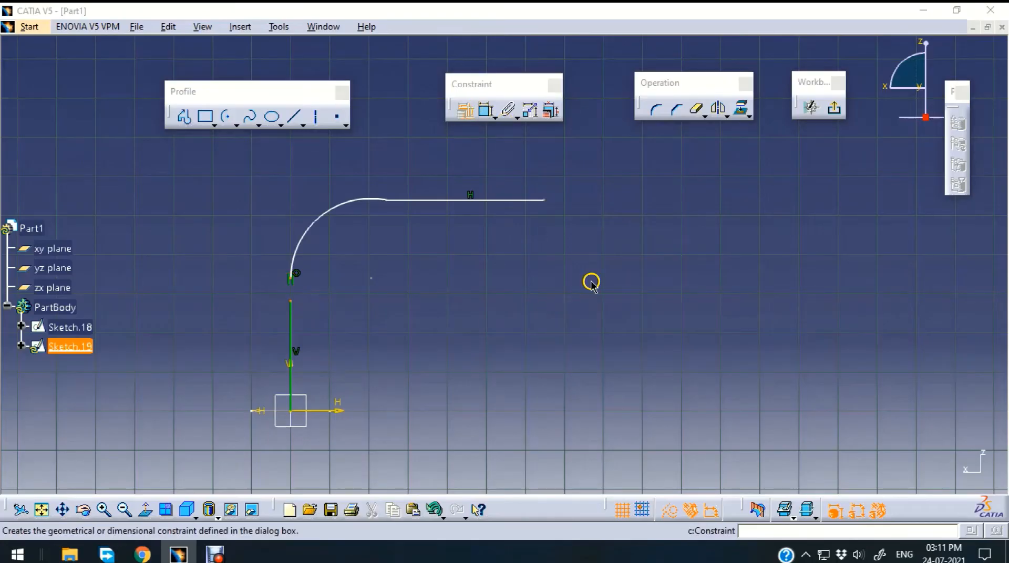
pyautogui.click(856, 234)
pyautogui.click(843, 377)
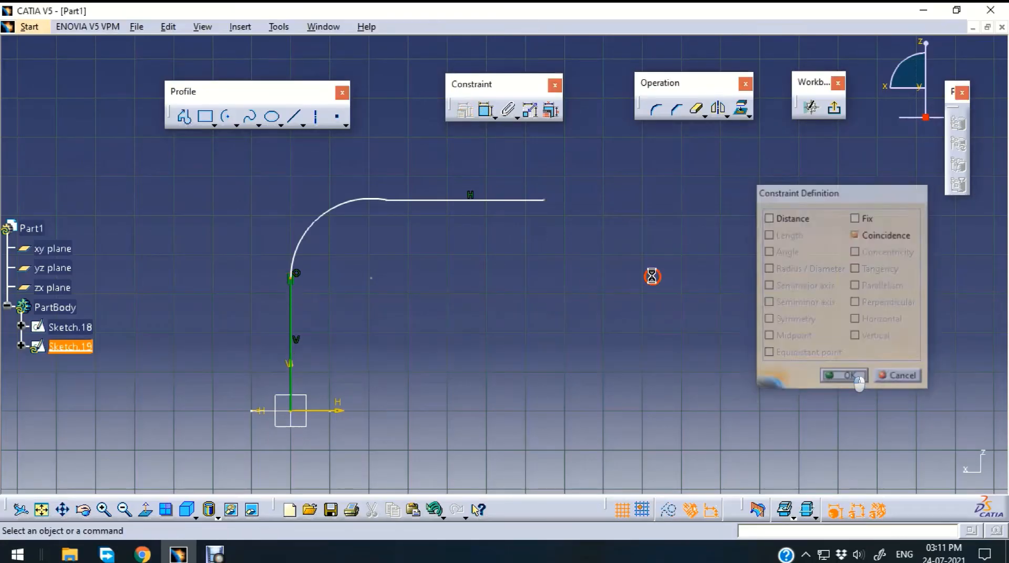
# Apply a tangency constraint between the arc and the horizontal line
pyautogui.click(372, 200)
pyautogui.keyDown('ctrl'); pyautogui.click(404, 200); pyautogui.keyUp('ctrl')
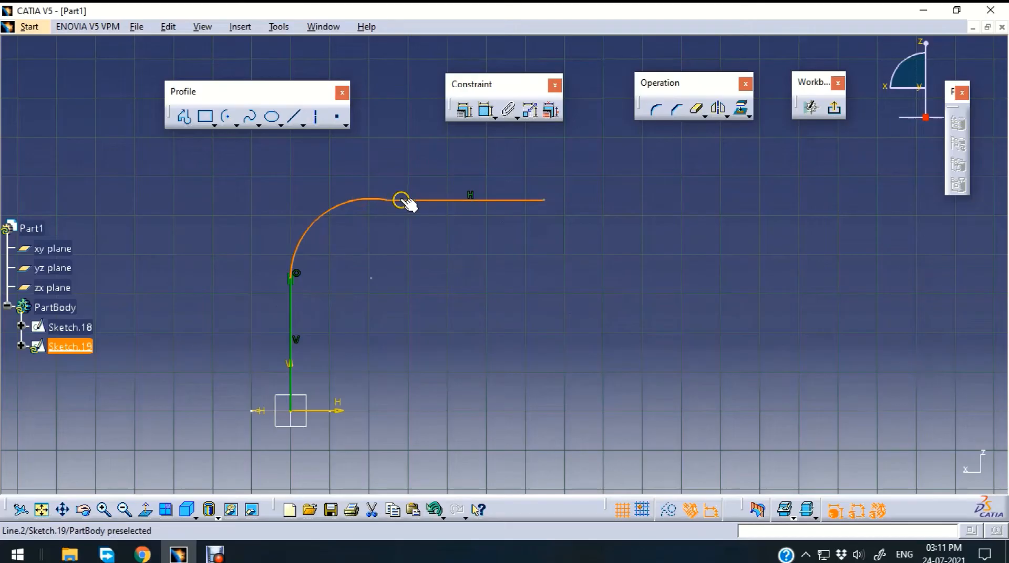
pyautogui.click(464, 110)
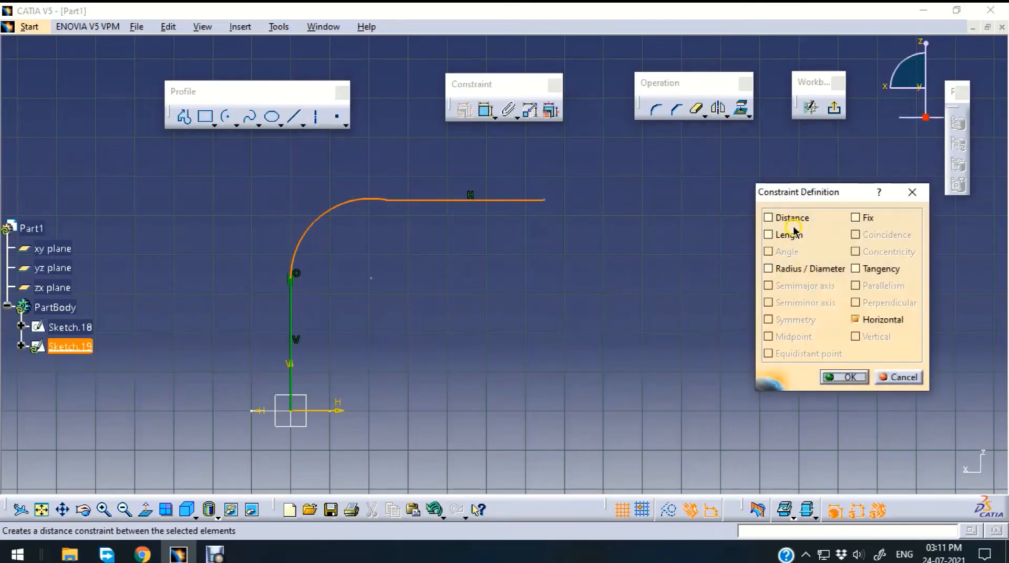
pyautogui.click(886, 270)
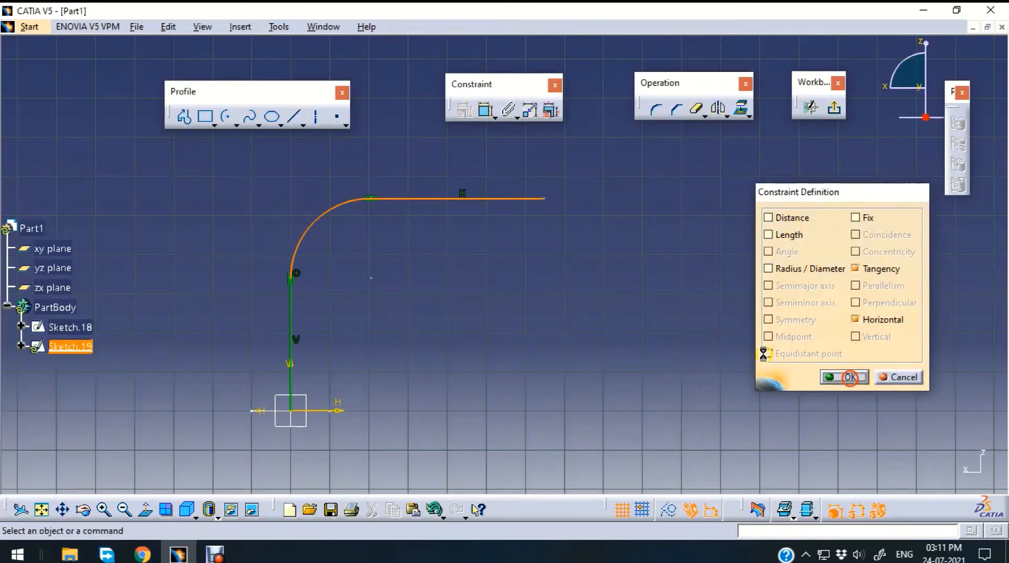
pyautogui.click(844, 377)
# Constrain the horizontal distance between the upper line's free endpoint and the vertical line to 650 mm
pyautogui.click(487, 111)
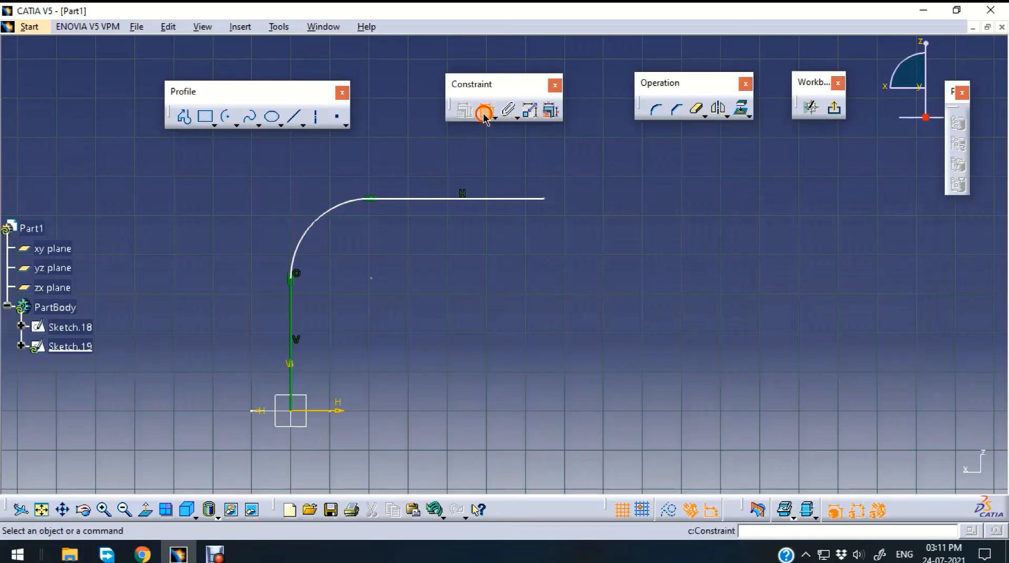
pyautogui.click(547, 200)
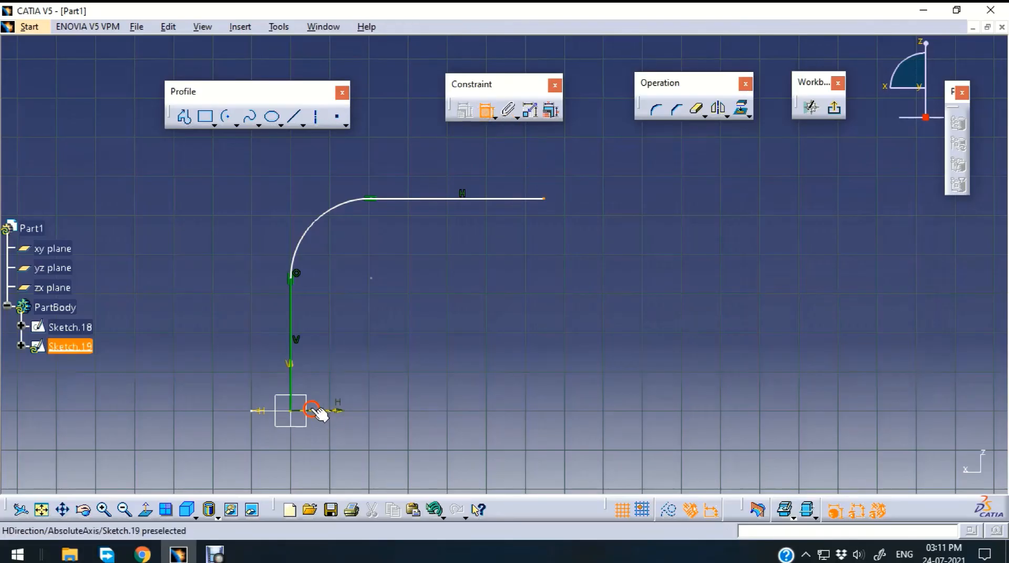
pyautogui.click(291, 374)
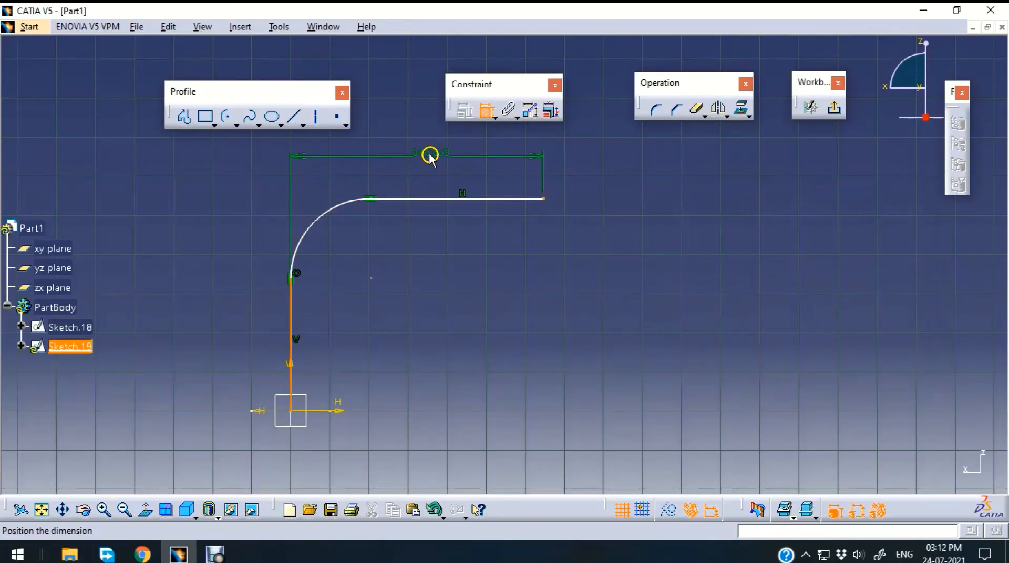
pyautogui.click(430, 153)
pyautogui.write('650')
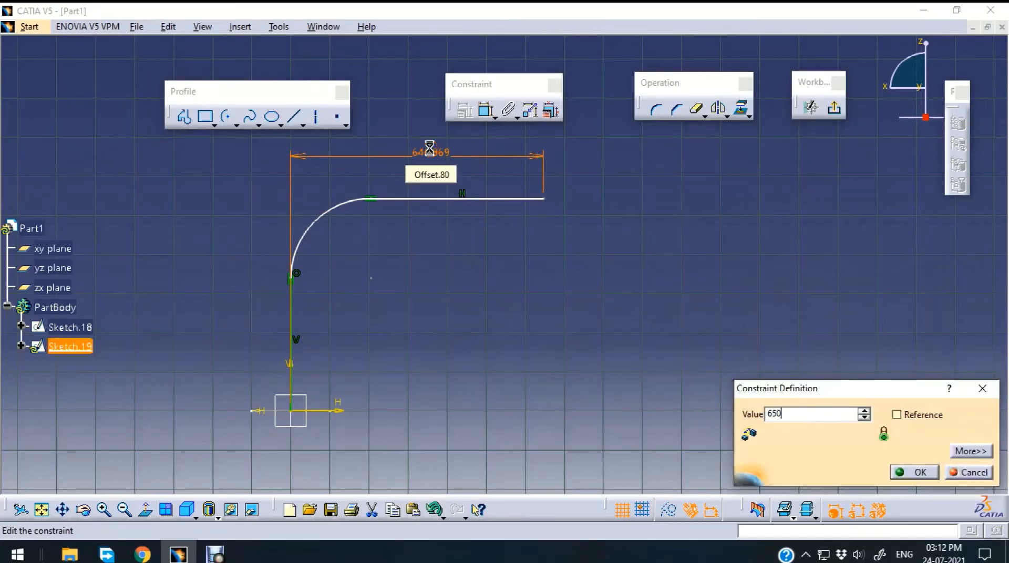
pyautogui.press('Return')
# Constrain the height of the upper line's free endpoint above the H axis to 550 mm
pyautogui.click(486, 109)
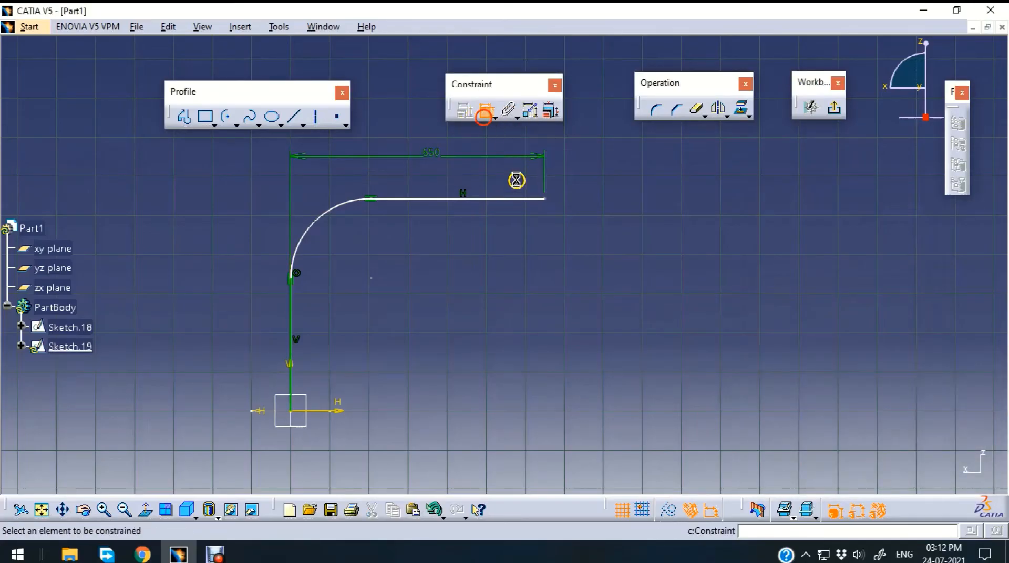
pyautogui.click(544, 199)
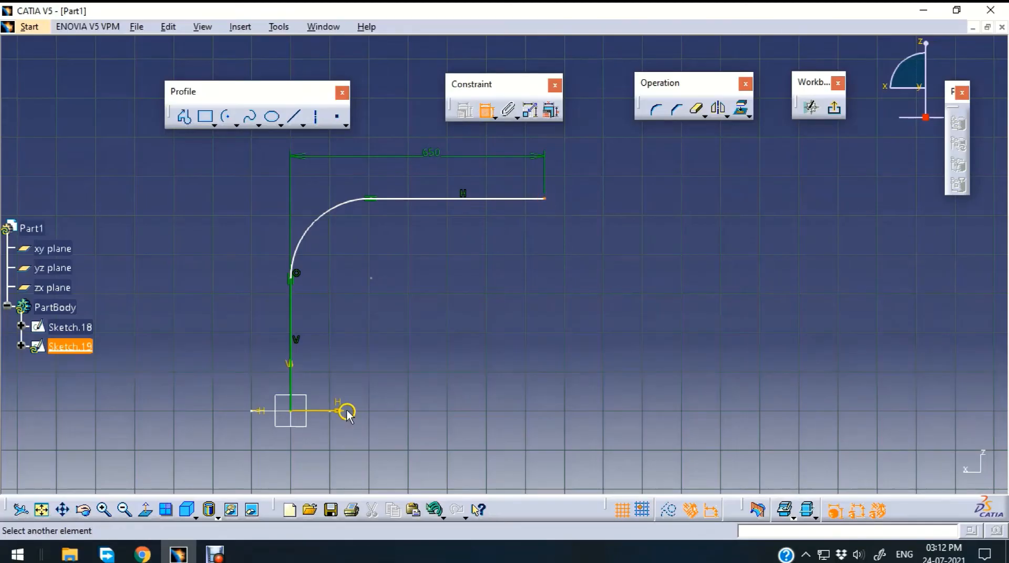
pyautogui.click(343, 410)
pyautogui.click(639, 309)
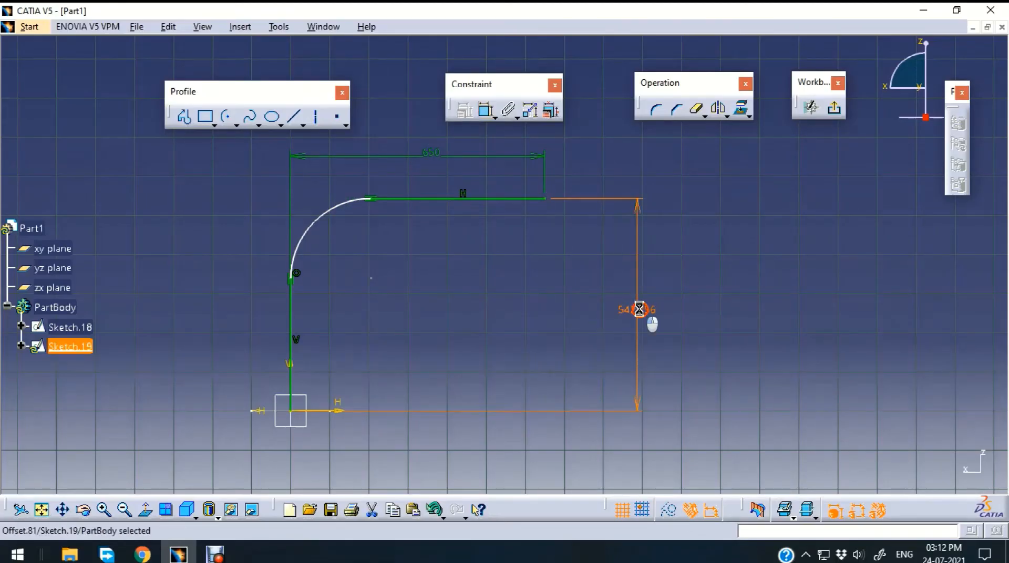
pyautogui.doubleClick(638, 309)
pyautogui.write('550')
pyautogui.press('Return')
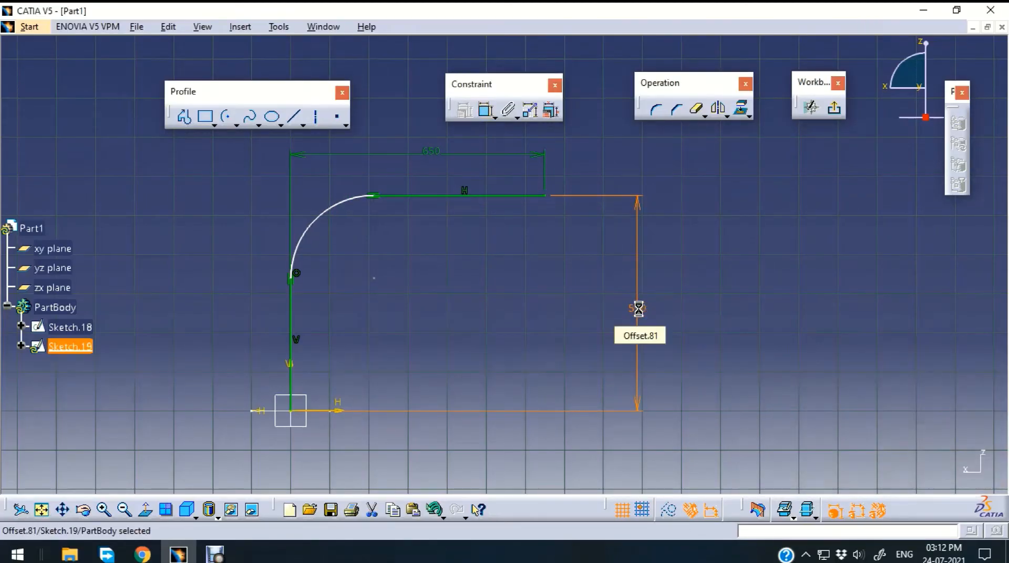
pyautogui.click(534, 273)
# Set the arc's radius to 220 mm and exit the guide path sketch
pyautogui.click(486, 113)
pyautogui.click(353, 197)
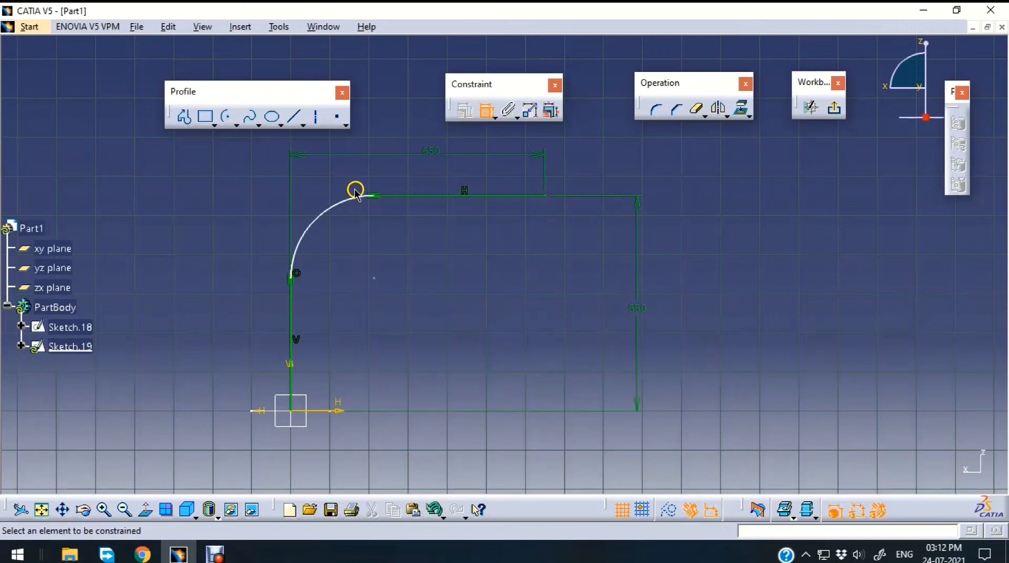
pyautogui.click(244, 185)
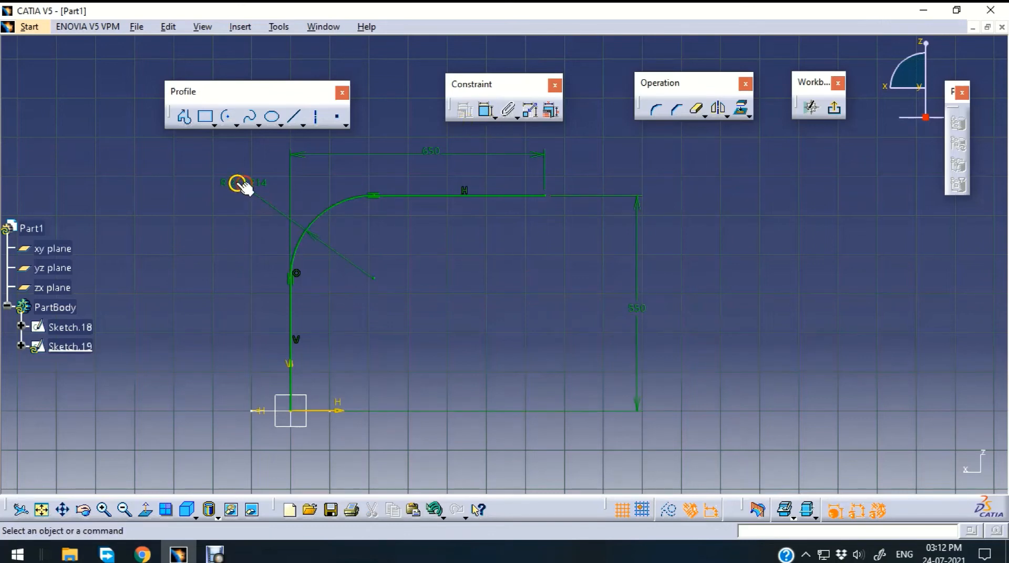
pyautogui.doubleClick(244, 185)
pyautogui.press('Return')
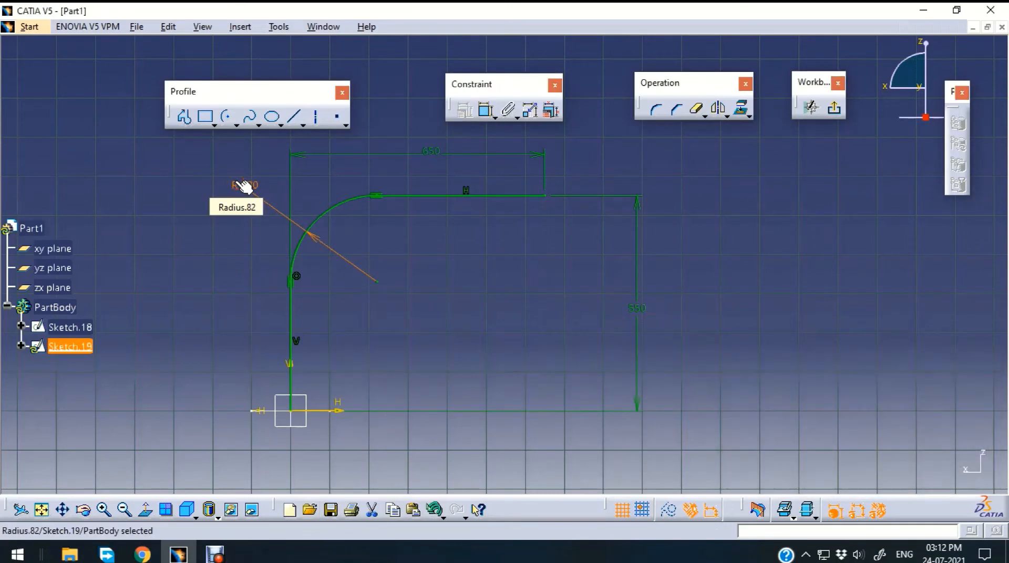
pyautogui.click(455, 288)
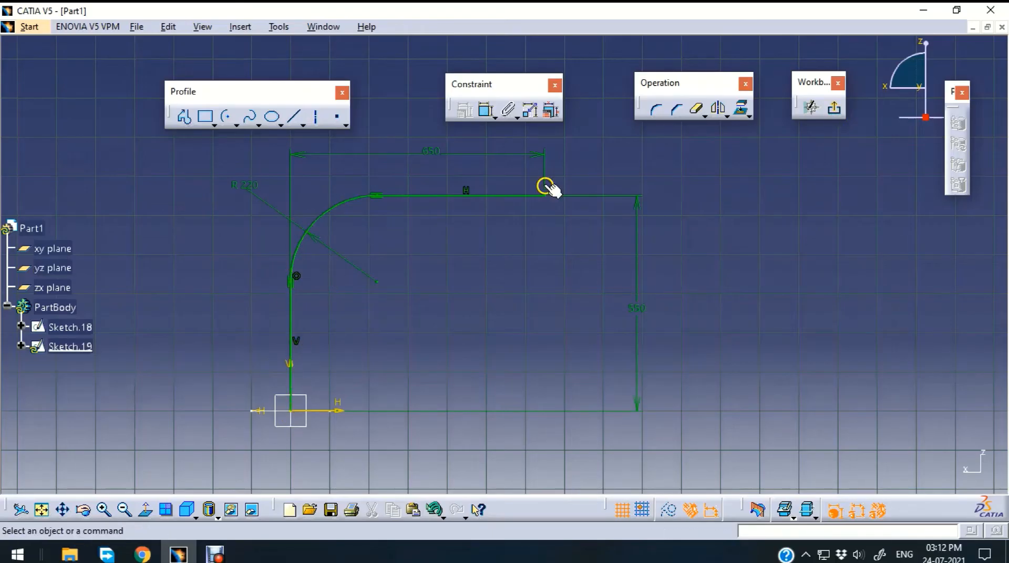
pyautogui.click(834, 108)
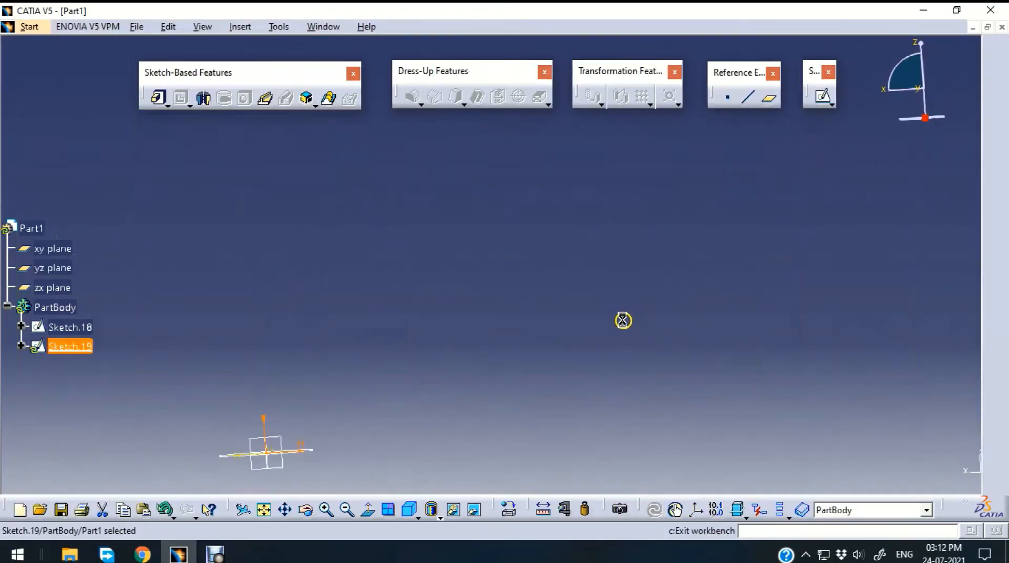
# Set up a Rib with the circle Sketch.18 as profile and the curved path Sketch.19 as center curve, and preview it
pyautogui.click(721, 336)
pyautogui.moveTo(712, 328)
pyautogui.mouseDown(button='middle')
pyautogui.moveTo(676, 244)
pyautogui.moveTo(671, 254)
pyautogui.mouseUp(button='middle')
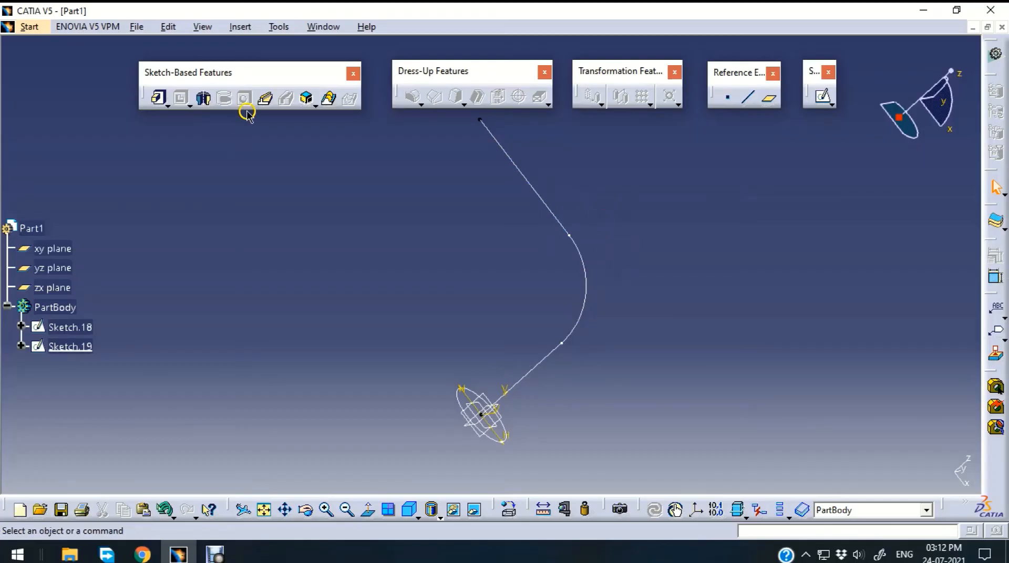
pyautogui.click(266, 100)
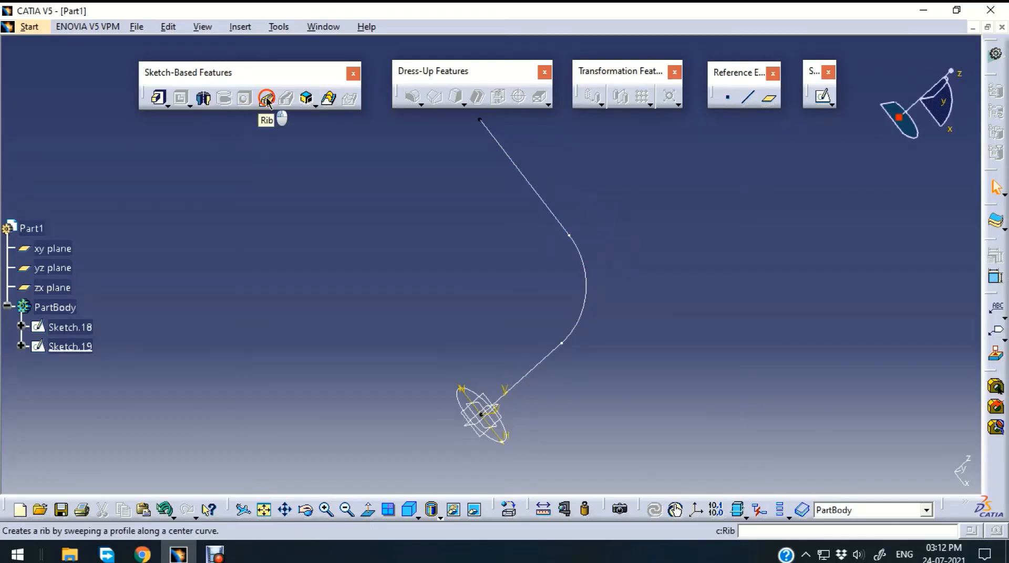
pyautogui.click(472, 392)
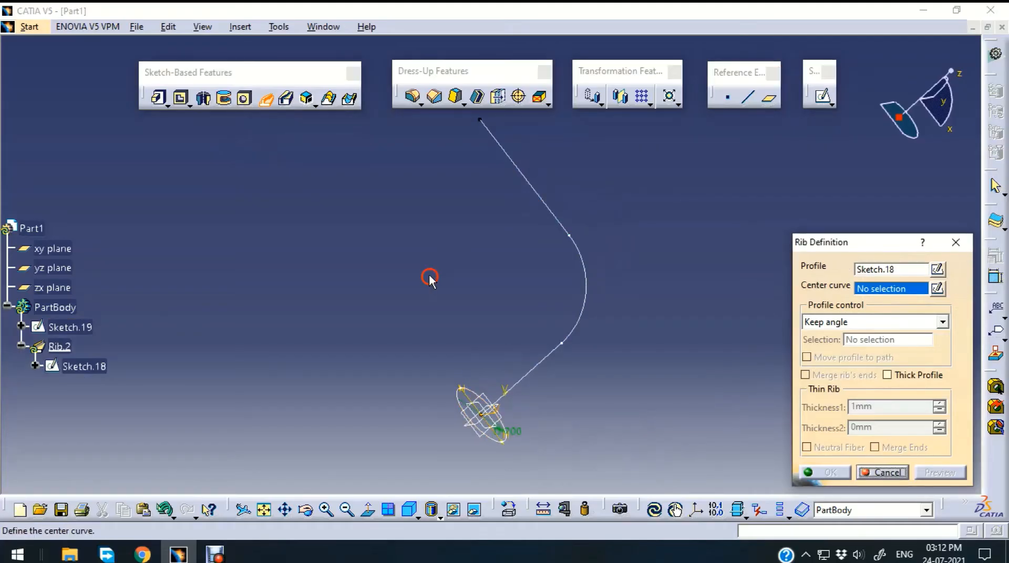
pyautogui.click(587, 297)
pyautogui.click(959, 475)
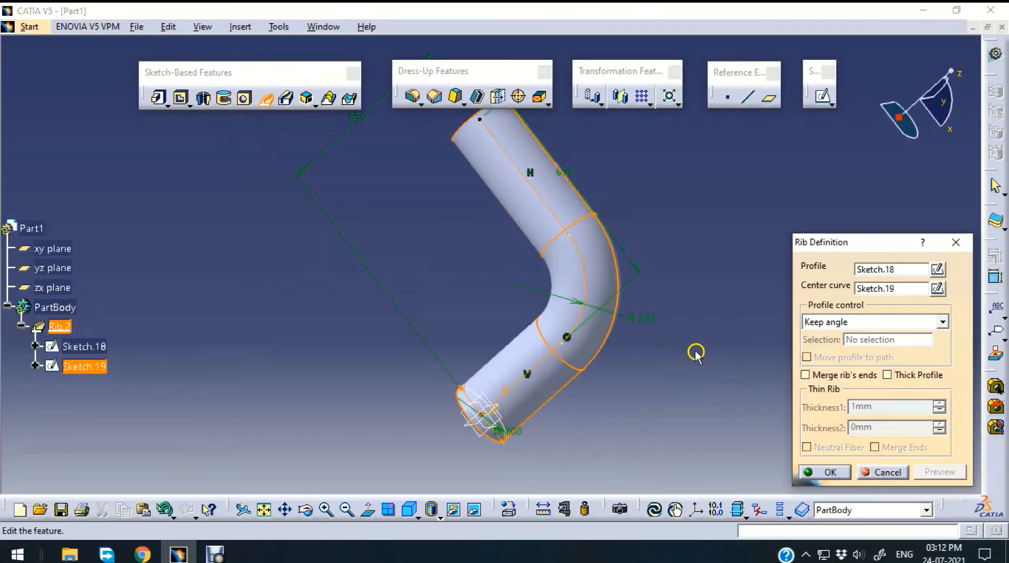
# Try the rib as a thick profile with Thickness1 set to 10 mm and preview the hollow pipe
pyautogui.moveTo(648, 190)
pyautogui.mouseDown(button='middle')
pyautogui.moveTo(563, 228)
pyautogui.moveTo(497, 422)
pyautogui.moveTo(598, 318)
pyautogui.mouseUp(button='middle')
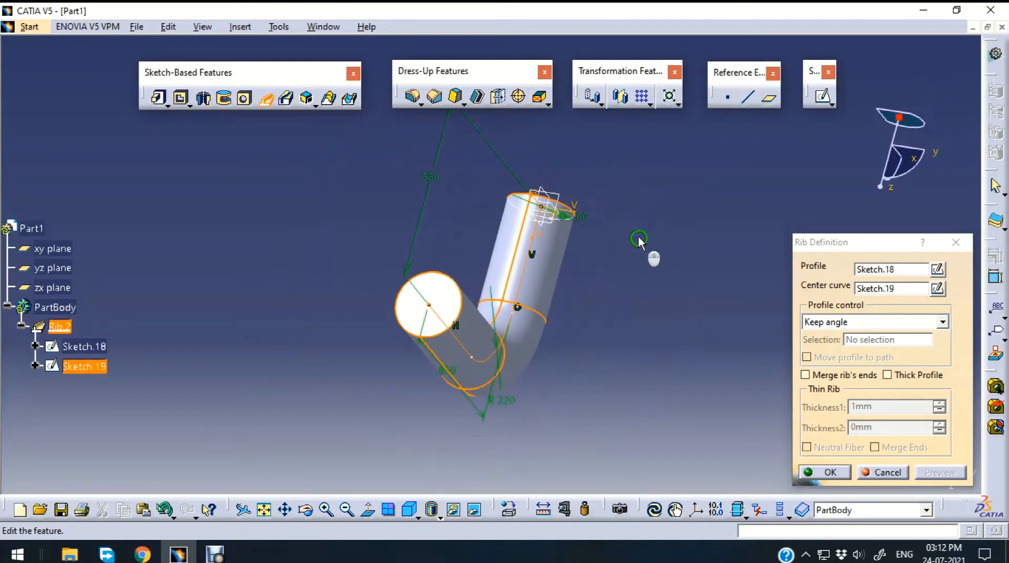
pyautogui.moveTo(639, 241); pyautogui.dragTo(431, 430, button='middle')
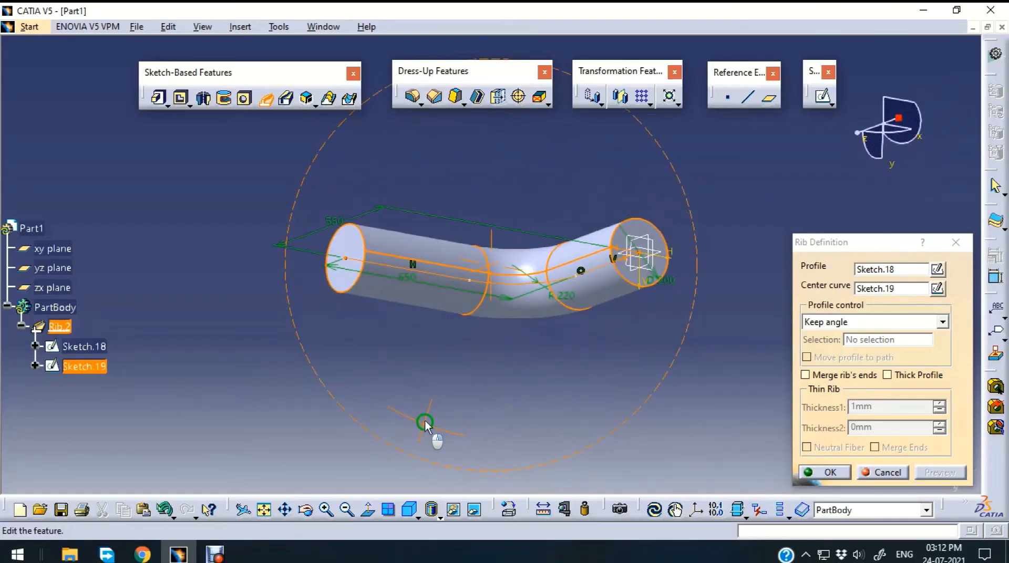
pyautogui.click(887, 376)
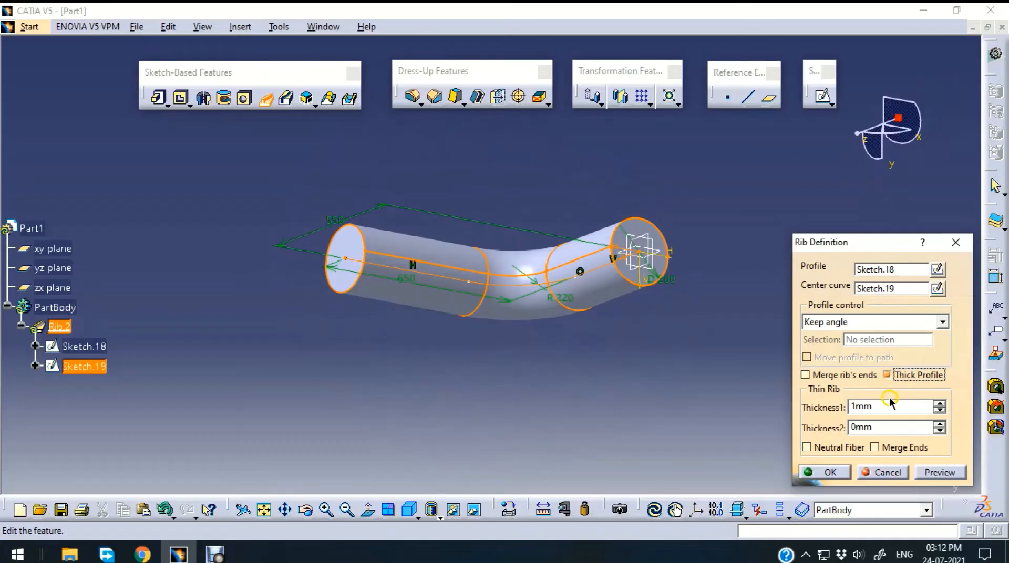
pyautogui.doubleClick(890, 403)
pyautogui.write('10')
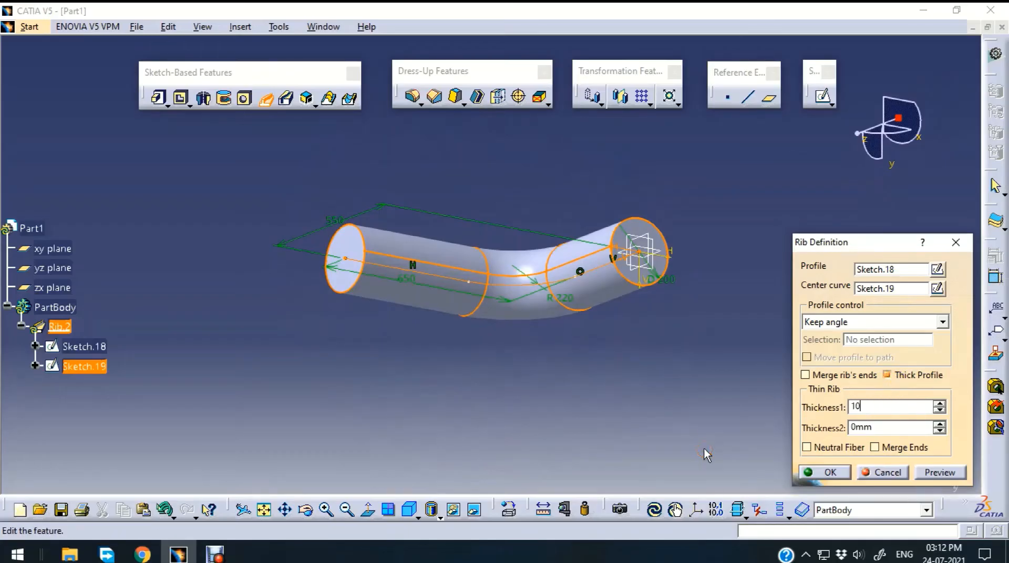
pyautogui.click(953, 473)
pyautogui.moveTo(719, 200); pyautogui.dragTo(631, 226, button='middle')
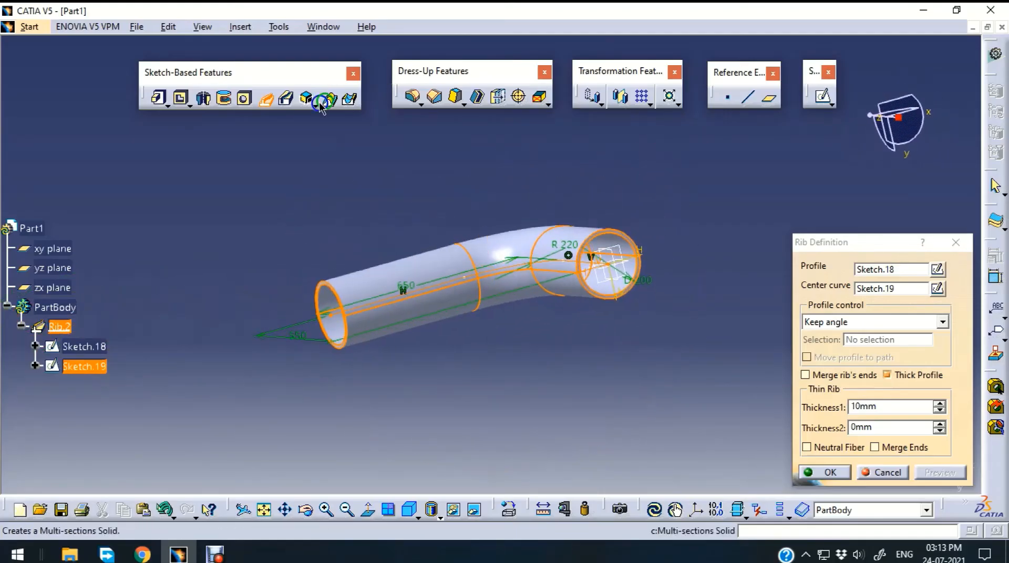
# Turn off the thick profile option and create the rib as a solid
pyautogui.click(889, 376)
pyautogui.click(826, 472)
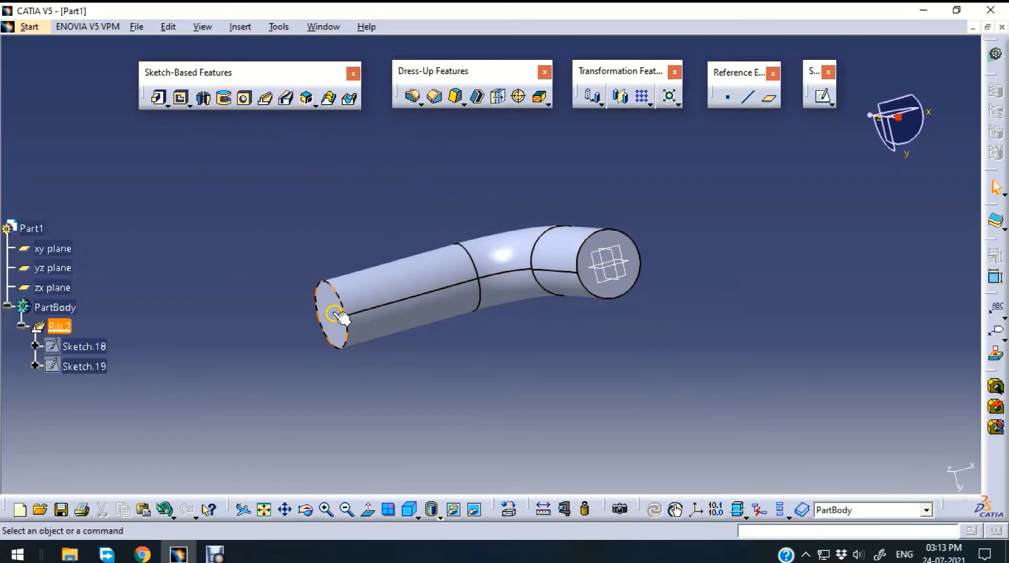
# Sketch a rectangle around the origin on the rib's starting end face, with its second corner at about H 44 mm, V -37 mm, and exit the sketch
pyautogui.click(631, 255)
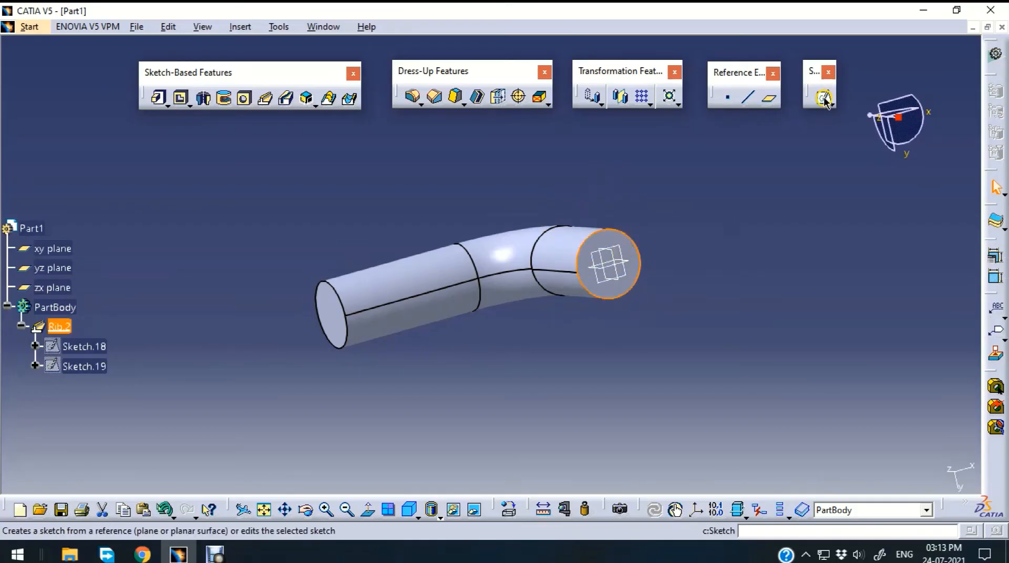
pyautogui.click(823, 96)
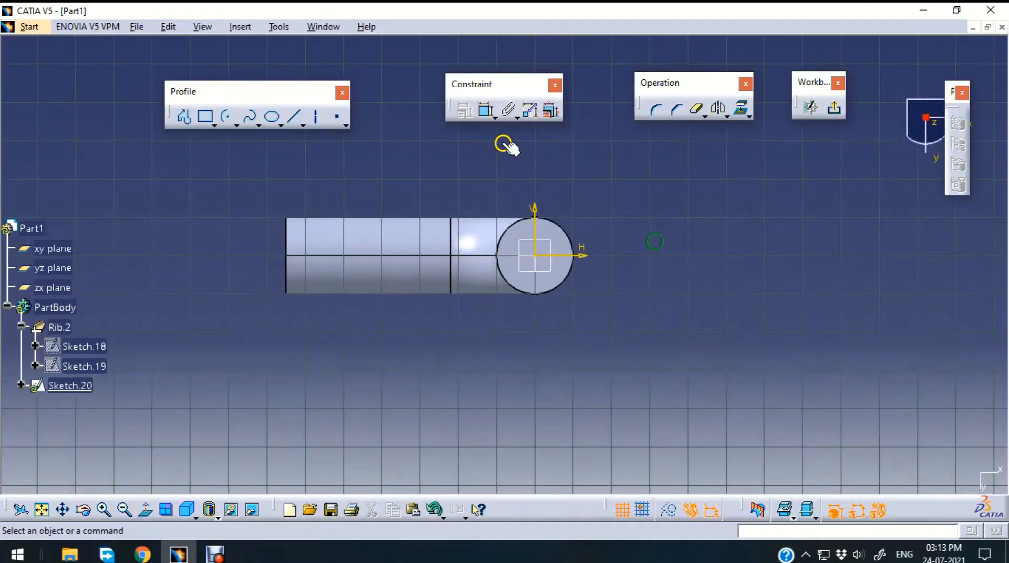
pyautogui.click(209, 127)
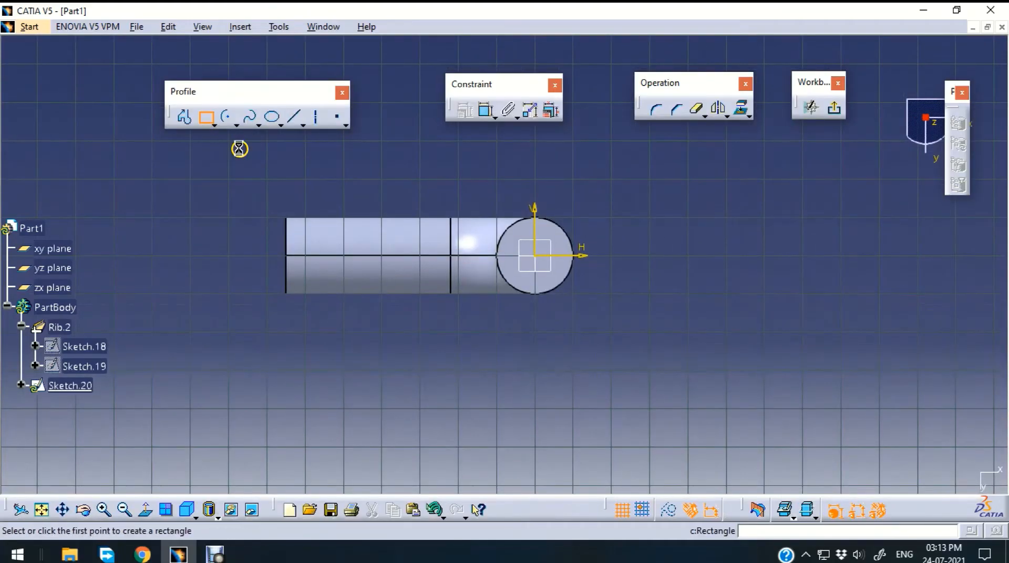
pyautogui.click(518, 241)
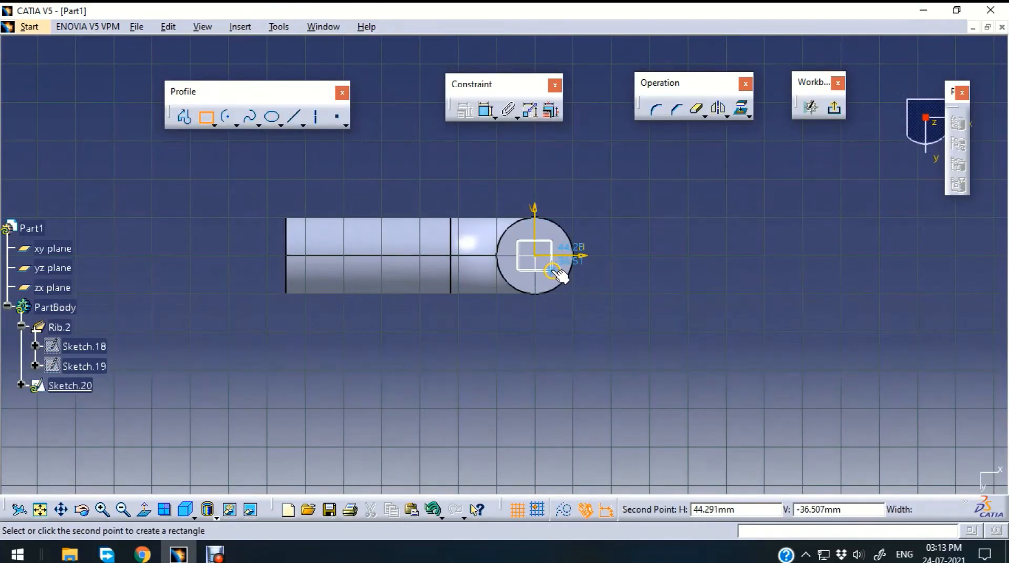
pyautogui.click(552, 272)
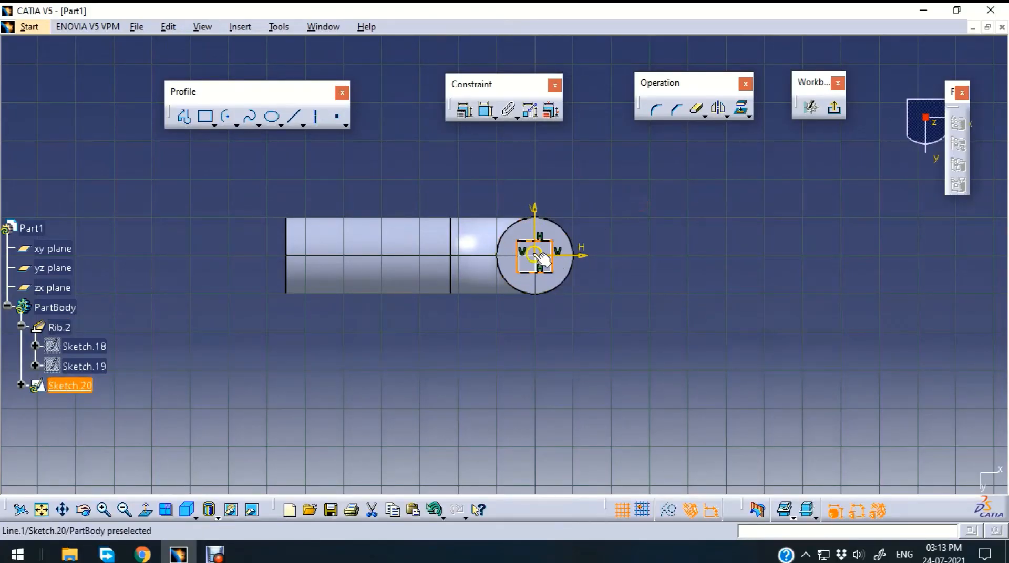
pyautogui.click(700, 277)
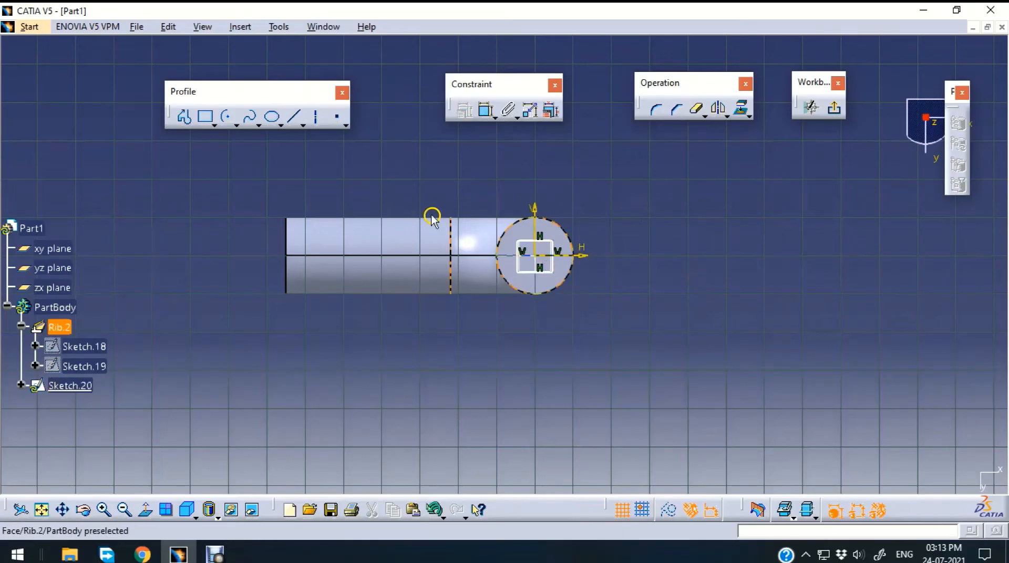
pyautogui.click(837, 111)
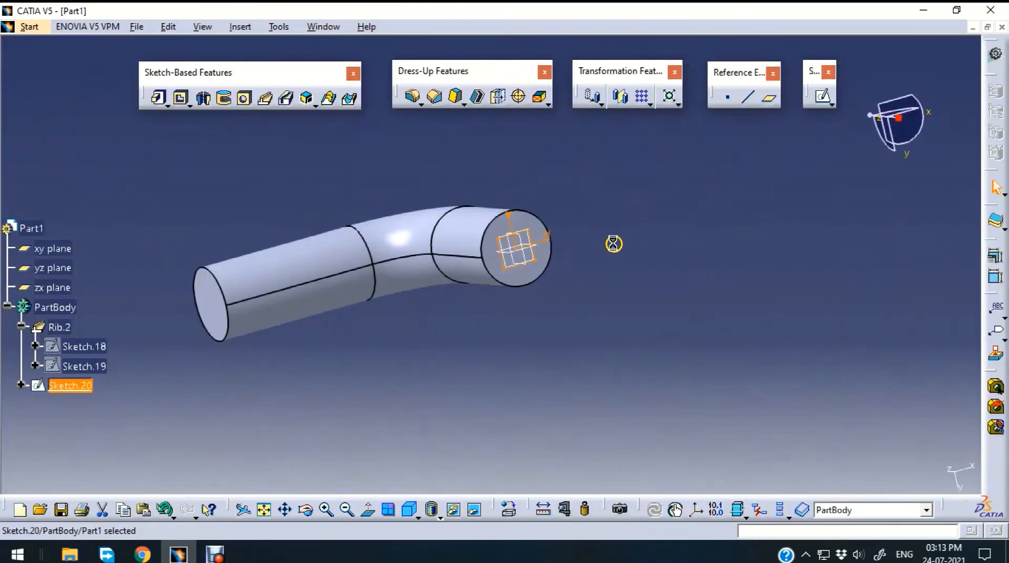
pyautogui.click(614, 243)
pyautogui.moveTo(579, 169); pyautogui.dragTo(660, 180, button='middle')
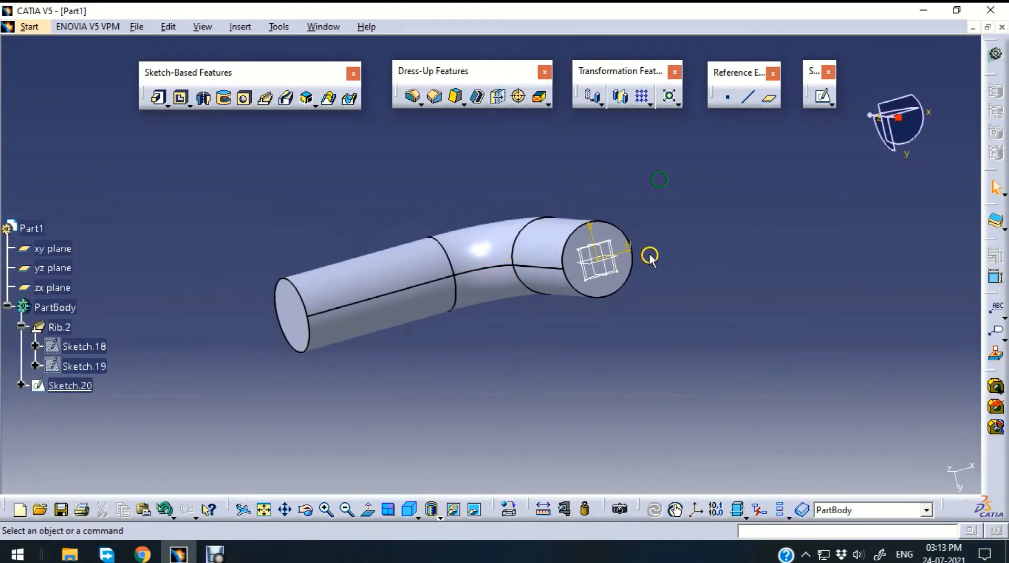
pyautogui.click(615, 265)
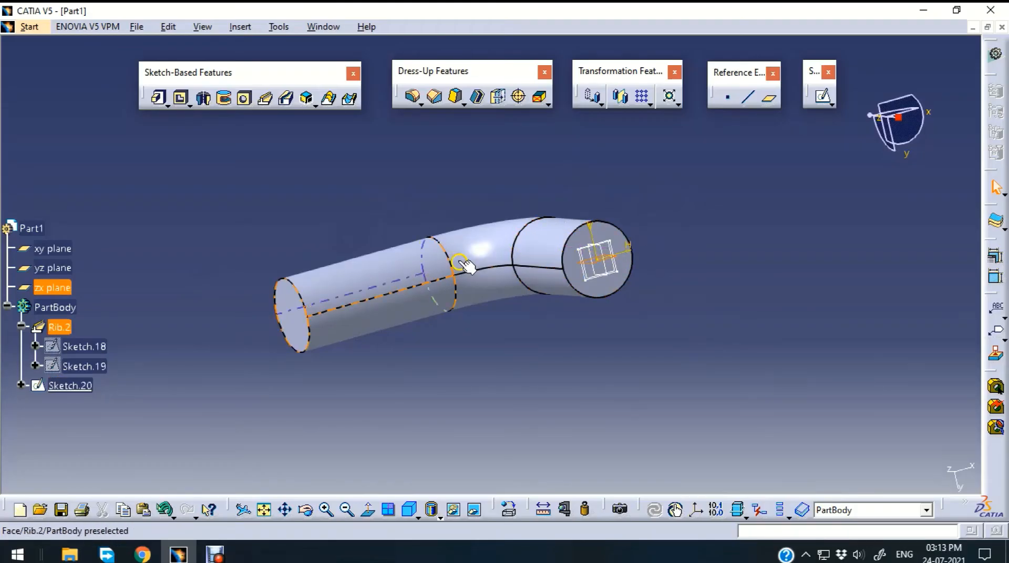
pyautogui.click(586, 262)
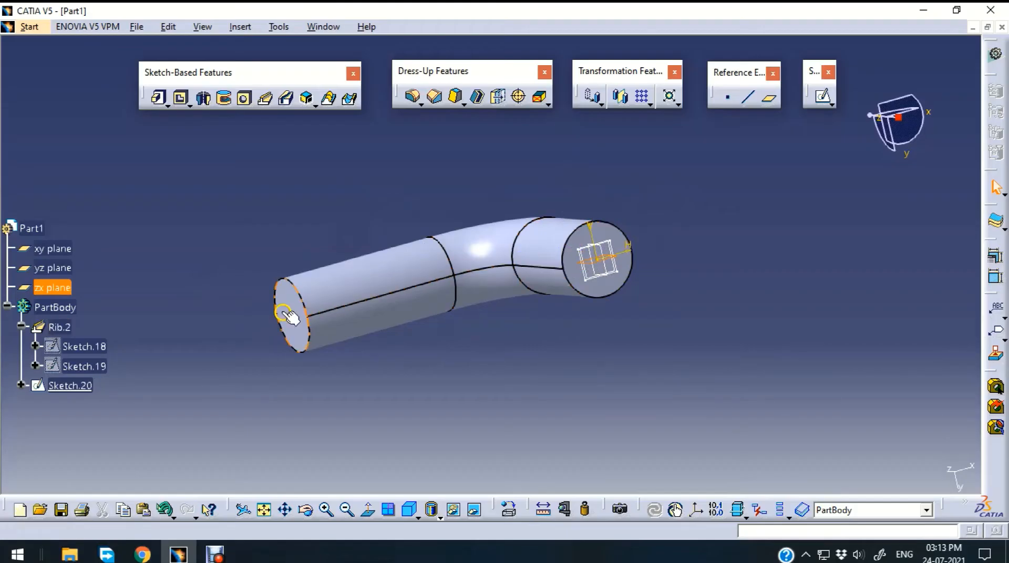
pyautogui.click(169, 338)
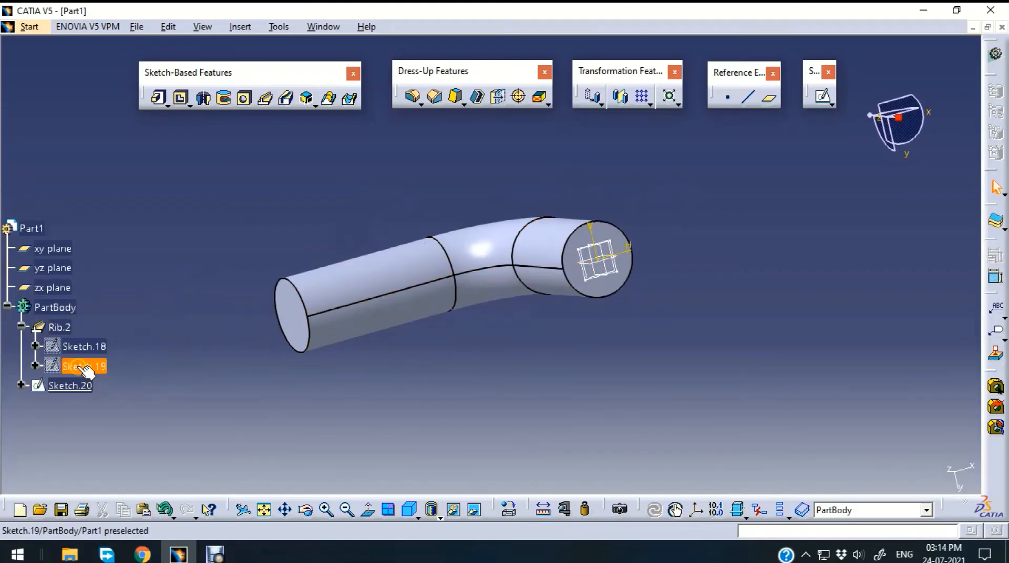
pyautogui.scroll(-1, 101, 362)
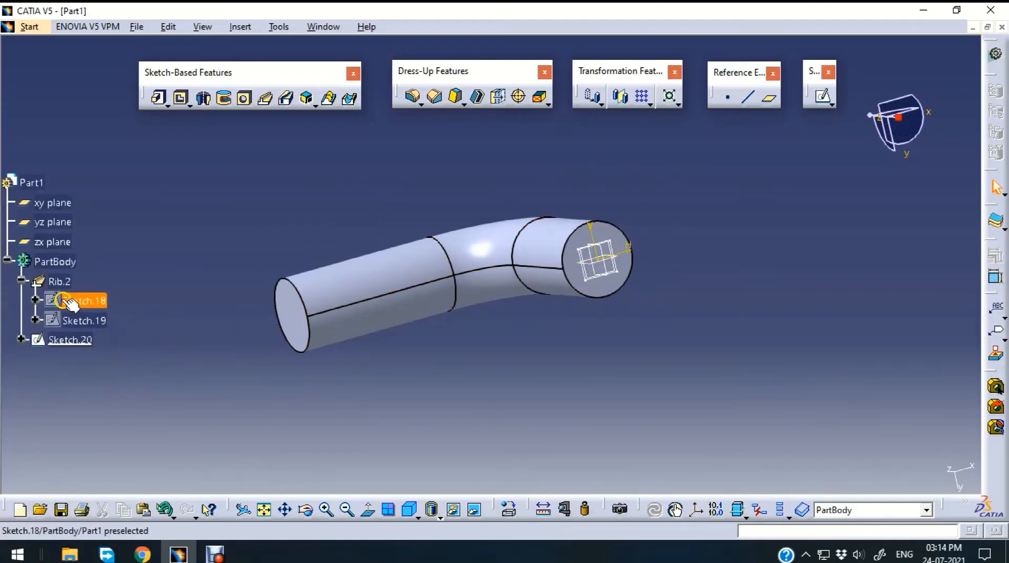
# Open the rib's center curve Sketch.19, copy its entire geometry with its constraints, and exit the sketch
pyautogui.scroll(-1, 108, 261)
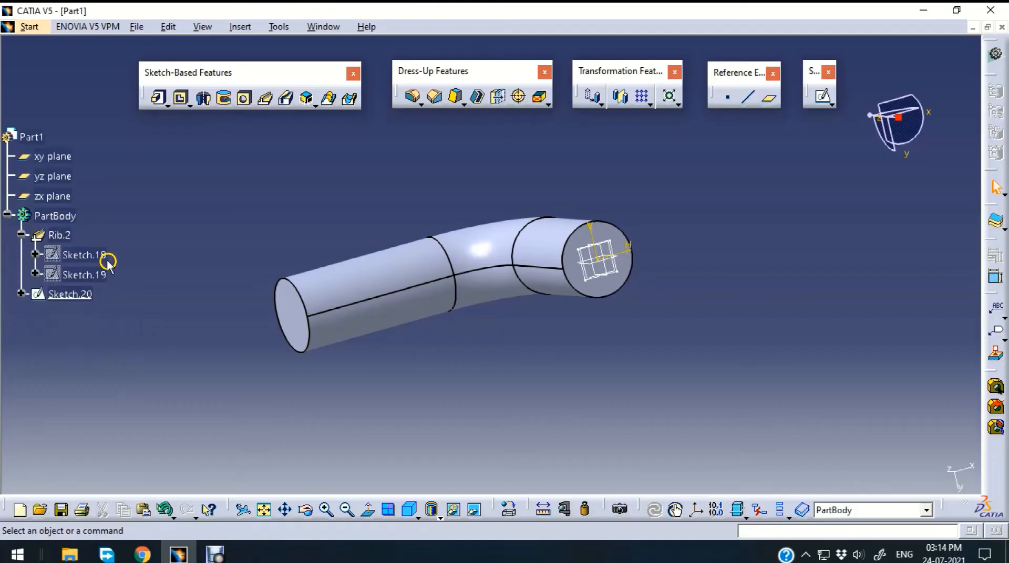
pyautogui.doubleClick(81, 275)
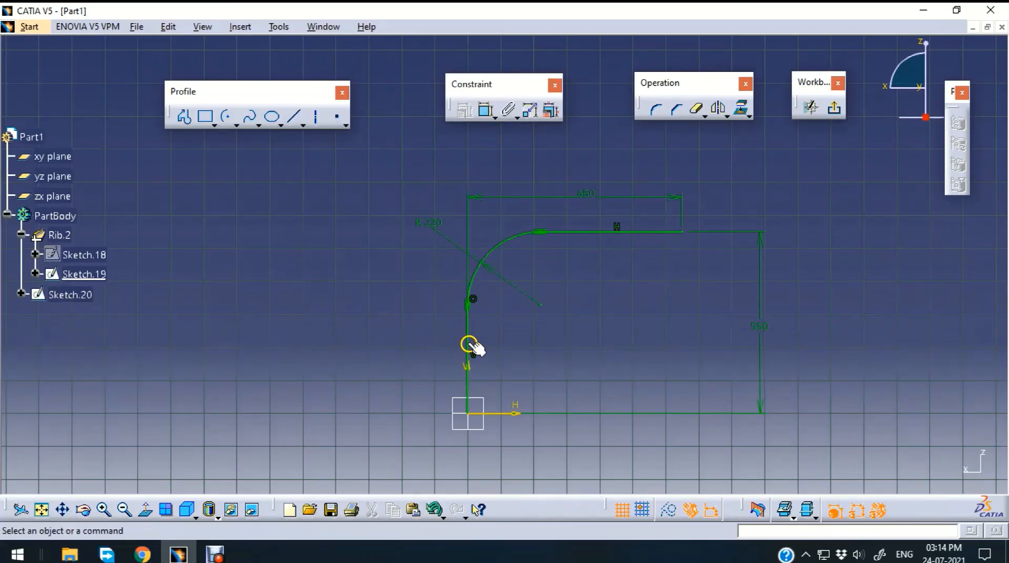
pyautogui.moveTo(374, 146)
pyautogui.mouseDown()
pyautogui.moveTo(910, 469)
pyautogui.moveTo(881, 461)
pyautogui.mouseUp()
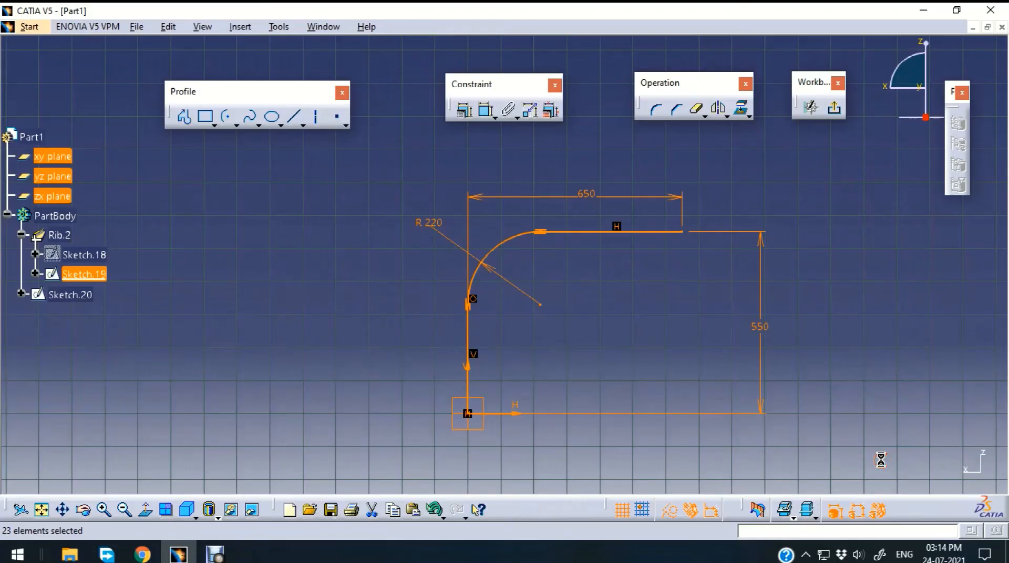
pyautogui.click(835, 109)
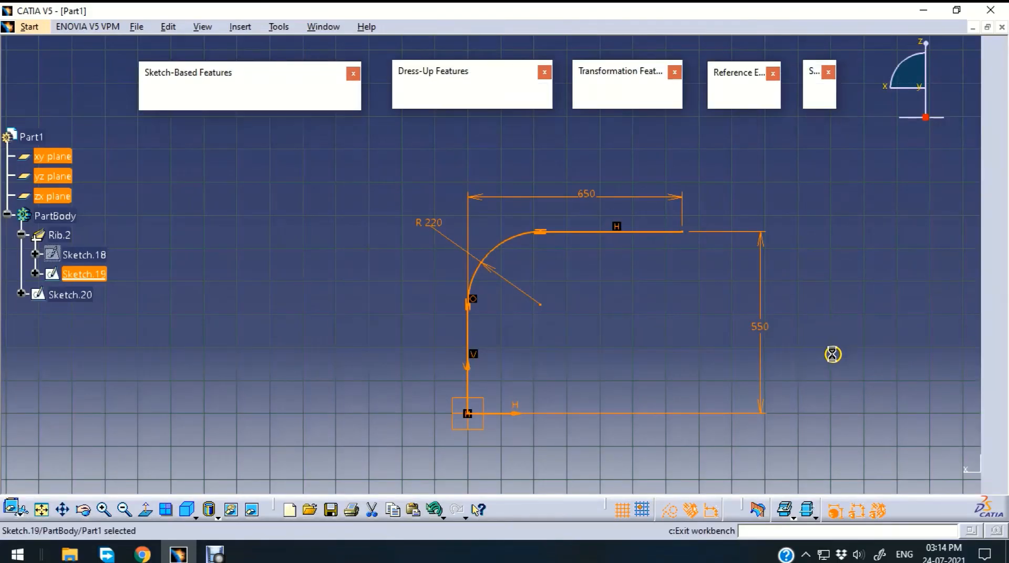
pyautogui.click(795, 343)
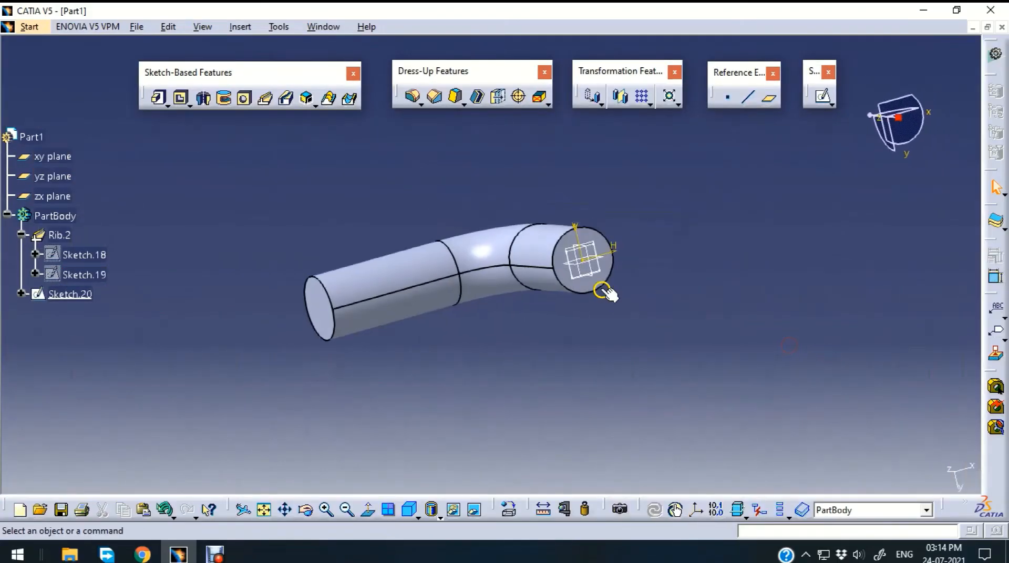
# Paste the copied path into a new sketch on the zx plane and exit the sketch
pyautogui.click(581, 269)
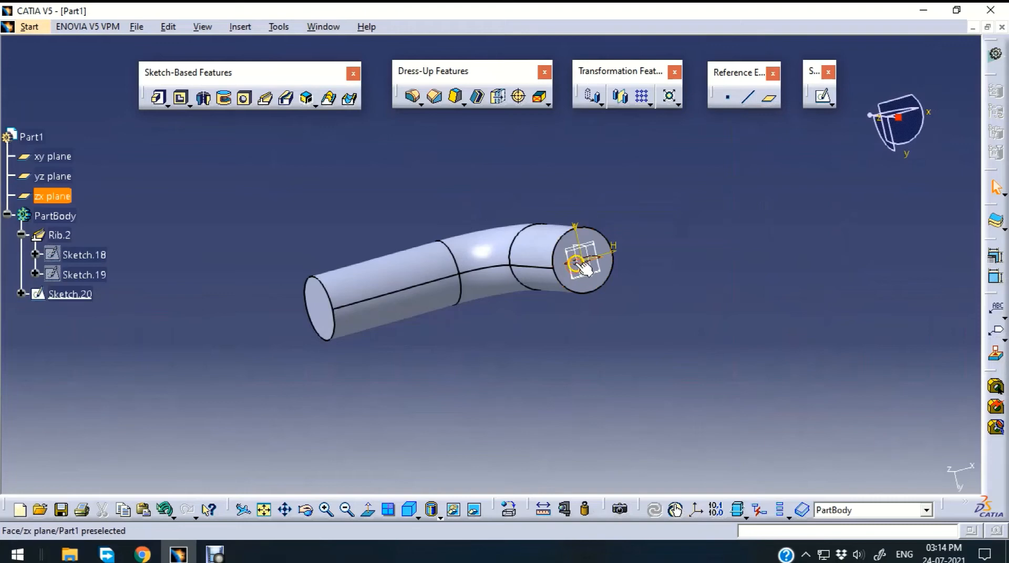
pyautogui.click(823, 99)
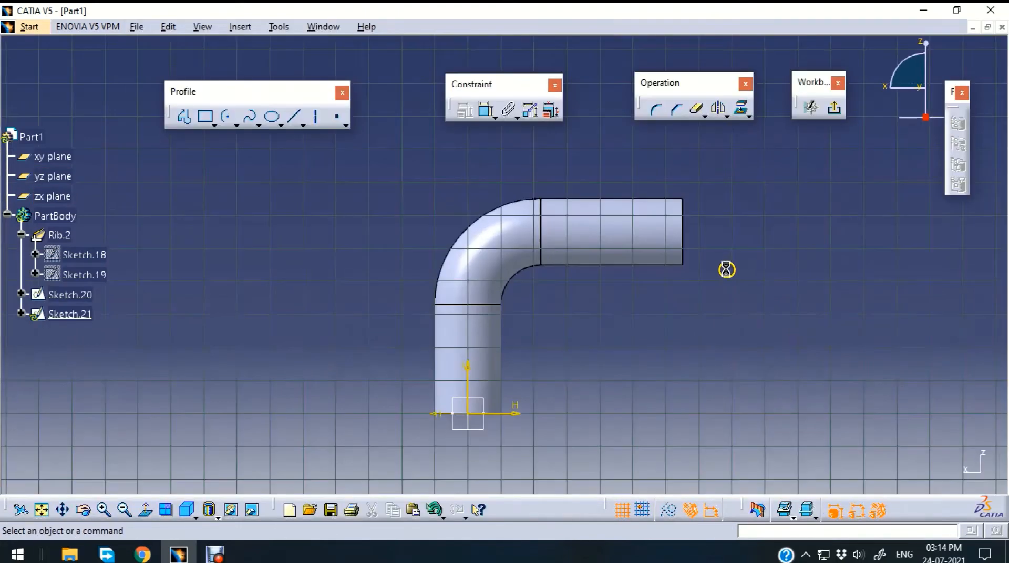
pyautogui.hotkey('ctrl', 'v')
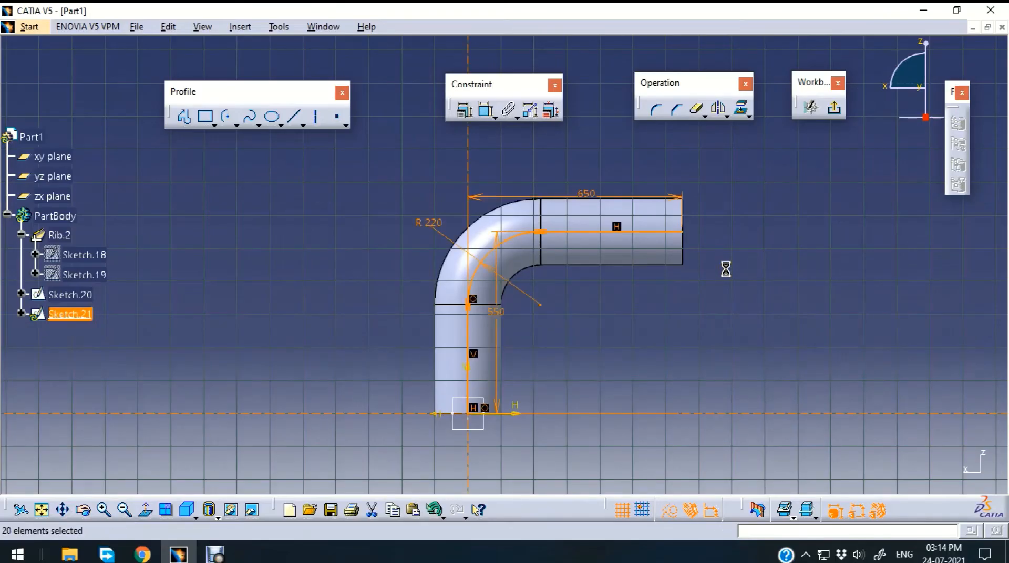
pyautogui.click(828, 170)
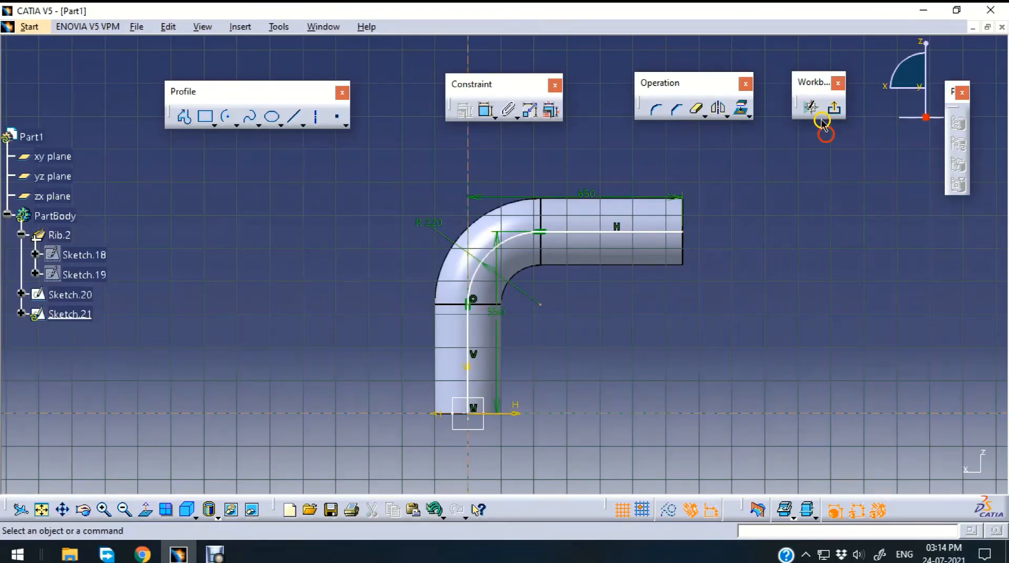
pyautogui.click(835, 111)
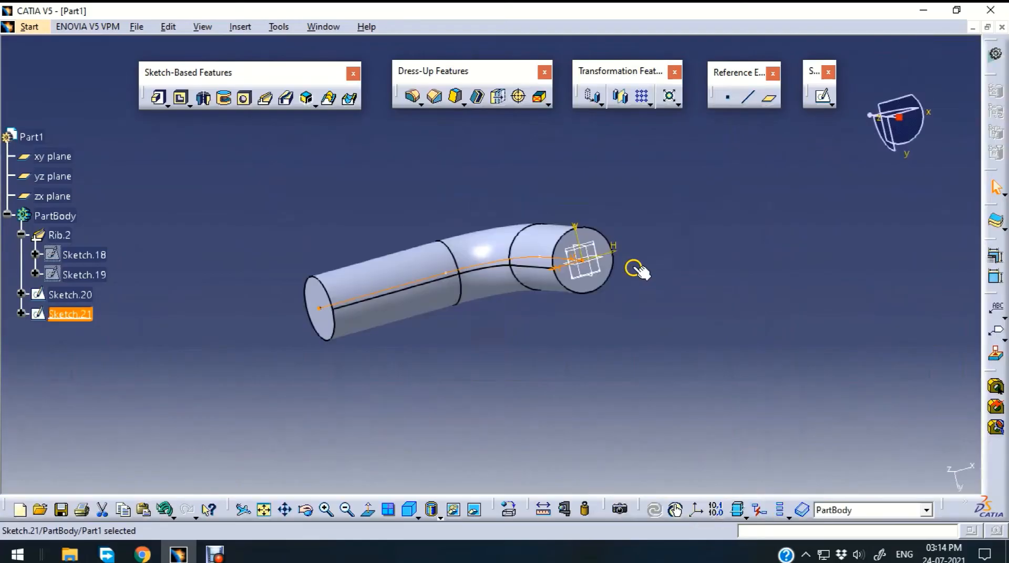
pyautogui.click(676, 300)
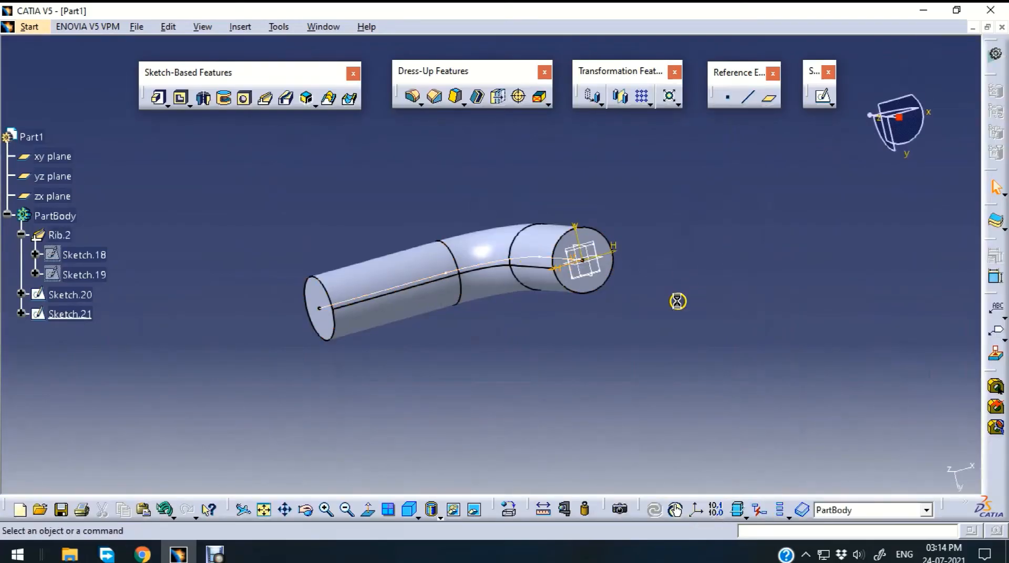
# Set up a Slot with the rectangle Sketch.20 as profile and the pasted path Sketch.21 as center curve, and preview it
pyautogui.moveTo(649, 309); pyautogui.dragTo(615, 139, button='middle')
pyautogui.moveTo(747, 422); pyautogui.dragTo(689, 398, button='middle')
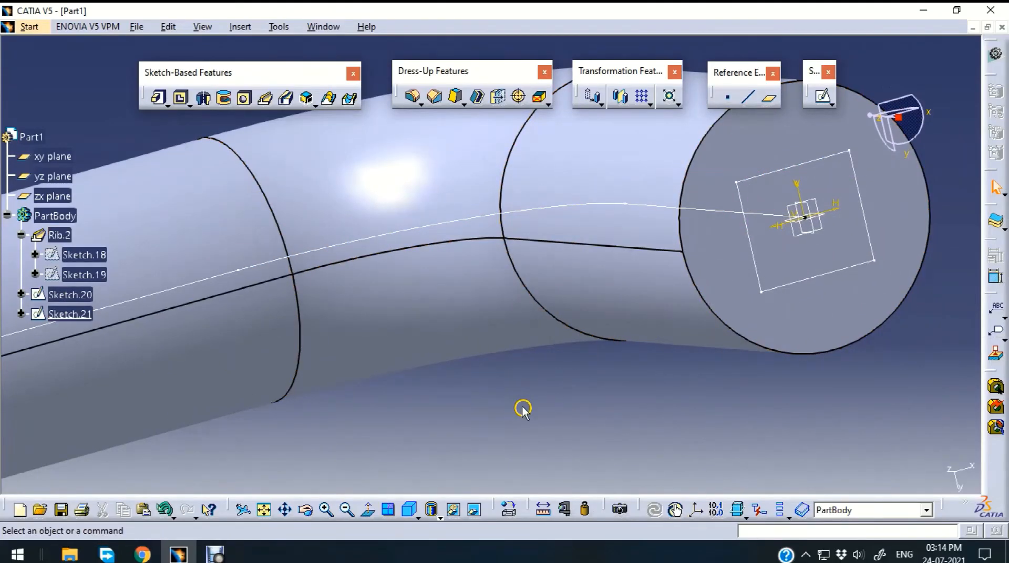
pyautogui.moveTo(522, 409); pyautogui.dragTo(558, 476, button='middle')
pyautogui.moveTo(597, 431); pyautogui.dragTo(707, 431, button='middle')
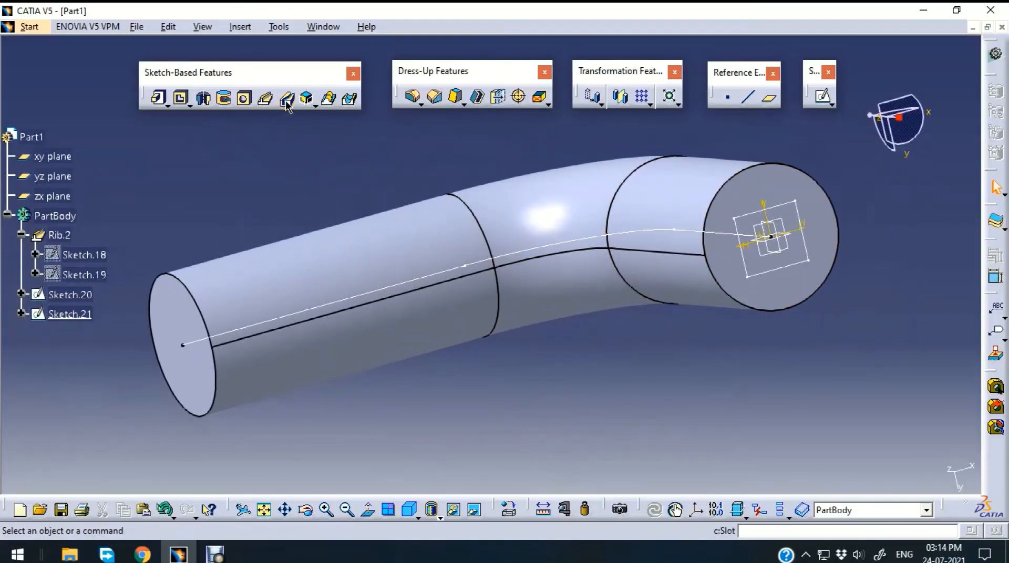
pyautogui.click(267, 103)
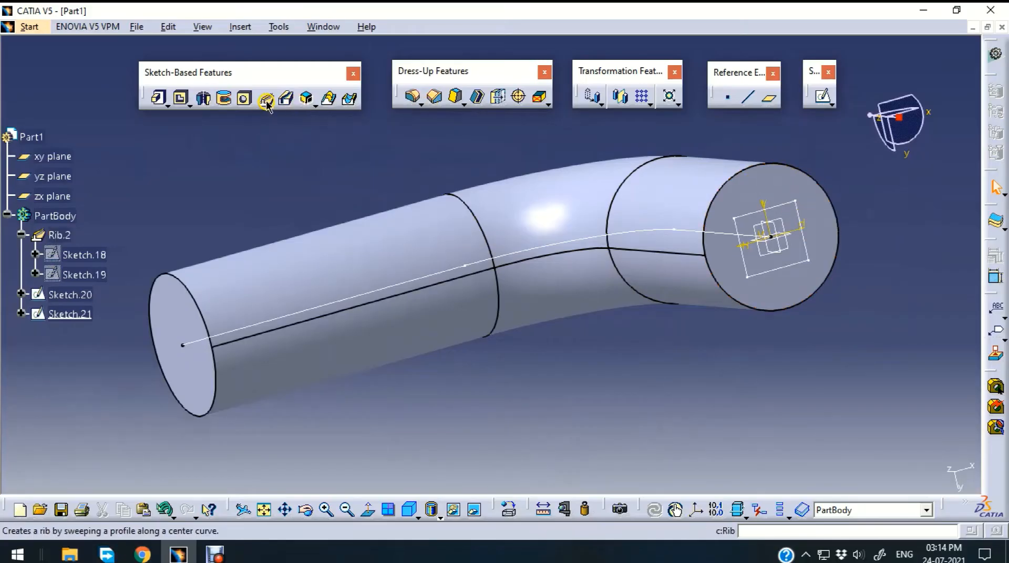
pyautogui.click(284, 102)
pyautogui.click(284, 102)
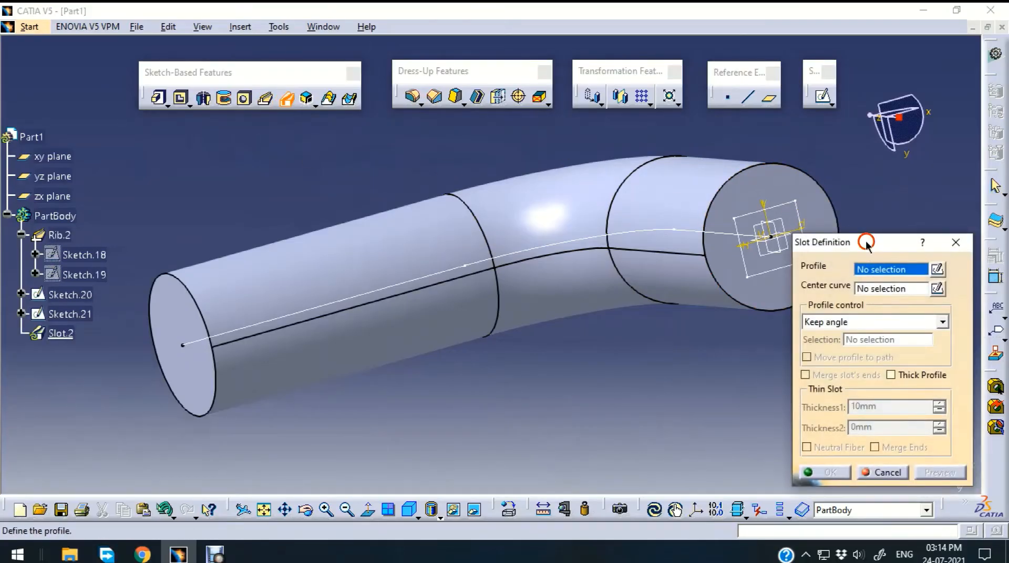
pyautogui.moveTo(866, 244); pyautogui.dragTo(900, 243)
pyautogui.click(799, 216)
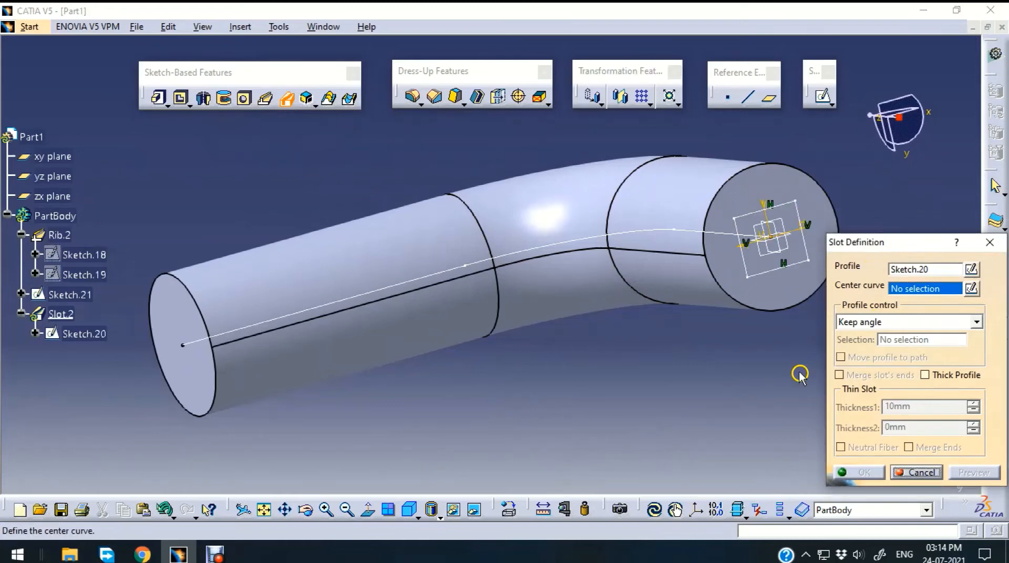
pyautogui.click(70, 295)
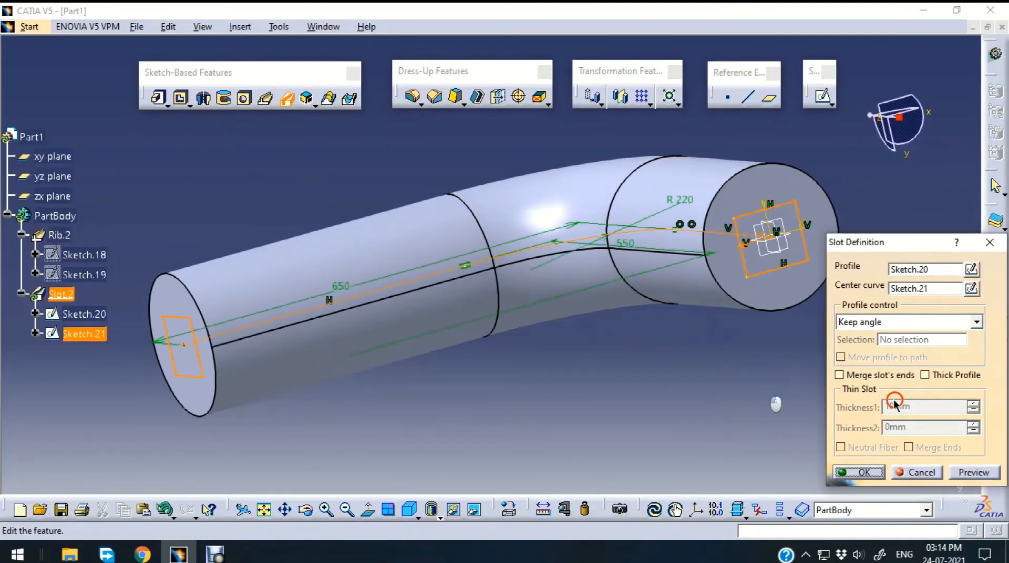
pyautogui.click(972, 474)
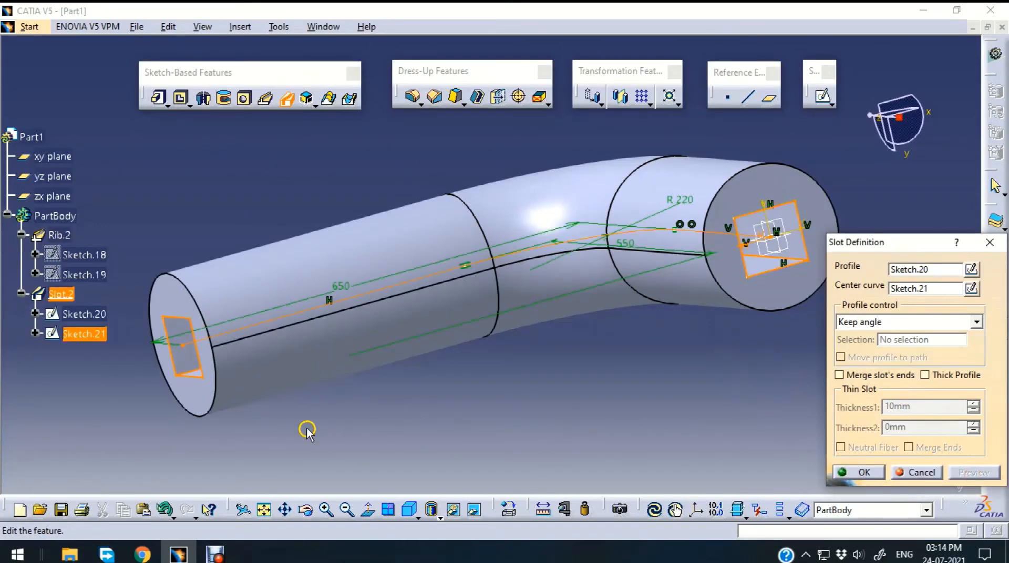
# Try the slot as a thick profile with Thickness1 at 10 mm, preview it, and inspect the cut on the end faces
pyautogui.moveTo(304, 427); pyautogui.dragTo(286, 413, button='middle')
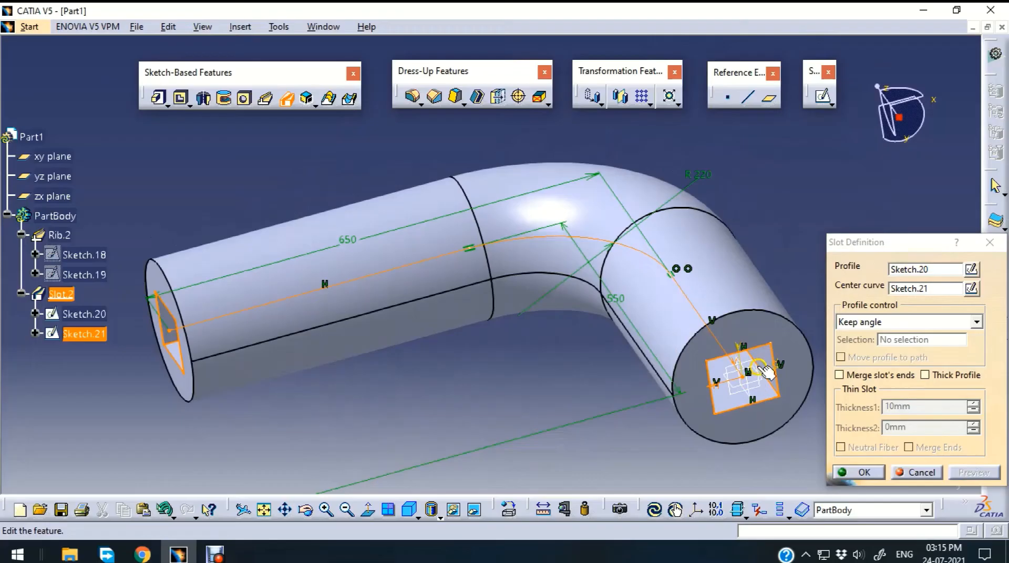
pyautogui.click(925, 375)
pyautogui.click(973, 473)
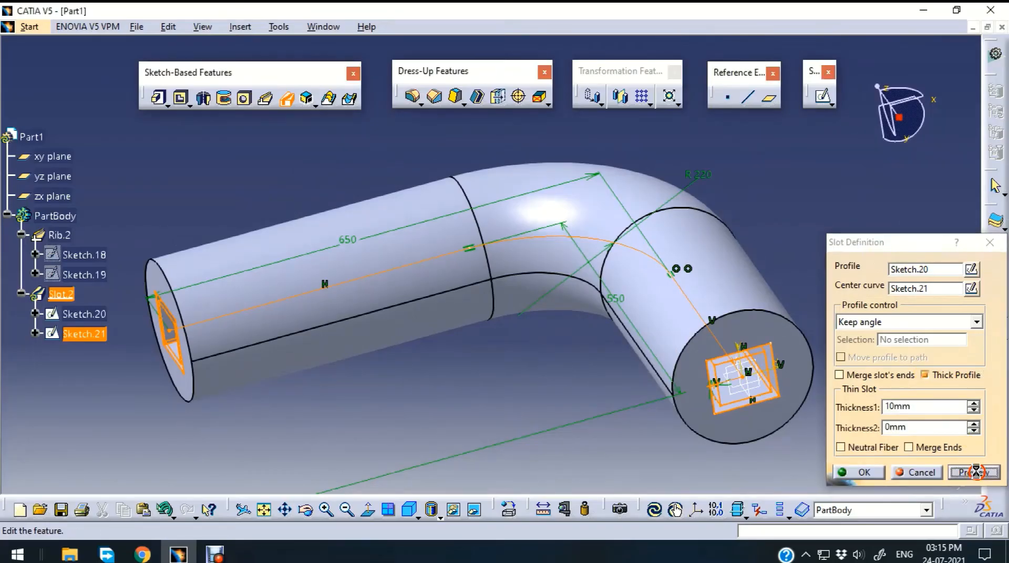
pyautogui.moveTo(622, 489); pyautogui.dragTo(685, 292, button='middle')
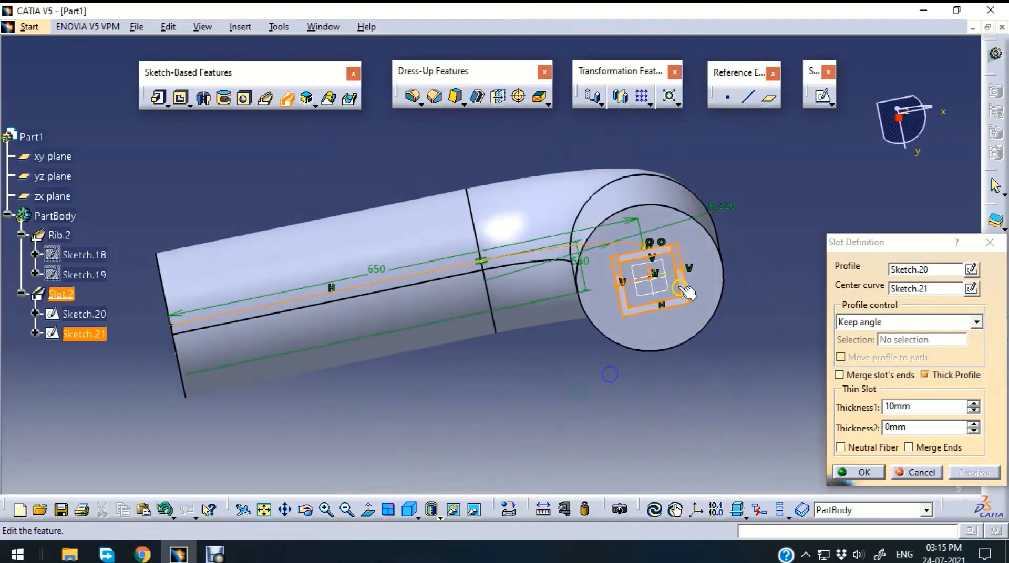
pyautogui.moveTo(735, 388); pyautogui.dragTo(421, 397, button='middle')
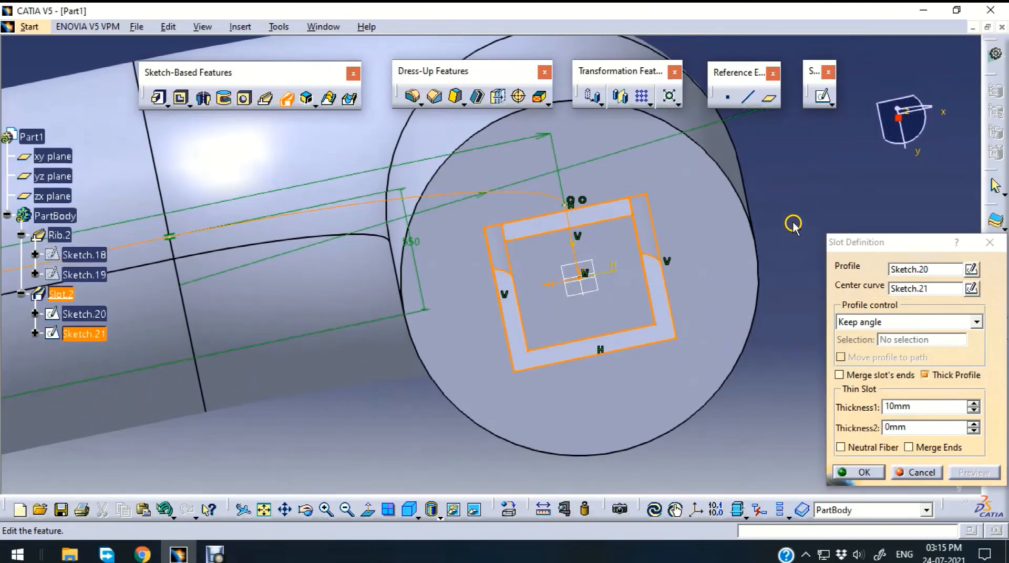
pyautogui.moveTo(793, 224); pyautogui.dragTo(524, 329, button='middle')
# Turn off the thick profile option, preview the slot, and create it as a full rectangular cut
pyautogui.click(925, 375)
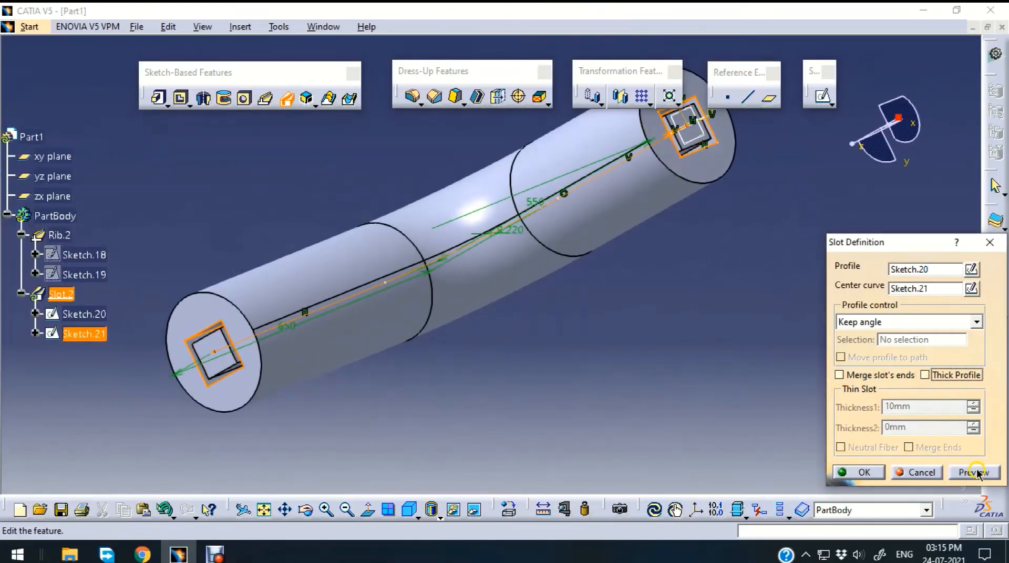
pyautogui.click(974, 473)
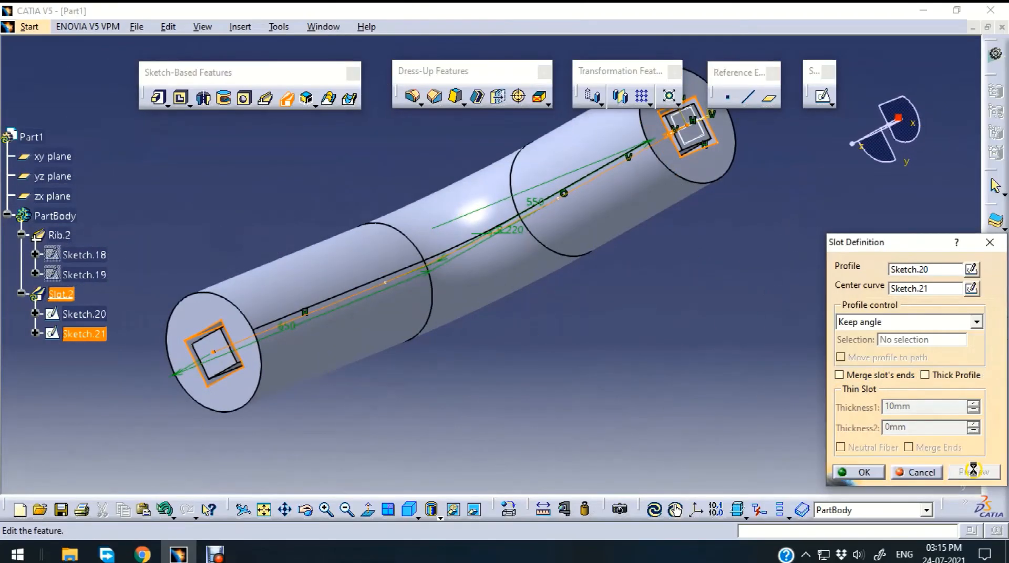
pyautogui.click(867, 472)
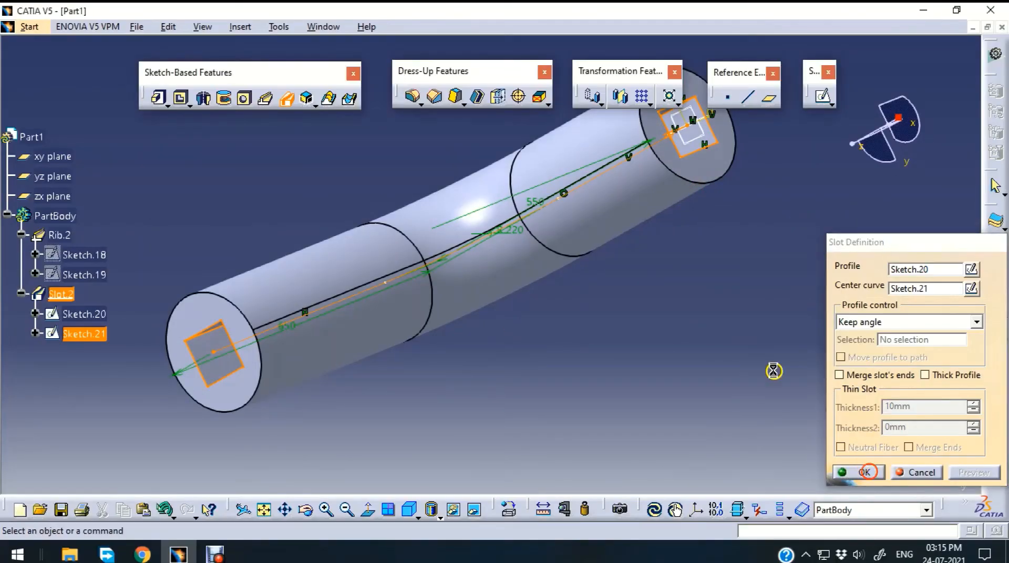
# Detach the advanced extruded features group containing Solid Combine so it floats separately in the work area
pyautogui.click(314, 99)
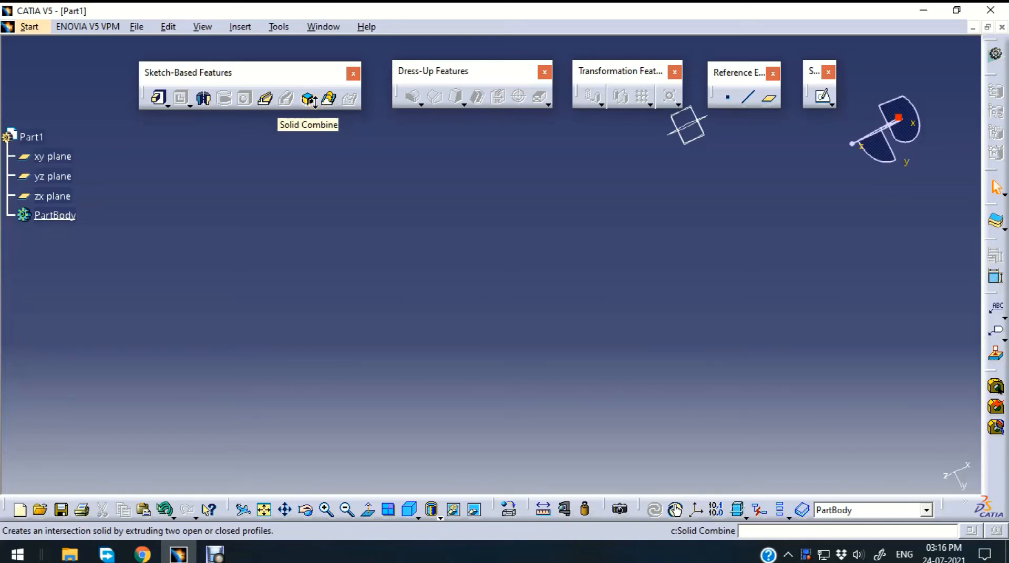
pyautogui.click(315, 103)
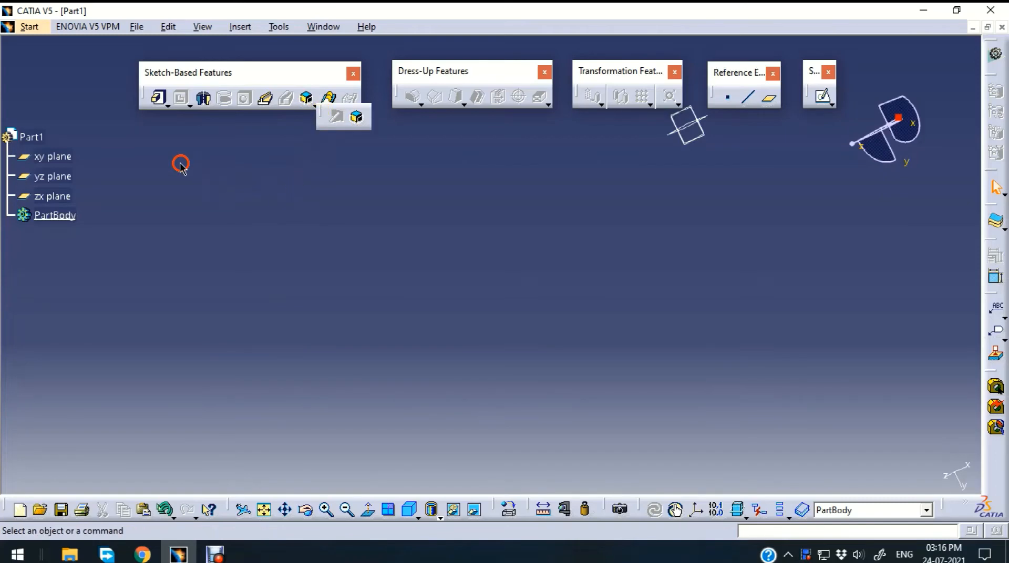
pyautogui.moveTo(181, 165); pyautogui.dragTo(181, 166)
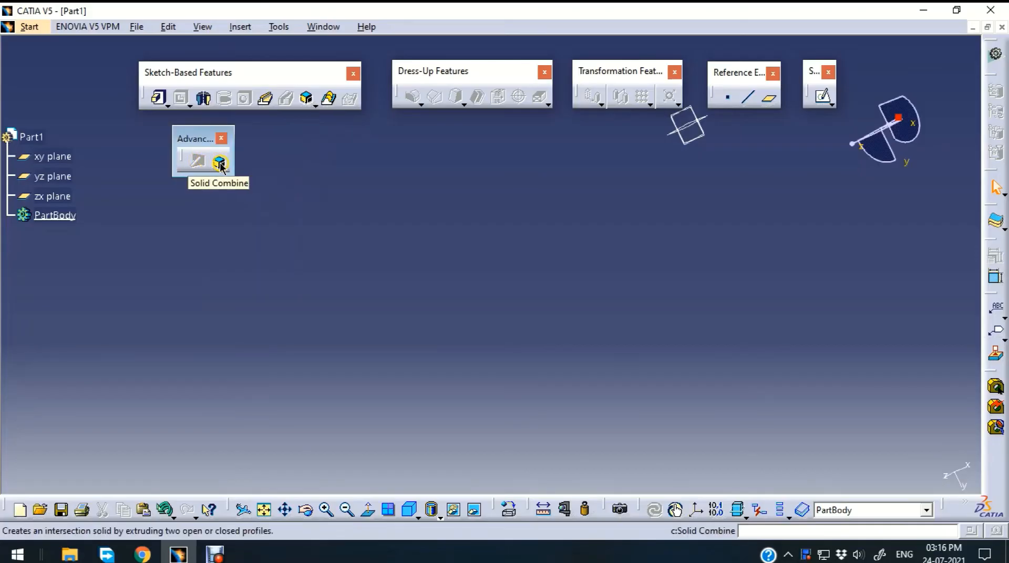
pyautogui.click(194, 168)
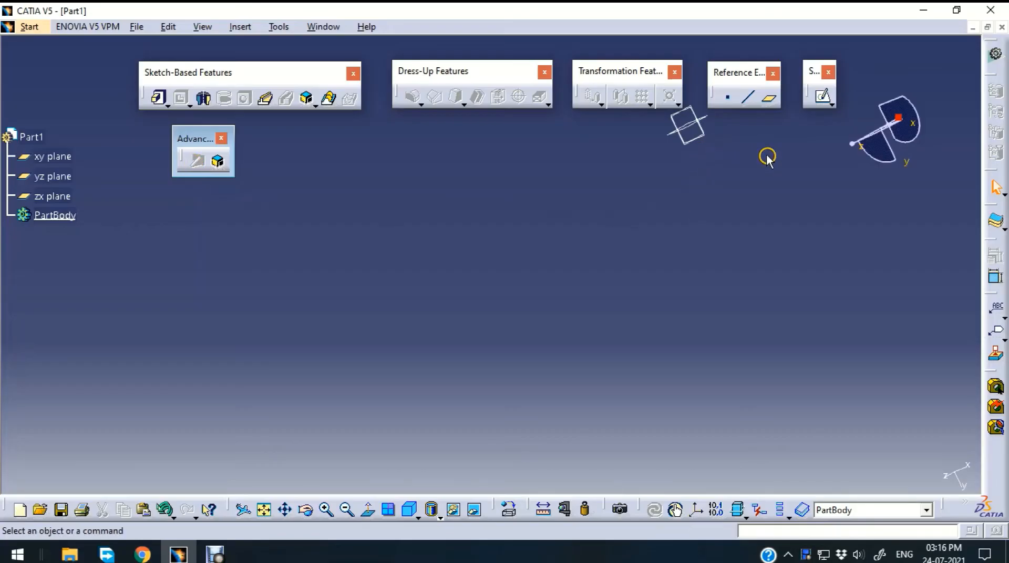
# Sketch a rectangle around the origin on the zx plane, from about H -13.5 mm, V 8.7 mm to H 20.7 mm, V -14.7 mm
pyautogui.moveTo(764, 150); pyautogui.dragTo(738, 257, button='middle')
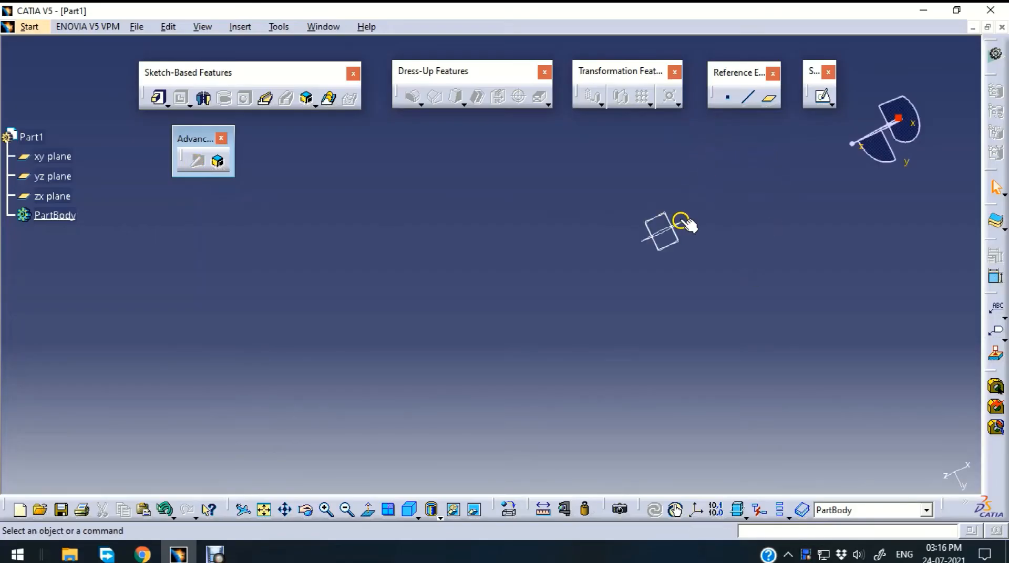
pyautogui.click(681, 223)
pyautogui.click(819, 100)
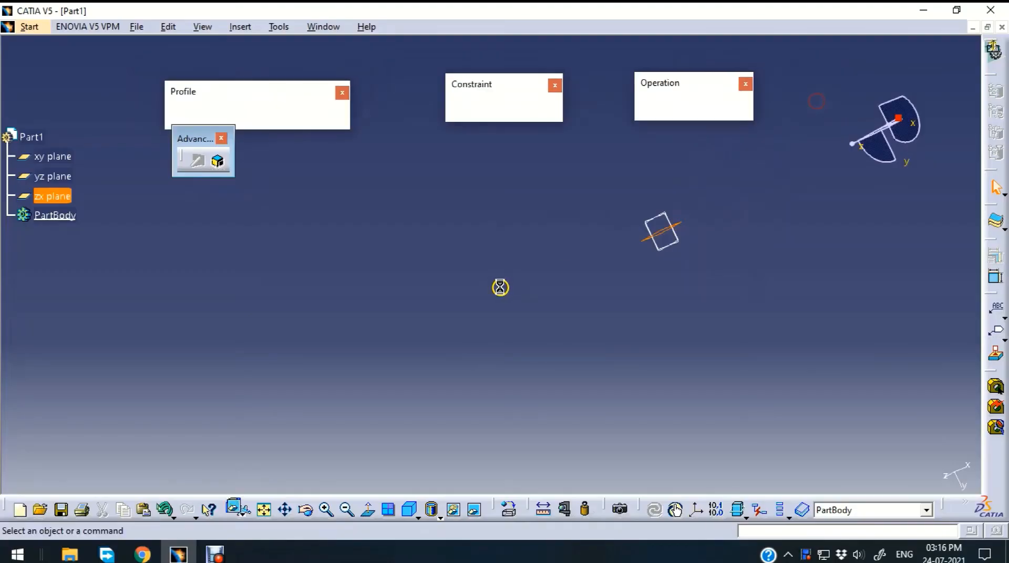
pyautogui.moveTo(512, 251); pyautogui.dragTo(513, 433, button='middle')
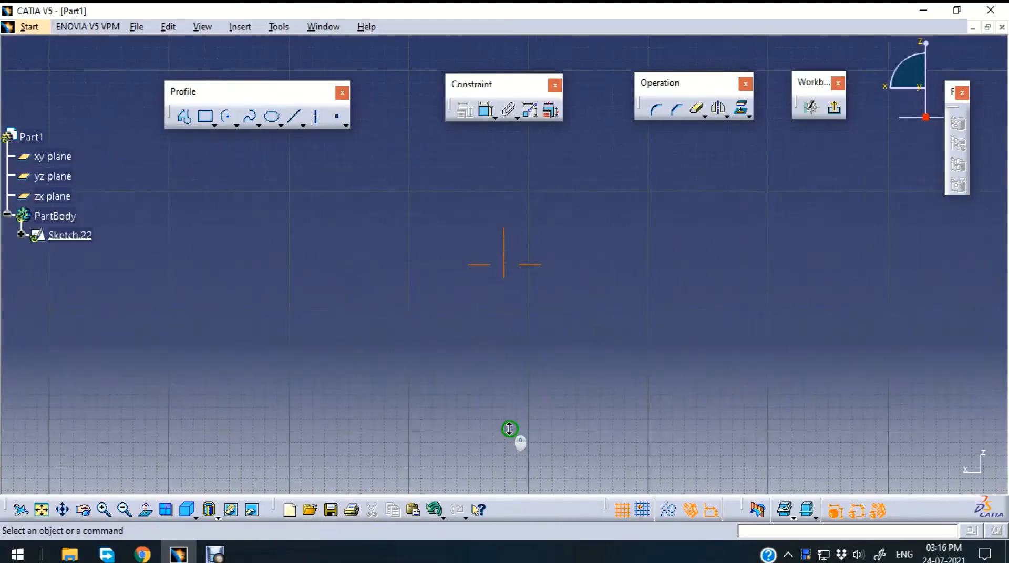
pyautogui.click(41, 510)
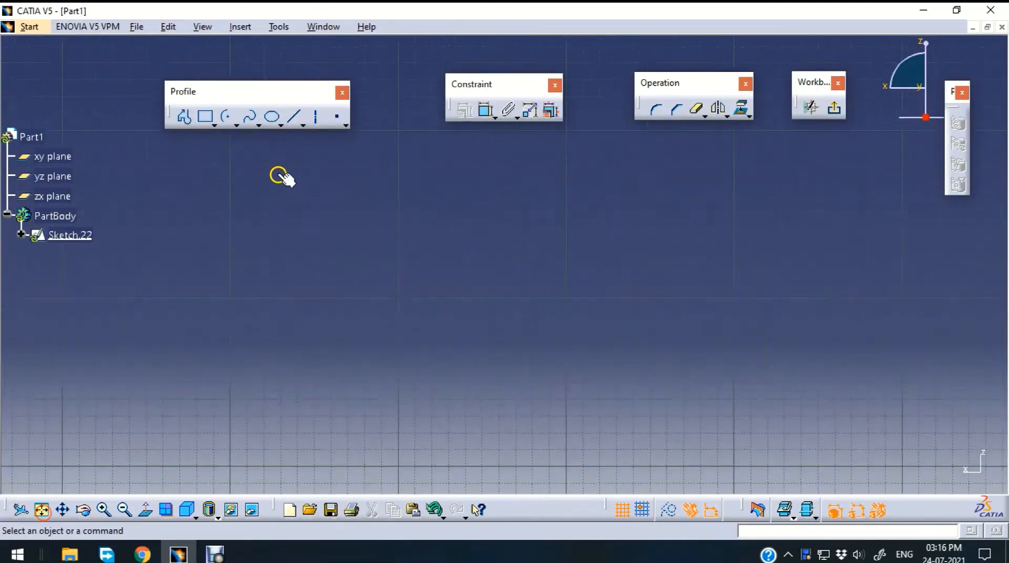
pyautogui.click(205, 117)
pyautogui.click(341, 160)
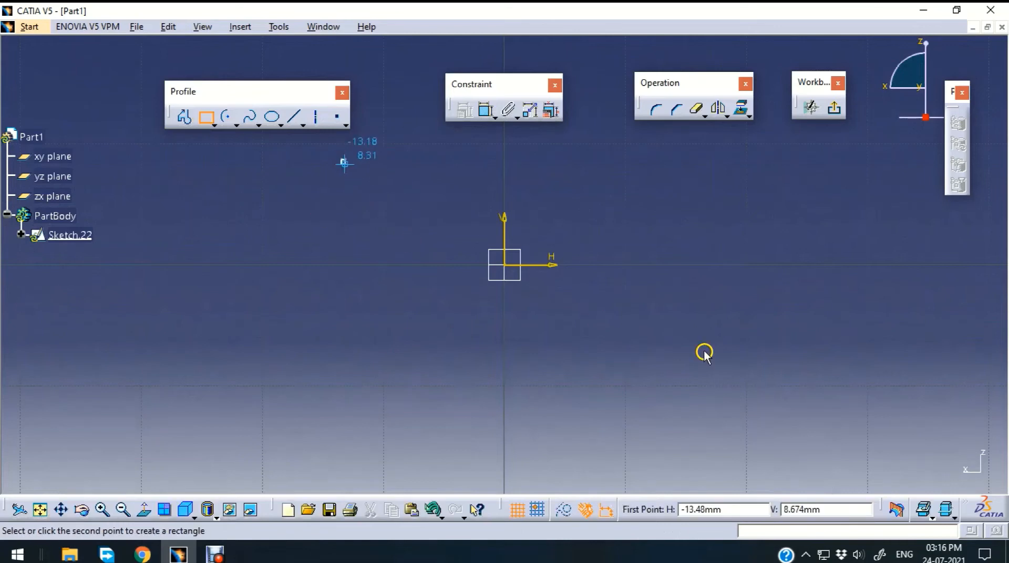
pyautogui.click(755, 443)
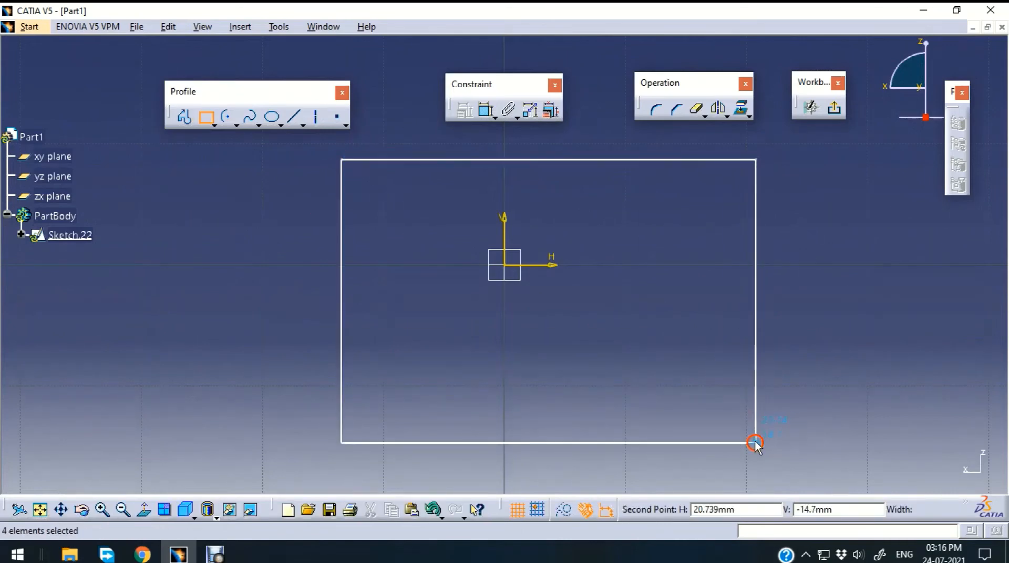
# Leave the rectangle sketch and extrude it as a pad 20 mm long
pyautogui.click(834, 107)
pyautogui.click(763, 294)
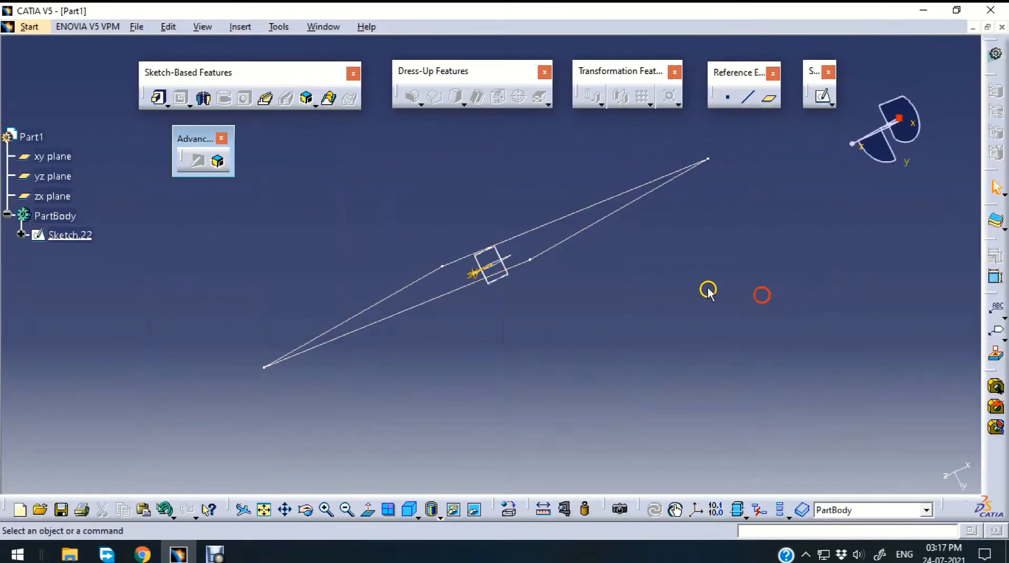
pyautogui.moveTo(666, 253)
pyautogui.mouseDown(button='middle')
pyautogui.moveTo(588, 302)
pyautogui.moveTo(473, 294)
pyautogui.mouseUp(button='middle')
pyautogui.click(157, 98)
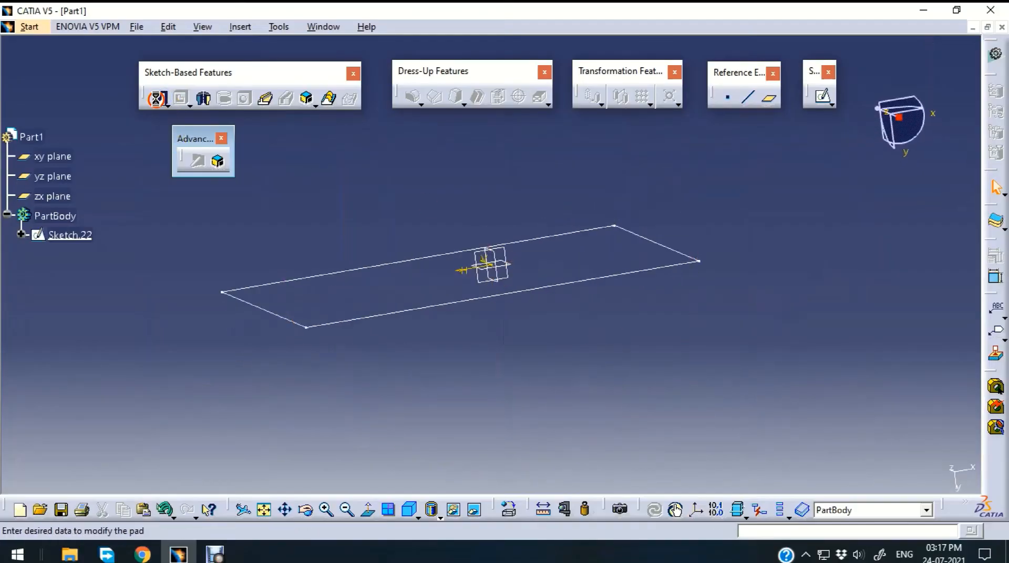
pyautogui.click(683, 254)
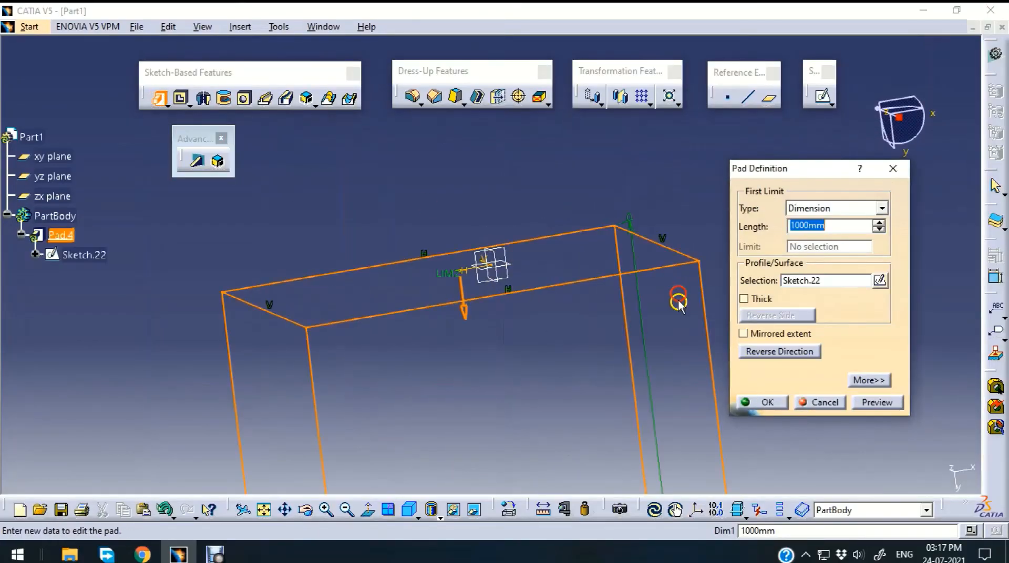
pyautogui.write('20')
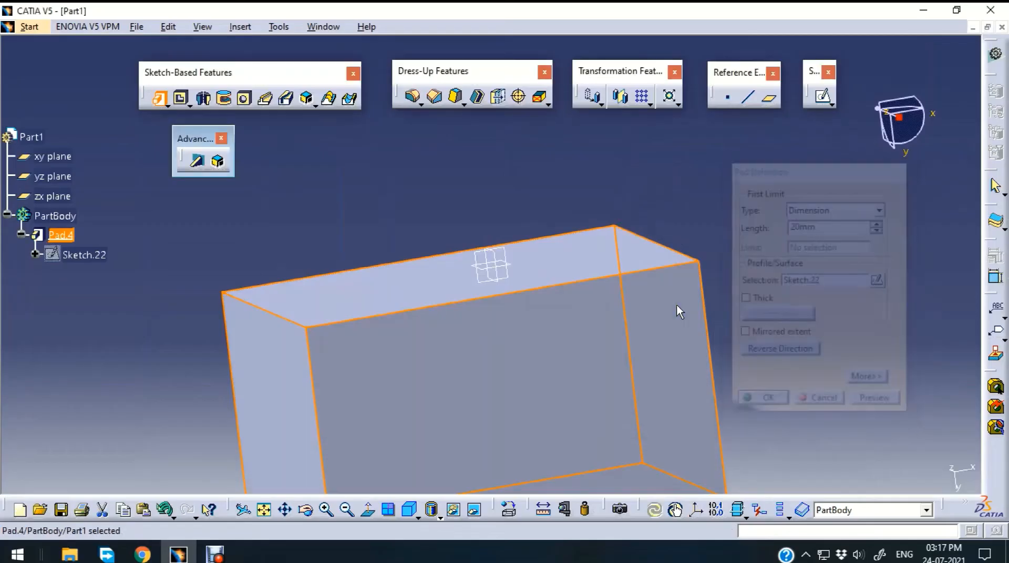
pyautogui.press('Return')
# Edit the rectangular pad and set its length to 5 mm
pyautogui.doubleClick(663, 312)
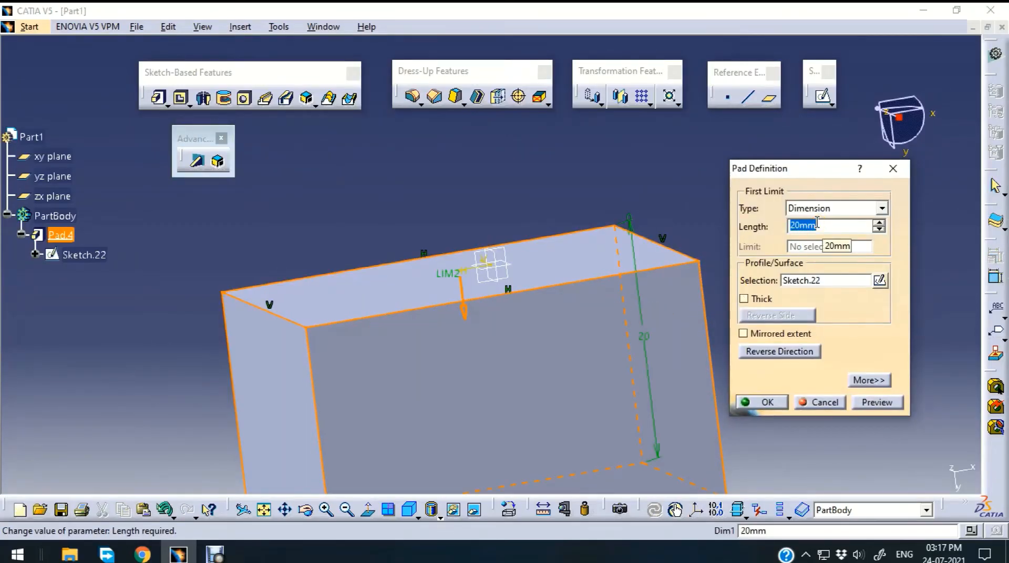
pyautogui.write('5')
pyautogui.press('Return')
# Sketch a narrow rectangle on the pad's large face, just inside one long edge and spanning nearly its full width
pyautogui.moveTo(793, 239); pyautogui.dragTo(503, 166, button='middle')
pyautogui.moveTo(436, 256); pyautogui.dragTo(353, 234, button='middle')
pyautogui.click(426, 273)
pyautogui.click(823, 99)
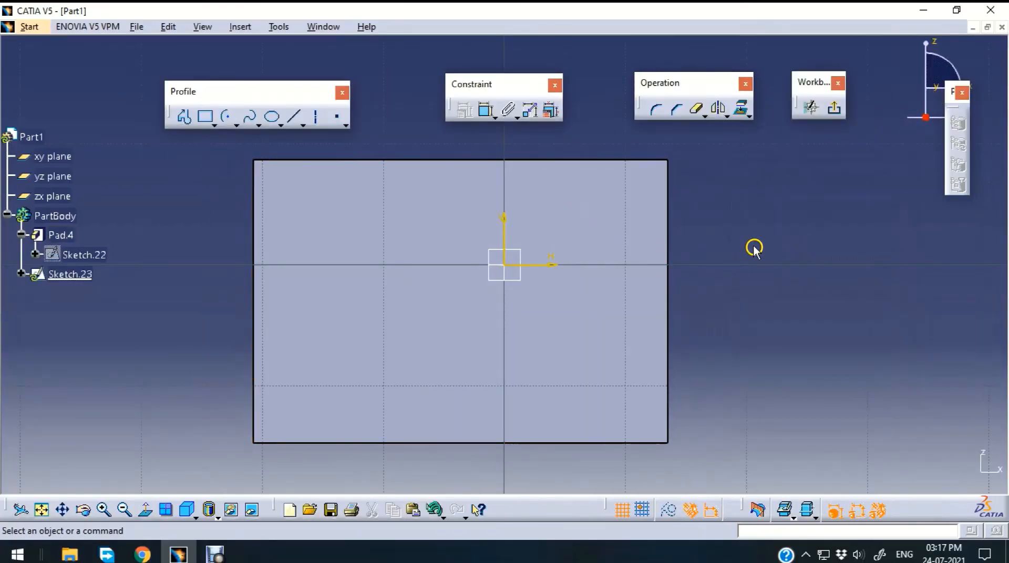
pyautogui.click(206, 118)
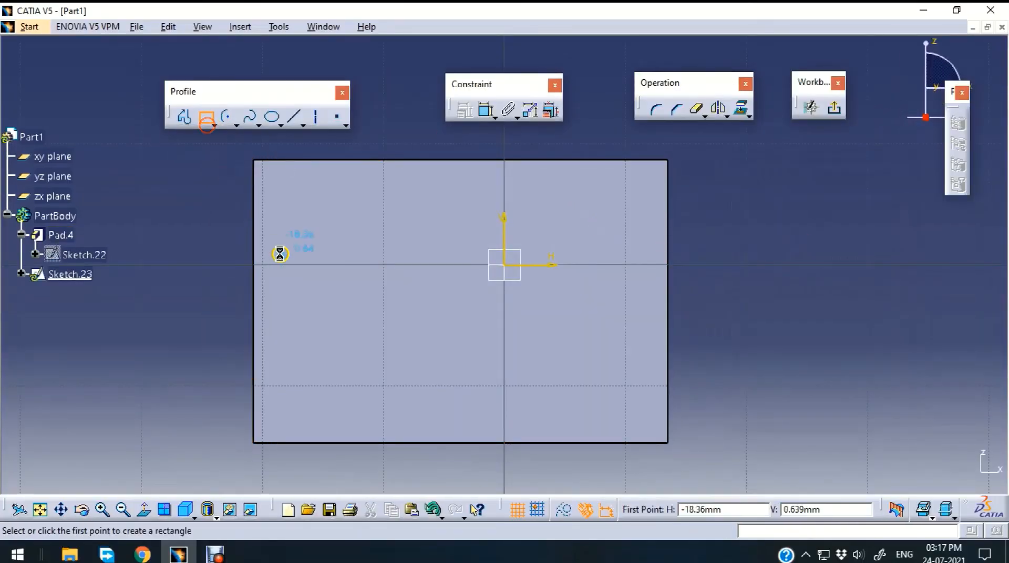
pyautogui.click(261, 199)
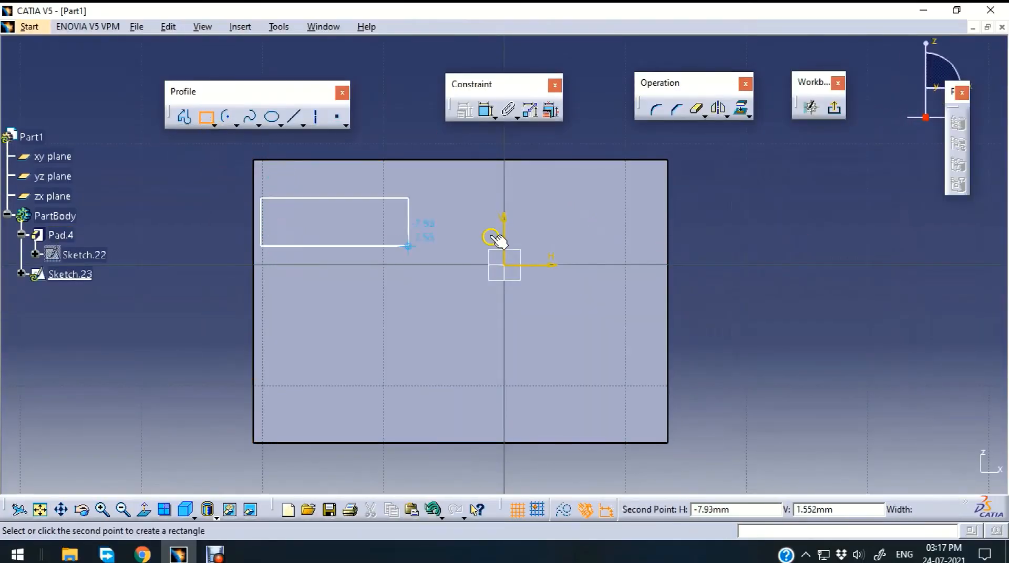
pyautogui.click(660, 221)
pyautogui.click(834, 108)
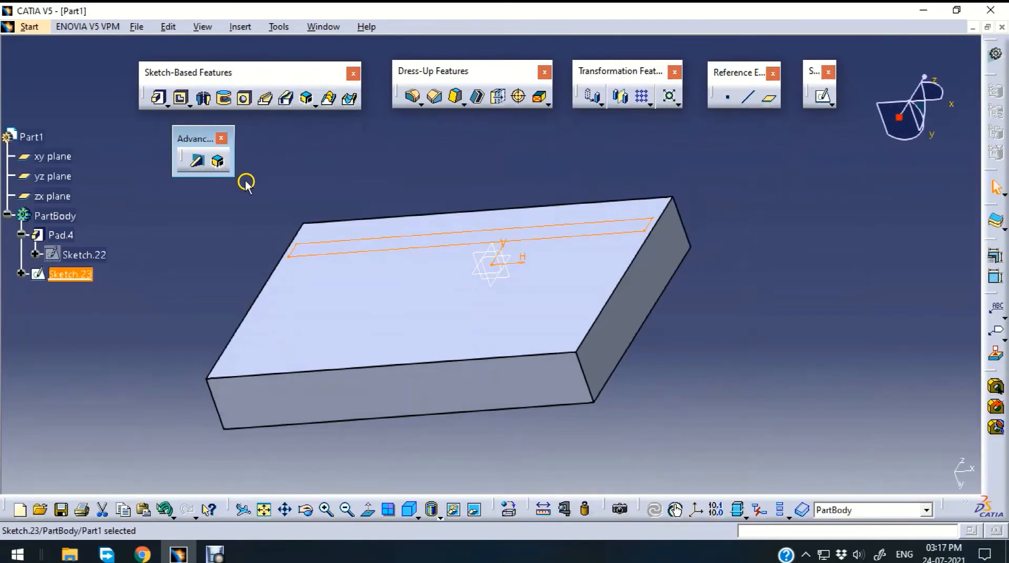
# Extrude the narrow rectangle as a 20 mm pad to form an upright plate on the base
pyautogui.click(157, 98)
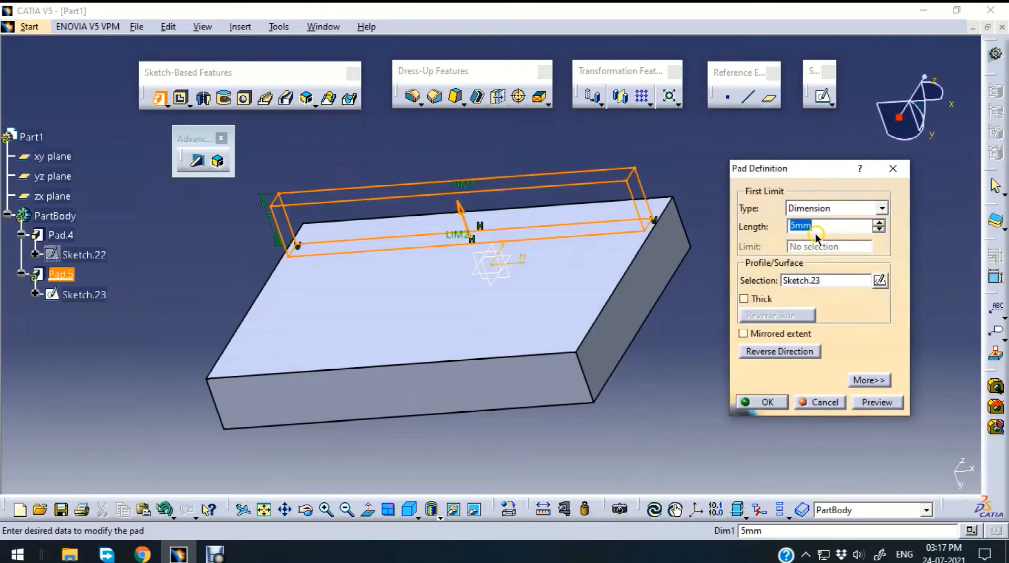
pyautogui.write('30')
pyautogui.press('BackSpace')
pyautogui.press('BackSpace')
pyautogui.write('20')
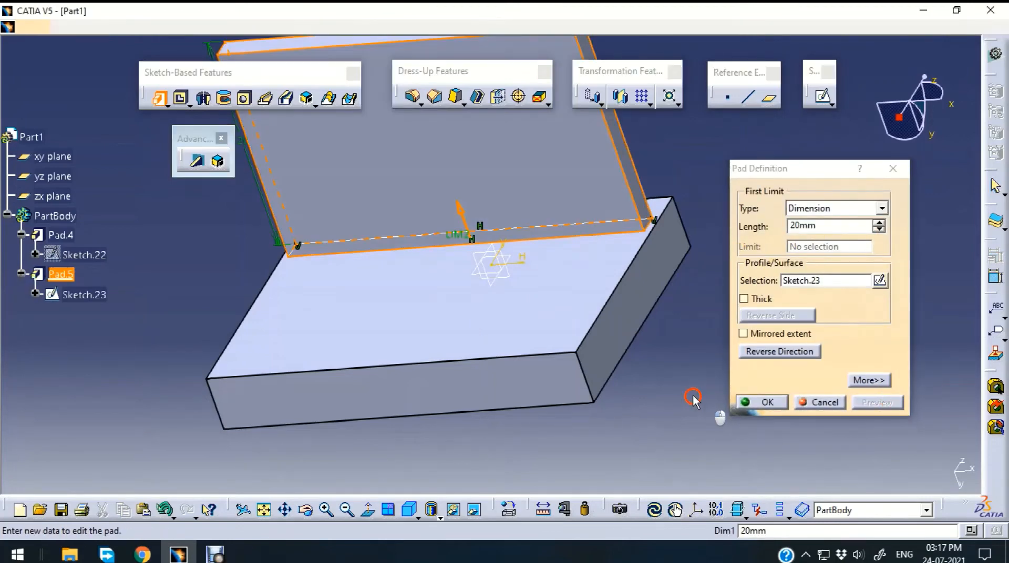
pyautogui.click(759, 402)
pyautogui.click(744, 316)
pyautogui.moveTo(781, 238); pyautogui.dragTo(690, 337, button='middle')
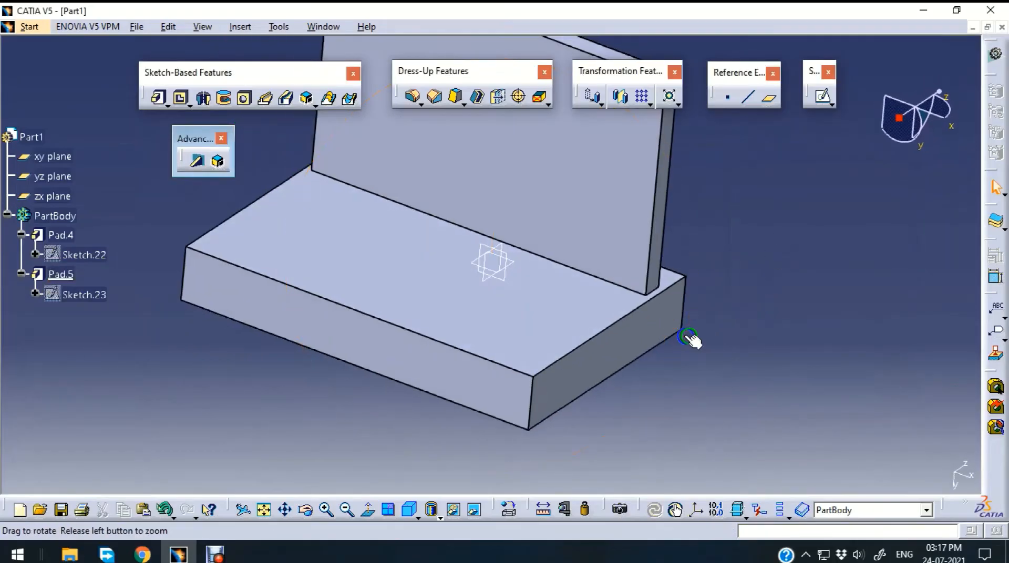
# Change the fill color of the base's large face to red-orange in its graphic properties
pyautogui.rightClick(502, 323)
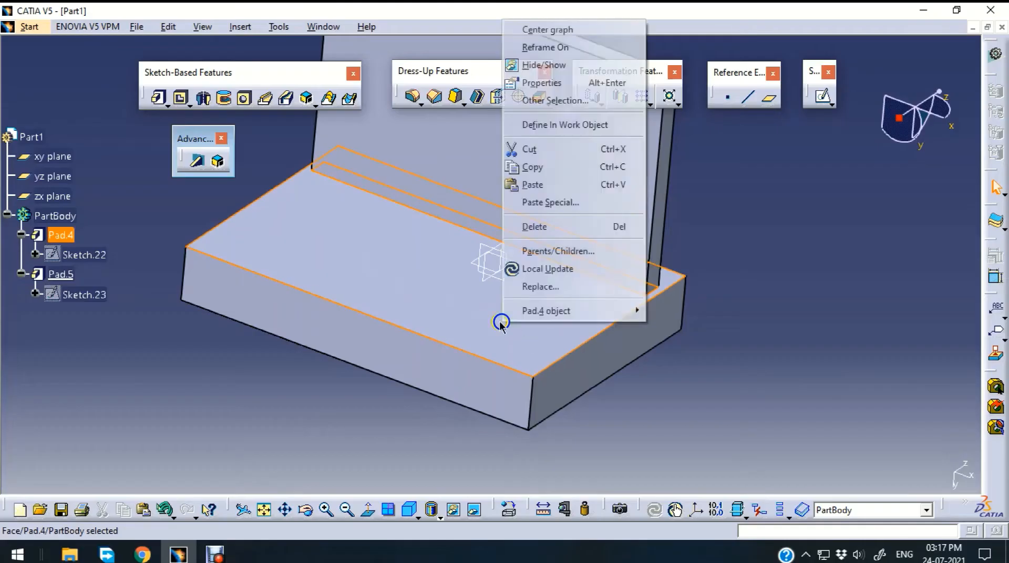
pyautogui.click(557, 86)
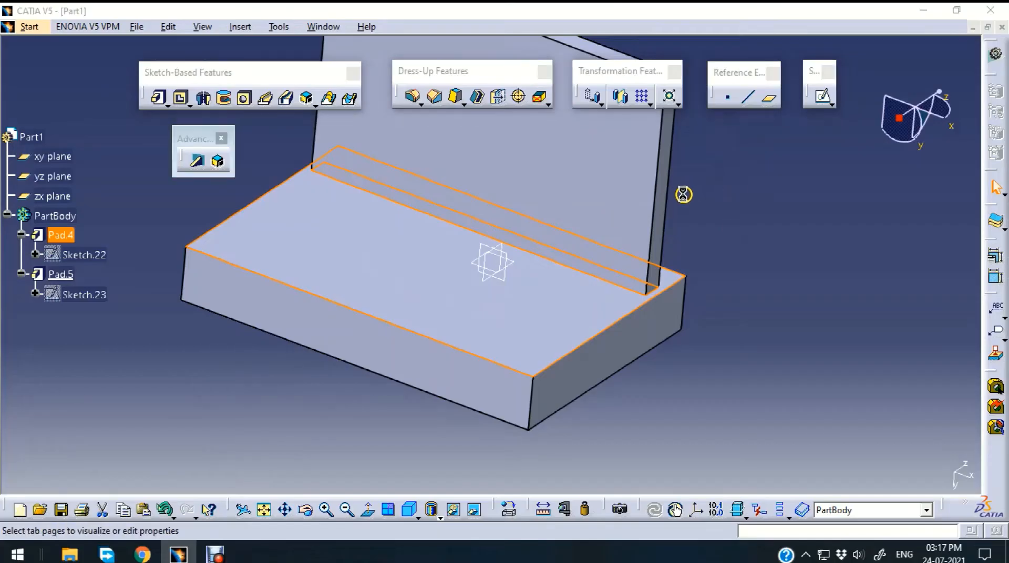
pyautogui.click(735, 143)
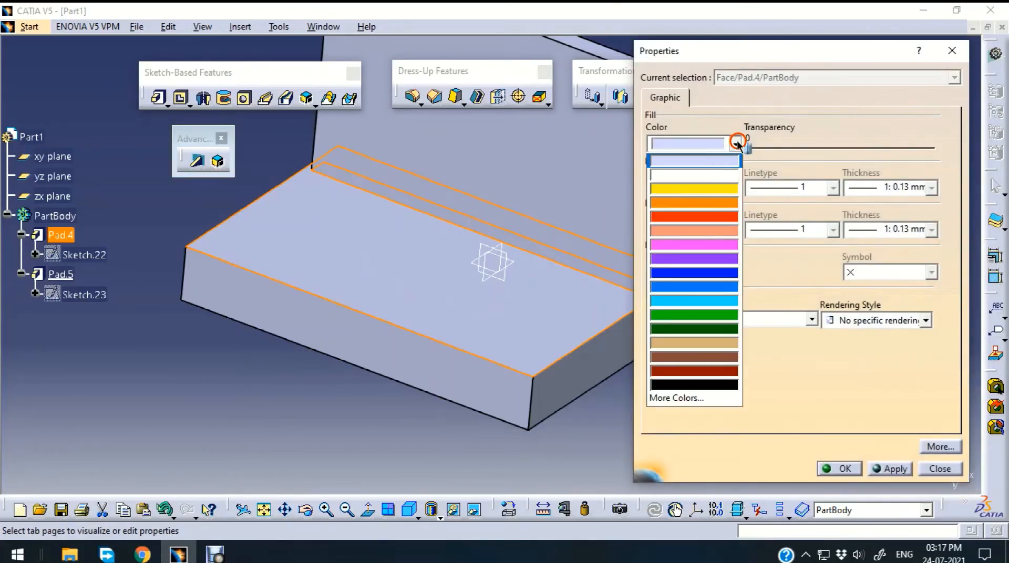
pyautogui.click(703, 217)
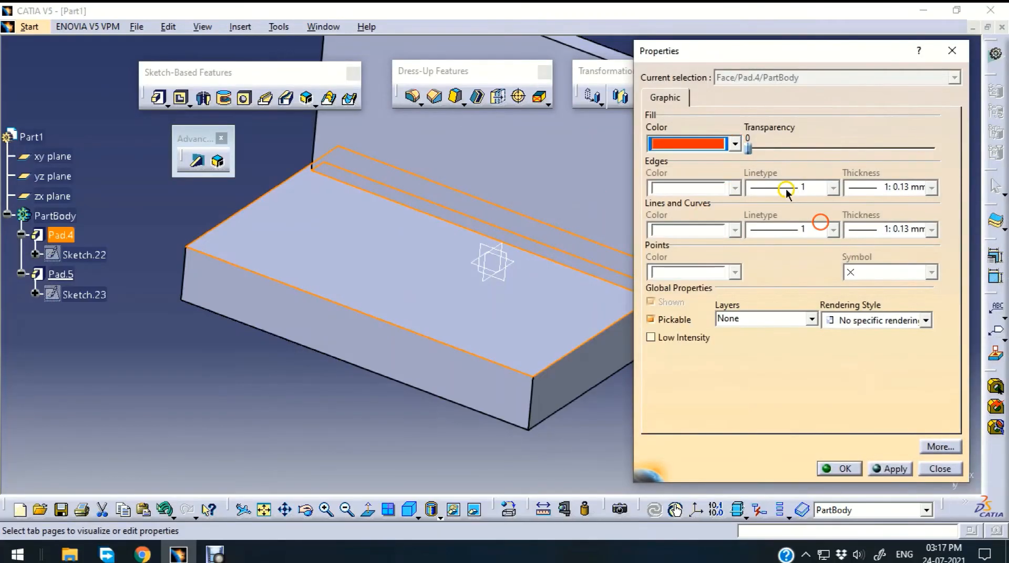
pyautogui.click(894, 469)
pyautogui.click(840, 468)
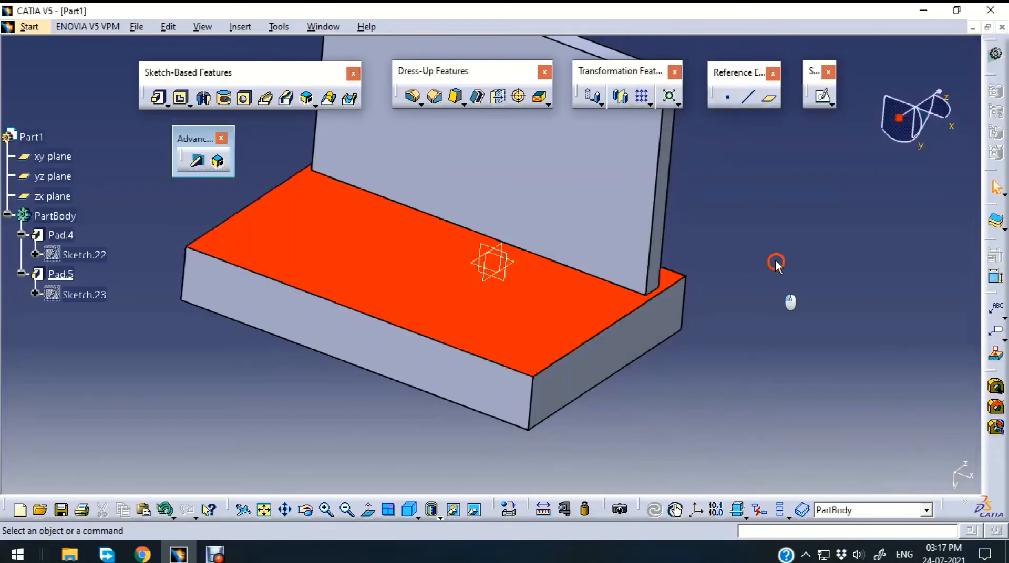
# Start a sketch on the yz plane, which crosses both the base and the upright plate
pyautogui.moveTo(760, 210); pyautogui.dragTo(752, 248, button='middle')
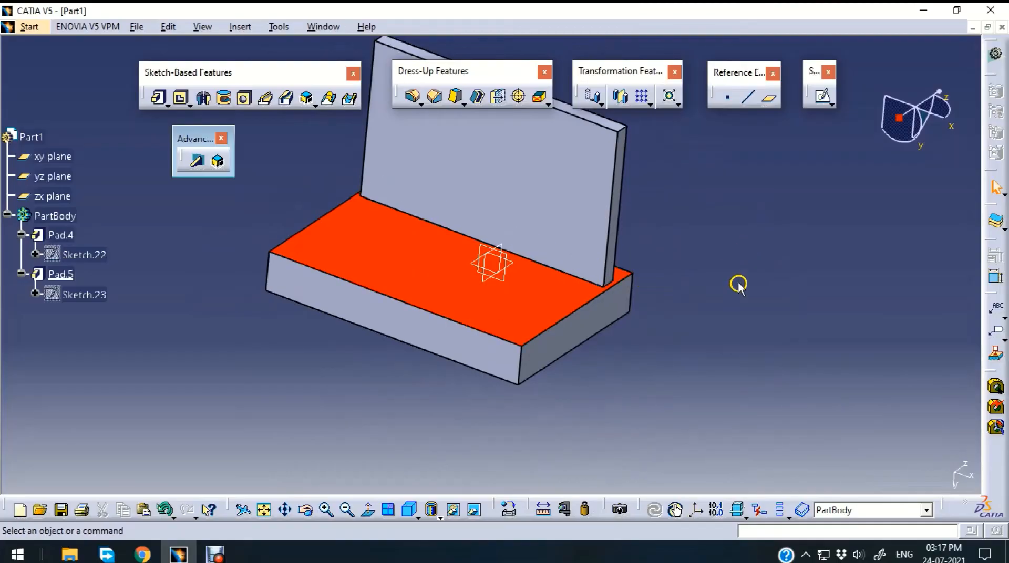
pyautogui.moveTo(717, 219); pyautogui.dragTo(608, 235, button='middle')
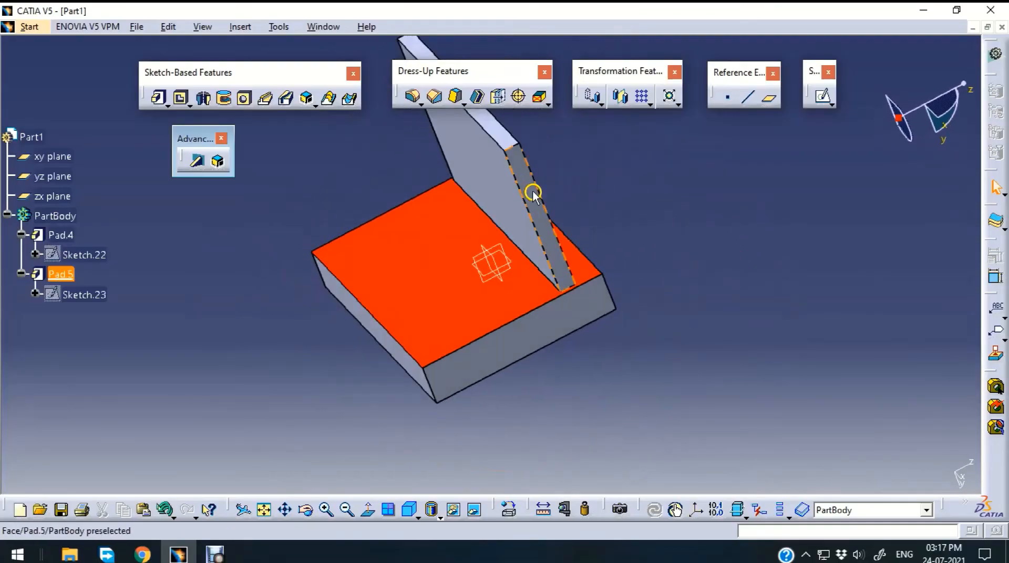
pyautogui.moveTo(669, 199); pyautogui.dragTo(563, 308, button='middle')
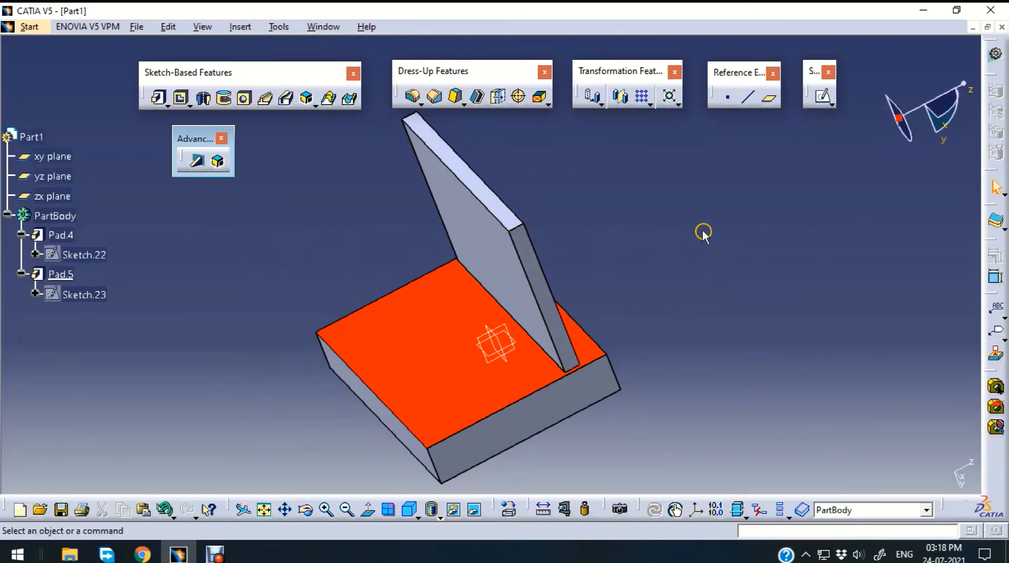
pyautogui.click(512, 327)
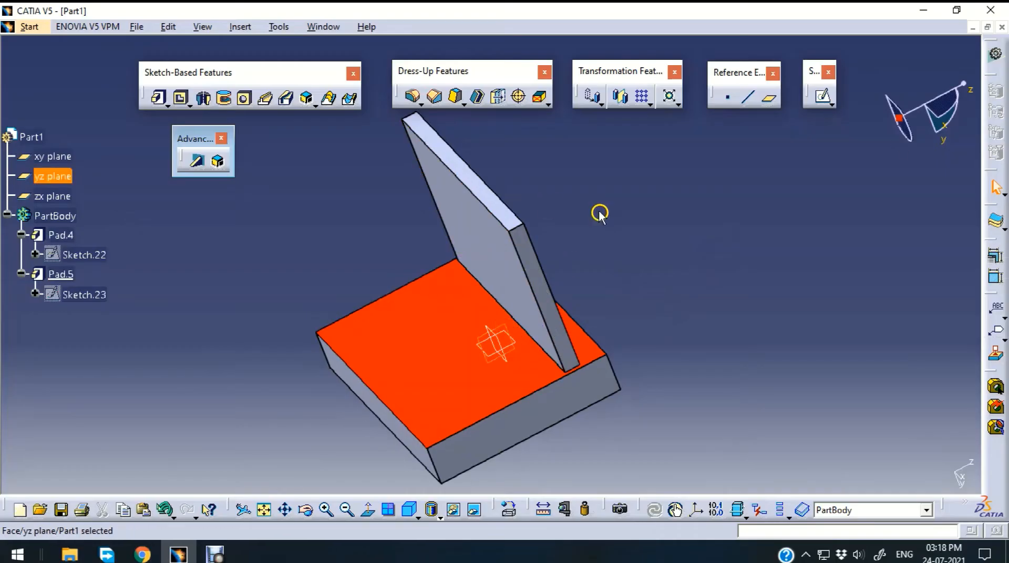
pyautogui.click(823, 98)
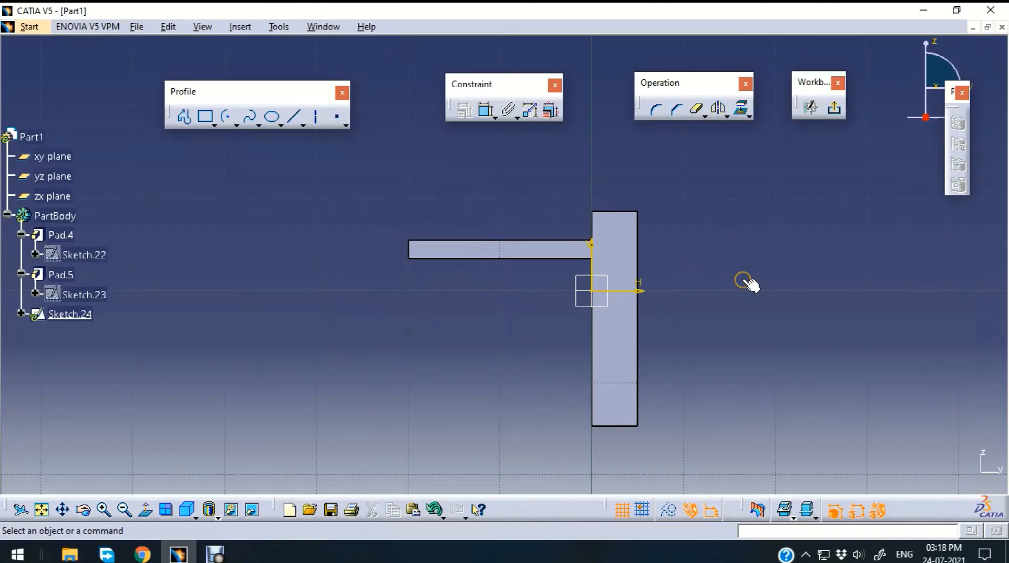
# Try a straight diagonal line from the upright plate's free end to the far end of the base face, and delete it
pyautogui.click(294, 119)
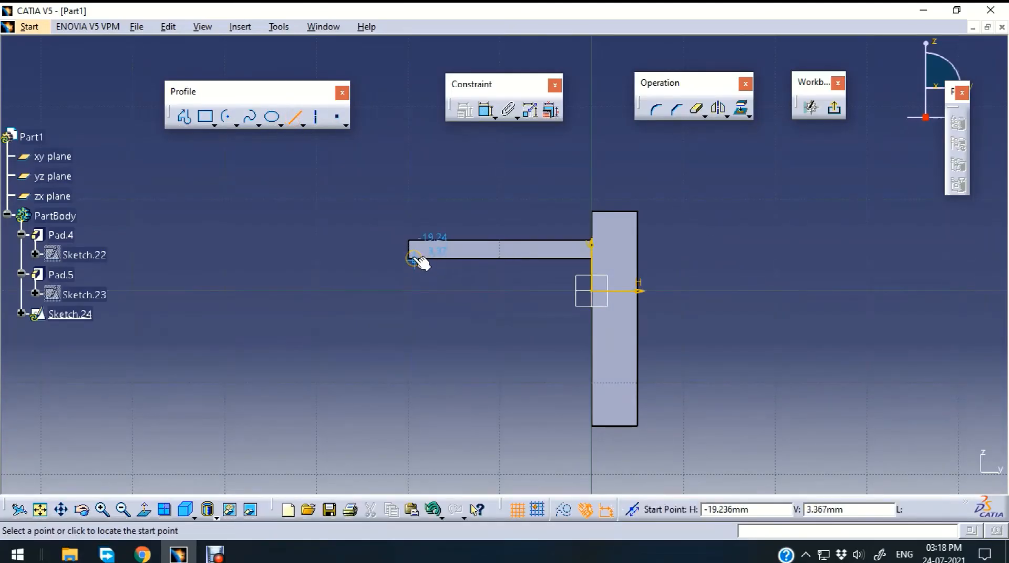
pyautogui.click(415, 258)
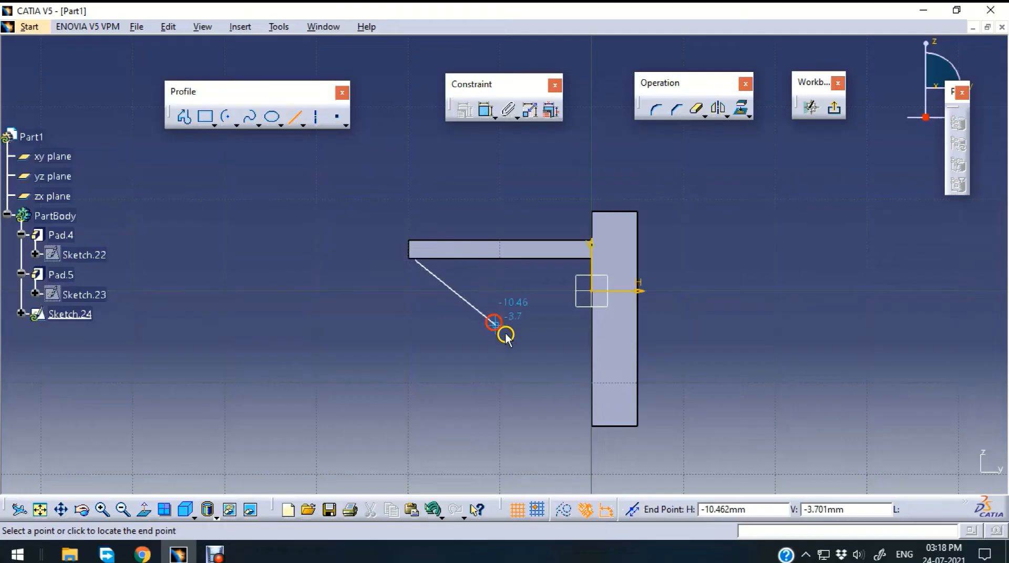
pyautogui.click(592, 414)
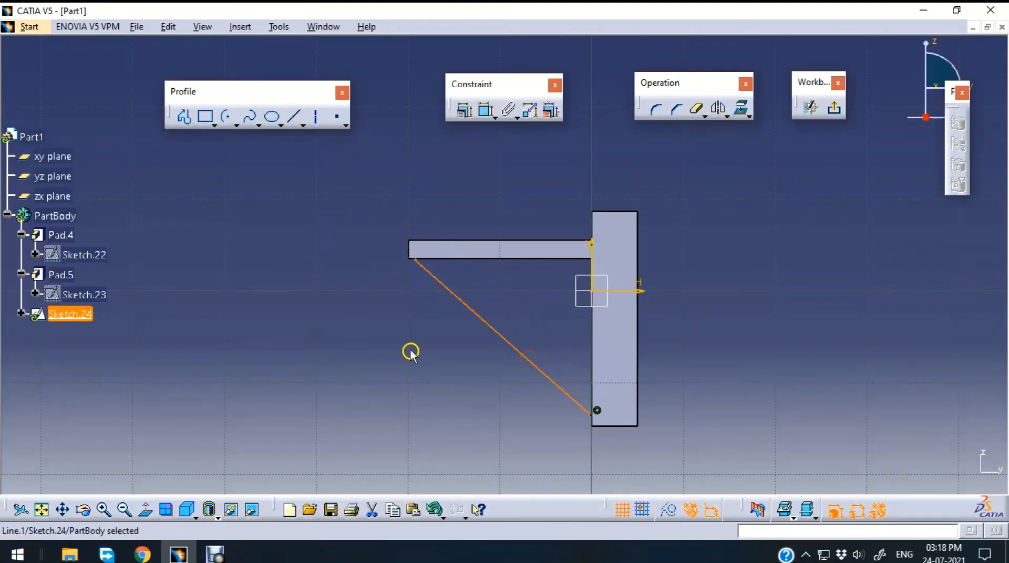
pyautogui.press('Delete')
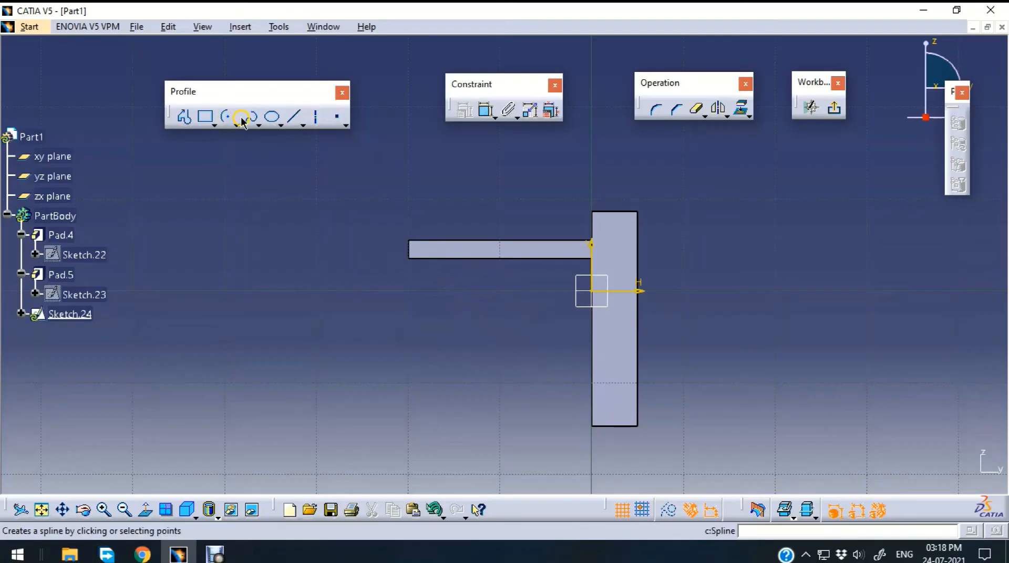
# Sketch a curved four-point spline from near the upright plate's free end to the base face, and leave the sketch
pyautogui.click(242, 119)
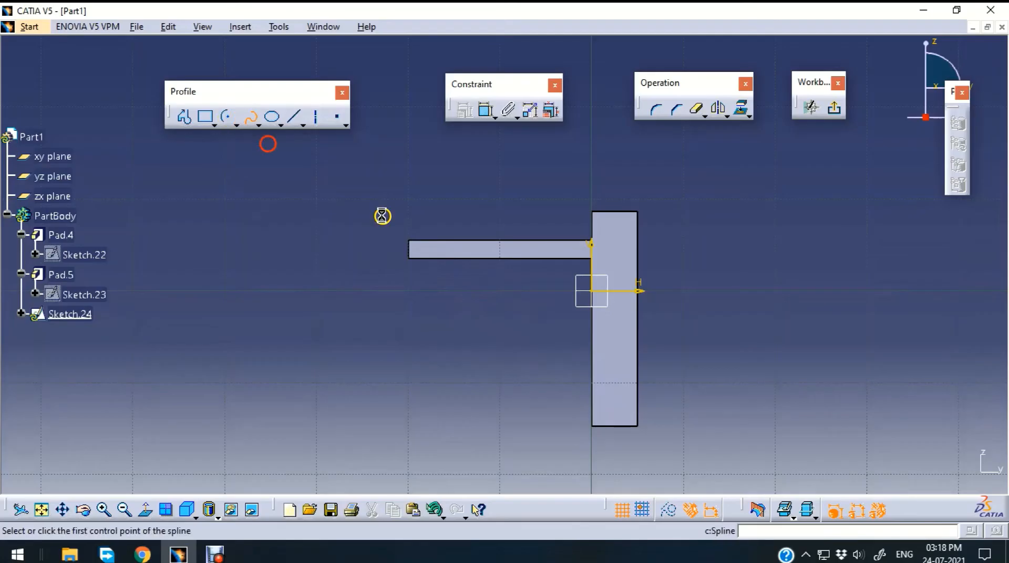
pyautogui.click(418, 260)
pyautogui.click(485, 277)
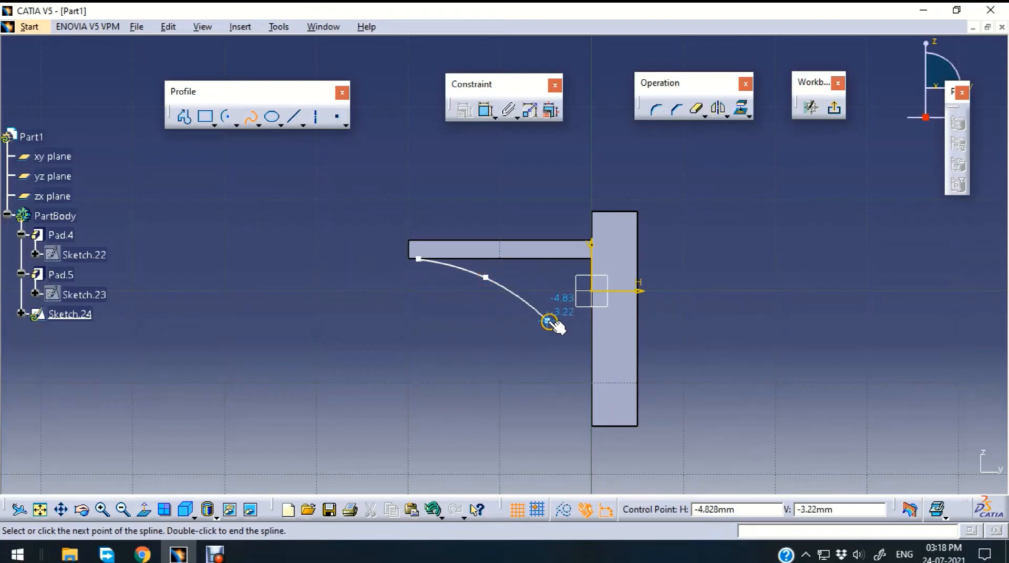
pyautogui.click(548, 321)
pyautogui.click(590, 390)
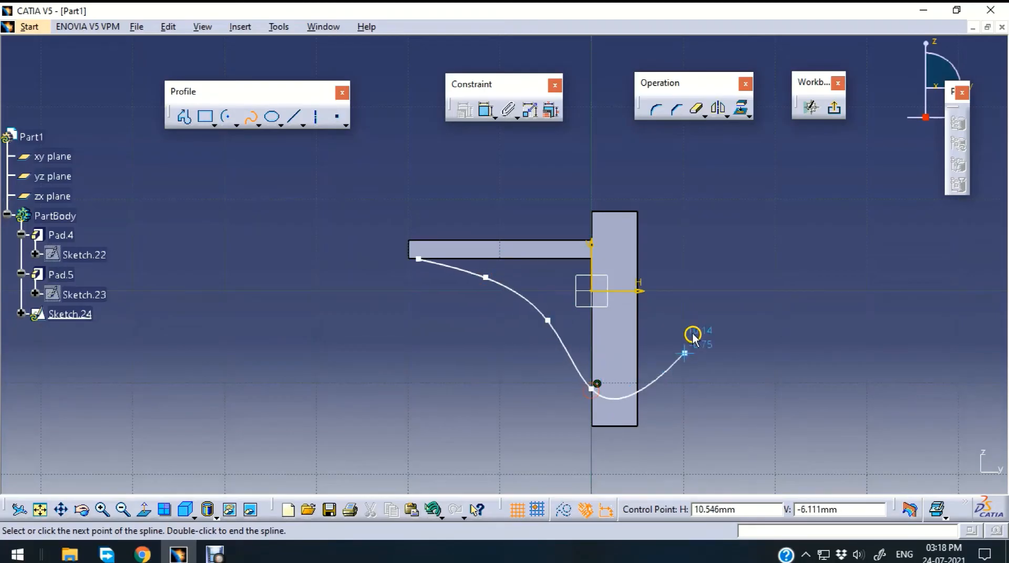
pyautogui.click(250, 117)
pyautogui.click(835, 108)
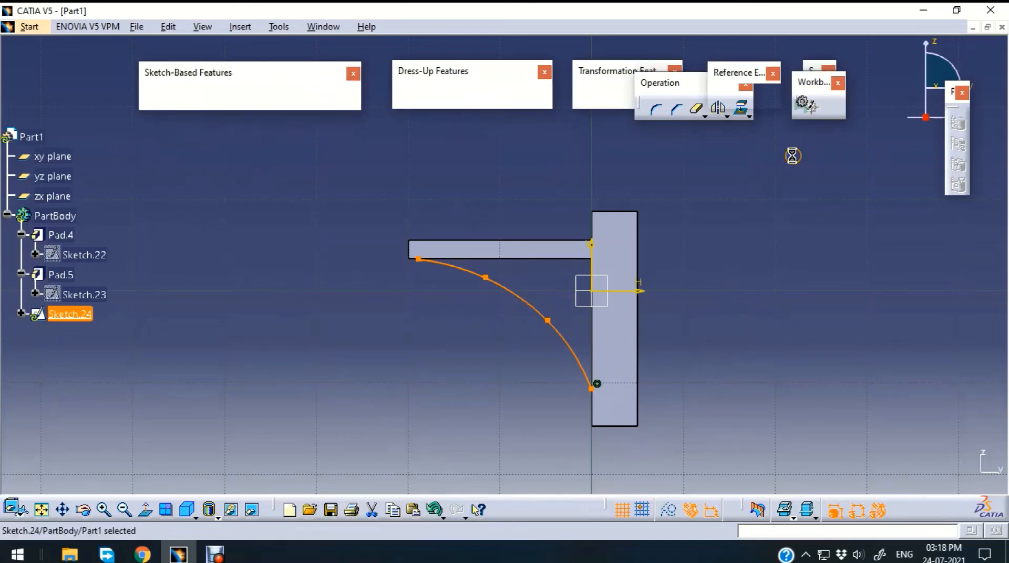
pyautogui.click(727, 248)
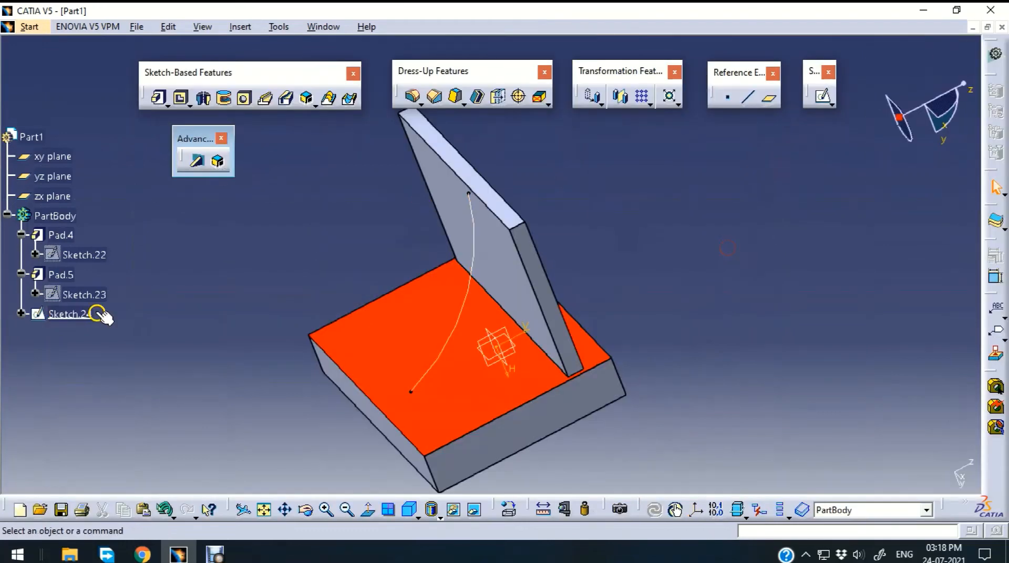
# Create a stiffener from the curved spline sketch between the upright plate and the base, From Side with Neutral Fiber, thickness 3 mm
pyautogui.click(198, 164)
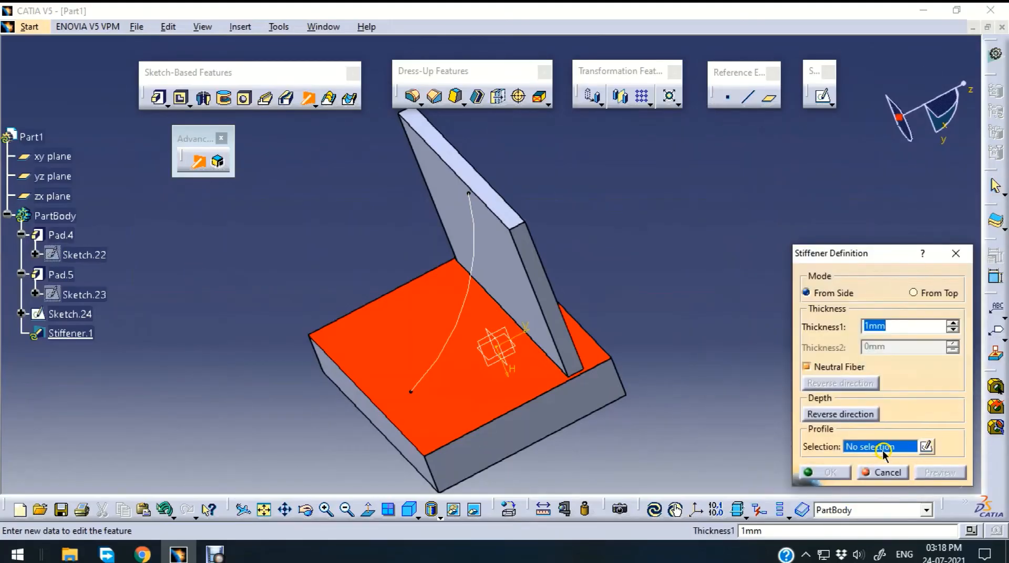
pyautogui.click(473, 297)
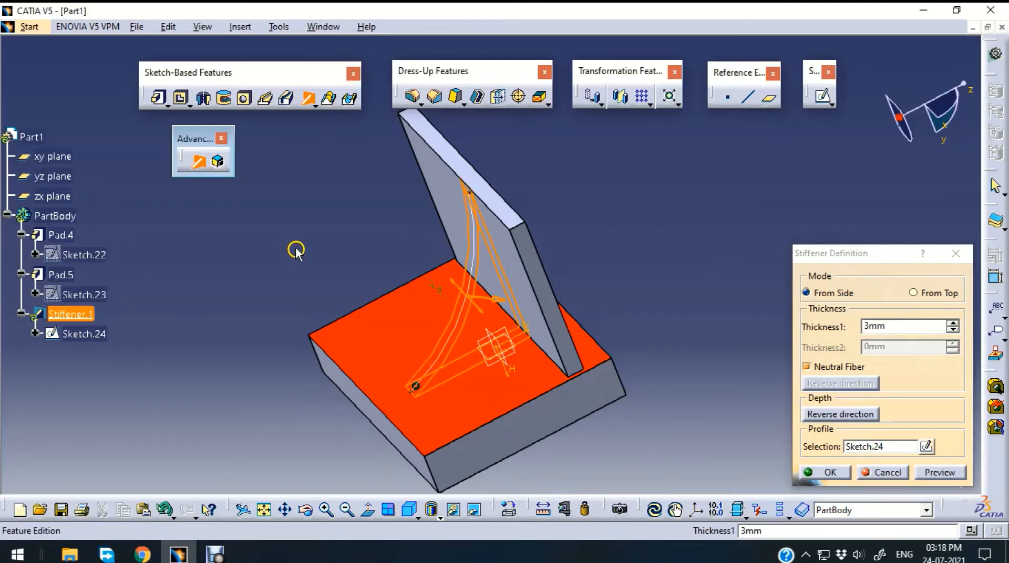
pyautogui.moveTo(295, 248); pyautogui.dragTo(589, 258, button='middle')
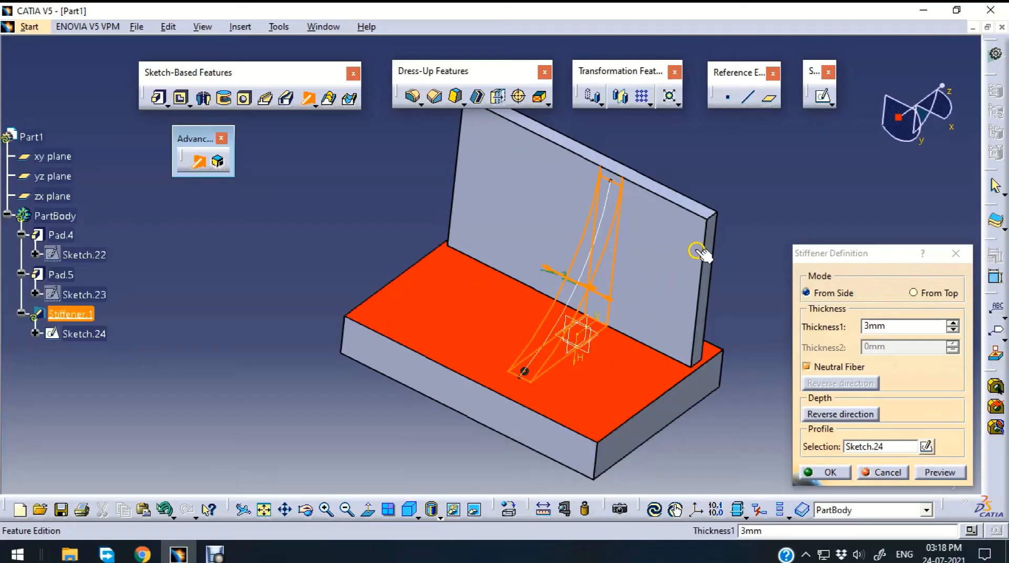
pyautogui.click(940, 472)
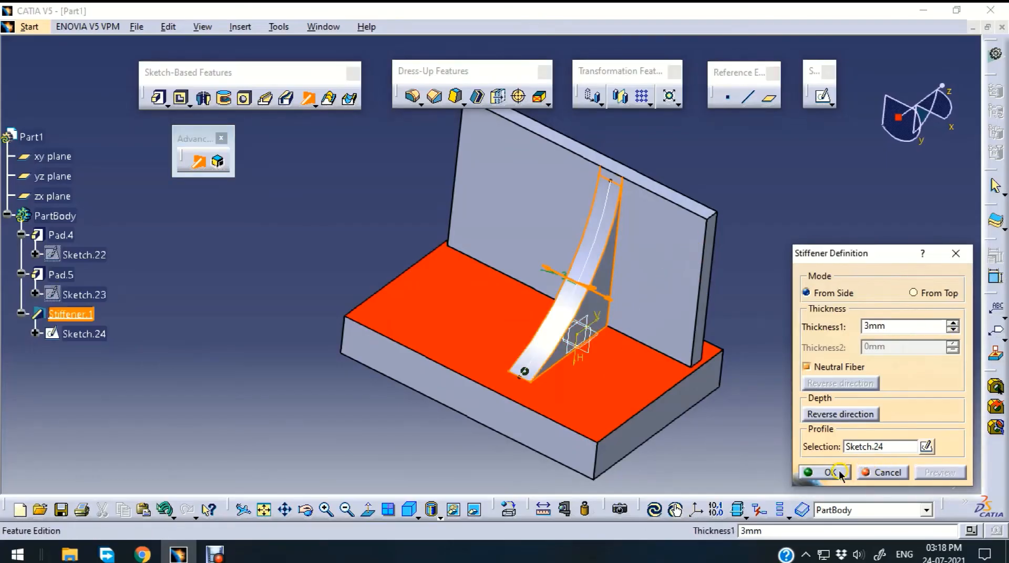
pyautogui.click(836, 471)
pyautogui.click(797, 333)
pyautogui.moveTo(811, 304); pyautogui.dragTo(596, 292, button='middle')
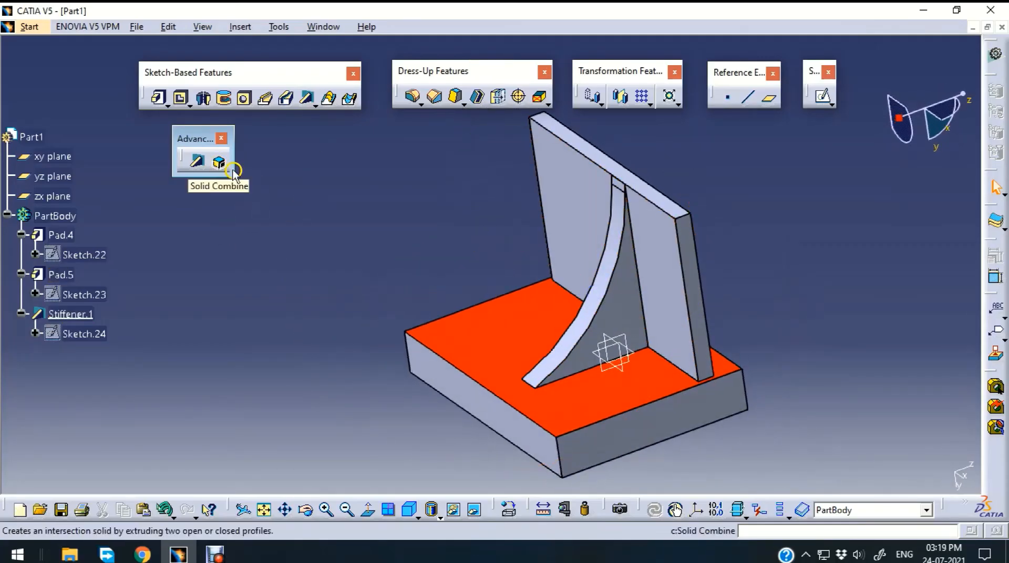
# Delete all the existing geometry, both pads, the stiffener and their sketches, including children and aggregated elements
pyautogui.moveTo(420, 195); pyautogui.dragTo(421, 287, button='middle')
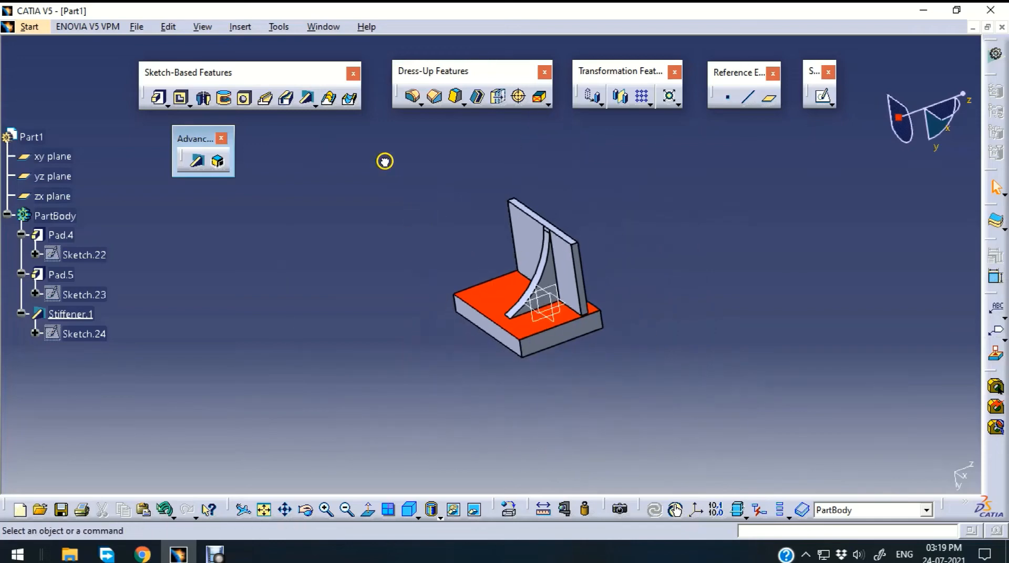
pyautogui.moveTo(385, 161); pyautogui.dragTo(726, 430)
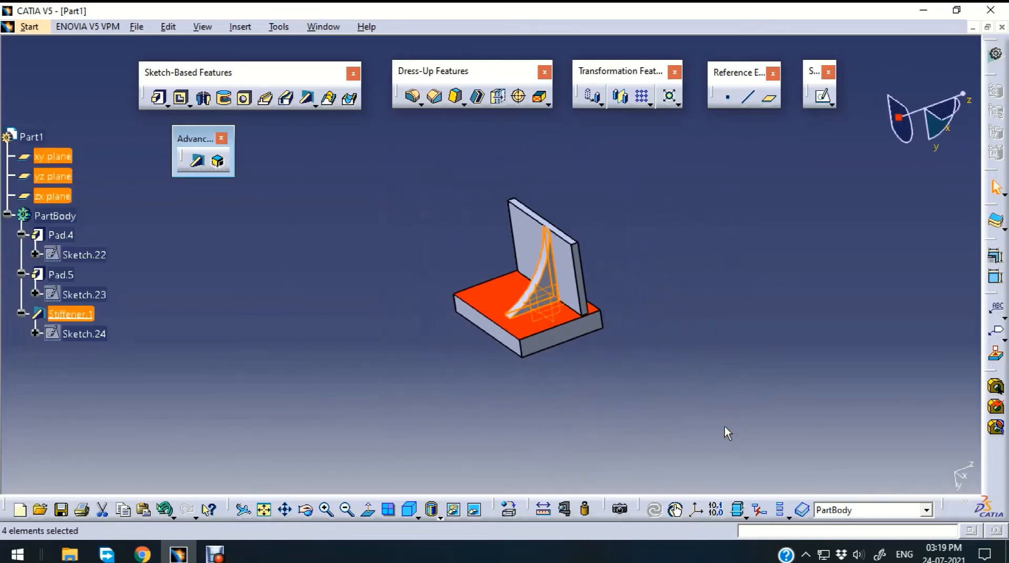
pyautogui.press('Delete')
pyautogui.click(885, 467)
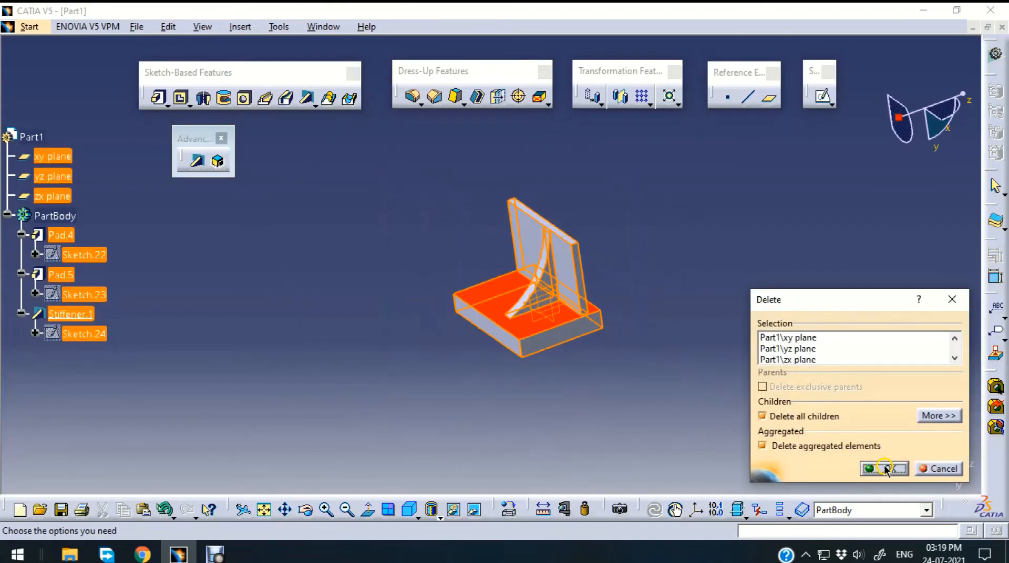
pyautogui.click(646, 310)
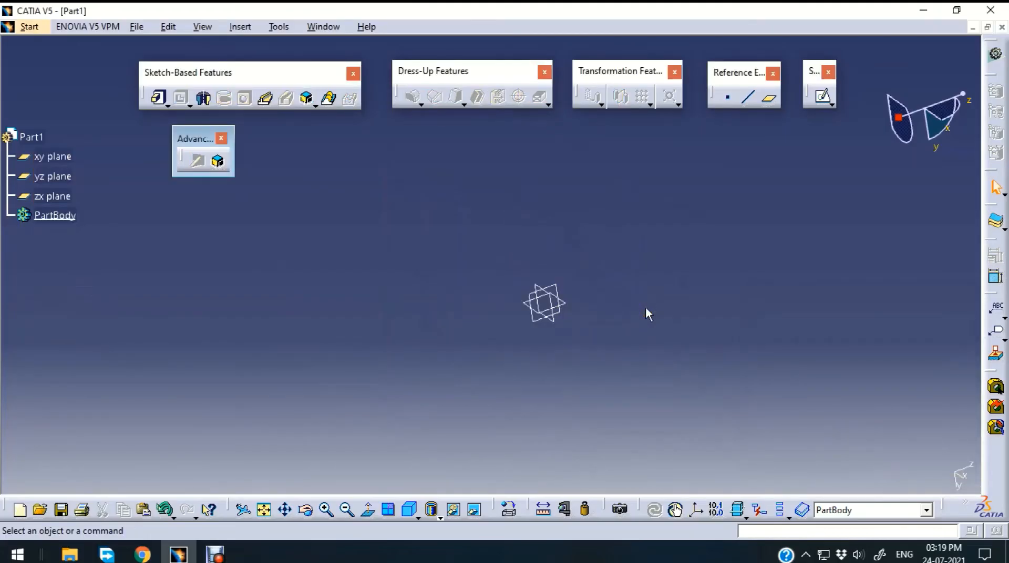
# Sketch a large circle on the yz plane, centred away from the origin in positive H and V, and leave the sketch
pyautogui.click(561, 291)
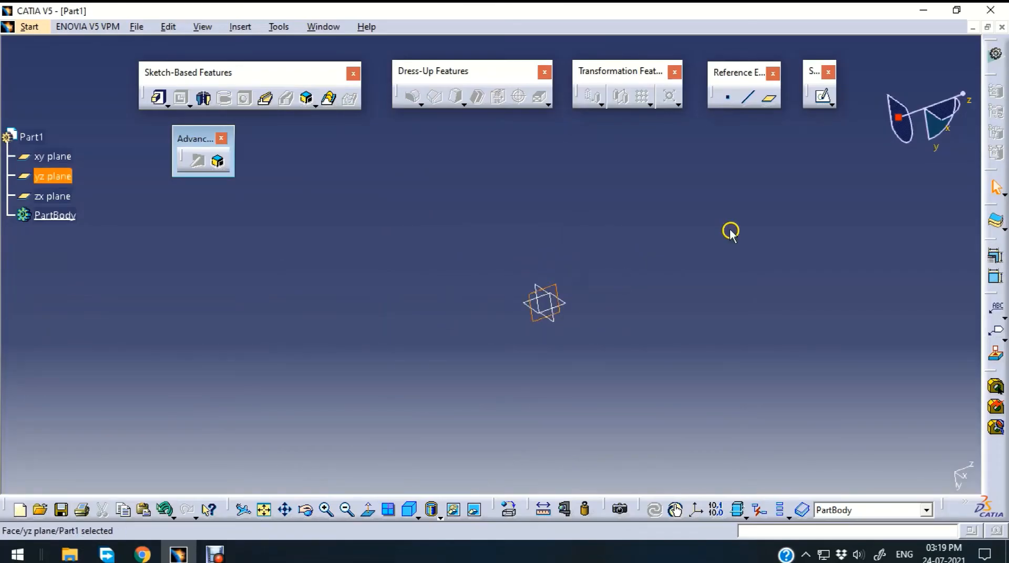
pyautogui.click(822, 95)
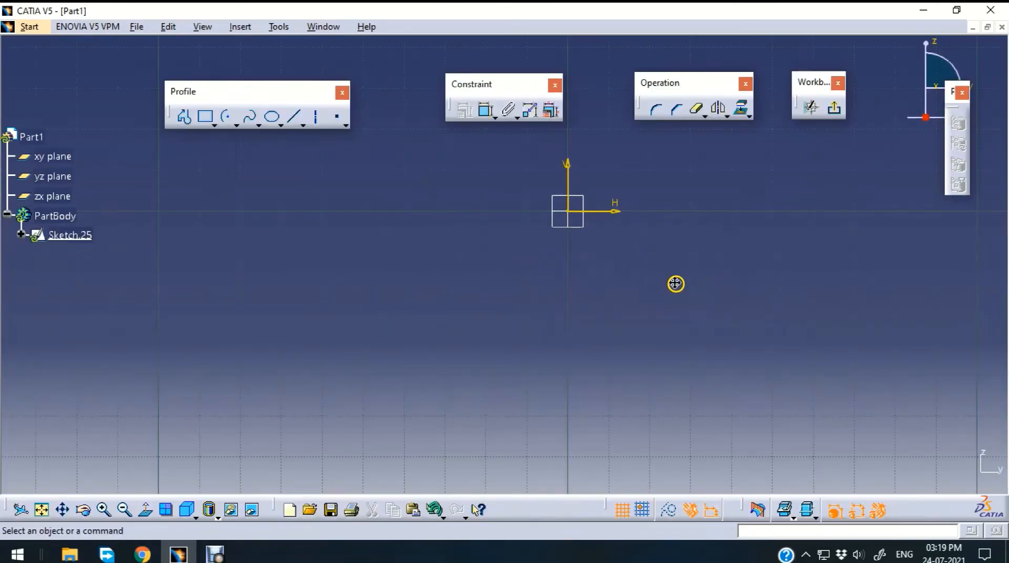
pyautogui.click(237, 126)
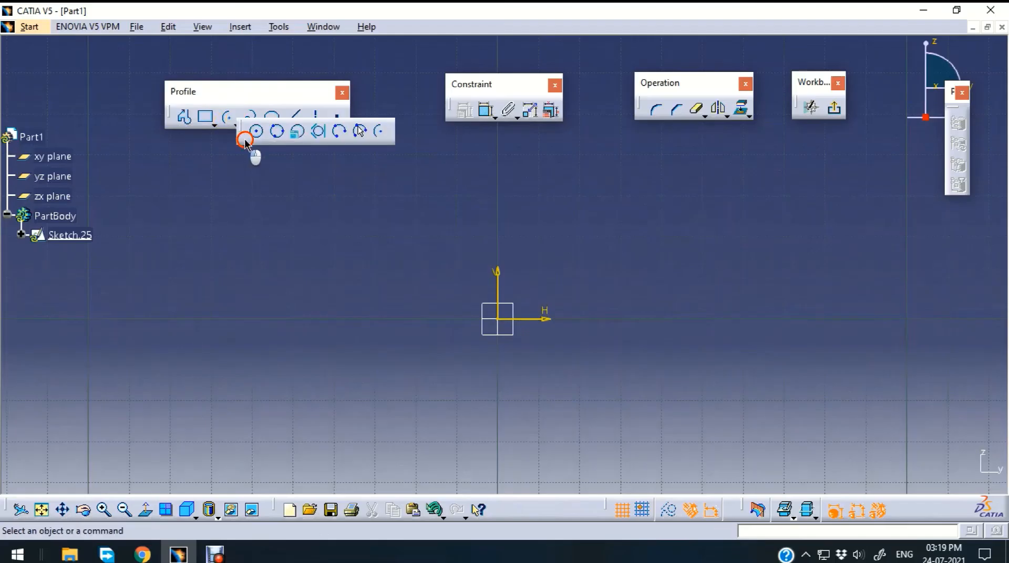
pyautogui.click(256, 131)
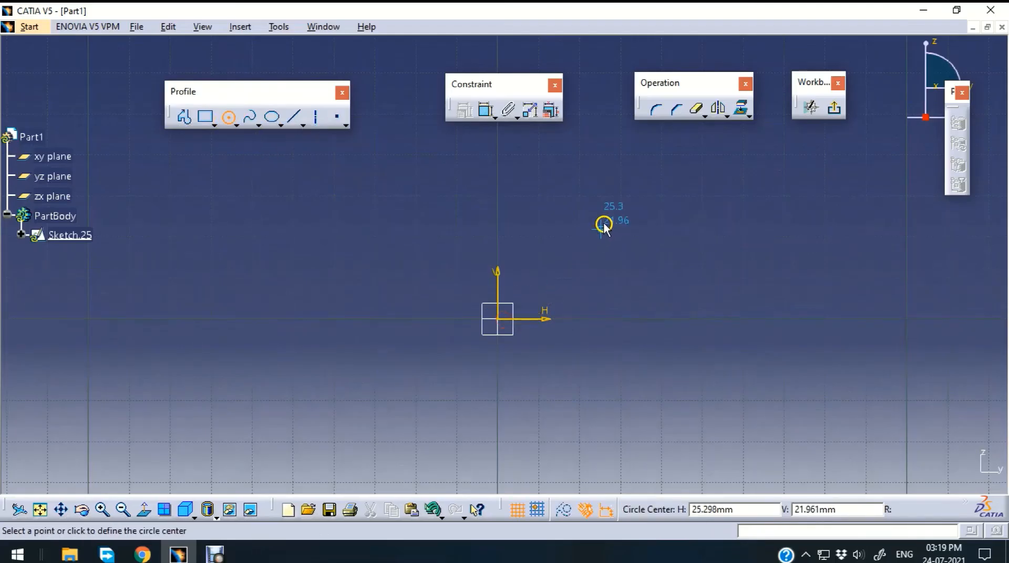
pyautogui.click(618, 195)
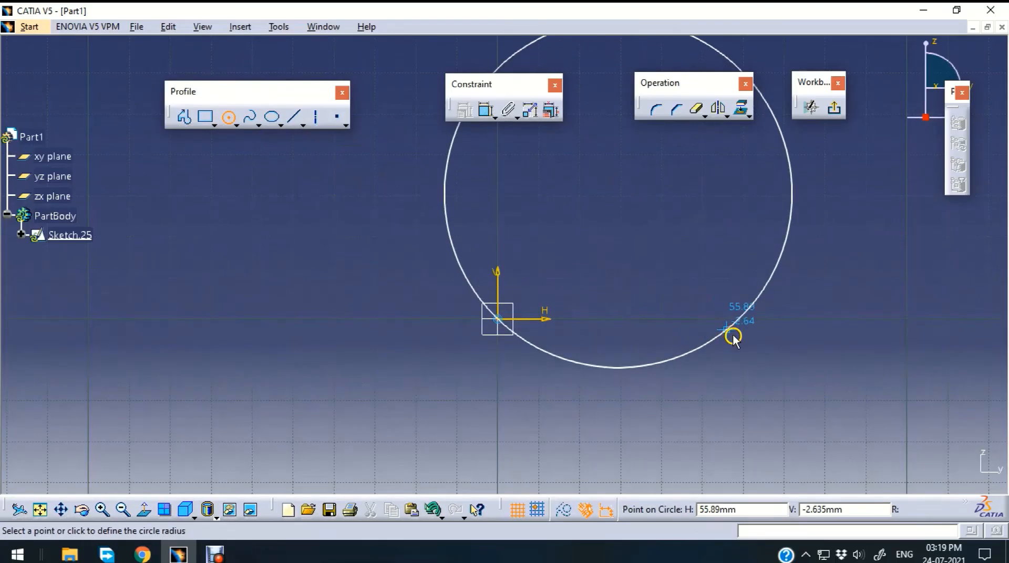
pyautogui.click(746, 353)
pyautogui.click(835, 111)
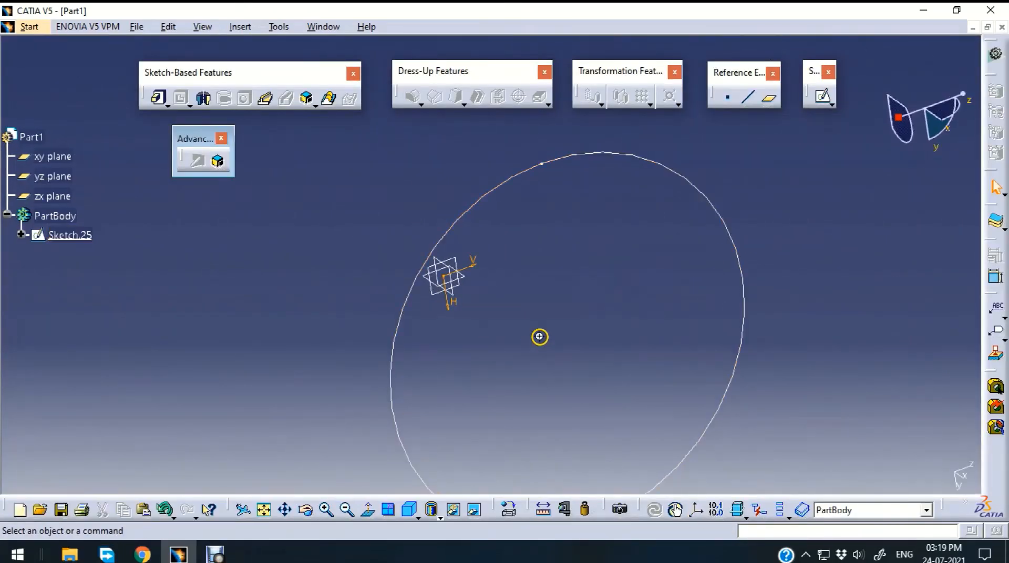
# Sketch a rectangle on the xy plane spanning the full edge-on extent of the circle, and leave the sketch
pyautogui.moveTo(540, 337); pyautogui.dragTo(448, 274, button='middle')
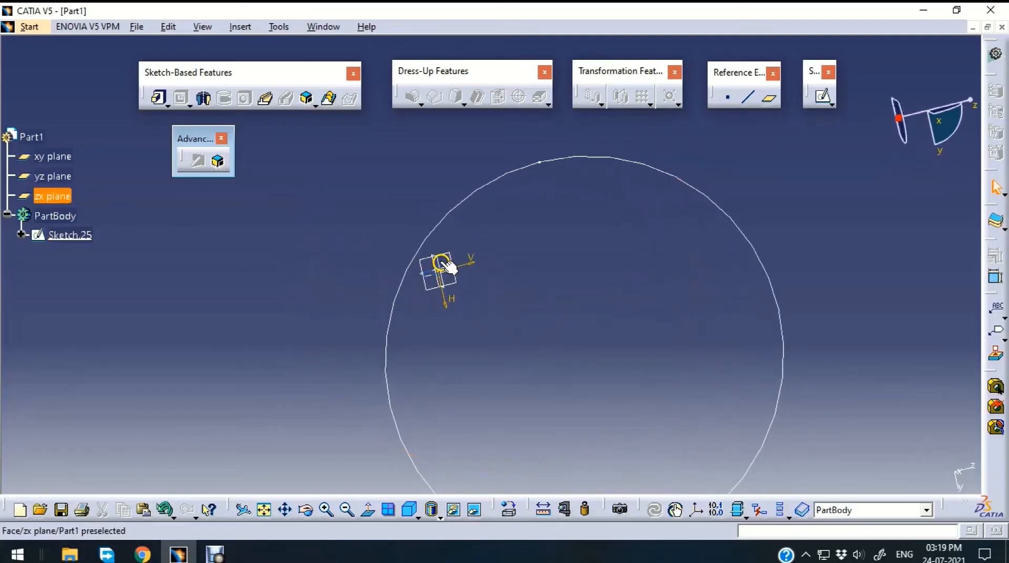
pyautogui.click(444, 266)
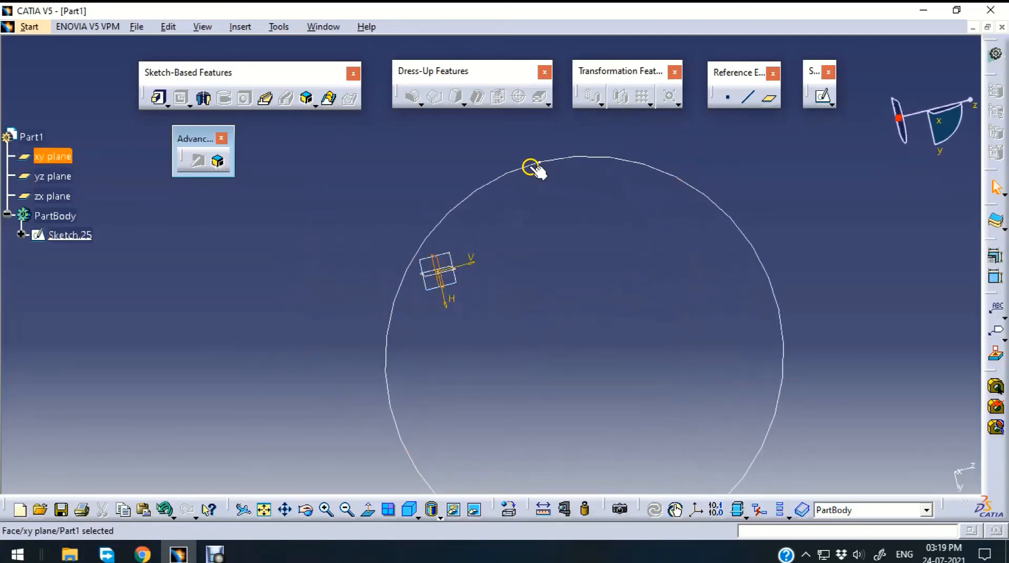
pyautogui.click(823, 96)
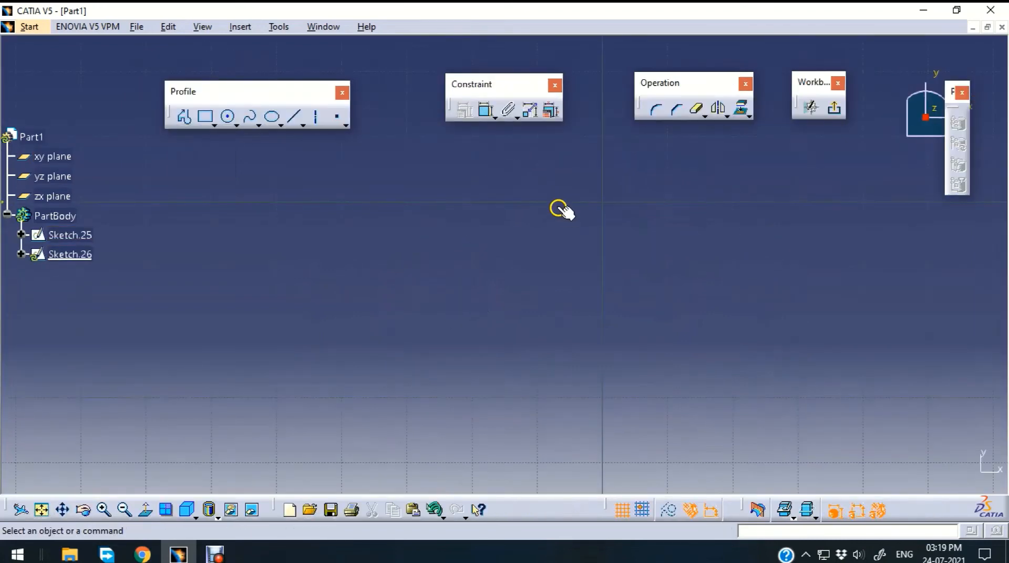
pyautogui.click(558, 208)
pyautogui.moveTo(559, 208)
pyautogui.mouseDown(button='middle')
pyautogui.moveTo(575, 252)
pyautogui.moveTo(572, 315)
pyautogui.mouseUp(button='middle')
pyautogui.moveTo(531, 197); pyautogui.dragTo(582, 284, button='middle')
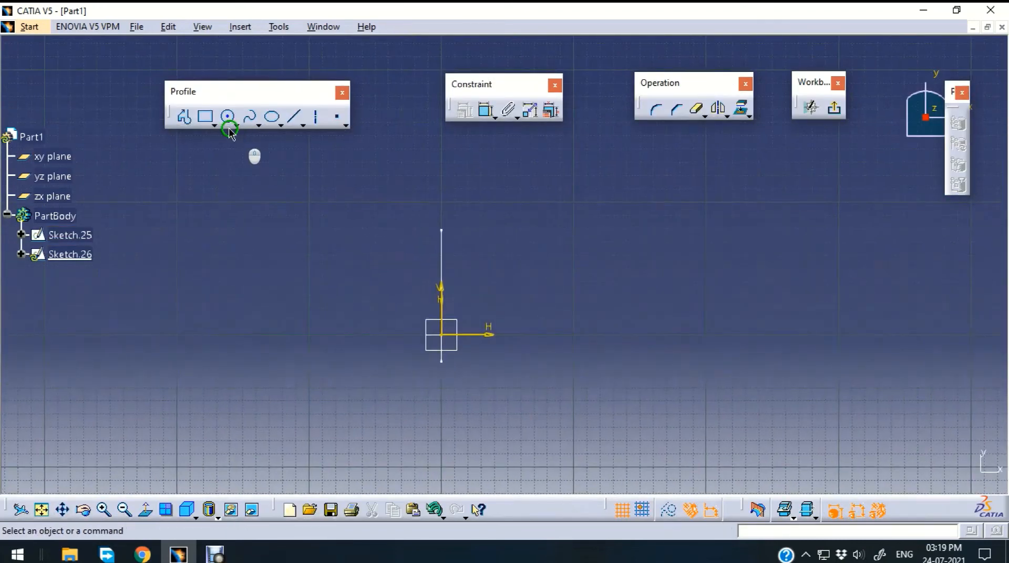
pyautogui.click(205, 116)
pyautogui.click(383, 228)
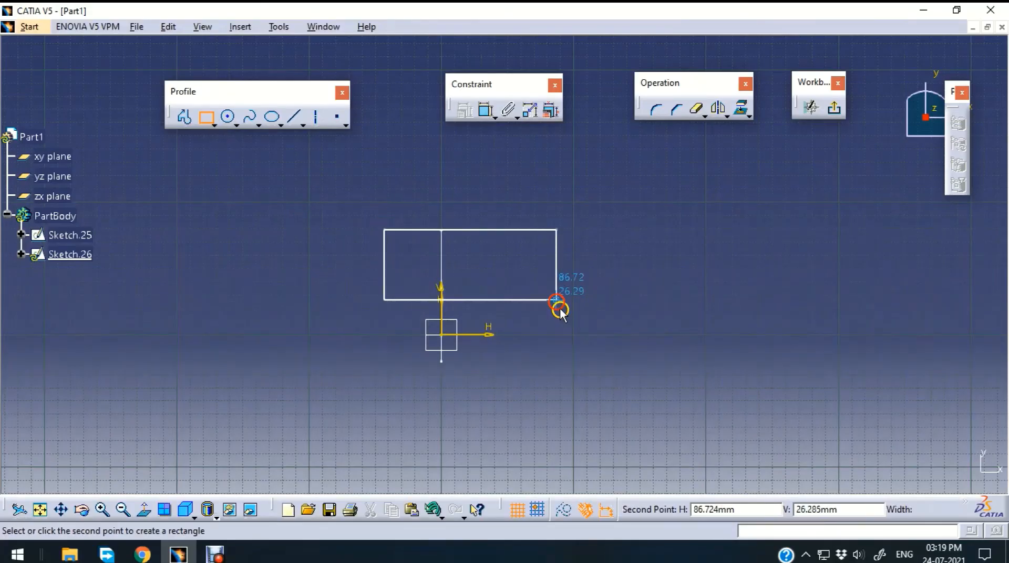
pyautogui.click(541, 362)
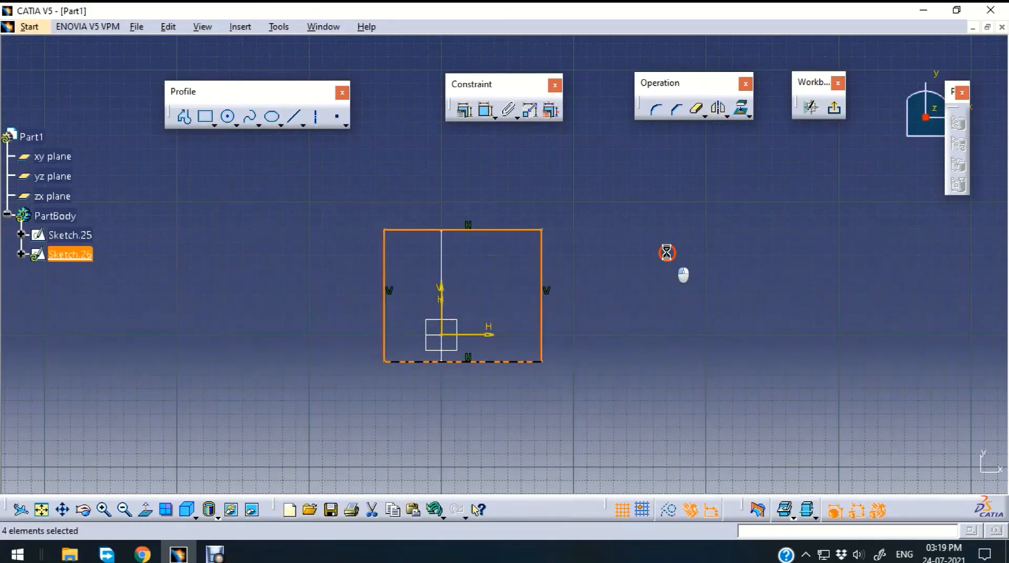
pyautogui.click(834, 107)
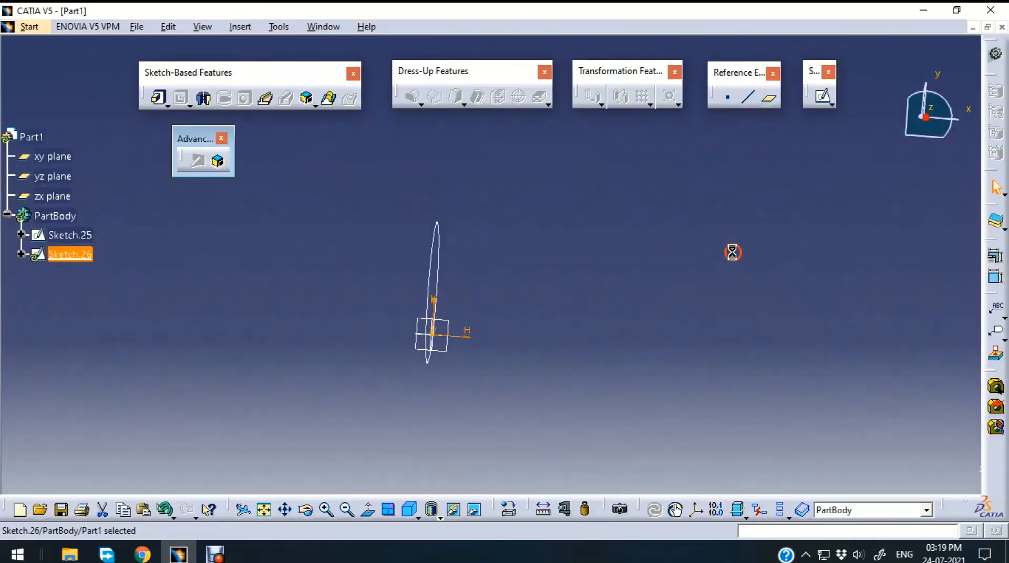
# Preview a solid combine with the circle as first profile and the rectangle as second, both normal to profile, and cancel it
pyautogui.moveTo(675, 191)
pyautogui.mouseDown(button='middle')
pyautogui.moveTo(689, 201)
pyautogui.moveTo(512, 225)
pyautogui.moveTo(671, 282)
pyautogui.moveTo(568, 302)
pyautogui.moveTo(656, 301)
pyautogui.moveTo(629, 311)
pyautogui.moveTo(598, 355)
pyautogui.mouseUp(button='middle')
pyautogui.click(219, 167)
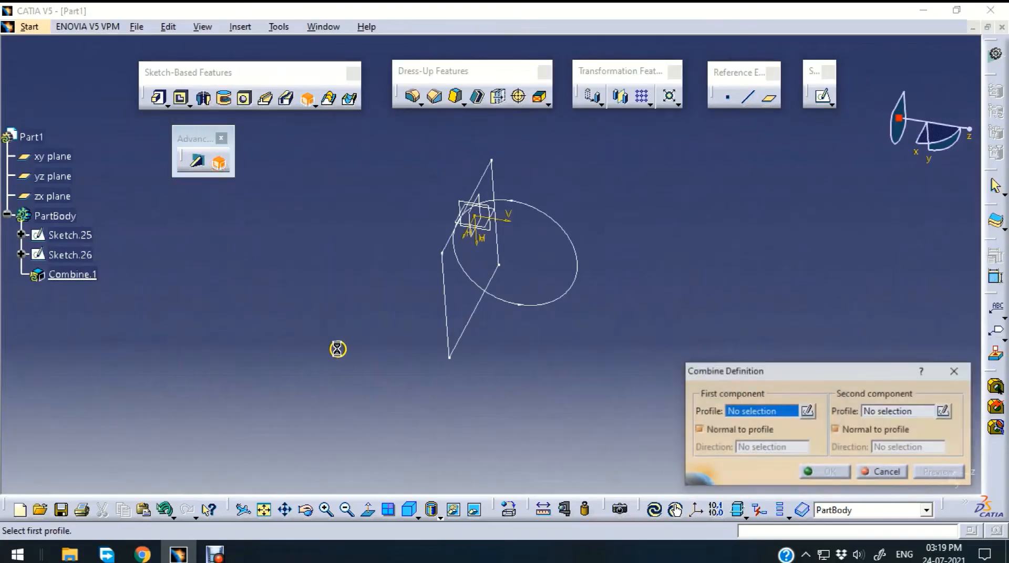
pyautogui.moveTo(799, 371); pyautogui.dragTo(780, 276)
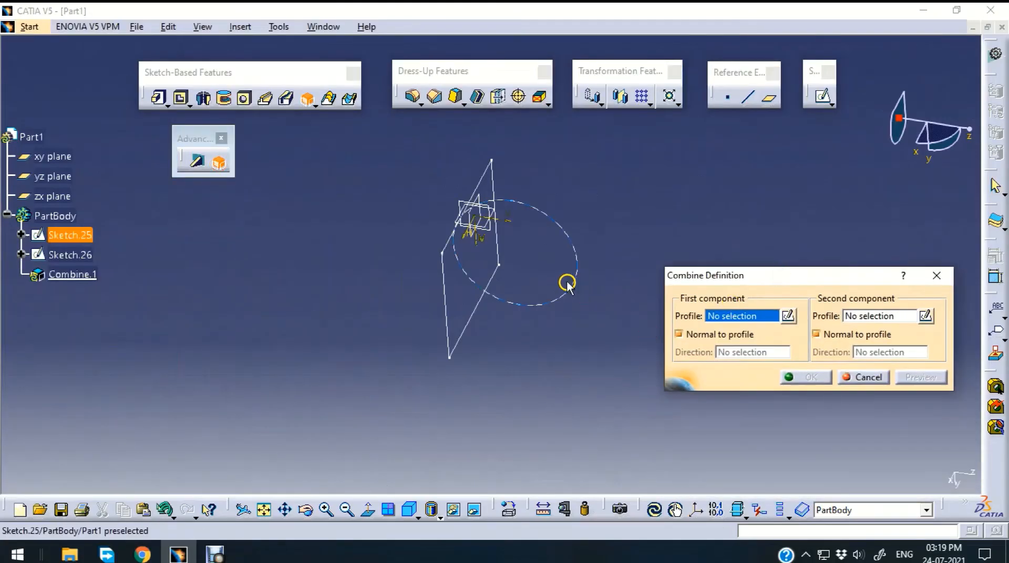
pyautogui.click(580, 288)
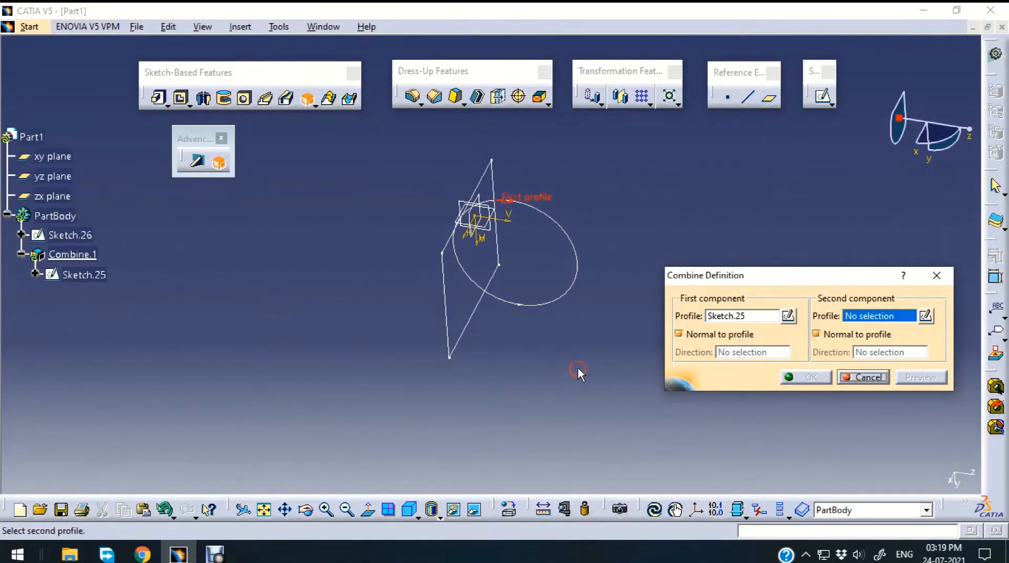
pyautogui.click(447, 334)
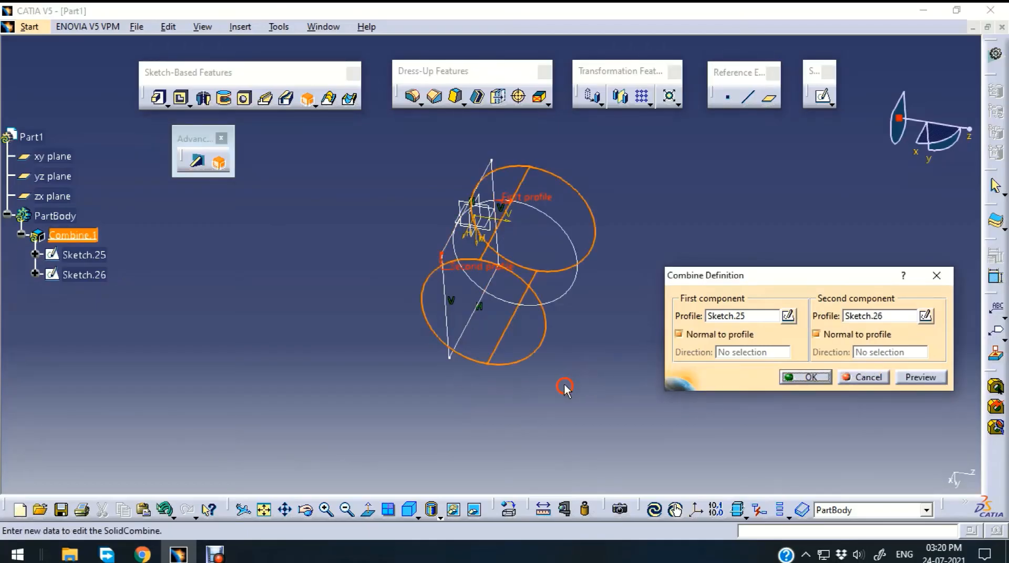
pyautogui.click(921, 377)
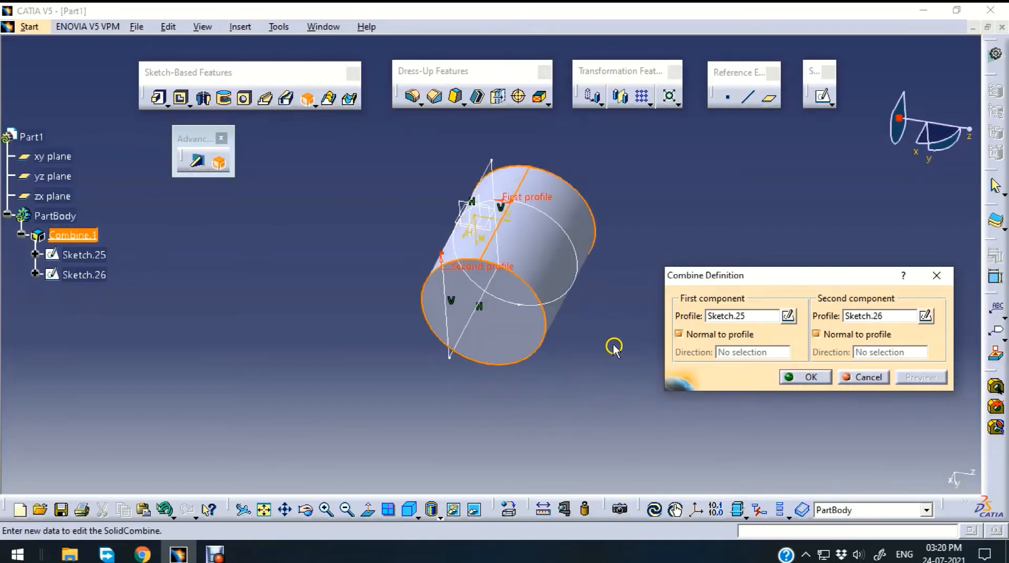
pyautogui.moveTo(614, 336); pyautogui.dragTo(547, 292, button='middle')
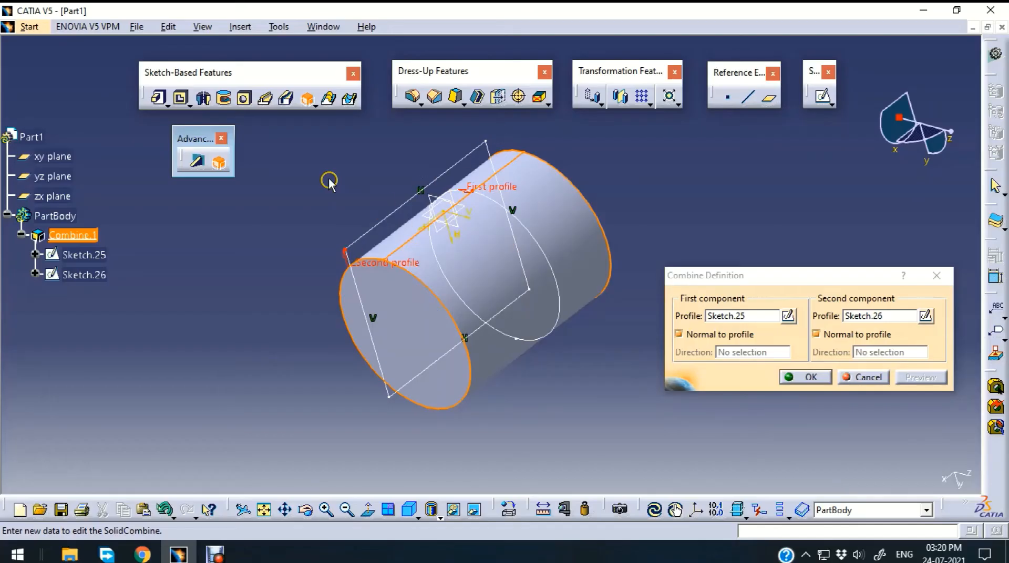
pyautogui.moveTo(329, 181); pyautogui.dragTo(626, 225, button='middle')
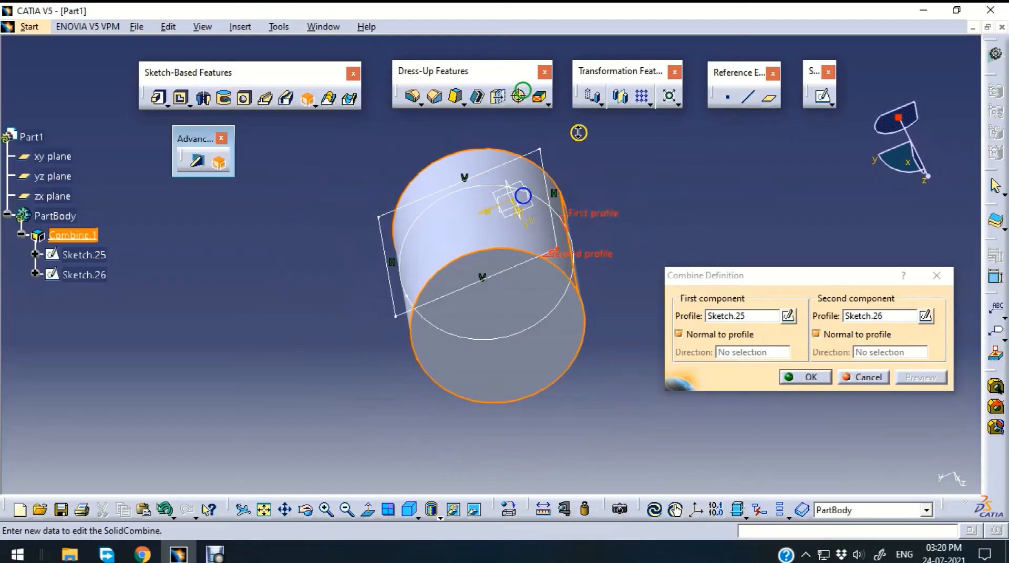
pyautogui.click(867, 378)
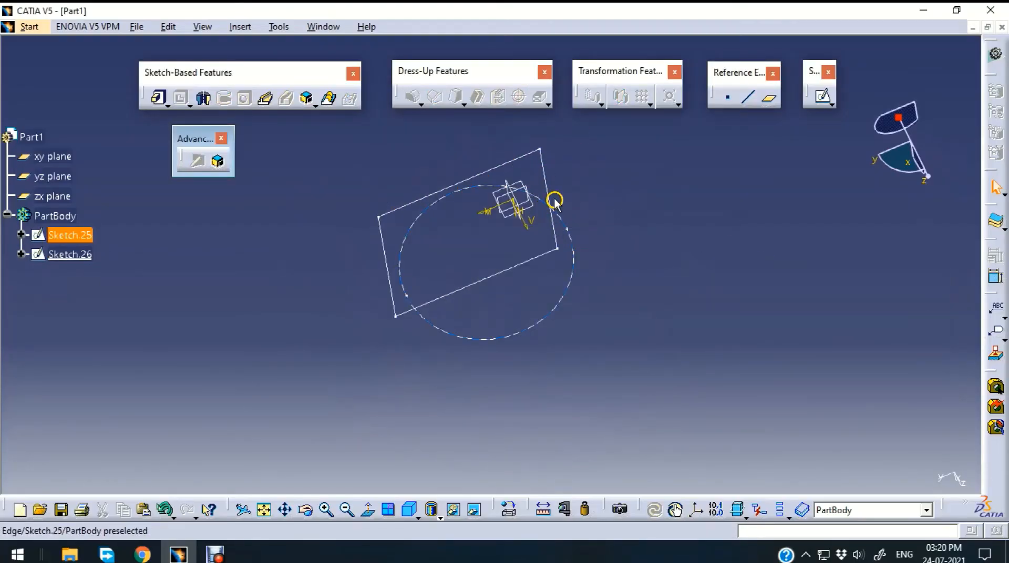
# Shorten the rectangle in its sketch by moving its upper edge inward to within the circle's extent, and leave the sketch
pyautogui.doubleClick(549, 182)
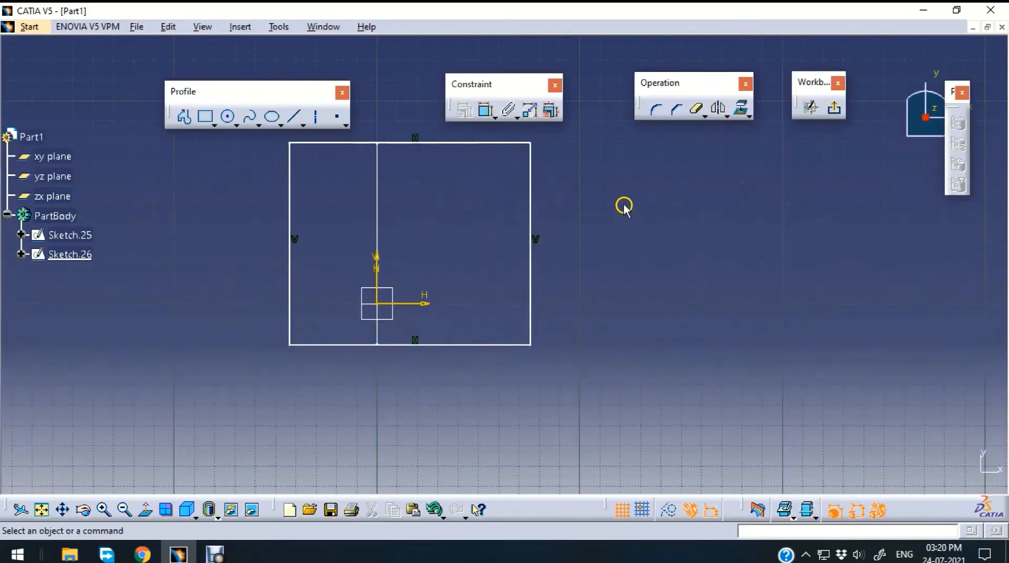
pyautogui.moveTo(624, 206); pyautogui.dragTo(629, 263, button='middle')
pyautogui.click(449, 201)
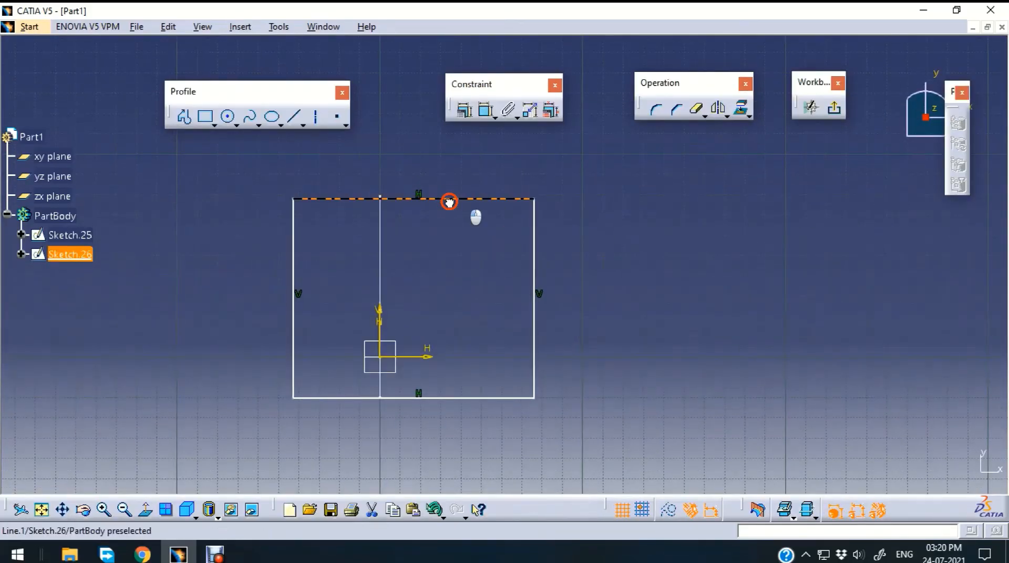
pyautogui.moveTo(449, 202); pyautogui.dragTo(452, 278)
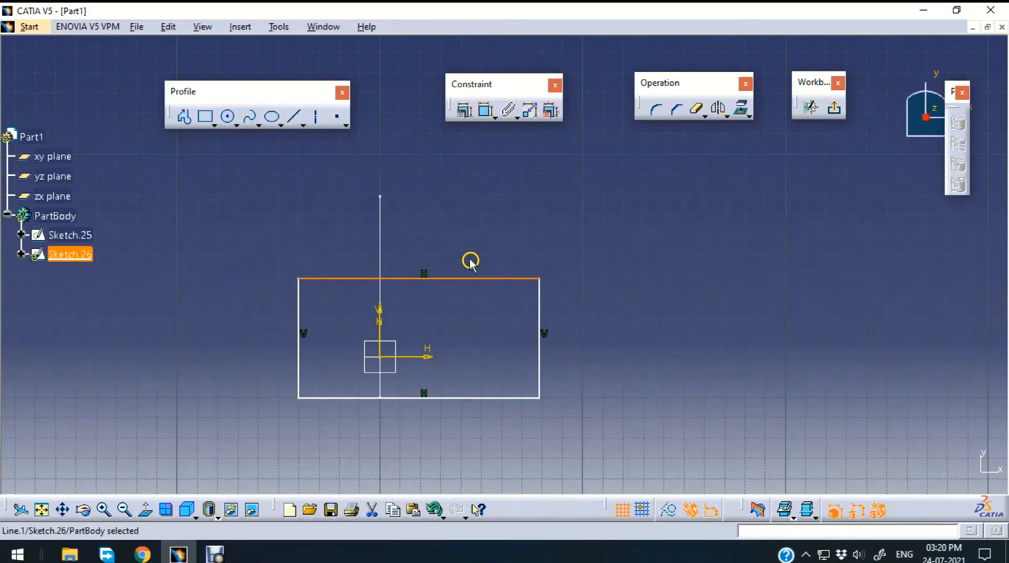
pyautogui.click(841, 111)
pyautogui.click(696, 260)
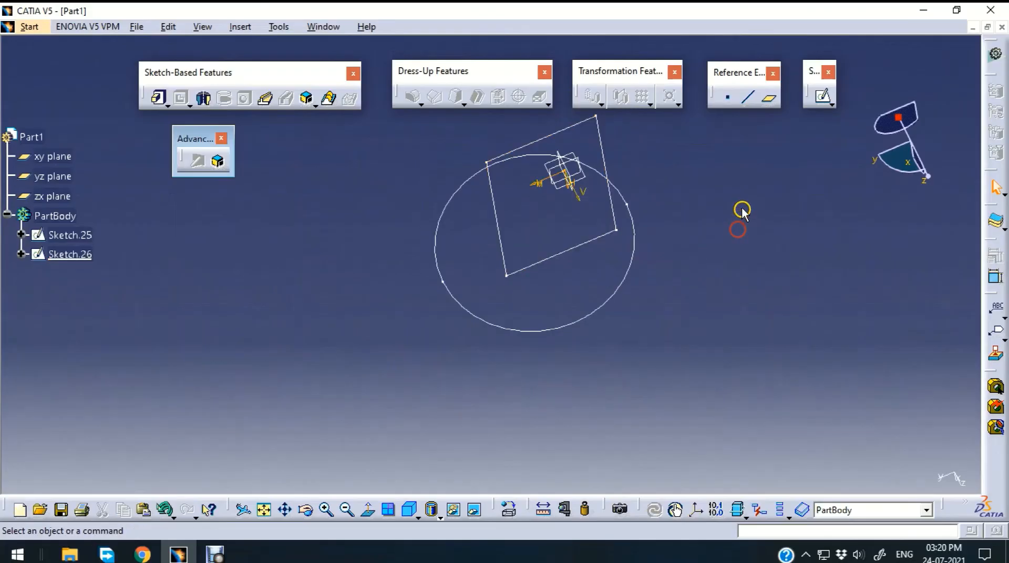
# Preview a solid combine with the circle as first profile and the shortened rectangle as second, both normal to profile
pyautogui.click(217, 161)
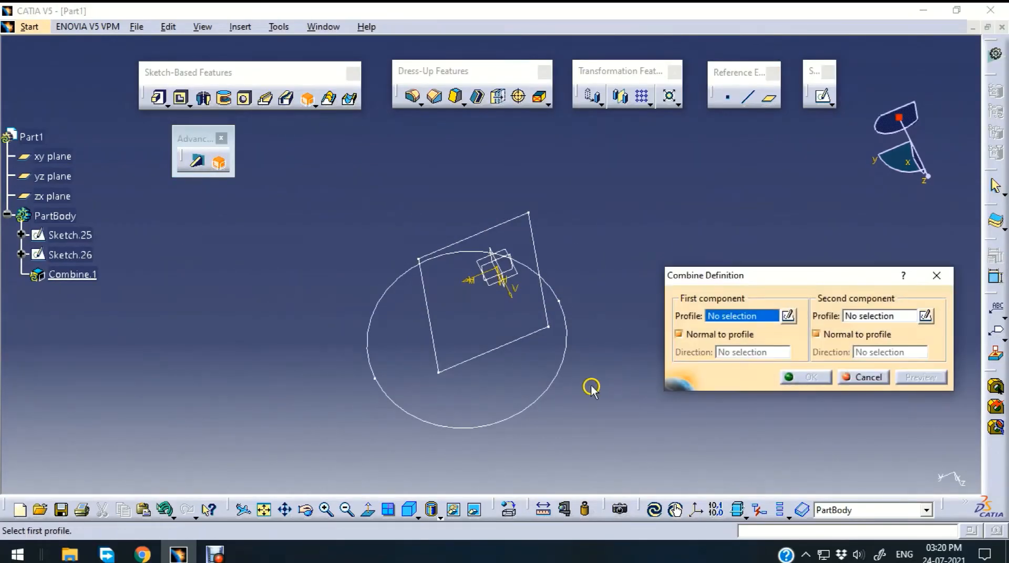
pyautogui.click(552, 377)
pyautogui.click(518, 337)
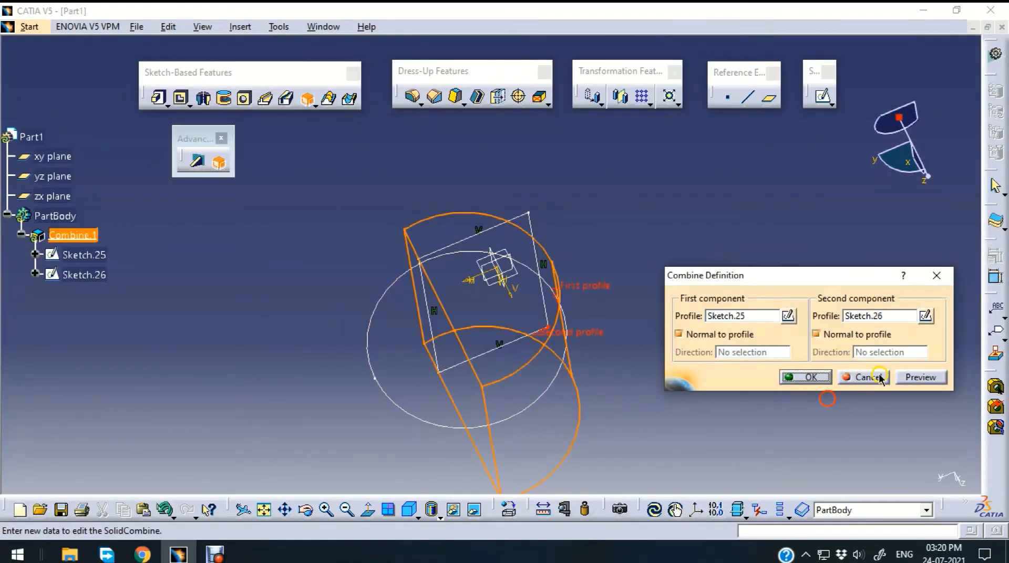
pyautogui.click(920, 377)
pyautogui.moveTo(472, 175); pyautogui.dragTo(584, 278, button='middle')
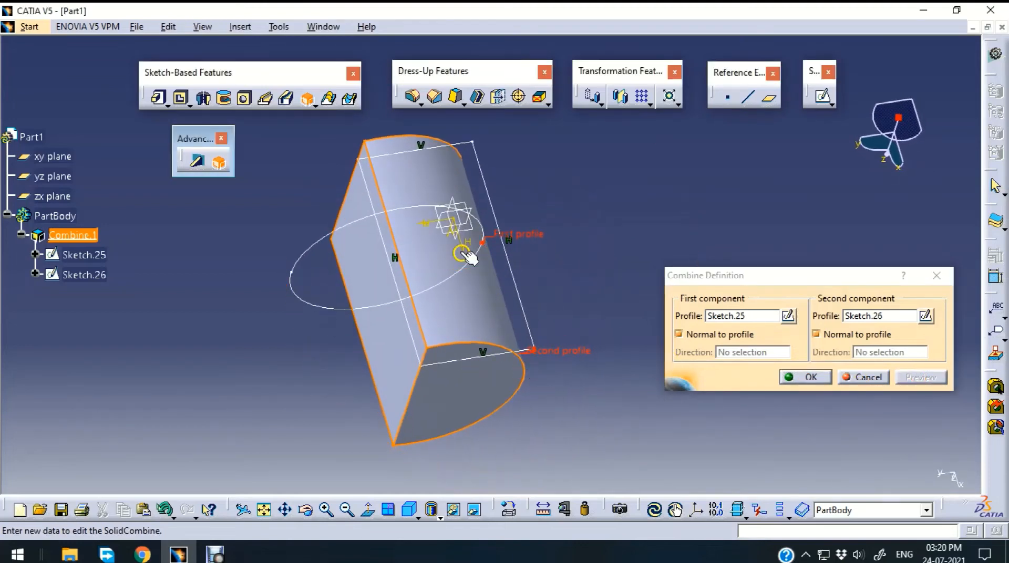
pyautogui.moveTo(544, 414); pyautogui.dragTo(506, 257, button='middle')
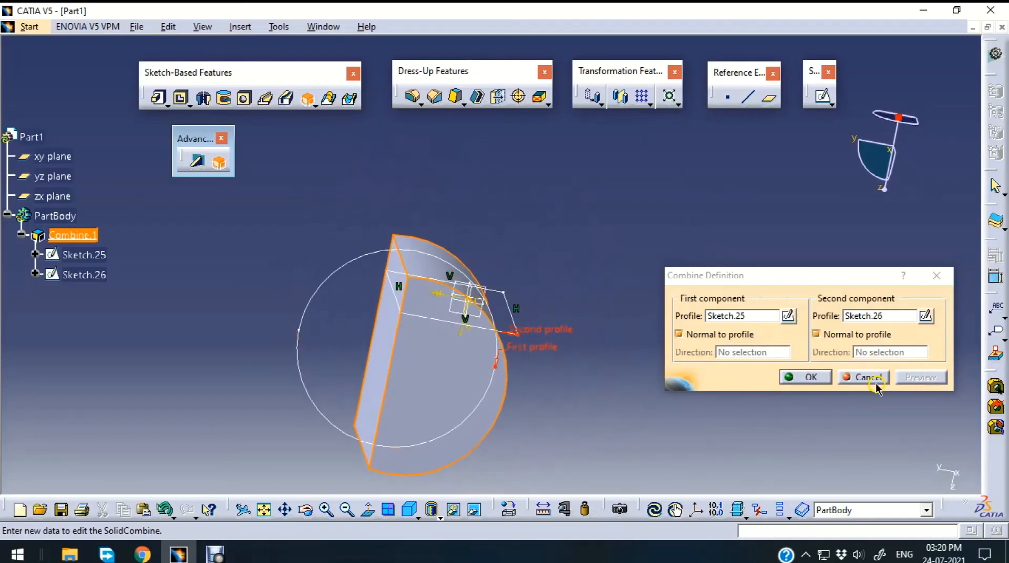
pyautogui.click(329, 105)
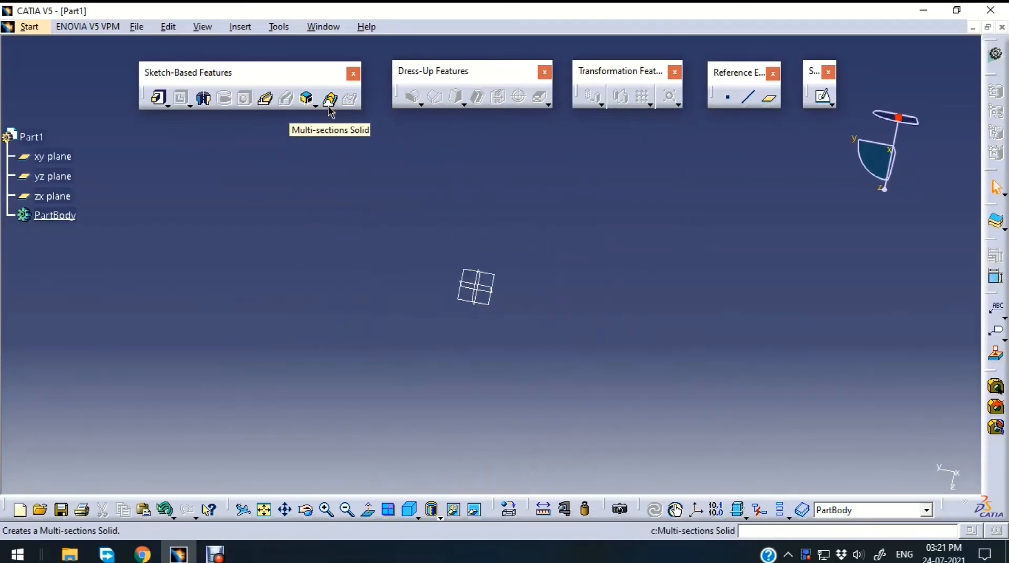
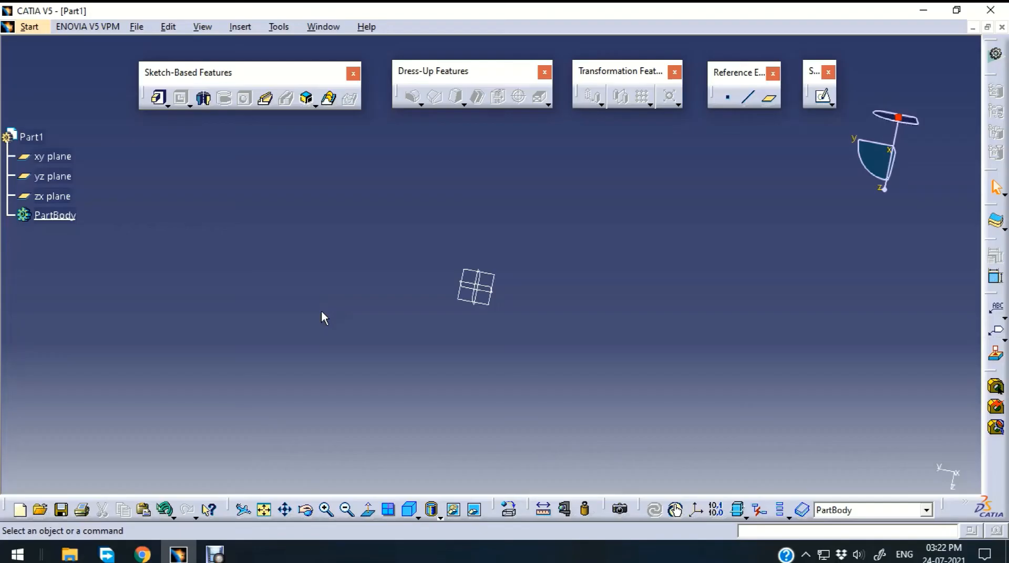
# Sketch a circle about 101 mm in diameter on the yz plane, centred on the origin
pyautogui.click(822, 97)
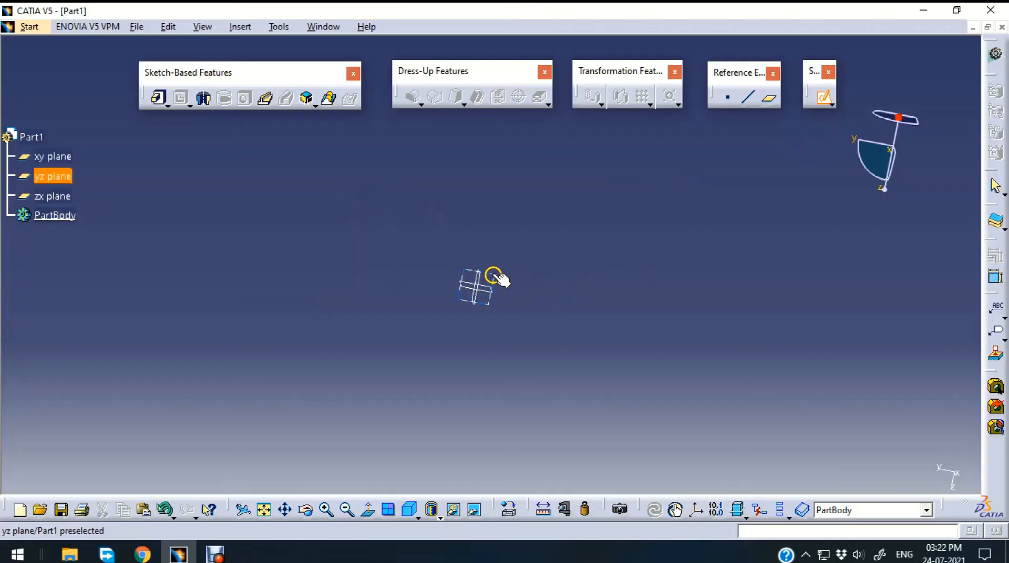
pyautogui.click(494, 277)
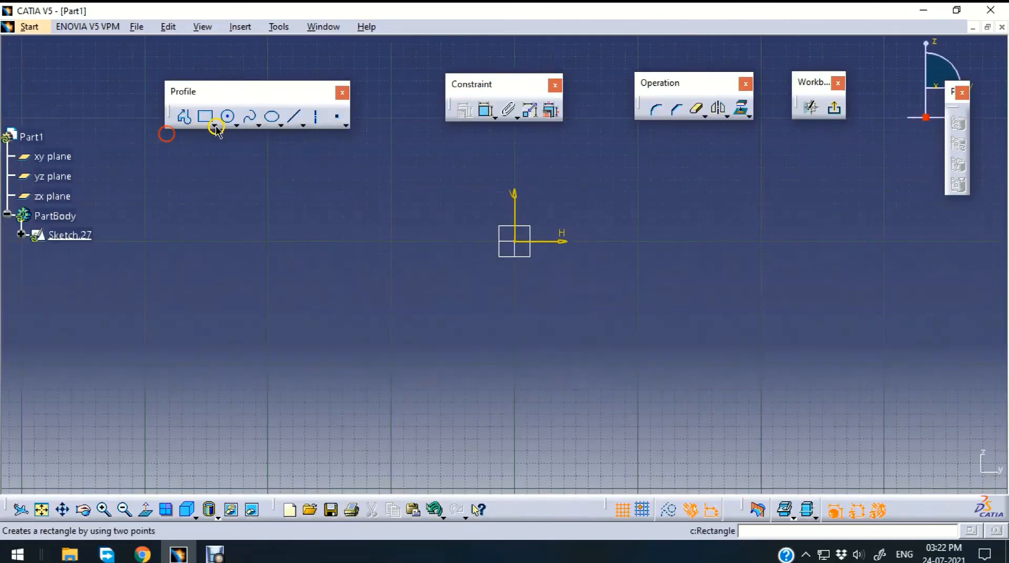
pyautogui.click(228, 118)
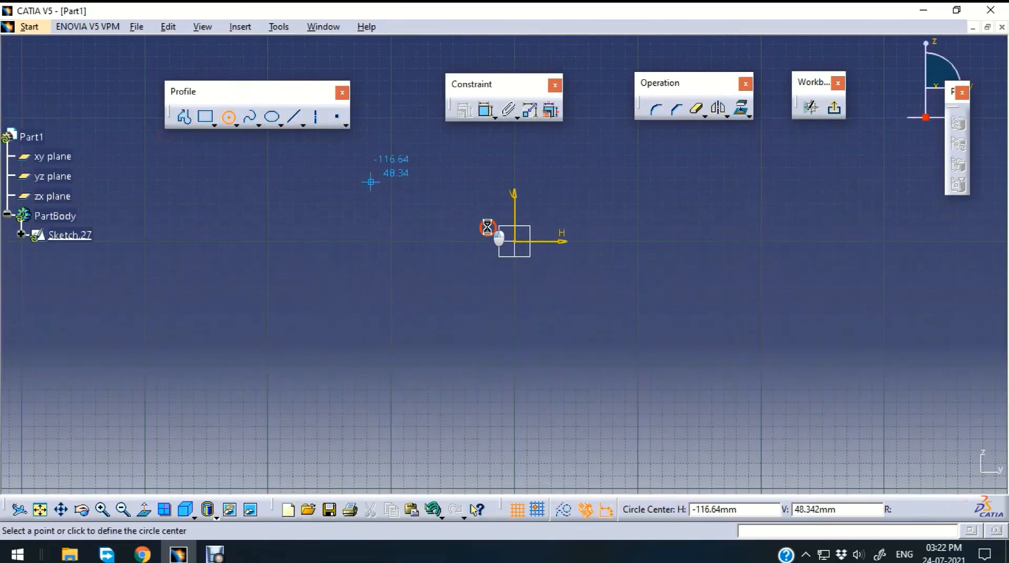
pyautogui.click(515, 242)
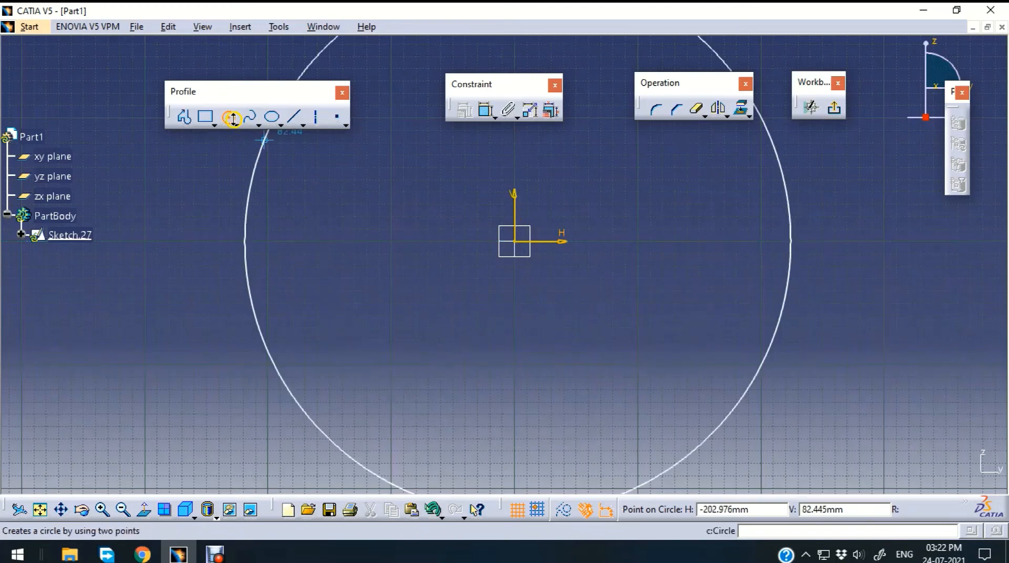
pyautogui.click(233, 118)
pyautogui.click(515, 242)
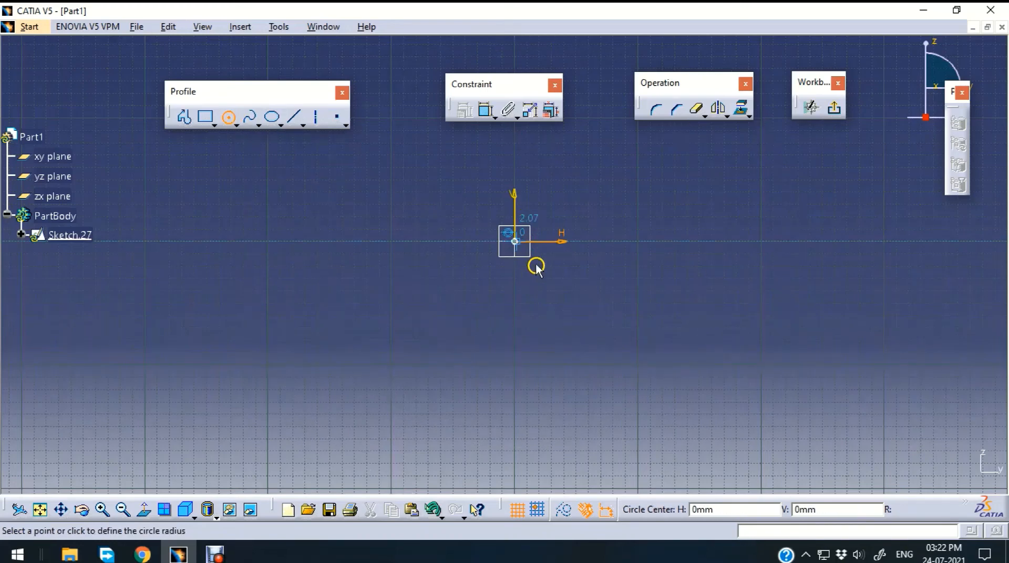
pyautogui.click(562, 284)
# Dimension the circle with a diameter of 100 mm and leave the sketch
pyautogui.click(485, 109)
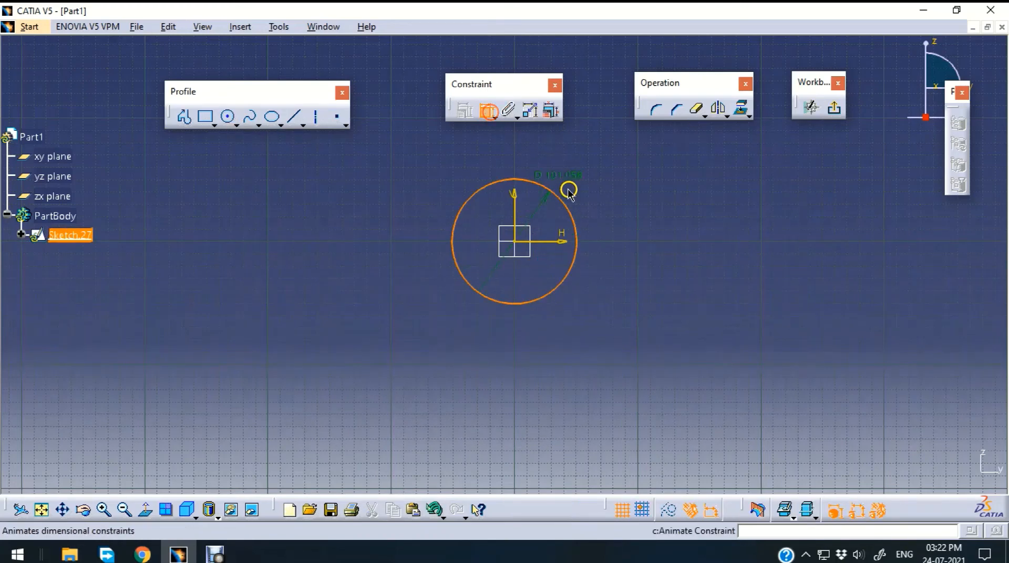
pyautogui.click(559, 198)
pyautogui.click(639, 182)
pyautogui.doubleClick(642, 181)
pyautogui.write('100')
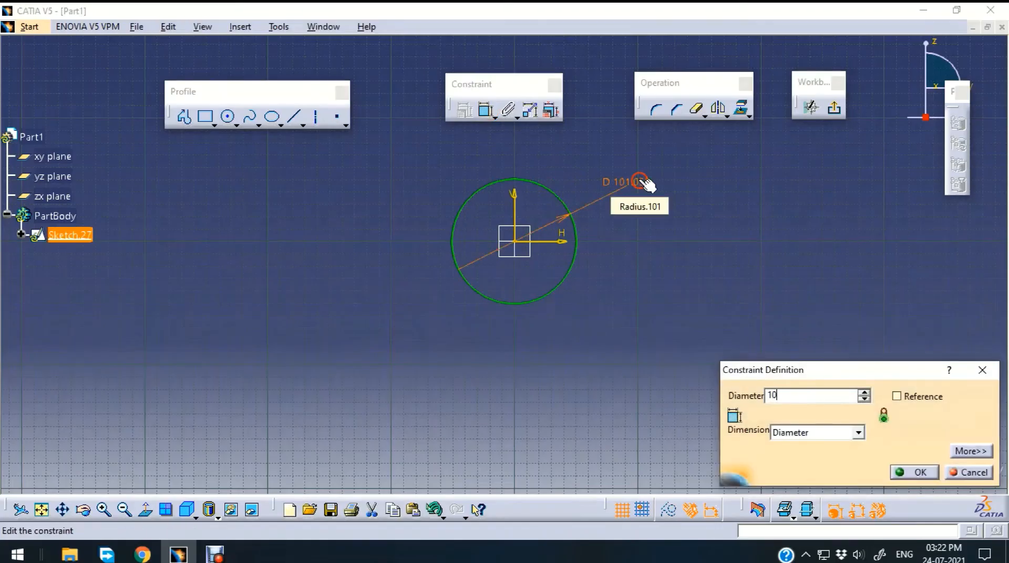
pyautogui.press('Return')
pyautogui.click(833, 109)
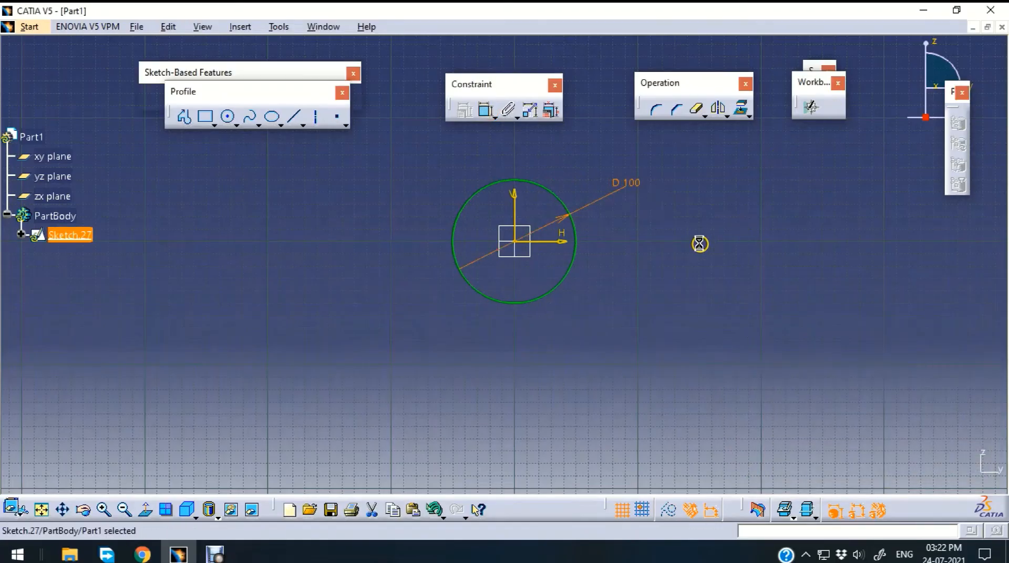
# Create a reference plane offset 1000 mm from the yz plane
pyautogui.moveTo(714, 228)
pyautogui.mouseDown(button='middle')
pyautogui.moveTo(631, 245)
pyautogui.moveTo(545, 295)
pyautogui.moveTo(644, 265)
pyautogui.moveTo(611, 268)
pyautogui.mouseUp(button='middle')
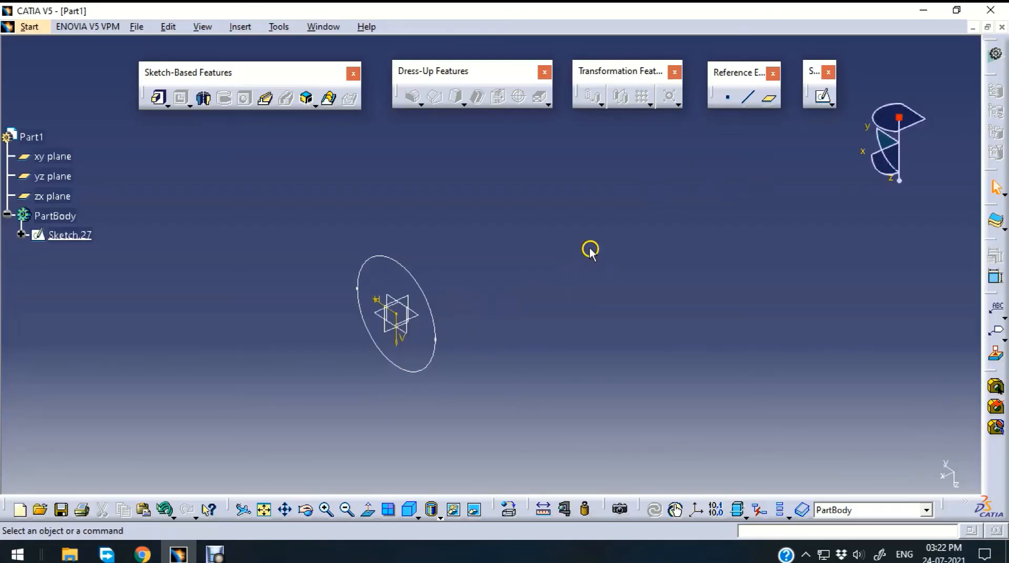
pyautogui.moveTo(569, 297)
pyautogui.mouseDown(button='middle')
pyautogui.moveTo(509, 353)
pyautogui.moveTo(550, 314)
pyautogui.moveTo(555, 334)
pyautogui.mouseUp(button='middle')
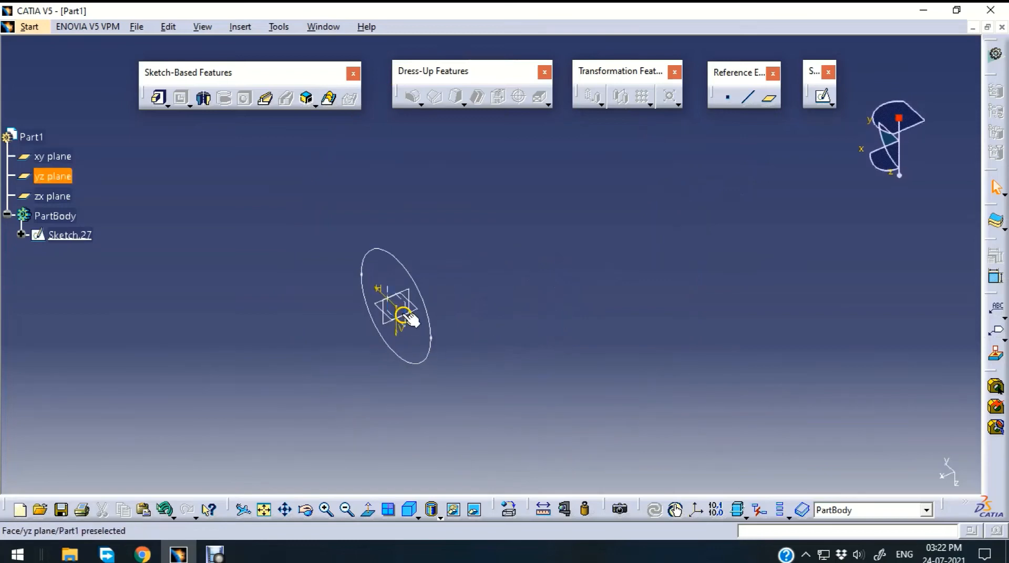
pyautogui.click(391, 288)
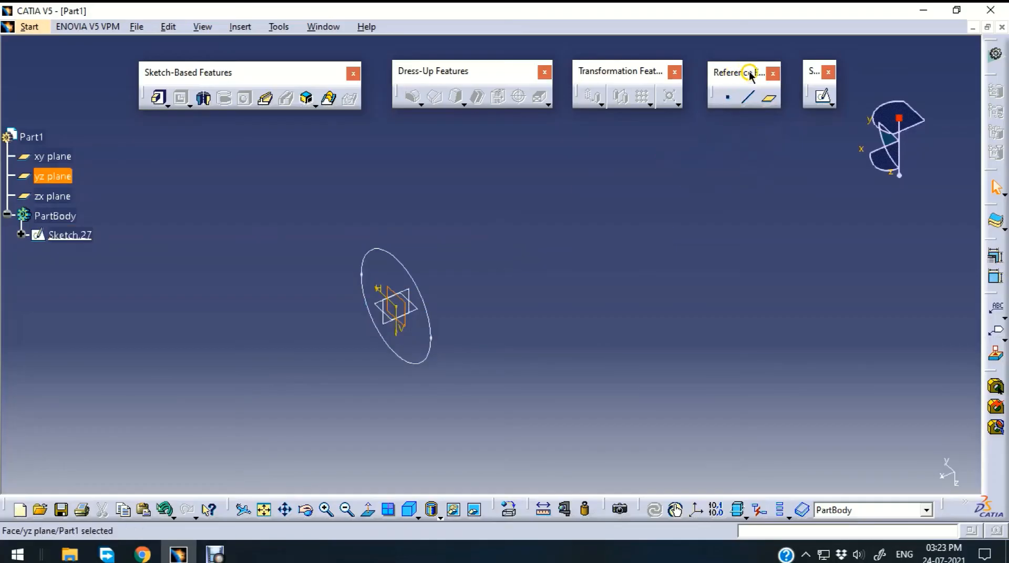
pyautogui.click(769, 100)
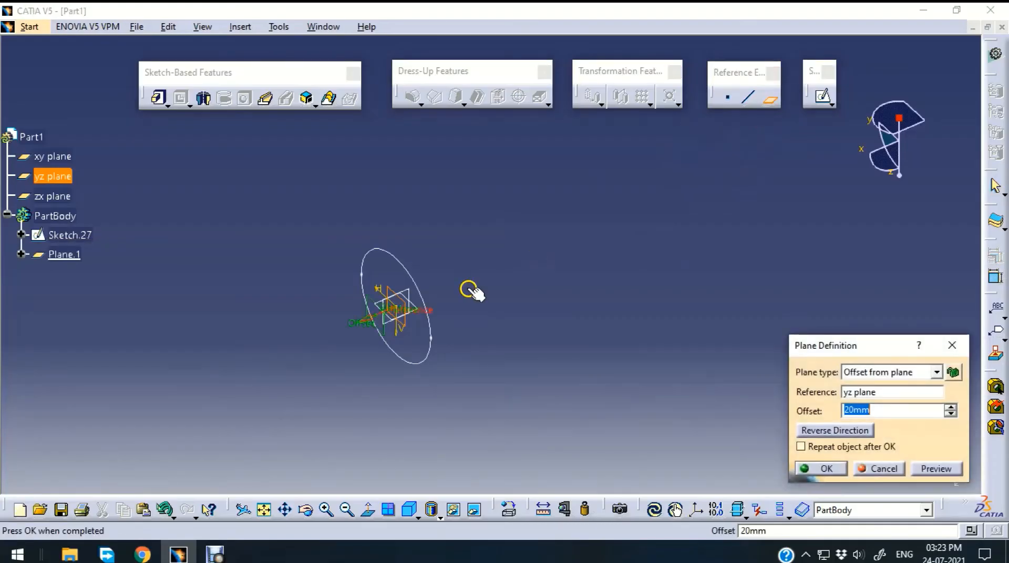
pyautogui.moveTo(363, 319); pyautogui.dragTo(690, 176)
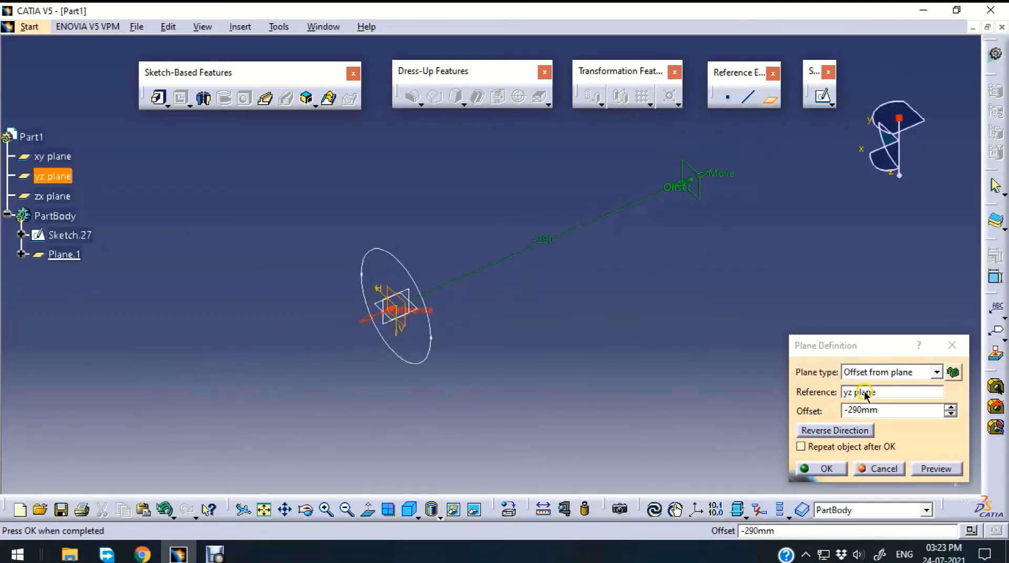
pyautogui.moveTo(889, 410); pyautogui.dragTo(811, 423)
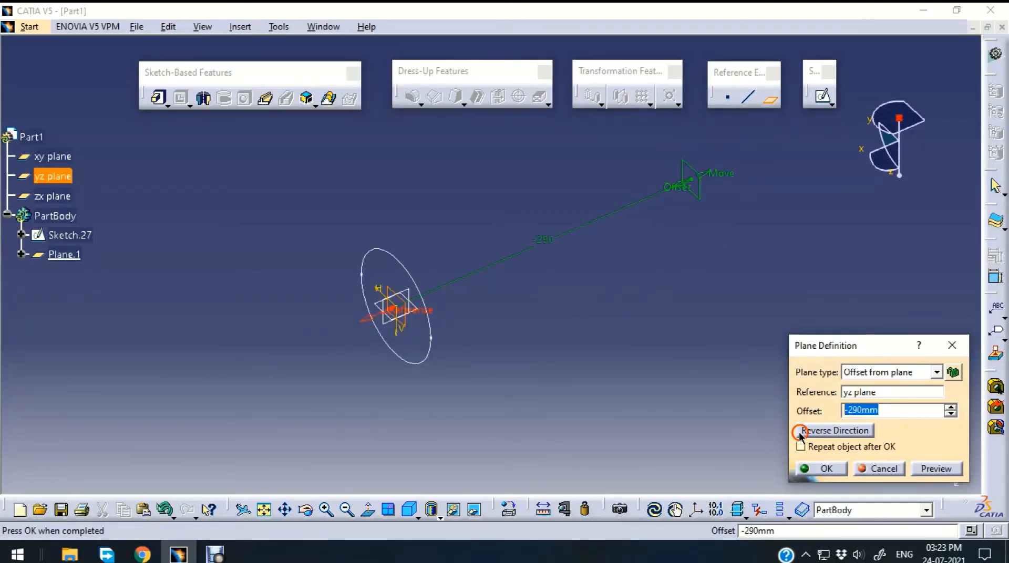
pyautogui.write('1000')
pyautogui.press('Return')
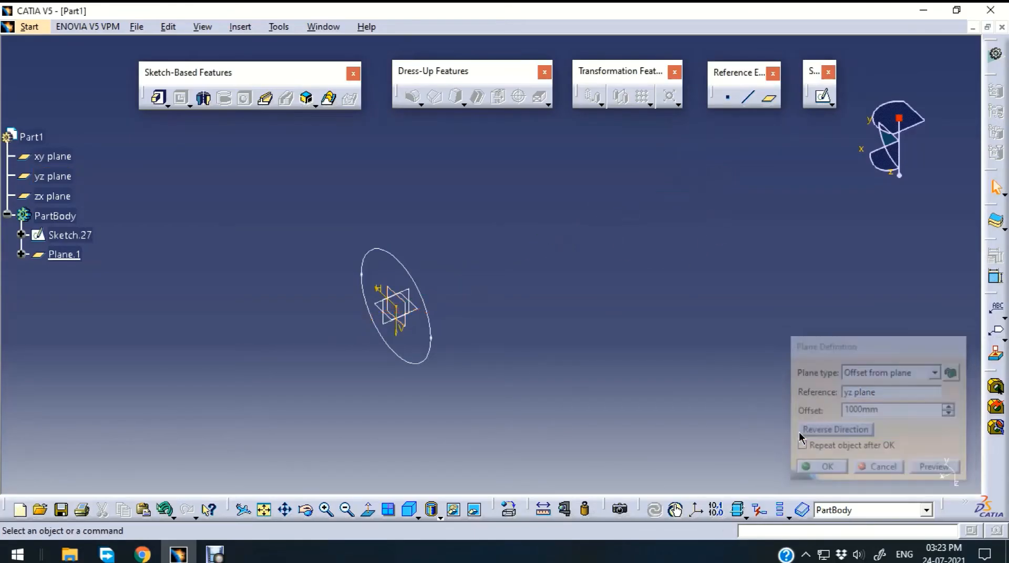
# Open a new sketch on the offset reference plane and fit its geometry in the view
pyautogui.moveTo(604, 231); pyautogui.dragTo(661, 305, button='middle')
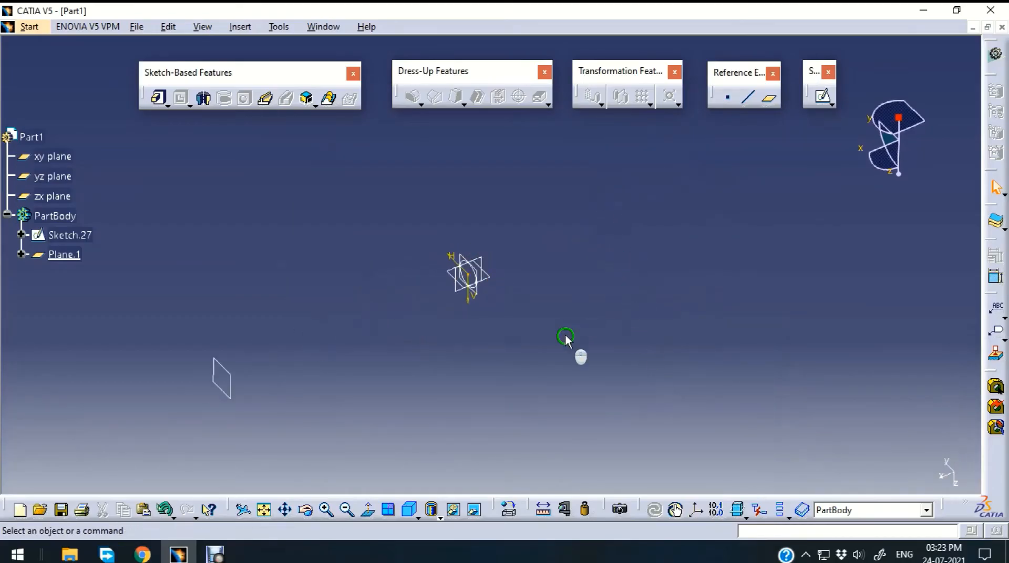
pyautogui.click(674, 300)
pyautogui.moveTo(566, 339); pyautogui.dragTo(685, 254, button='middle')
pyautogui.moveTo(561, 359); pyautogui.dragTo(586, 299, button='middle')
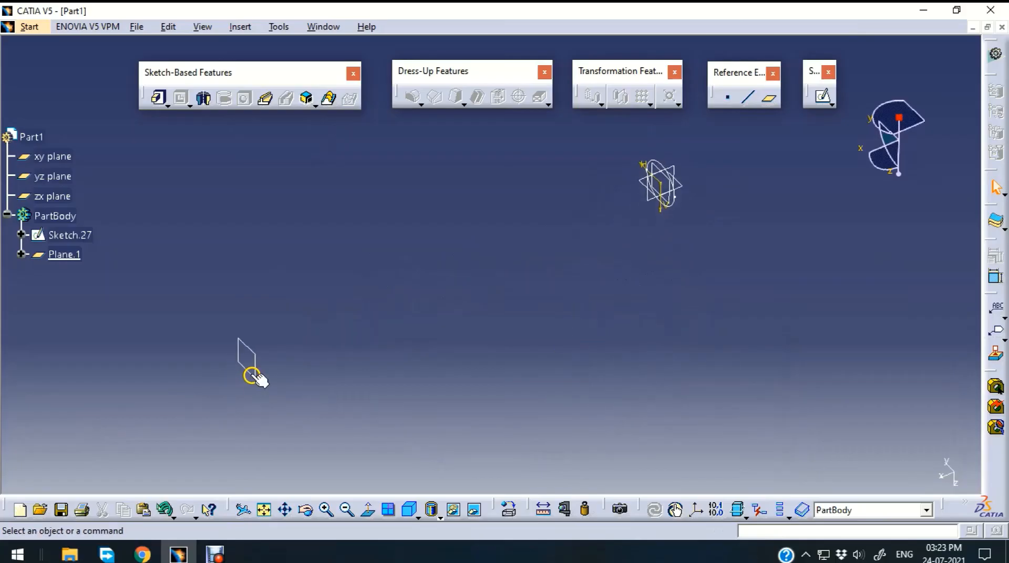
pyautogui.click(258, 373)
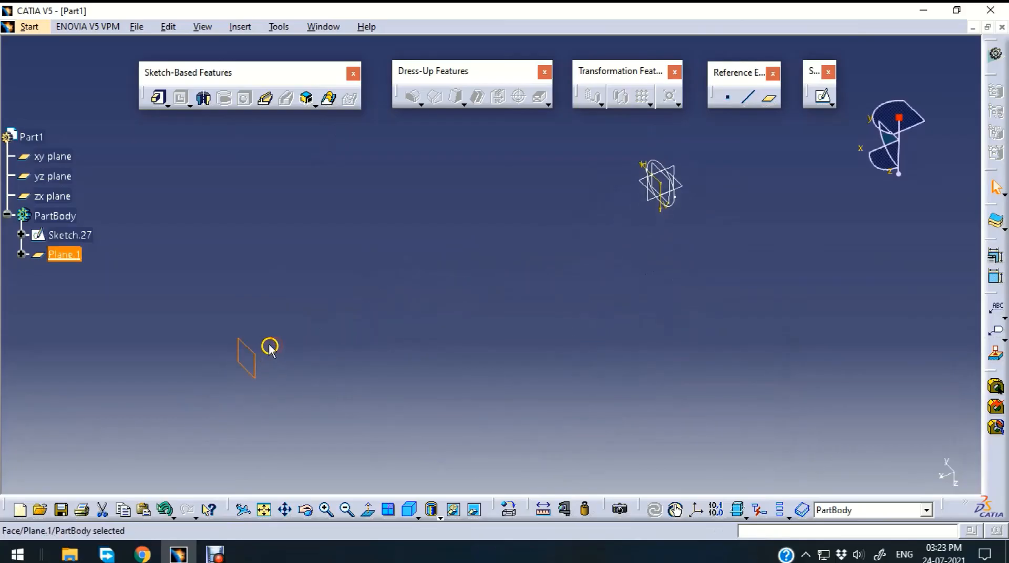
pyautogui.click(823, 99)
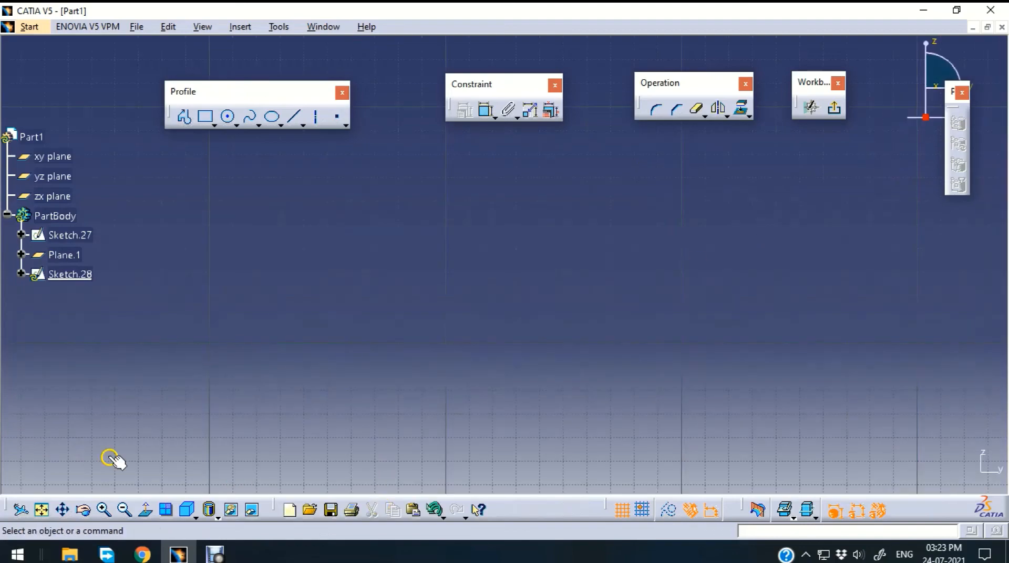
pyautogui.click(41, 510)
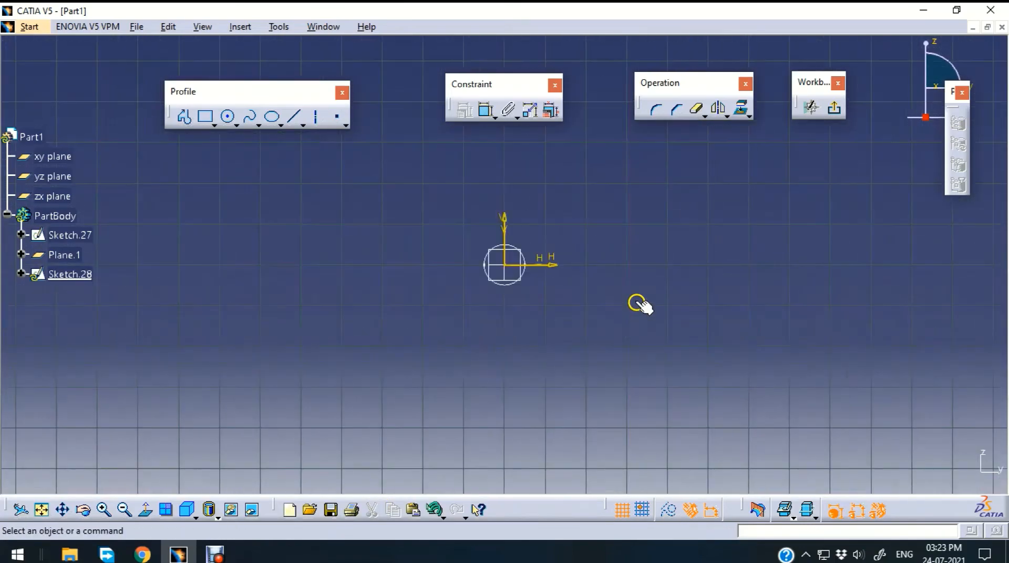
# Draw a rectangle about 90 mm wide and 91 mm high around the origin, roughly over the projected outline of the circle
pyautogui.moveTo(637, 306)
pyautogui.mouseDown(button='middle')
pyautogui.moveTo(650, 370)
pyautogui.moveTo(688, 258)
pyautogui.mouseUp(button='middle')
pyautogui.moveTo(714, 348); pyautogui.dragTo(712, 218, button='middle')
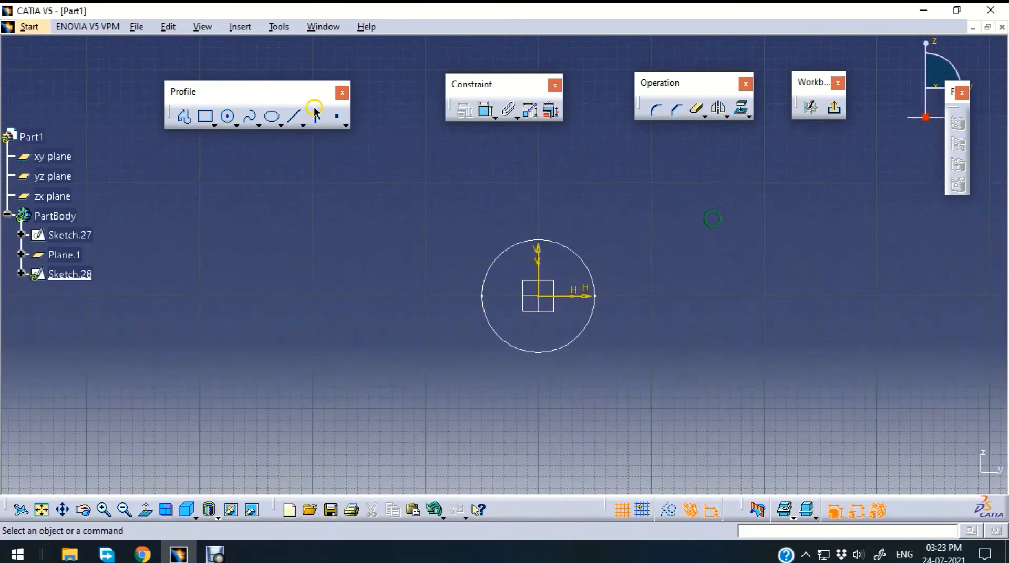
pyautogui.click(214, 124)
pyautogui.click(205, 119)
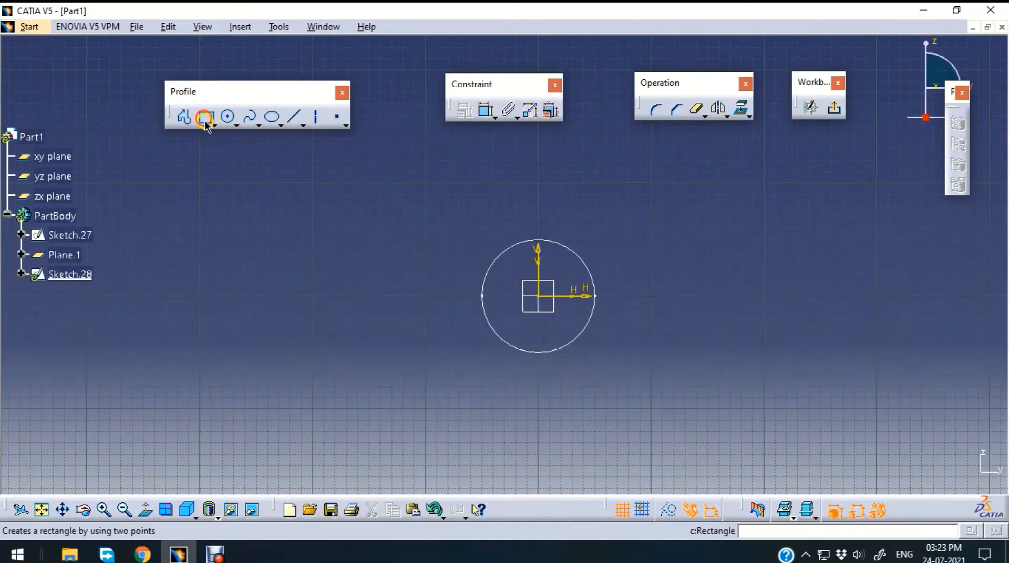
pyautogui.click(487, 245)
pyautogui.click(588, 348)
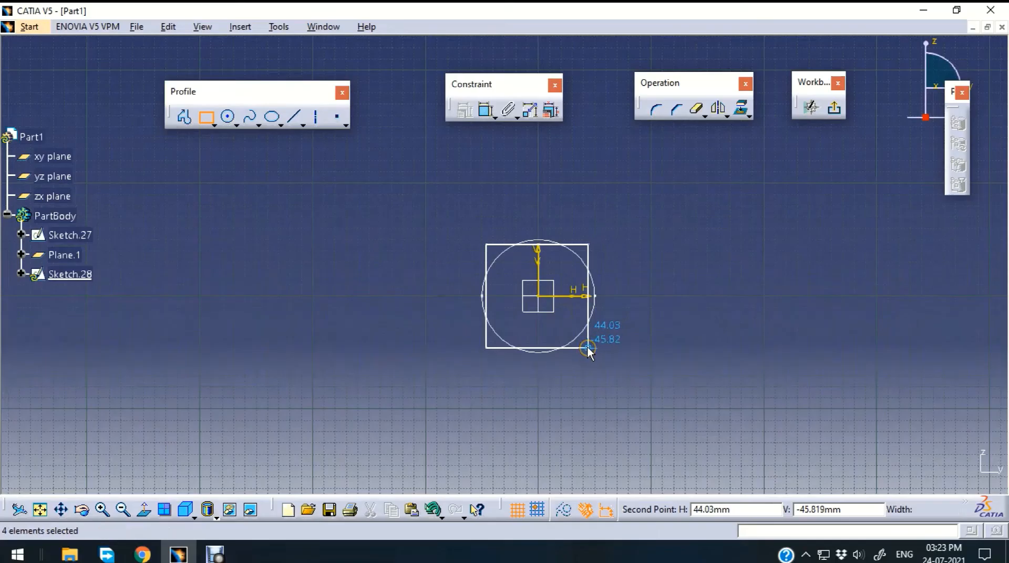
# Dimension the rectangle's horizontal width at 100 mm
pyautogui.click(486, 110)
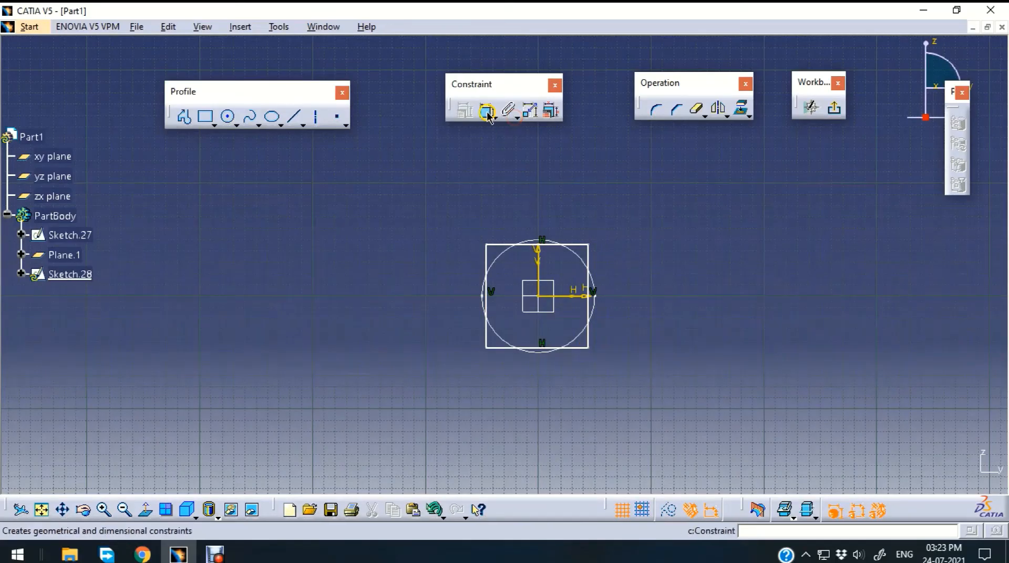
pyautogui.click(578, 243)
pyautogui.click(540, 191)
pyautogui.doubleClick(541, 190)
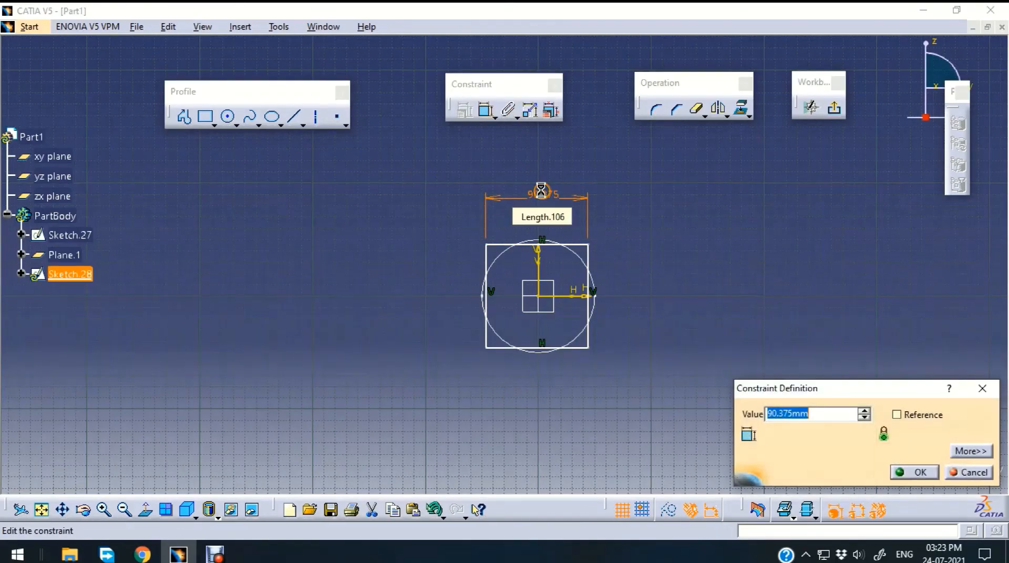
pyautogui.write('100')
pyautogui.press('Return')
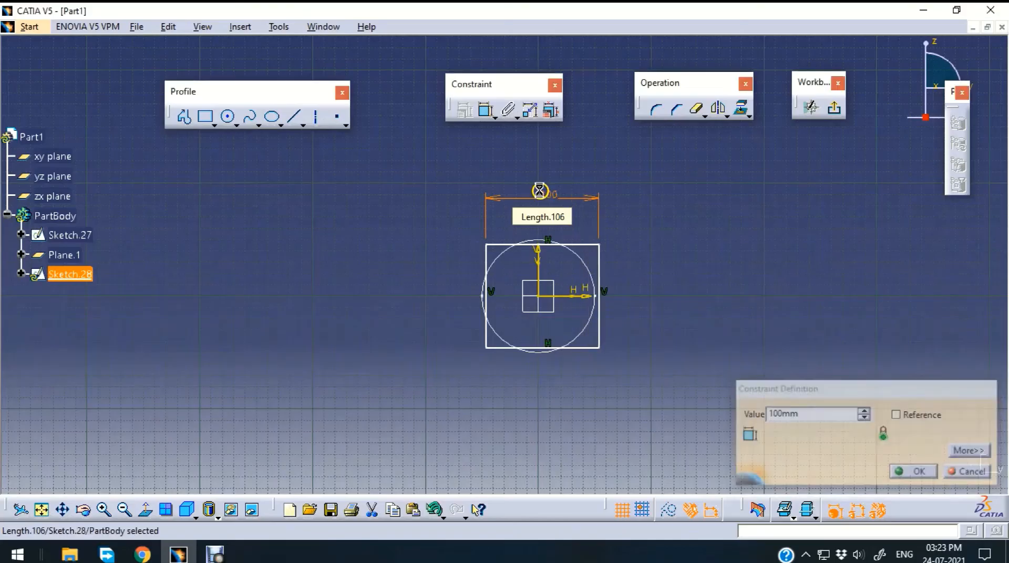
# Dimension the rectangle's vertical height at 100 mm
pyautogui.click(599, 266)
pyautogui.click(485, 112)
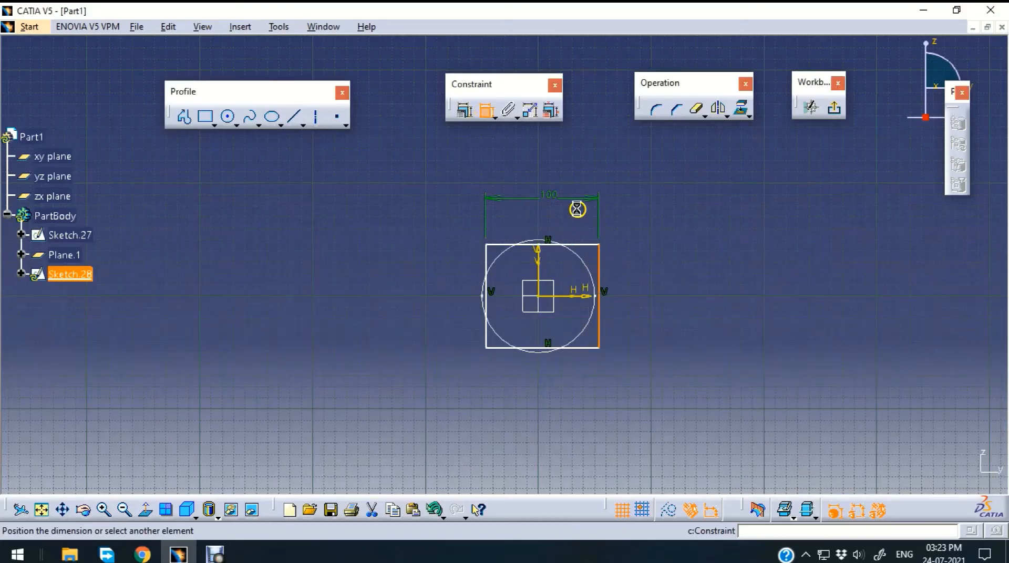
pyautogui.click(649, 288)
pyautogui.doubleClick(650, 287)
pyautogui.write('100')
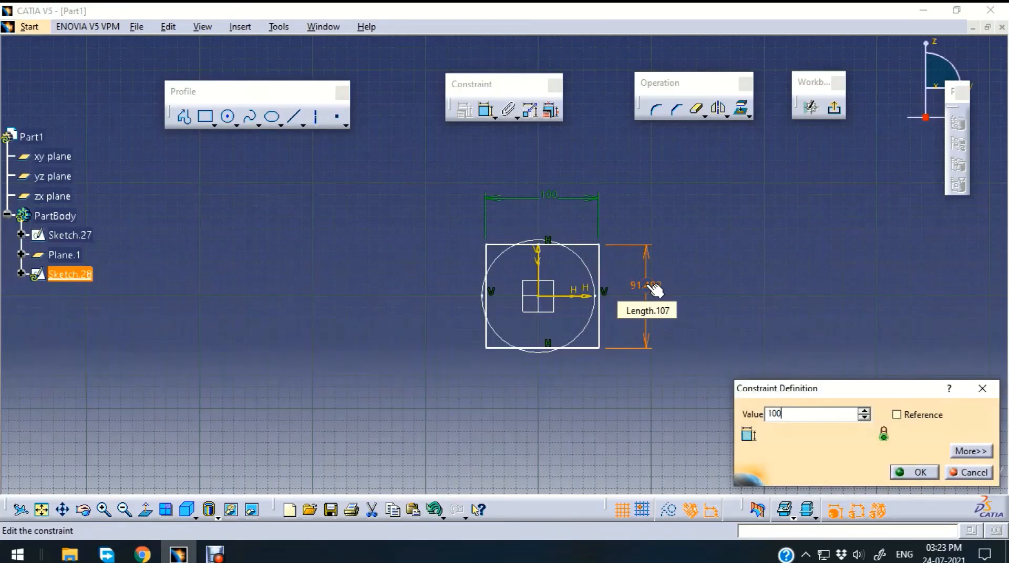
pyautogui.press('Return')
pyautogui.click(486, 111)
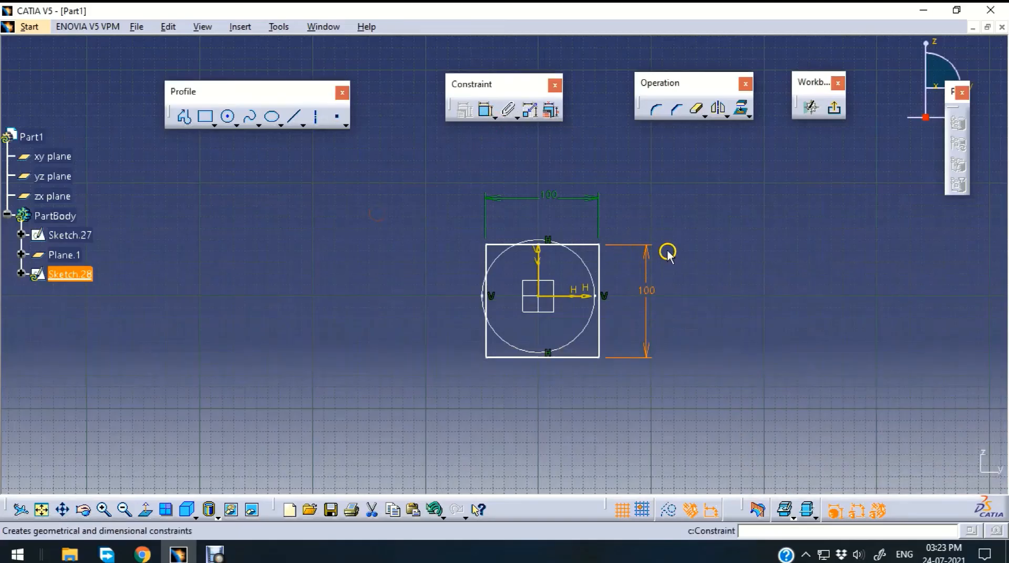
# Constrain the rectangle's two vertical sides to be symmetric about the sketch's vertical axis
pyautogui.click(744, 315)
pyautogui.click(599, 274)
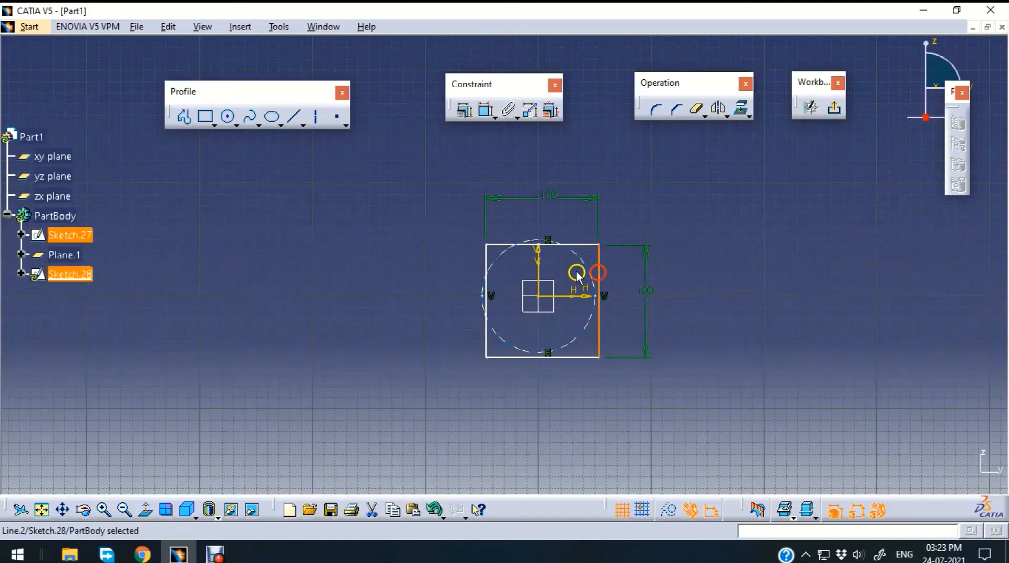
pyautogui.keyDown('ctrl'); pyautogui.click(486, 255); pyautogui.keyUp('ctrl')
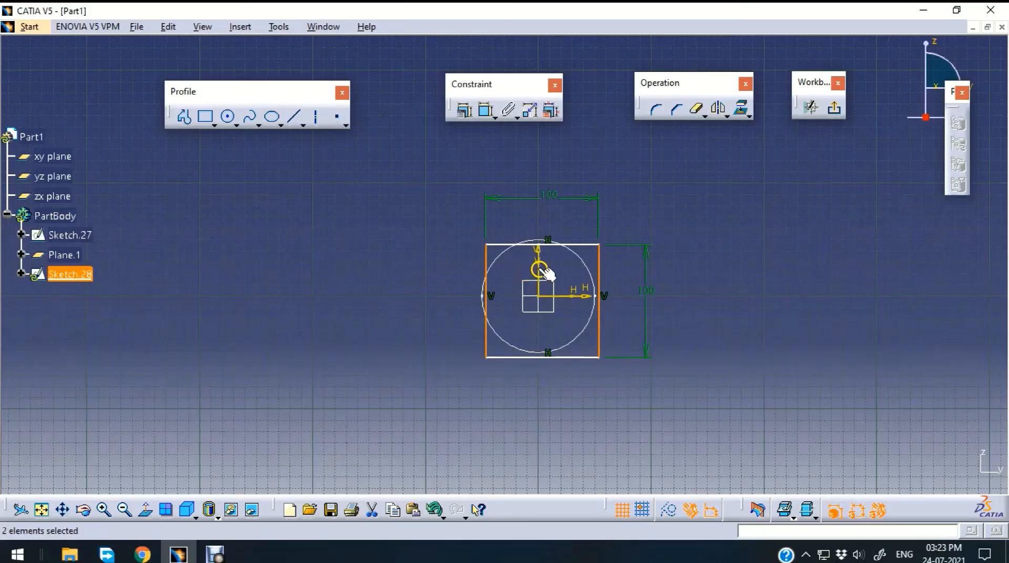
pyautogui.click(485, 111)
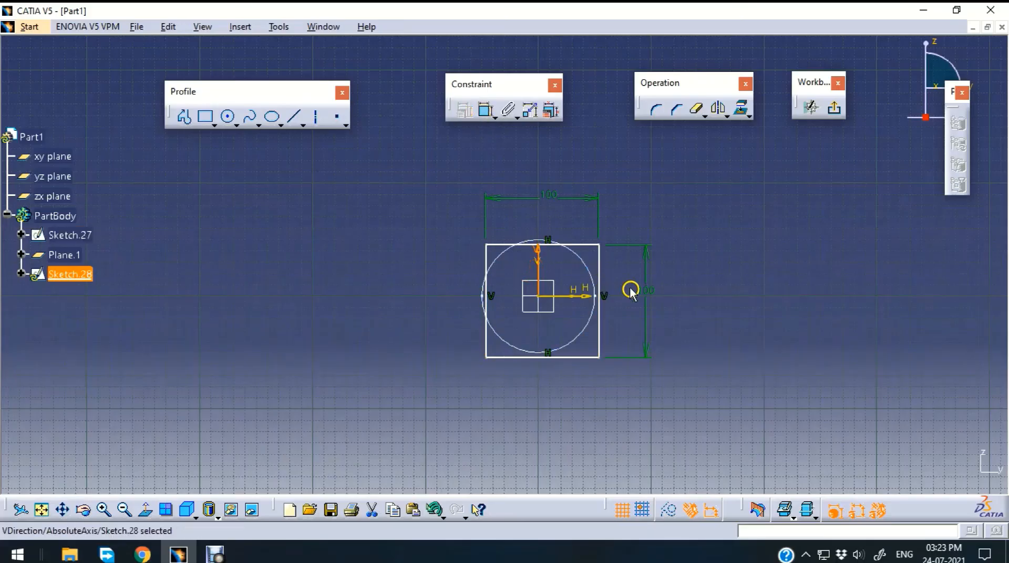
pyautogui.click(599, 265)
pyautogui.click(485, 260)
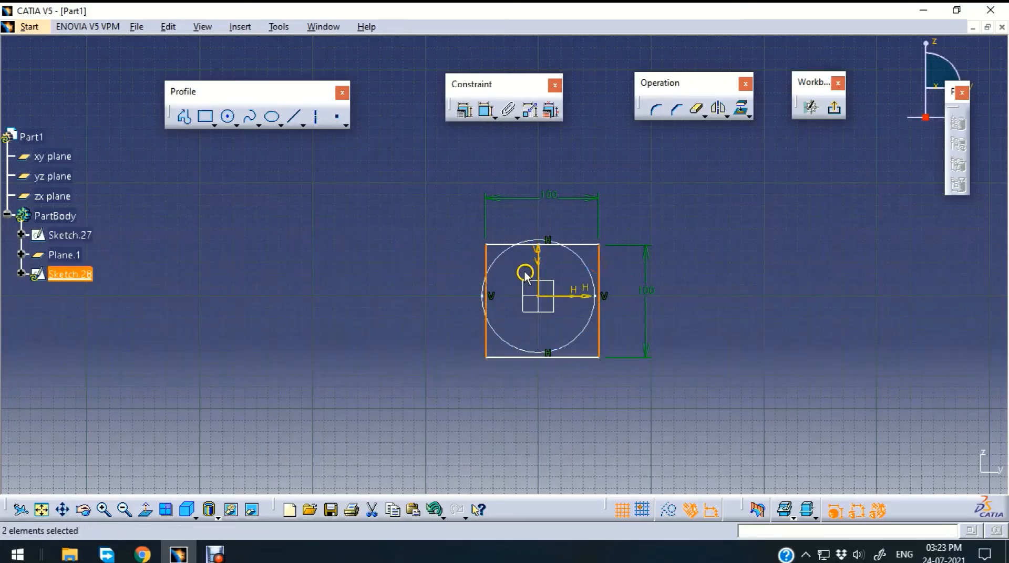
pyautogui.click(464, 110)
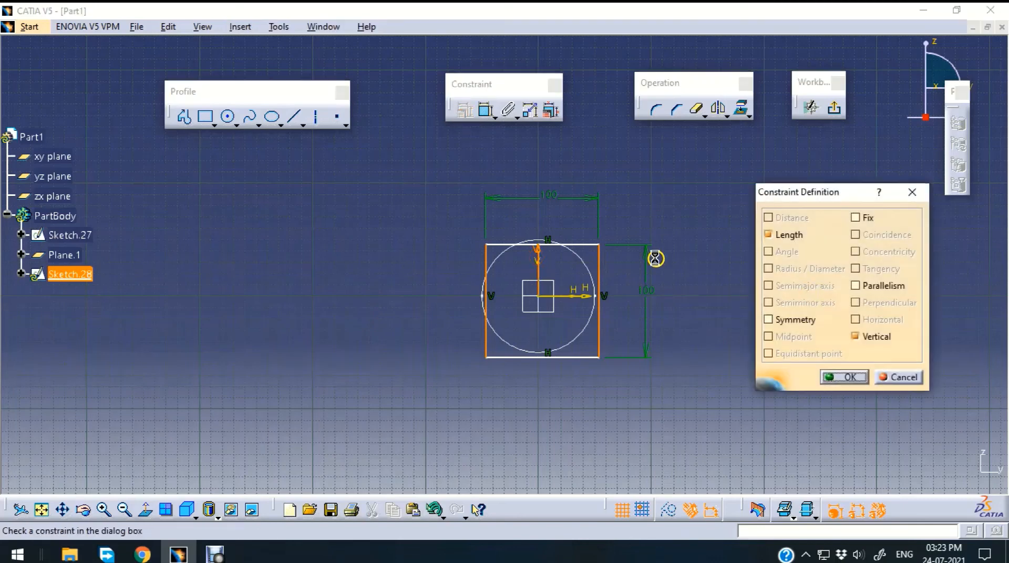
pyautogui.click(793, 319)
pyautogui.click(850, 378)
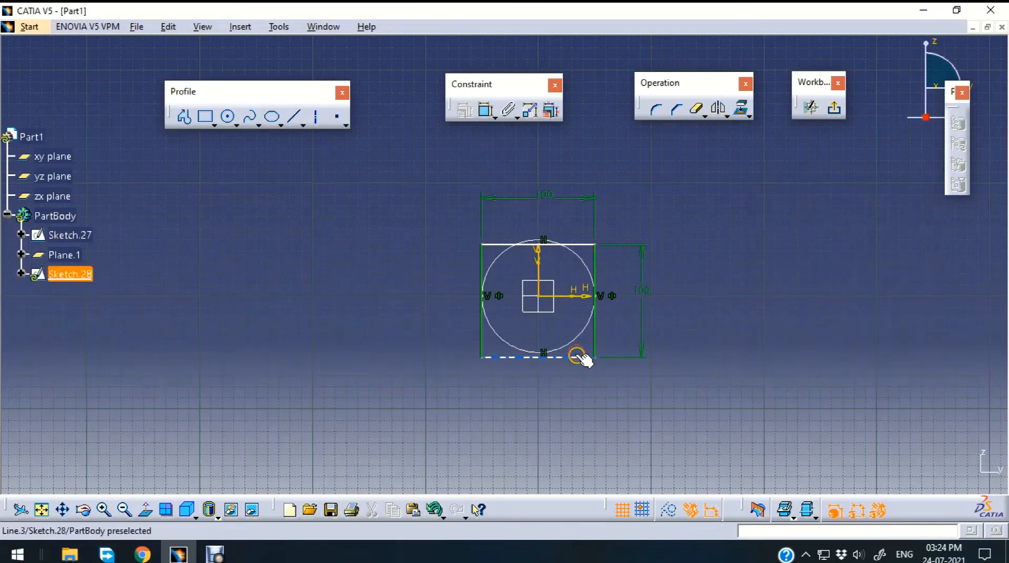
# Constrain the rectangle's two horizontal sides to be symmetric about the horizontal axis and exit the sketch
pyautogui.click(577, 357)
pyautogui.keyDown('ctrl'); pyautogui.click(577, 246); pyautogui.keyUp('ctrl')
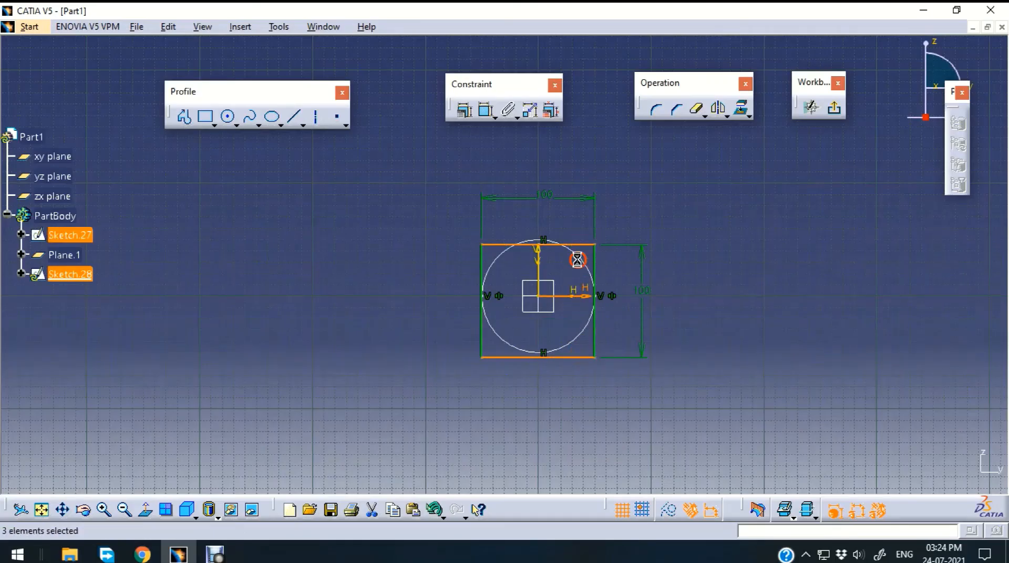
pyautogui.click(466, 109)
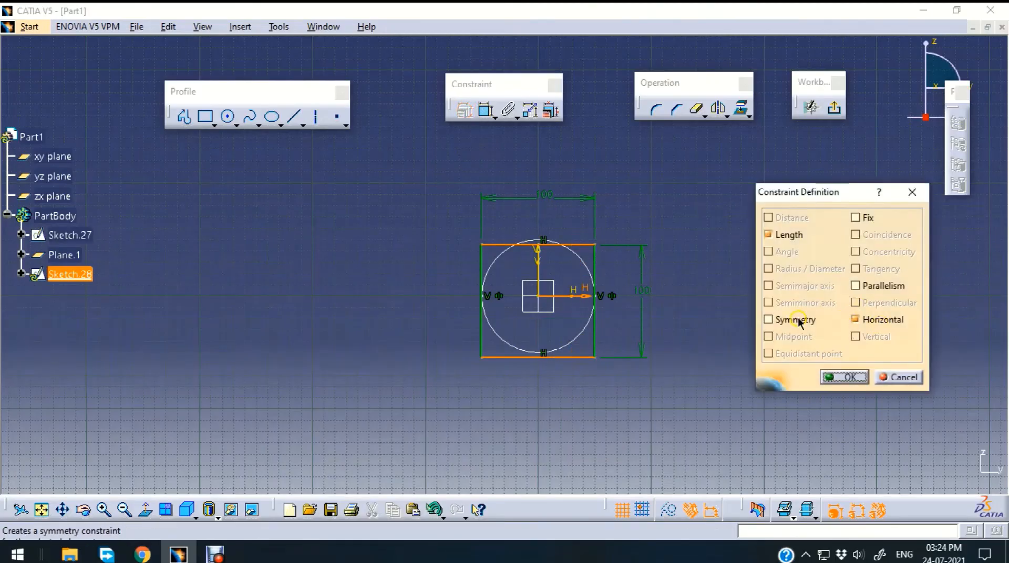
pyautogui.click(796, 320)
pyautogui.click(850, 377)
pyautogui.click(840, 120)
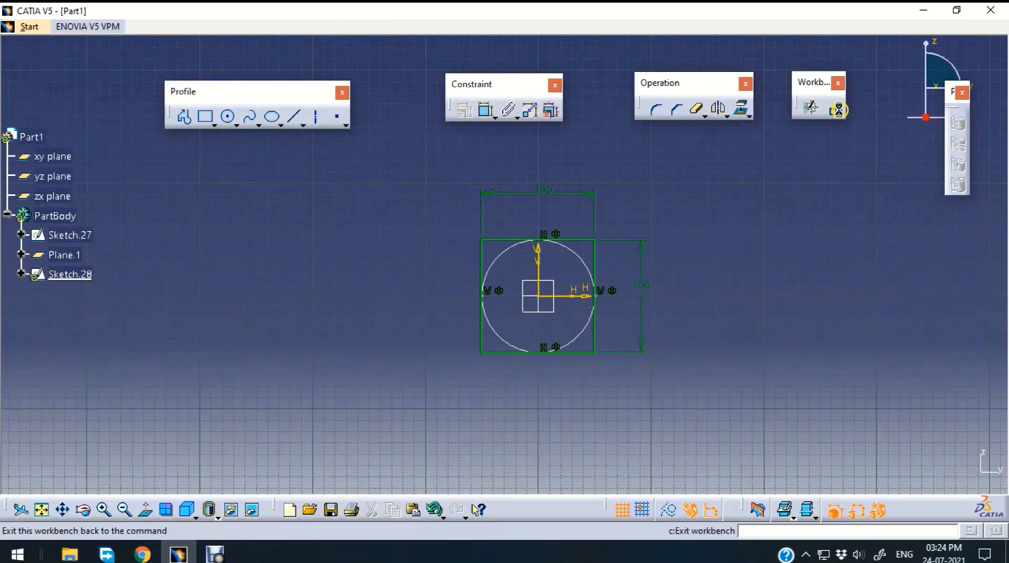
# Start a multi-sections solid with the circle sketch as first section and the square sketch as second, and preview it
pyautogui.moveTo(681, 210)
pyautogui.mouseDown(button='middle')
pyautogui.moveTo(687, 275)
pyautogui.moveTo(712, 247)
pyautogui.moveTo(584, 360)
pyautogui.moveTo(582, 403)
pyautogui.mouseUp(button='middle')
pyautogui.click(582, 362)
pyautogui.moveTo(630, 307); pyautogui.dragTo(558, 354, button='middle')
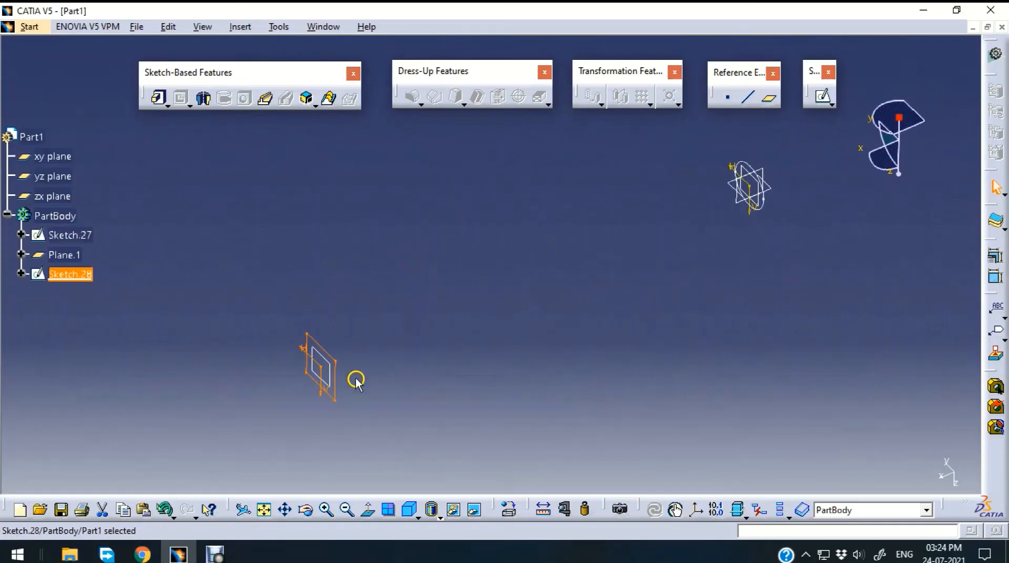
pyautogui.click(575, 290)
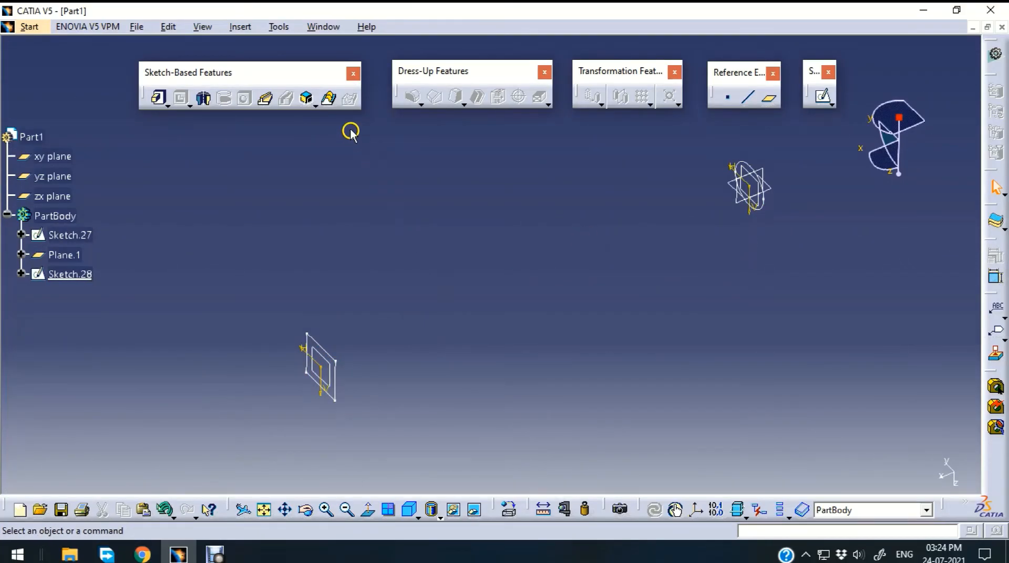
pyautogui.click(330, 100)
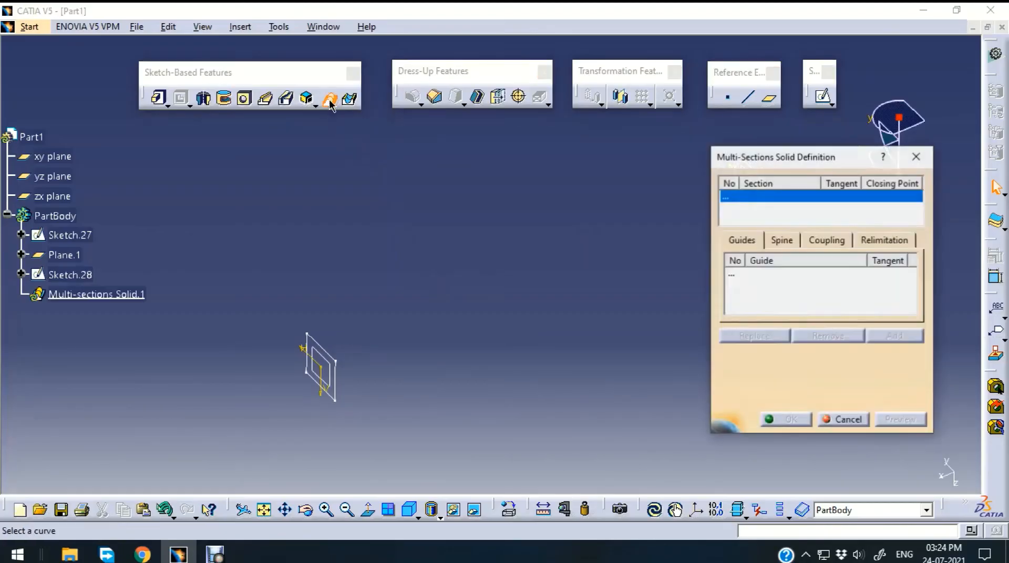
pyautogui.moveTo(753, 163); pyautogui.dragTo(792, 234)
pyautogui.click(746, 173)
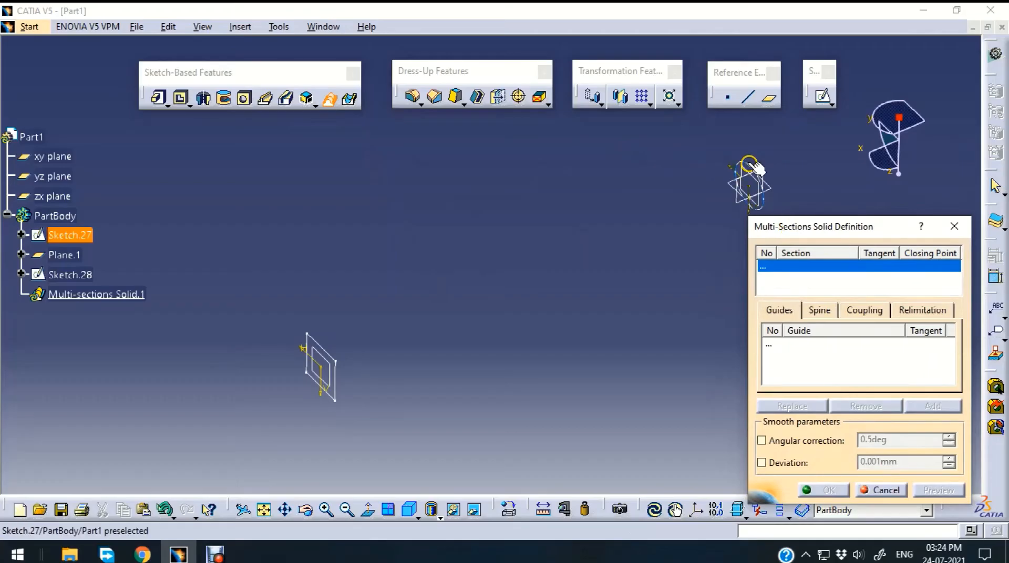
pyautogui.moveTo(662, 286); pyautogui.dragTo(606, 268, button='middle')
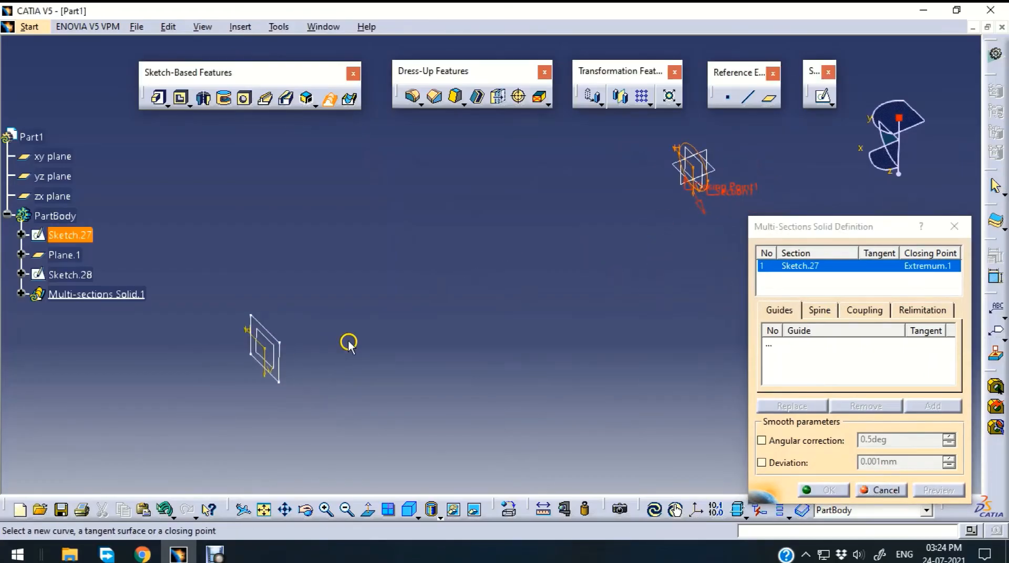
pyautogui.click(279, 361)
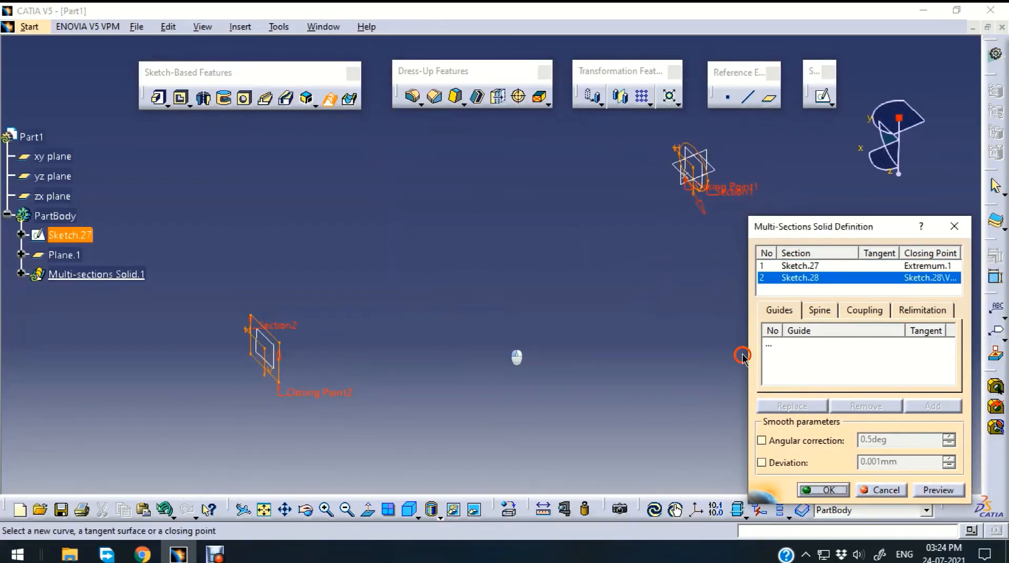
pyautogui.click(943, 488)
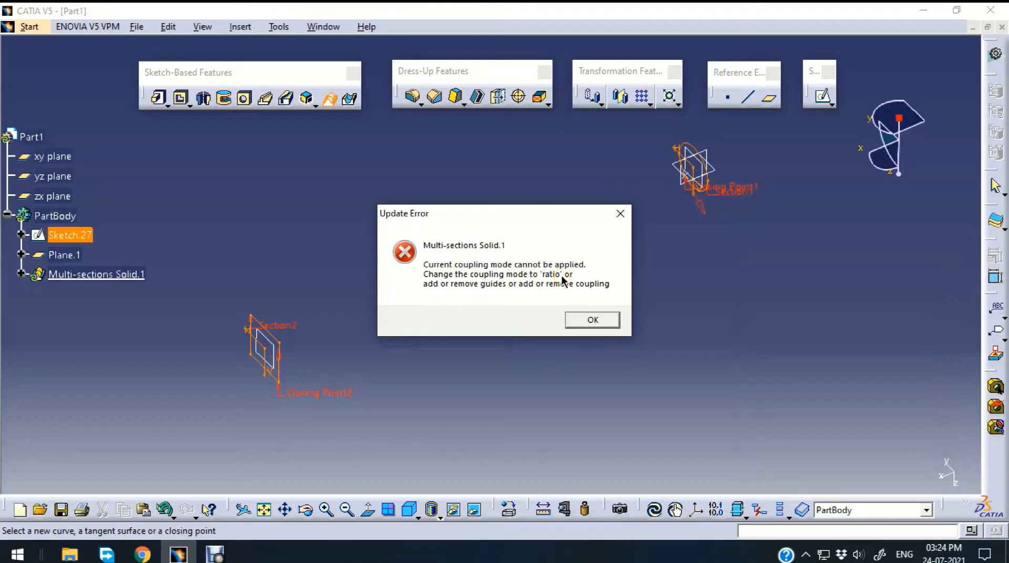
pyautogui.click(594, 320)
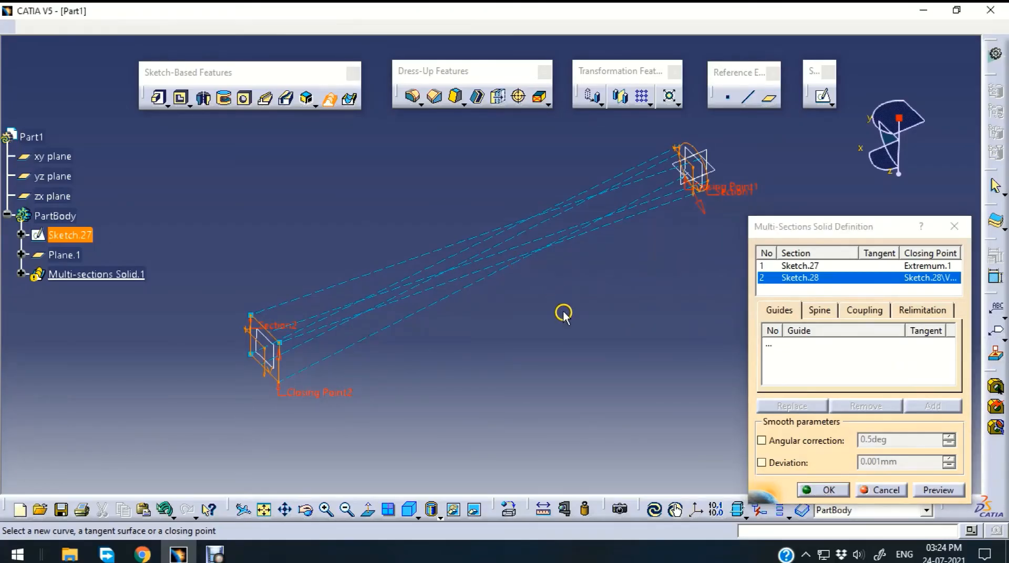
# Set the solid's sections coupling mode to Ratio and preview the result
pyautogui.moveTo(563, 313); pyautogui.dragTo(508, 294, button='middle')
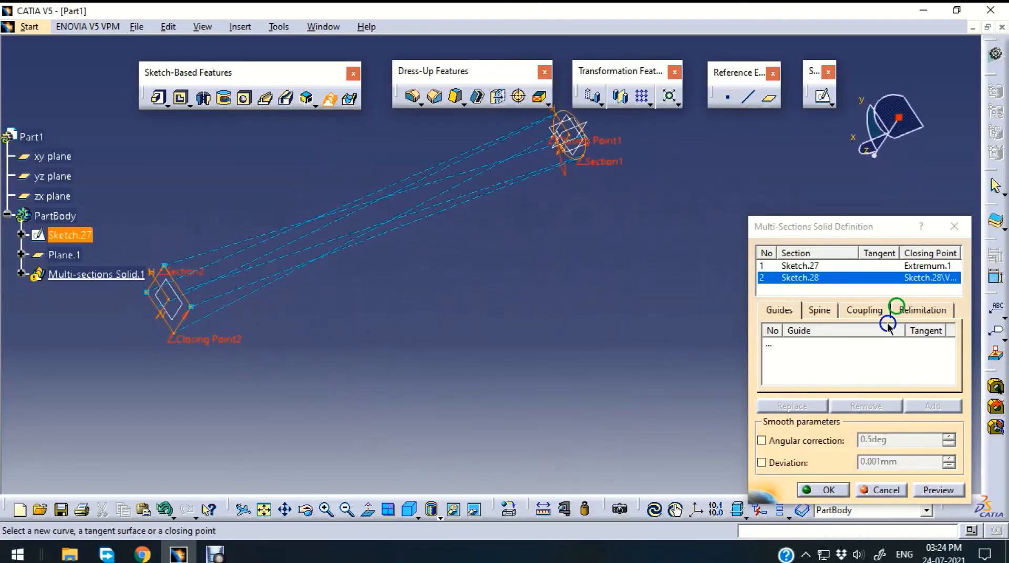
pyautogui.click(862, 310)
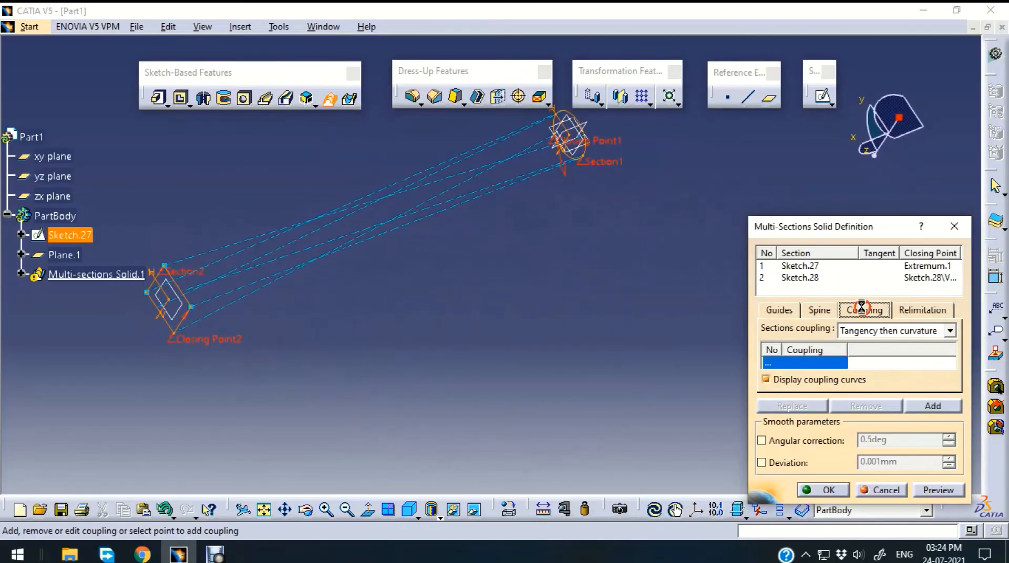
pyautogui.click(905, 331)
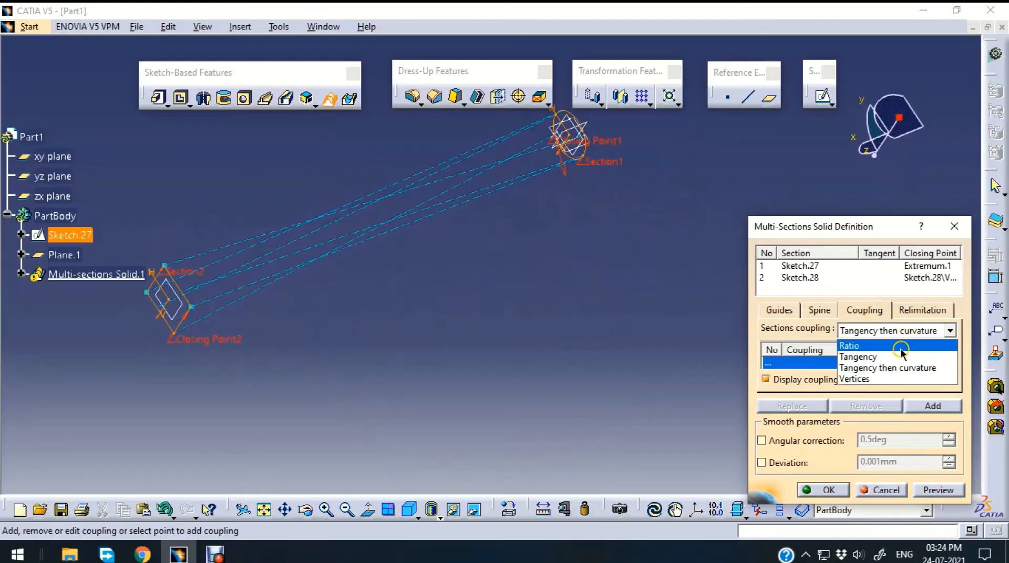
pyautogui.click(901, 345)
pyautogui.click(937, 488)
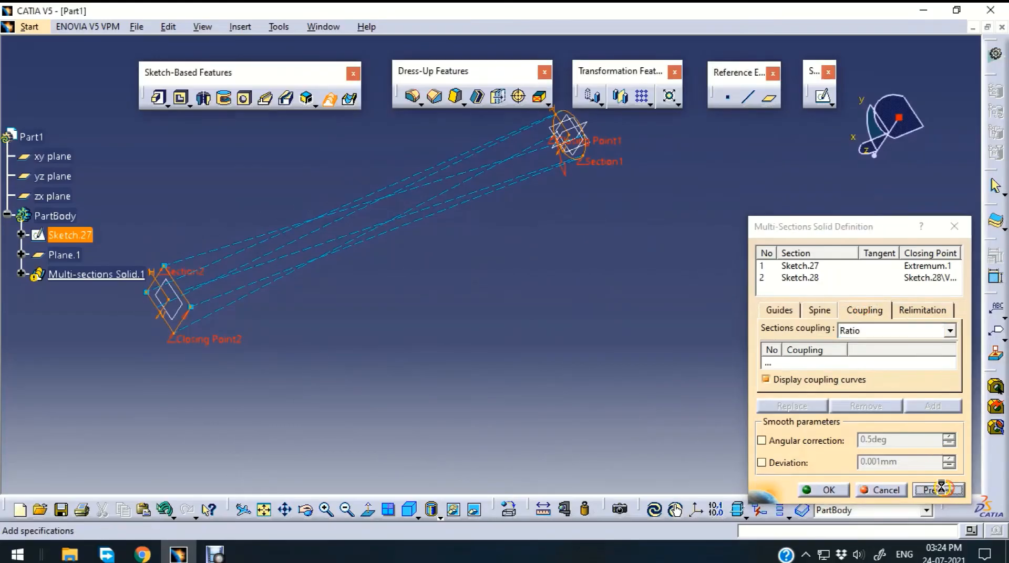
# Replace the square section's closing point with the adjacent upper-left corner of the square, preview the result, and create the solid
pyautogui.moveTo(500, 249); pyautogui.dragTo(489, 279, button='middle')
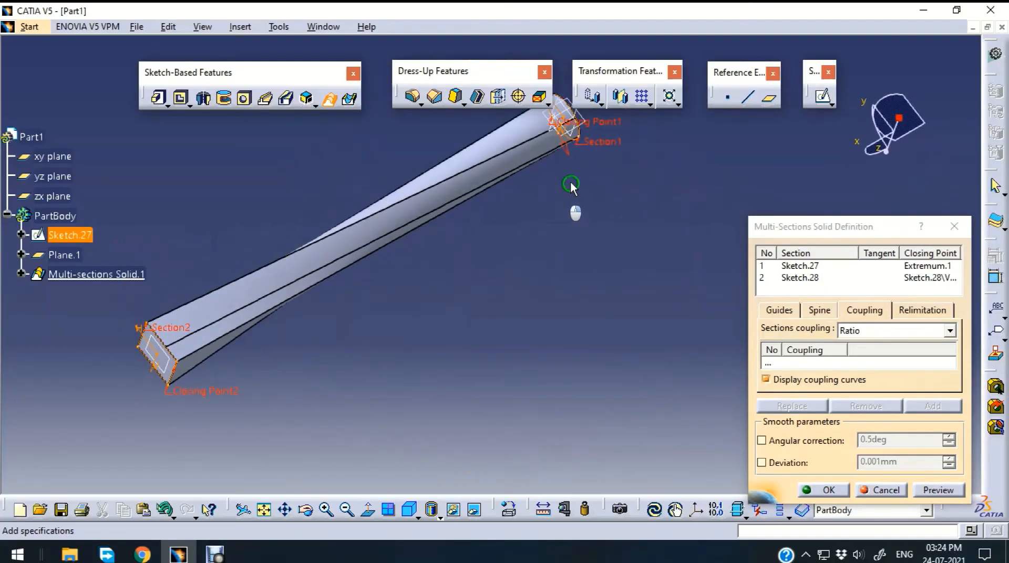
pyautogui.moveTo(572, 185); pyautogui.dragTo(583, 240, button='middle')
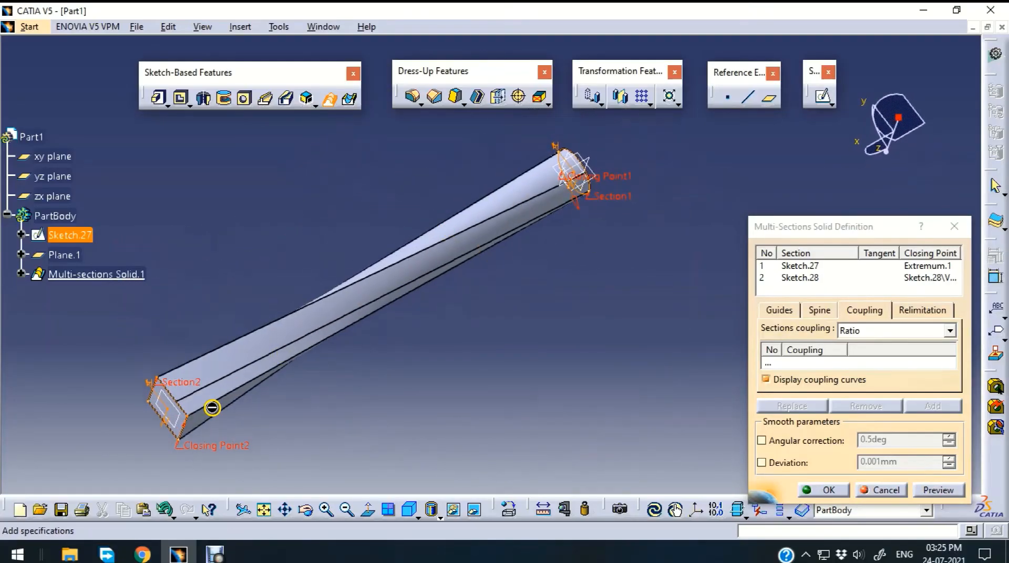
pyautogui.moveTo(471, 376); pyautogui.dragTo(614, 284, button='middle')
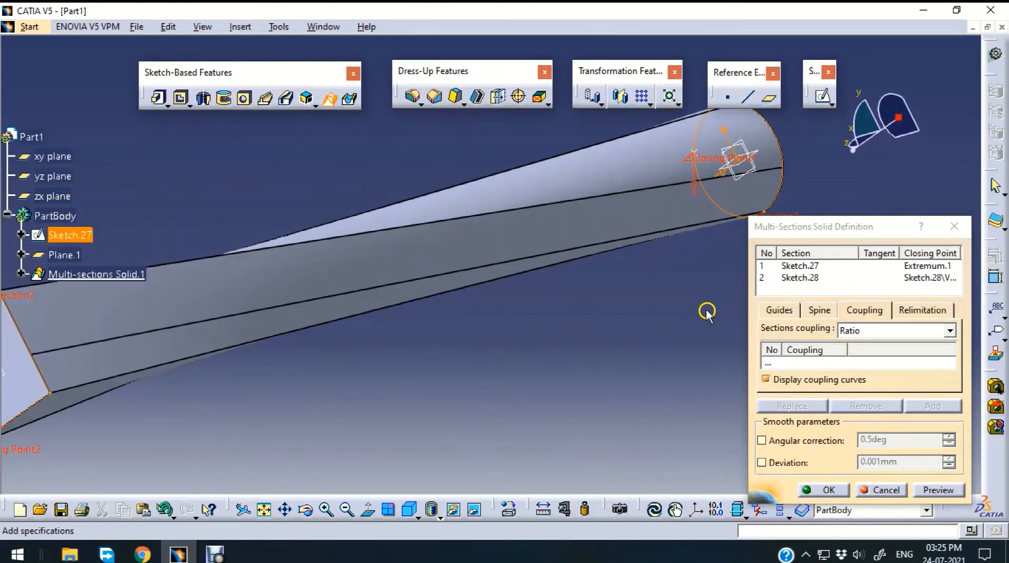
pyautogui.moveTo(707, 313); pyautogui.dragTo(550, 260, button='middle')
pyautogui.moveTo(551, 352); pyautogui.dragTo(586, 222, button='middle')
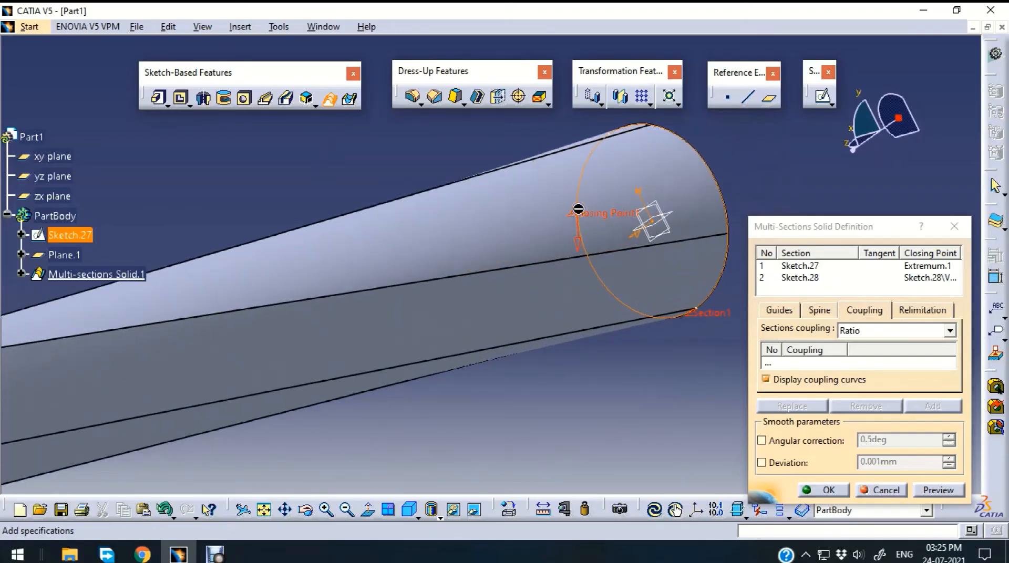
pyautogui.moveTo(367, 169); pyautogui.dragTo(412, 363, button='middle')
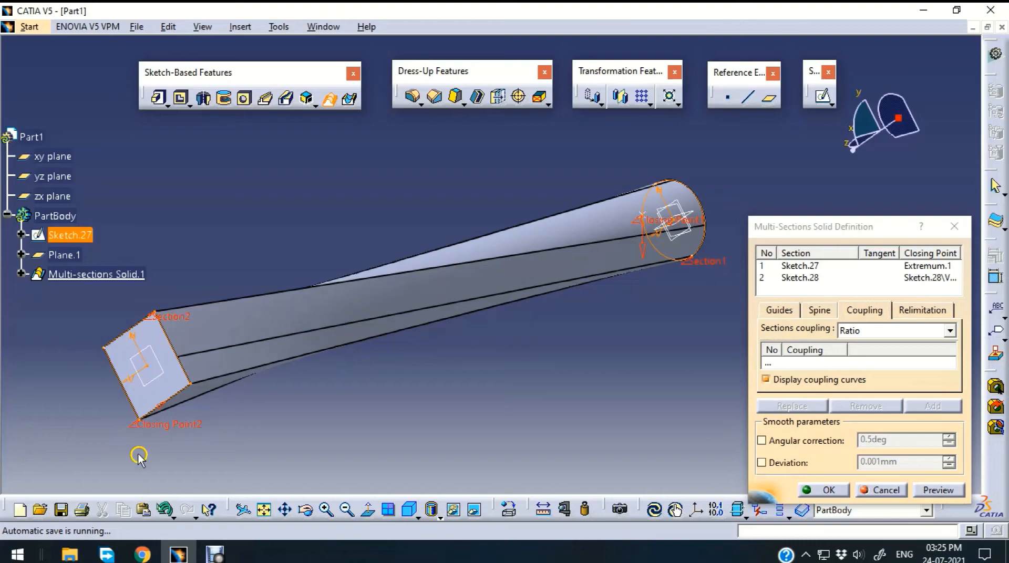
pyautogui.rightClick(168, 429)
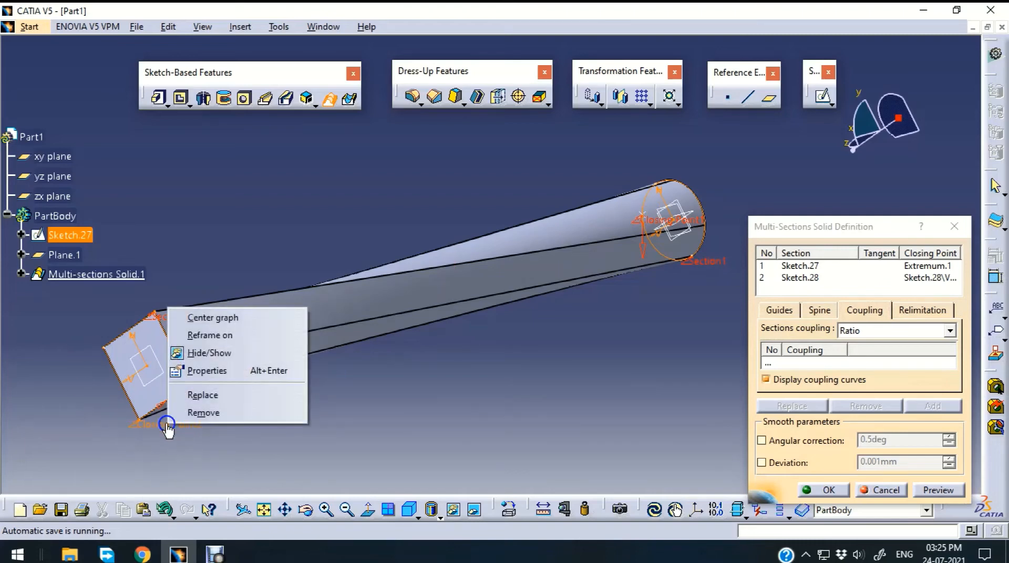
pyautogui.click(209, 396)
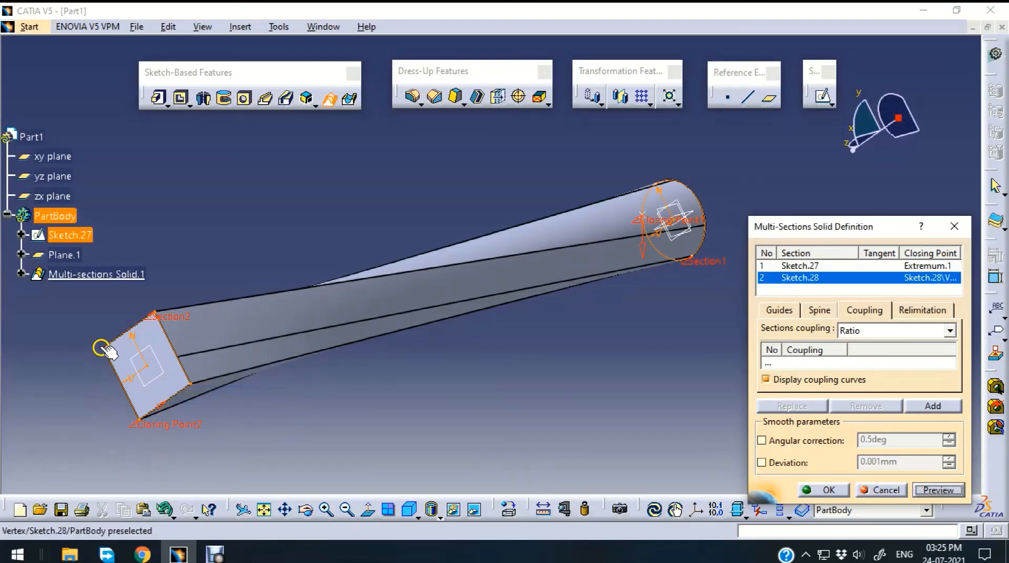
pyautogui.click(100, 351)
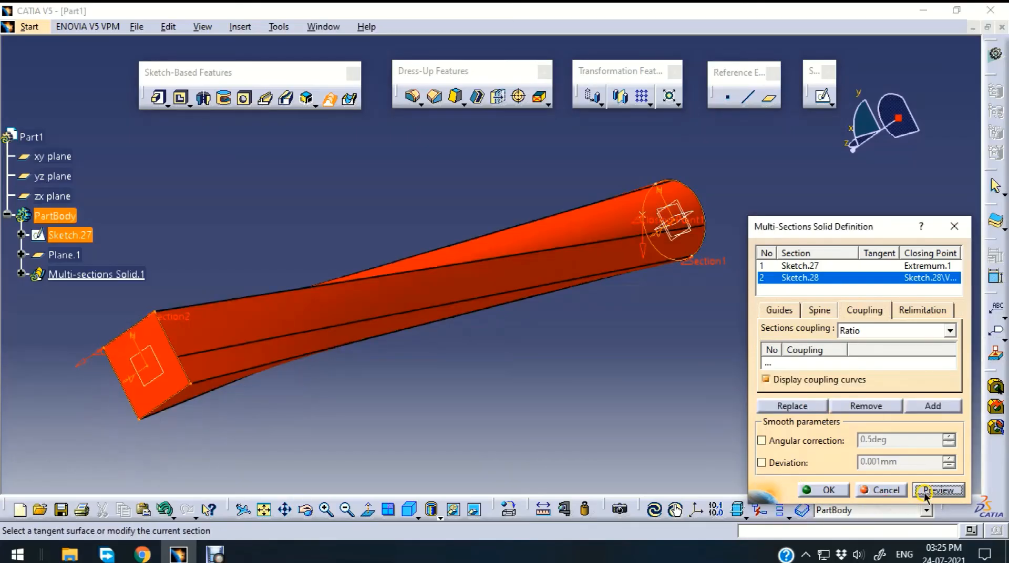
pyautogui.click(935, 488)
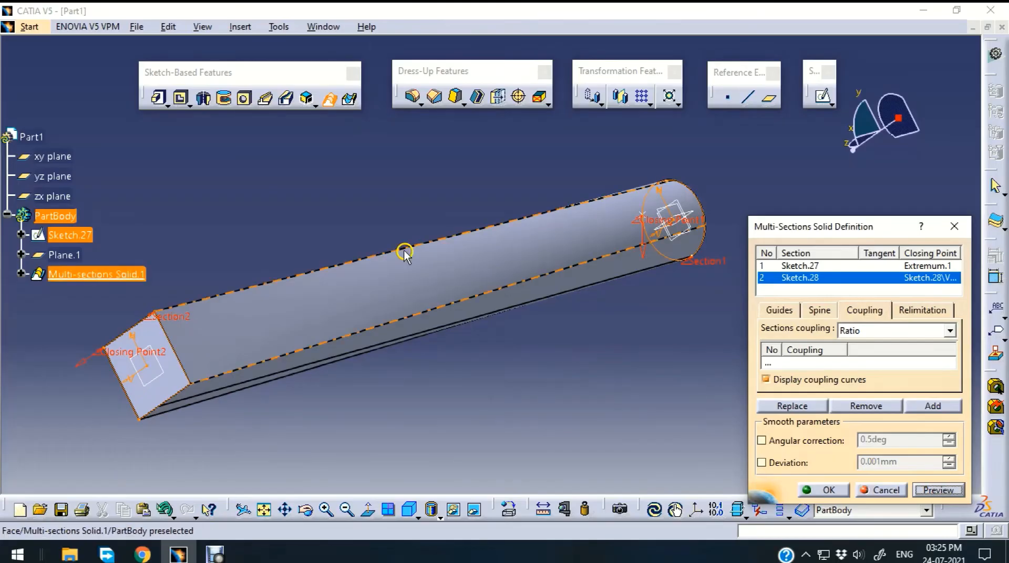
pyautogui.click(828, 491)
# Reopen the multi-sections solid, replace the square section's closing point with the diagonally opposite lower-right corner, and preview the result
pyautogui.moveTo(284, 170); pyautogui.dragTo(322, 236, button='middle')
pyautogui.moveTo(651, 365); pyautogui.dragTo(507, 345, button='middle')
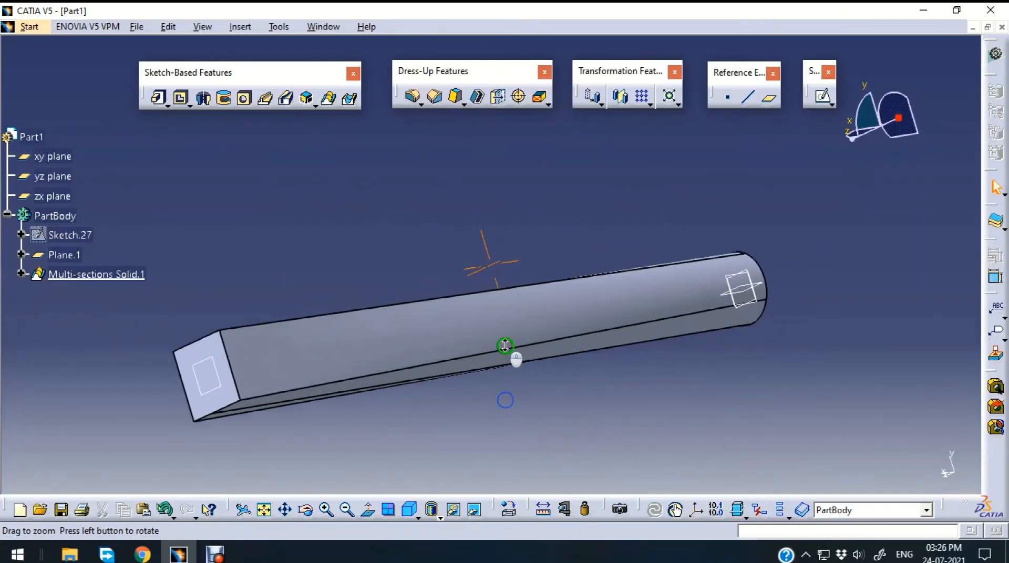
pyautogui.moveTo(574, 429); pyautogui.dragTo(600, 376, button='middle')
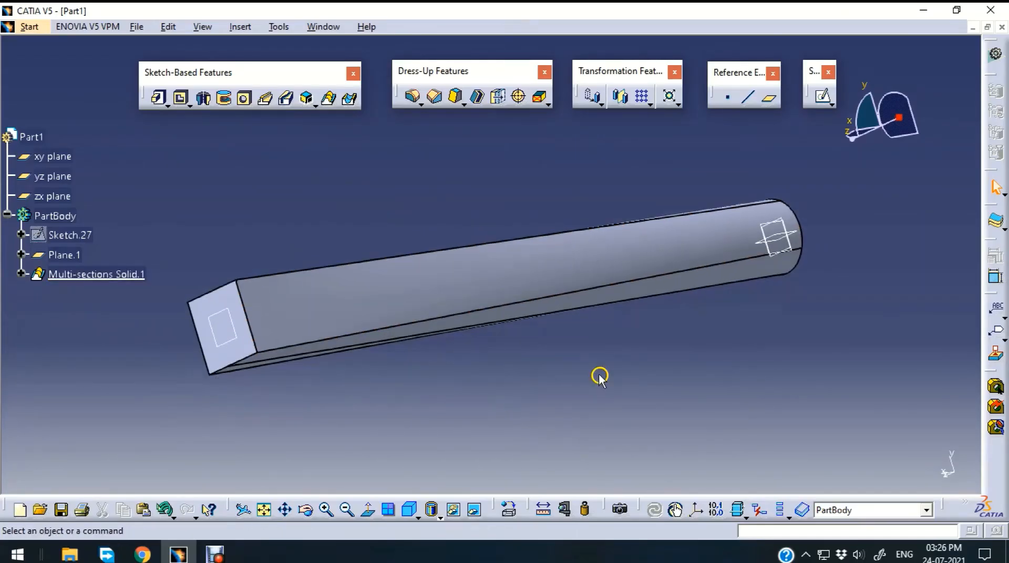
pyautogui.doubleClick(608, 259)
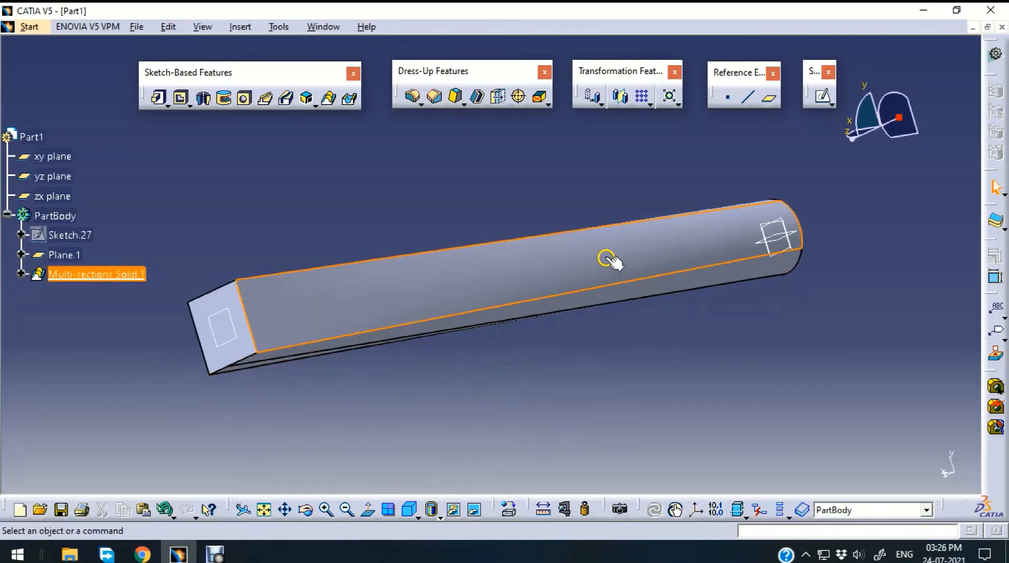
pyautogui.click(867, 310)
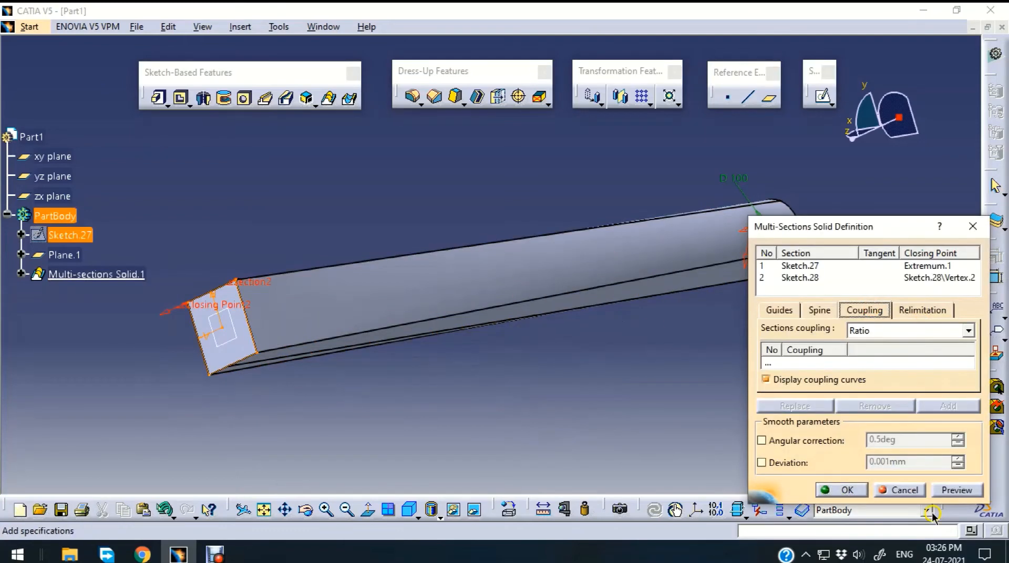
pyautogui.moveTo(436, 417); pyautogui.dragTo(335, 432, button='middle')
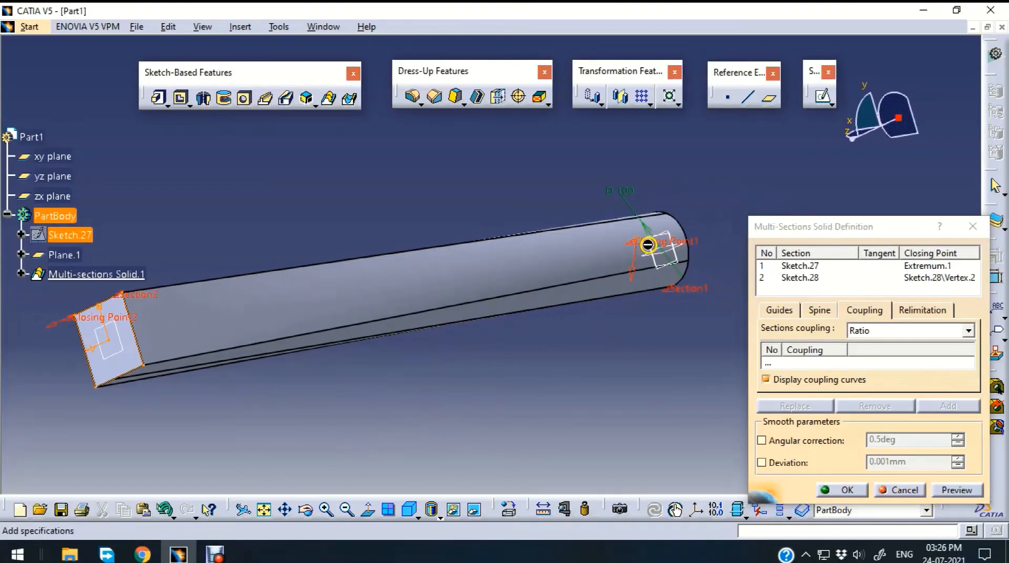
pyautogui.rightClick(86, 325)
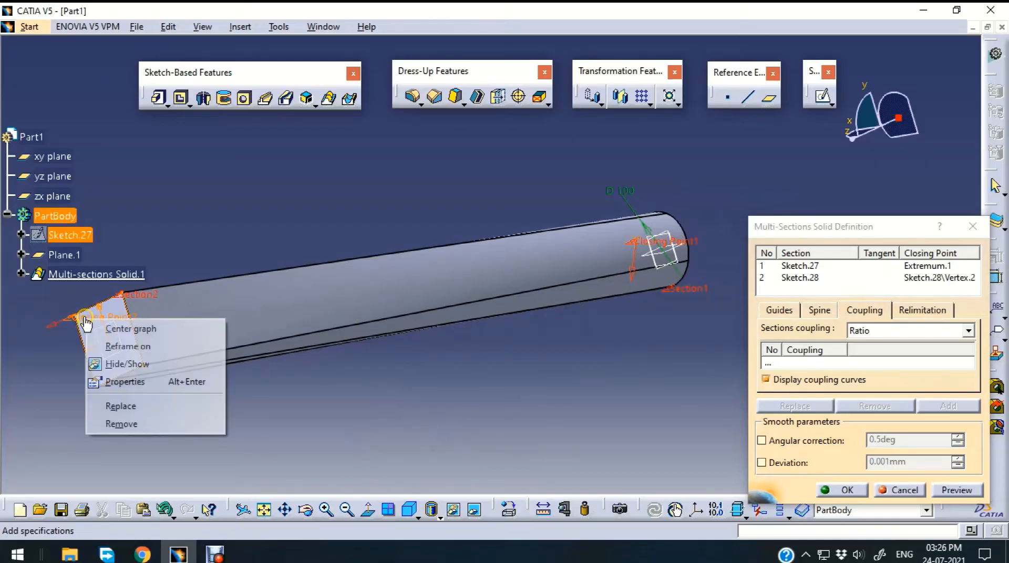
pyautogui.click(130, 407)
pyautogui.click(141, 367)
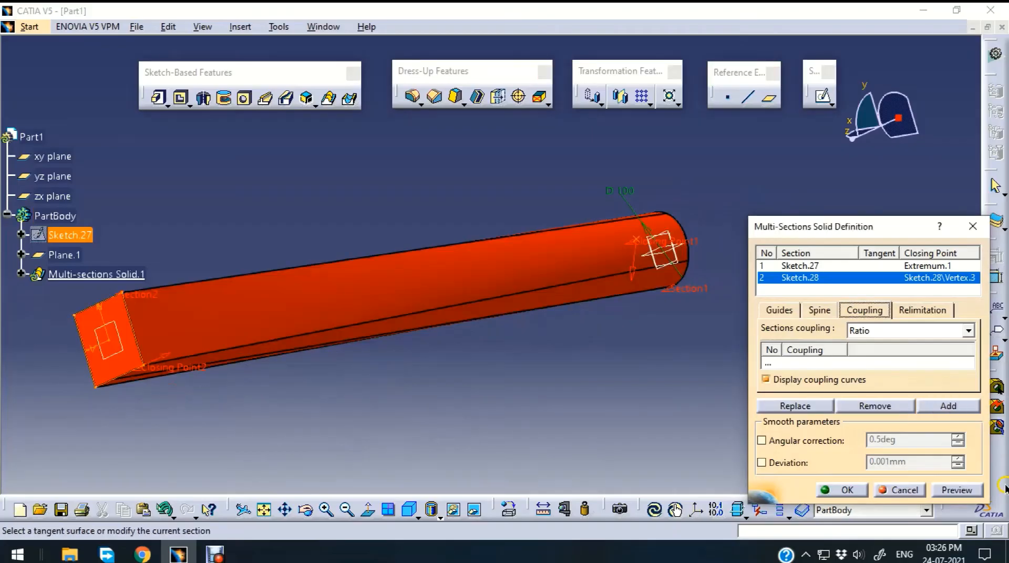
pyautogui.click(957, 490)
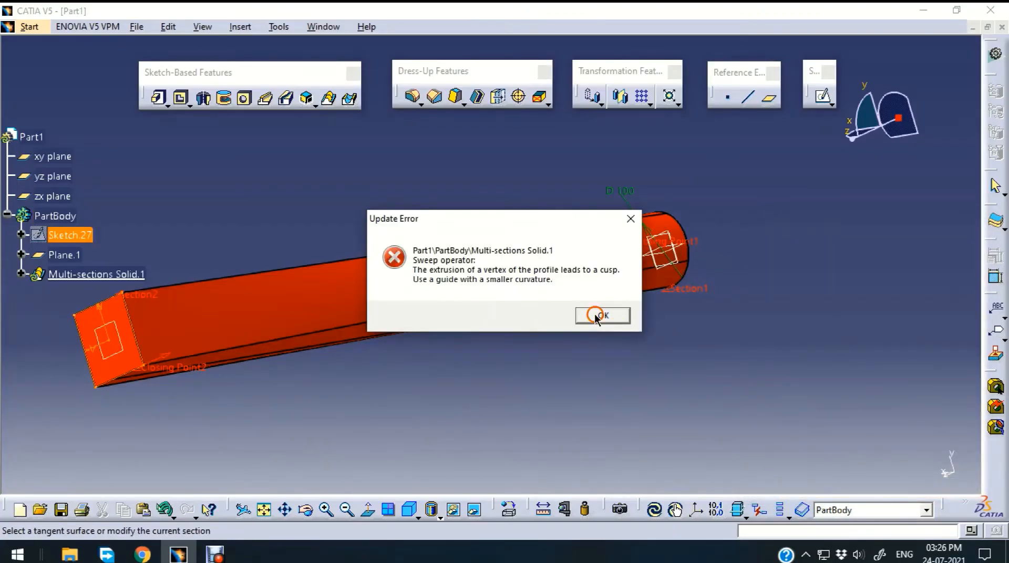
pyautogui.click(600, 316)
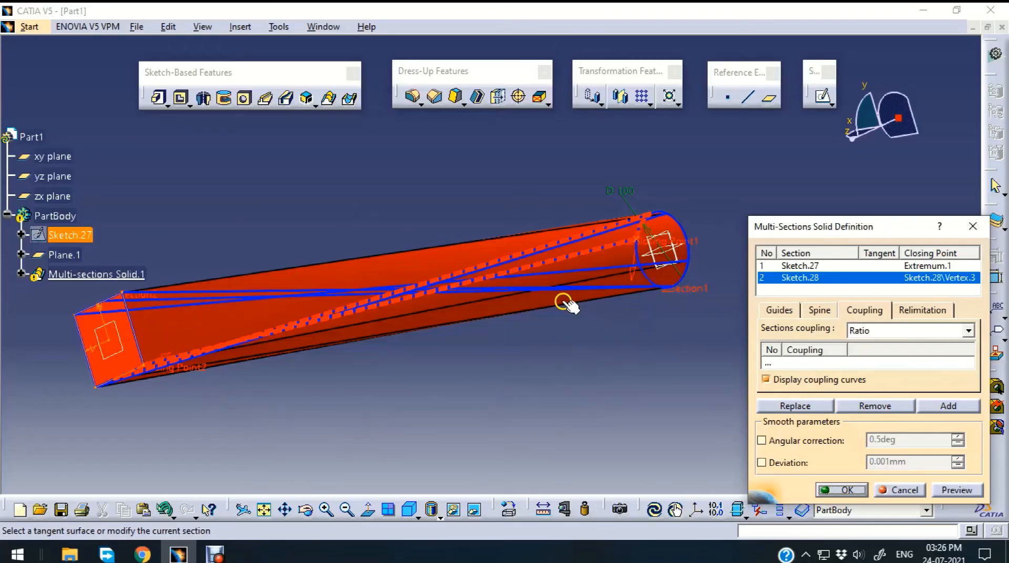
# Replace the square section's closing point with the upper-left corner of the square, preview, and confirm the multi-sections solid
pyautogui.rightClick(199, 368)
pyautogui.click(263, 454)
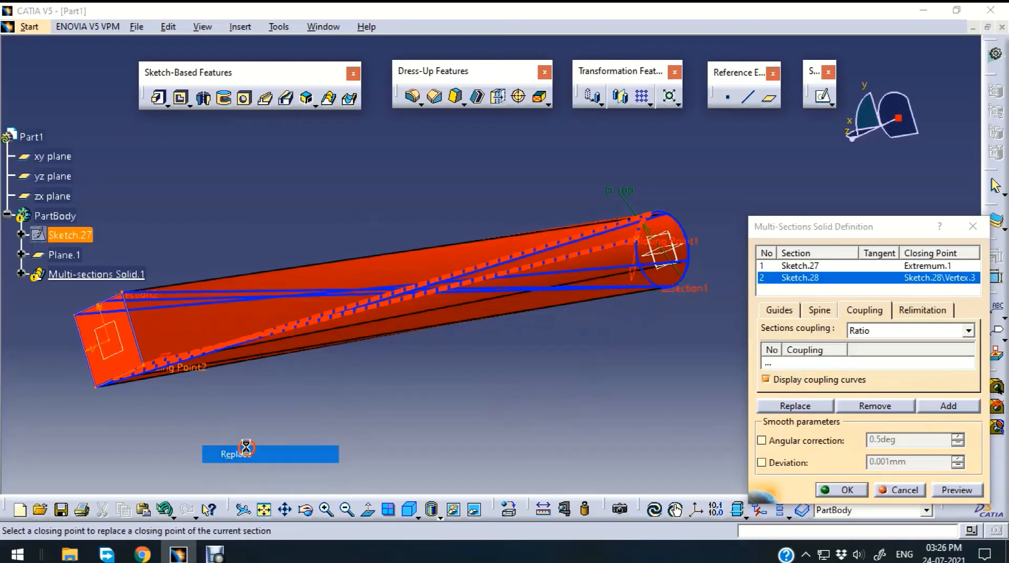
pyautogui.click(78, 317)
pyautogui.click(953, 492)
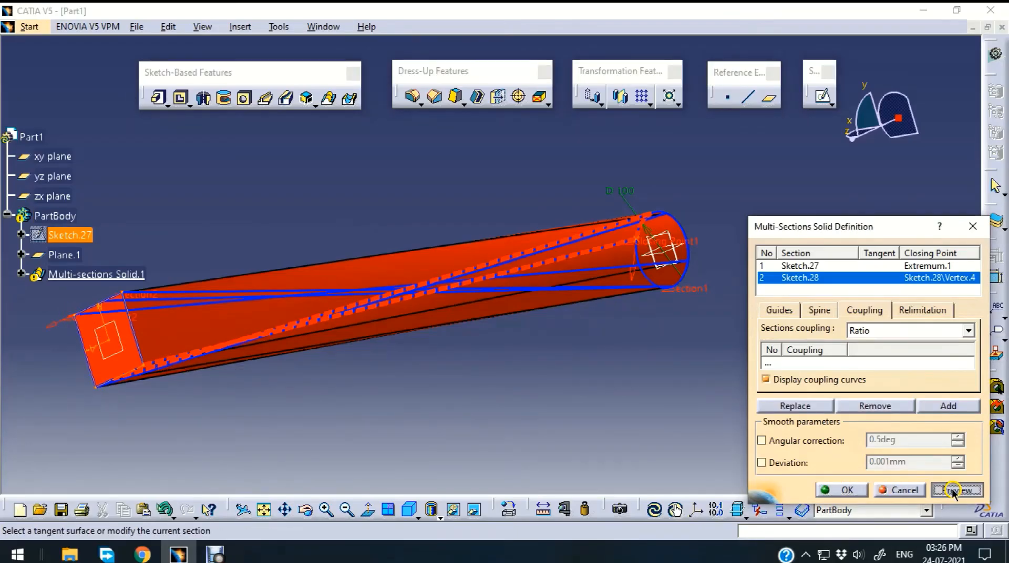
pyautogui.click(846, 492)
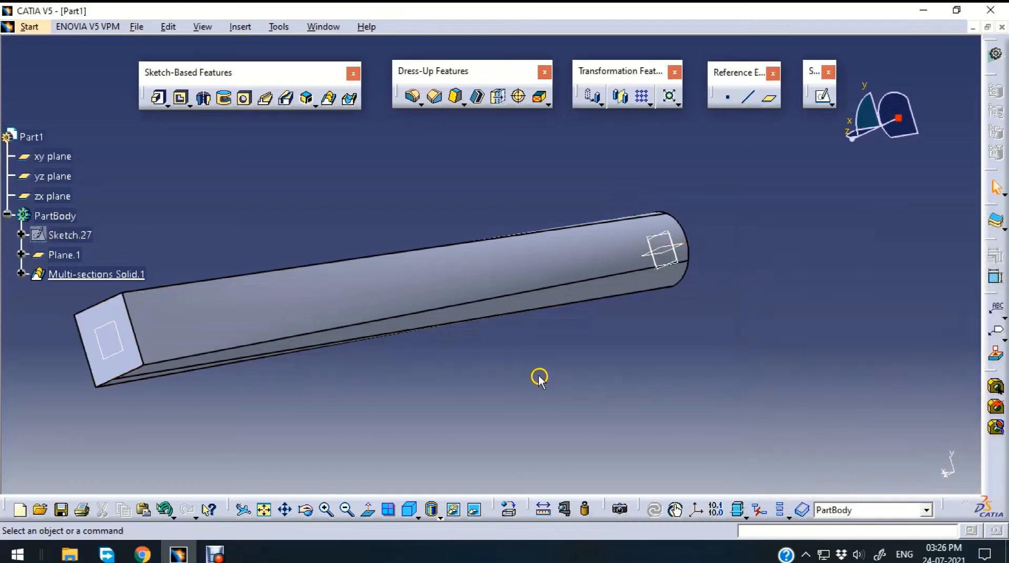
pyautogui.moveTo(540, 376); pyautogui.dragTo(696, 365, button='middle')
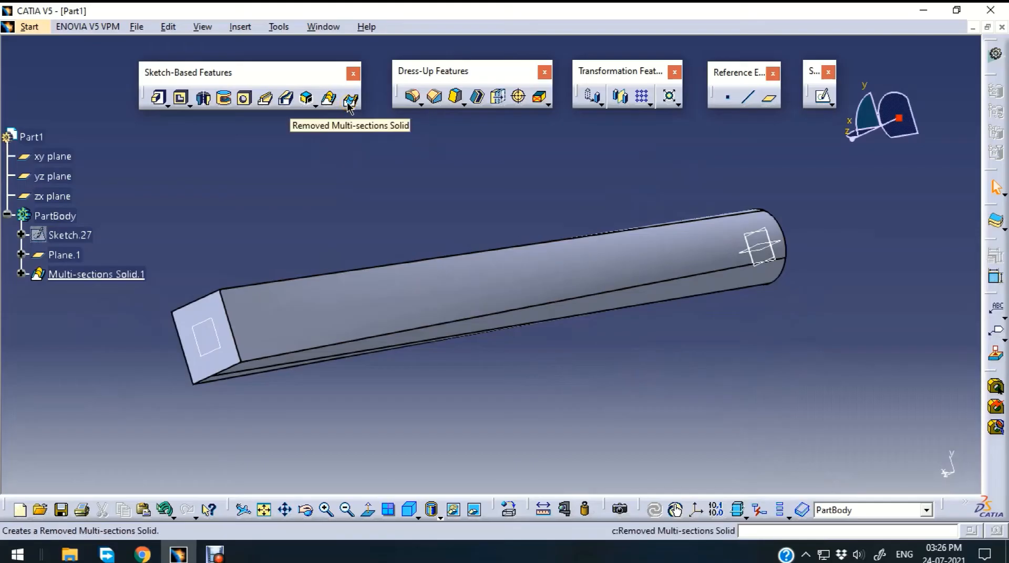
pyautogui.click(544, 201)
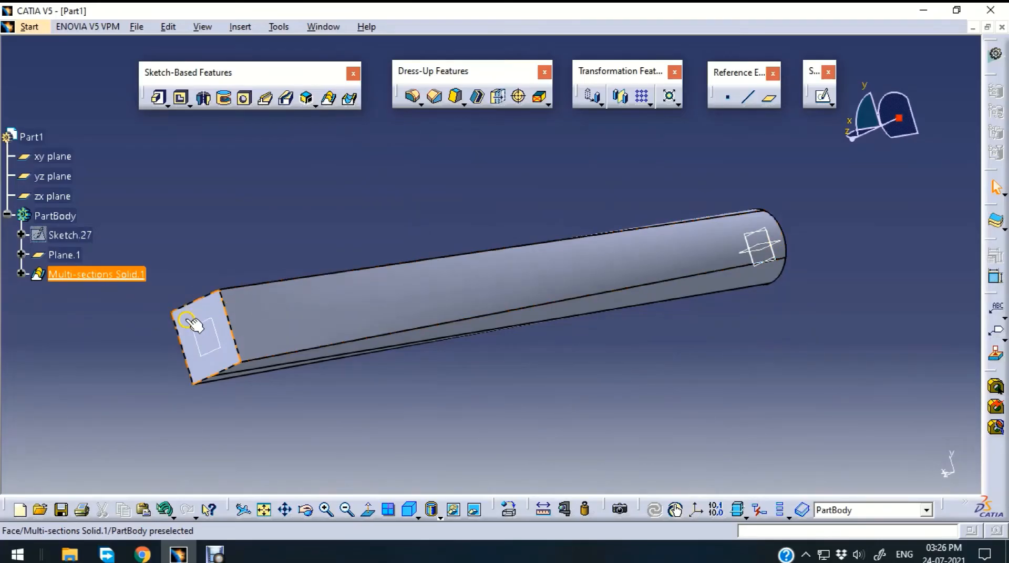
pyautogui.moveTo(254, 431); pyautogui.dragTo(420, 388, button='middle')
pyautogui.click(387, 335)
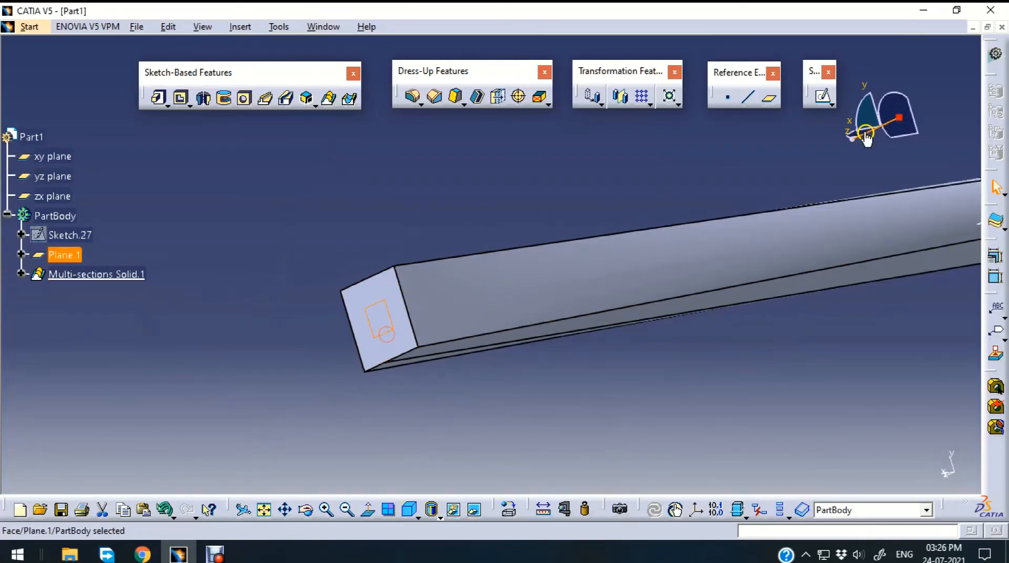
pyautogui.click(823, 96)
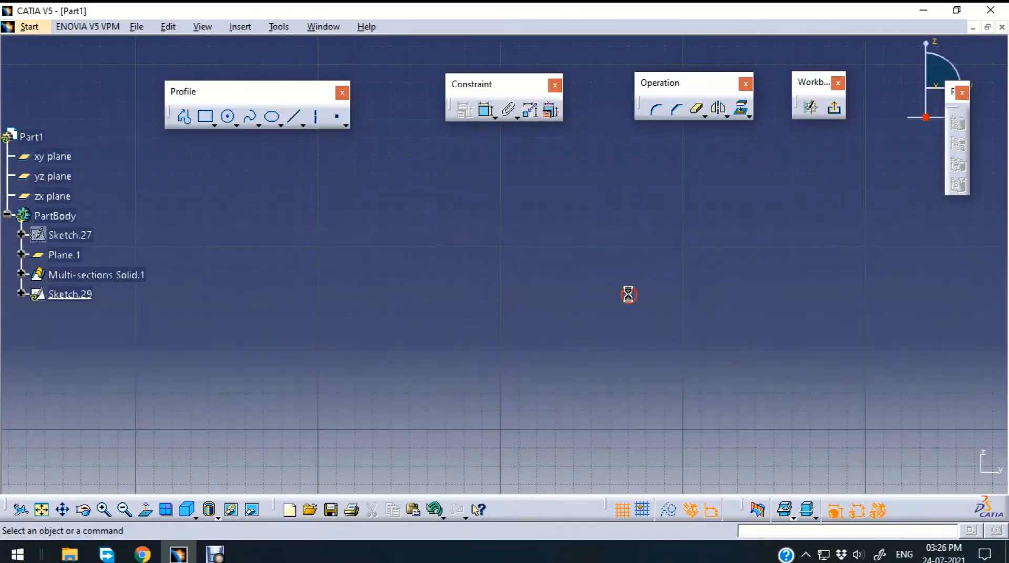
pyautogui.click(41, 513)
pyautogui.moveTo(484, 343)
pyautogui.mouseDown(button='middle')
pyautogui.moveTo(497, 292)
pyautogui.moveTo(486, 232)
pyautogui.mouseUp(button='middle')
pyautogui.moveTo(769, 371)
pyautogui.mouseDown(button='middle')
pyautogui.moveTo(734, 230)
pyautogui.moveTo(718, 210)
pyautogui.mouseUp(button='middle')
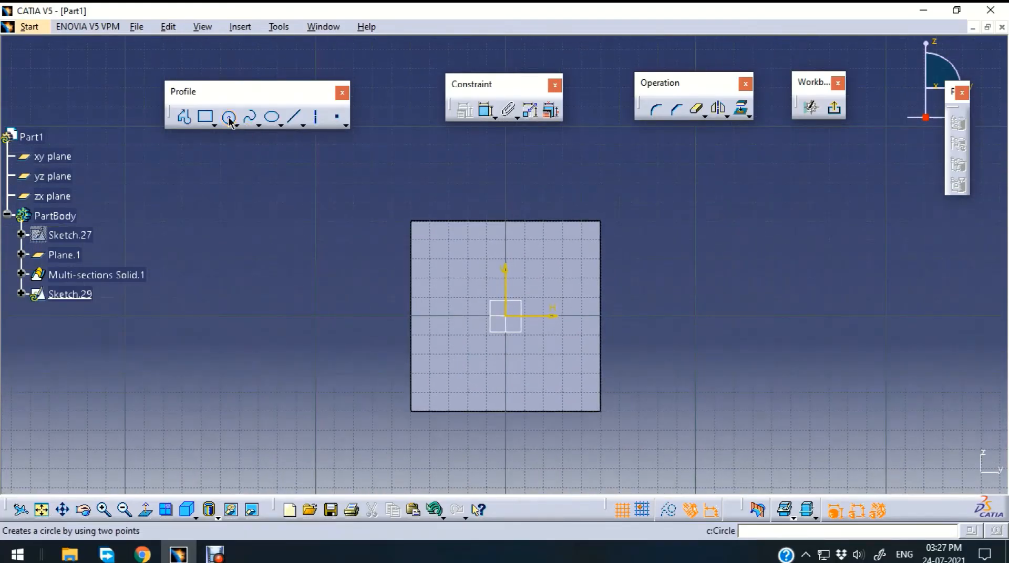
pyautogui.click(834, 108)
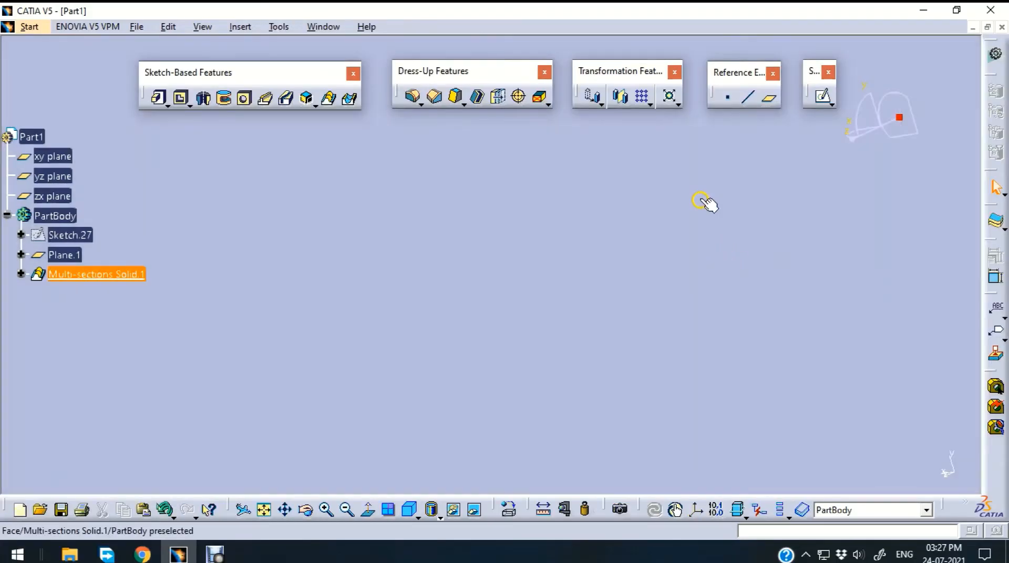
# Review the sections and closing points in the multi-sections solid's definition, and close it without changes
pyautogui.moveTo(702, 201); pyautogui.dragTo(714, 425, button='middle')
pyautogui.moveTo(484, 192); pyautogui.dragTo(541, 356, button='middle')
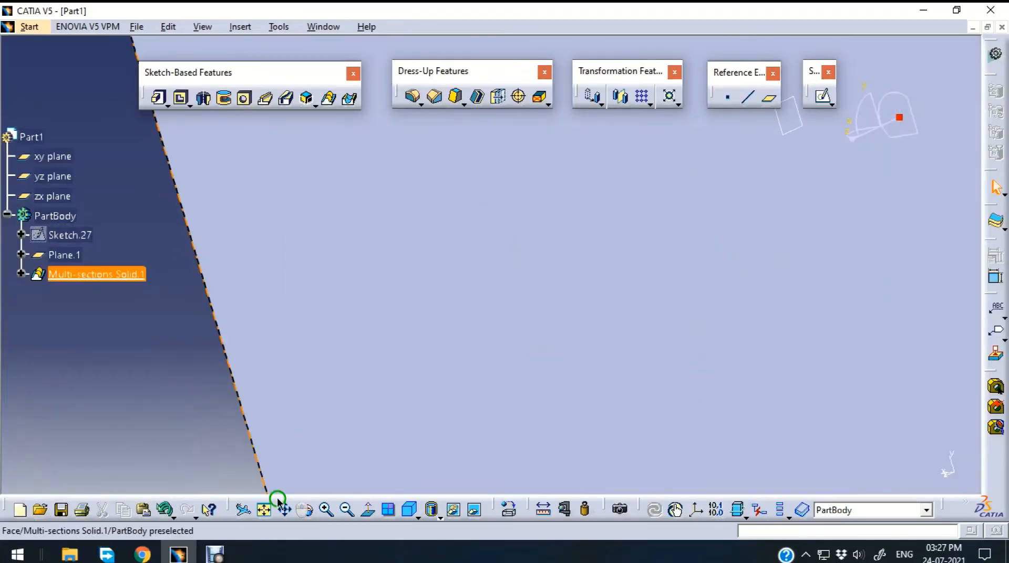
pyautogui.click(264, 510)
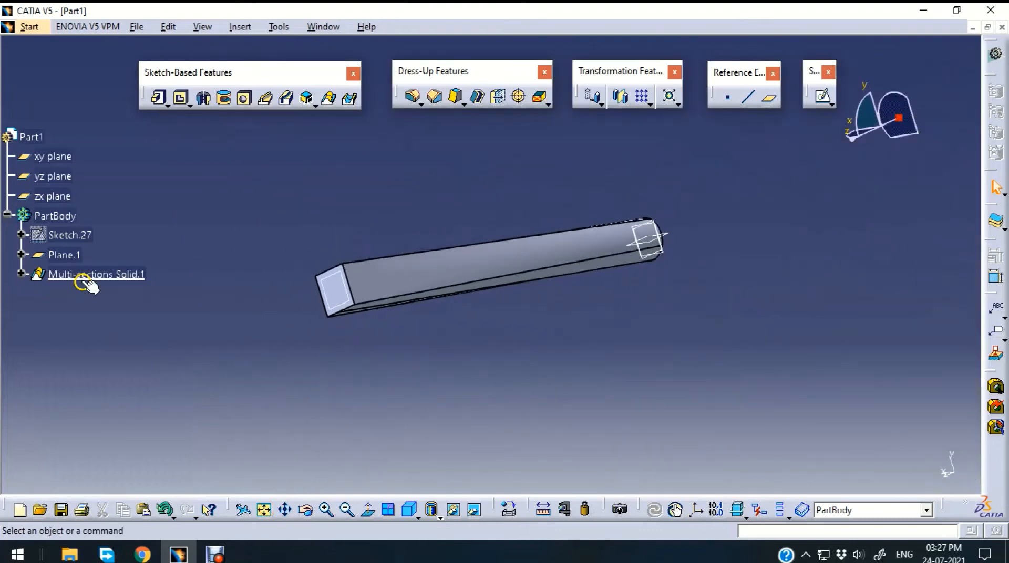
pyautogui.doubleClick(66, 274)
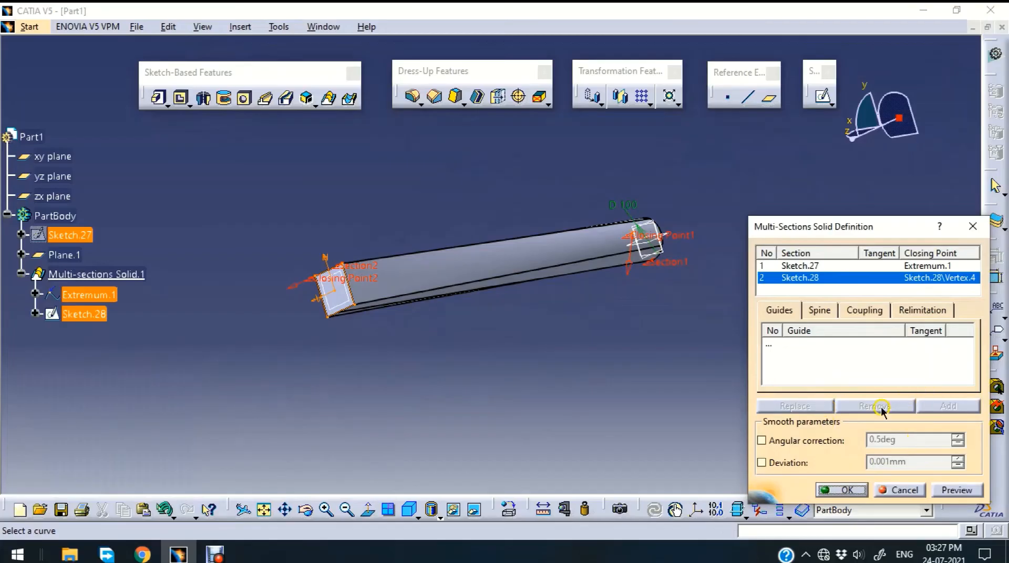
pyautogui.click(913, 491)
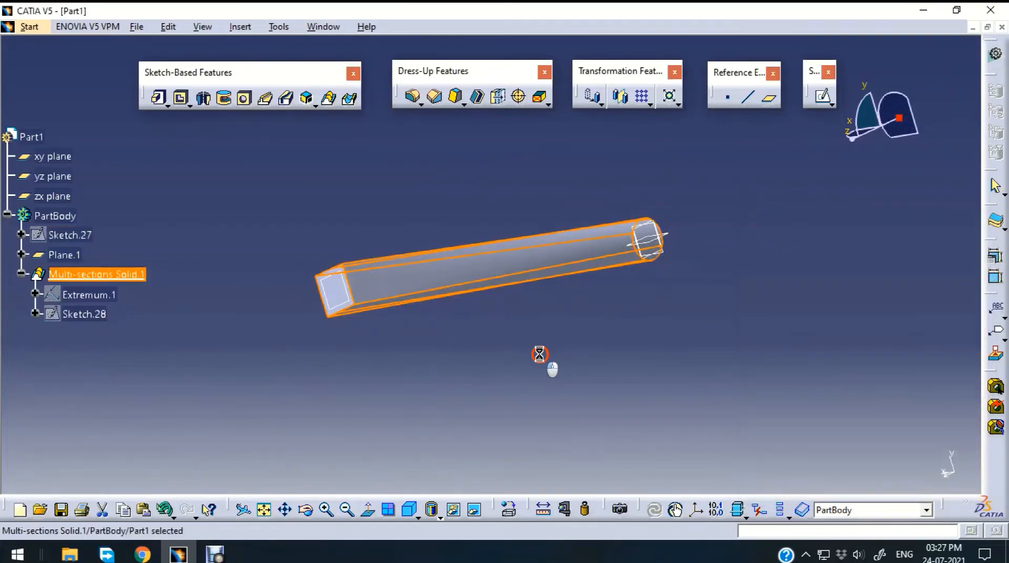
# Sketch a circle of about 35 mm radius centred on the origin on the solid's square end face, and exit the sketch
pyautogui.moveTo(541, 354); pyautogui.dragTo(547, 312, button='middle')
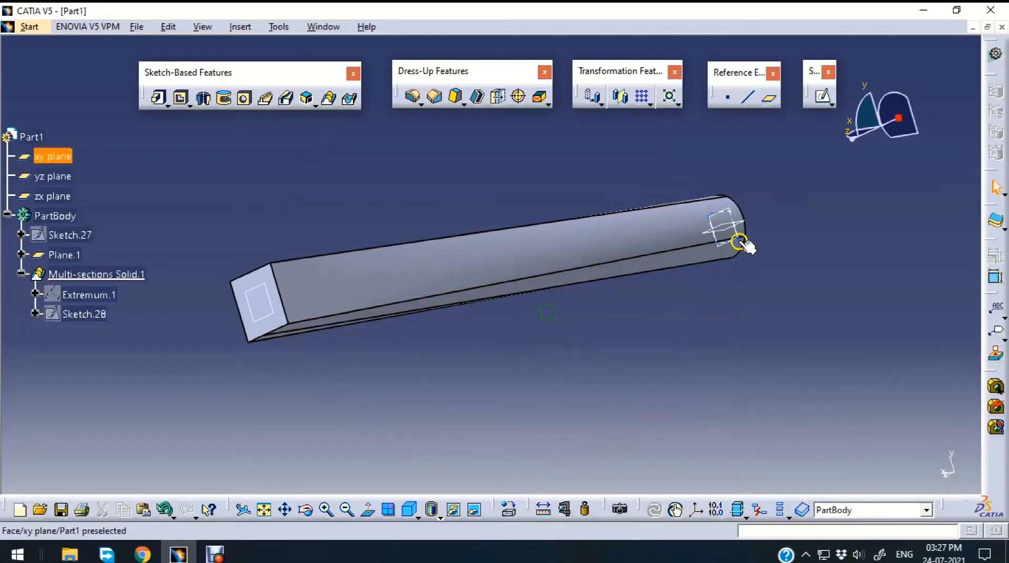
pyautogui.click(821, 97)
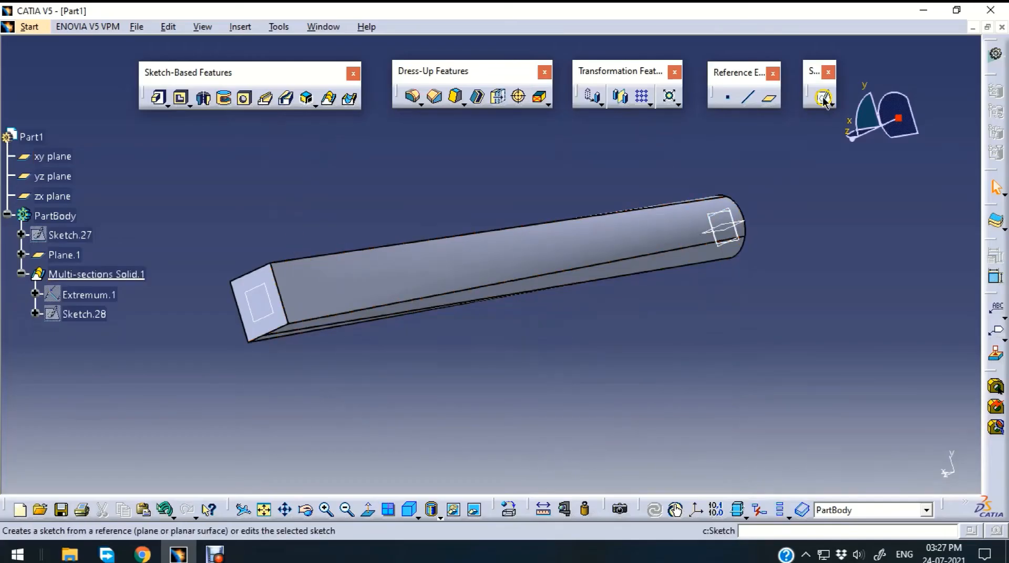
pyautogui.click(275, 320)
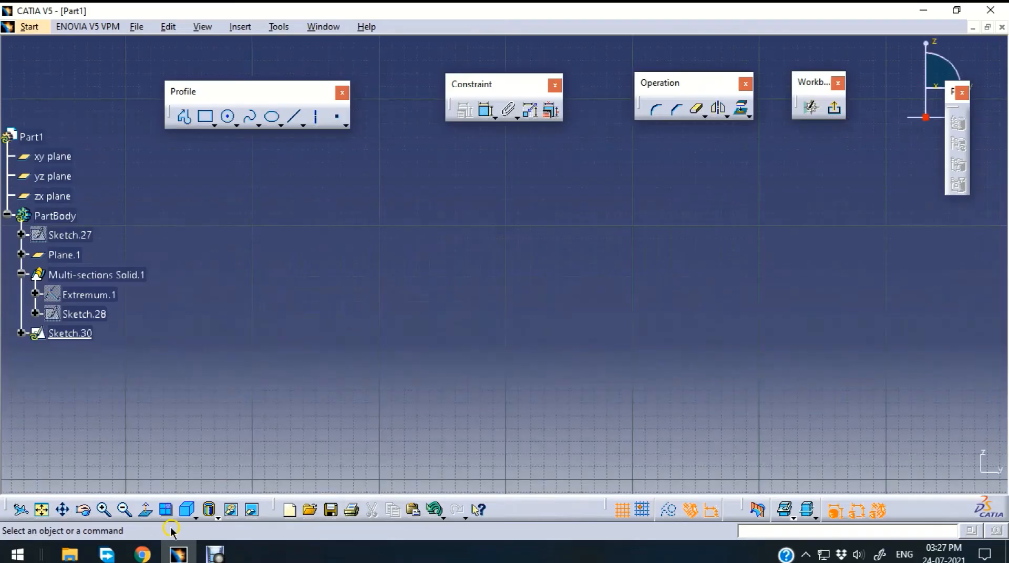
pyautogui.click(41, 509)
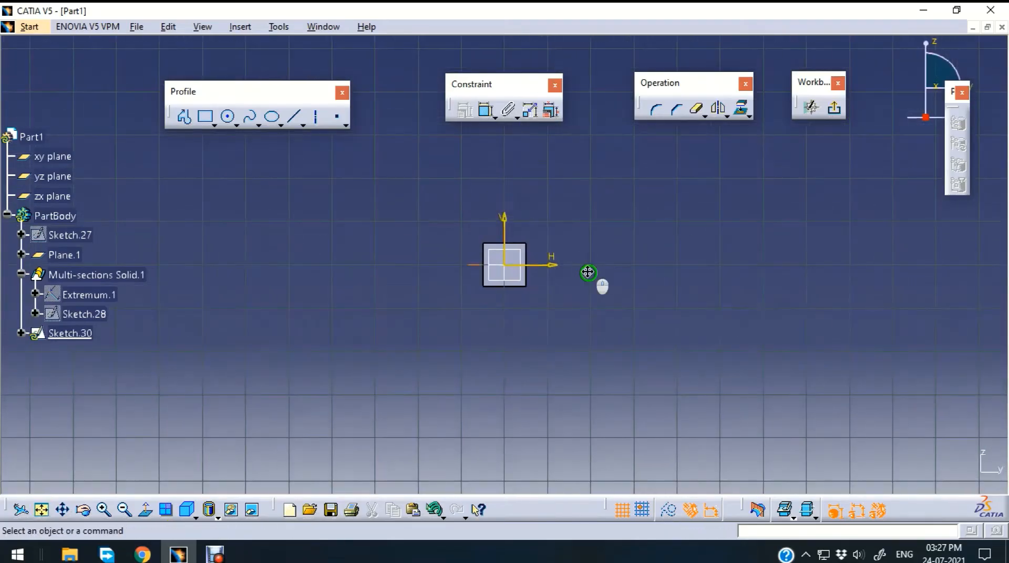
pyautogui.moveTo(588, 272)
pyautogui.mouseDown(button='middle')
pyautogui.moveTo(626, 241)
pyautogui.moveTo(797, 383)
pyautogui.moveTo(798, 295)
pyautogui.moveTo(765, 268)
pyautogui.mouseUp(button='middle')
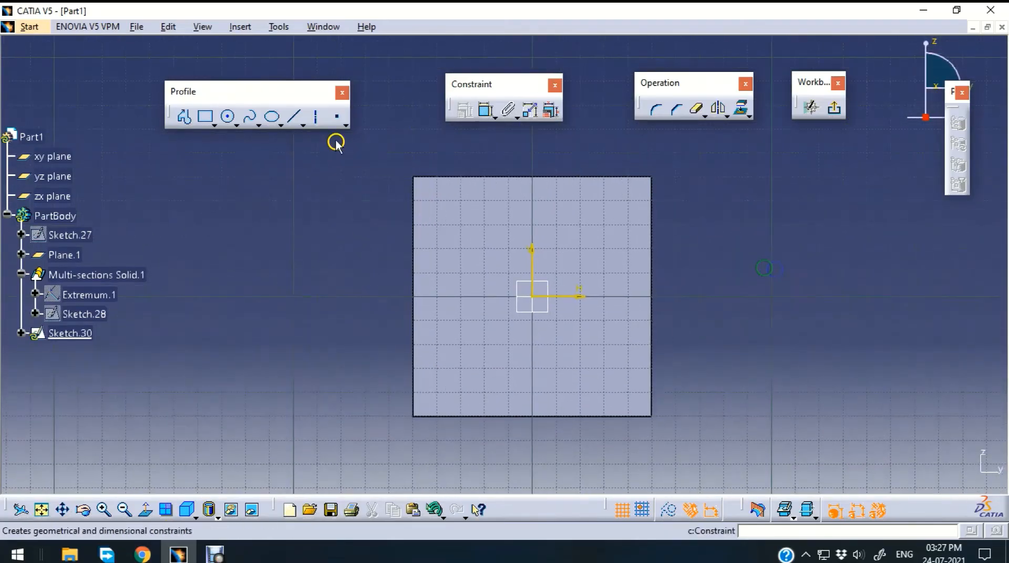
pyautogui.click(227, 116)
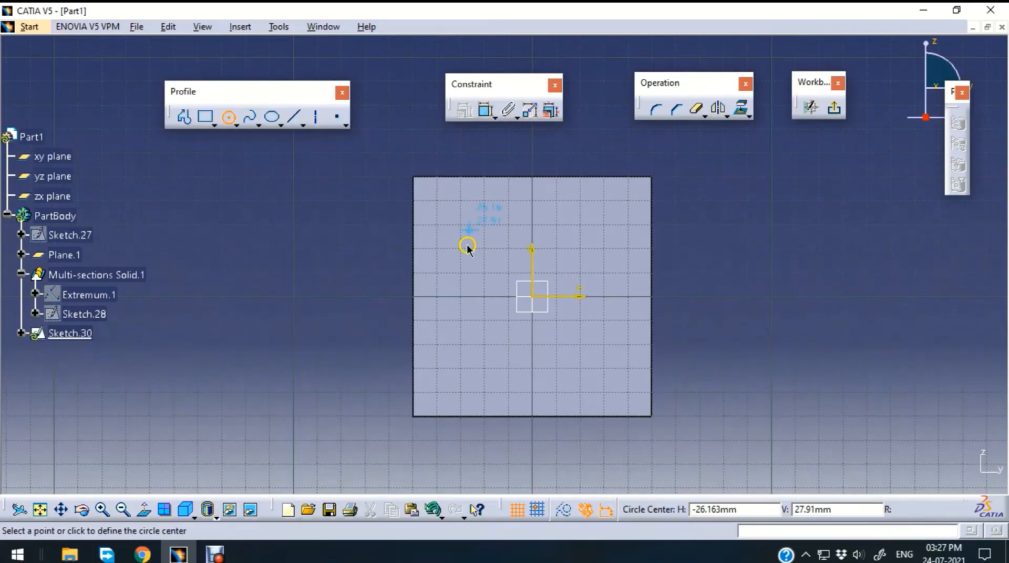
pyautogui.click(533, 298)
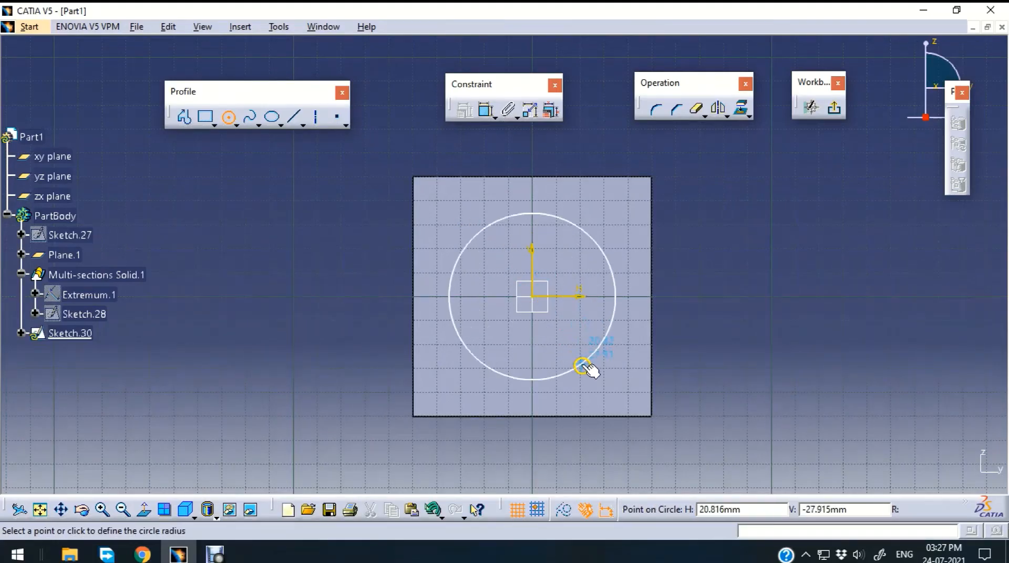
pyautogui.click(585, 360)
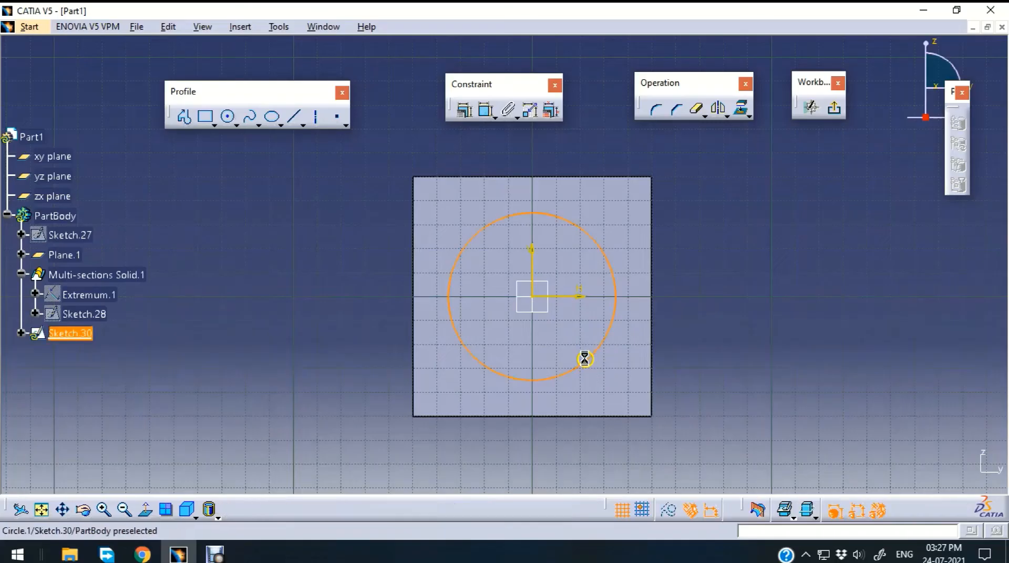
pyautogui.click(835, 107)
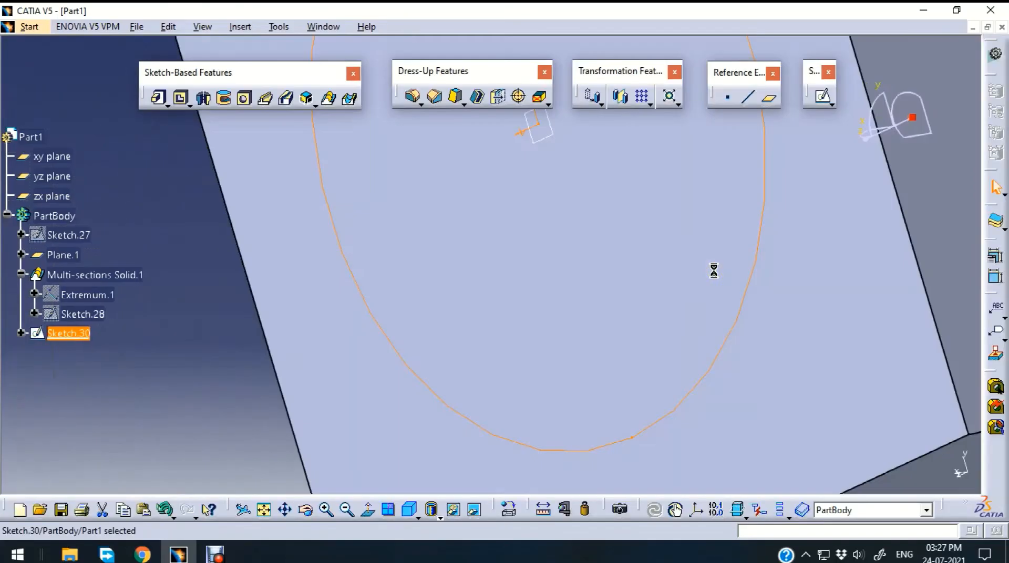
# Sketch a rectangle around the origin on the solid's circular end face, within the face's outline, and exit the sketch
pyautogui.moveTo(620, 215)
pyautogui.mouseDown(button='middle')
pyautogui.moveTo(601, 364)
pyautogui.moveTo(649, 243)
pyautogui.moveTo(317, 365)
pyautogui.moveTo(573, 295)
pyautogui.moveTo(185, 369)
pyautogui.moveTo(852, 231)
pyautogui.moveTo(762, 205)
pyautogui.moveTo(541, 264)
pyautogui.moveTo(354, 293)
pyautogui.moveTo(589, 191)
pyautogui.moveTo(663, 363)
pyautogui.moveTo(572, 377)
pyautogui.moveTo(719, 374)
pyautogui.moveTo(730, 308)
pyautogui.mouseUp(button='middle')
pyautogui.click(730, 308)
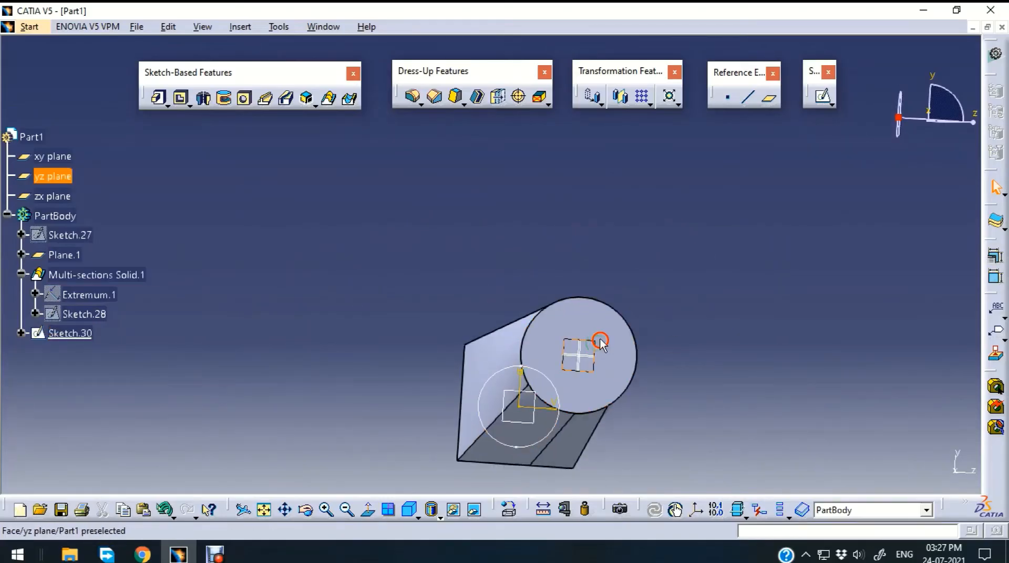
pyautogui.click(823, 96)
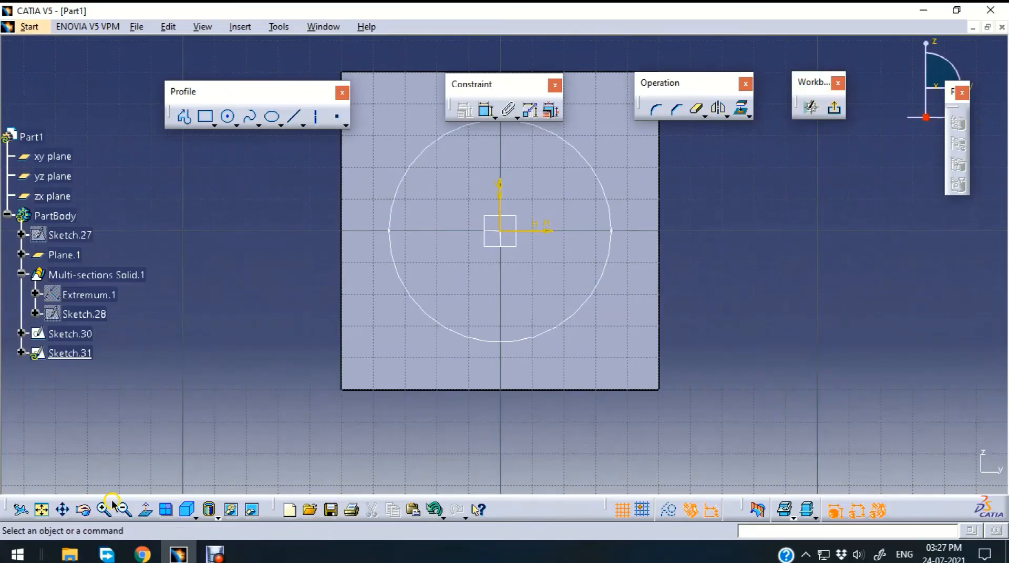
pyautogui.click(146, 514)
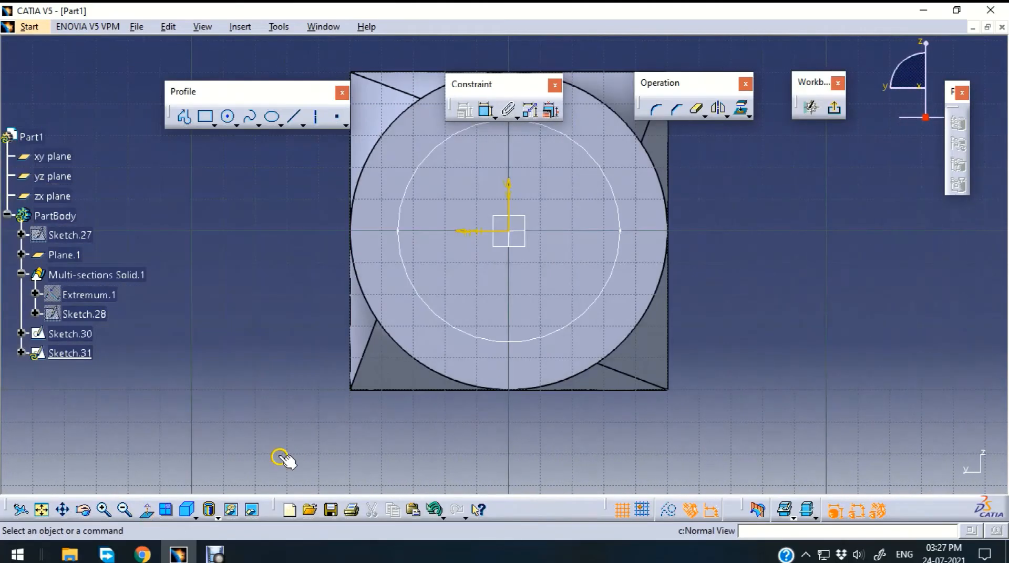
pyautogui.moveTo(789, 194); pyautogui.dragTo(773, 273, button='middle')
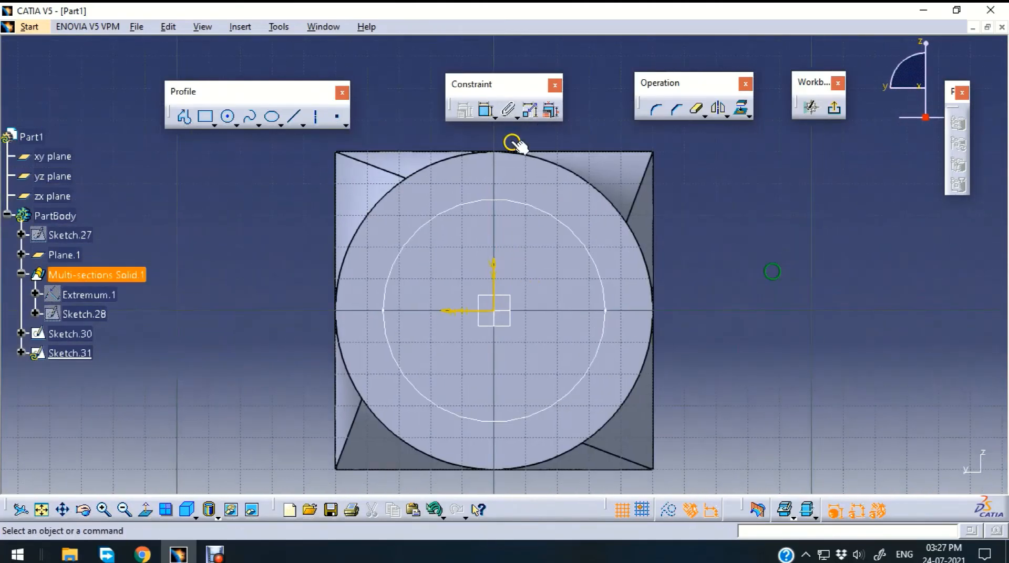
pyautogui.click(485, 110)
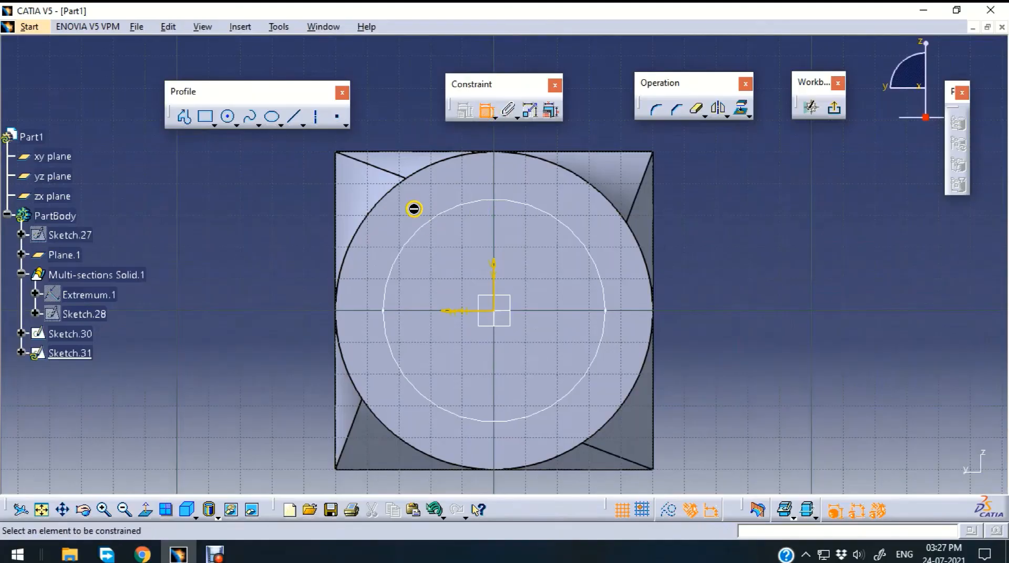
pyautogui.click(488, 112)
pyautogui.click(206, 118)
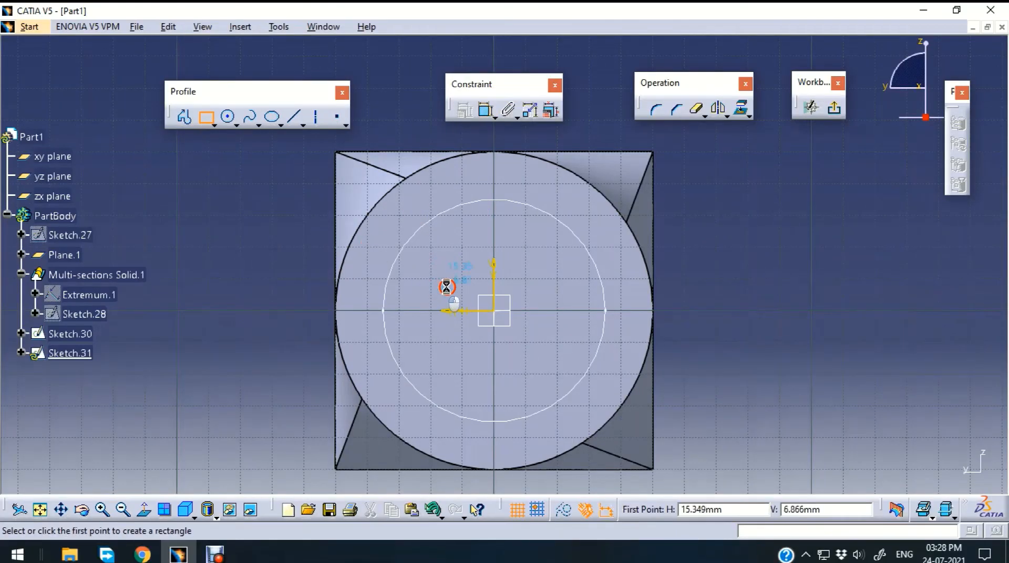
pyautogui.click(412, 226)
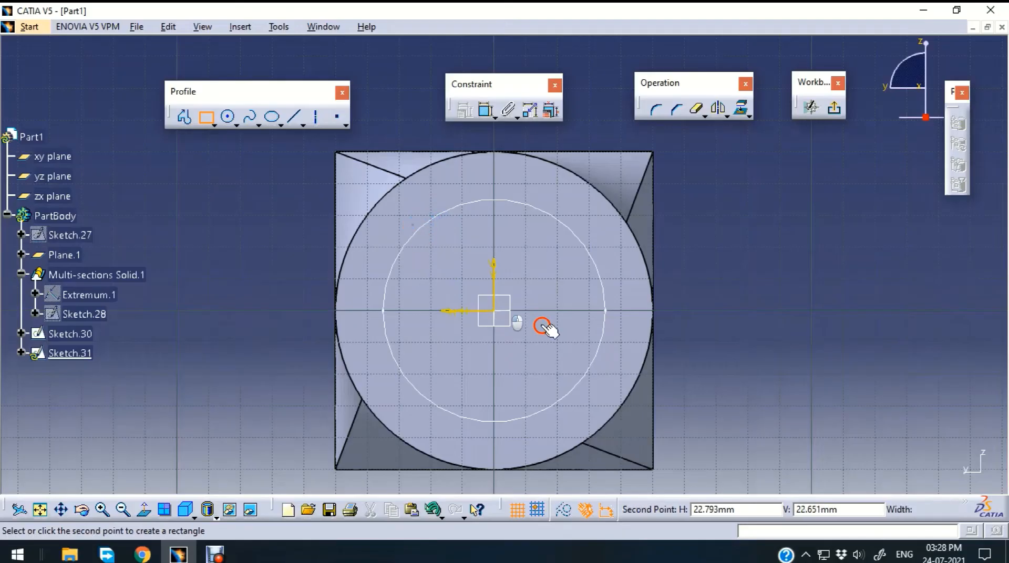
pyautogui.click(582, 402)
pyautogui.click(834, 108)
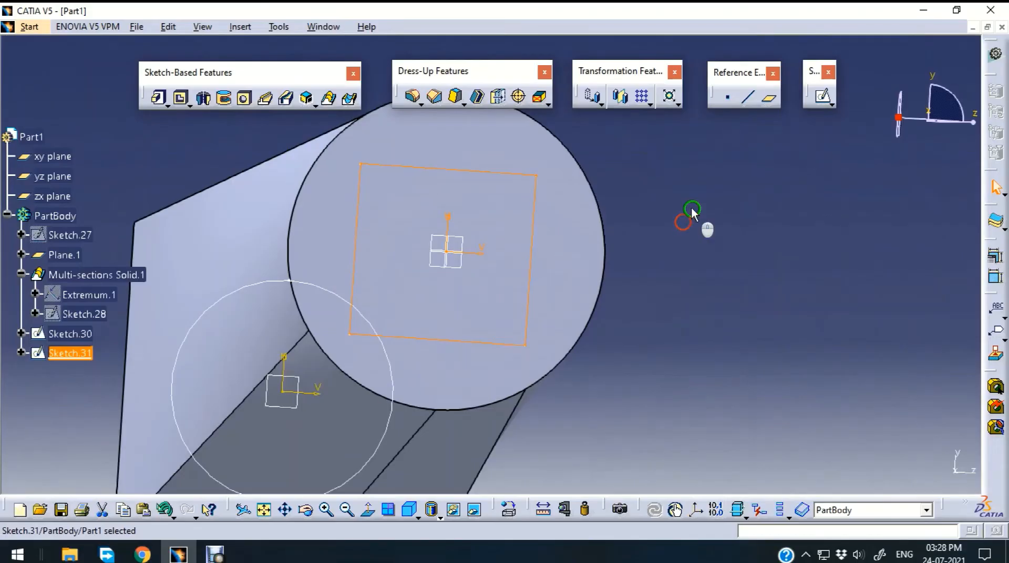
# Start a removed multi-sections solid using the circle on the square end and the rectangle on the circular end as sections, and preview it
pyautogui.moveTo(685, 268)
pyautogui.mouseDown(button='middle')
pyautogui.moveTo(325, 153)
pyautogui.moveTo(462, 194)
pyautogui.moveTo(523, 128)
pyautogui.moveTo(549, 263)
pyautogui.mouseUp(button='middle')
pyautogui.moveTo(507, 171); pyautogui.dragTo(666, 292, button='middle')
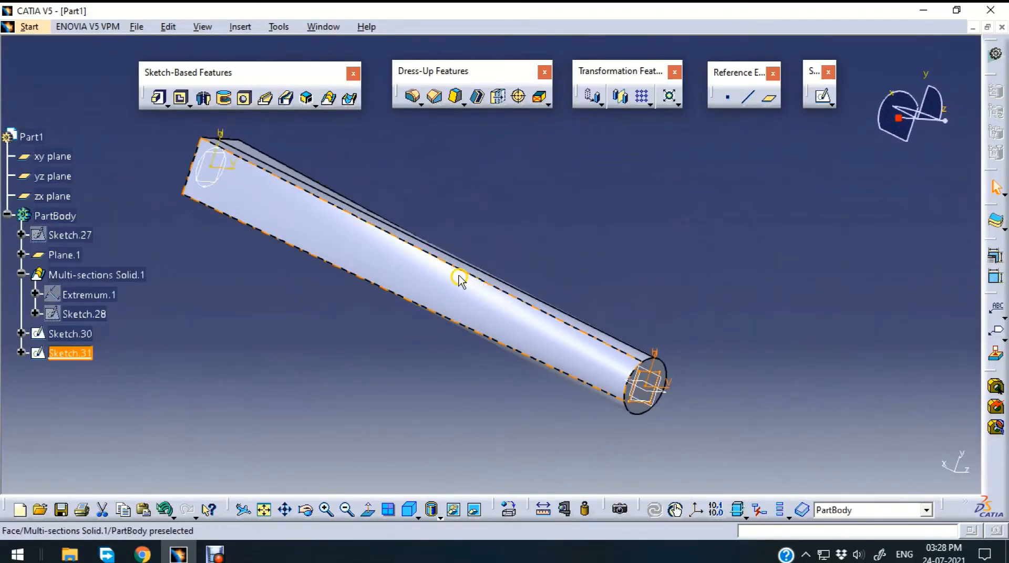
pyautogui.click(370, 121)
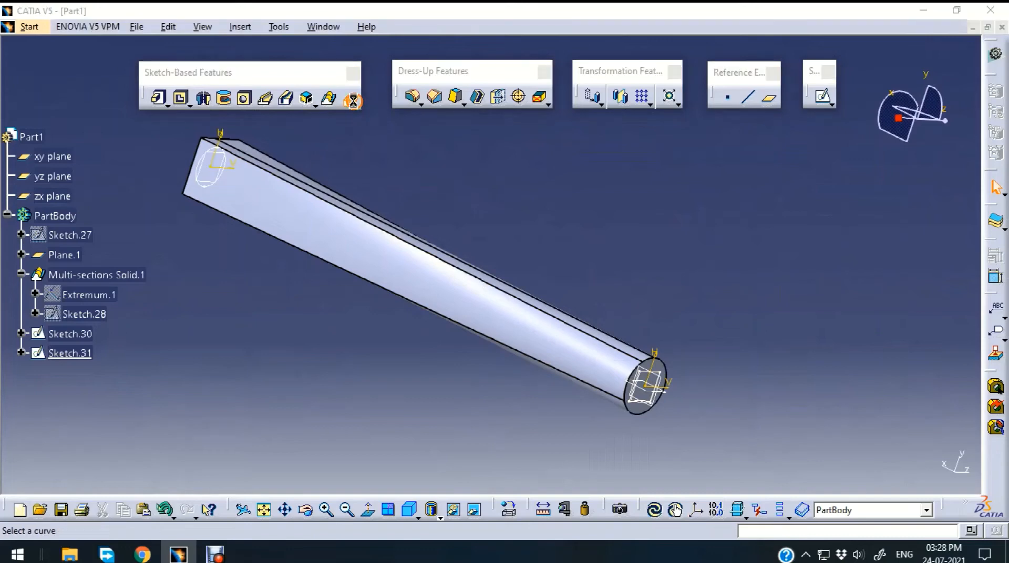
pyautogui.click(352, 100)
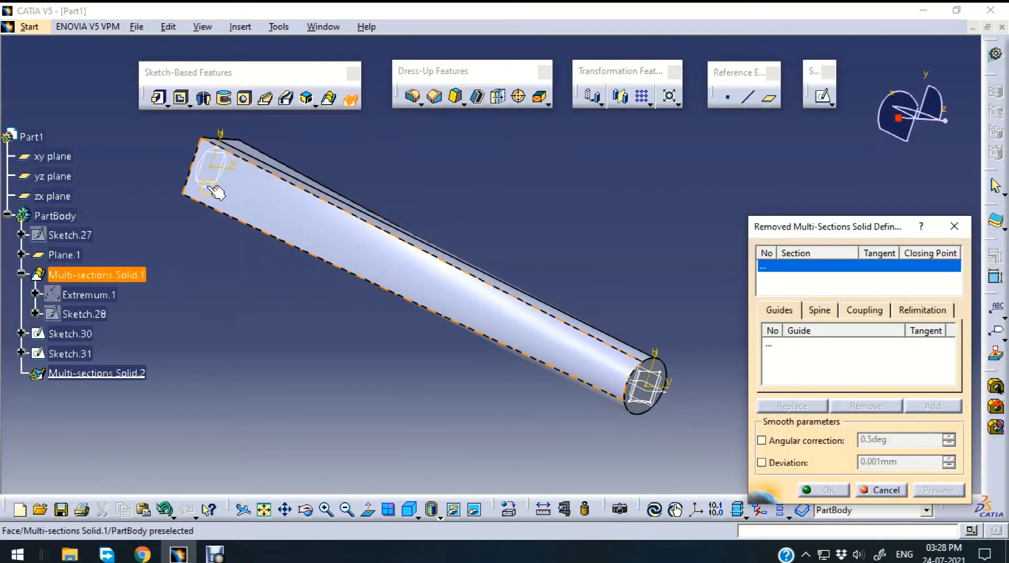
pyautogui.click(217, 179)
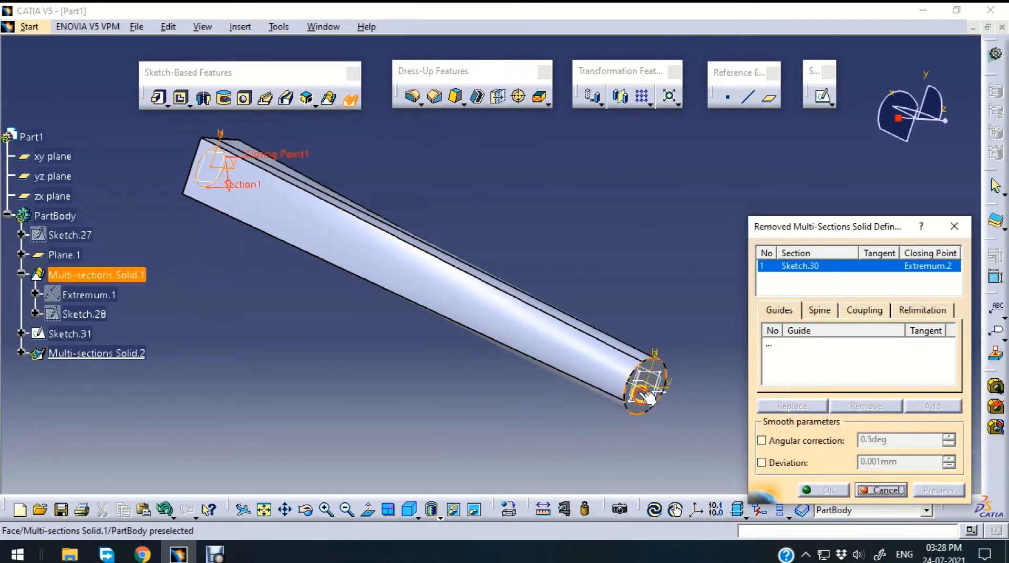
pyautogui.moveTo(627, 421)
pyautogui.mouseDown(button='middle')
pyautogui.moveTo(613, 356)
pyautogui.moveTo(626, 423)
pyautogui.mouseUp(button='middle')
pyautogui.click(527, 298)
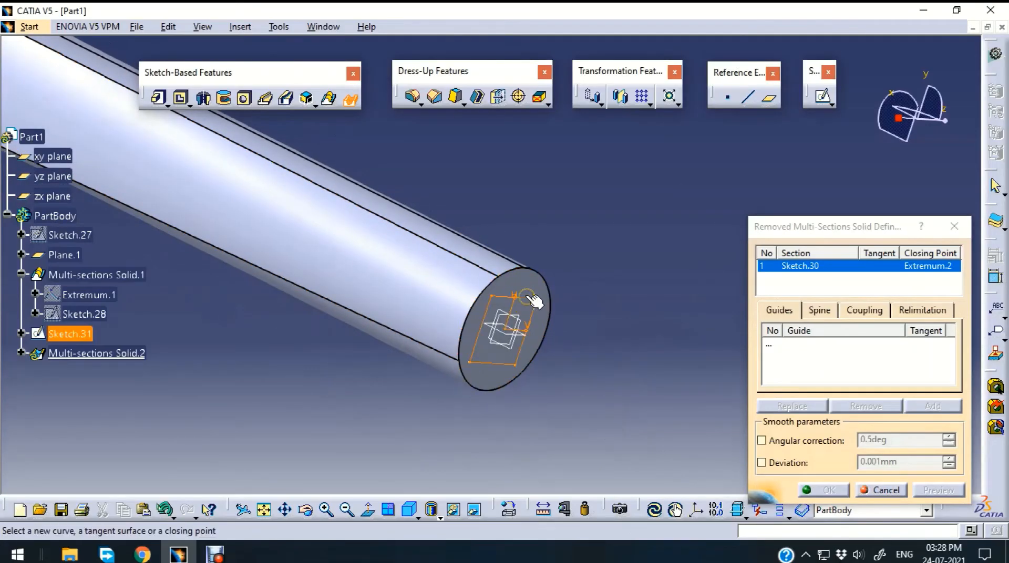
pyautogui.click(938, 490)
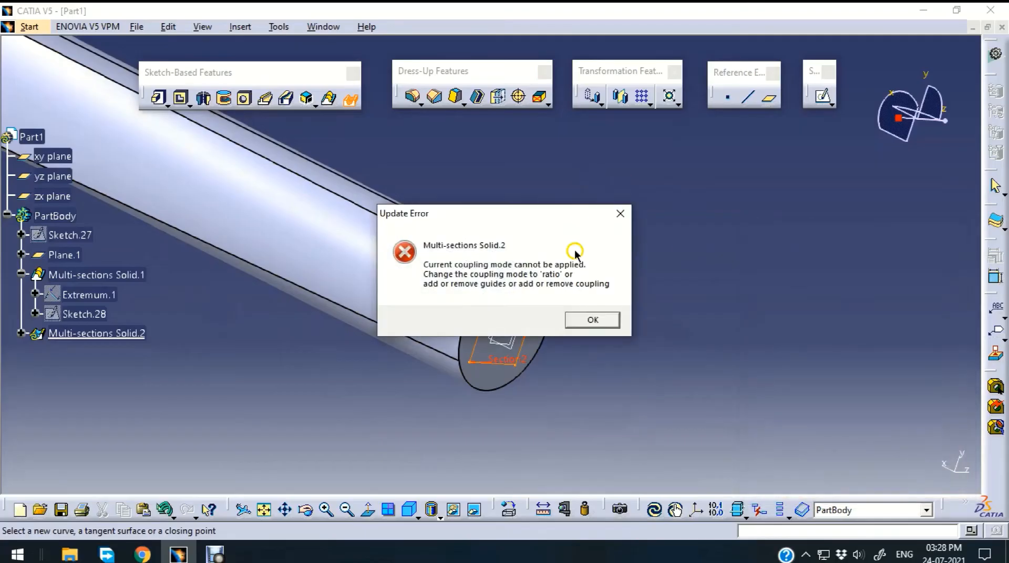
pyautogui.click(594, 322)
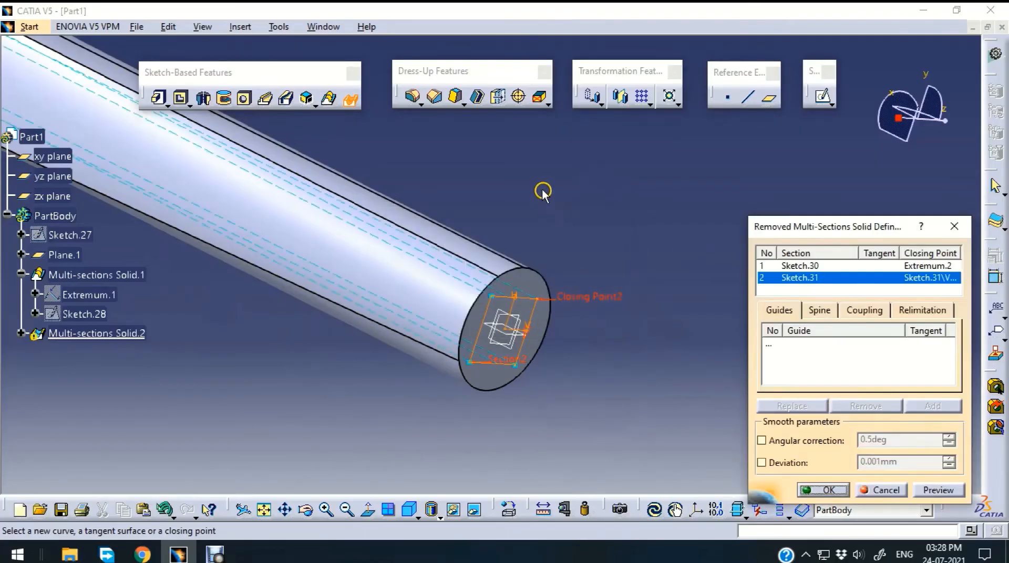
# Set the removed multi-sections solid's sections coupling to Ratio and preview the cut
pyautogui.moveTo(545, 195); pyautogui.dragTo(601, 254, button='middle')
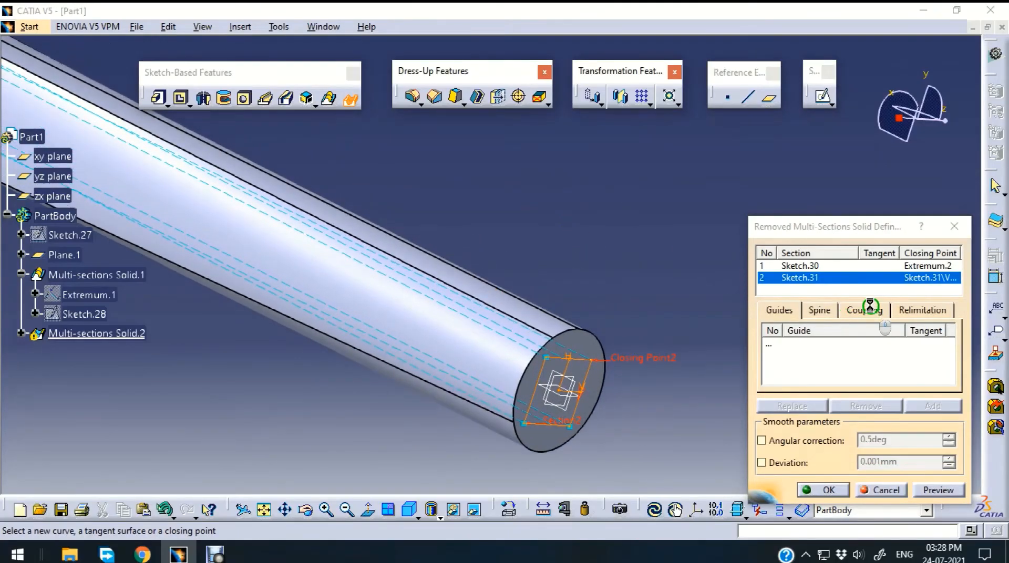
pyautogui.click(865, 310)
pyautogui.click(899, 331)
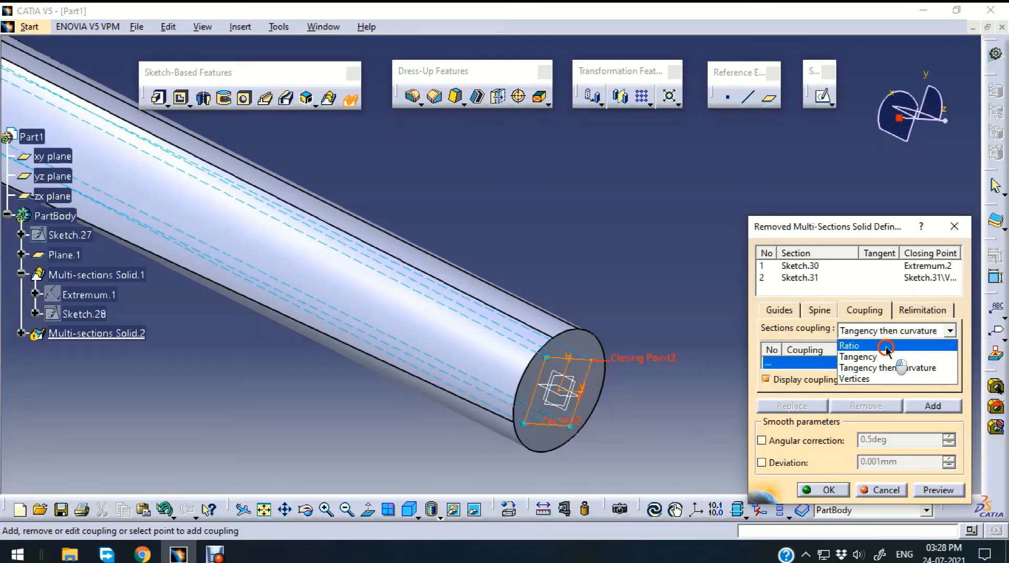
pyautogui.click(886, 343)
pyautogui.click(938, 491)
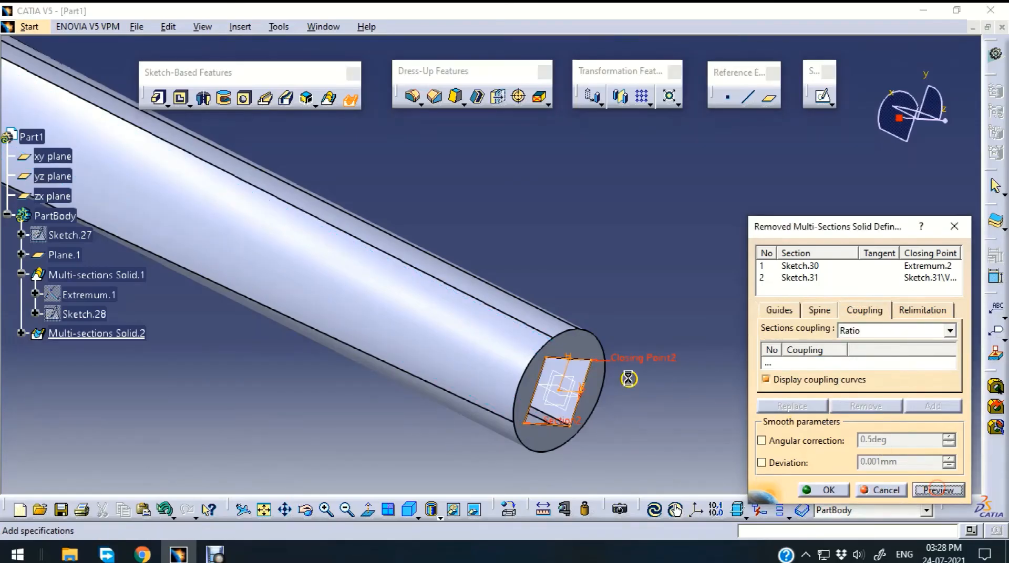
# Examine the previewed cut through the solid from its rectangular opening to its circular opening
pyautogui.moveTo(655, 421); pyautogui.dragTo(641, 393, button='middle')
pyautogui.moveTo(676, 444); pyautogui.dragTo(611, 354, button='middle')
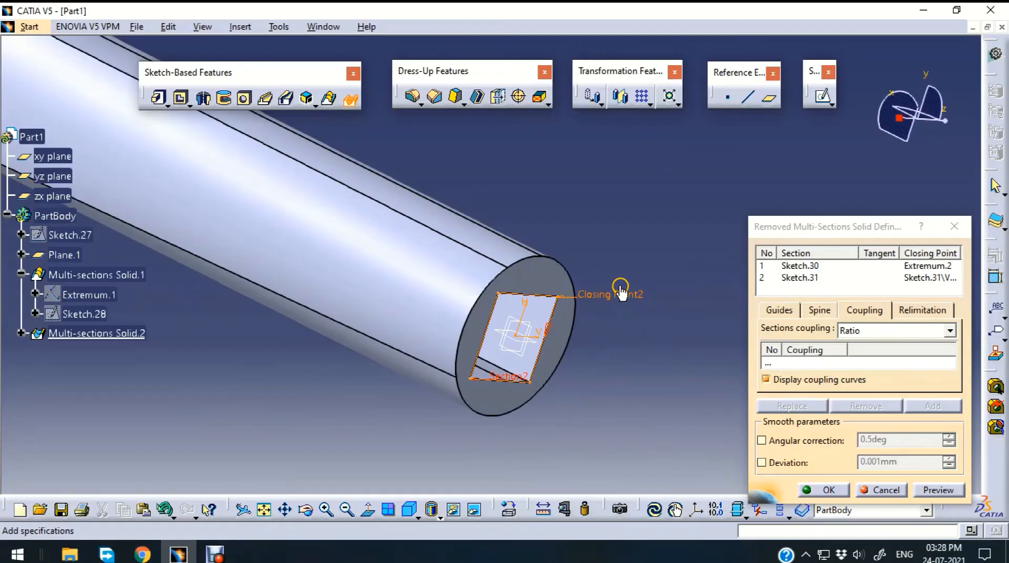
pyautogui.moveTo(526, 189); pyautogui.dragTo(625, 290, button='middle')
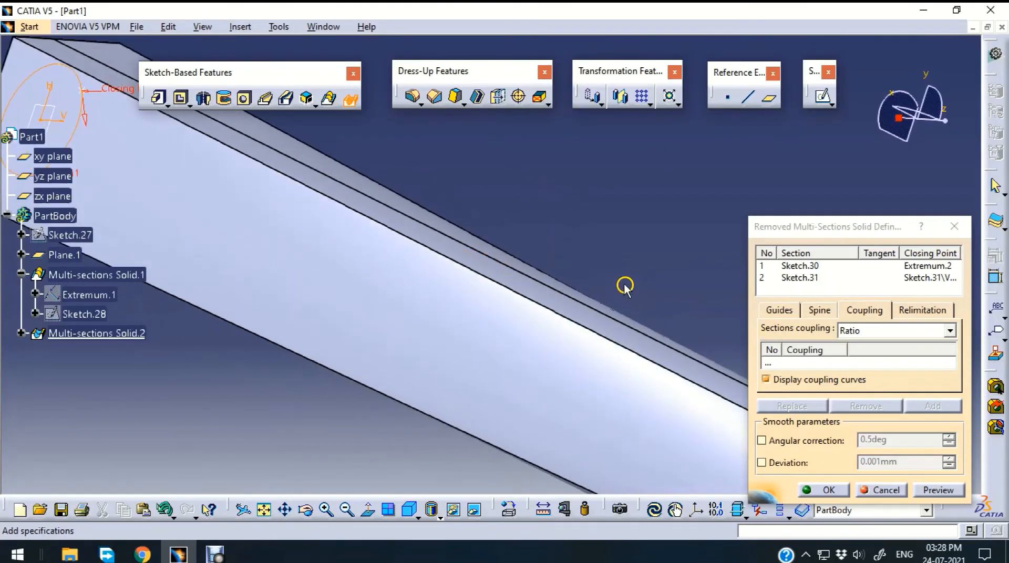
pyautogui.moveTo(472, 179); pyautogui.dragTo(656, 325, button='middle')
pyautogui.moveTo(618, 286); pyautogui.dragTo(583, 238, button='middle')
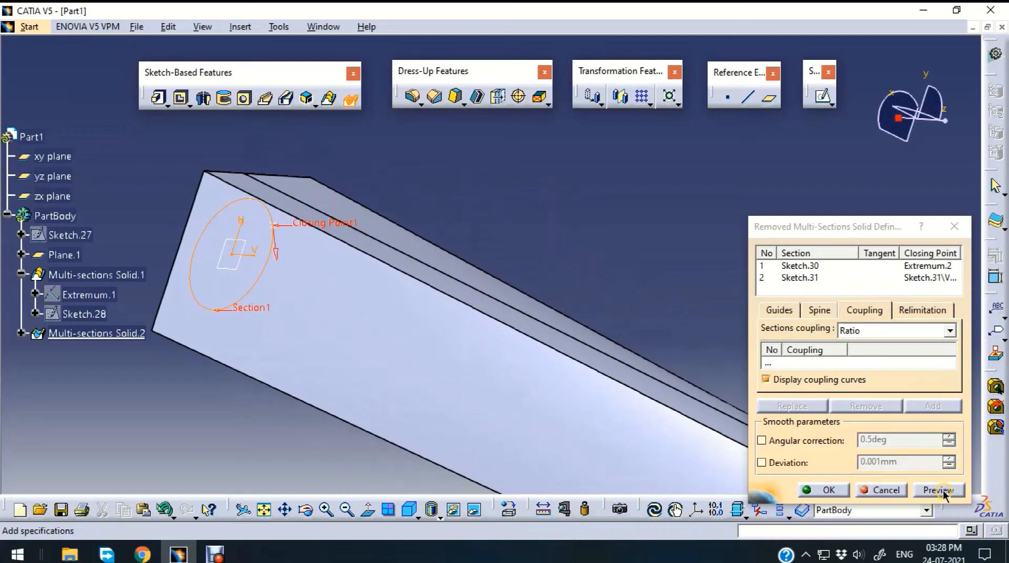
pyautogui.moveTo(181, 154); pyautogui.dragTo(379, 427, button='middle')
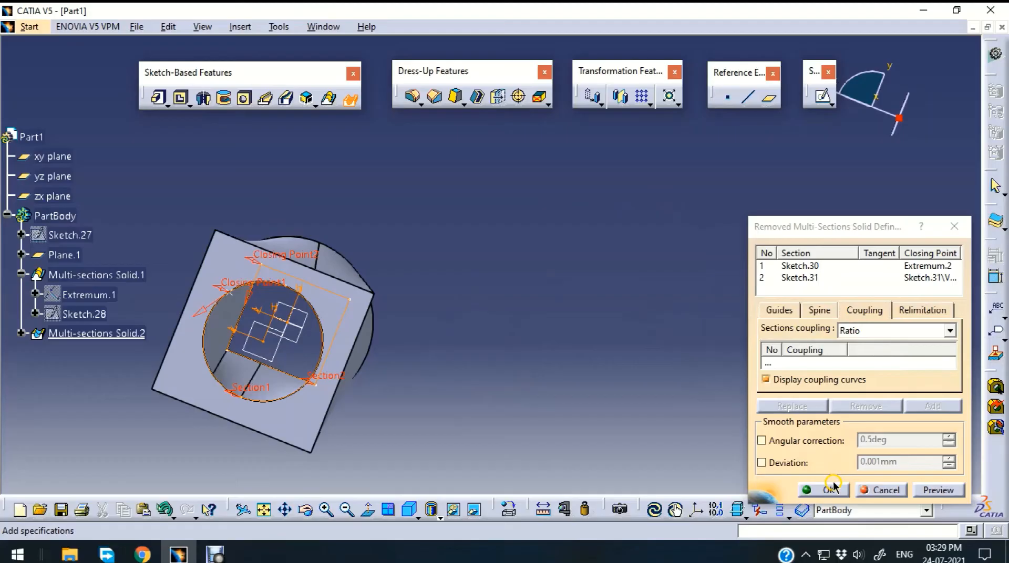
pyautogui.moveTo(462, 394); pyautogui.dragTo(443, 414, button='middle')
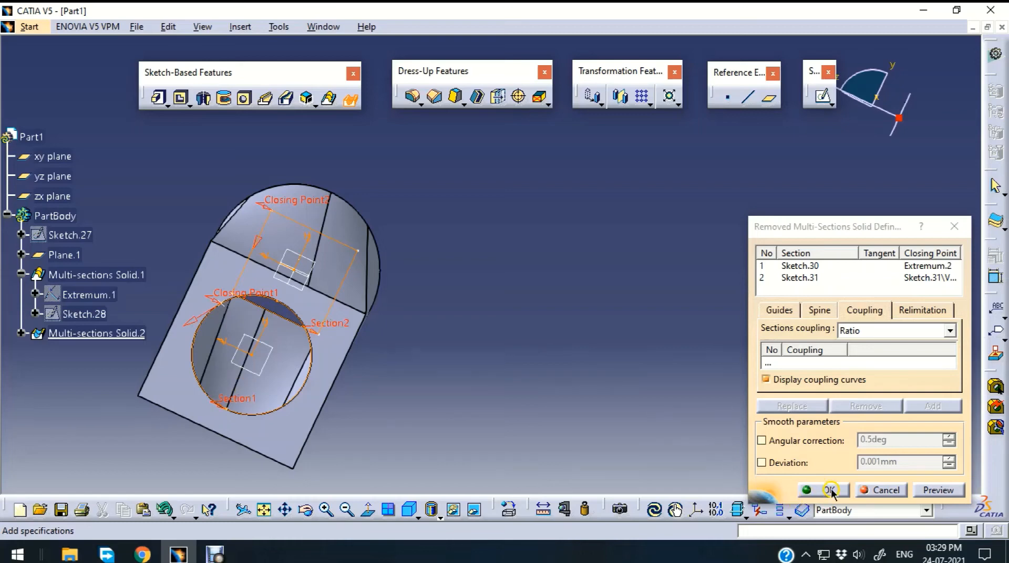
pyautogui.moveTo(523, 286); pyautogui.dragTo(374, 367, button='middle')
pyautogui.click(766, 225)
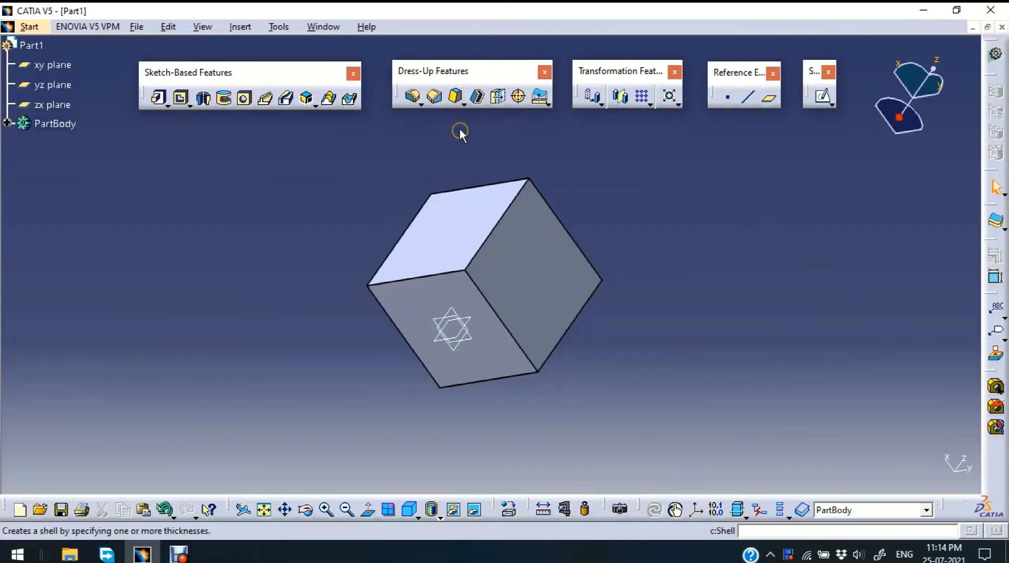
pyautogui.click(474, 80)
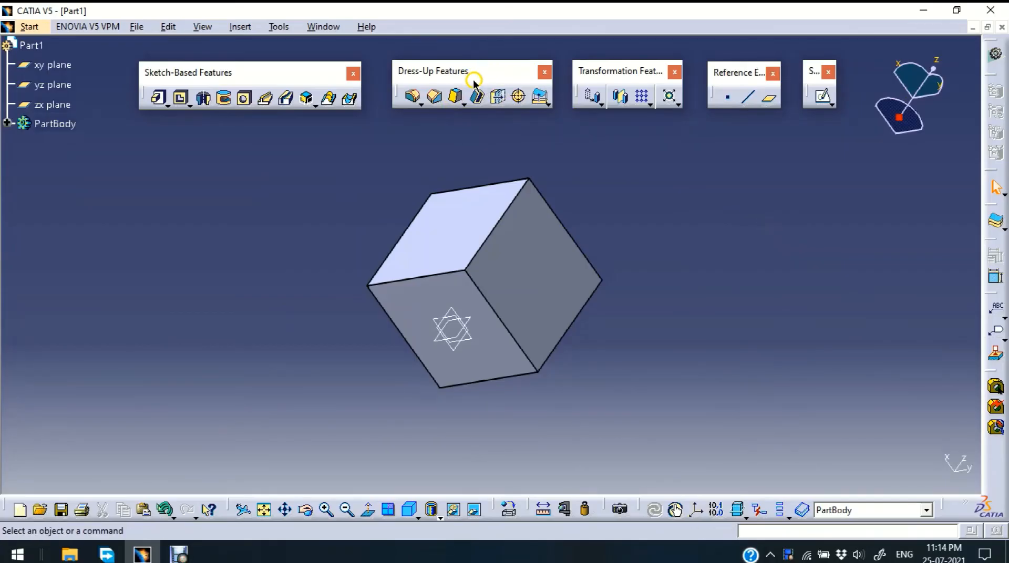
pyautogui.moveTo(479, 69); pyautogui.dragTo(476, 74)
pyautogui.click(192, 76)
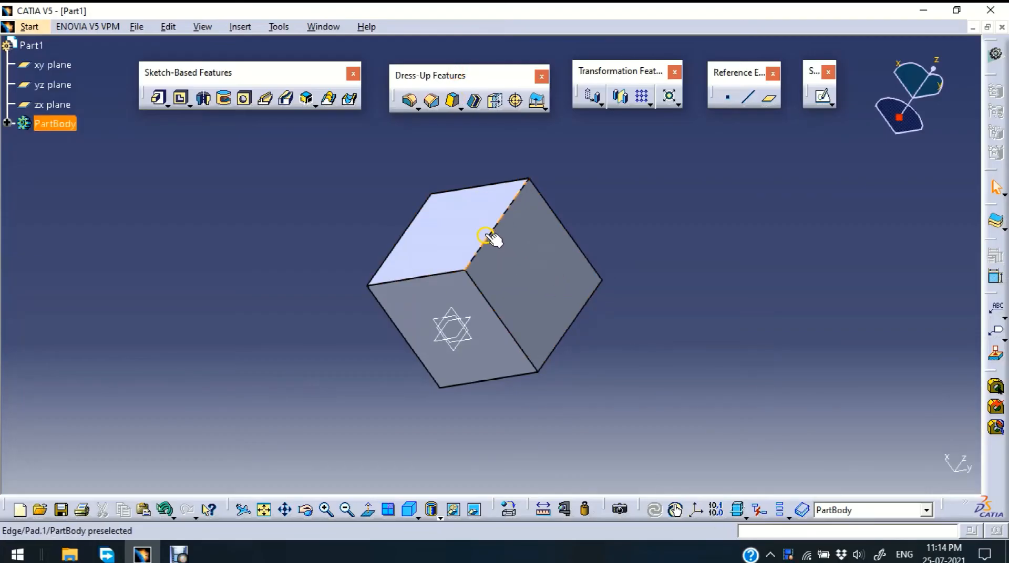
# Review the cube's pad definition and its square profile sketch, and close both without changes
pyautogui.doubleClick(537, 272)
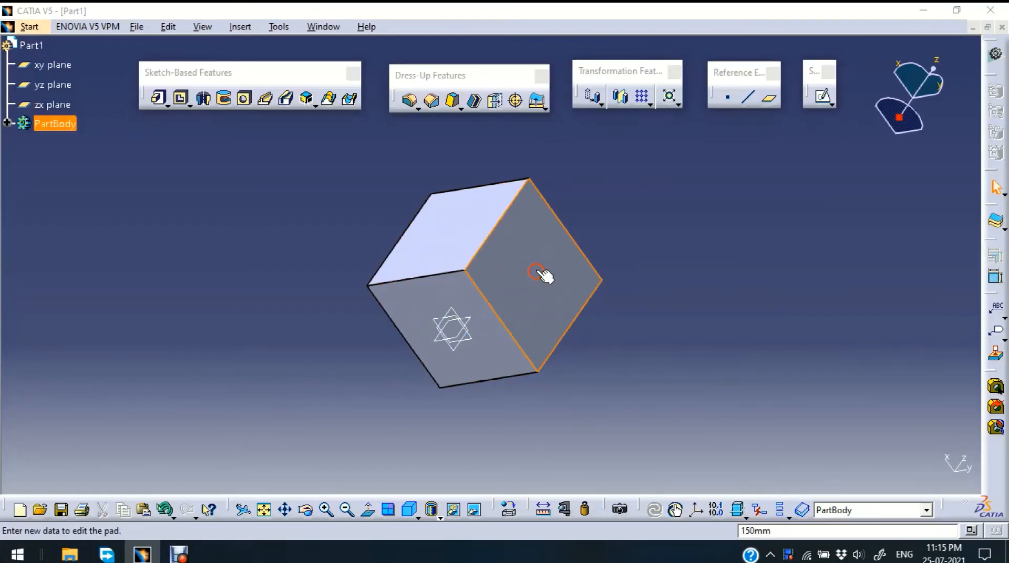
pyautogui.click(881, 282)
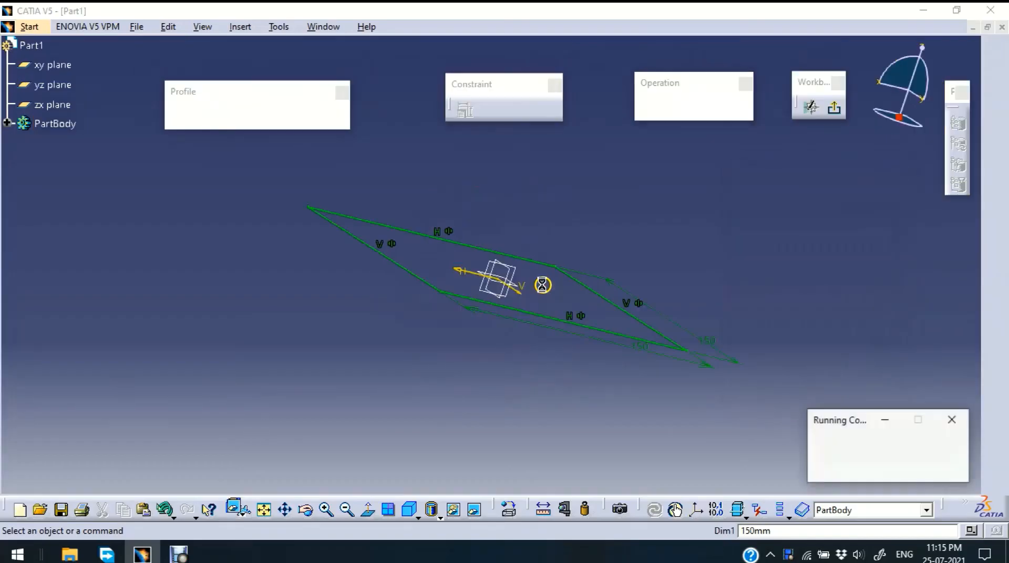
pyautogui.click(834, 108)
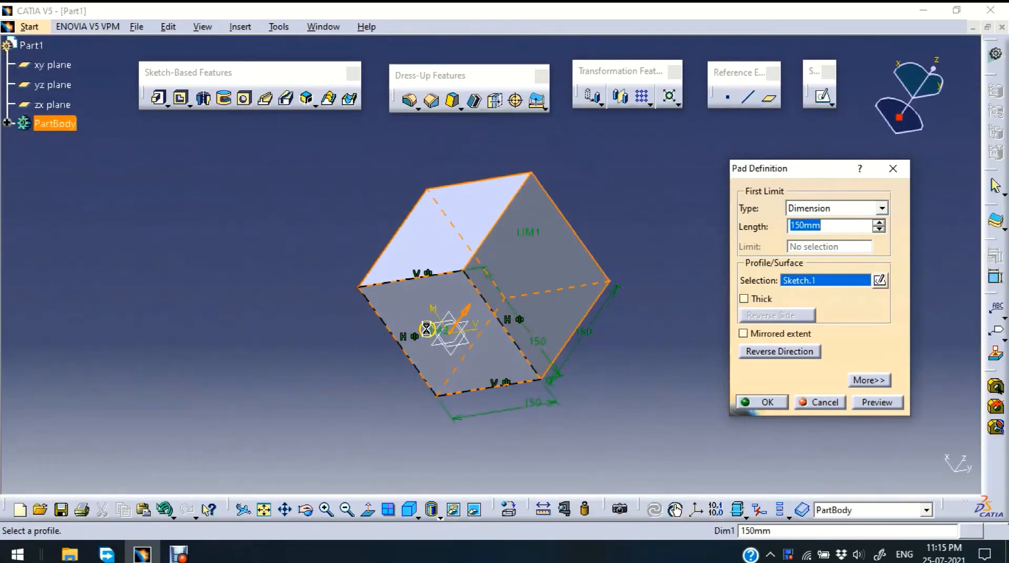
pyautogui.click(769, 402)
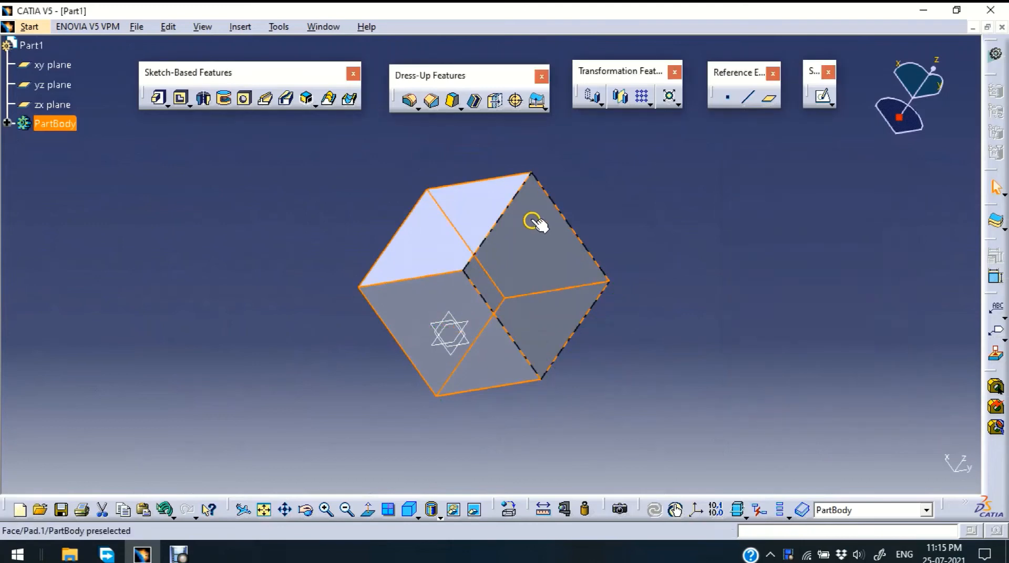
pyautogui.click(650, 200)
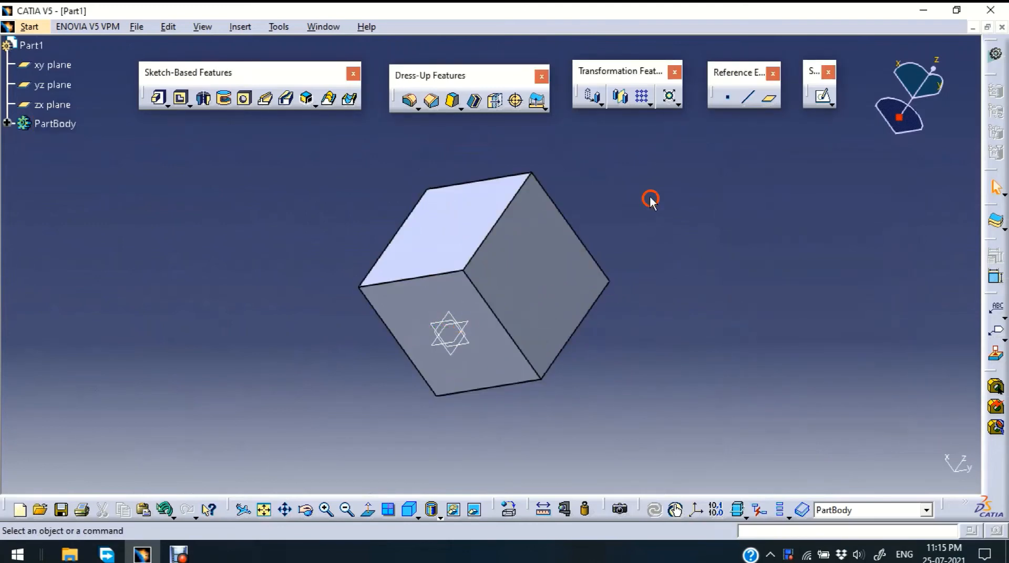
# Create a 20 mm edge fillet on the cube edge between the light upper face and the adjacent dark side face
pyautogui.moveTo(672, 228); pyautogui.dragTo(415, 114, button='middle')
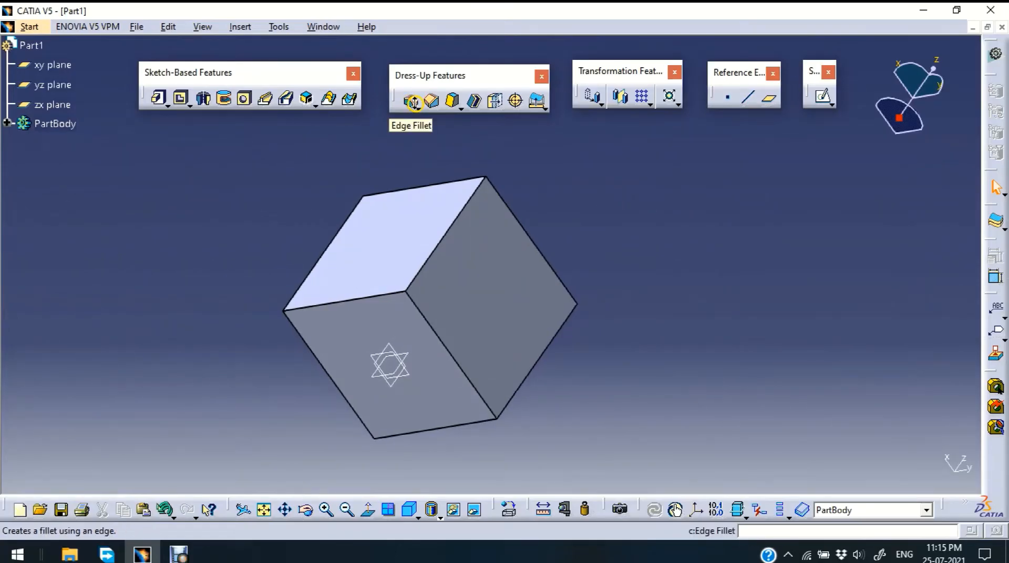
pyautogui.moveTo(415, 103); pyautogui.dragTo(788, 182)
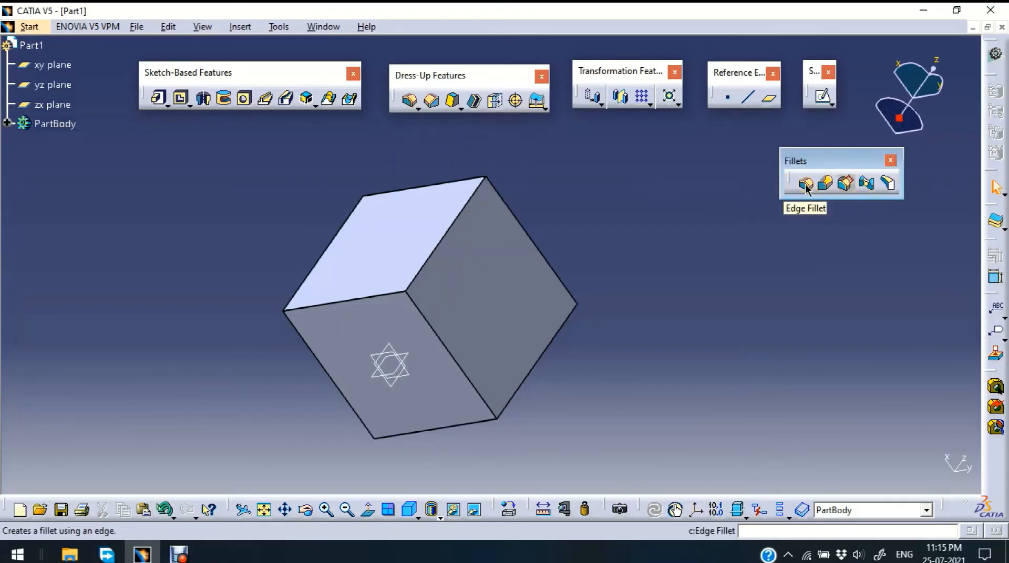
pyautogui.click(805, 185)
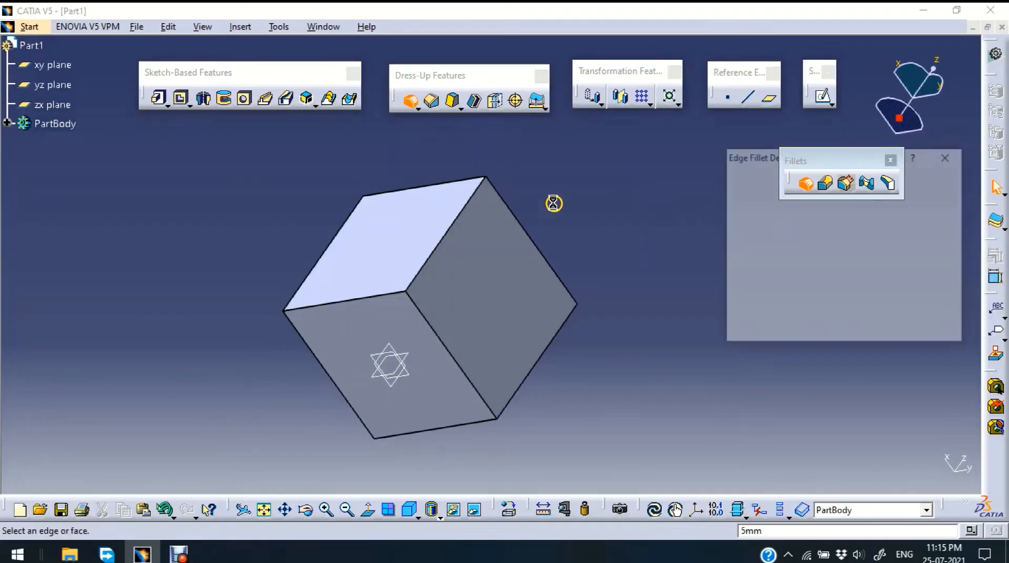
pyautogui.click(460, 230)
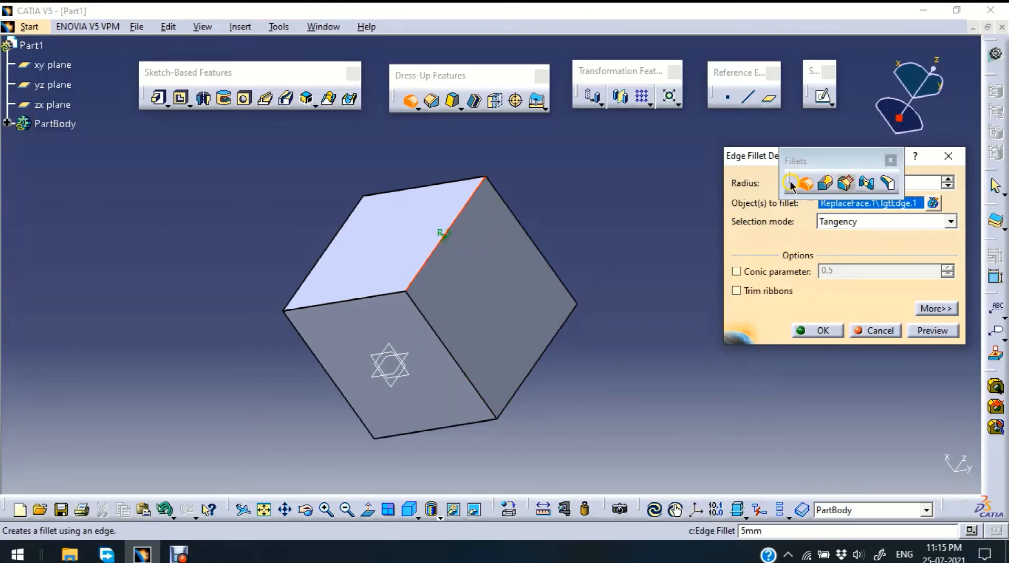
pyautogui.moveTo(751, 156); pyautogui.dragTo(741, 250)
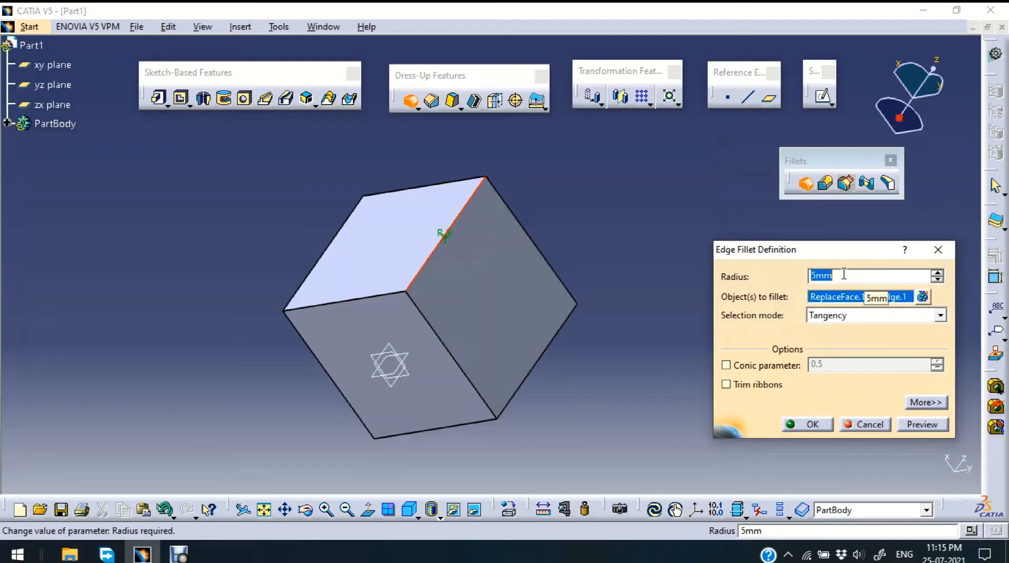
pyautogui.write('20')
pyautogui.click(922, 425)
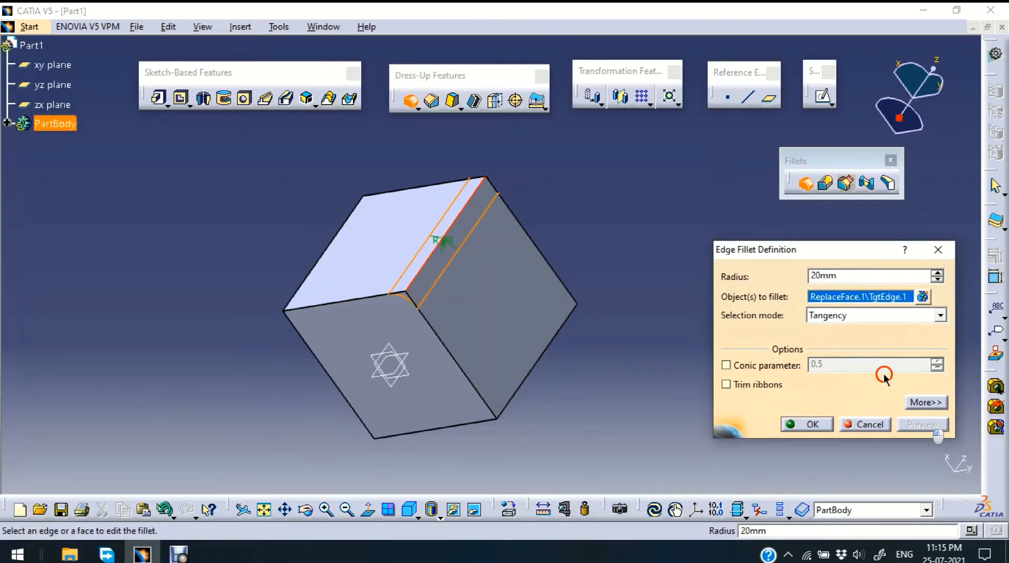
pyautogui.click(813, 425)
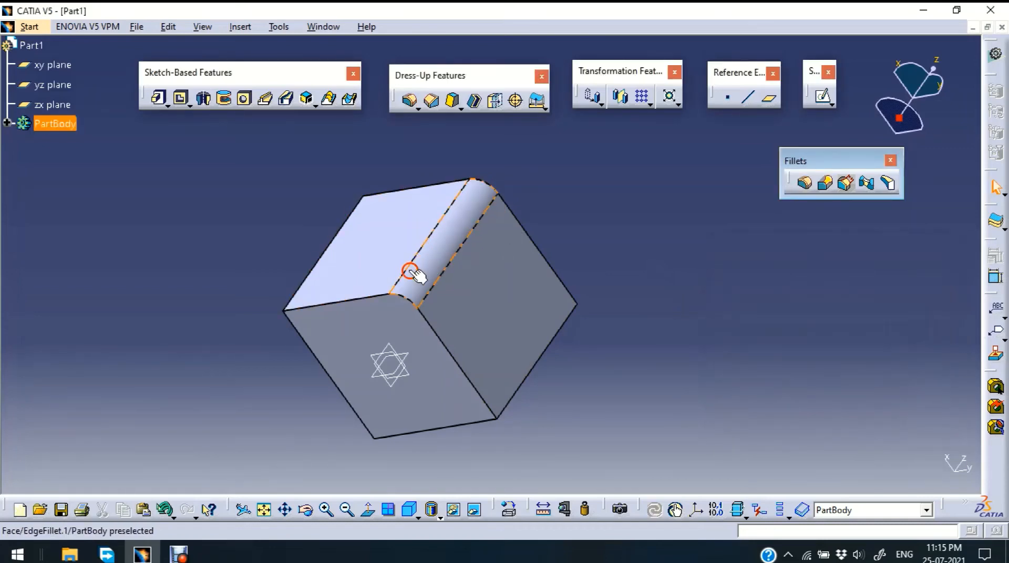
# Start a variable radius fillet on the cube's unfilleted edge parallel to the rounded one, with a radius of 30 mm
pyautogui.click(827, 184)
pyautogui.moveTo(291, 219); pyautogui.dragTo(392, 227, button='middle')
pyautogui.click(253, 229)
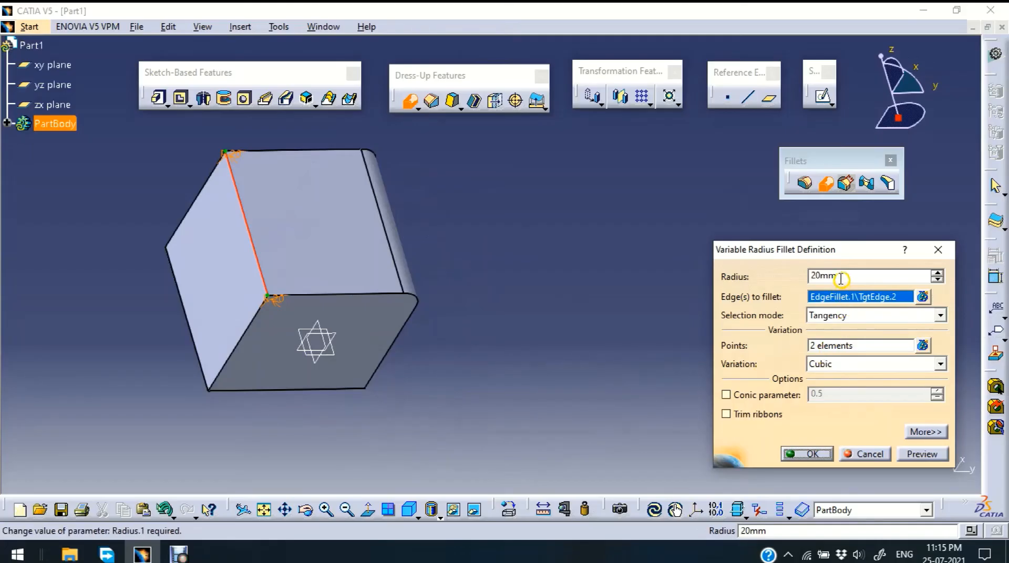
pyautogui.doubleClick(840, 275)
pyautogui.write('30')
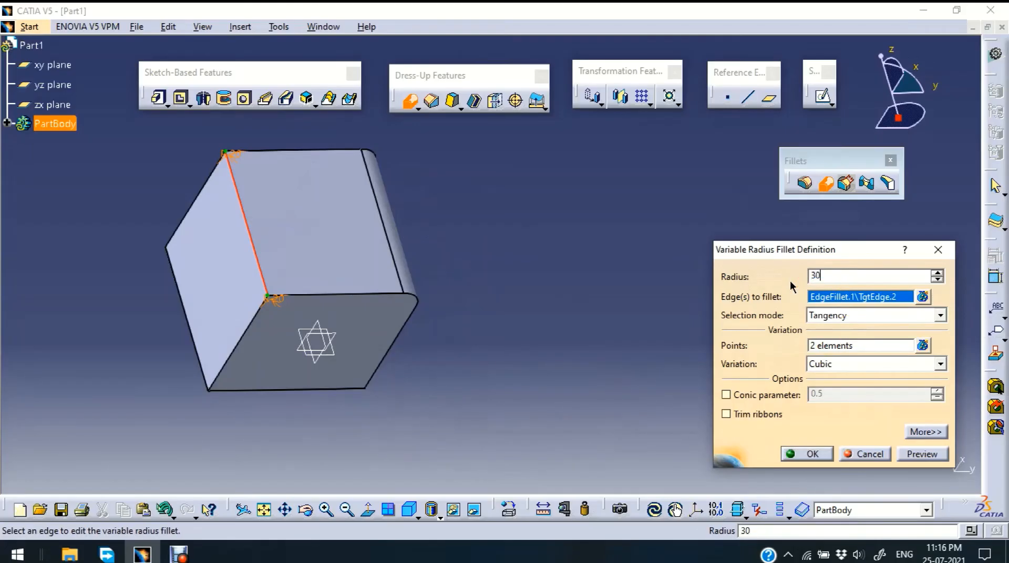
pyautogui.click(560, 371)
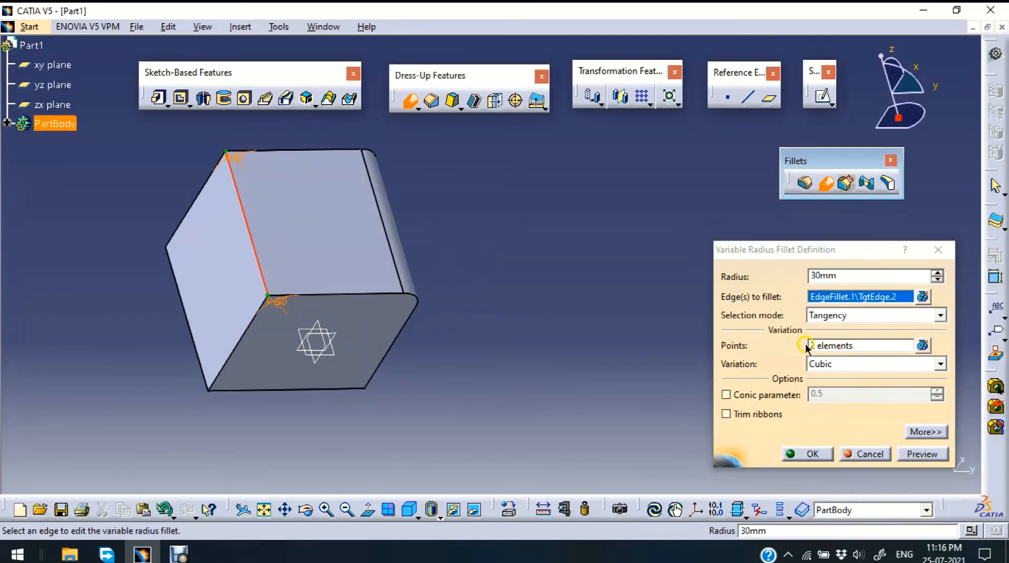
# Add two intermediate variation points along the edge of the variable radius fillet
pyautogui.click(857, 346)
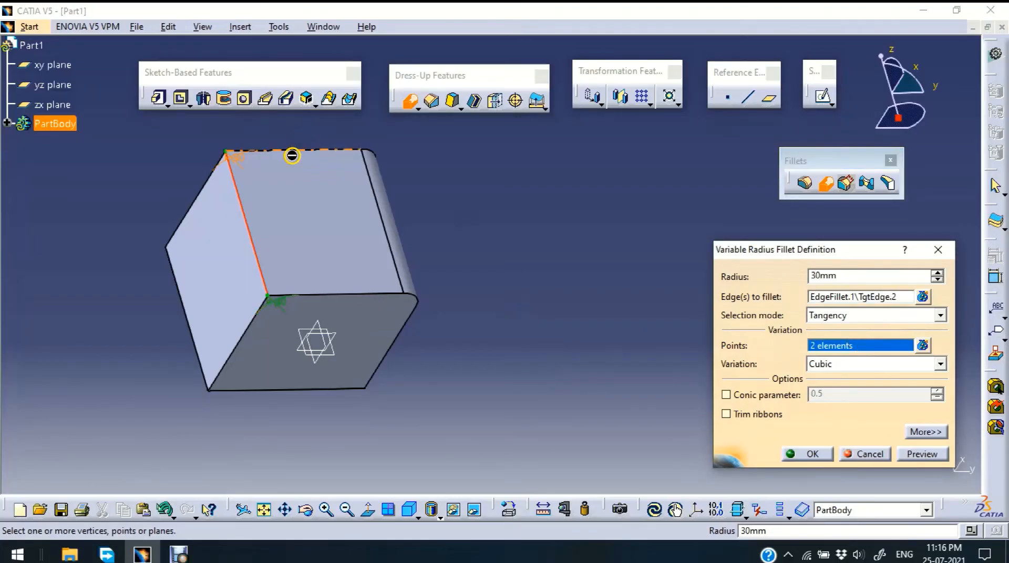
pyautogui.click(241, 198)
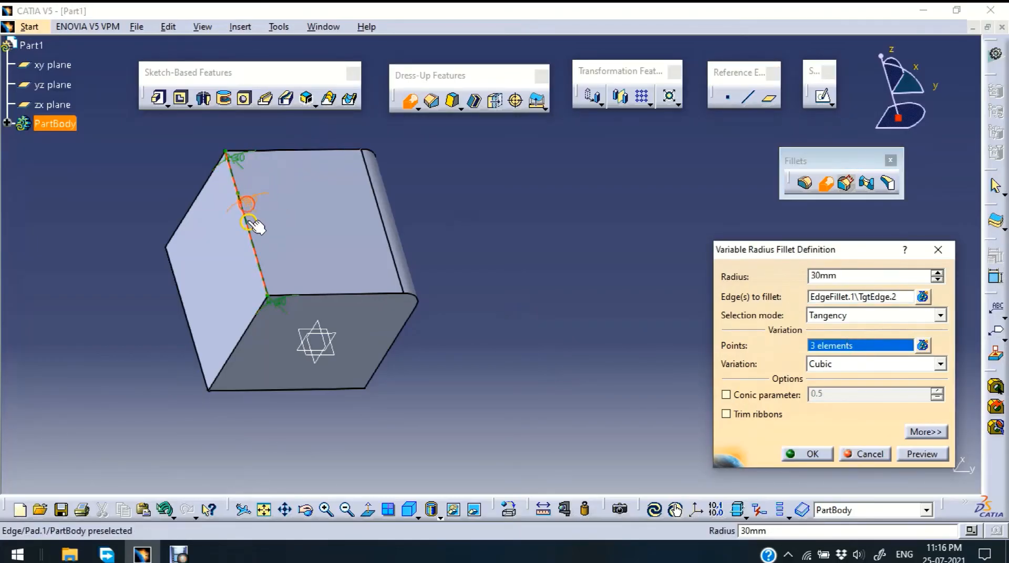
pyautogui.click(254, 247)
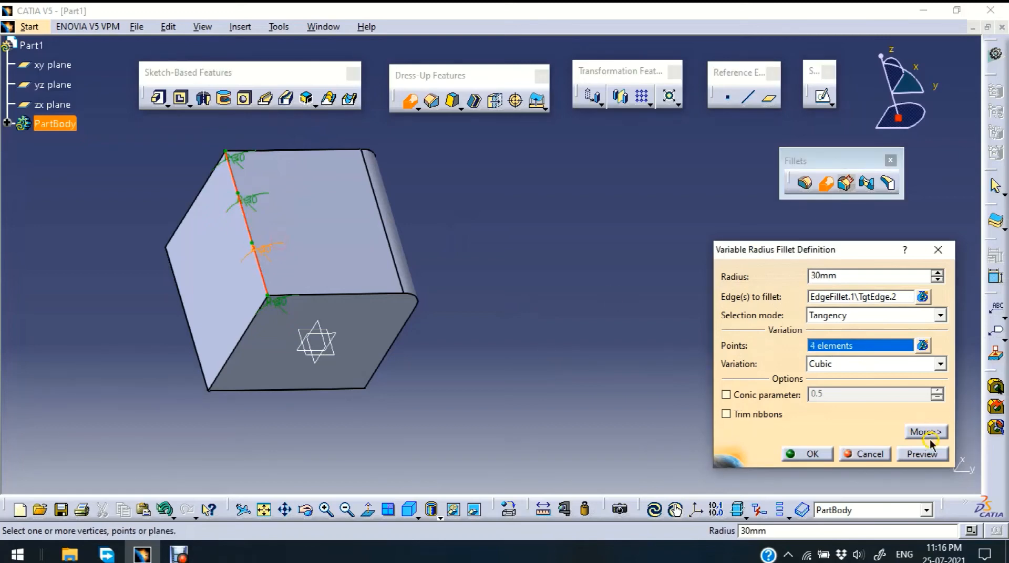
# Set the radius to 20 mm at the intermediate point farther from the sketch face and 40 mm at the nearer one
pyautogui.doubleClick(253, 200)
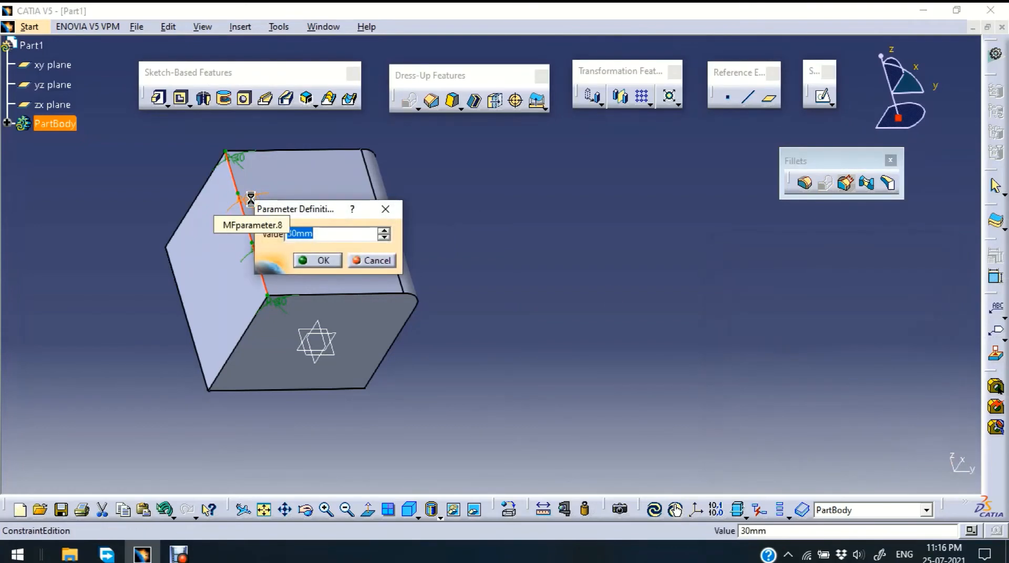
pyautogui.write('20')
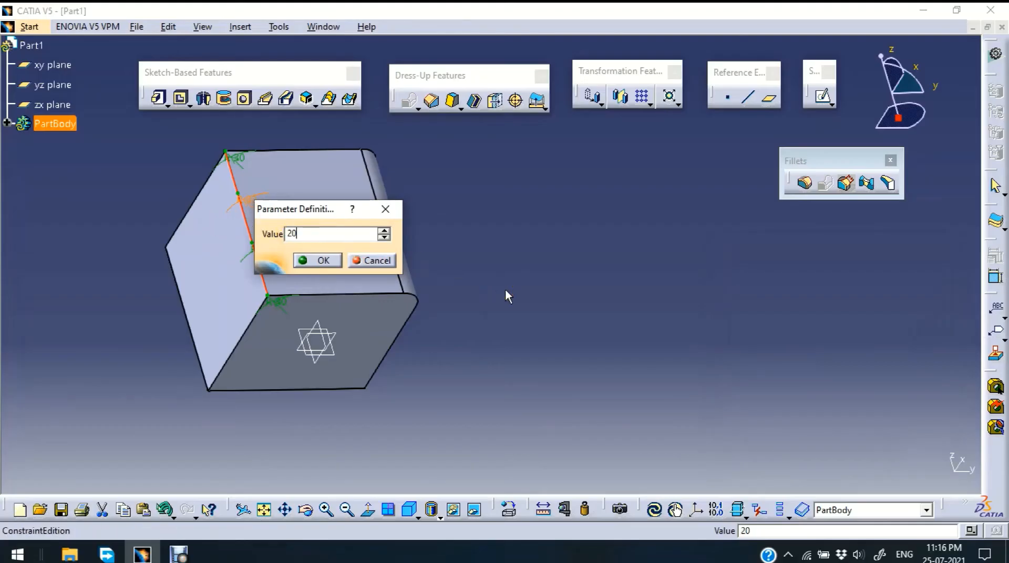
pyautogui.click(335, 261)
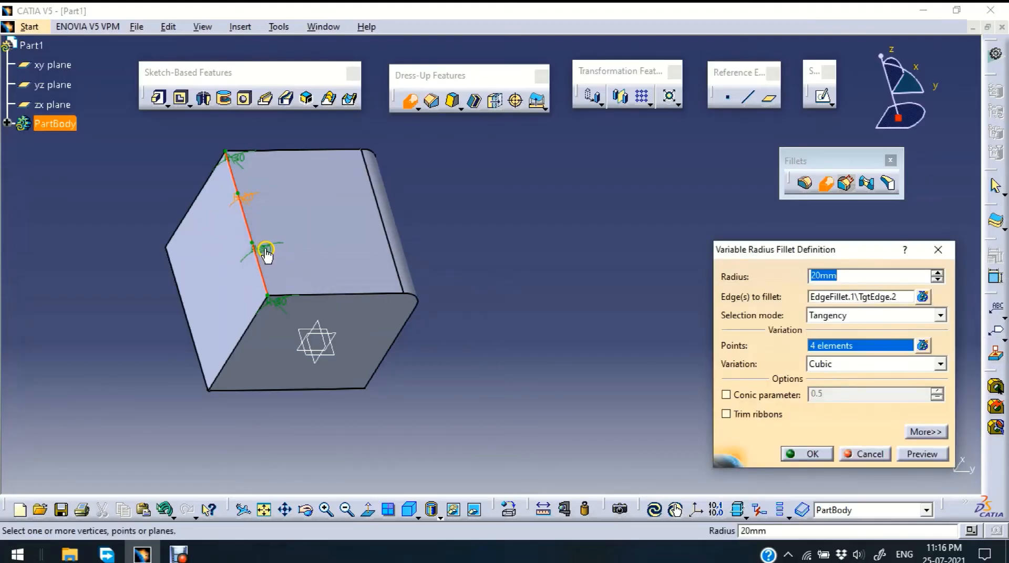
pyautogui.doubleClick(266, 248)
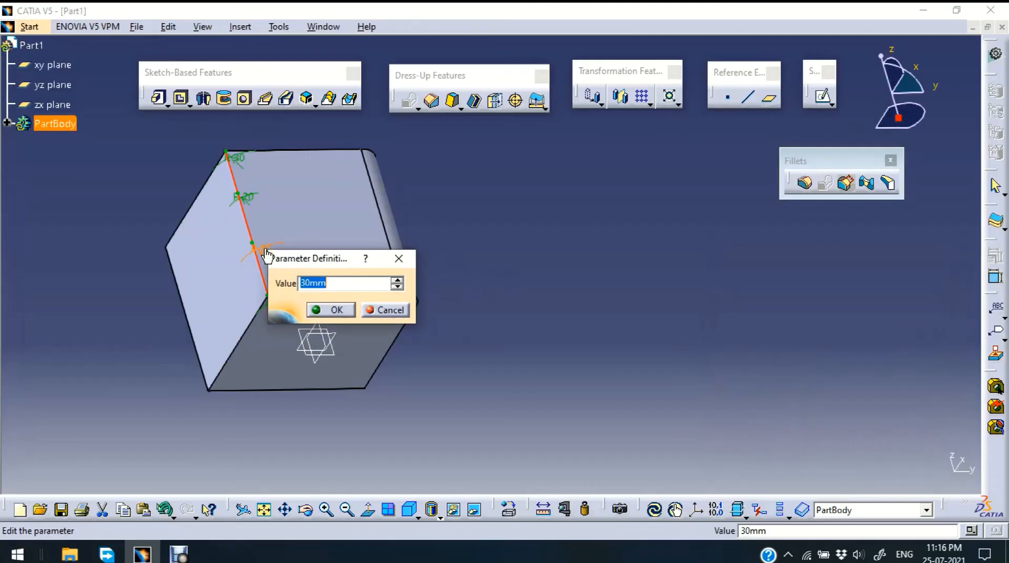
pyautogui.write('40')
pyautogui.click(334, 310)
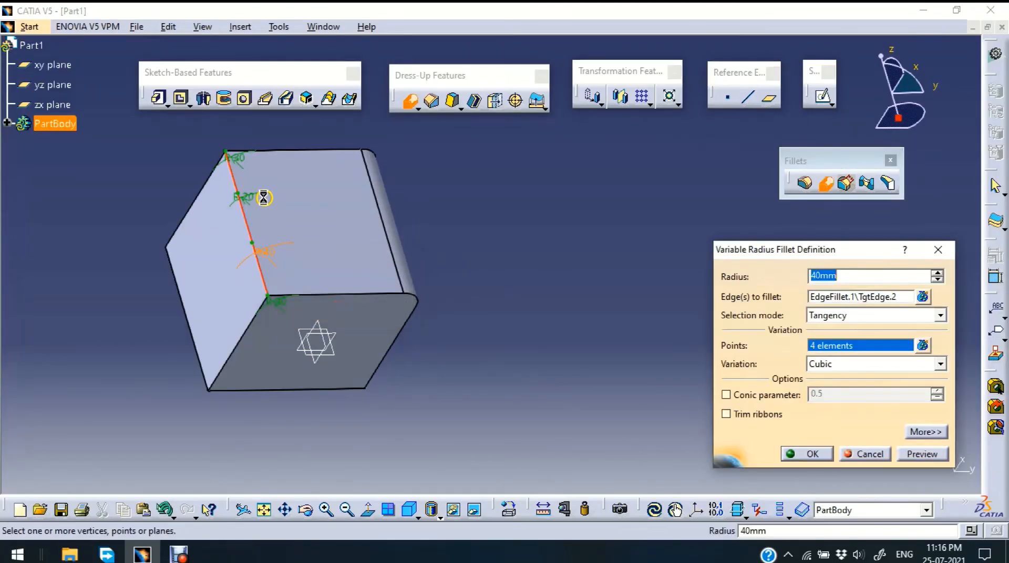
# Preview and create the variable radius fillet with cubic variation, and inspect the resulting wavy edge
pyautogui.click(935, 454)
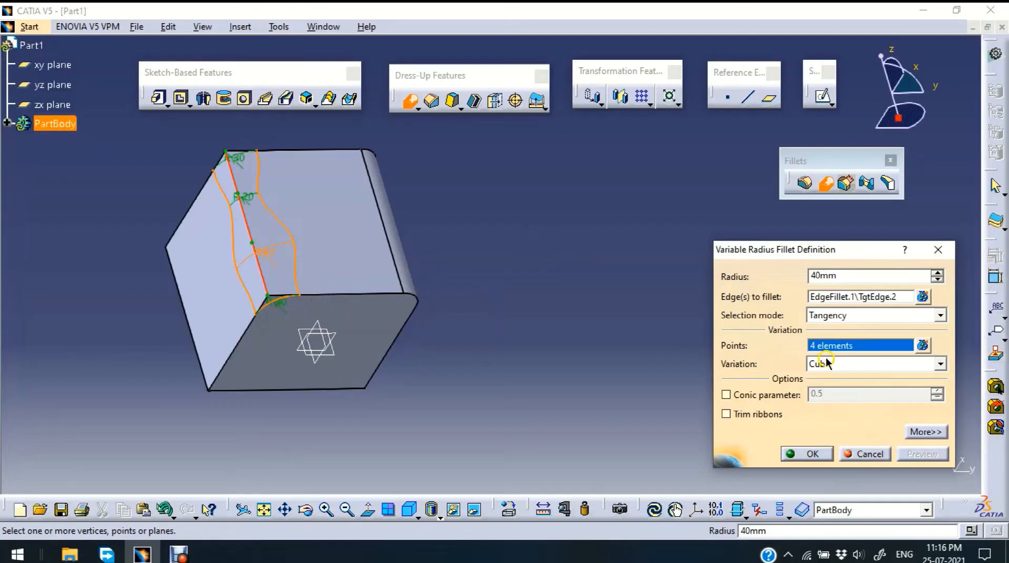
pyautogui.click(813, 453)
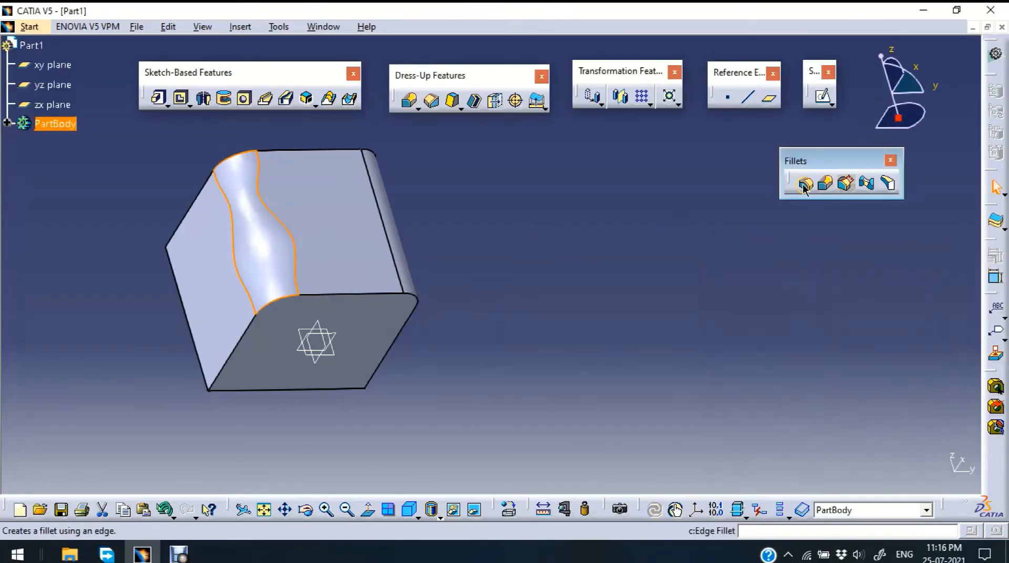
pyautogui.moveTo(448, 250); pyautogui.dragTo(317, 226, button='middle')
pyautogui.moveTo(227, 203); pyautogui.dragTo(391, 318, button='middle')
pyautogui.click(811, 315)
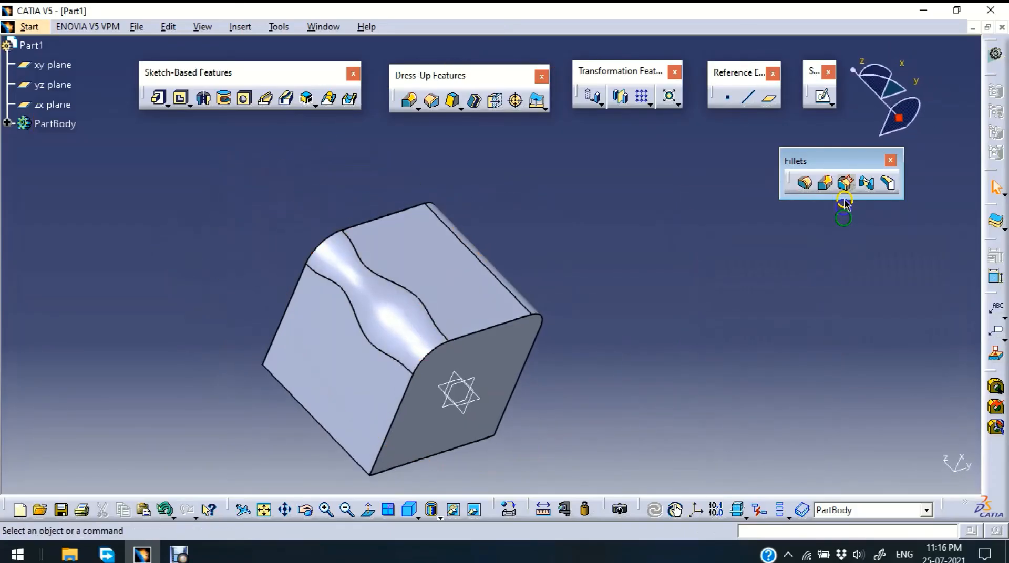
pyautogui.click(844, 184)
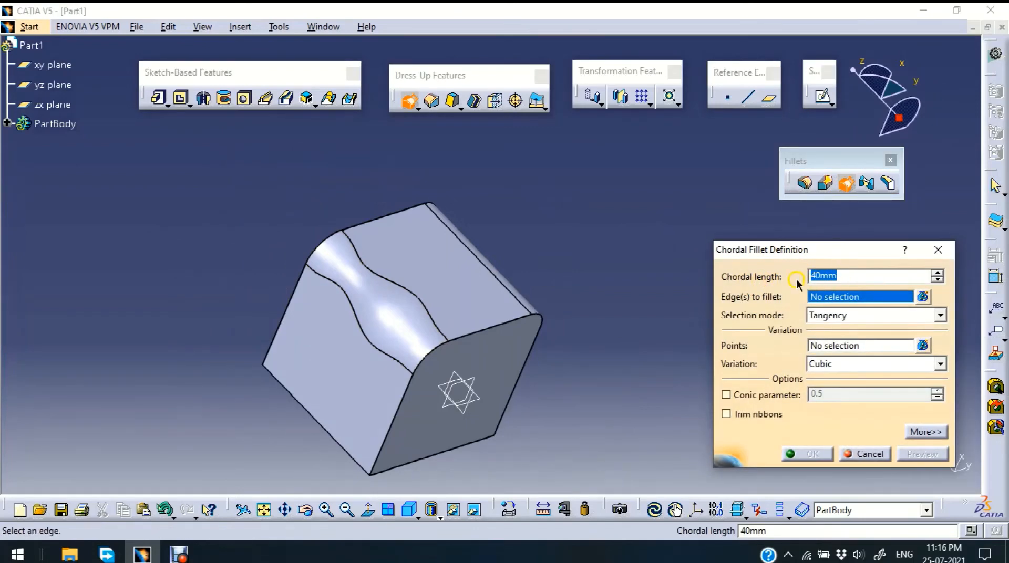
pyautogui.click(495, 327)
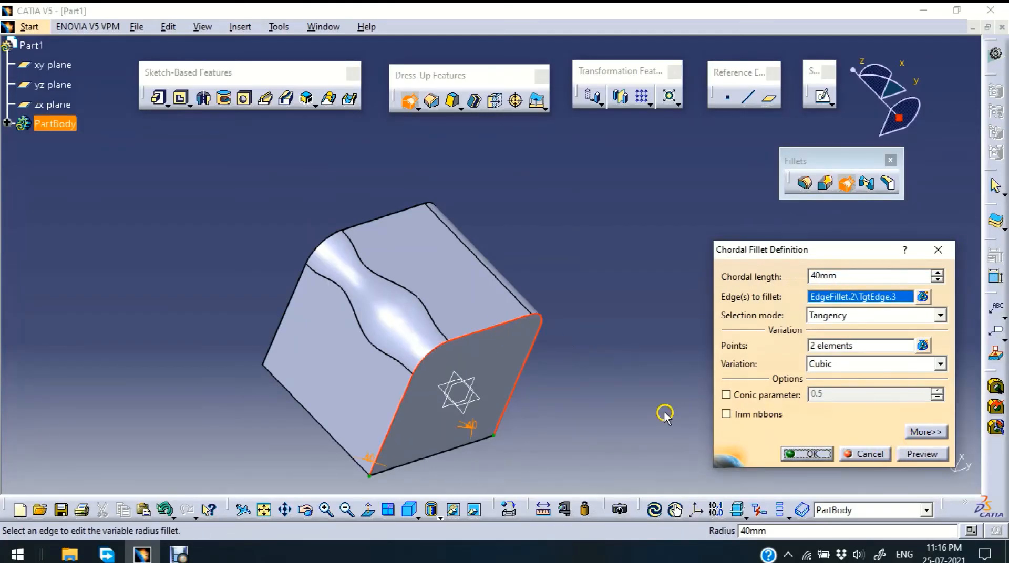
pyautogui.moveTo(619, 407); pyautogui.dragTo(588, 323, button='middle')
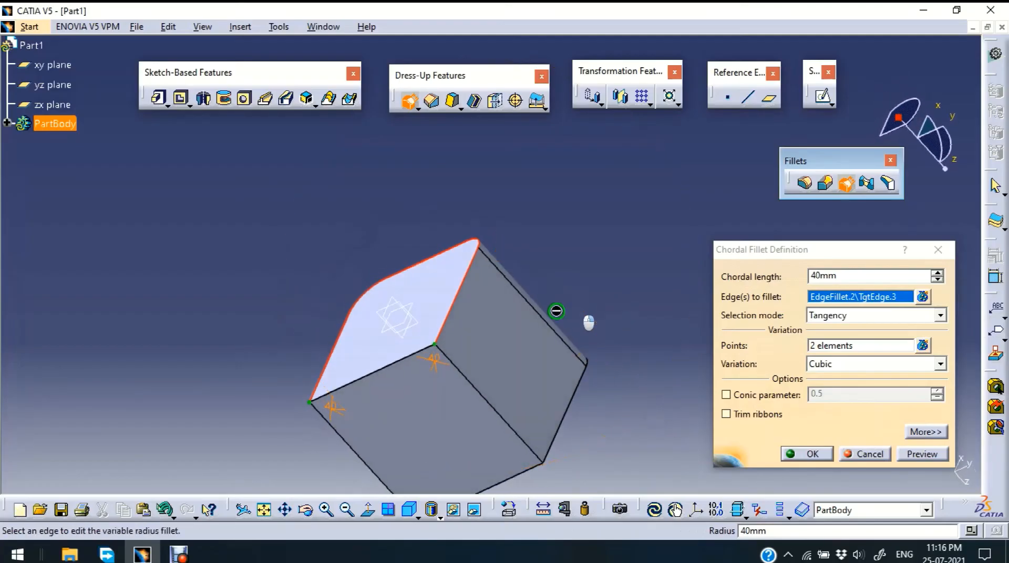
pyautogui.click(878, 454)
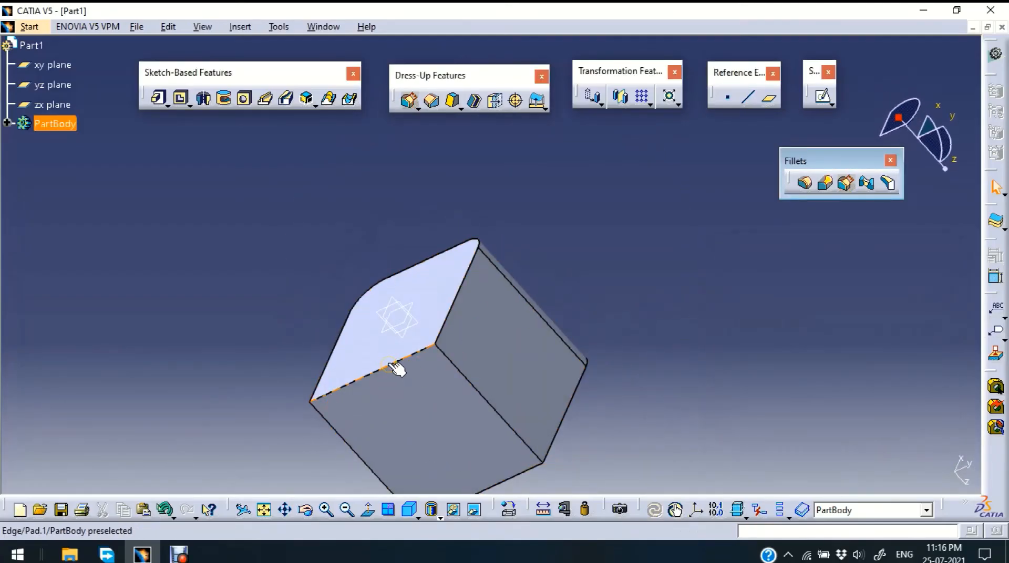
# Start a chordal fillet on the sketch face's edge between its two sharp corners and set one end's chordal length to 50 mm
pyautogui.click(397, 368)
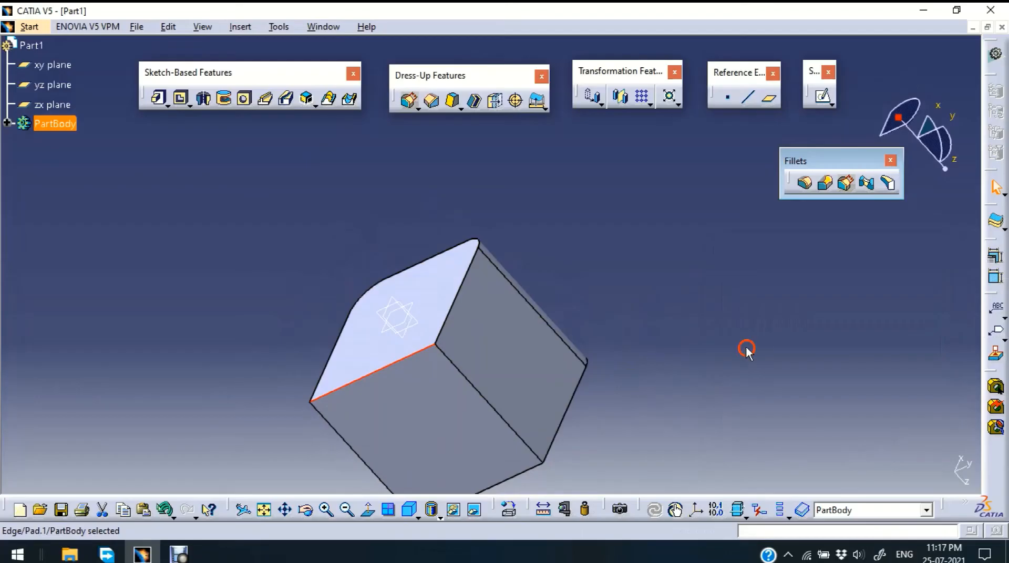
pyautogui.click(846, 184)
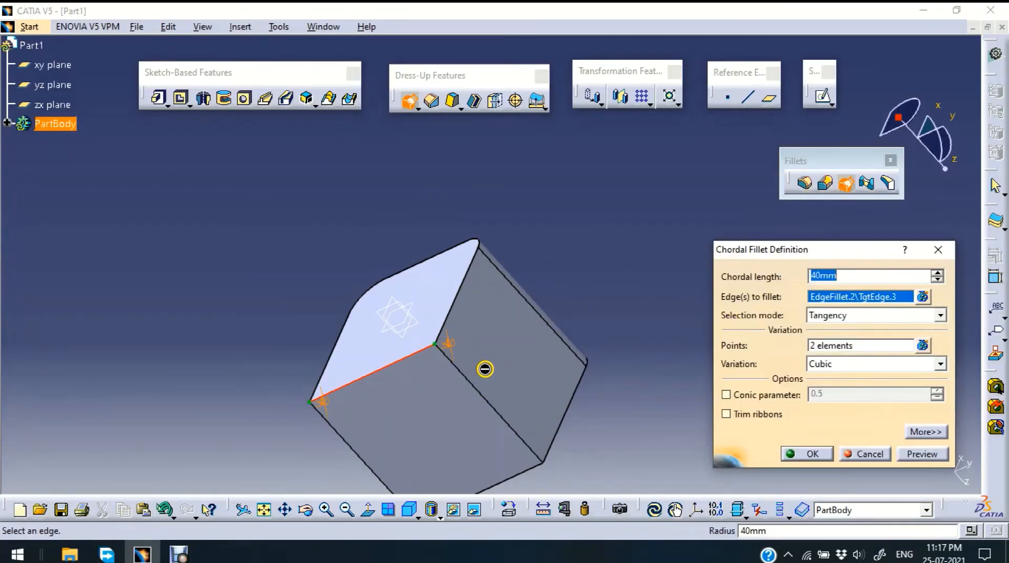
pyautogui.moveTo(624, 447); pyautogui.dragTo(585, 300, button='middle')
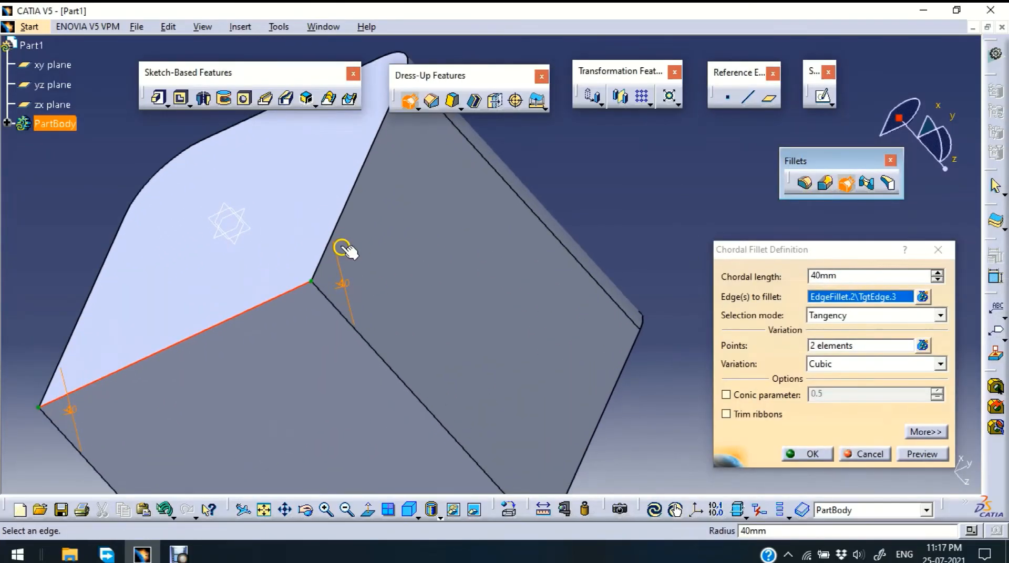
pyautogui.doubleClick(347, 284)
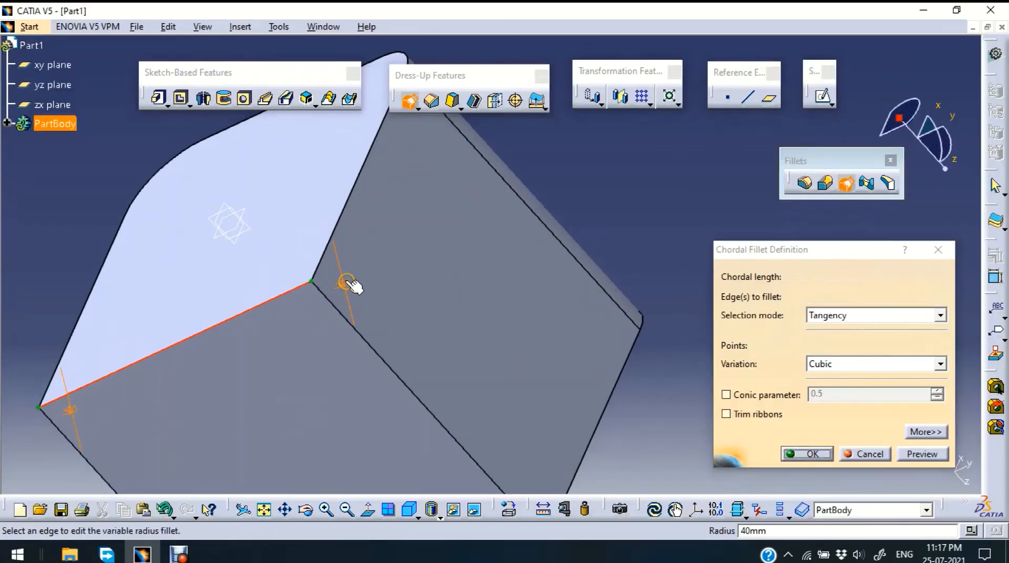
pyautogui.write('50')
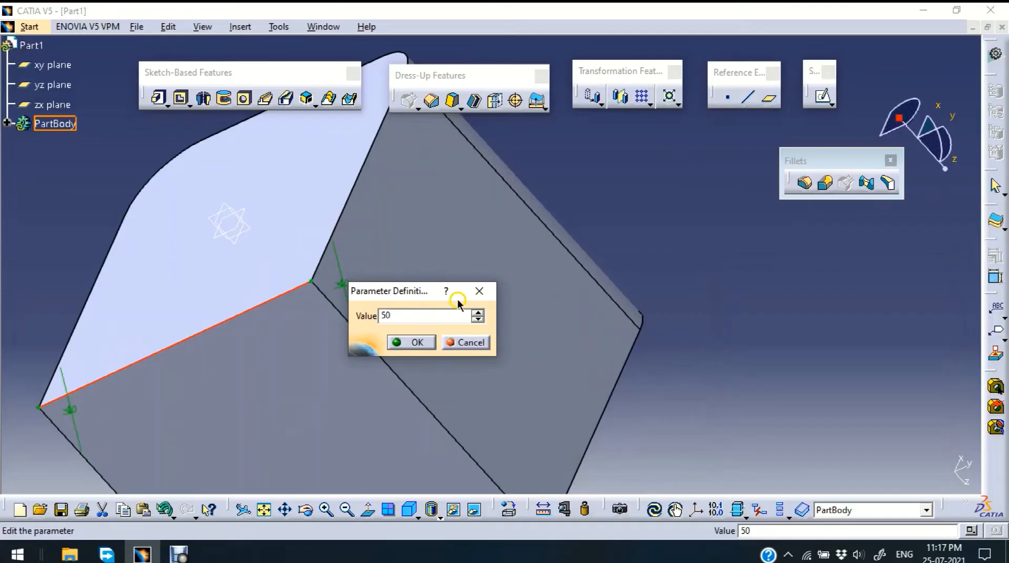
pyautogui.click(413, 343)
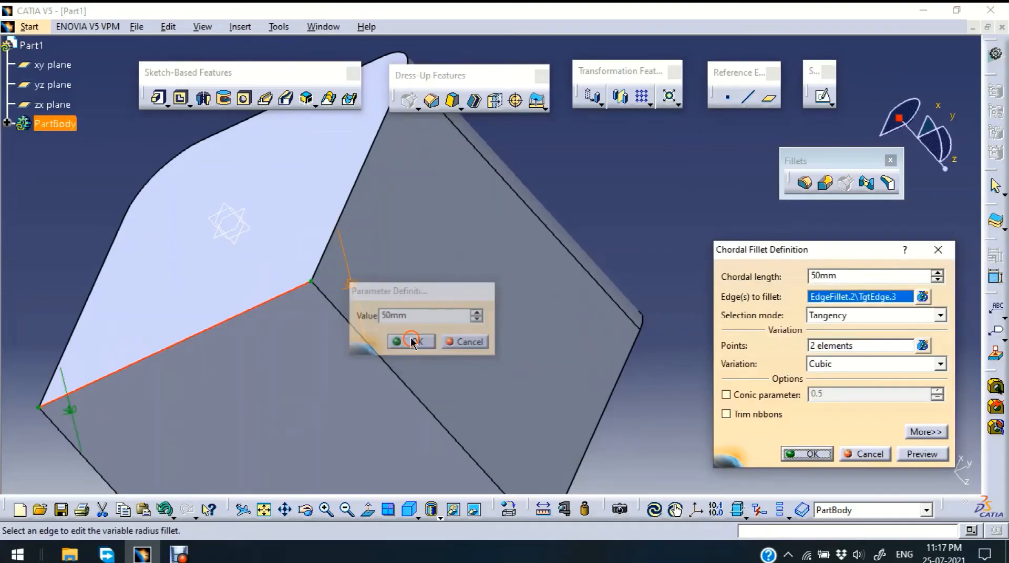
# Preview and apply the chordal fillet with a 50 mm chordal length along the selected edge of the block
pyautogui.click(914, 456)
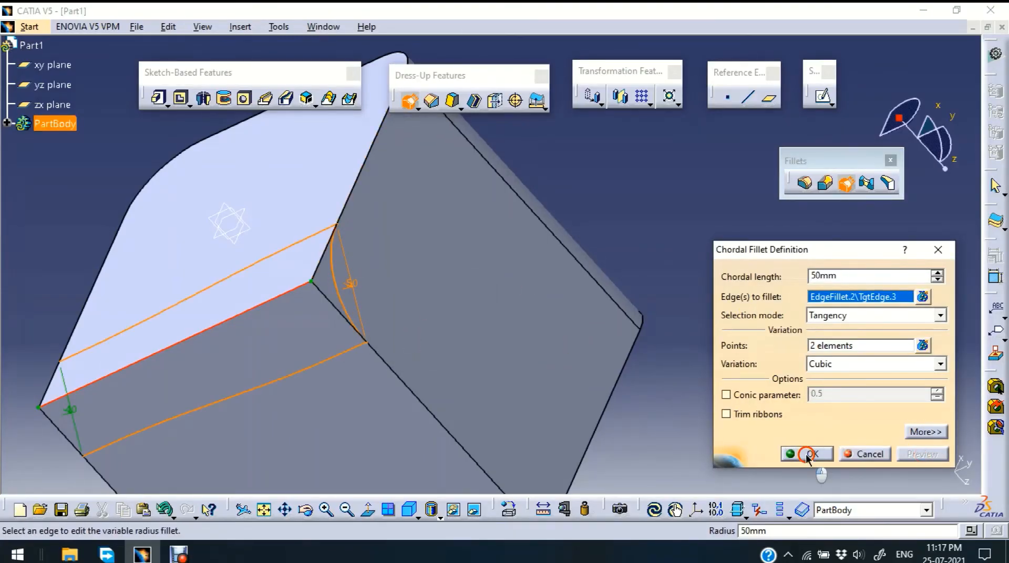
pyautogui.click(808, 455)
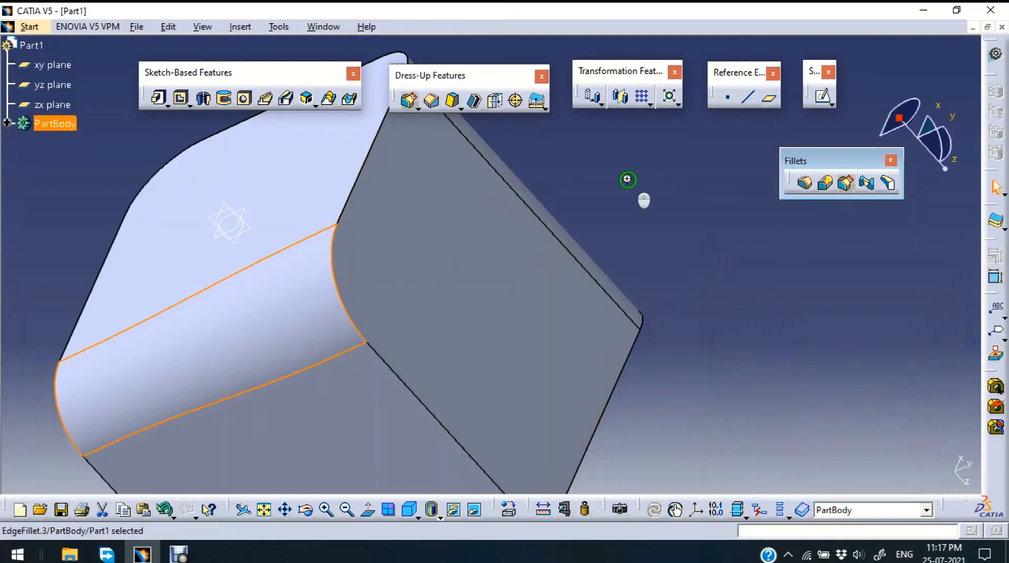
pyautogui.moveTo(627, 180); pyautogui.dragTo(634, 244, button='middle')
pyautogui.moveTo(331, 188); pyautogui.dragTo(464, 339, button='middle')
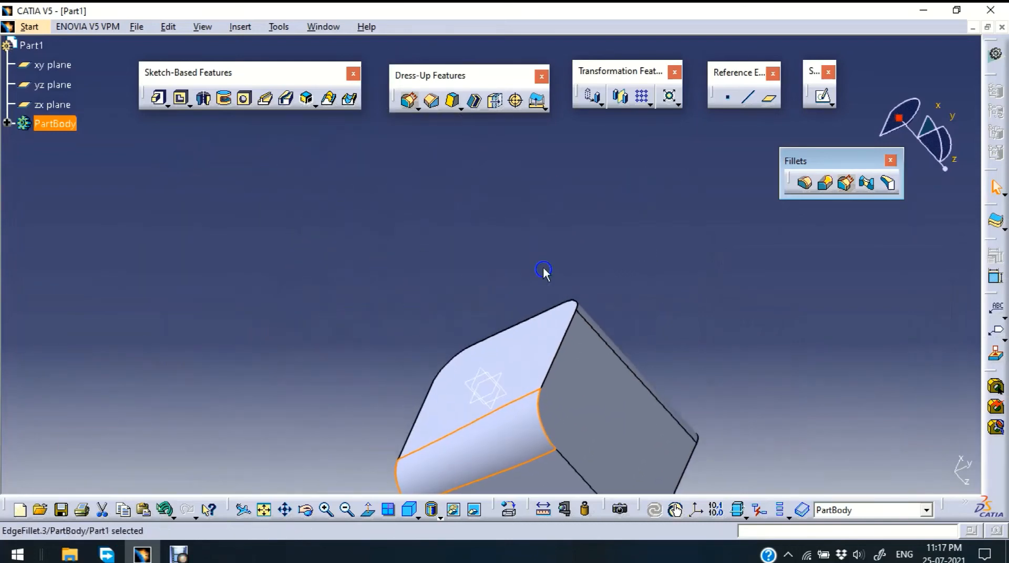
pyautogui.moveTo(543, 271); pyautogui.dragTo(490, 342, button='middle')
pyautogui.click(804, 184)
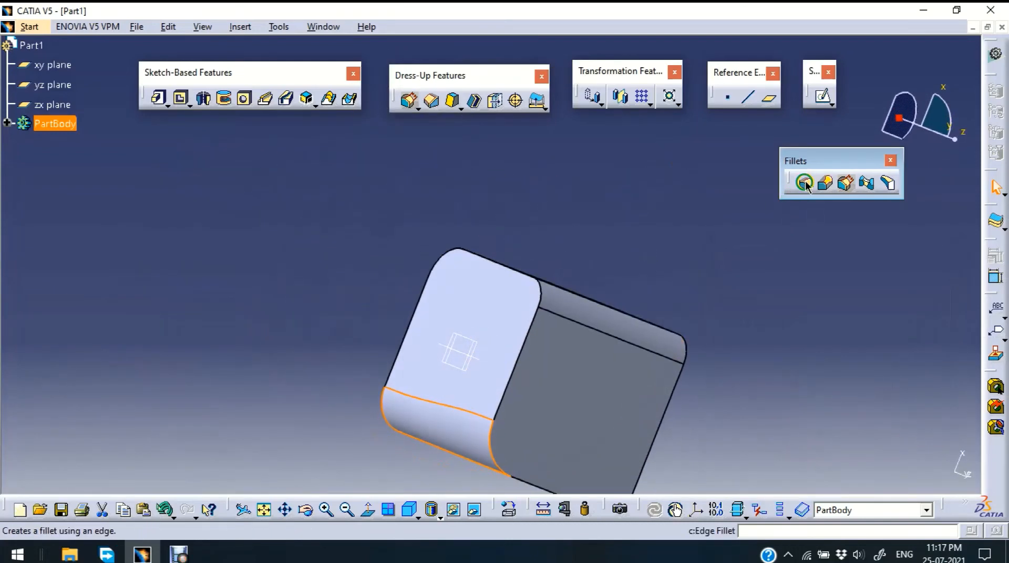
pyautogui.click(824, 182)
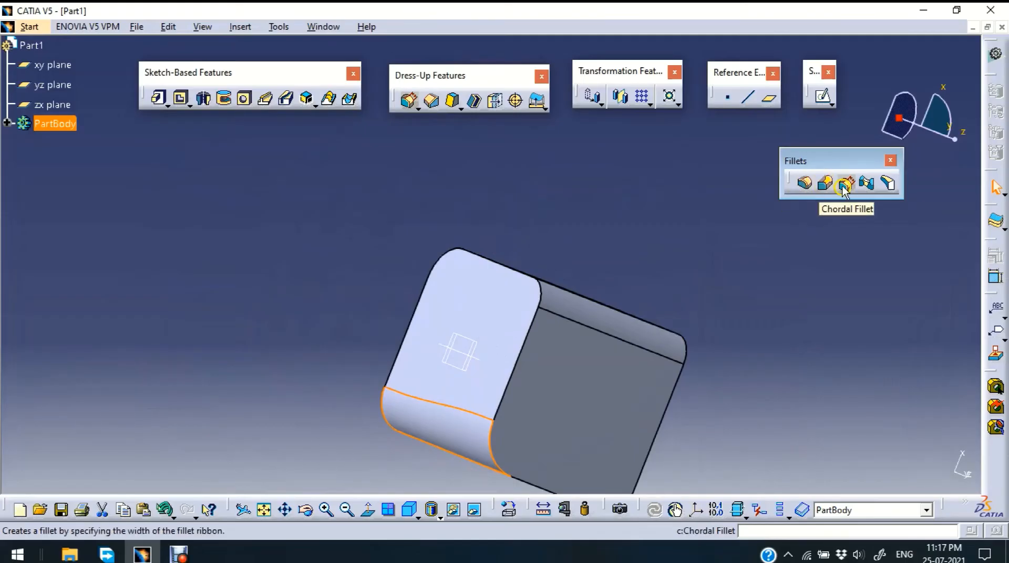
# Sketch a rectangle around the sketch origin on the flat end face opposite the chordal fillet, and finish the sketch
pyautogui.moveTo(789, 300); pyautogui.dragTo(742, 245, button='middle')
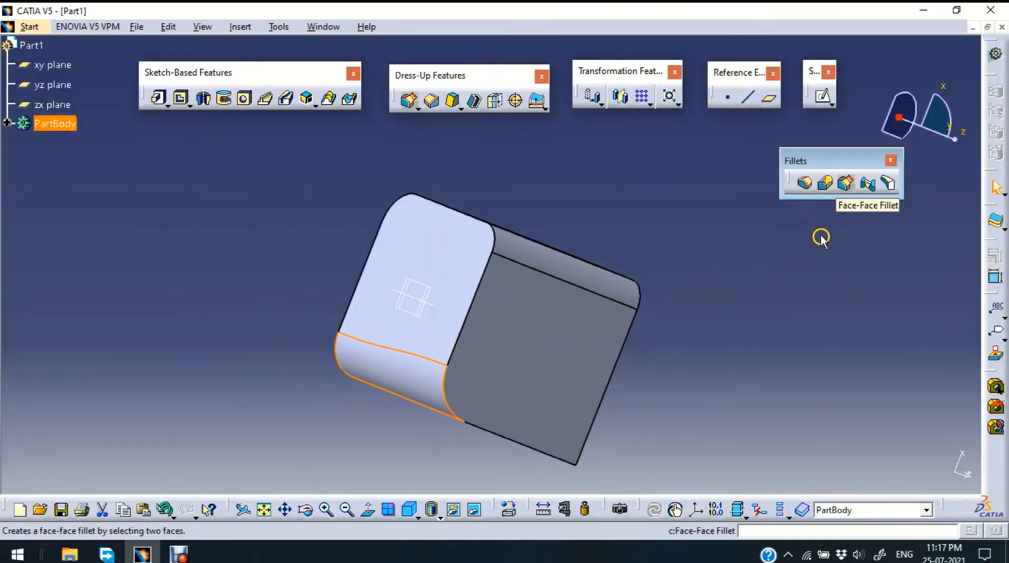
pyautogui.moveTo(814, 269); pyautogui.dragTo(387, 262, button='middle')
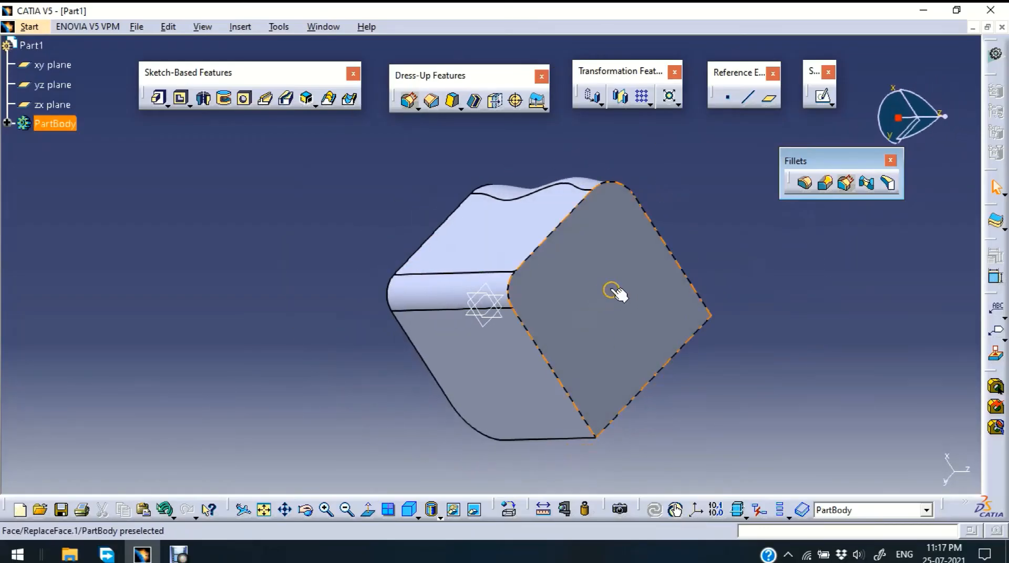
pyautogui.click(638, 259)
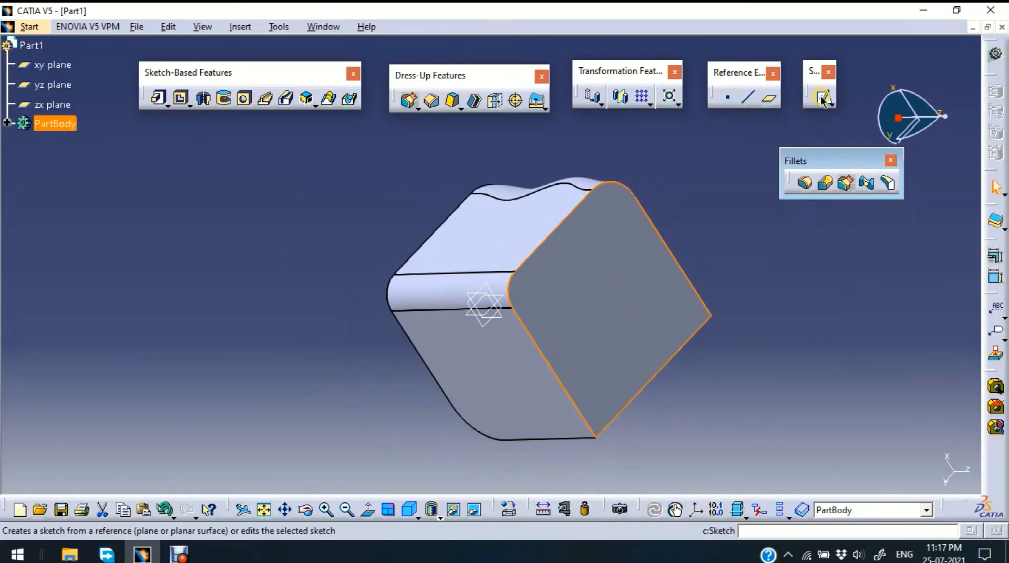
pyautogui.click(822, 95)
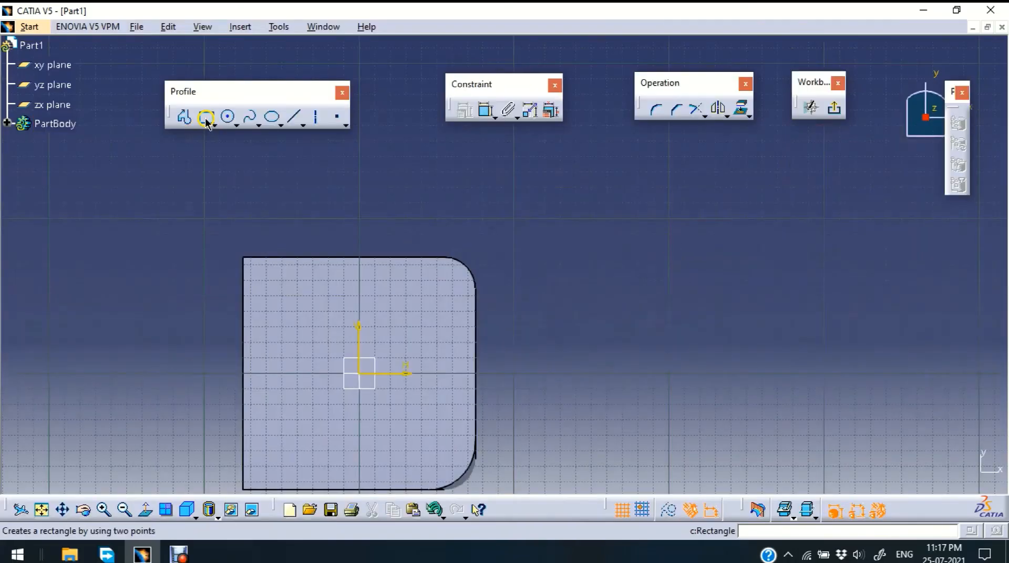
pyautogui.click(206, 116)
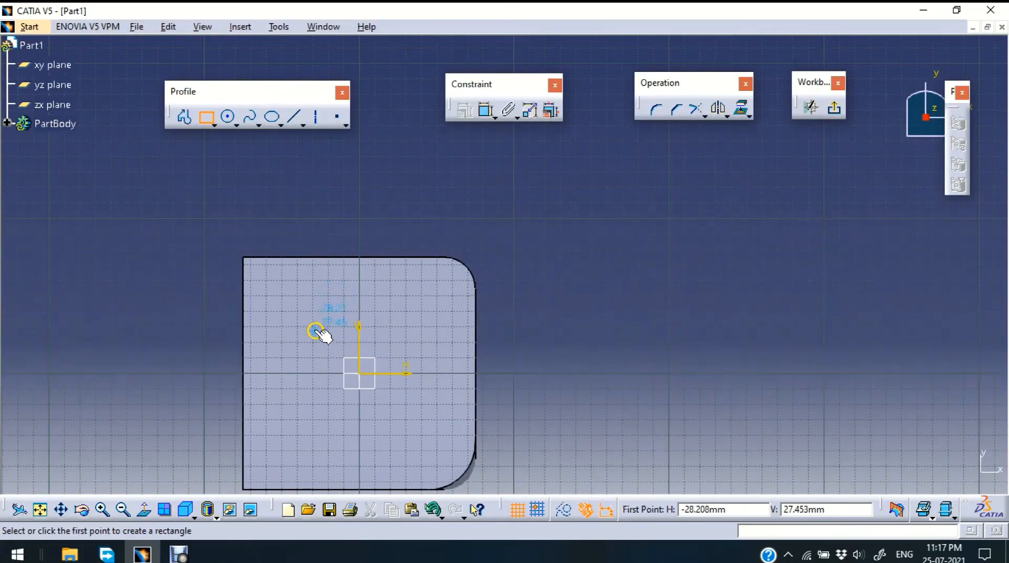
pyautogui.click(316, 328)
pyautogui.click(415, 419)
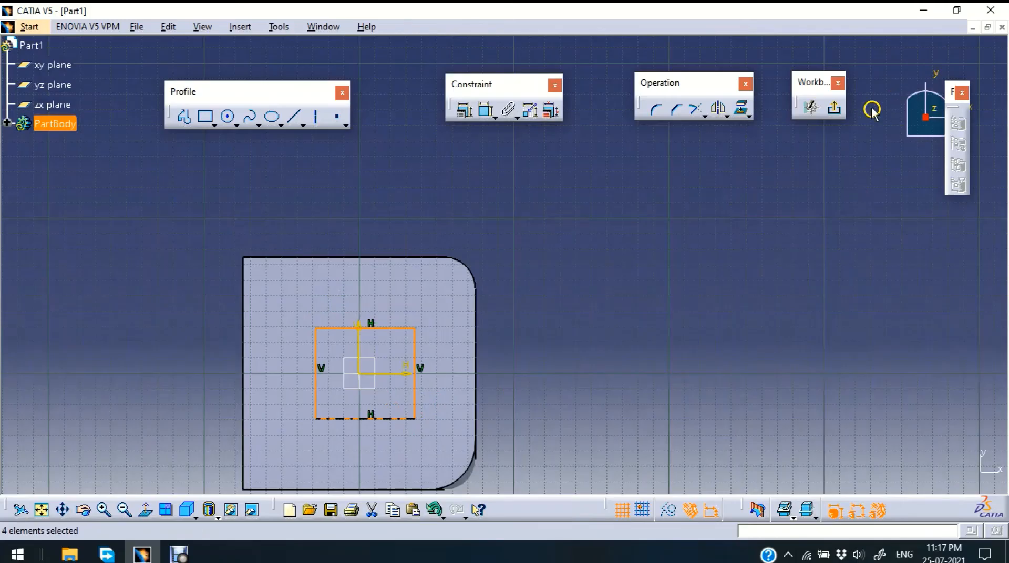
pyautogui.click(844, 109)
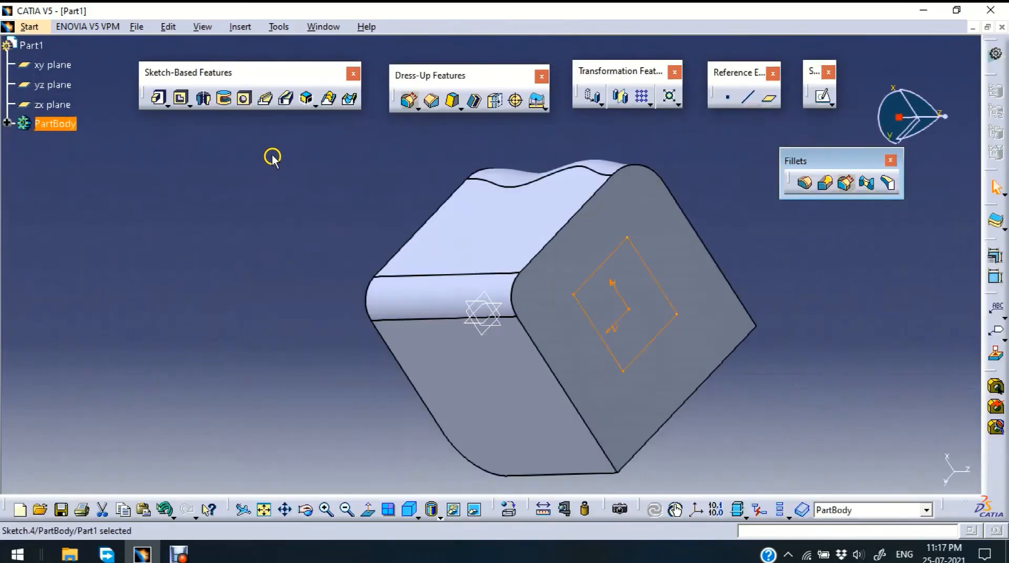
# Extrude the sketched rectangle outward from the block's end face as a pad to form a short rectangular boss
pyautogui.click(159, 98)
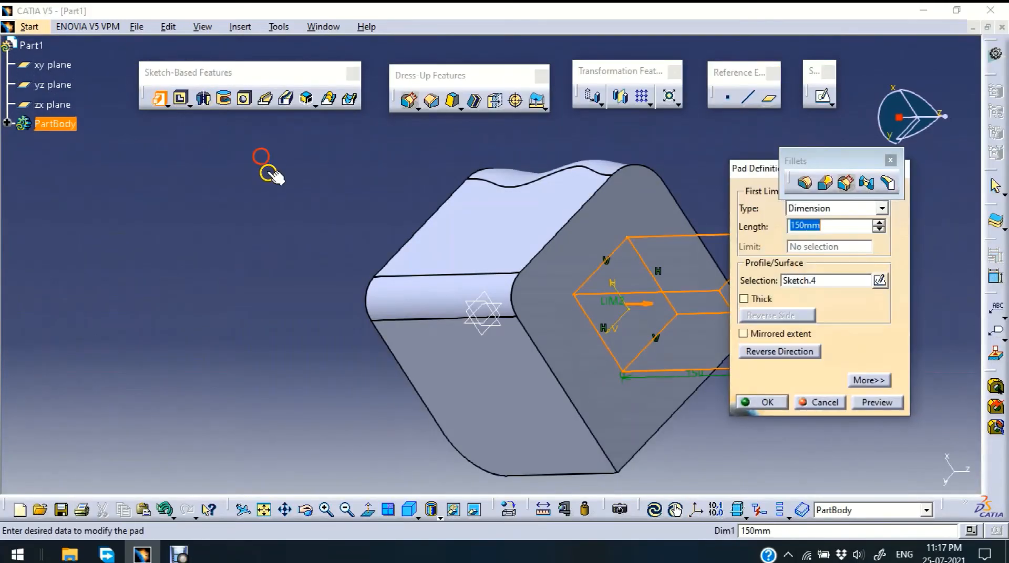
pyautogui.write('10')
pyautogui.press('Return')
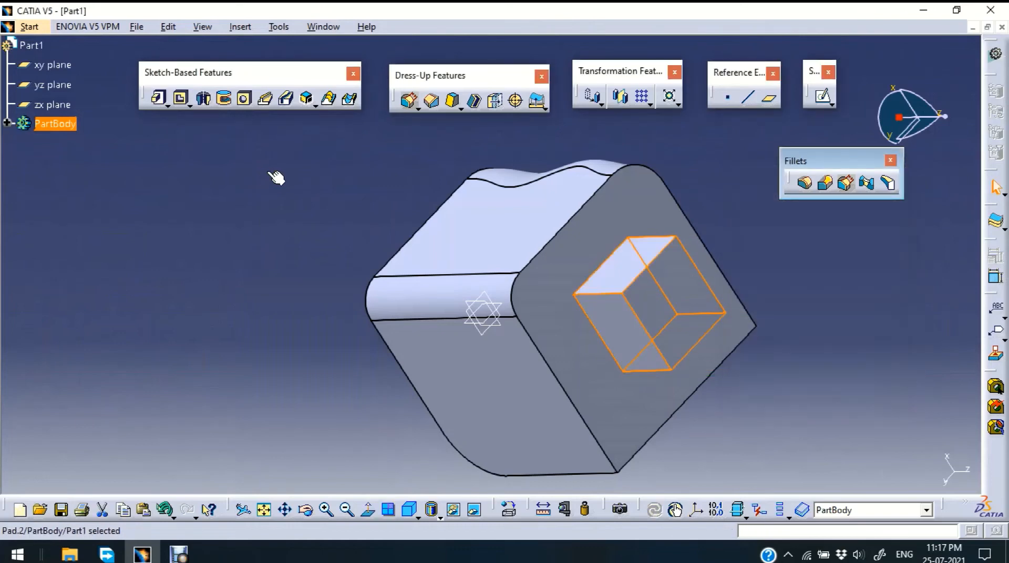
pyautogui.click(257, 220)
# Create a face-face fillet with a 20 mm radius between the boss's upper side face and the surrounding block face
pyautogui.moveTo(208, 243); pyautogui.dragTo(191, 197, button='middle')
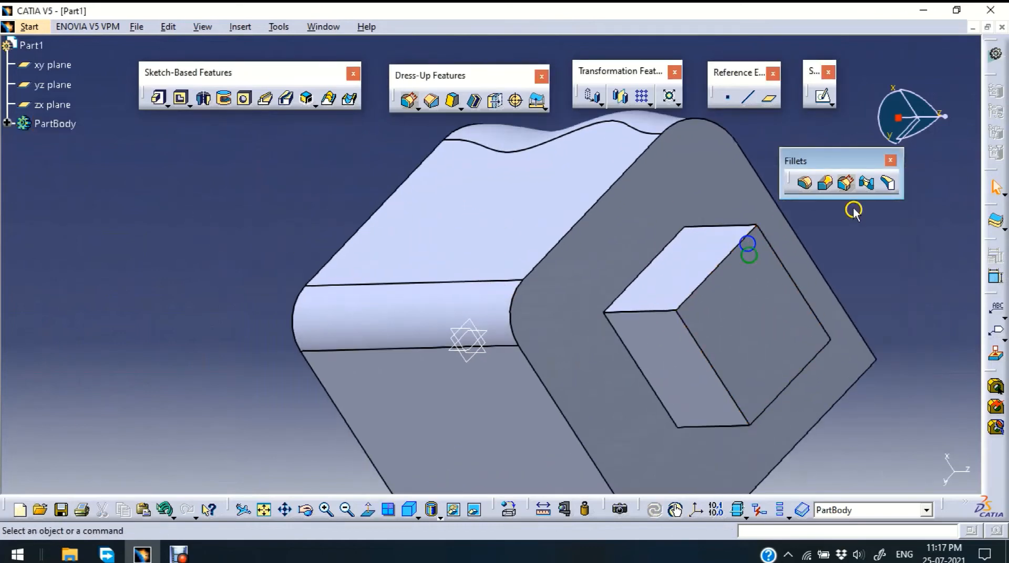
pyautogui.click(868, 186)
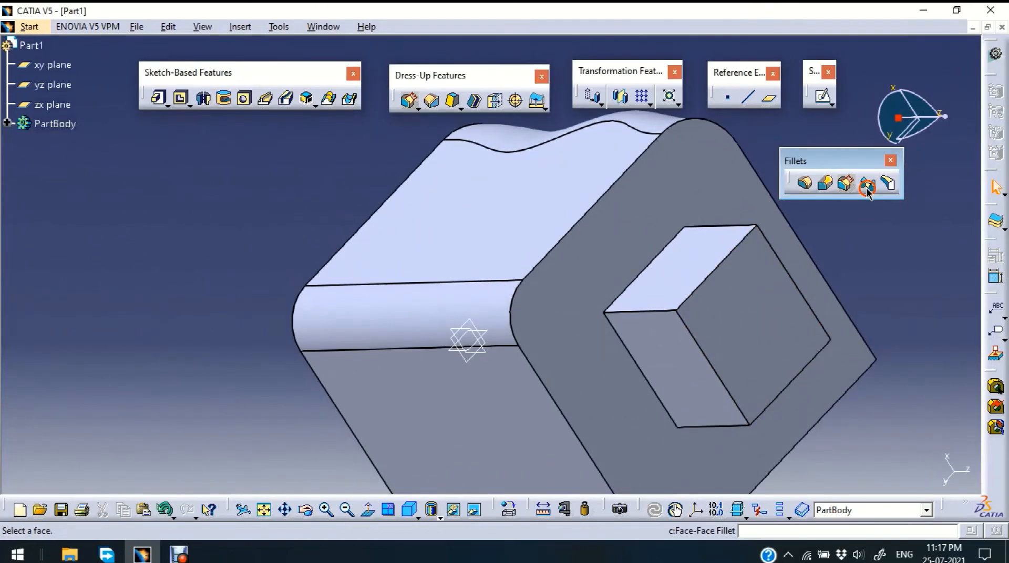
pyautogui.click(693, 270)
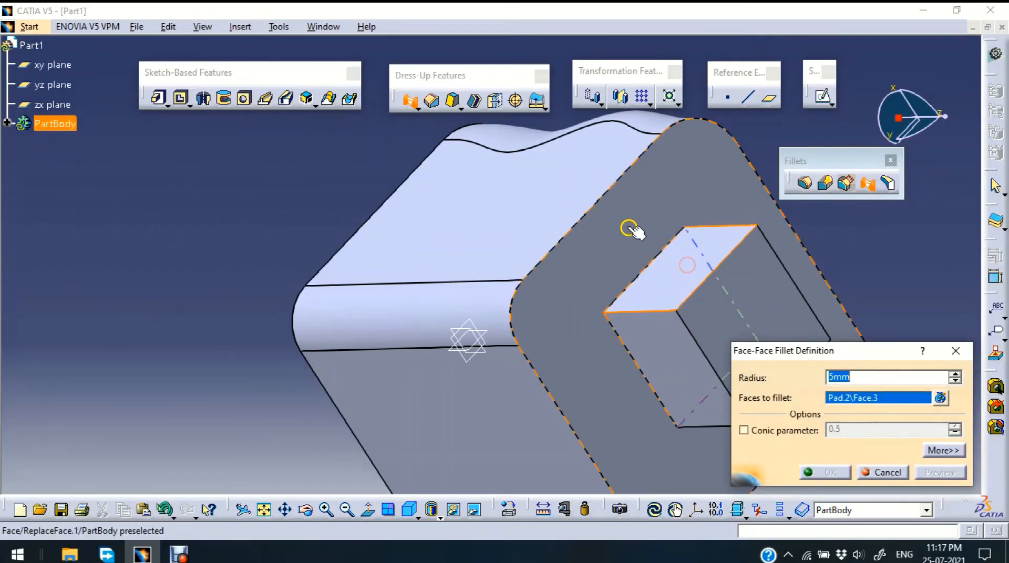
pyautogui.click(631, 230)
pyautogui.click(950, 471)
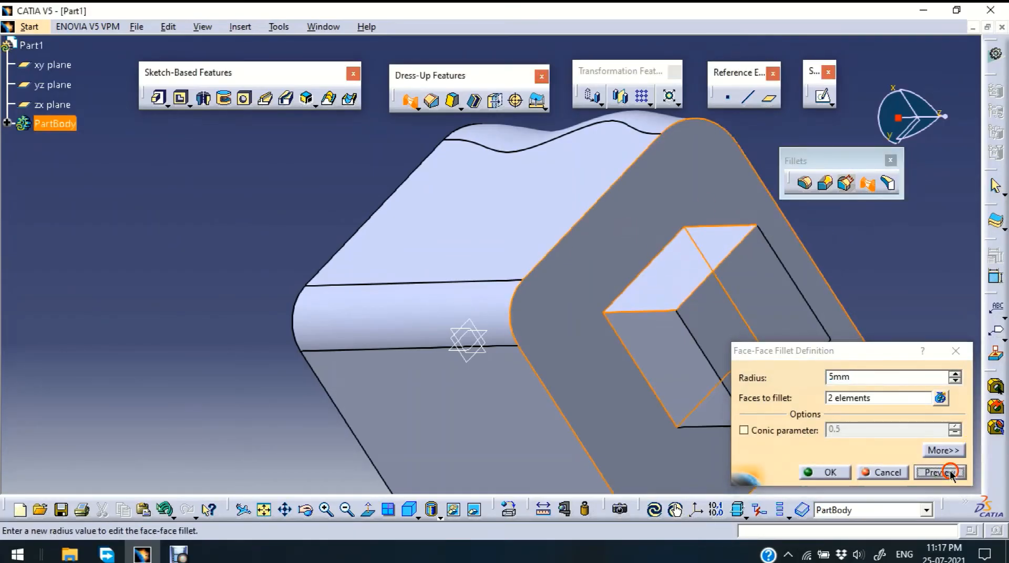
pyautogui.moveTo(921, 282); pyautogui.dragTo(806, 277, button='middle')
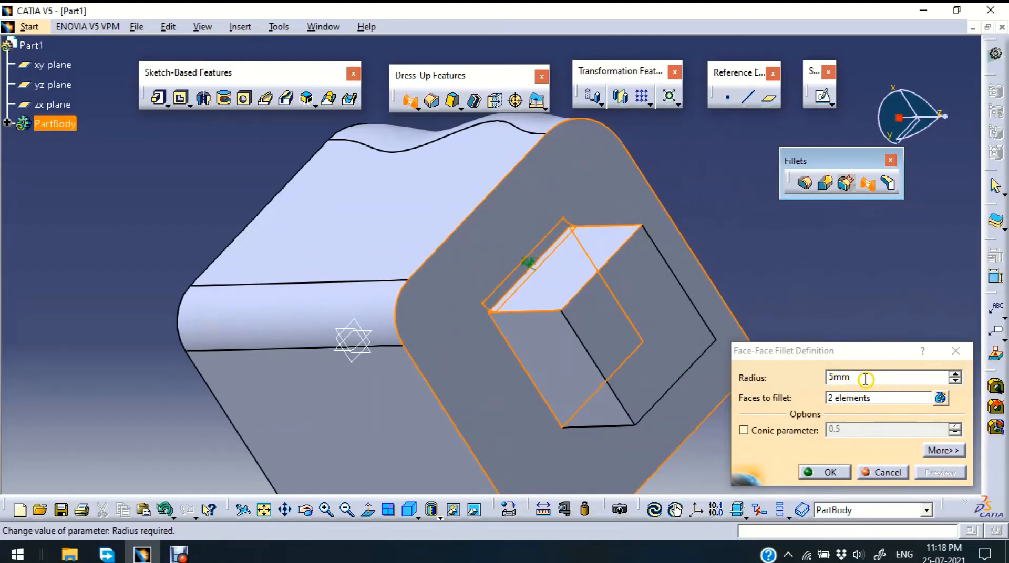
pyautogui.click(744, 390)
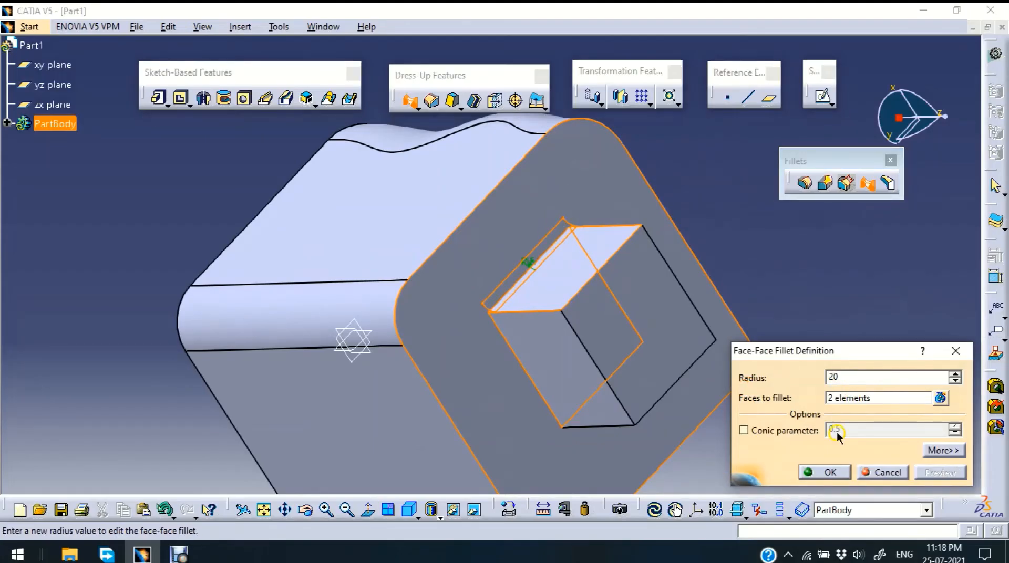
pyautogui.click(831, 469)
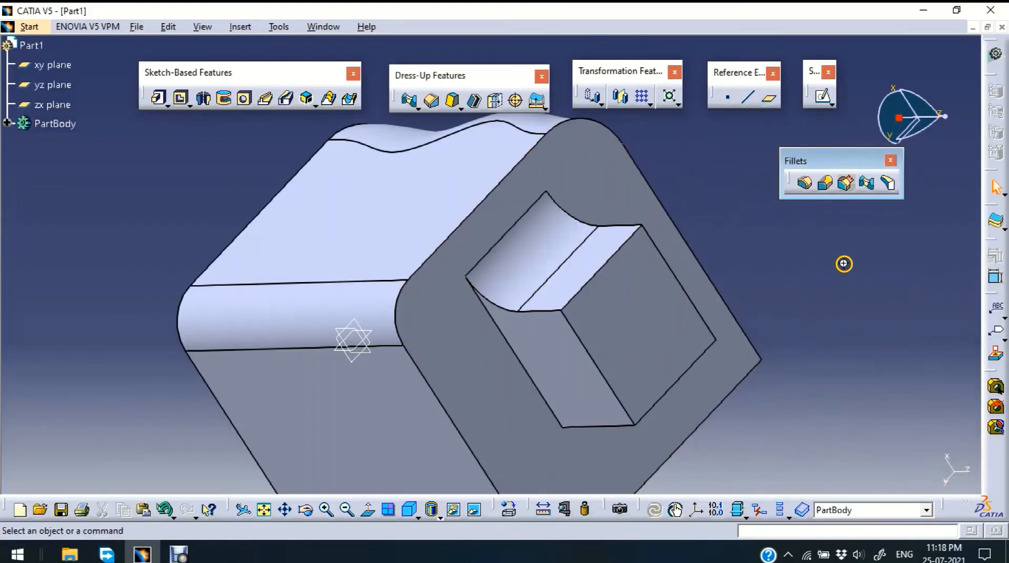
# Try a tritangent fillet on the boss using two adjacent side faces, with the boss's end face as the face to remove
pyautogui.moveTo(841, 266); pyautogui.dragTo(558, 242, button='middle')
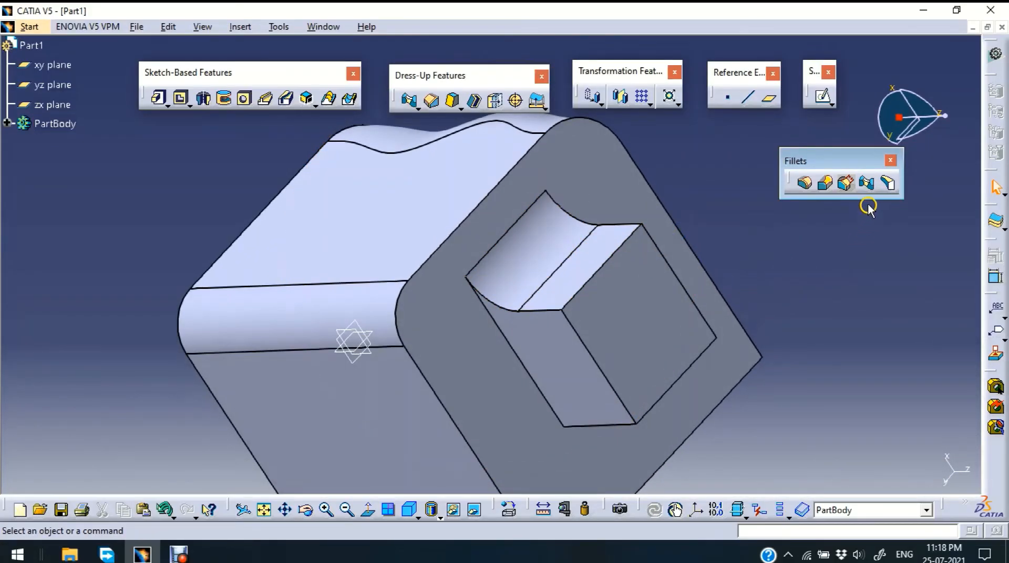
pyautogui.click(887, 192)
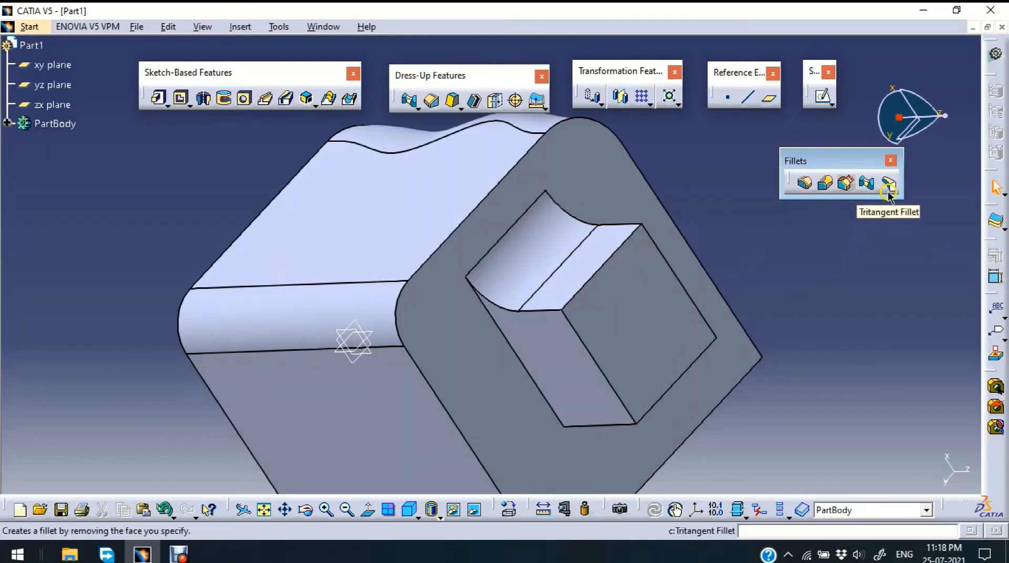
pyautogui.moveTo(819, 247); pyautogui.dragTo(521, 268, button='middle')
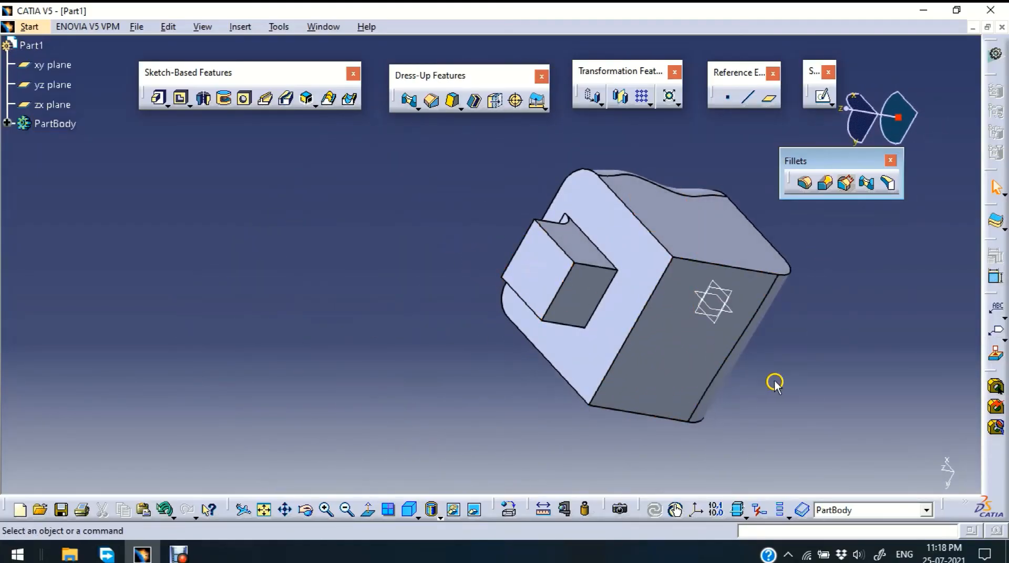
pyautogui.moveTo(790, 399); pyautogui.dragTo(825, 324, button='middle')
pyautogui.moveTo(374, 360); pyautogui.dragTo(226, 344, button='middle')
pyautogui.click(888, 184)
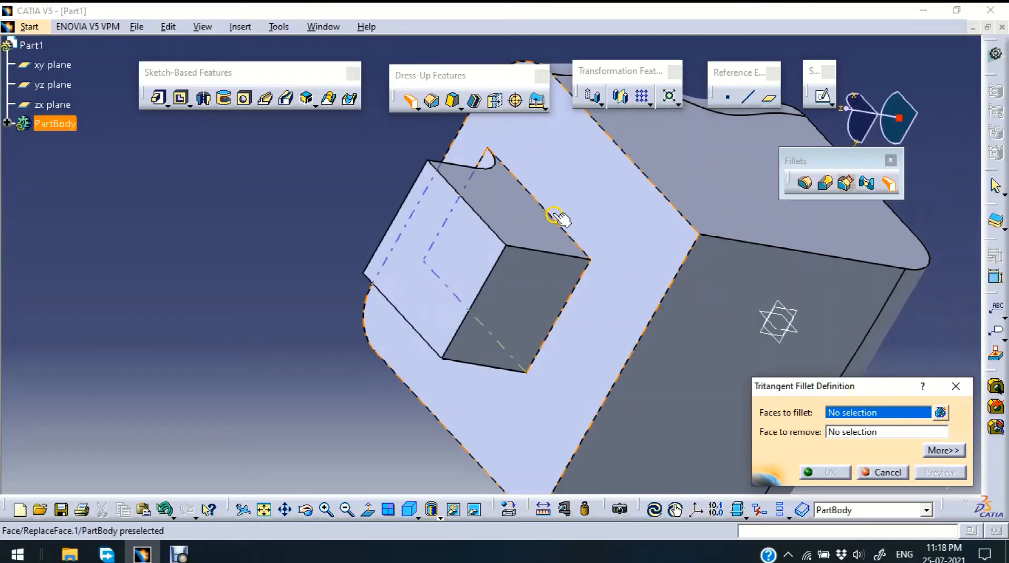
pyautogui.click(528, 225)
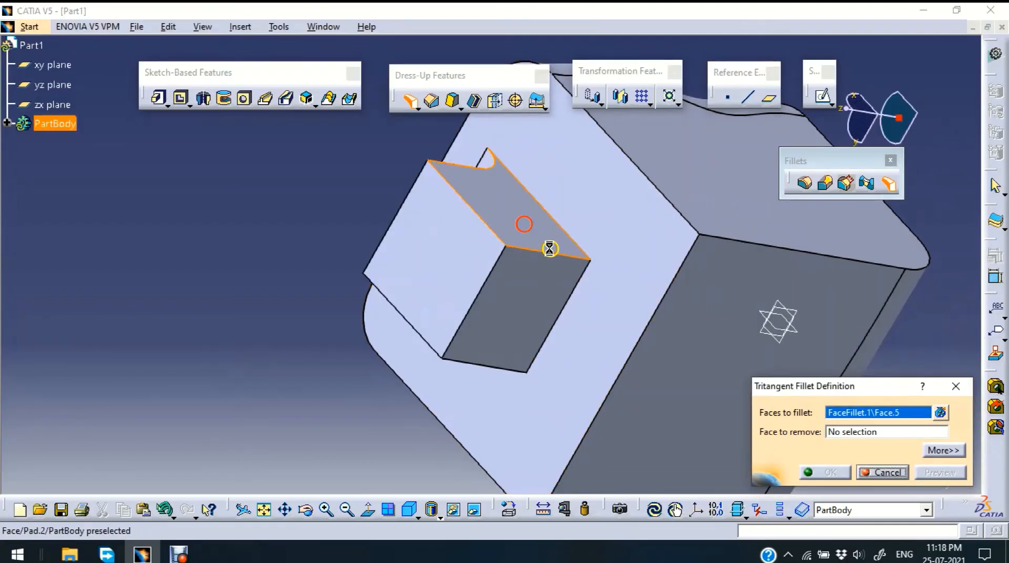
pyautogui.click(536, 284)
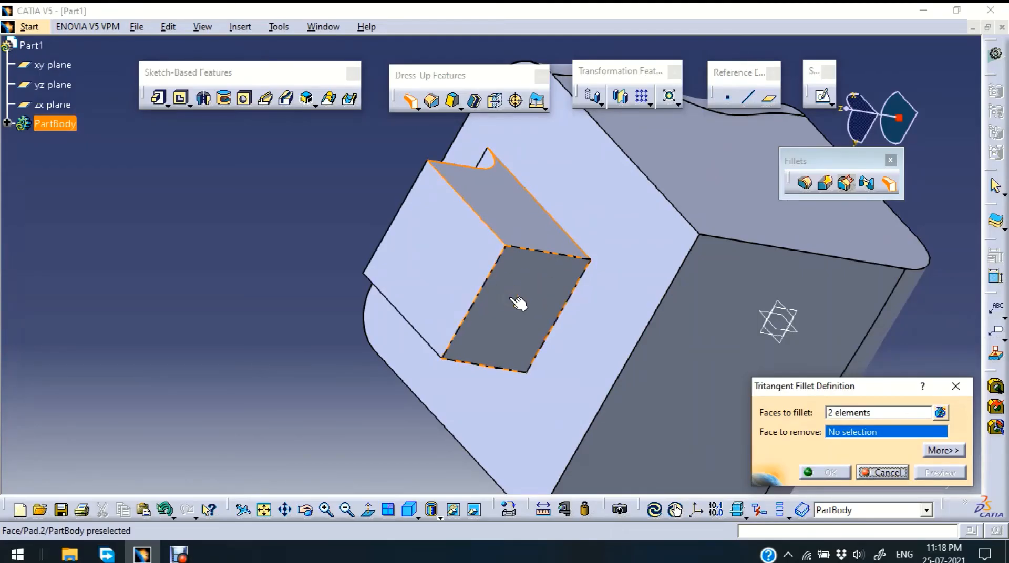
pyautogui.click(452, 259)
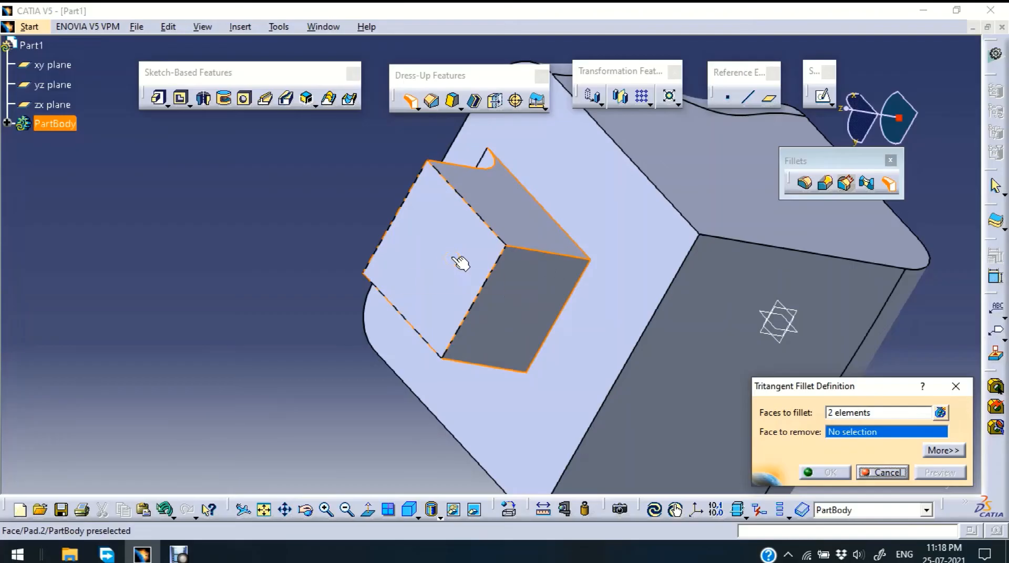
pyautogui.click(453, 262)
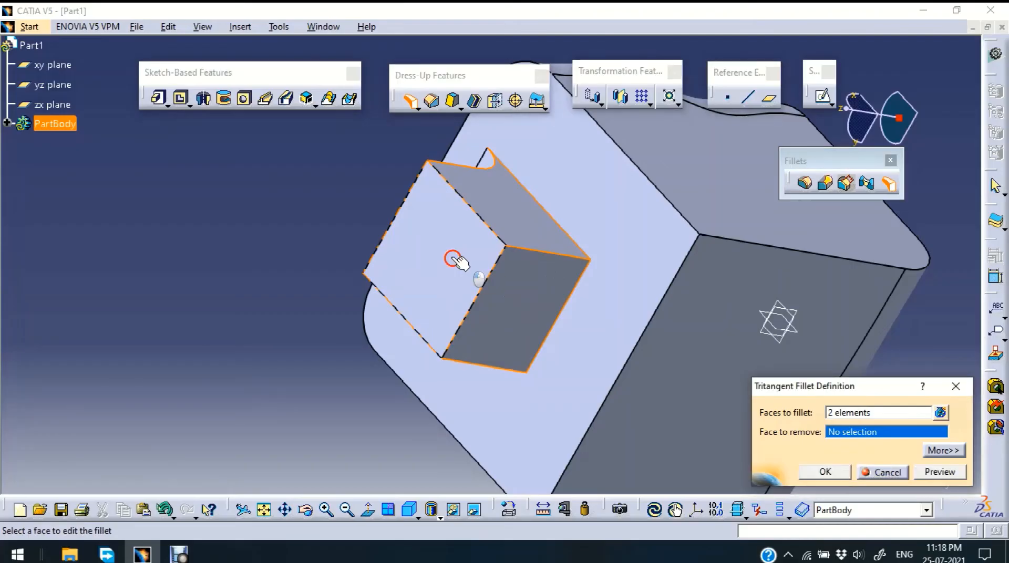
pyautogui.click(935, 473)
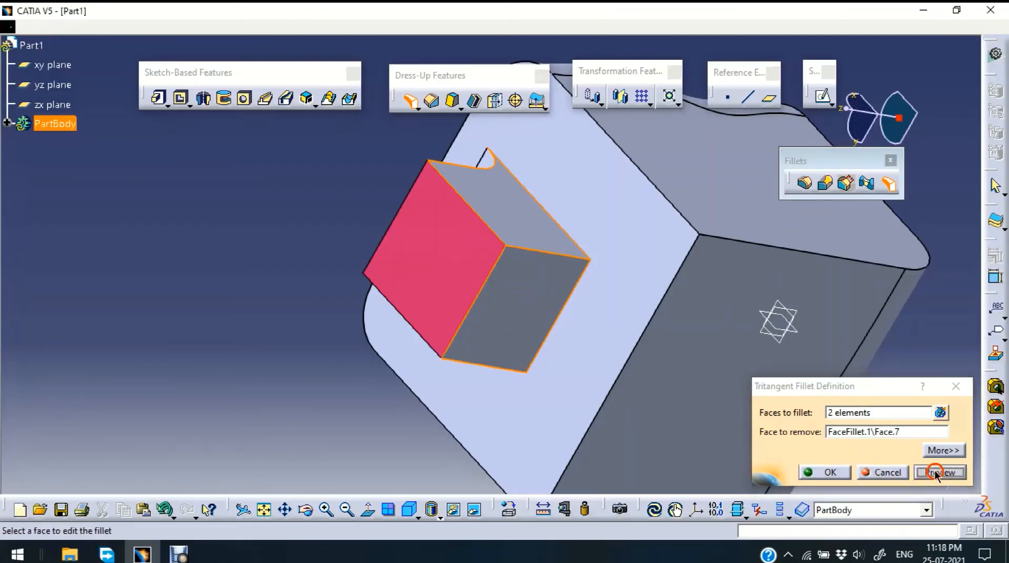
pyautogui.click(844, 472)
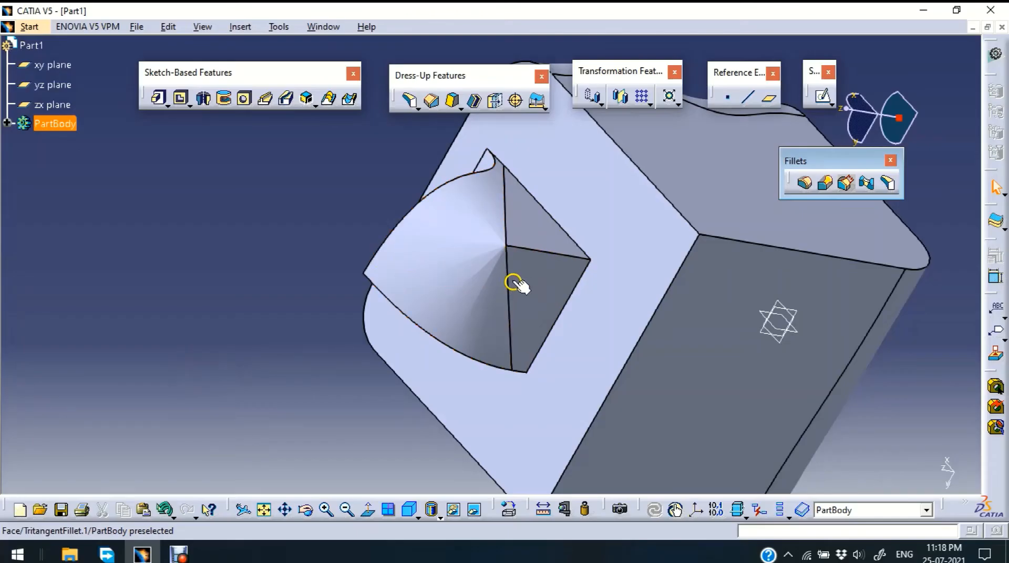
# Remove the tritangent fillet from the boss and clear the selection
pyautogui.click(469, 314)
pyautogui.press('Delete')
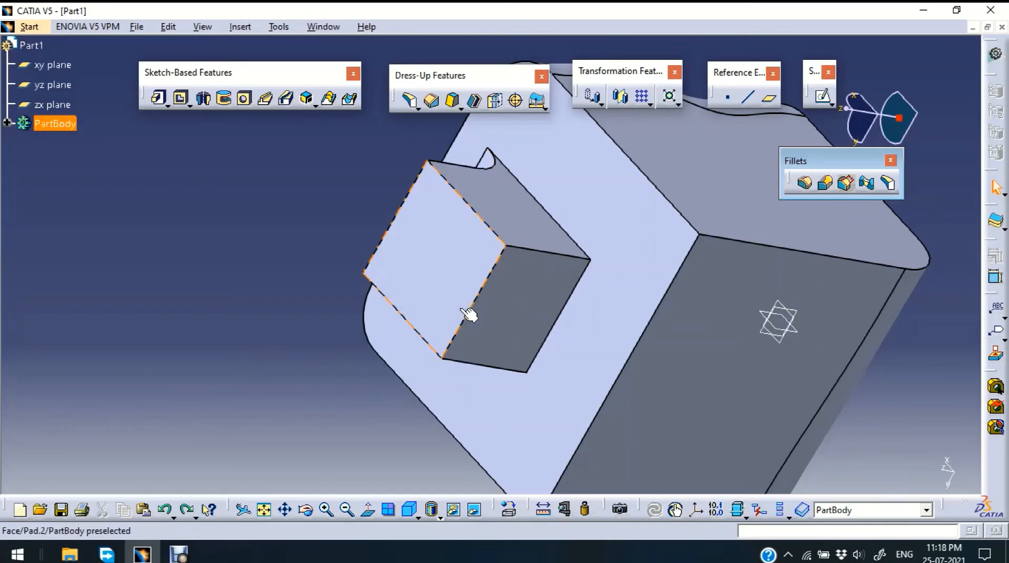
pyautogui.click(353, 246)
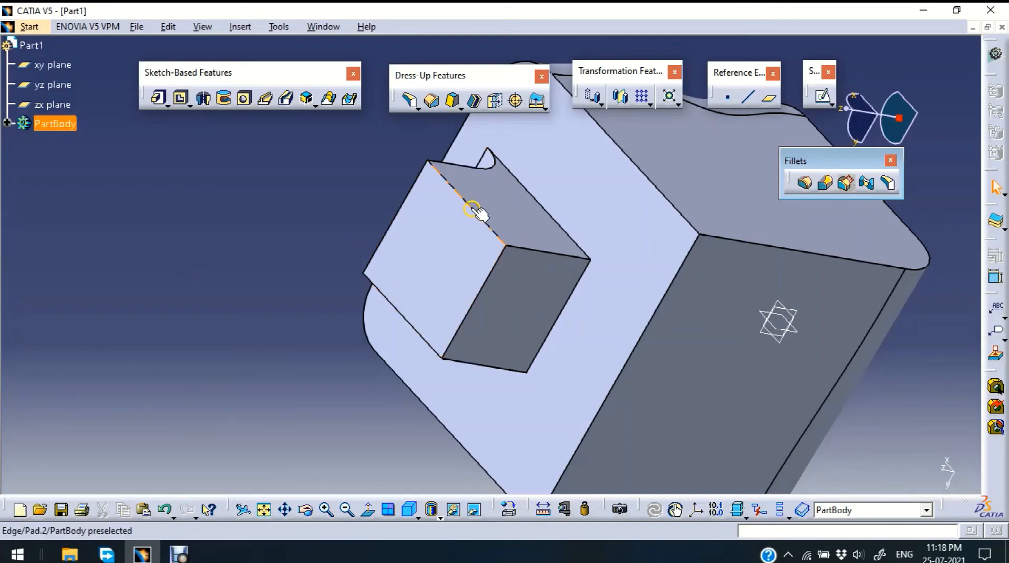
pyautogui.click(508, 239)
pyautogui.click(486, 273)
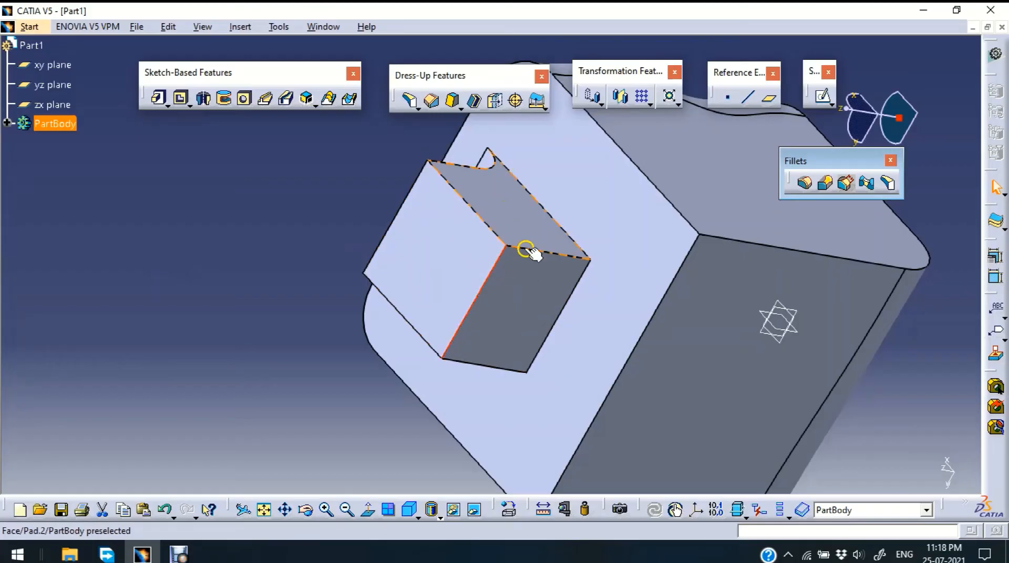
pyautogui.click(480, 217)
pyautogui.click(487, 282)
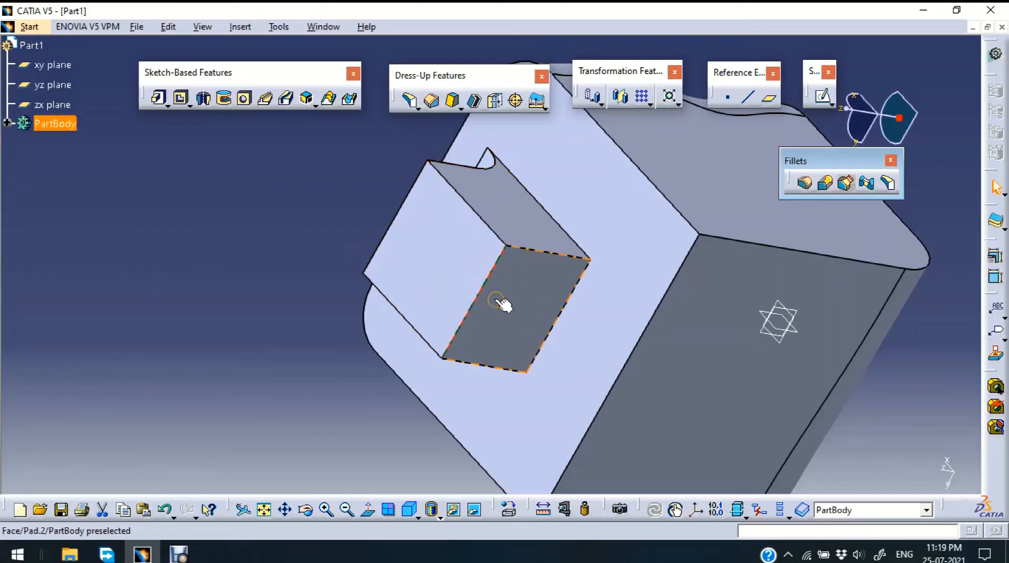
# Create a tritangent fillet between the boss's upper and lower adjacent side faces, using its end face as the face to remove
pyautogui.click(440, 271)
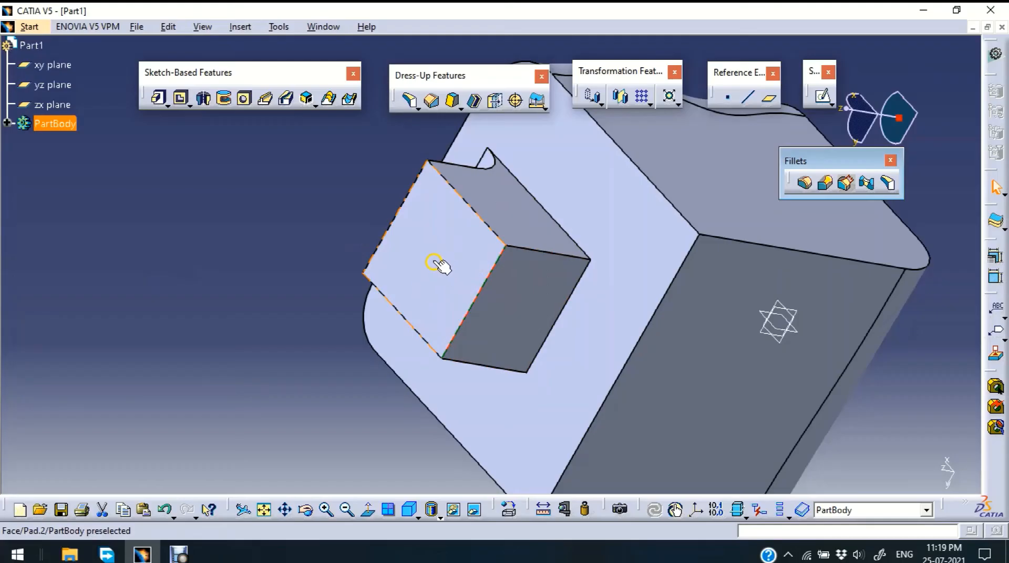
pyautogui.click(889, 183)
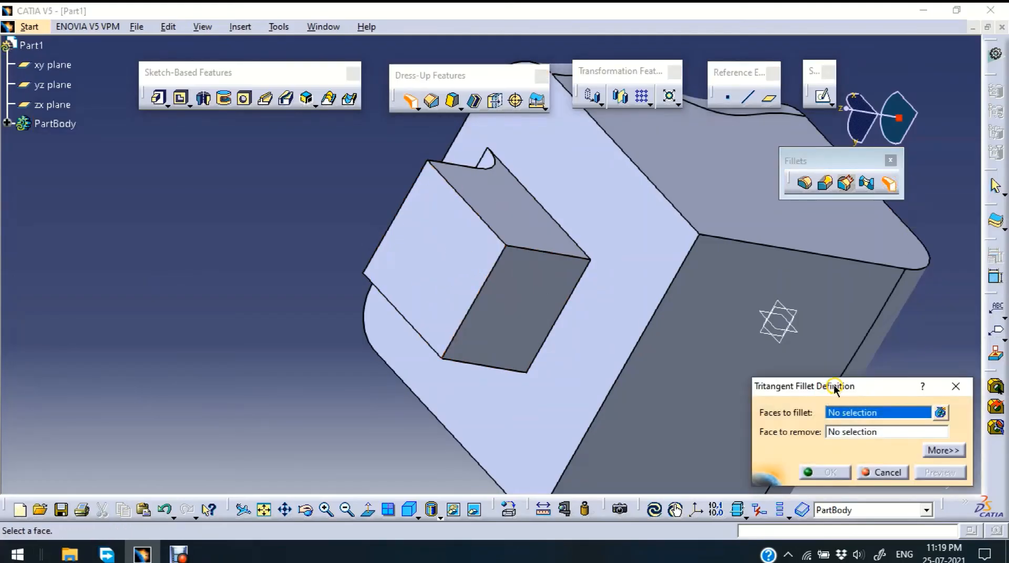
pyautogui.click(523, 224)
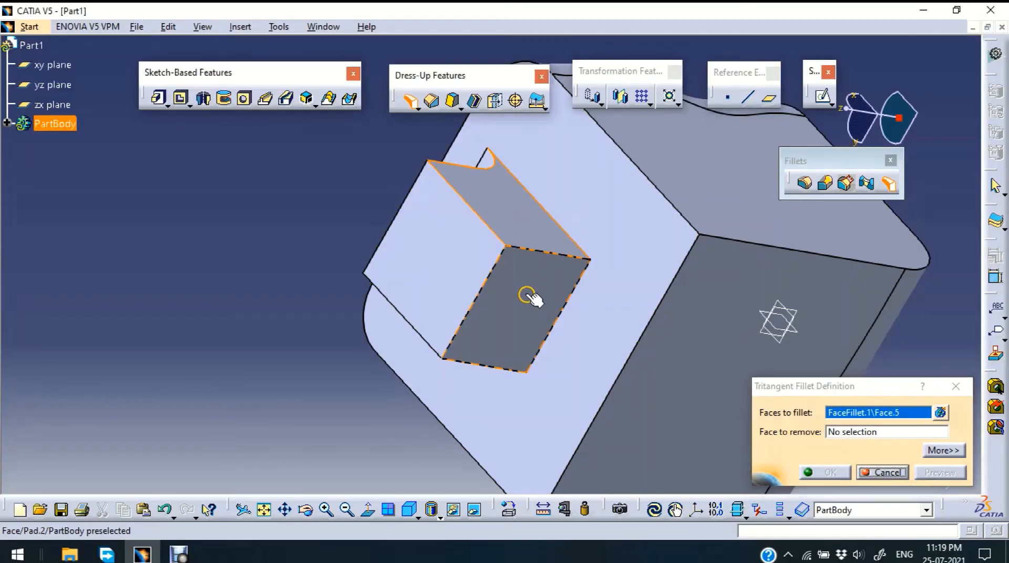
pyautogui.click(527, 296)
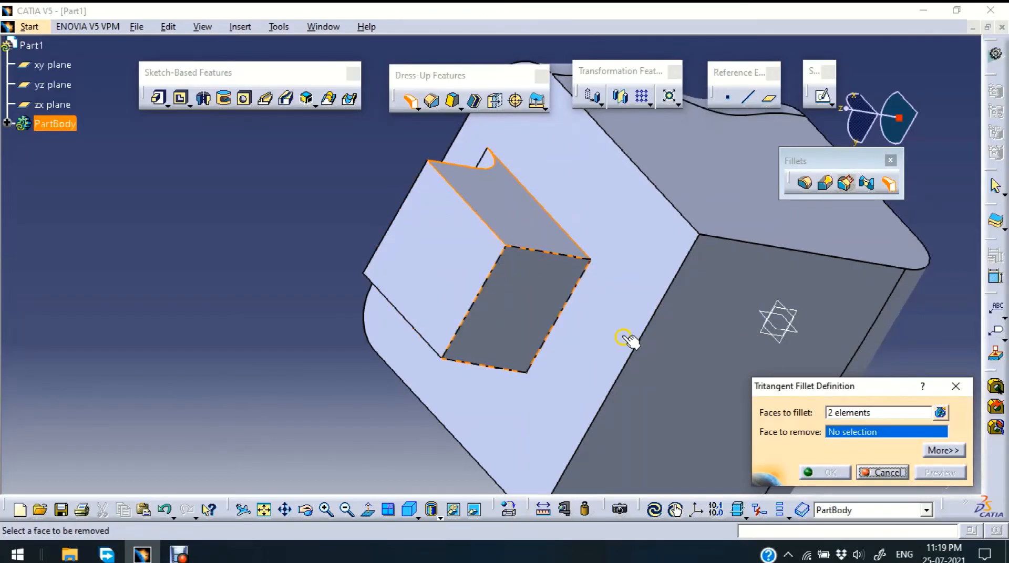
pyautogui.click(459, 260)
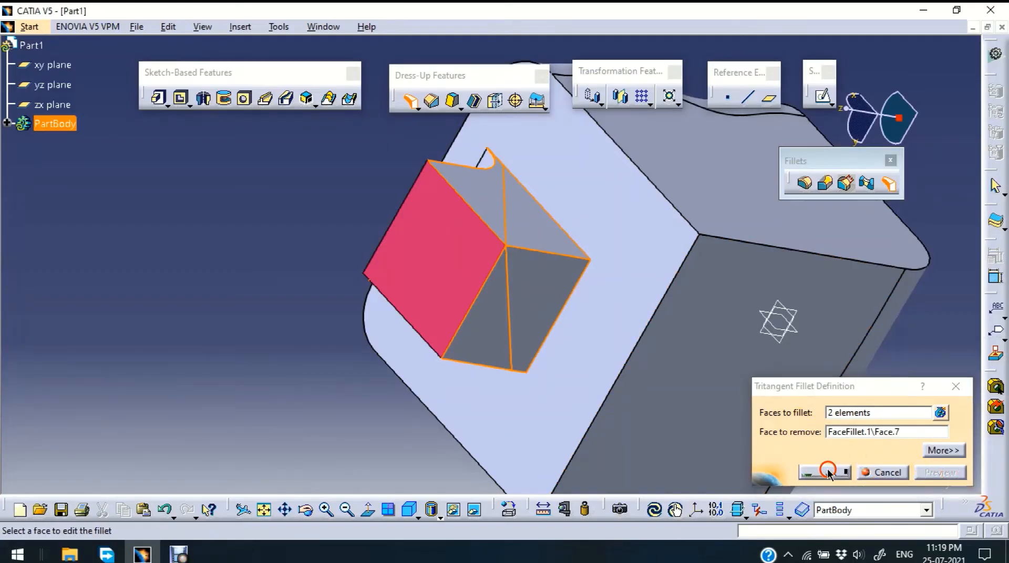
pyautogui.click(824, 471)
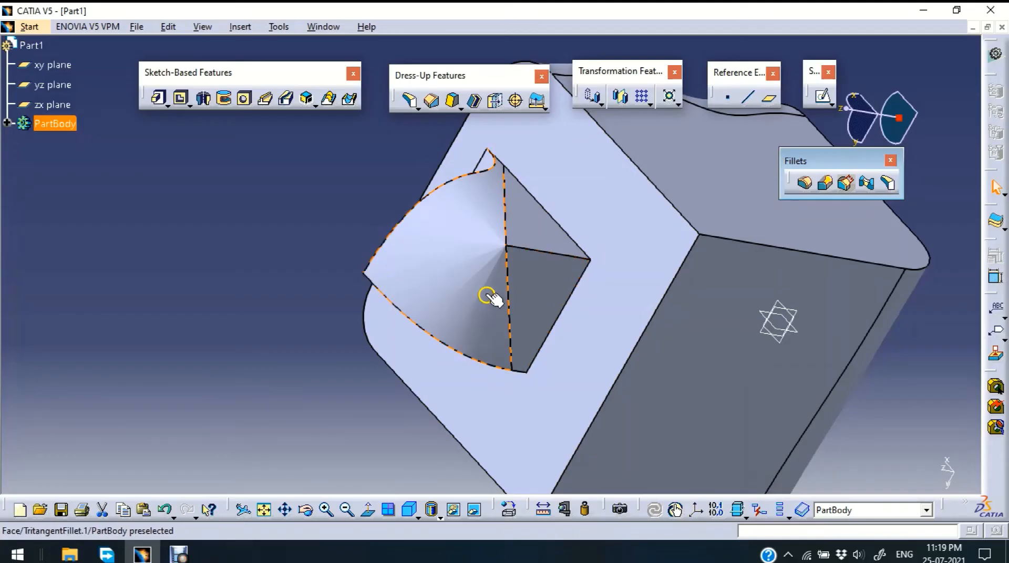
pyautogui.click(427, 257)
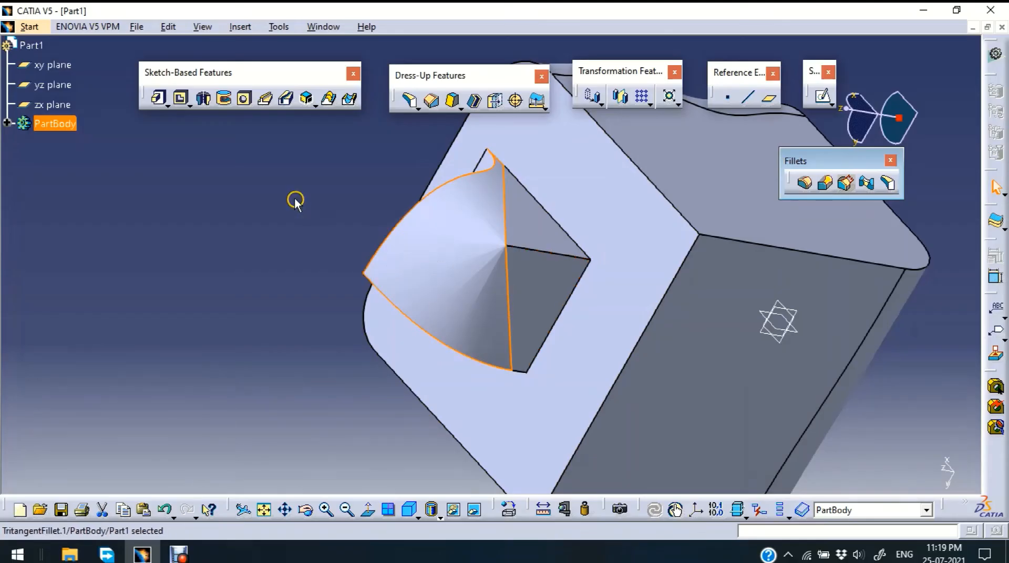
pyautogui.moveTo(294, 197); pyautogui.dragTo(295, 310, button='middle')
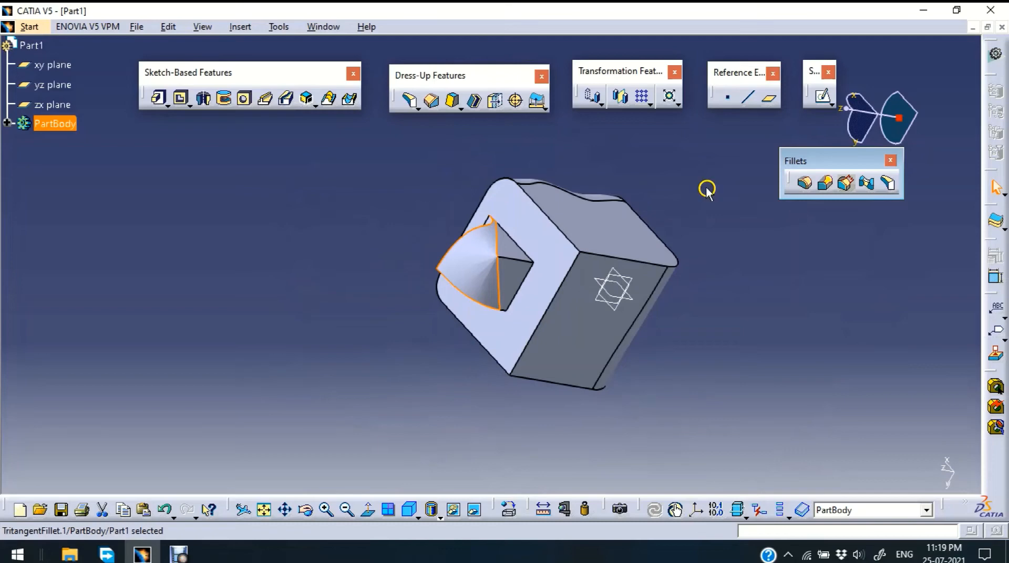
# Hide the floating fillet tools and delete the tritangent fillet from the boss
pyautogui.click(890, 162)
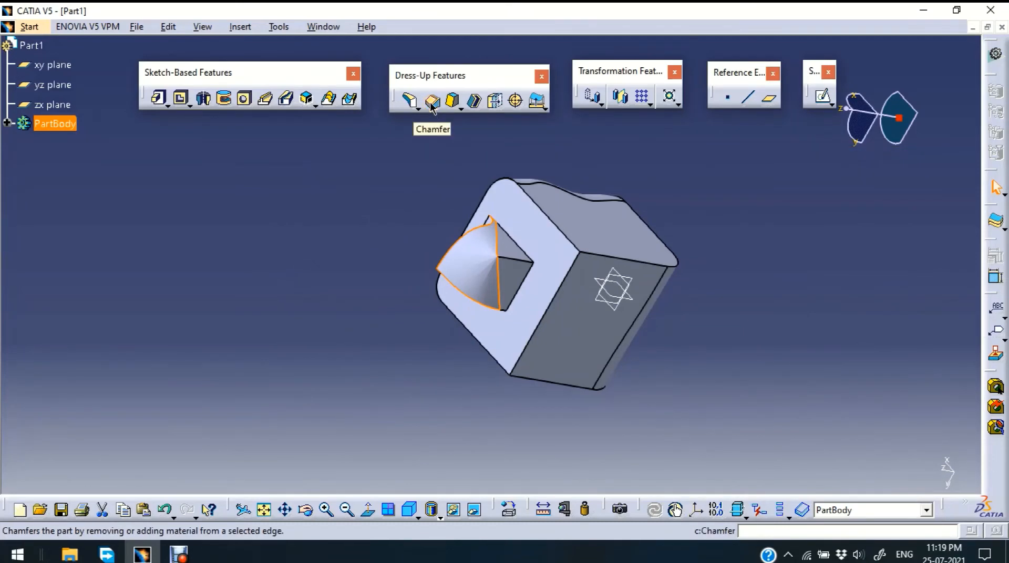
pyautogui.click(484, 265)
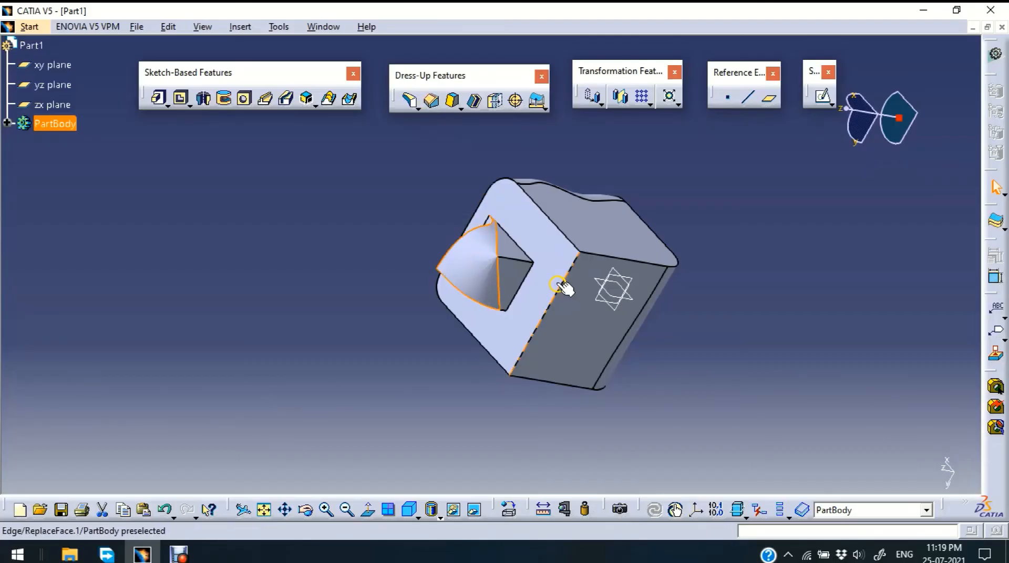
pyautogui.press('Delete')
# Delete the rectangular boss from the block's end face together with its children and aggregated elements
pyautogui.click(480, 267)
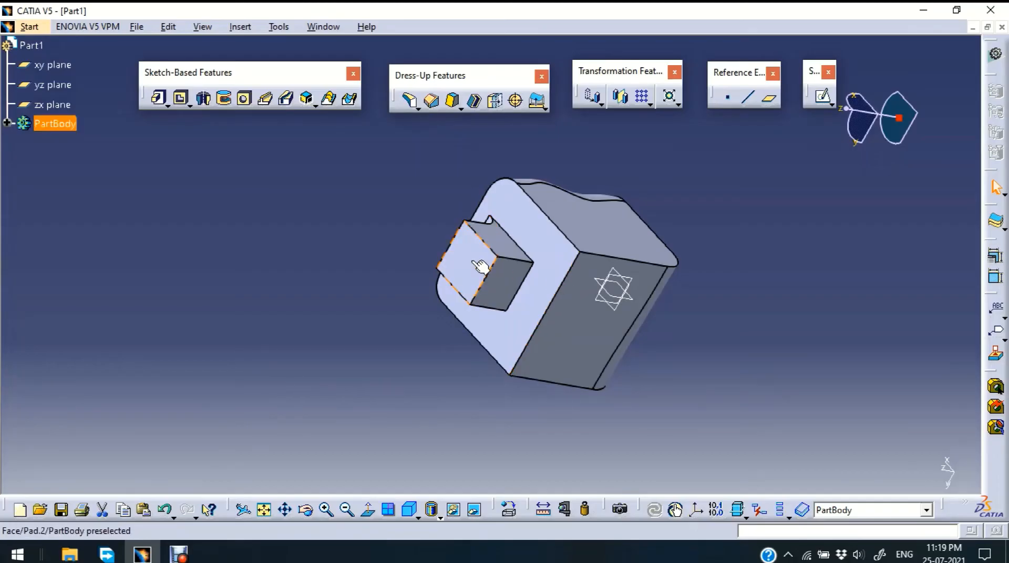
pyautogui.press('Delete')
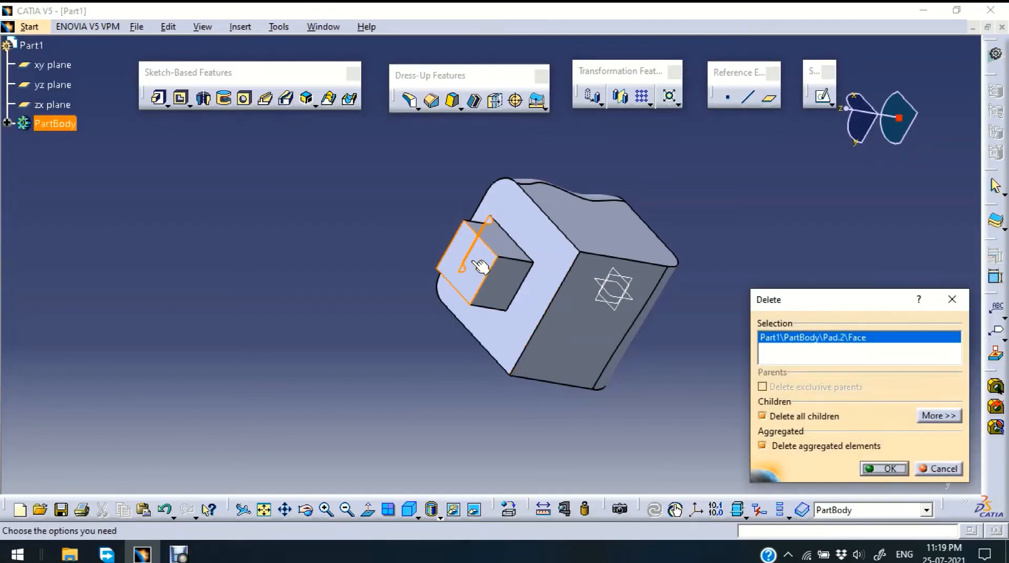
pyautogui.press('Return')
# Define a chamfer on a straight, sharp edge of the block with a 10 mm length and 45° angle, and preview it
pyautogui.moveTo(608, 236); pyautogui.dragTo(557, 453, button='middle')
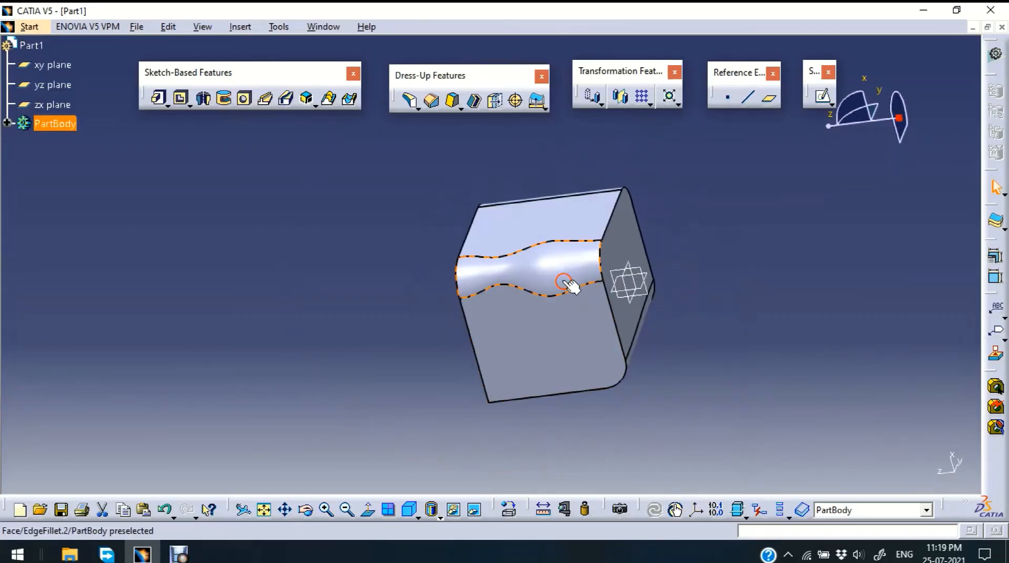
pyautogui.moveTo(726, 202); pyautogui.dragTo(527, 306, button='middle')
pyautogui.click(529, 307)
pyautogui.click(882, 319)
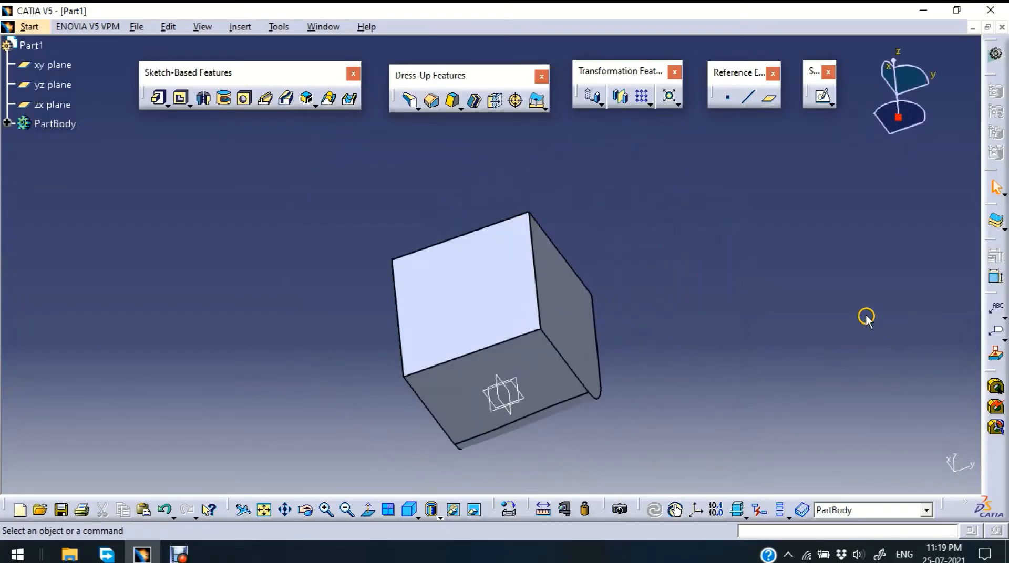
pyautogui.moveTo(866, 318); pyautogui.dragTo(570, 309, button='middle')
pyautogui.moveTo(500, 315); pyautogui.dragTo(357, 283, button='middle')
pyautogui.moveTo(287, 410); pyautogui.dragTo(326, 368, button='middle')
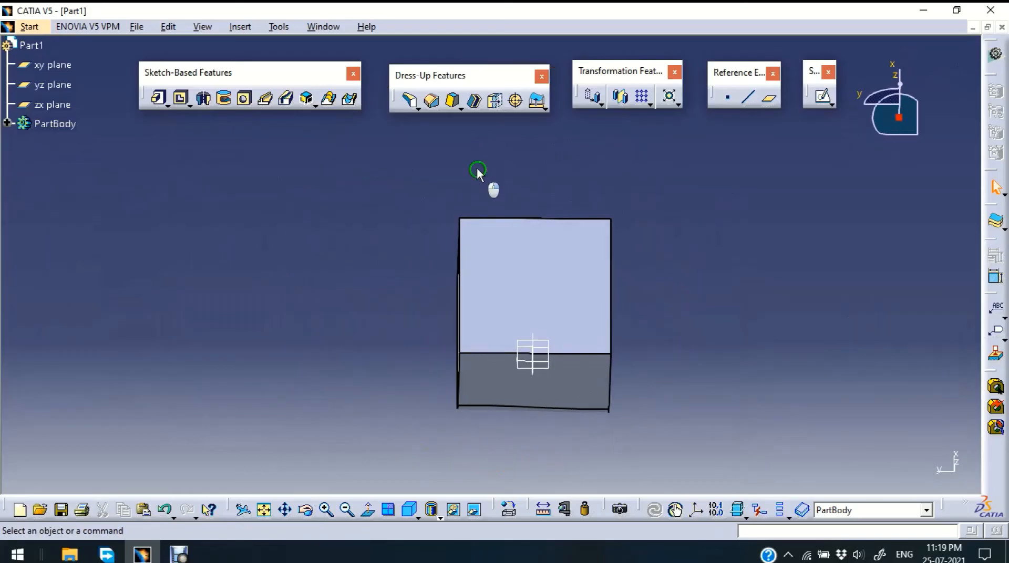
pyautogui.moveTo(479, 176); pyautogui.dragTo(568, 273, button='middle')
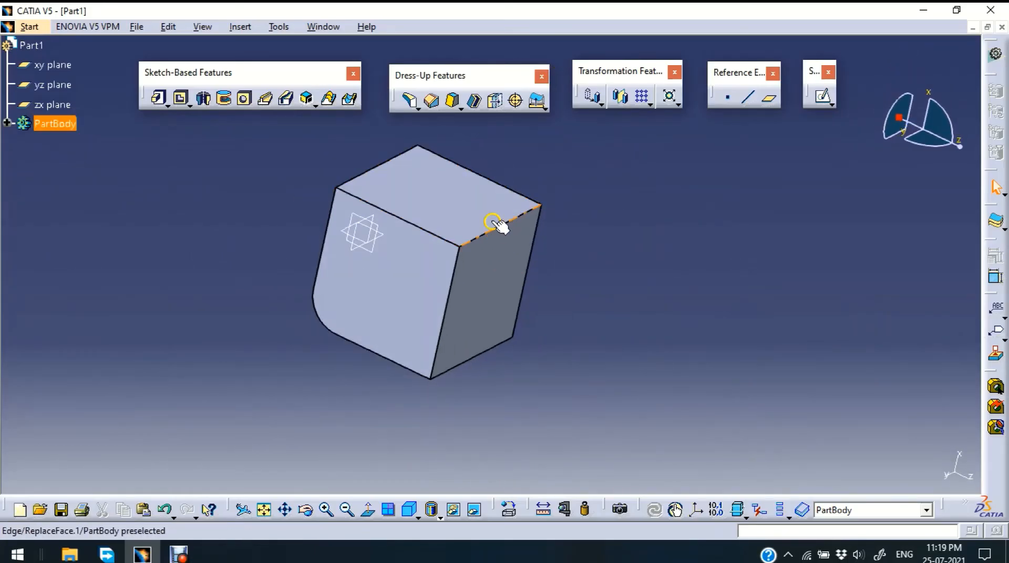
pyautogui.click(433, 102)
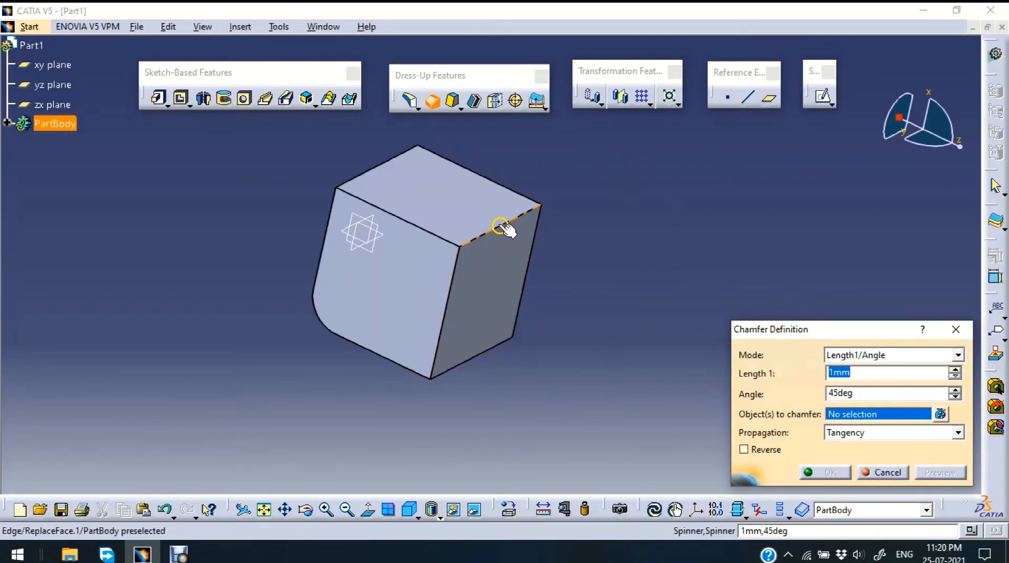
pyautogui.click(498, 226)
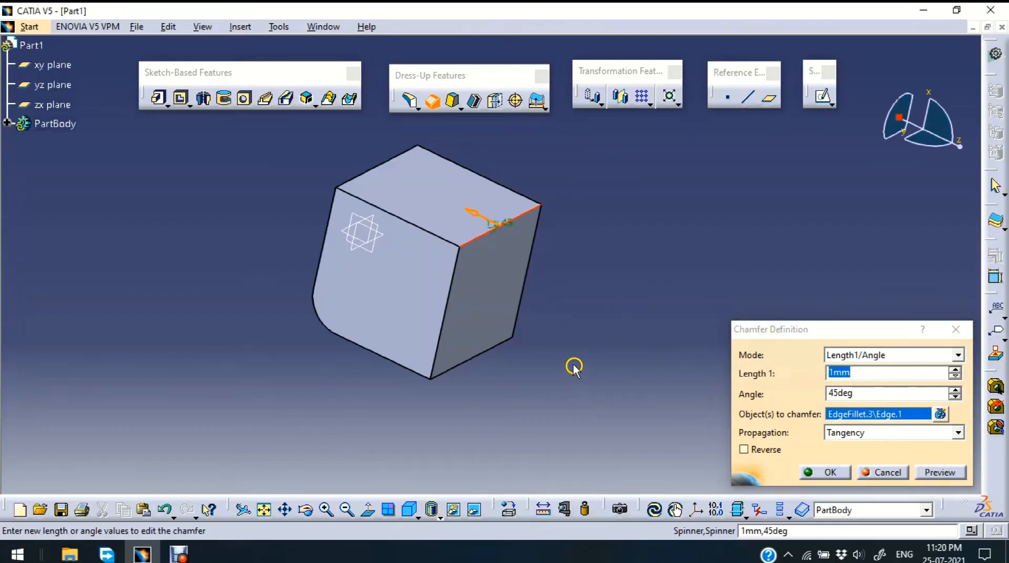
pyautogui.keyDown('ctrl'); pyautogui.moveTo(574, 366); pyautogui.dragTo(604, 279, button='middle'); pyautogui.keyUp('ctrl')
pyautogui.moveTo(635, 224); pyautogui.dragTo(643, 294, button='middle')
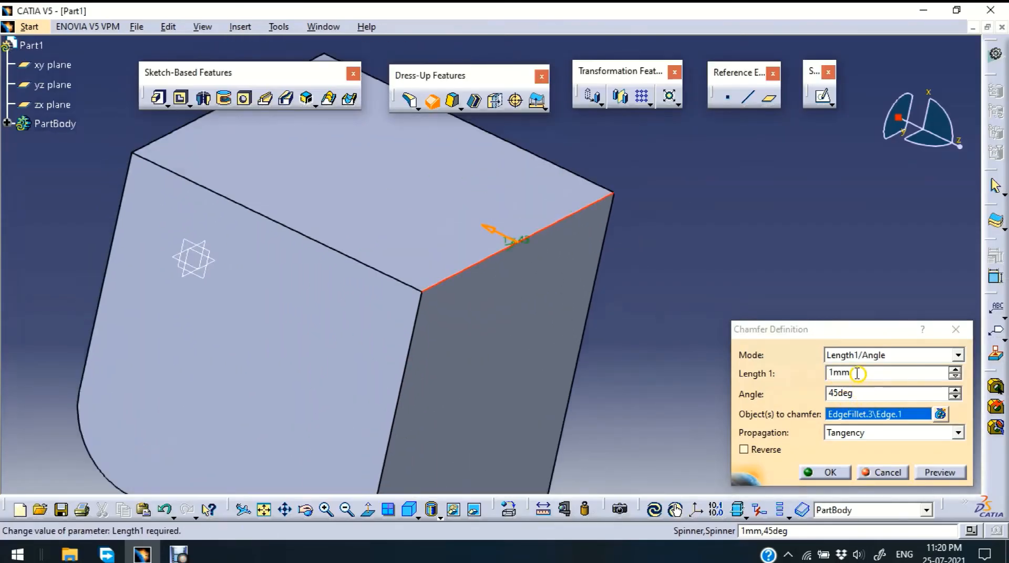
pyautogui.doubleClick(858, 373)
pyautogui.write('10')
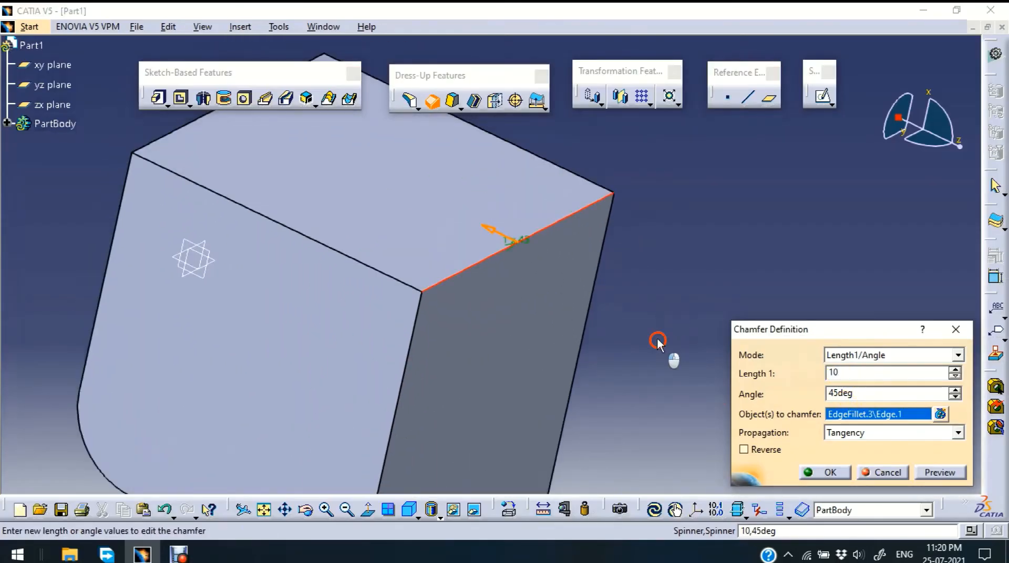
pyautogui.click(933, 475)
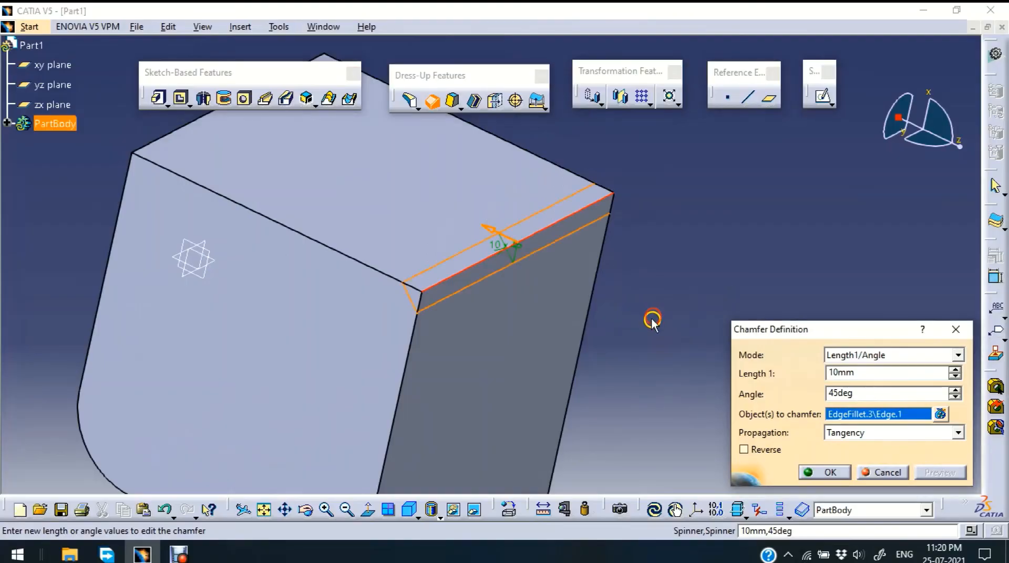
pyautogui.keyDown('ctrl'); pyautogui.moveTo(651, 318); pyautogui.dragTo(662, 248, button='middle'); pyautogui.keyUp('ctrl')
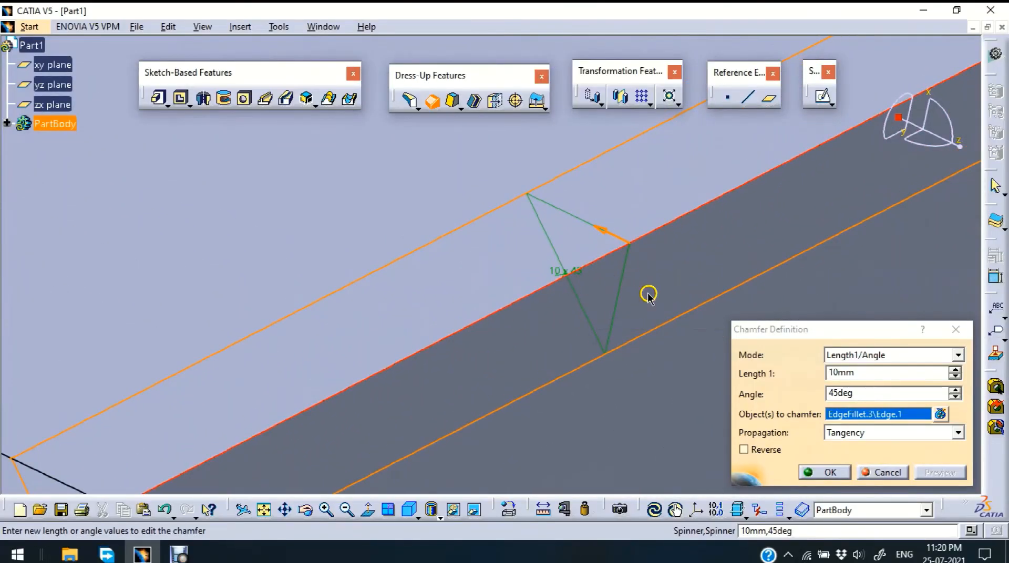
# Set the edge chamfer's length to 20 mm, apply it, and review its definition against the resulting shape
pyautogui.doubleClick(846, 372)
pyautogui.write('20')
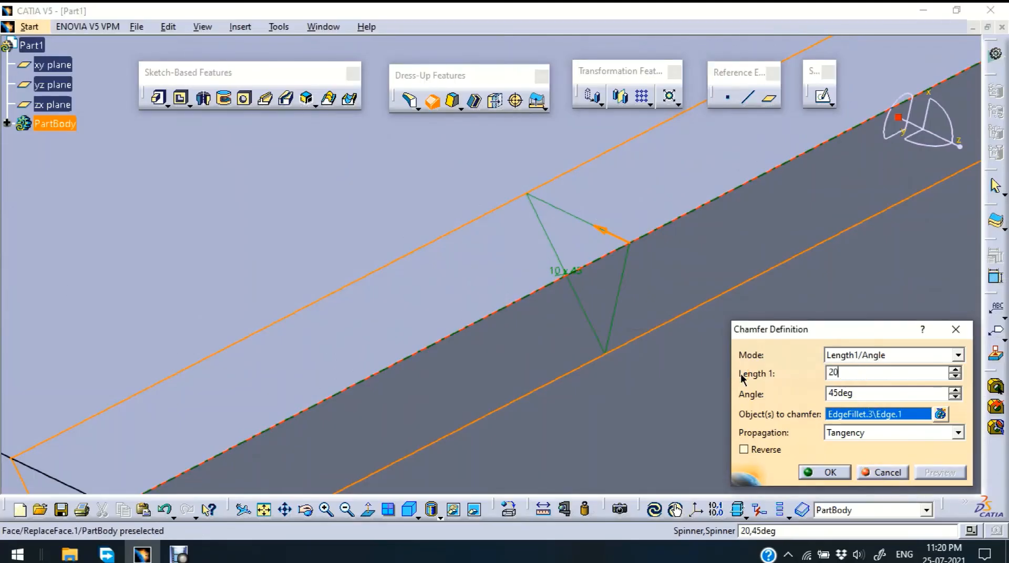
pyautogui.click(834, 472)
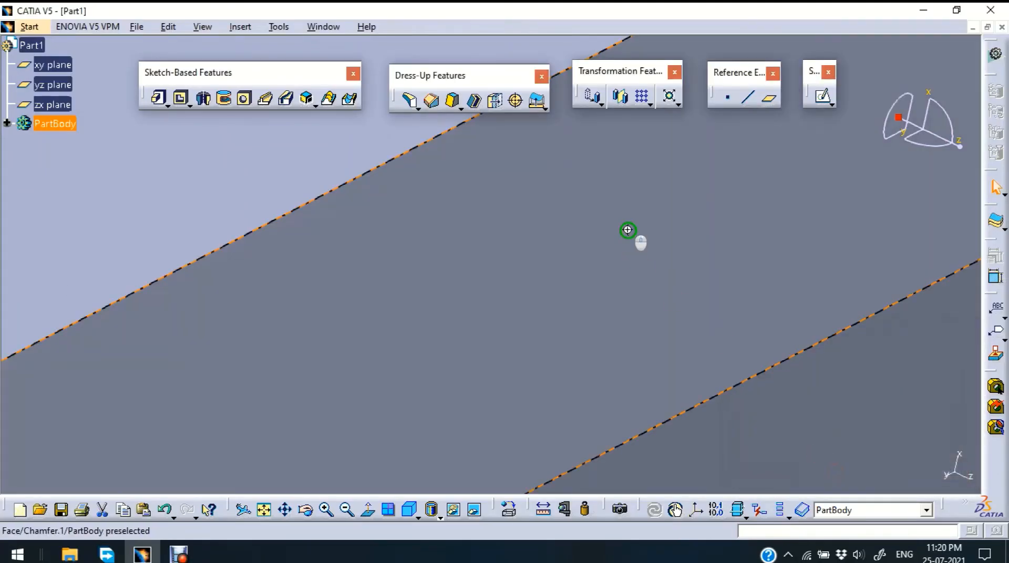
pyautogui.keyDown('ctrl'); pyautogui.moveTo(642, 239); pyautogui.dragTo(563, 255, button='middle'); pyautogui.keyUp('ctrl')
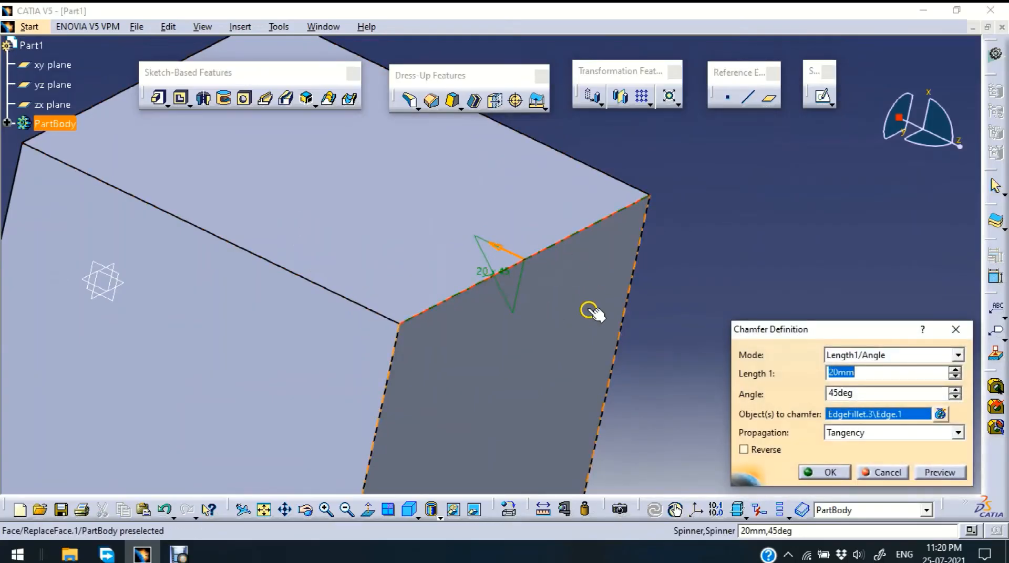
pyautogui.keyDown('ctrl'); pyautogui.moveTo(688, 356); pyautogui.dragTo(660, 340, button='middle'); pyautogui.keyUp('ctrl')
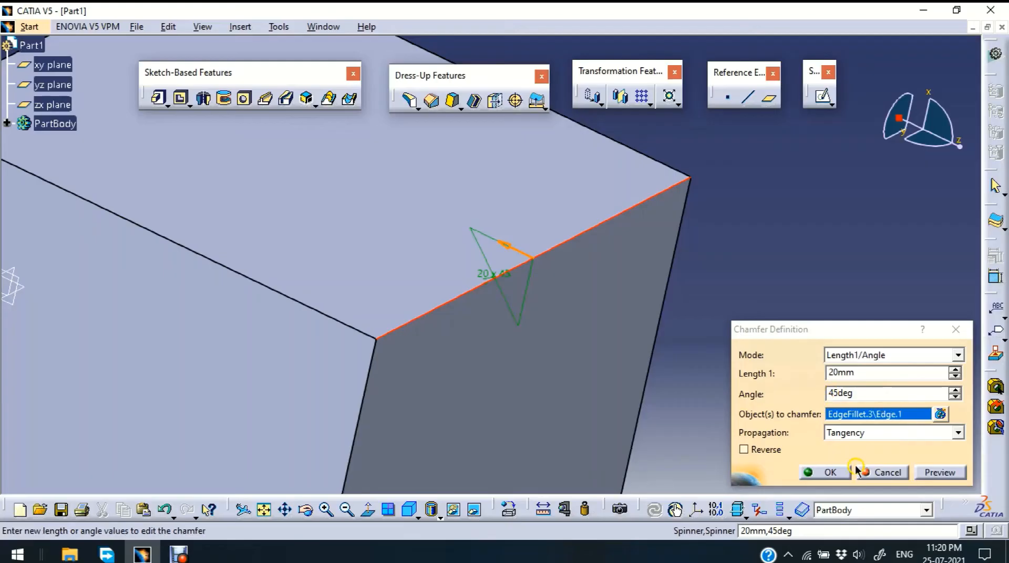
pyautogui.click(831, 473)
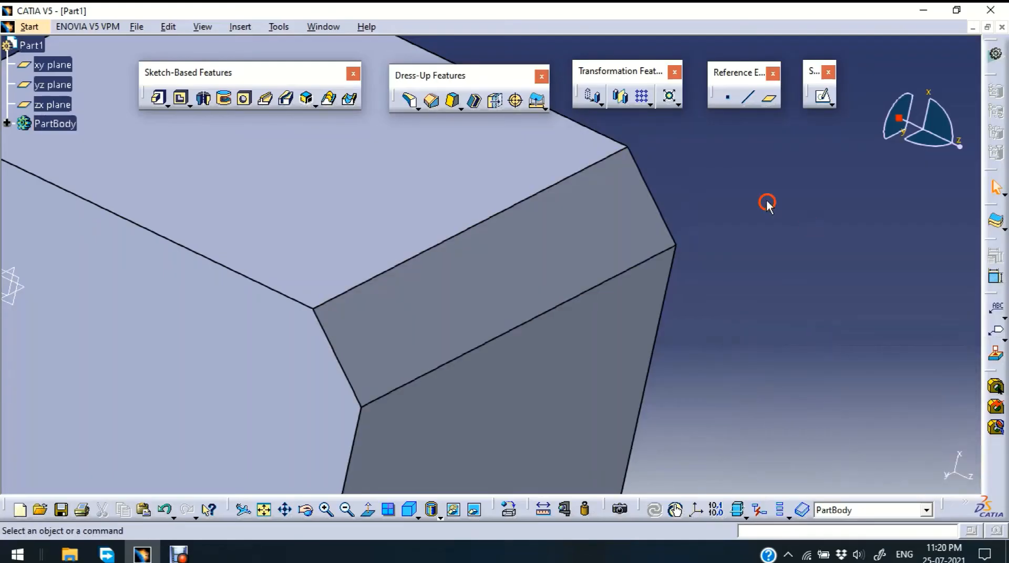
pyautogui.moveTo(767, 204); pyautogui.dragTo(767, 294, button='middle')
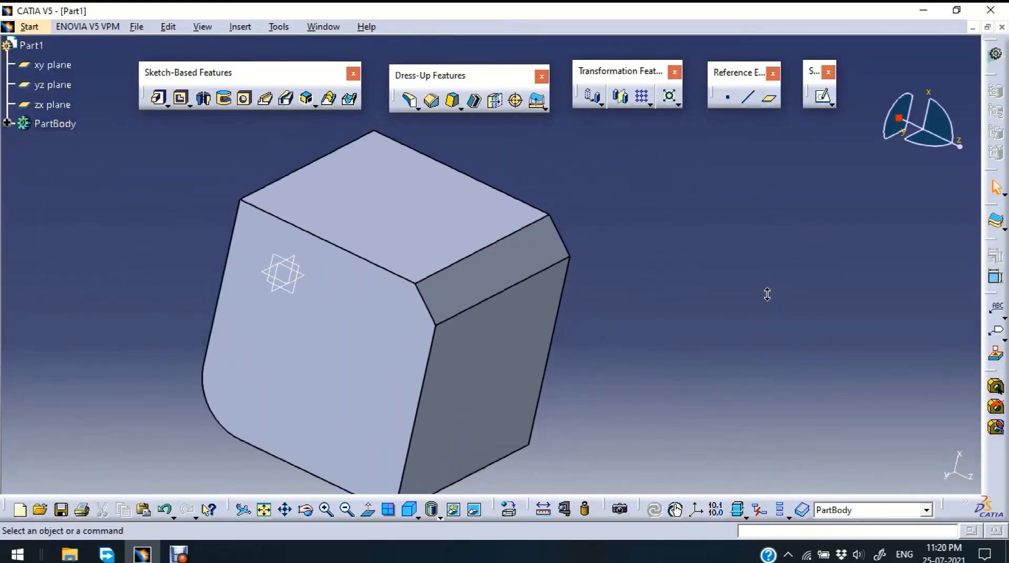
# Display the set of draft tools as a separate floating group in the workspace
pyautogui.click(443, 100)
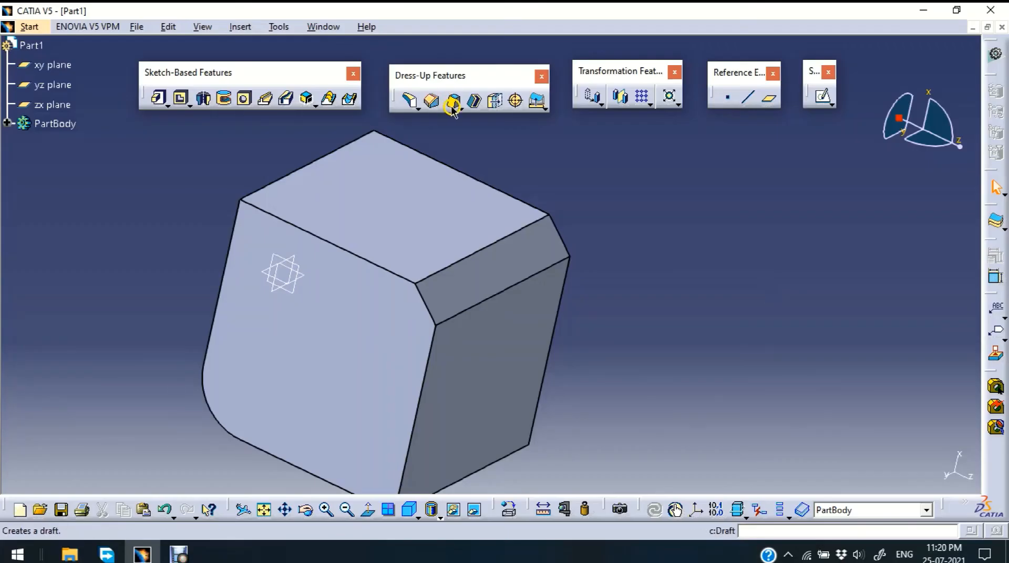
pyautogui.moveTo(752, 187); pyautogui.dragTo(759, 185)
pyautogui.click(768, 180)
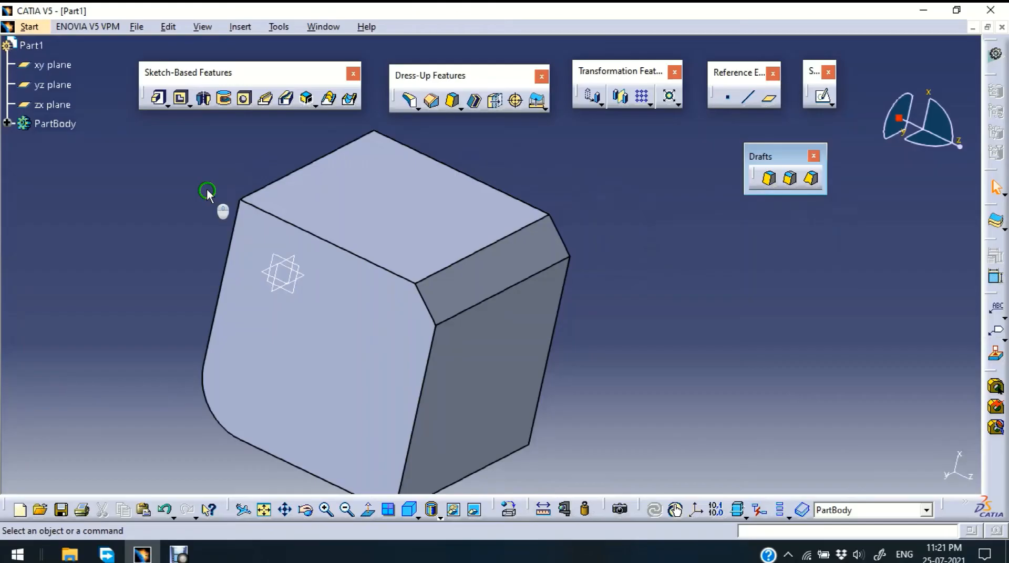
# Delete the chamfer to restore the block's sharp edge
pyautogui.moveTo(207, 194); pyautogui.dragTo(241, 331, button='middle')
pyautogui.click(477, 274)
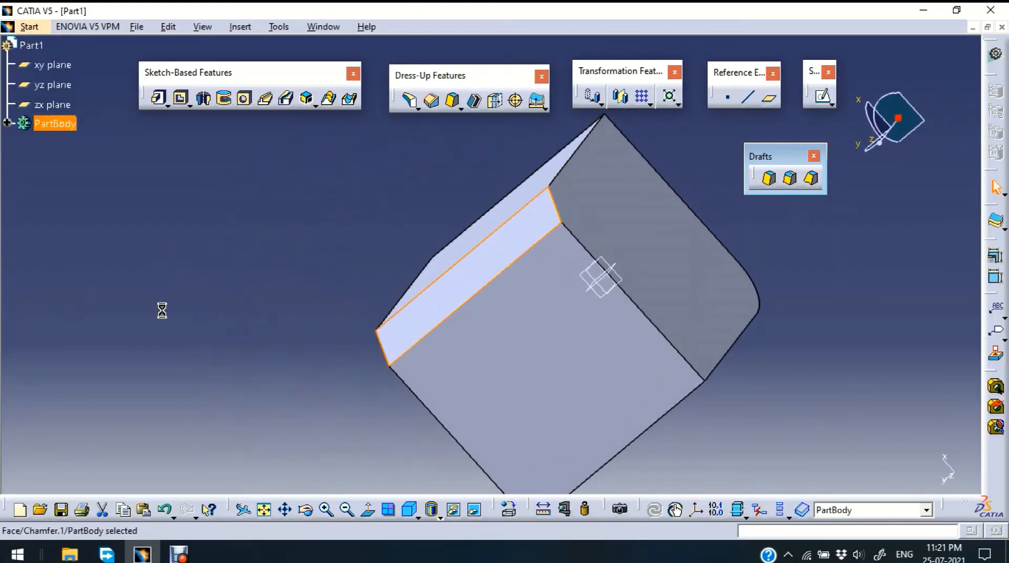
pyautogui.press('Delete')
# Start a Draft Angle on a flat side face of the block, using the adjoining light face as the neutral element
pyautogui.moveTo(173, 364); pyautogui.dragTo(499, 234, button='middle')
pyautogui.click(768, 180)
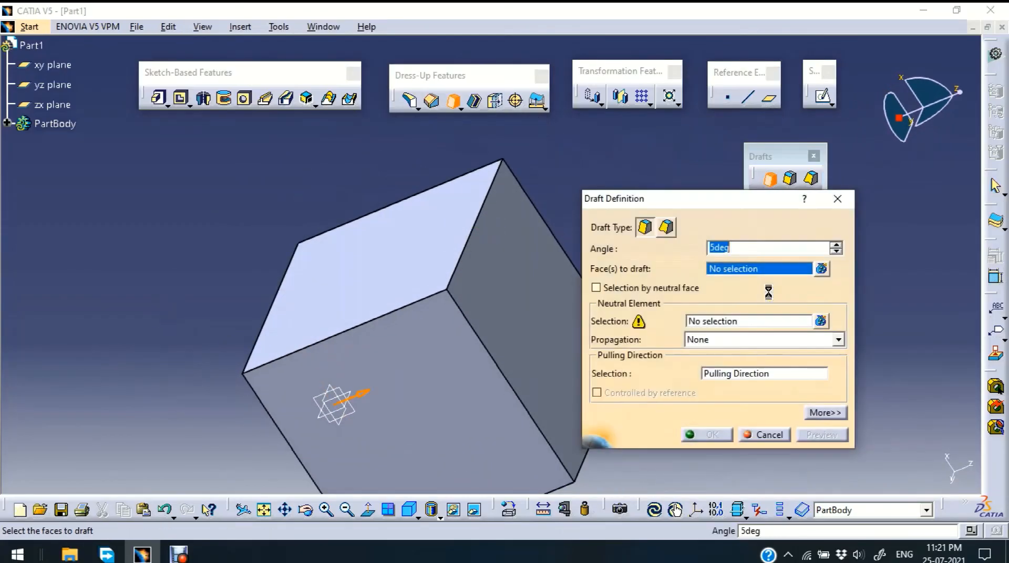
pyautogui.moveTo(692, 195); pyautogui.dragTo(784, 212)
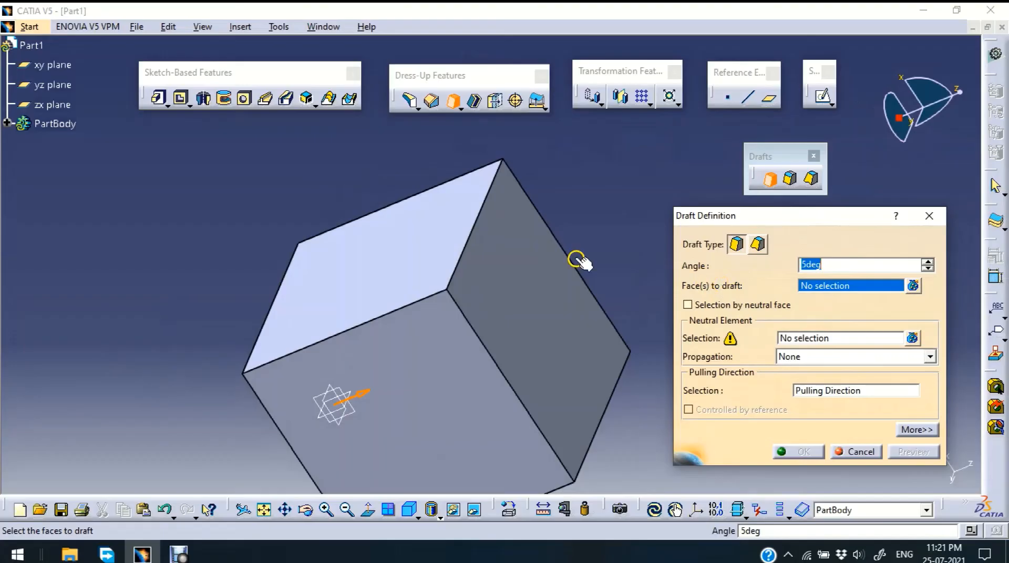
pyautogui.click(542, 297)
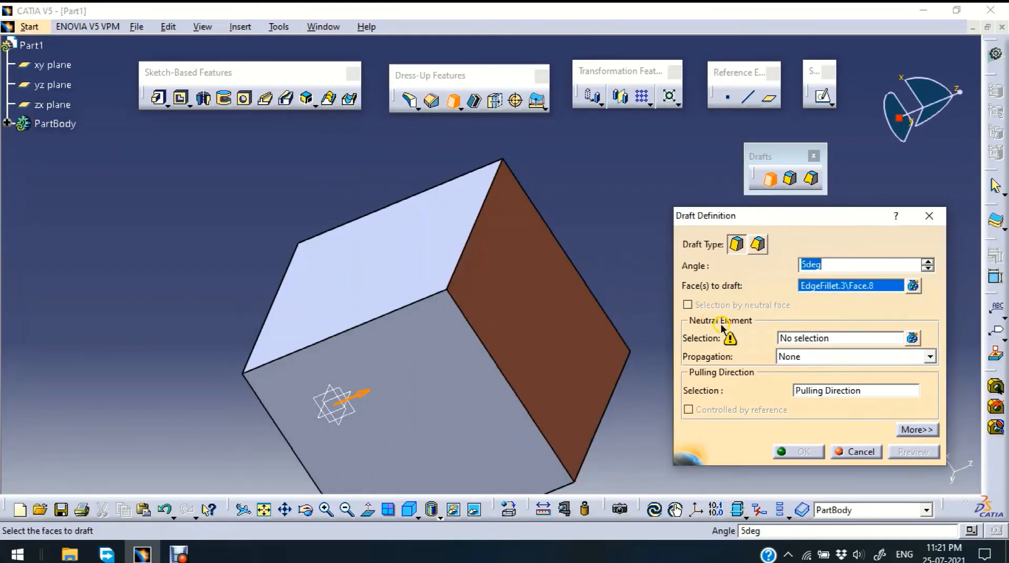
pyautogui.click(808, 339)
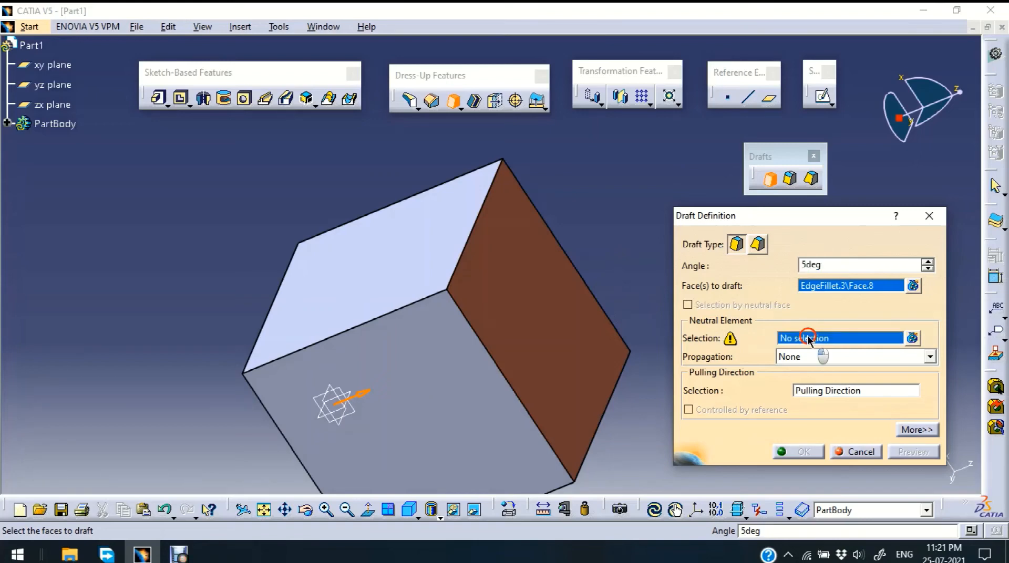
pyautogui.click(392, 262)
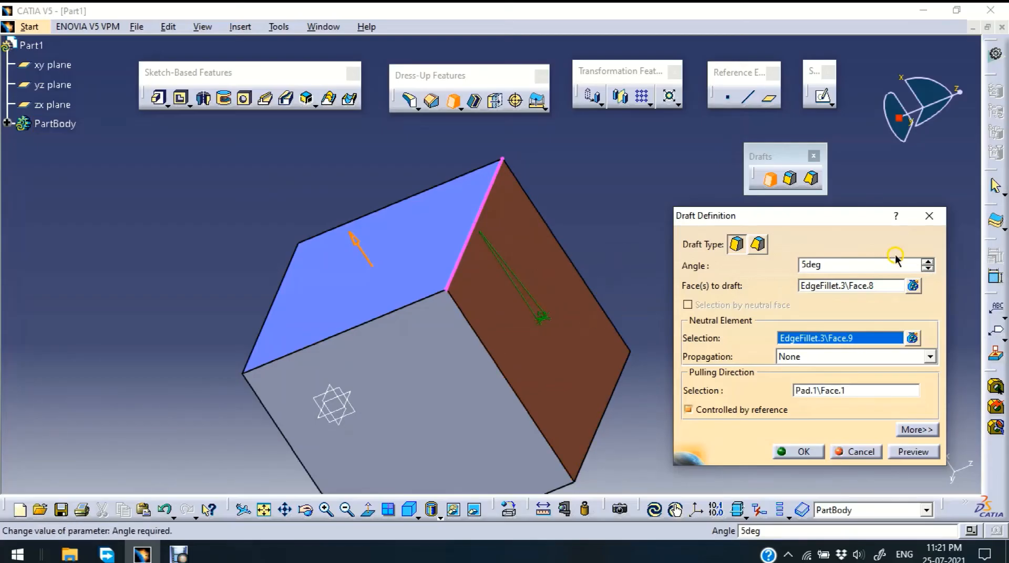
# Set the draft angle to 20°, preview the draft, and apply it to the block's side face
pyautogui.doubleClick(844, 265)
pyautogui.write('2')
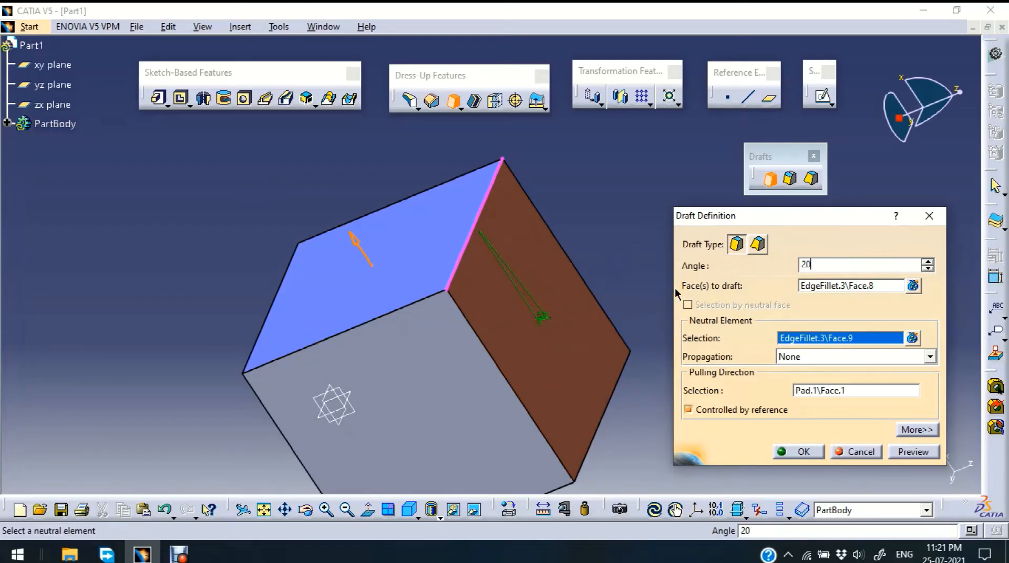
pyautogui.write('0')
pyautogui.click(914, 452)
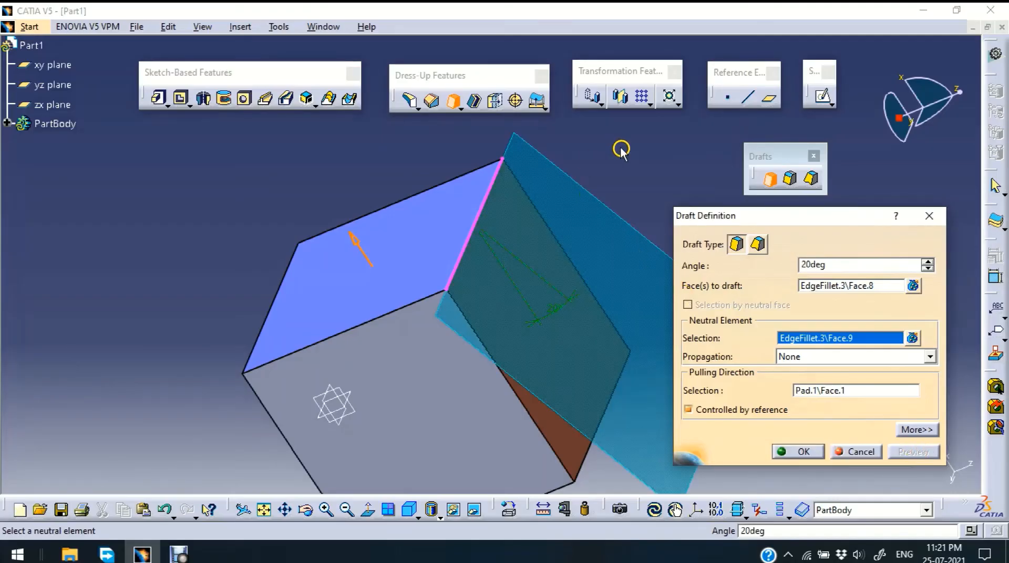
pyautogui.moveTo(621, 151); pyautogui.dragTo(473, 128, button='middle')
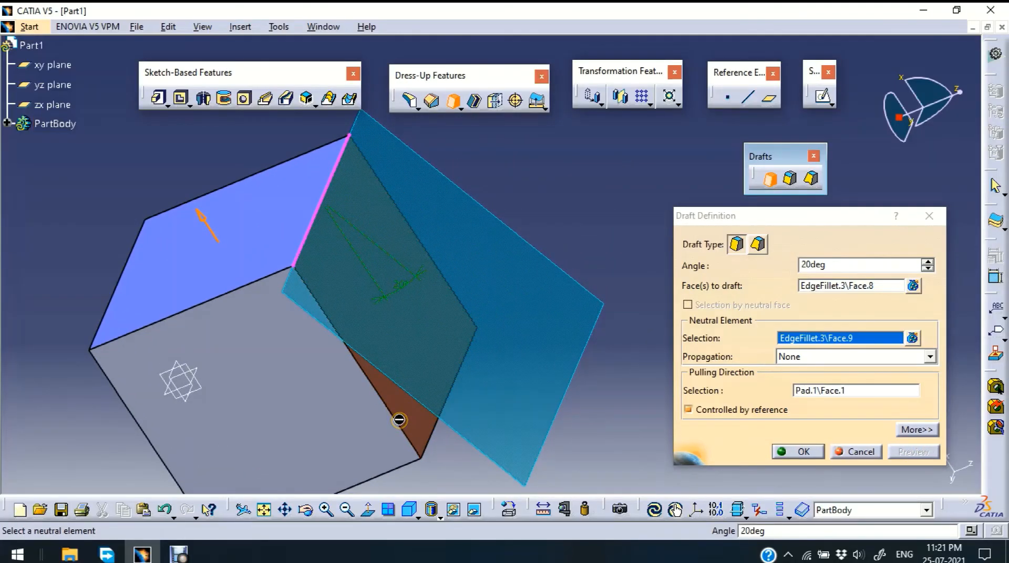
pyautogui.click(809, 453)
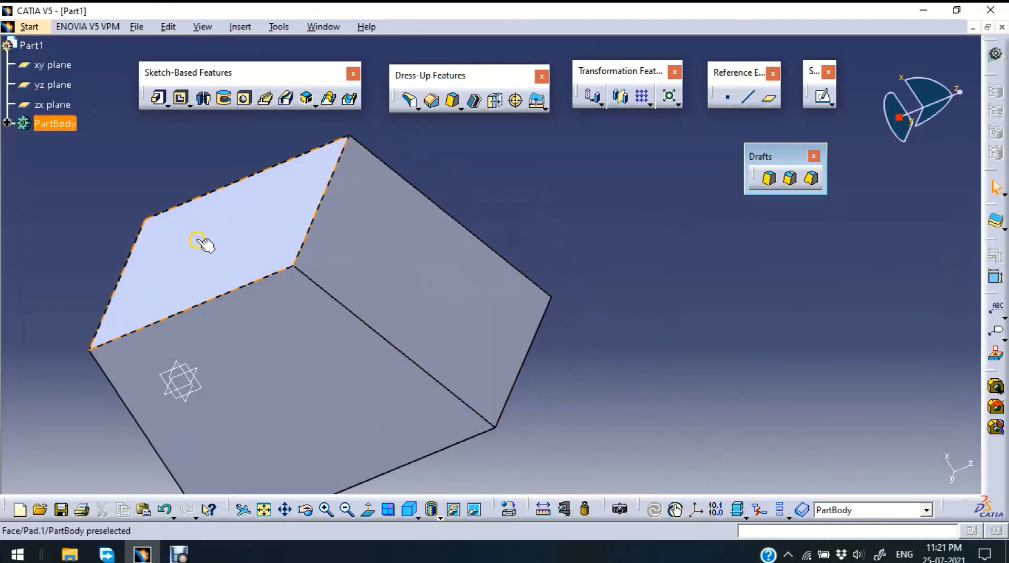
pyautogui.moveTo(74, 259); pyautogui.dragTo(408, 226, button='middle')
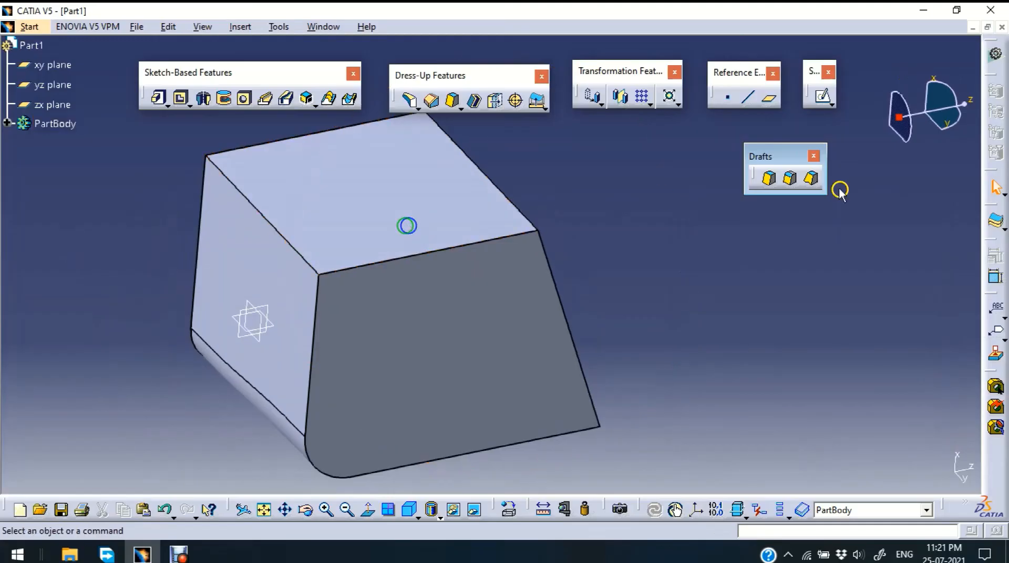
# Start a Variable Angle Draft on the drafted face with the adjoining face as neutral element, adding two intermediate points along their shared edge
pyautogui.click(812, 180)
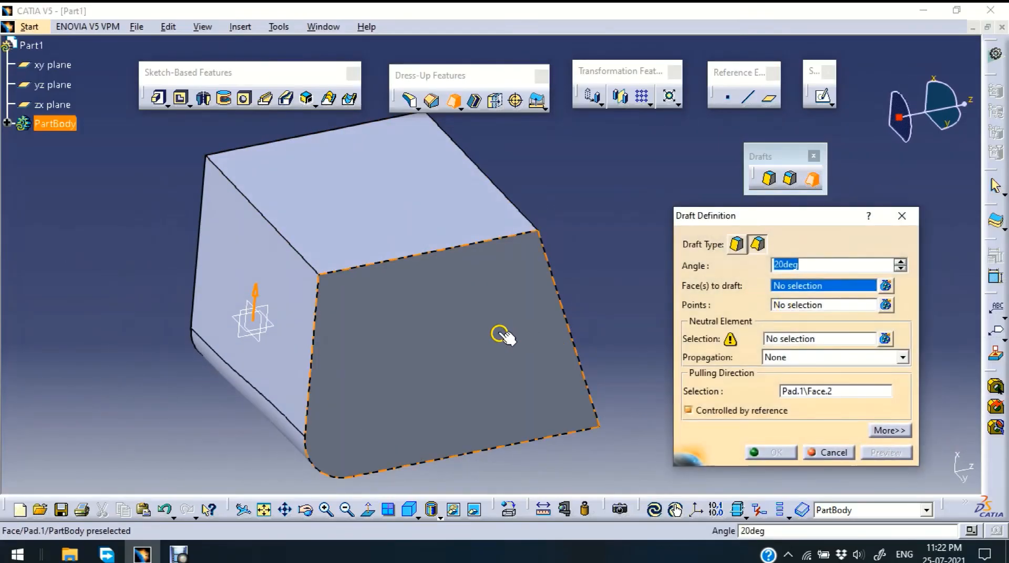
pyautogui.click(463, 332)
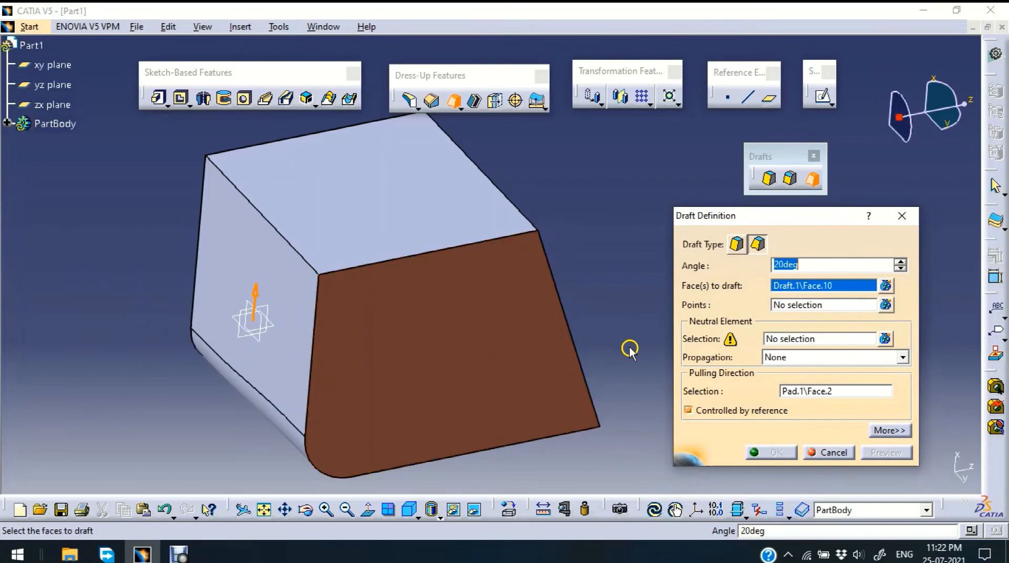
pyautogui.click(802, 342)
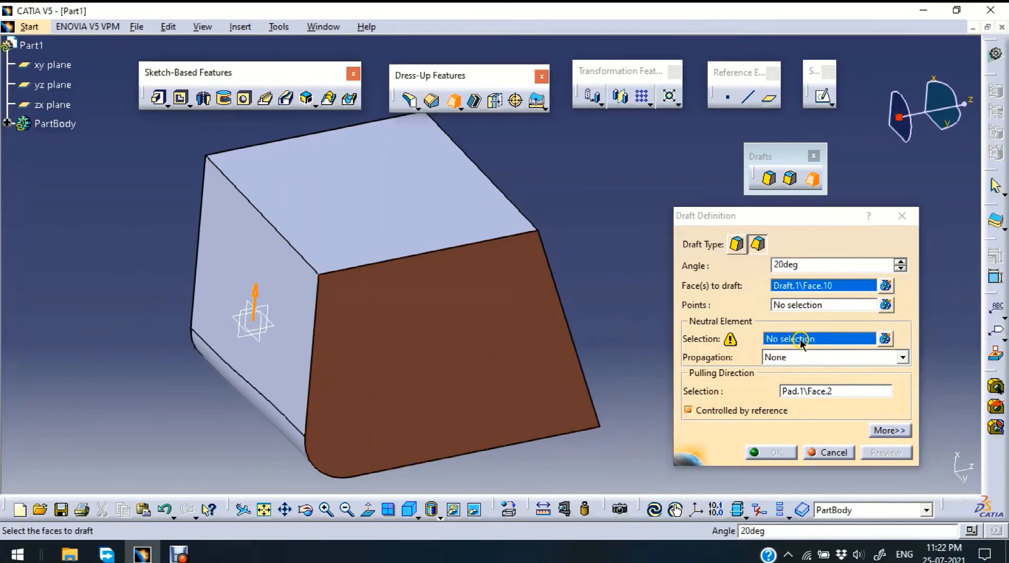
pyautogui.click(379, 244)
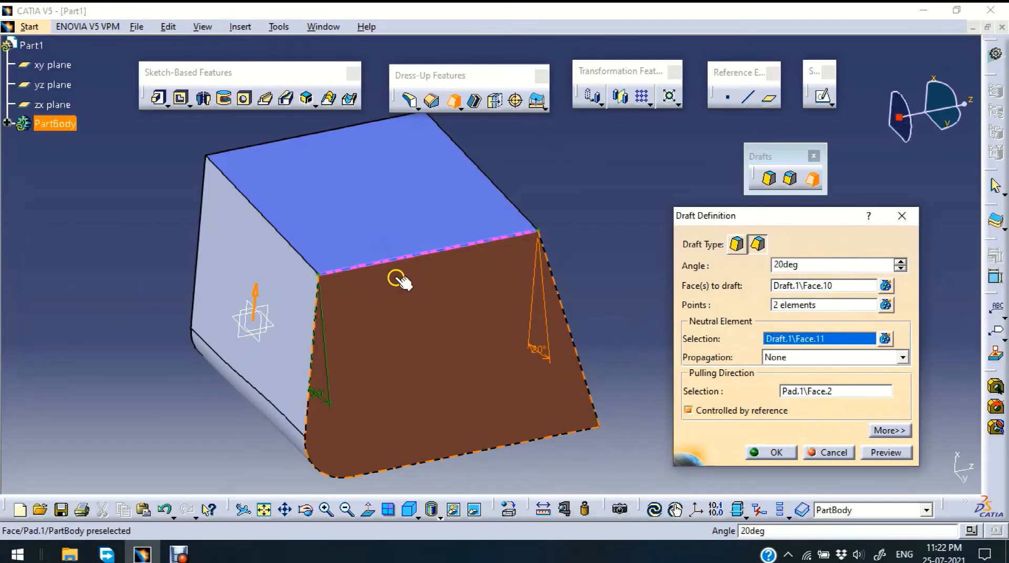
pyautogui.click(802, 303)
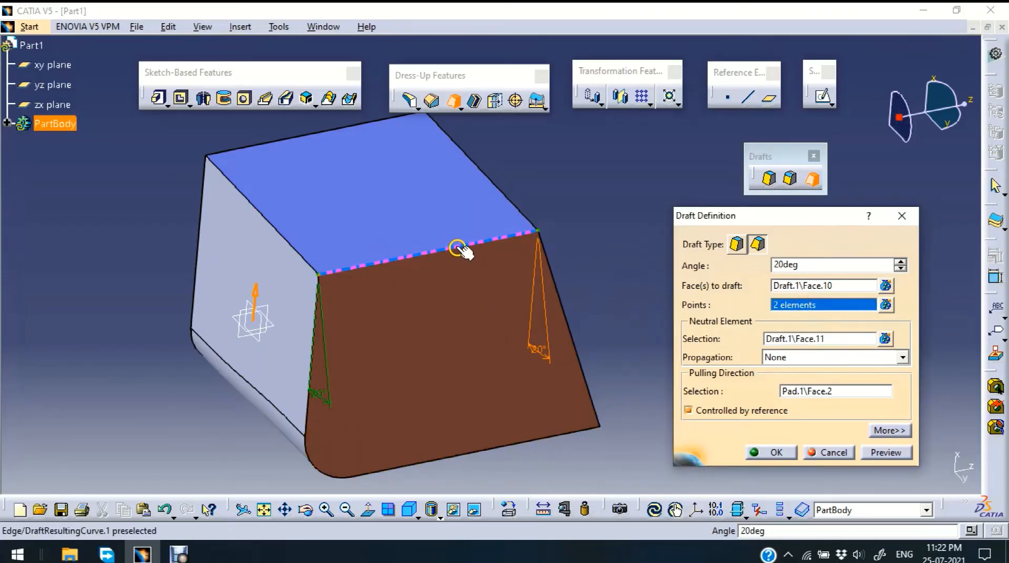
pyautogui.click(460, 246)
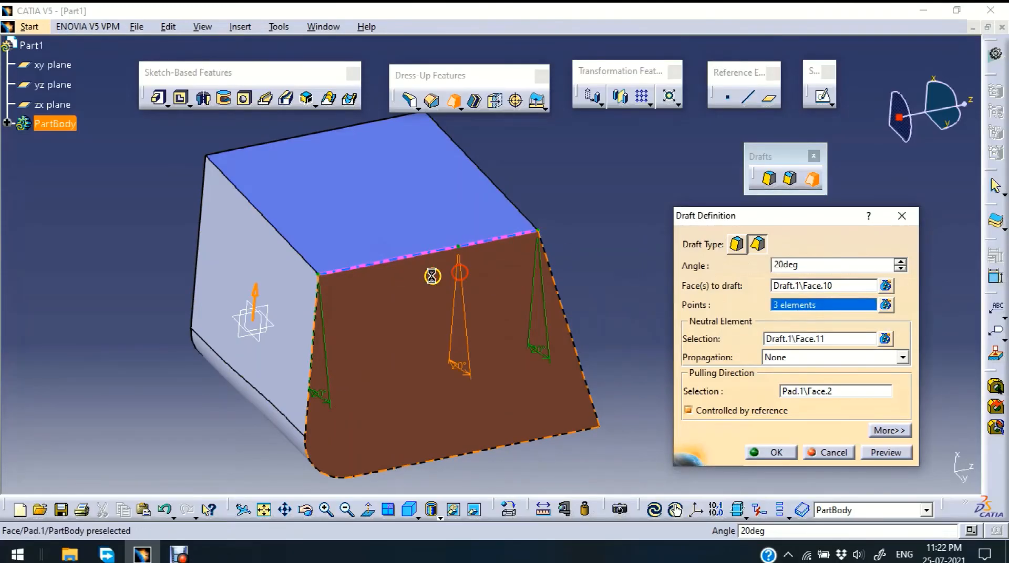
pyautogui.click(396, 260)
# Set the draft angle at both intermediate points to 30°, apply the variable draft, and inspect the drafted face
pyautogui.doubleClick(460, 365)
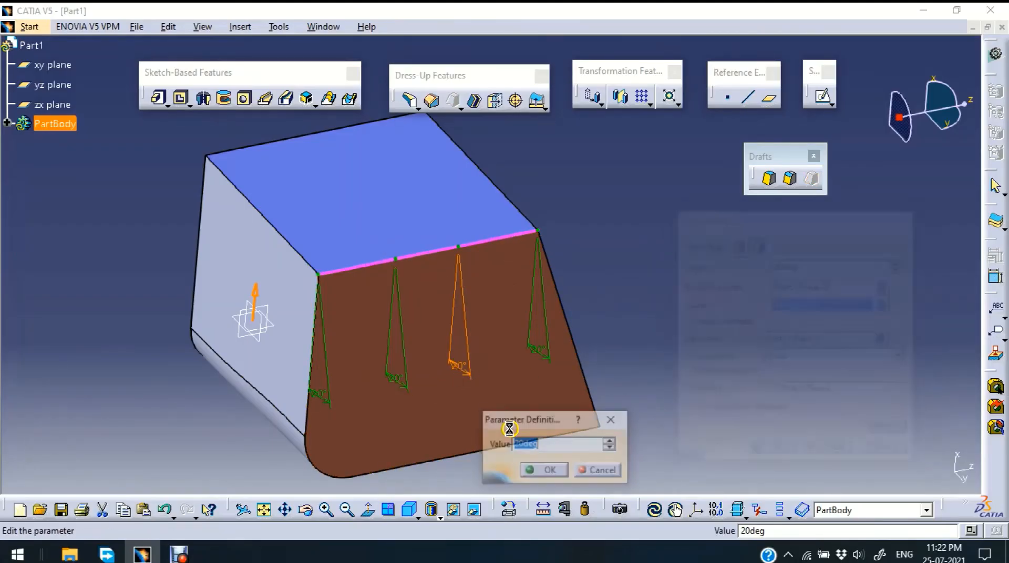
pyautogui.write('30')
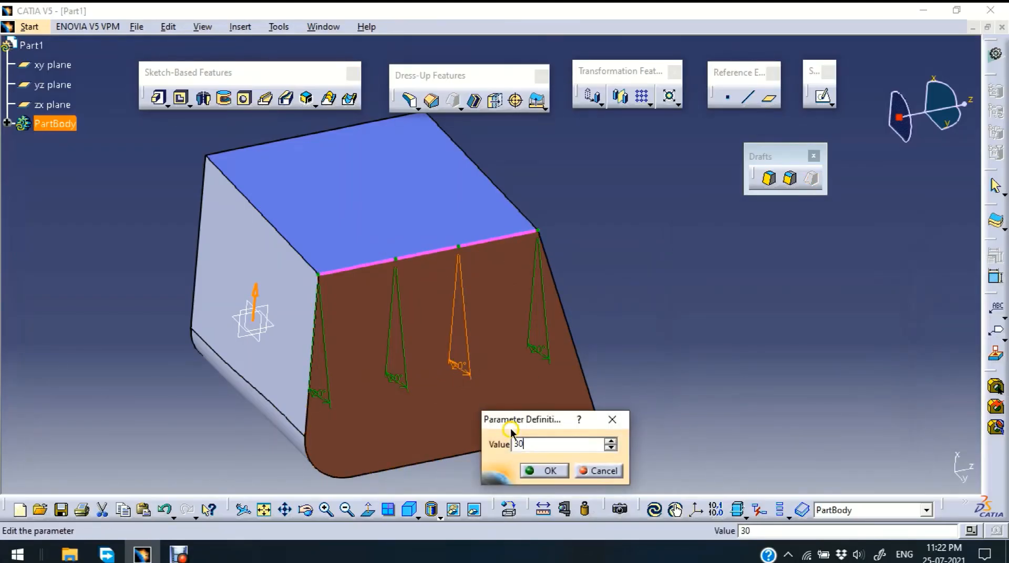
pyautogui.click(547, 471)
pyautogui.doubleClick(394, 380)
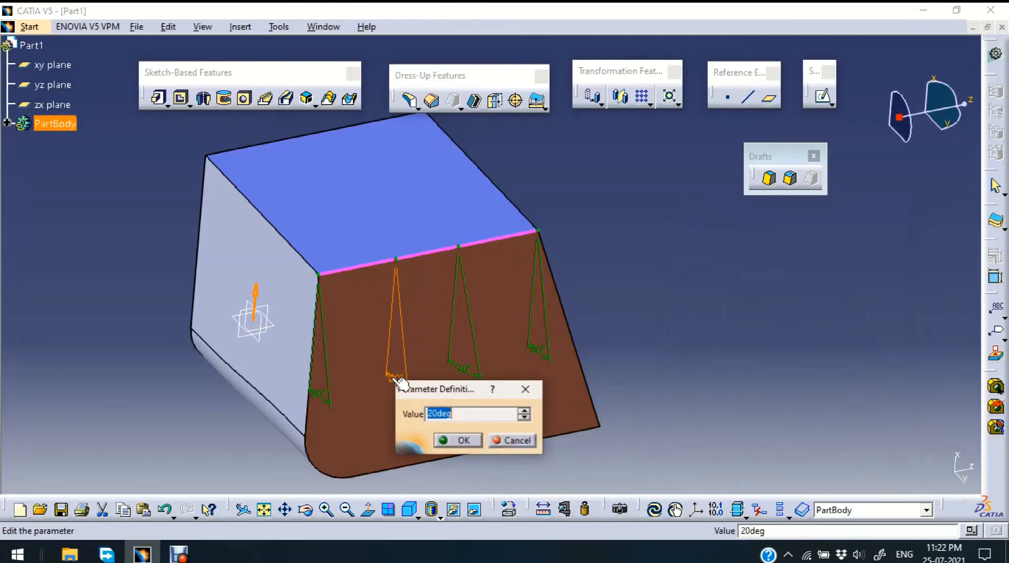
pyautogui.press('Return')
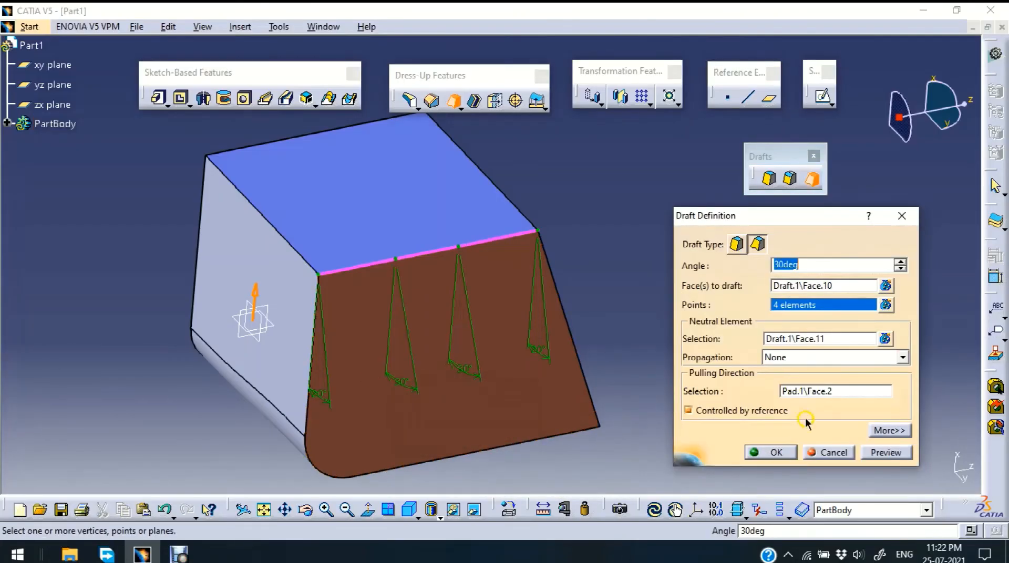
pyautogui.click(779, 453)
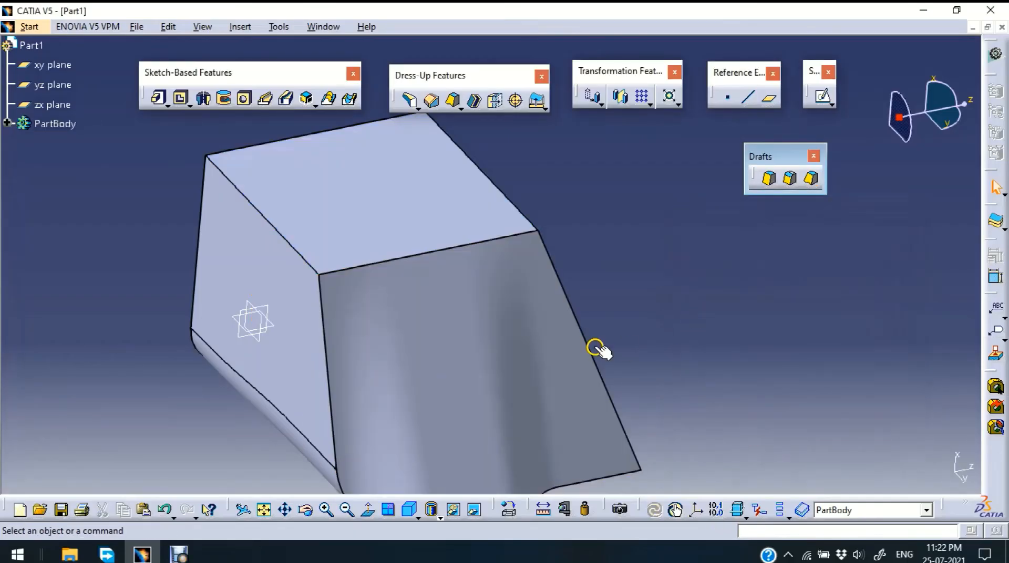
pyautogui.moveTo(580, 331); pyautogui.dragTo(356, 353, button='middle')
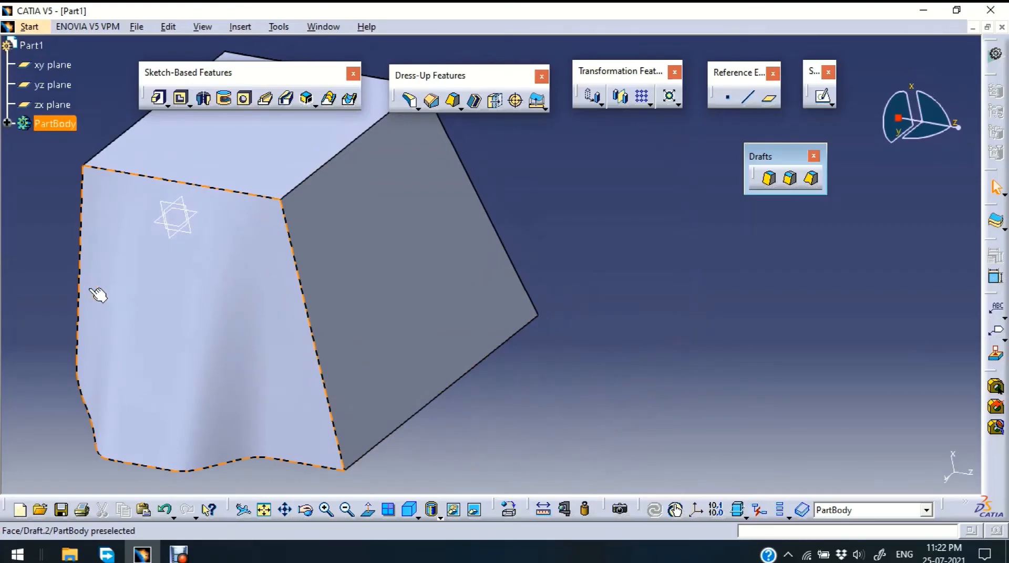
pyautogui.click(626, 227)
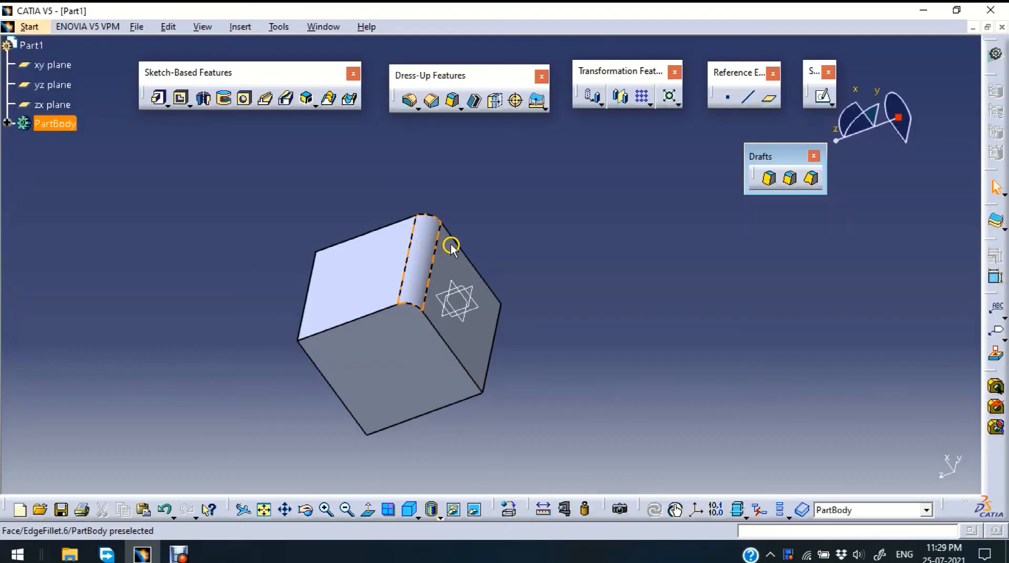
# Apply a 30° Draft Reflect Line to the block's rounded fillet face, and close the floating set of draft tools
pyautogui.click(792, 179)
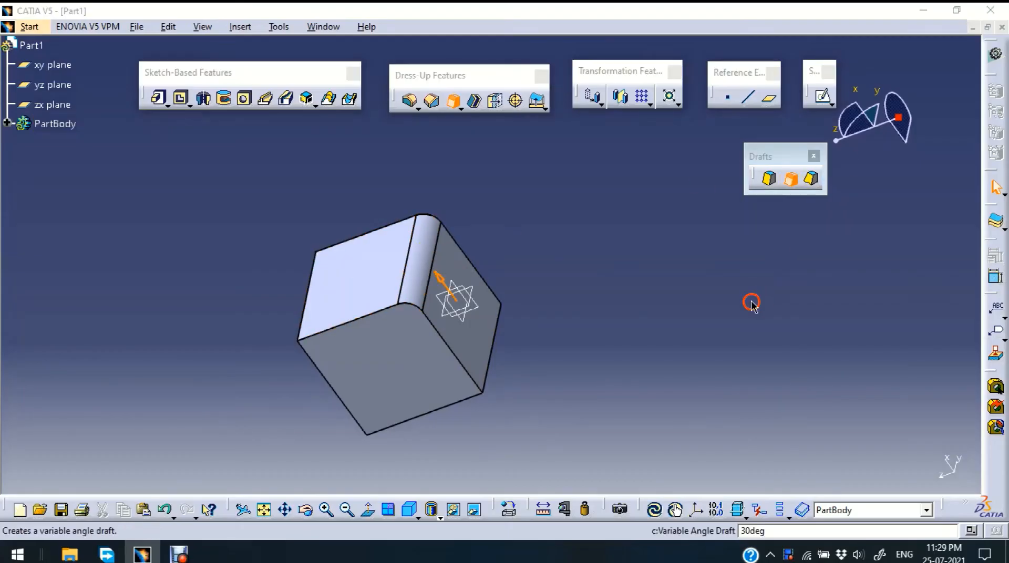
pyautogui.click(432, 238)
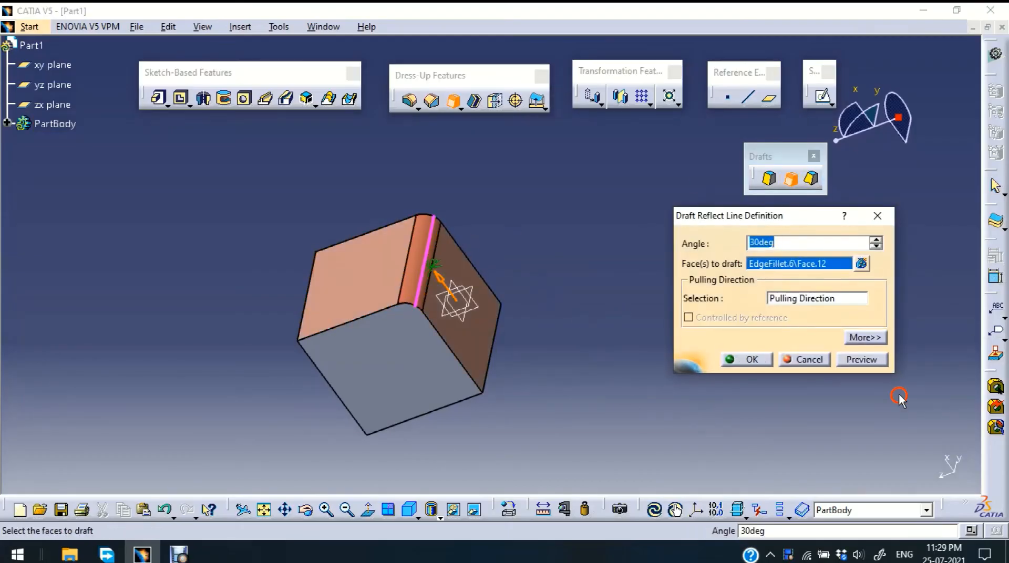
pyautogui.click(877, 362)
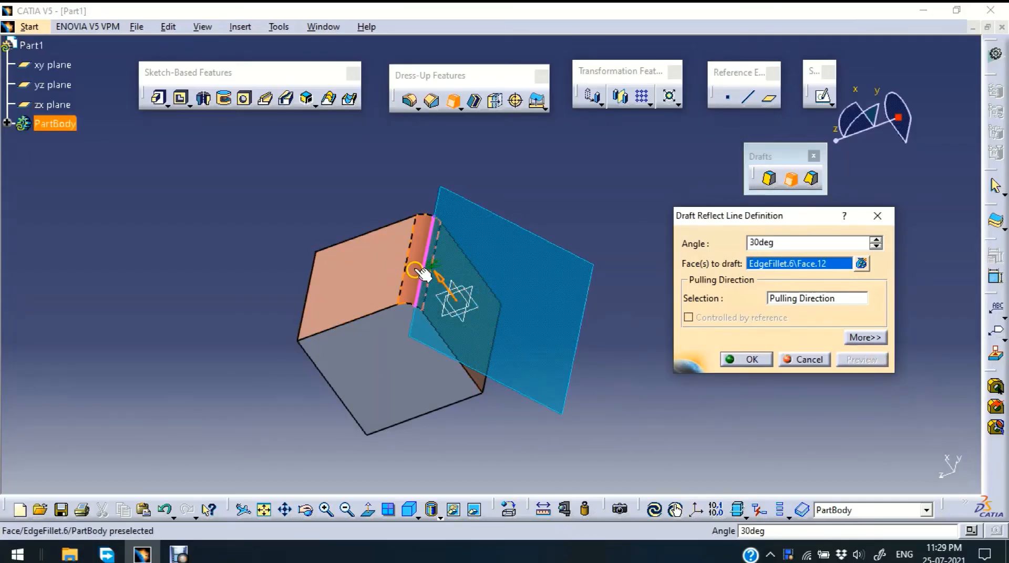
pyautogui.click(769, 361)
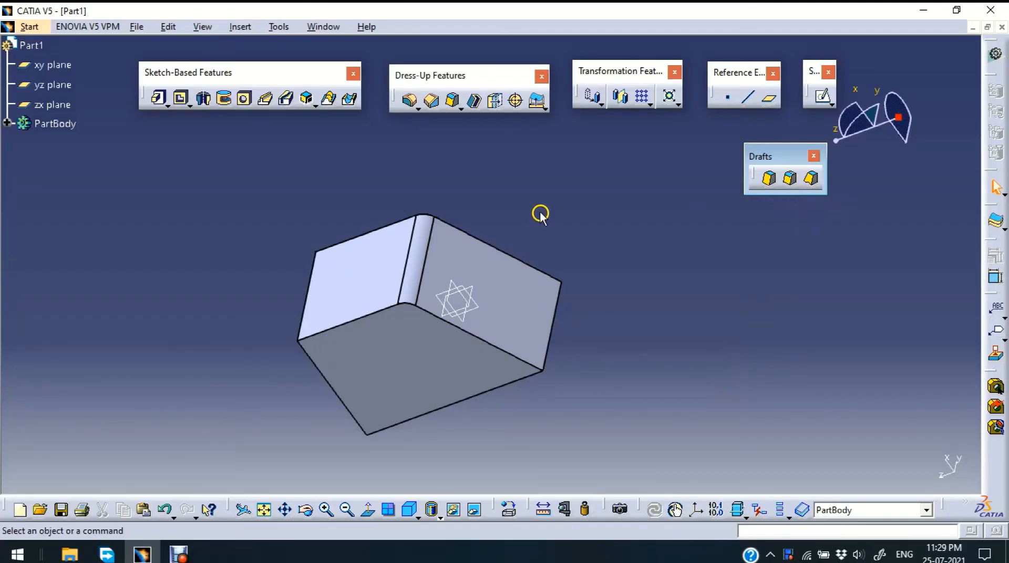
pyautogui.click(814, 156)
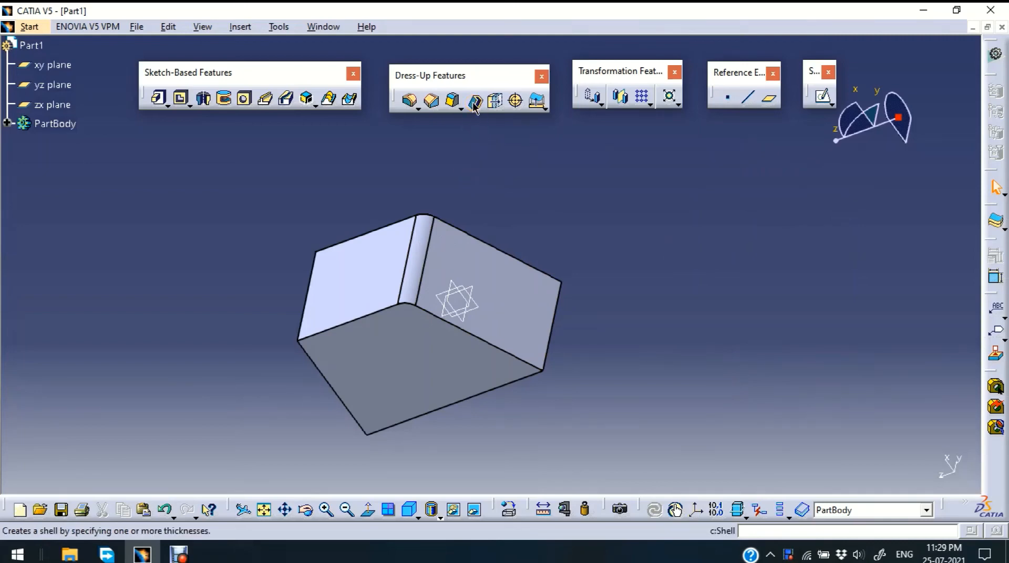
# Start a Shell on the drafted block and choose the large flat face opposite the fillet as the face to remove
pyautogui.click(606, 218)
pyautogui.moveTo(656, 310); pyautogui.dragTo(720, 214, button='middle')
pyautogui.moveTo(714, 262); pyautogui.dragTo(608, 197, button='middle')
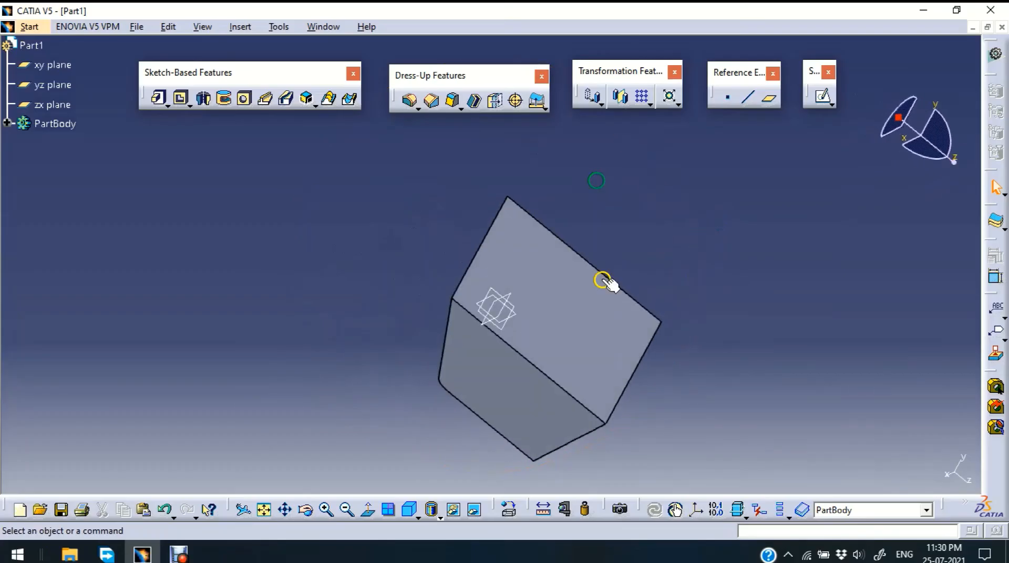
pyautogui.click(476, 101)
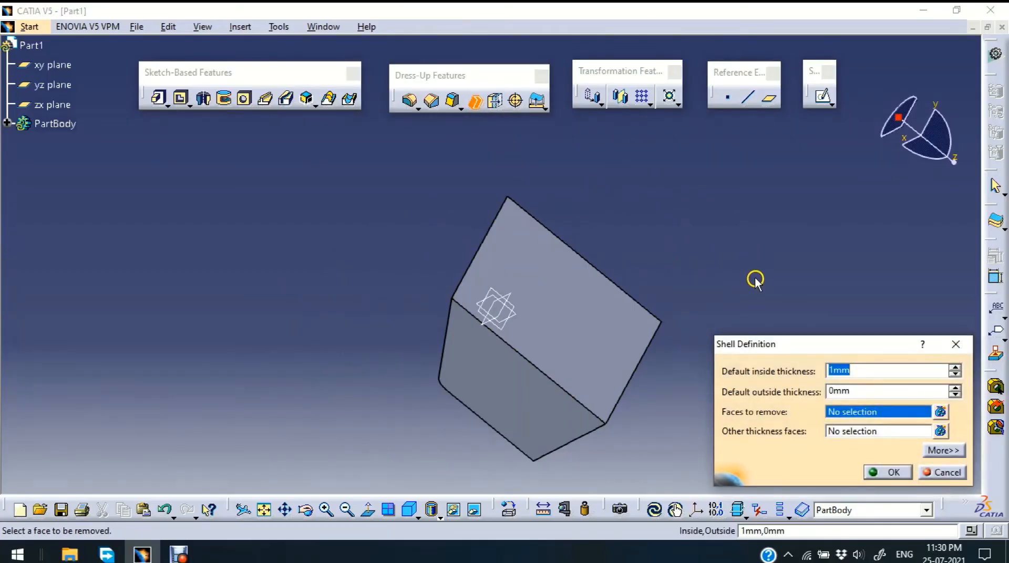
pyautogui.click(575, 324)
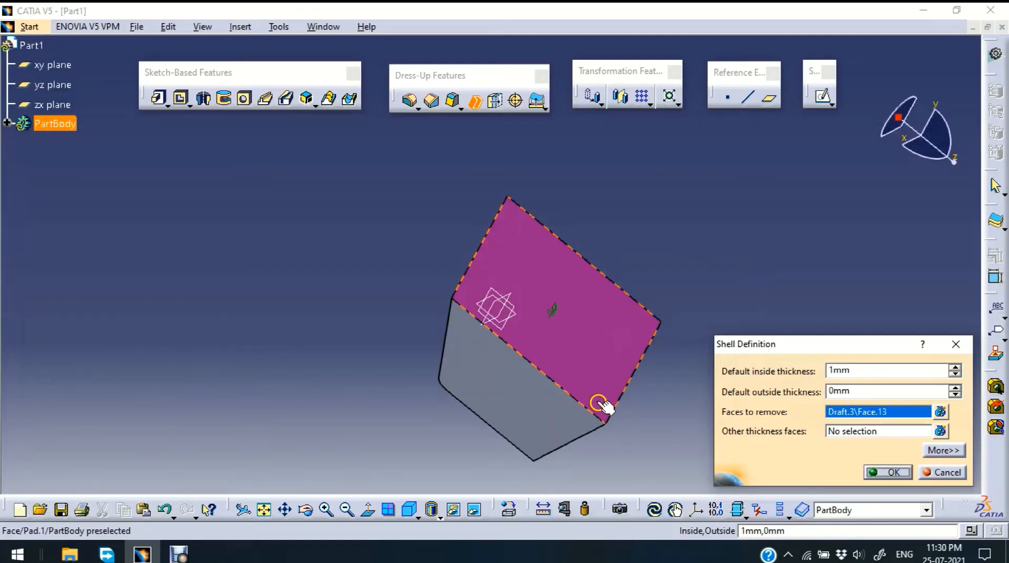
pyautogui.moveTo(751, 283); pyautogui.dragTo(607, 176, button='middle')
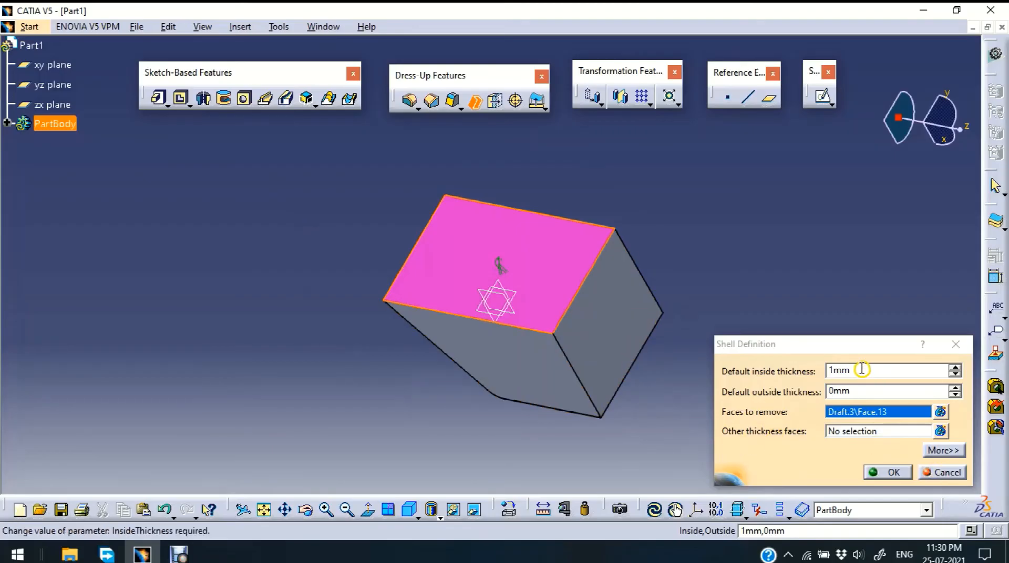
# Set the shell's default inside thickness to 2 mm, apply it, and inspect the hollowed block
pyautogui.click(796, 371)
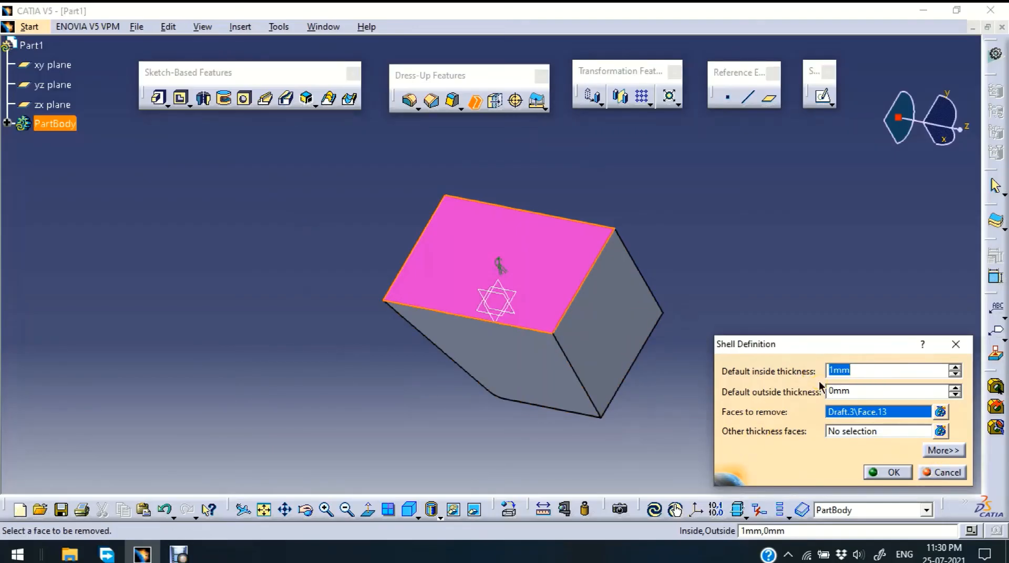
pyautogui.write('2')
pyautogui.click(910, 474)
pyautogui.moveTo(655, 226); pyautogui.dragTo(620, 345, button='middle')
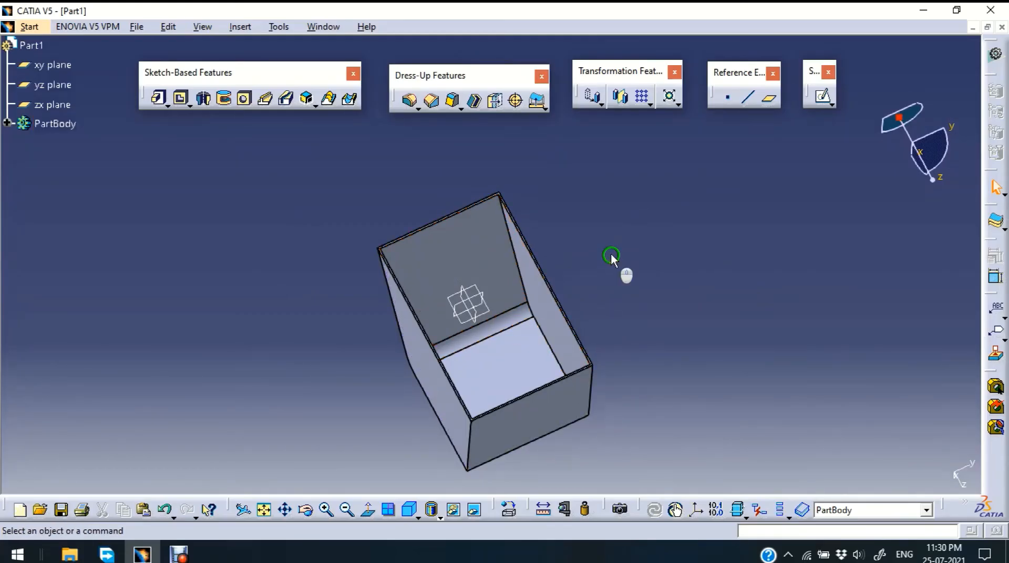
pyautogui.moveTo(610, 254); pyautogui.dragTo(626, 232, button='middle')
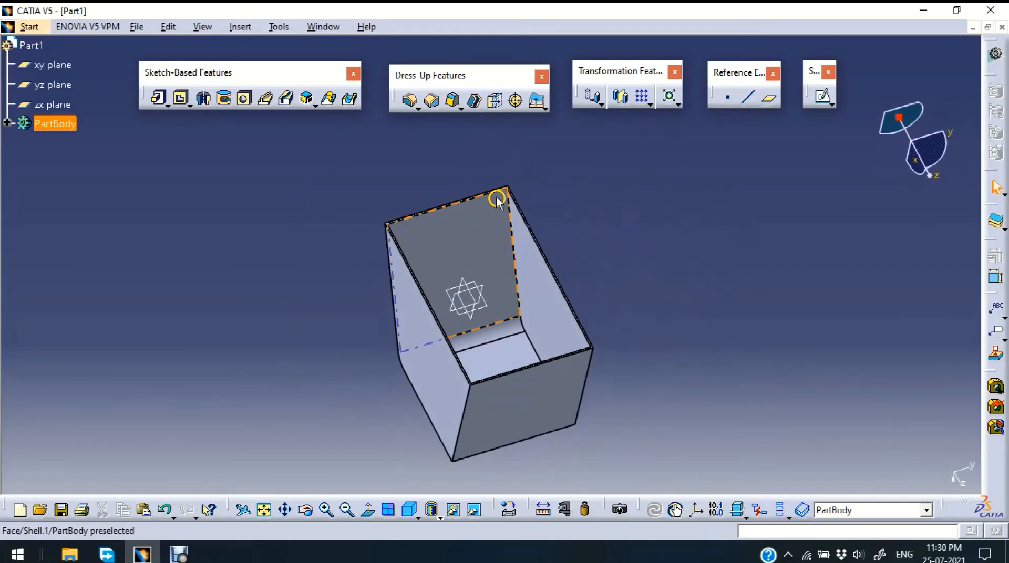
# Thicken one inner side wall of the shelled block with the Thickness feature set to 10 mm, and inspect the result
pyautogui.click(496, 103)
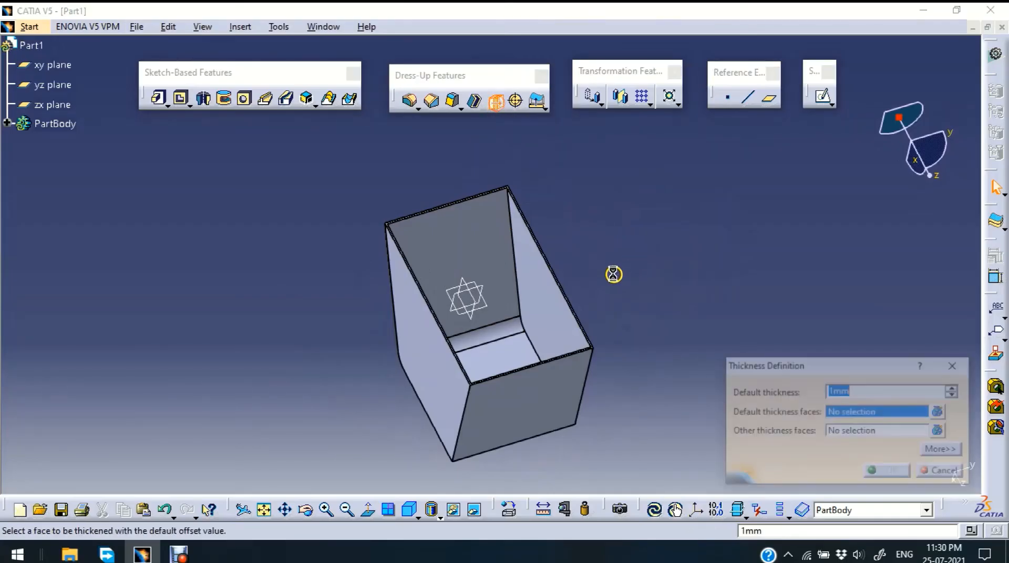
pyautogui.click(549, 297)
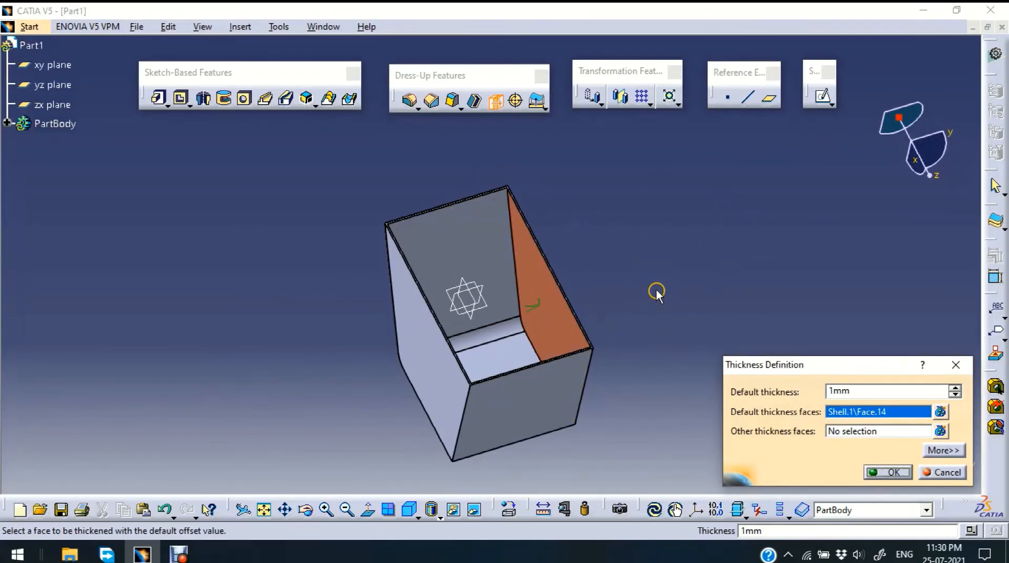
pyautogui.doubleClick(852, 391)
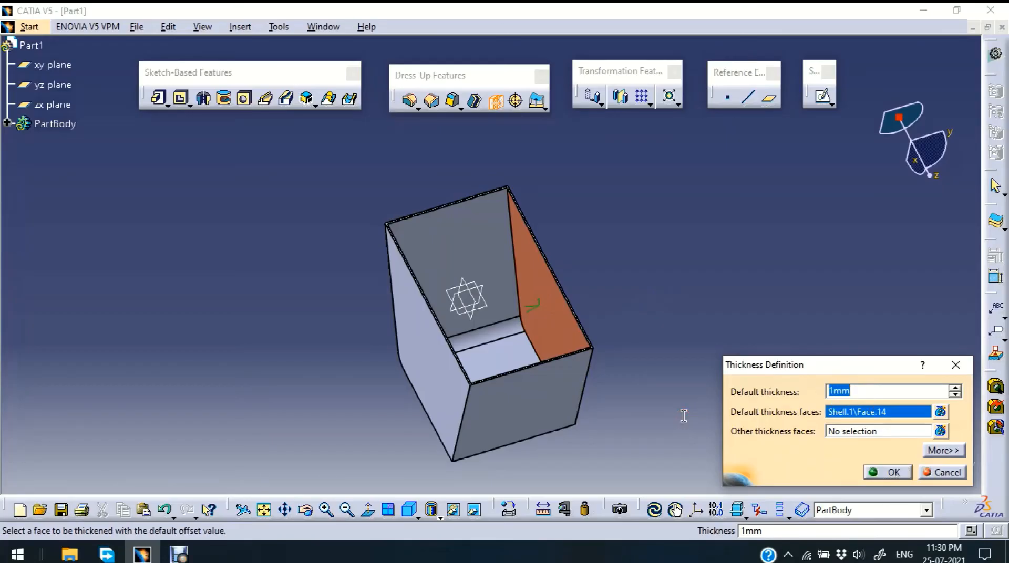
pyautogui.write('10')
pyautogui.click(897, 473)
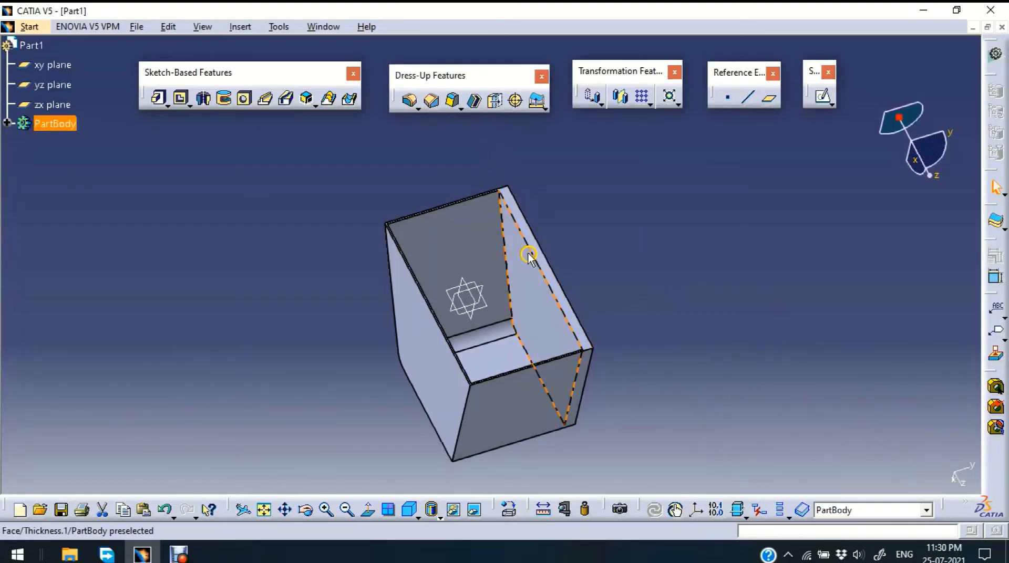
pyautogui.click(631, 272)
pyautogui.moveTo(613, 194); pyautogui.dragTo(602, 256, button='middle')
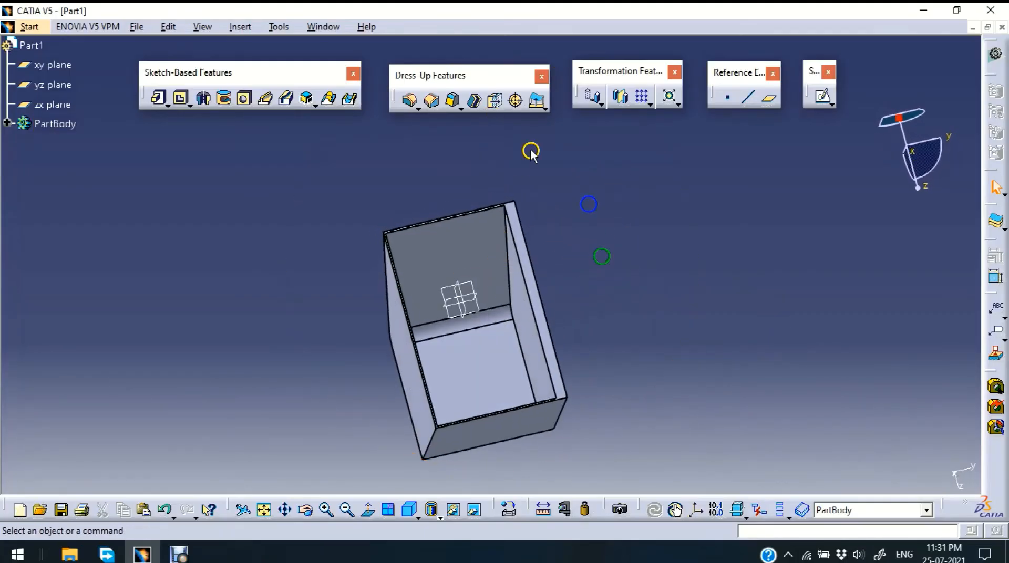
pyautogui.click(518, 101)
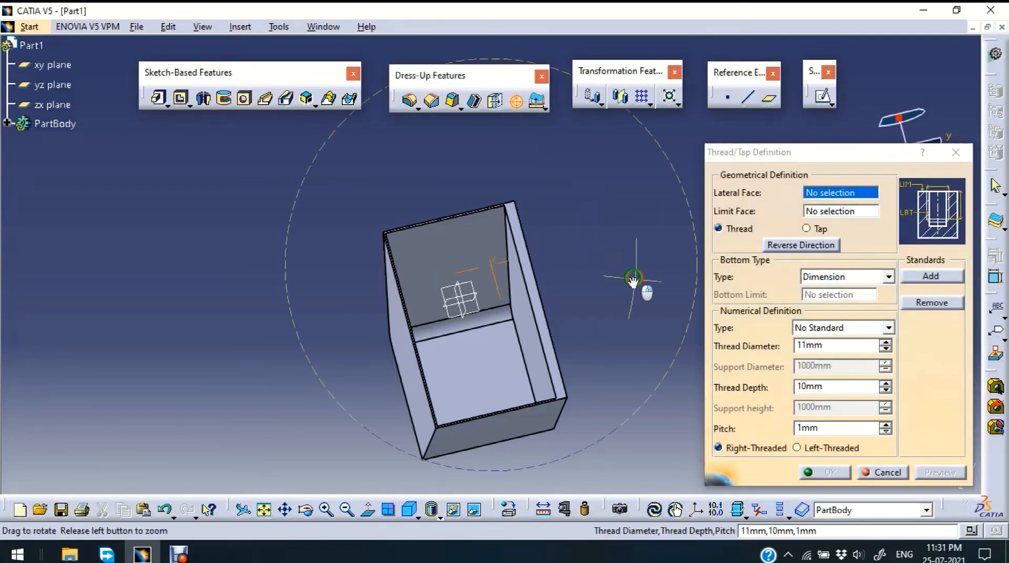
pyautogui.moveTo(624, 316); pyautogui.dragTo(576, 289, button='middle')
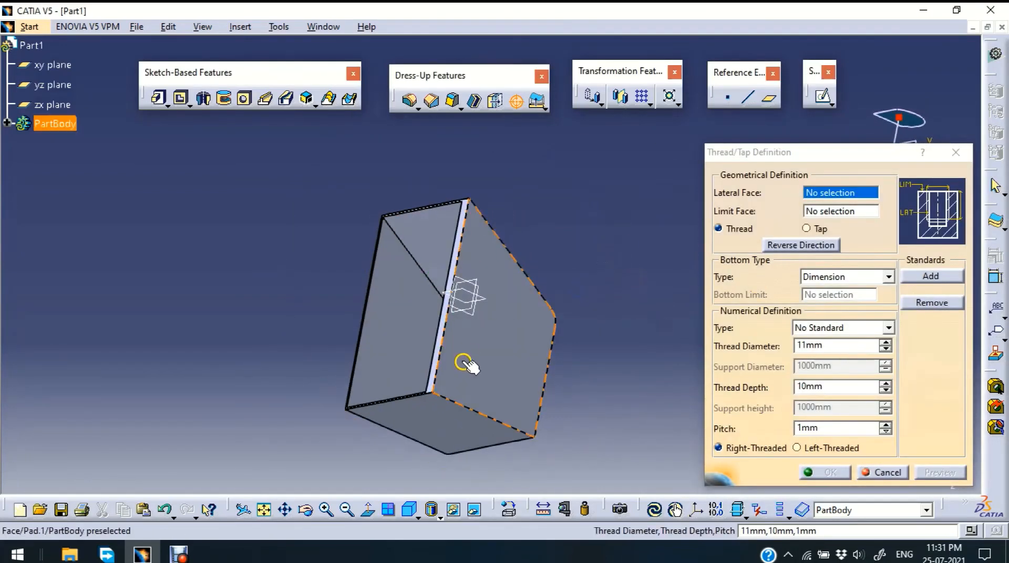
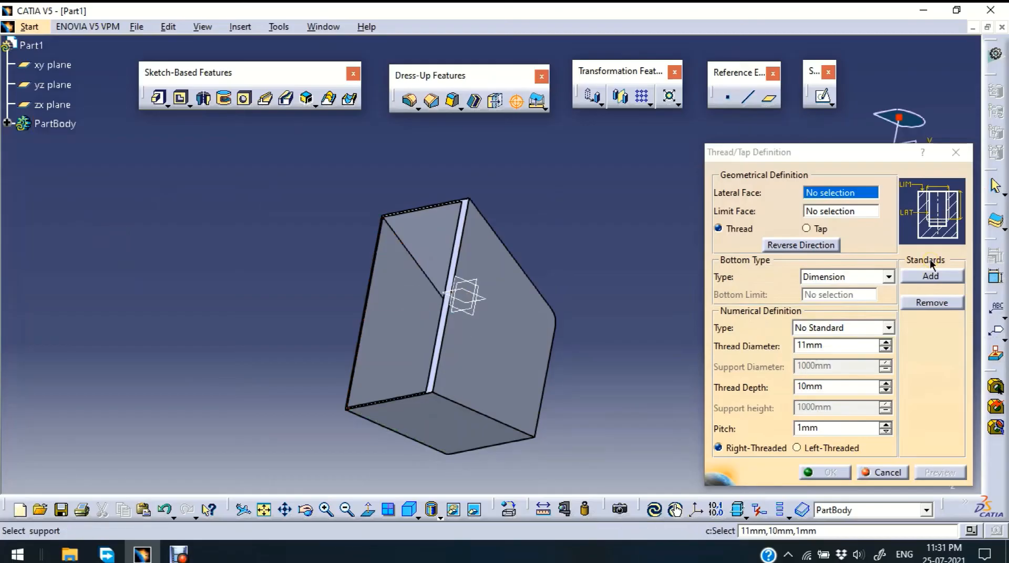
pyautogui.click(7, 126)
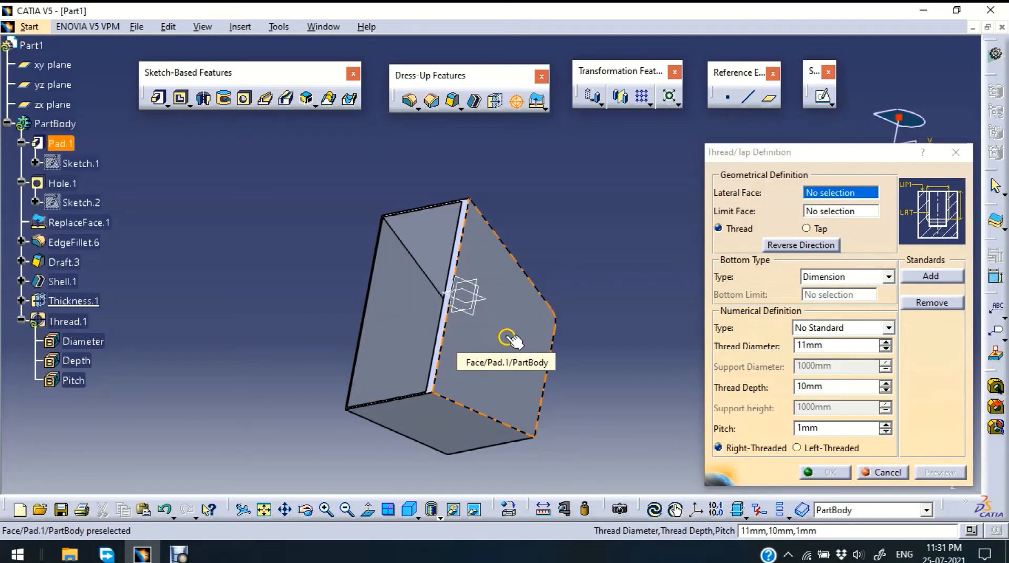
pyautogui.click(881, 472)
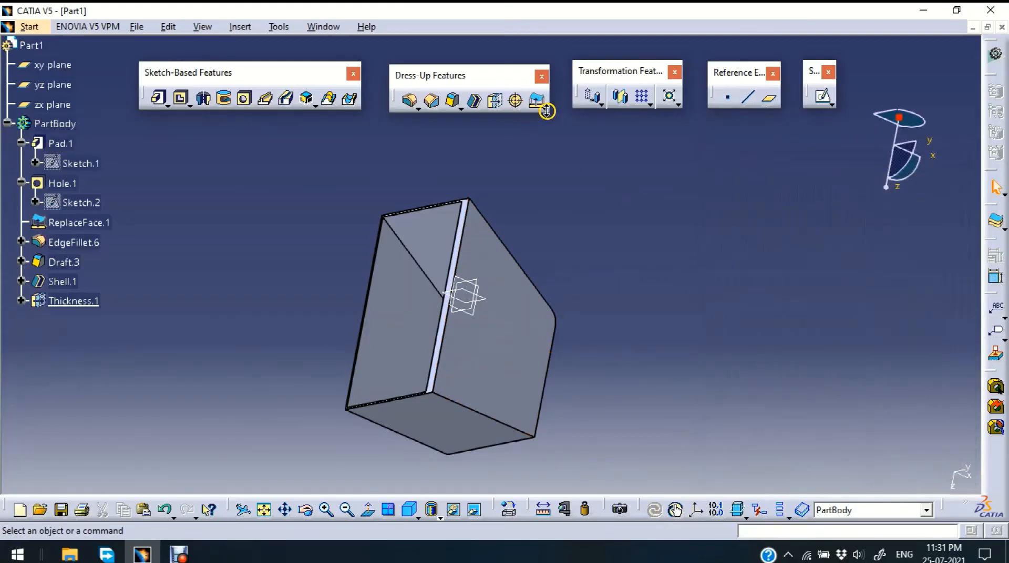
# Float the Remove Face and Replace Face tools beside the model, and open the shell's definition and cancel it
pyautogui.click(546, 108)
pyautogui.moveTo(552, 125); pyautogui.dragTo(688, 208)
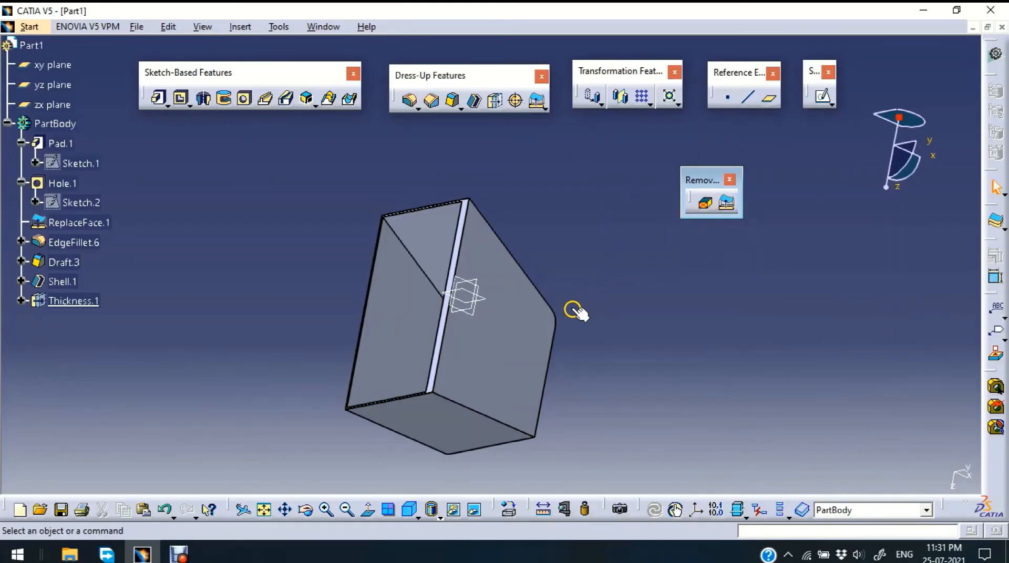
pyautogui.doubleClick(452, 273)
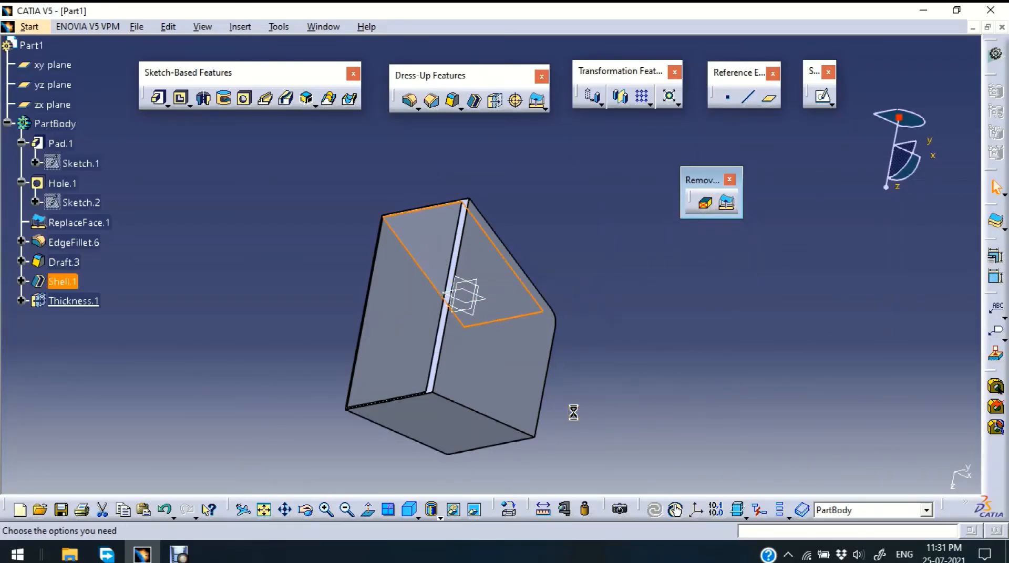
pyautogui.click(885, 468)
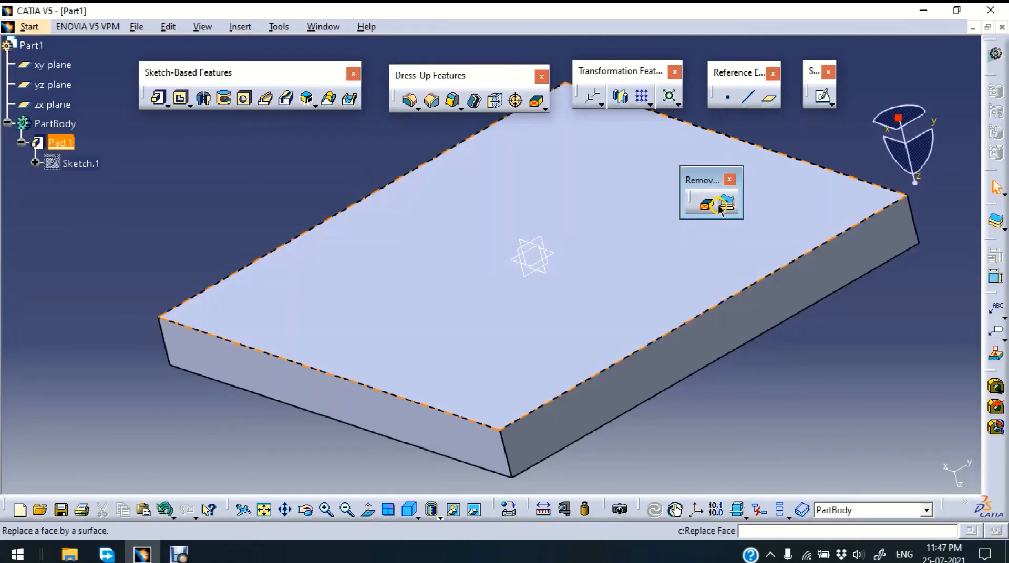
# Start a blind hole near a corner of the block's large top face and preview it with a 50 mm diameter
pyautogui.click(840, 348)
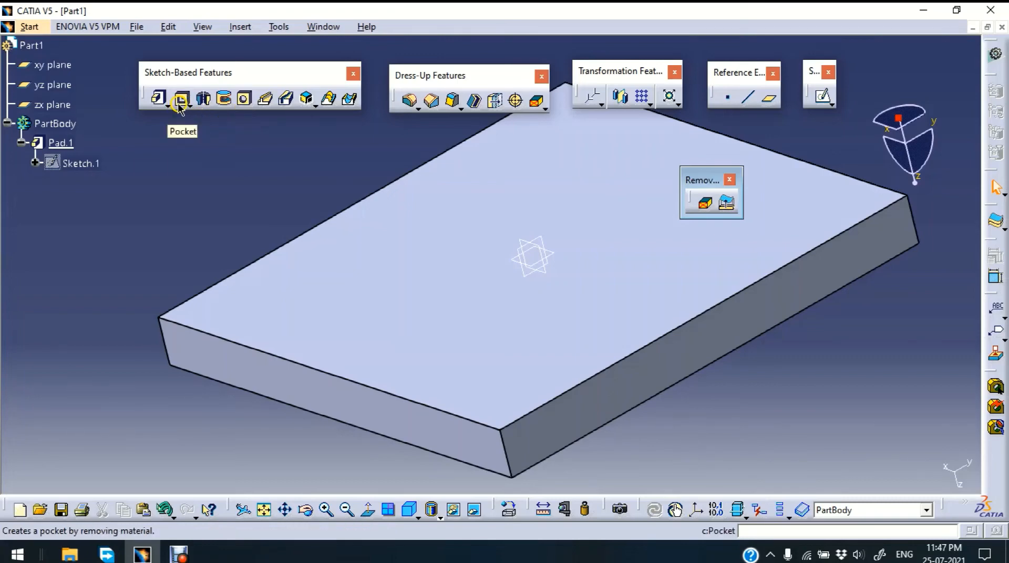
pyautogui.click(245, 100)
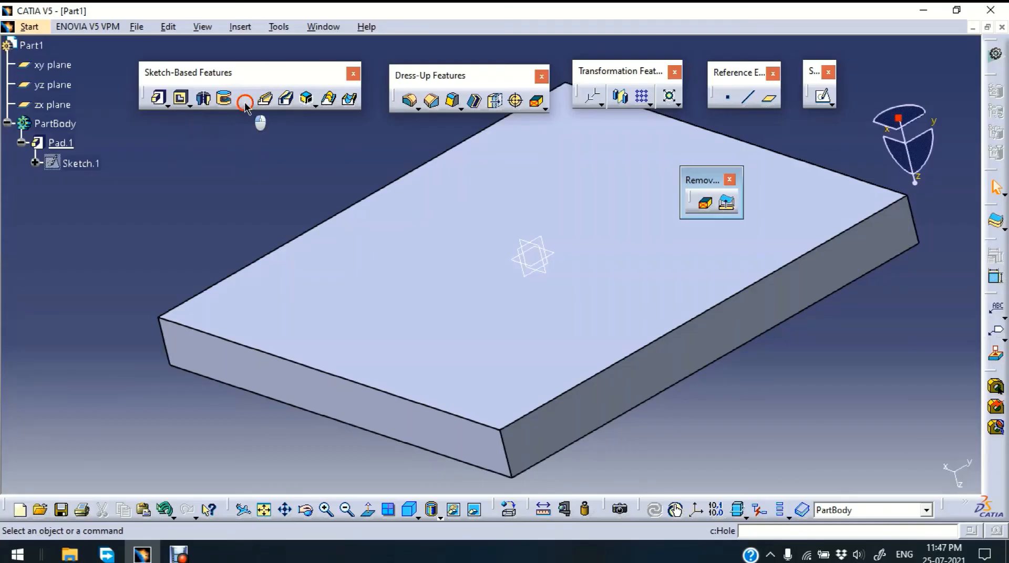
pyautogui.click(520, 353)
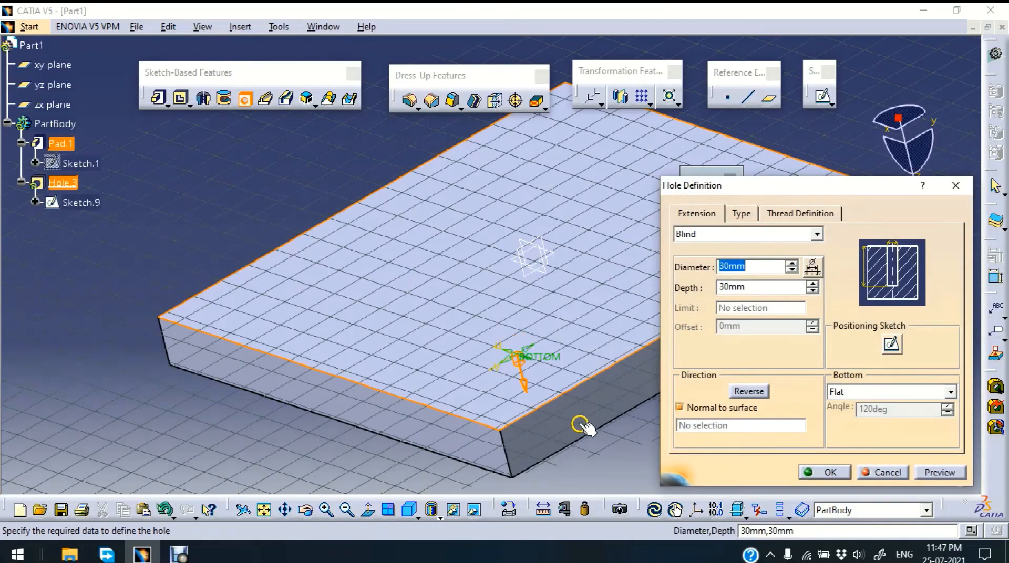
pyautogui.moveTo(586, 449); pyautogui.dragTo(565, 316, button='middle')
pyautogui.moveTo(557, 299); pyautogui.dragTo(493, 204, button='middle')
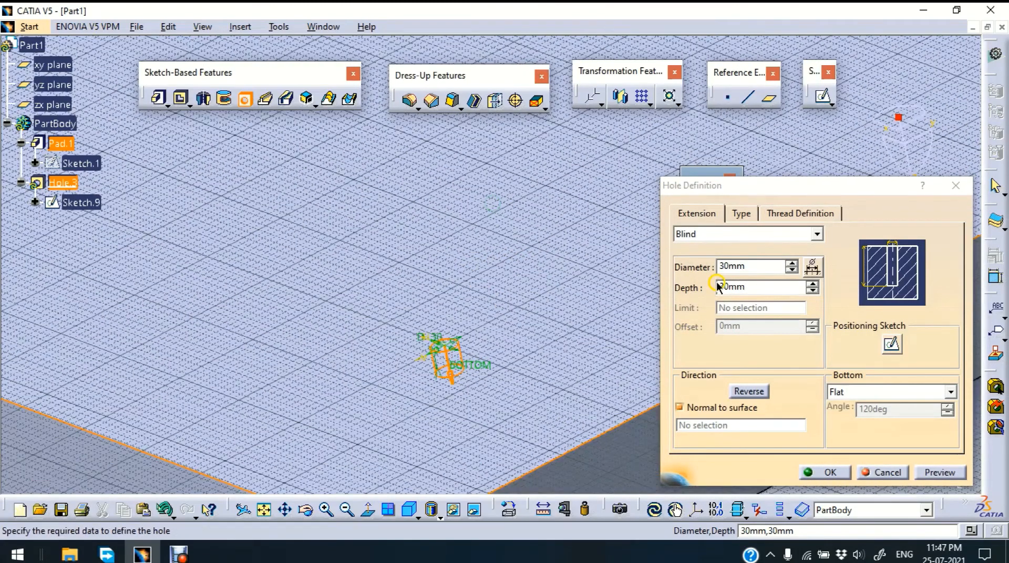
pyautogui.doubleClick(752, 266)
pyautogui.write('50')
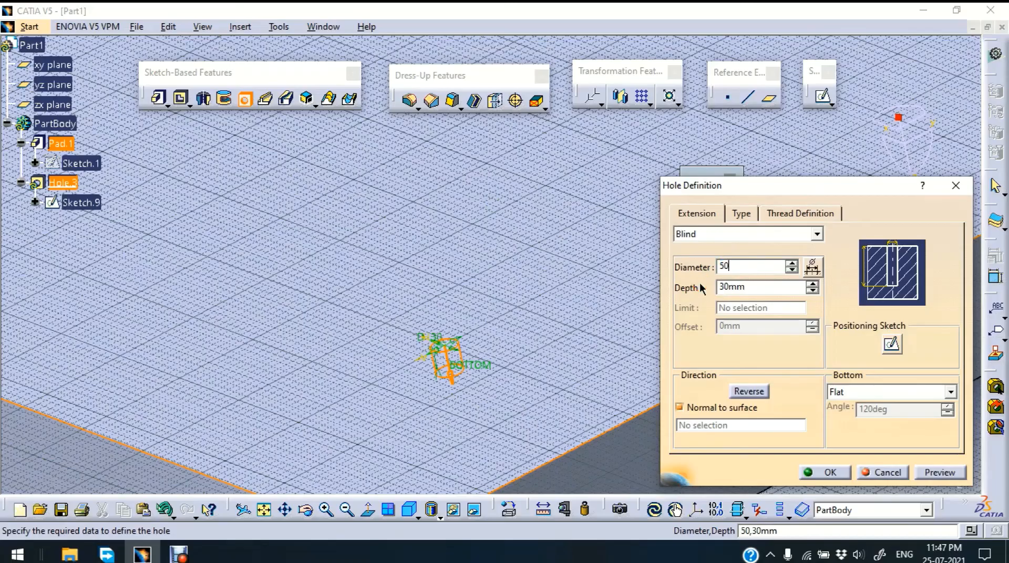
pyautogui.click(868, 410)
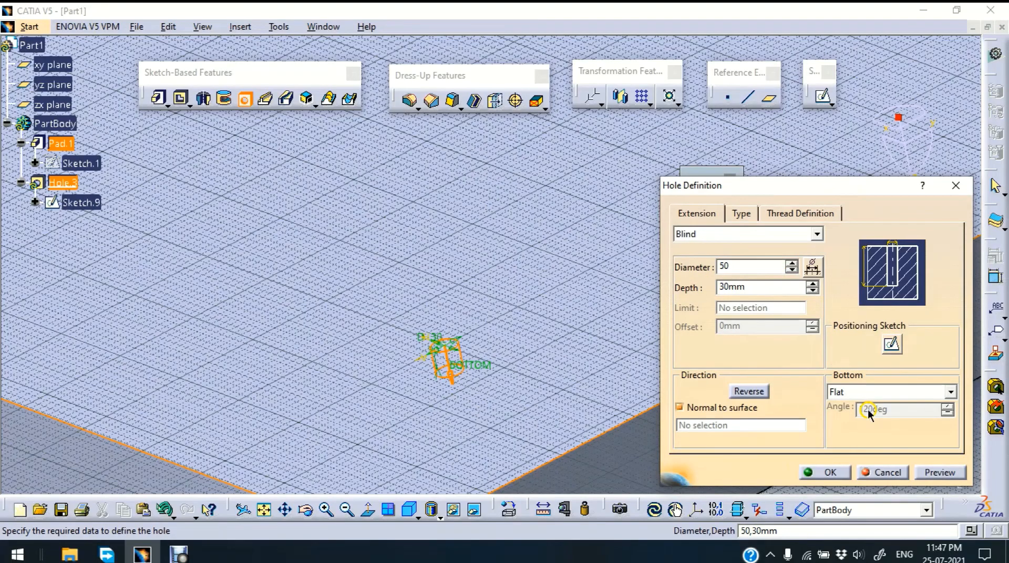
pyautogui.click(946, 473)
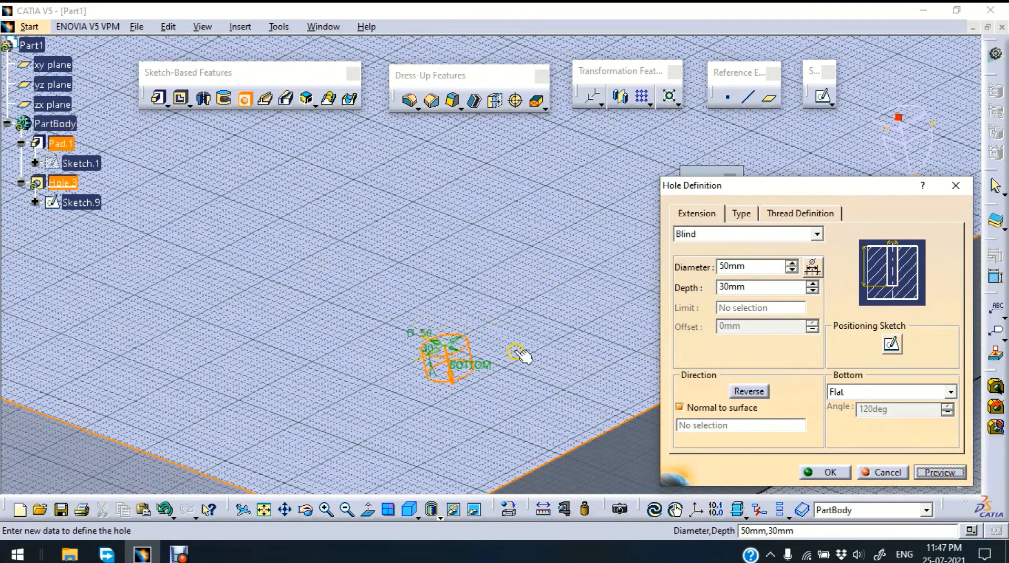
pyautogui.moveTo(487, 211); pyautogui.dragTo(487, 294, button='middle')
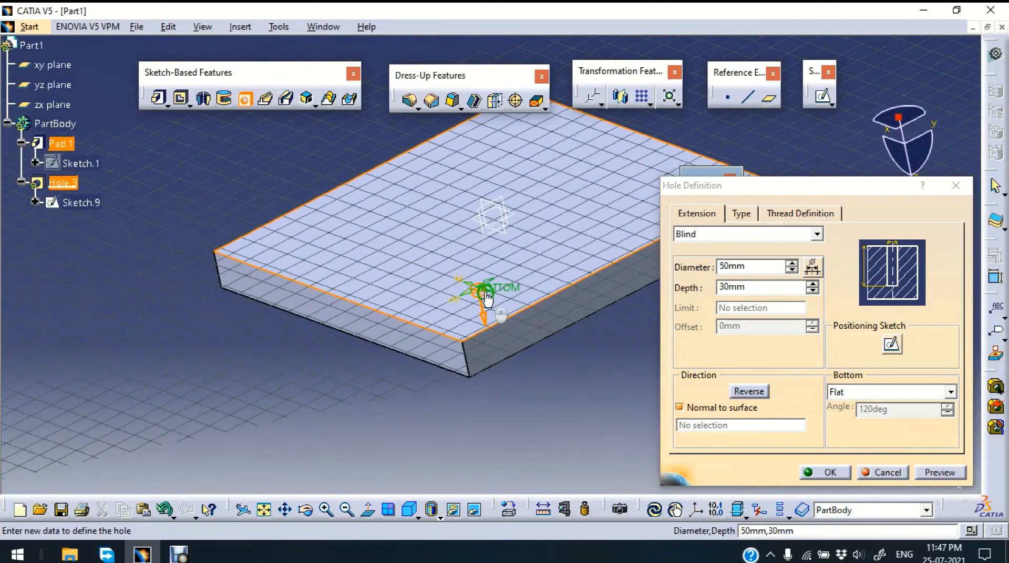
# Open the hole's positioning sketch and constrain its centre point 300 mm from the face's left edge
pyautogui.click(890, 359)
pyautogui.click(892, 345)
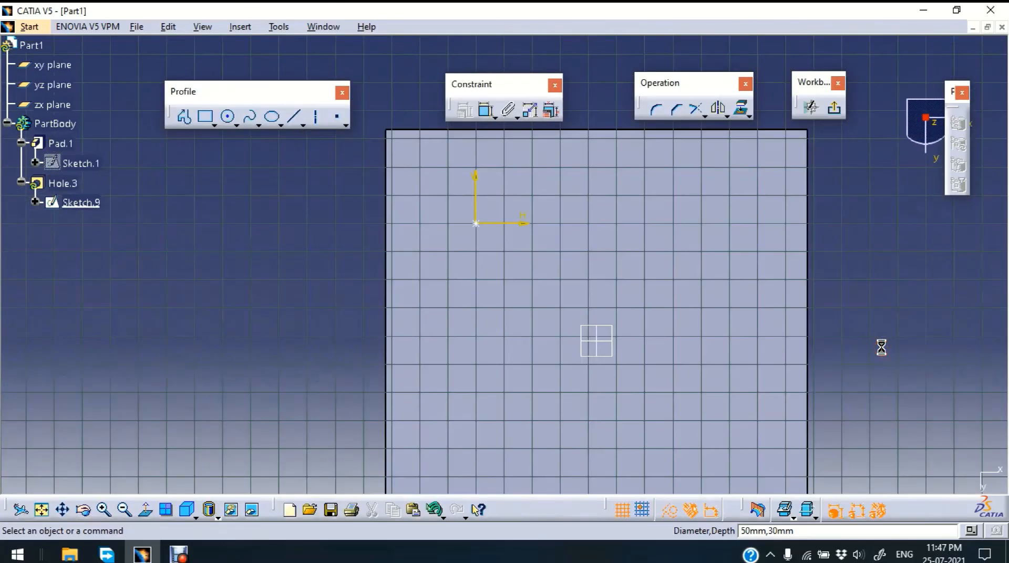
pyautogui.click(785, 306)
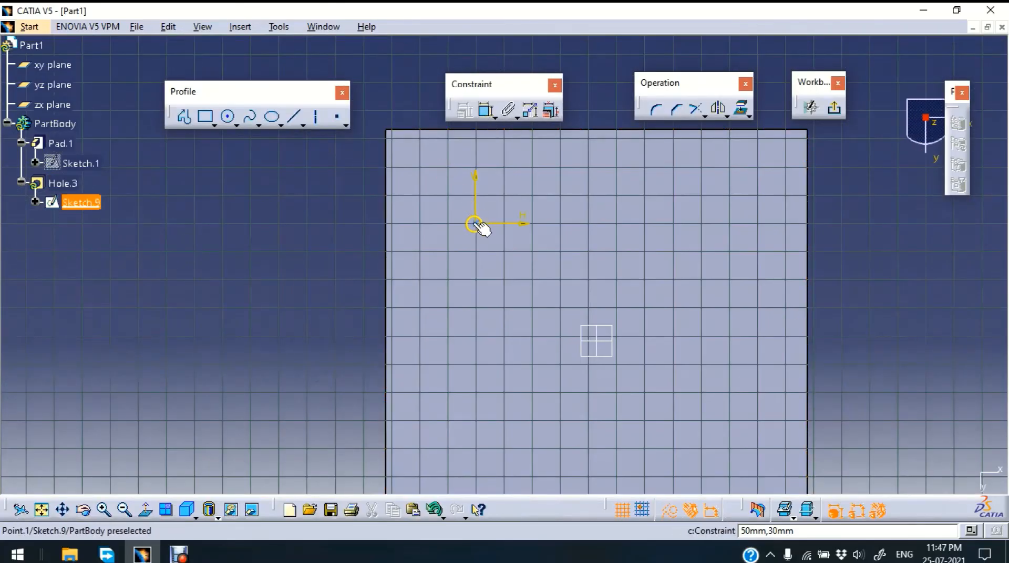
pyautogui.moveTo(278, 250); pyautogui.dragTo(245, 311, button='middle')
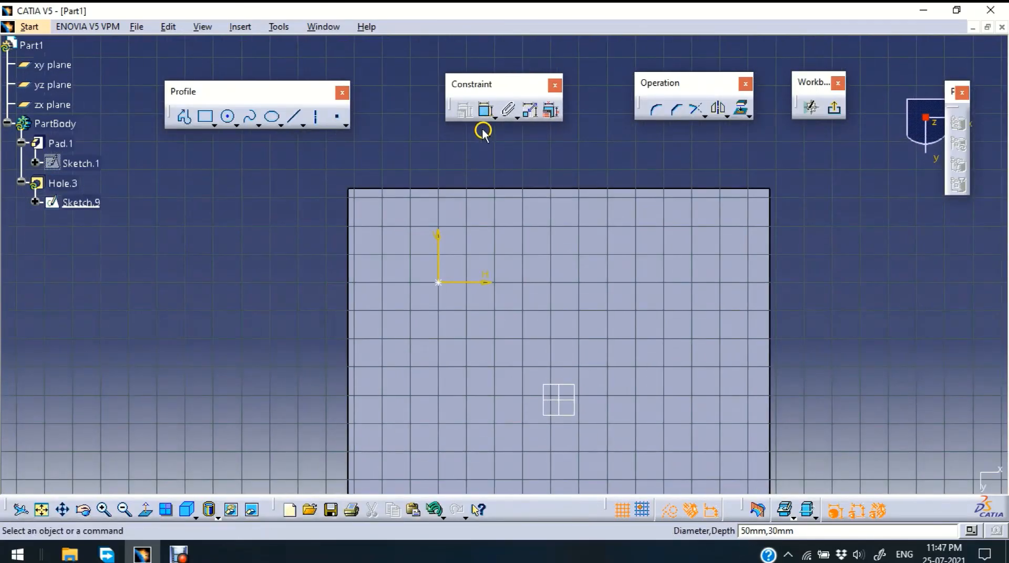
pyautogui.click(486, 110)
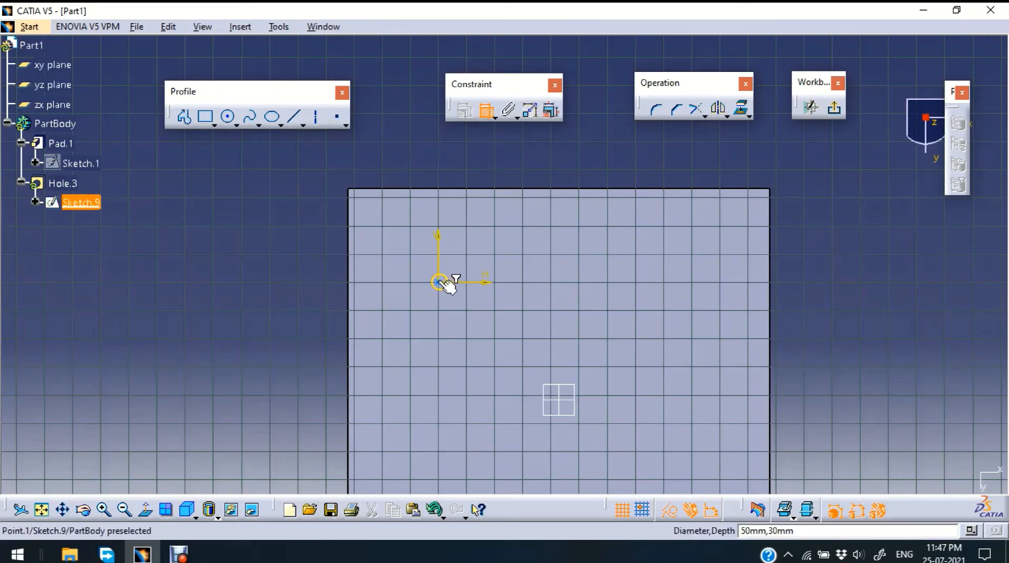
pyautogui.click(440, 282)
pyautogui.click(348, 279)
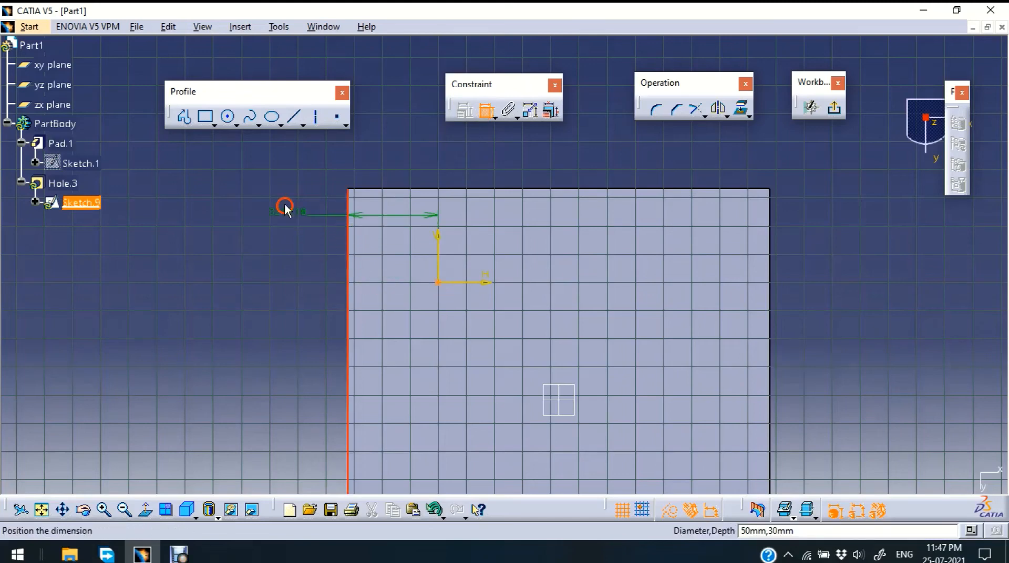
pyautogui.click(382, 147)
pyautogui.doubleClick(389, 141)
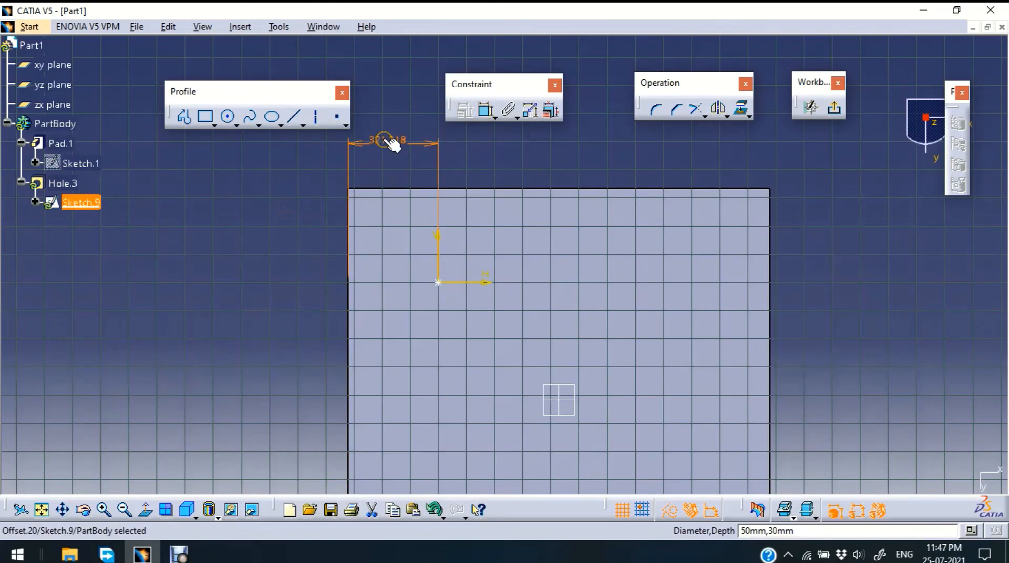
pyautogui.write('300mm')
pyautogui.press('Return')
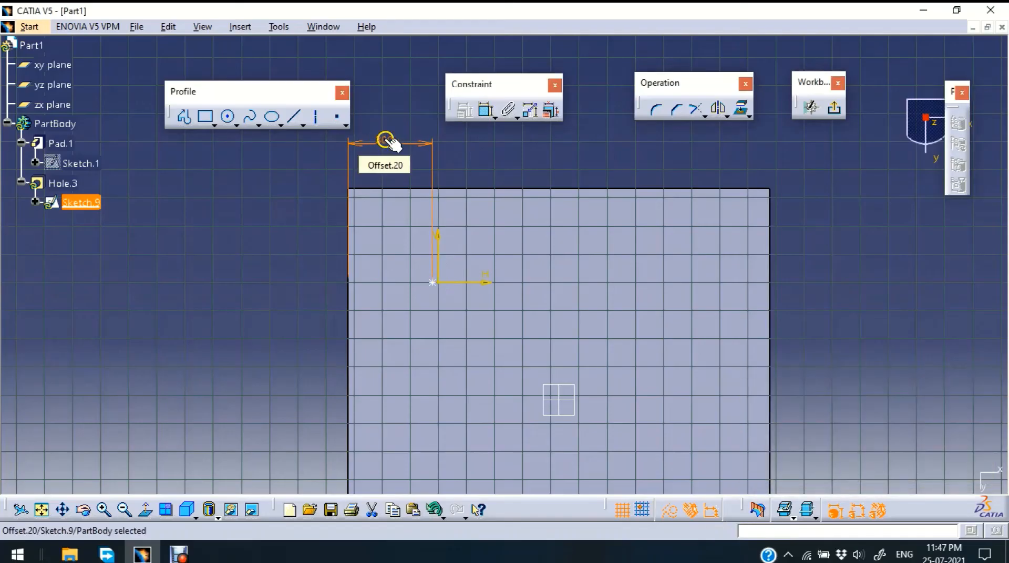
# Constrain the hole's centre point 300 mm from the face's upper edge, leave the positioning sketch, and create the hole
pyautogui.click(486, 110)
pyautogui.click(432, 285)
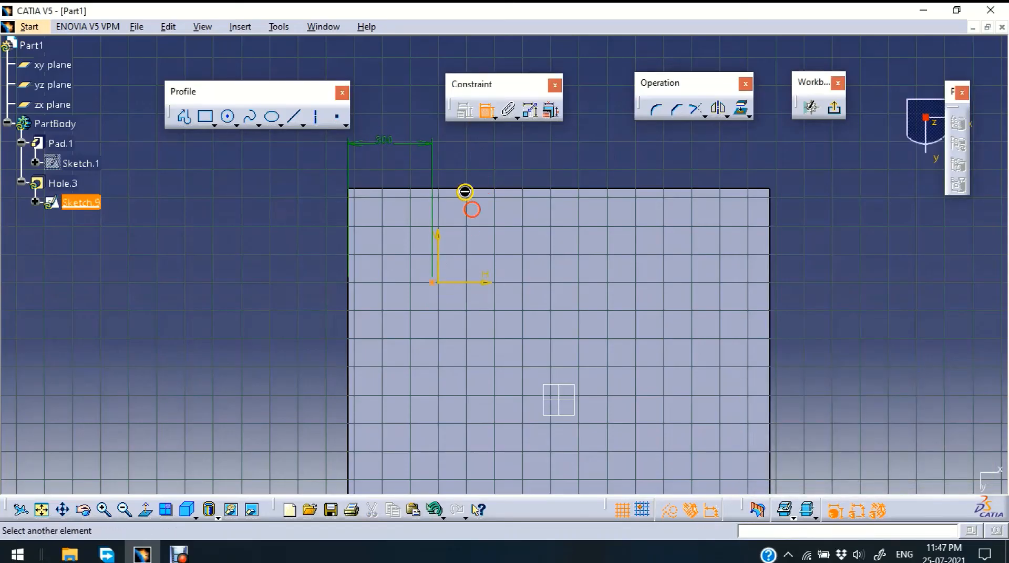
pyautogui.click(463, 189)
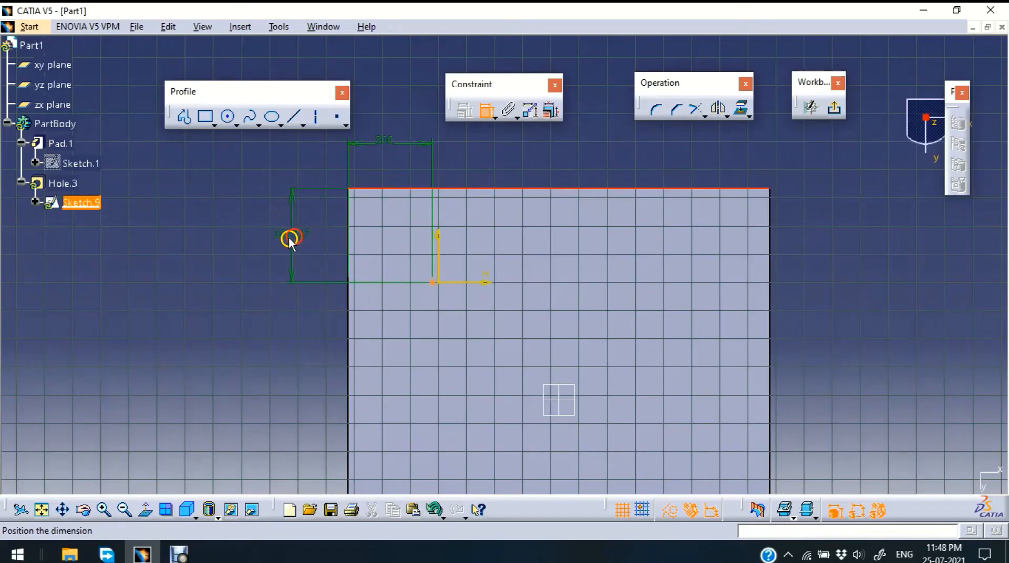
pyautogui.click(289, 237)
pyautogui.doubleClick(290, 237)
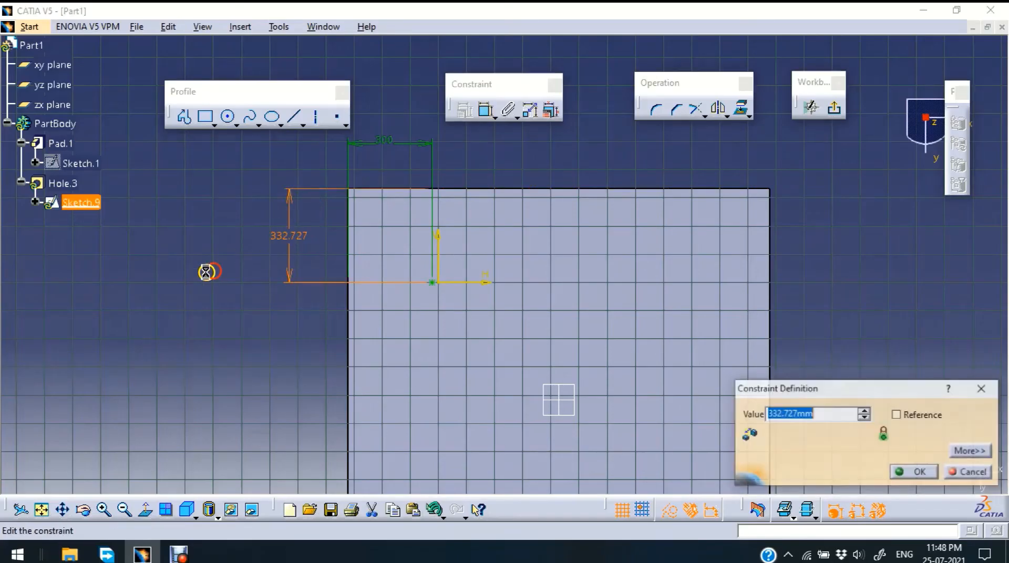
pyautogui.write('300')
pyautogui.press('Return')
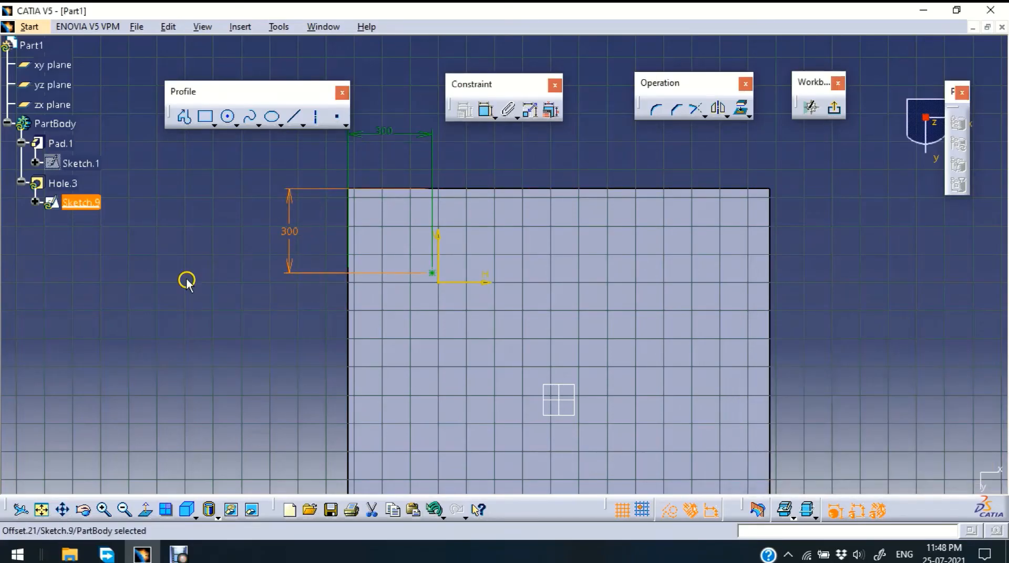
pyautogui.click(835, 108)
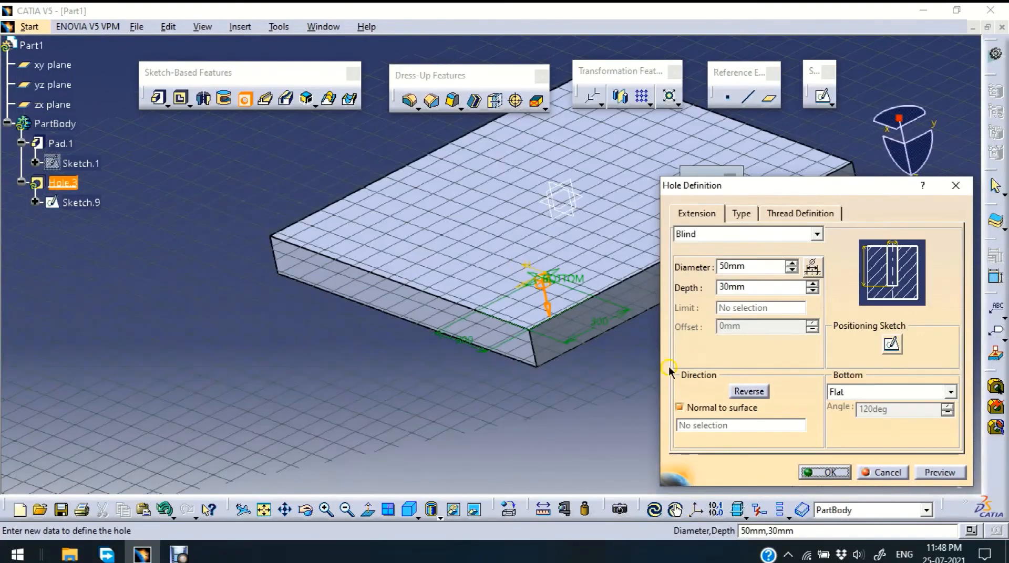
pyautogui.click(842, 473)
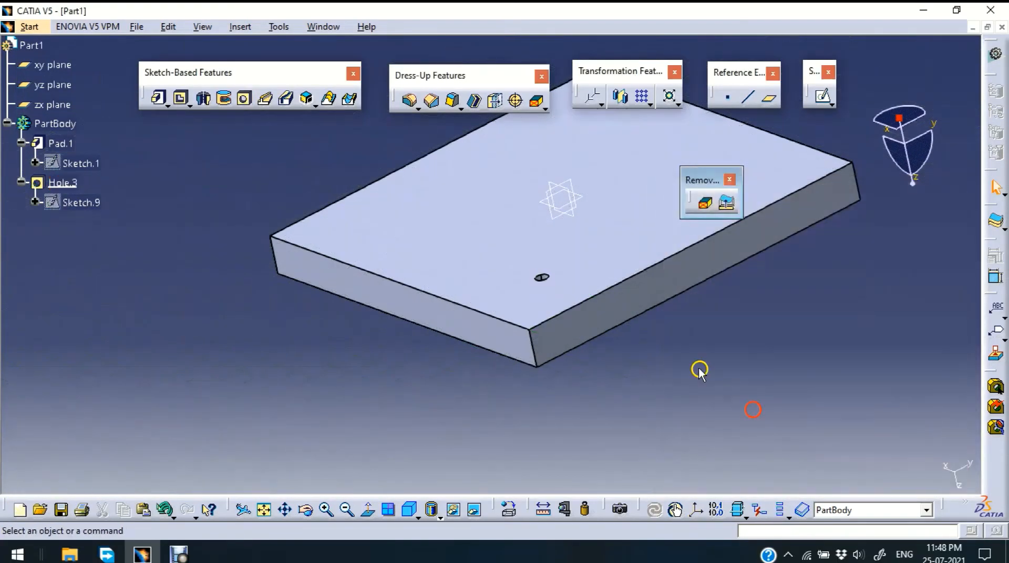
# Reopen the hole's definition for editing and view the available extension types
pyautogui.moveTo(621, 274); pyautogui.dragTo(533, 223, button='middle')
pyautogui.doubleClick(542, 350)
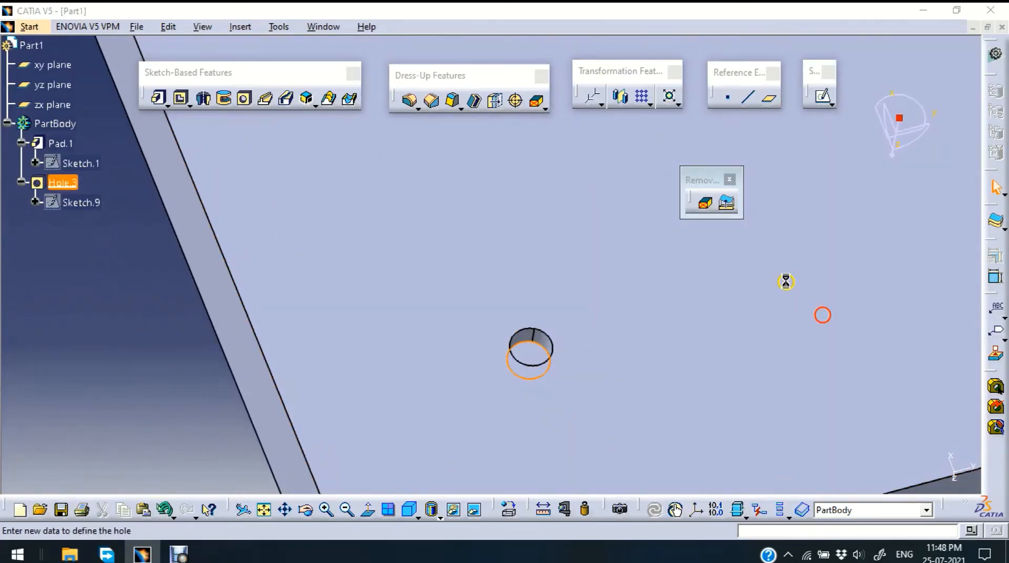
pyautogui.click(817, 235)
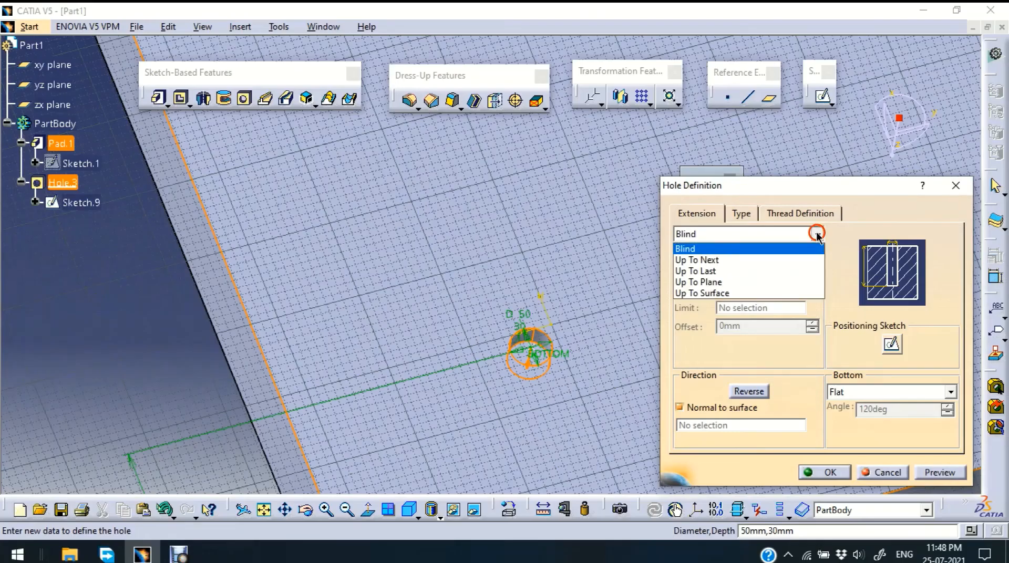
pyautogui.click(817, 234)
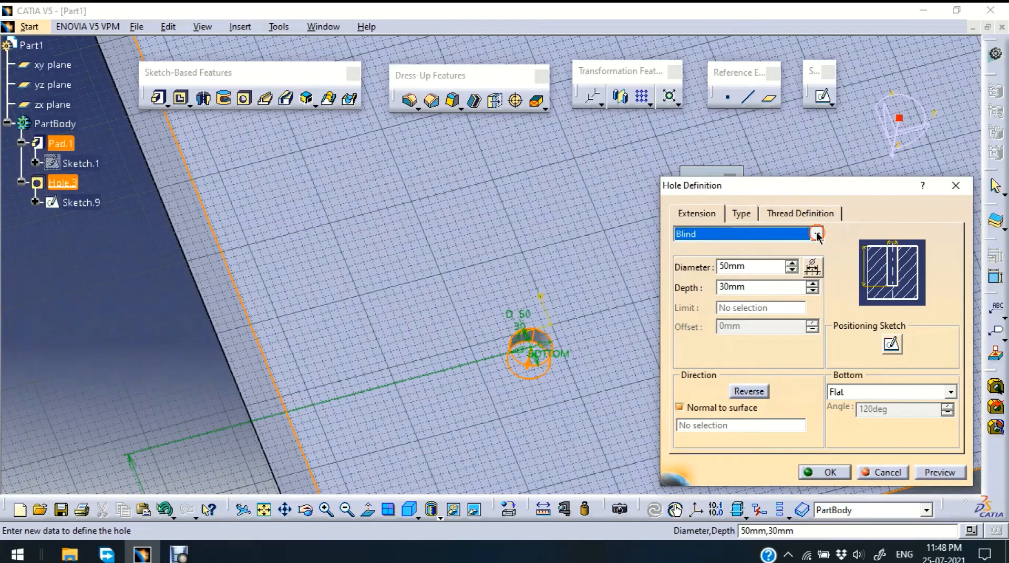
# Switch the hole's extension to Up To Last and preview it
pyautogui.click(817, 234)
pyautogui.click(793, 268)
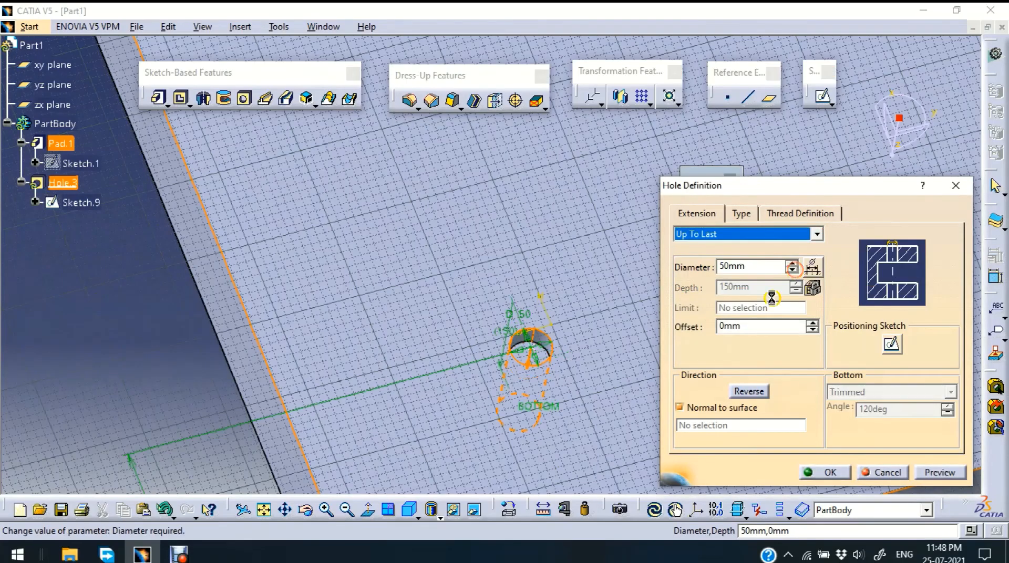
pyautogui.click(938, 473)
pyautogui.moveTo(559, 261); pyautogui.dragTo(583, 342, button='middle')
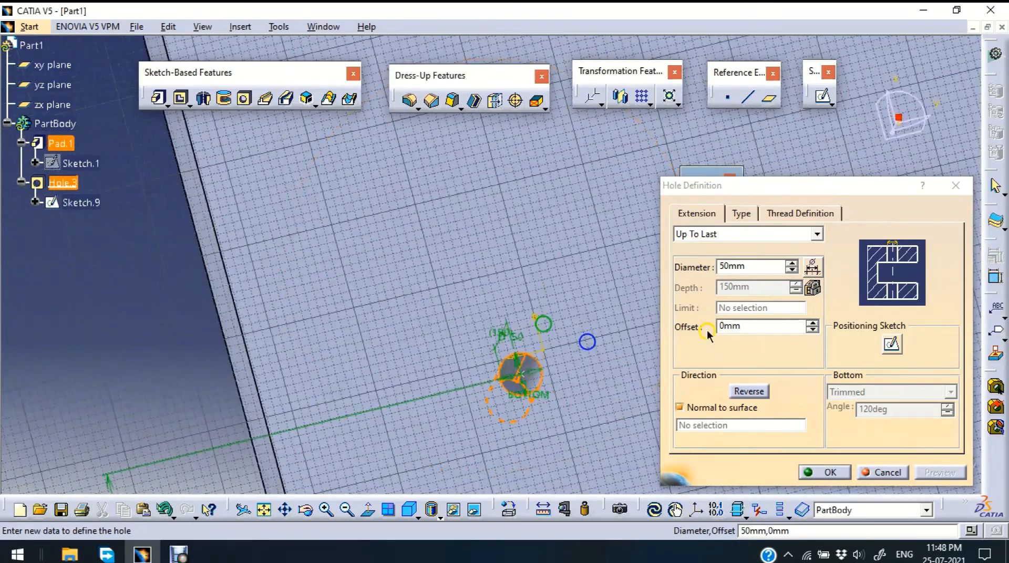
# Make the hole blind again with a depth of 100 mm and apply the change
pyautogui.click(741, 235)
pyautogui.click(725, 248)
pyautogui.click(758, 287)
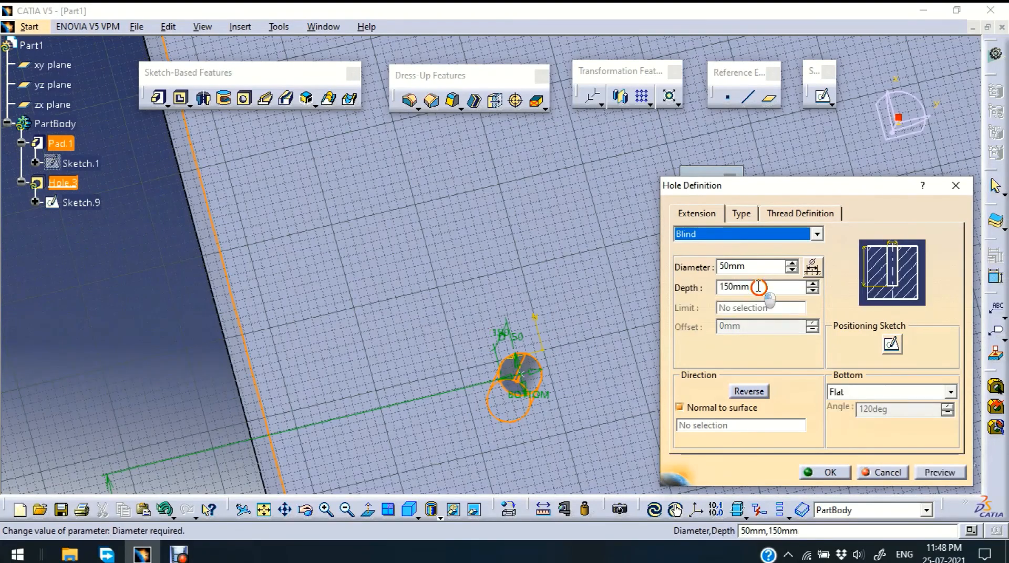
pyautogui.moveTo(758, 287); pyautogui.dragTo(647, 322)
pyautogui.write('100')
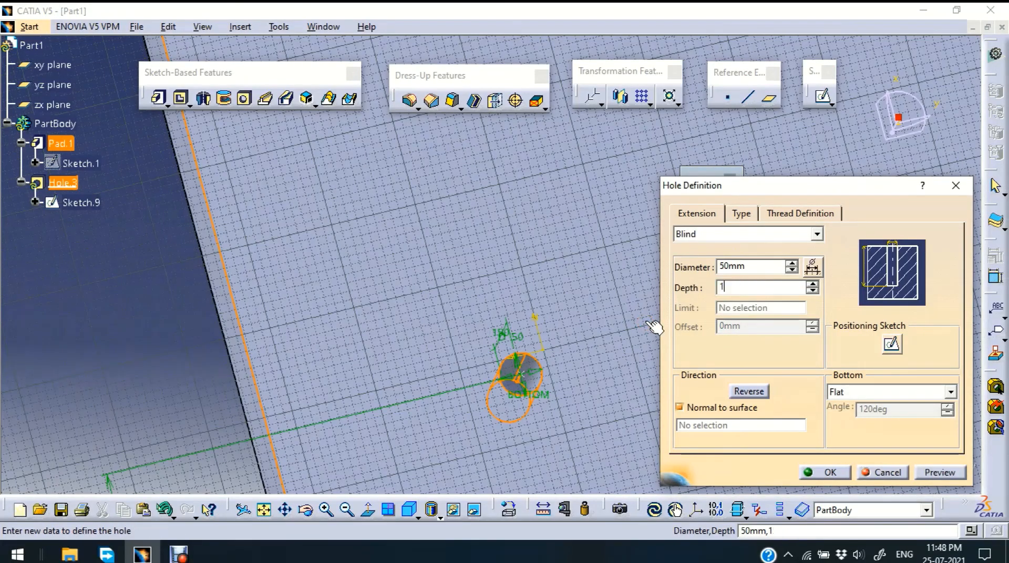
pyautogui.click(929, 473)
pyautogui.click(828, 473)
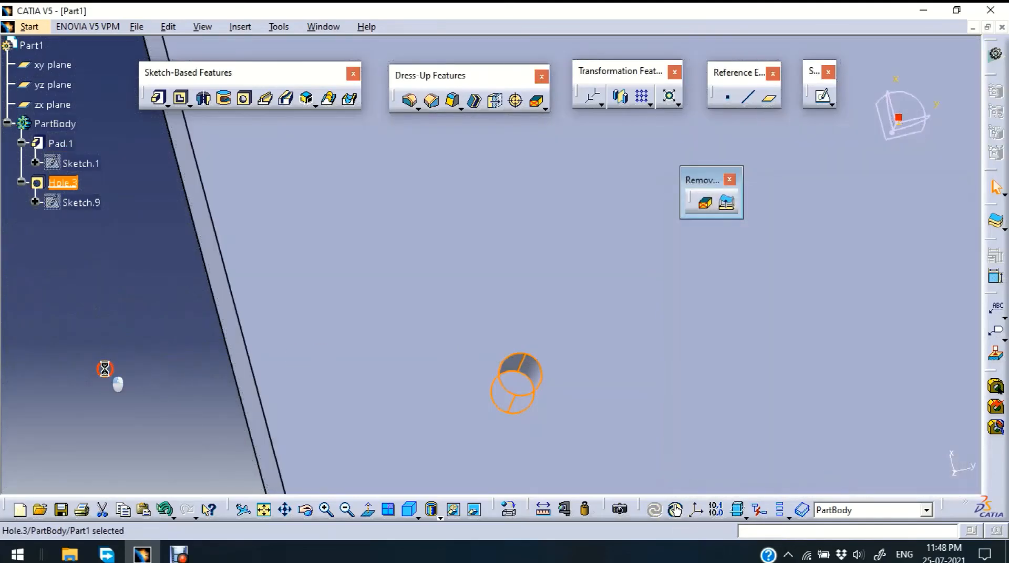
# Use Remove Face to remove the hole's bottom face while keeping the block's large top face, and undo the removal
pyautogui.moveTo(153, 310); pyautogui.dragTo(146, 343, button='middle')
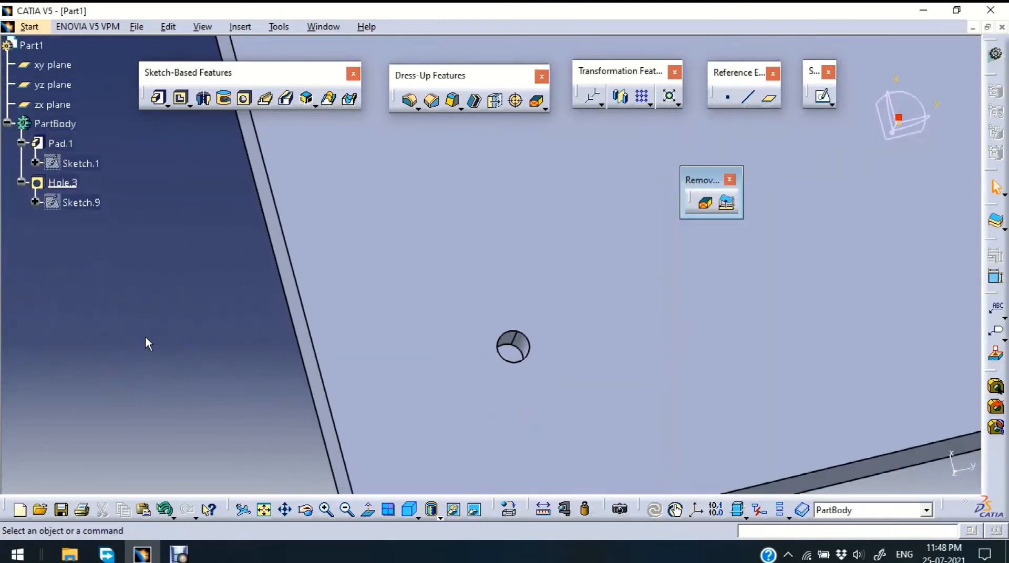
pyautogui.click(800, 266)
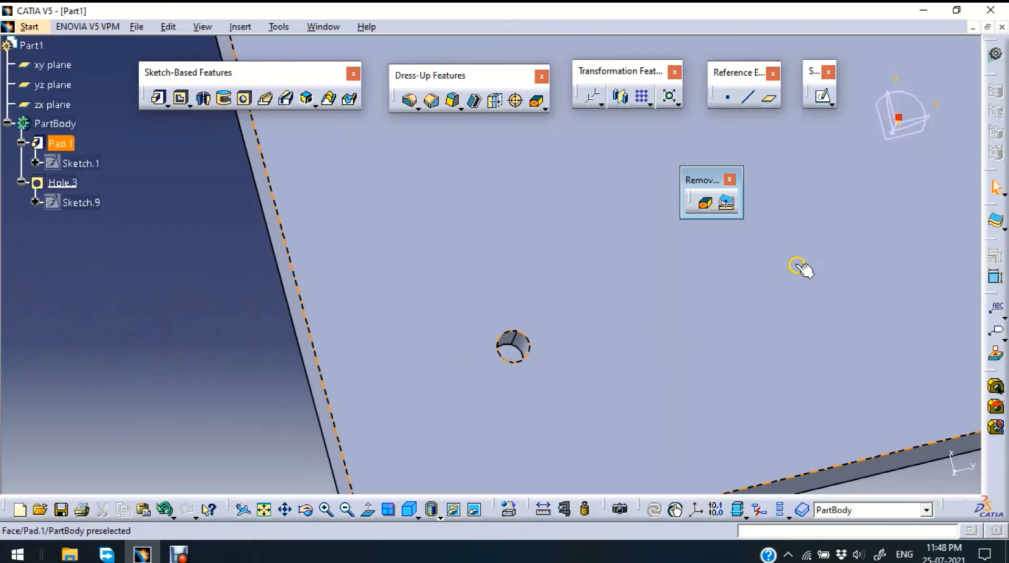
pyautogui.click(705, 207)
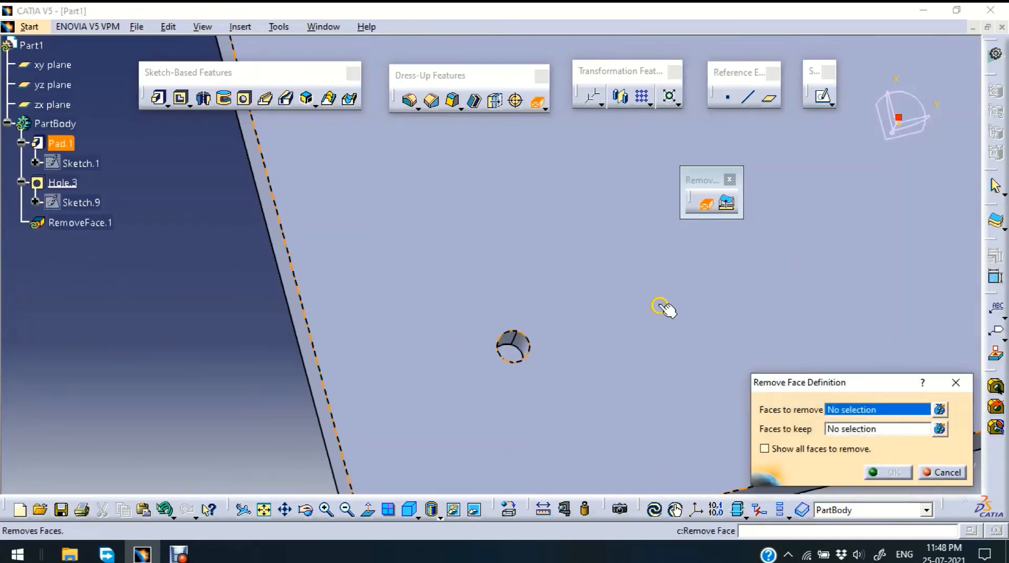
pyautogui.moveTo(660, 304); pyautogui.dragTo(590, 183, button='middle')
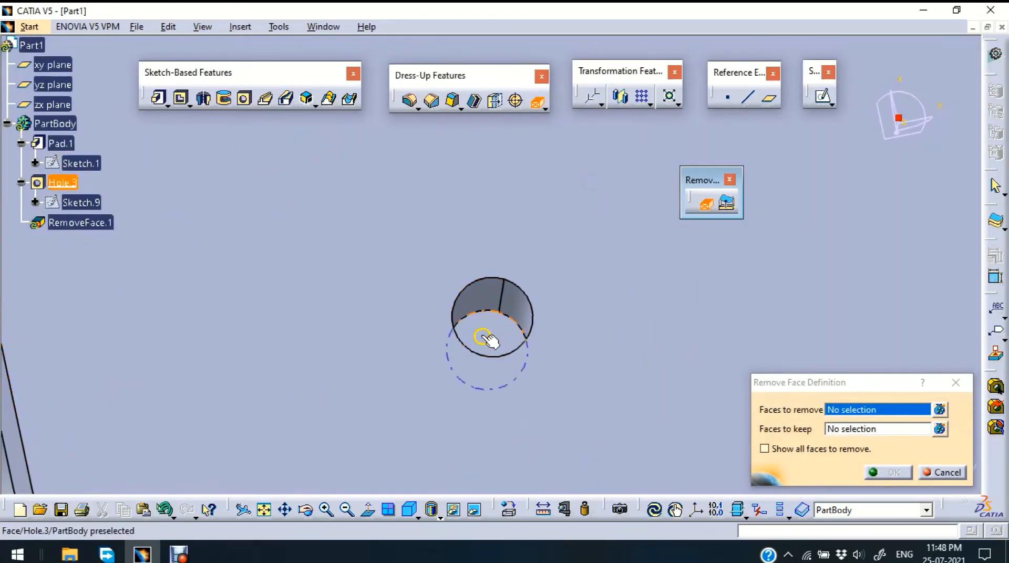
pyautogui.click(492, 336)
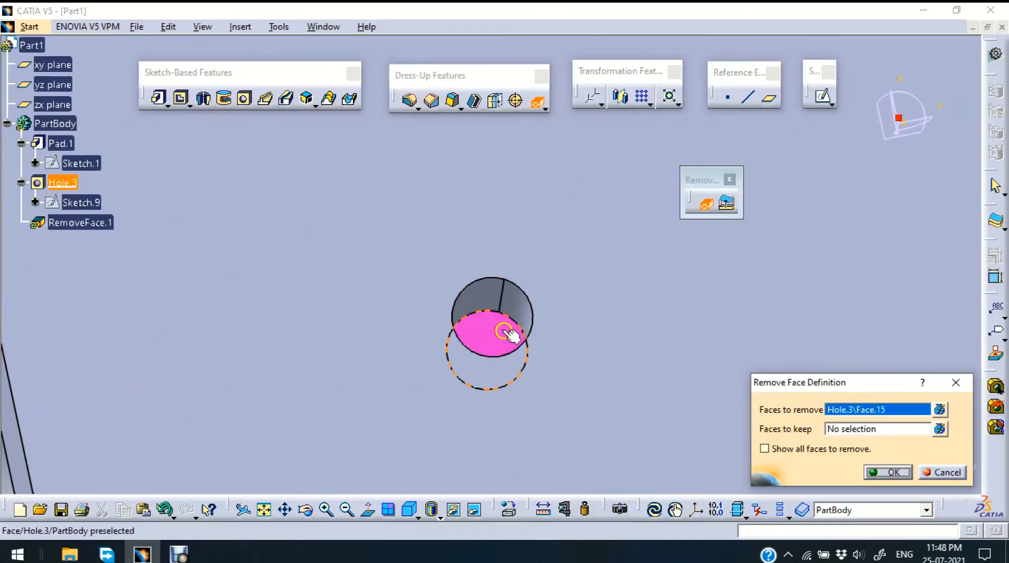
pyautogui.click(851, 429)
pyautogui.click(593, 246)
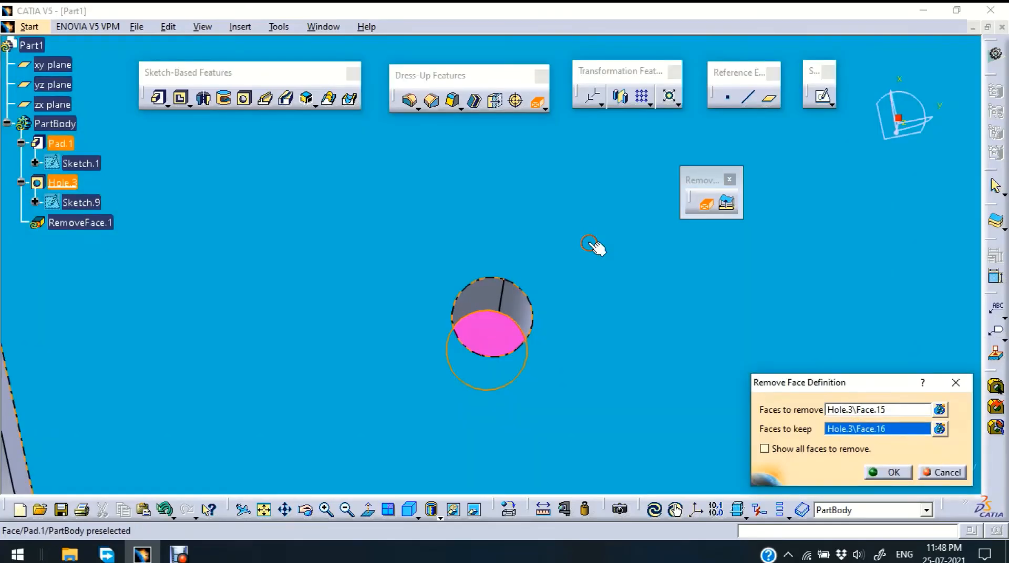
pyautogui.moveTo(505, 198); pyautogui.dragTo(540, 311, button='middle')
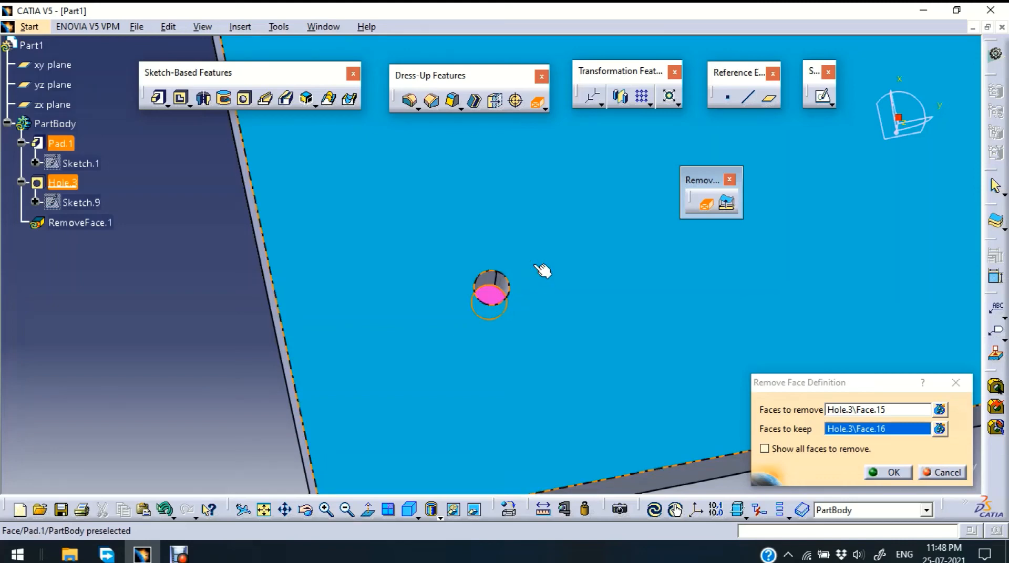
pyautogui.click(895, 472)
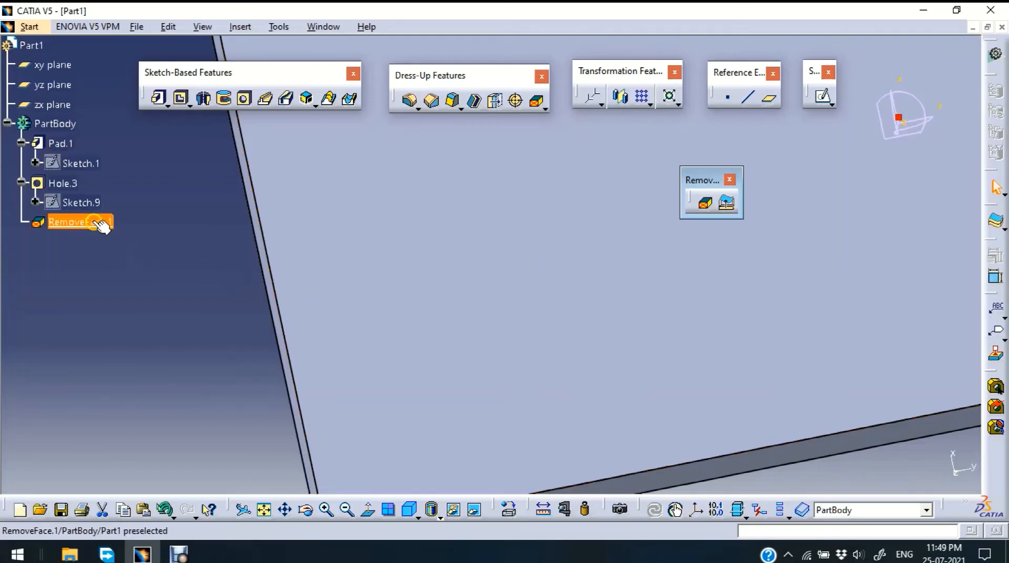
pyautogui.hotkey('ctrl', 'z')
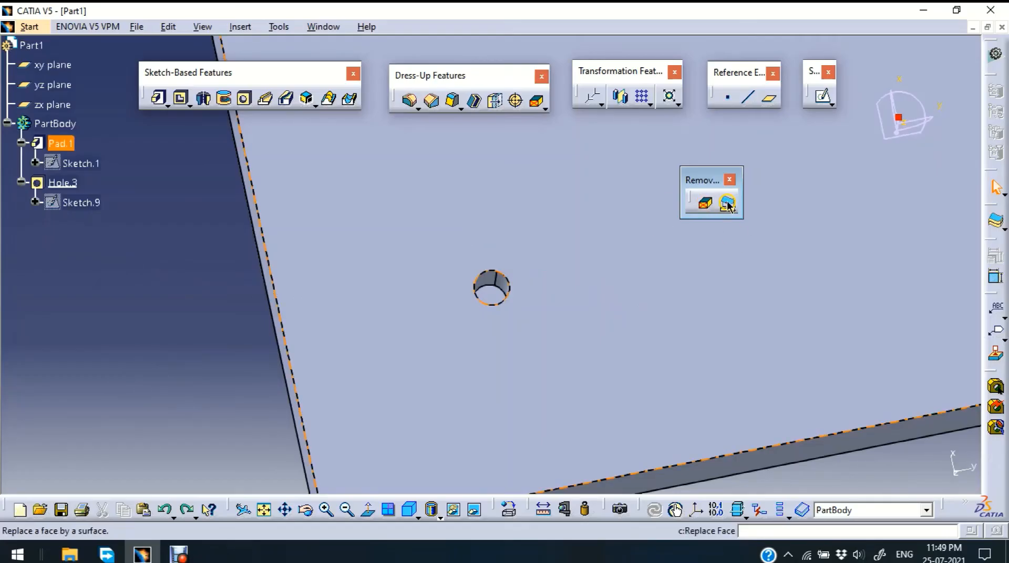
# Replace the hole's bottom face with the block's large top face using Replace Face, and put away the floating Remove Face tools
pyautogui.click(728, 205)
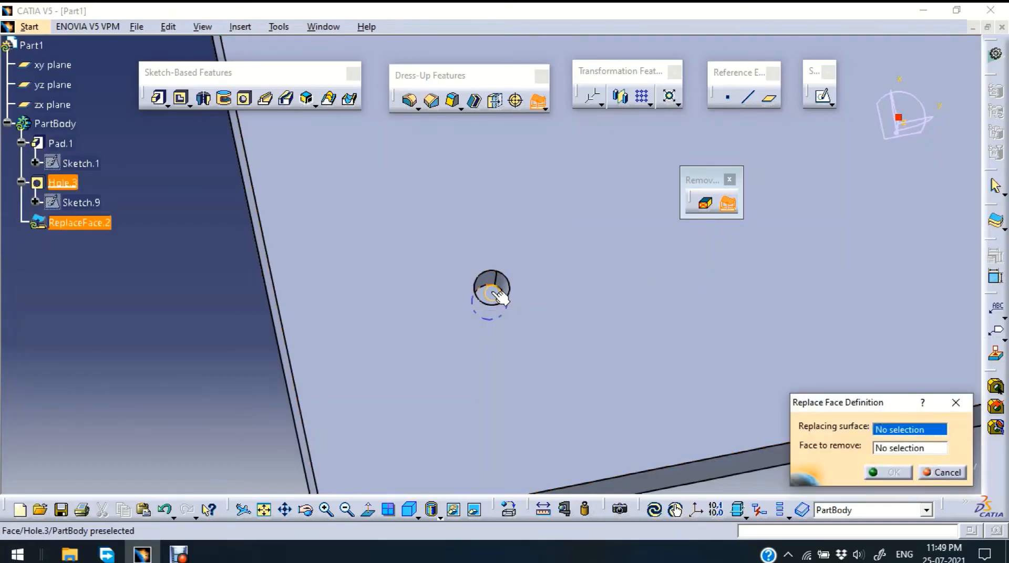
pyautogui.click(516, 237)
pyautogui.click(515, 238)
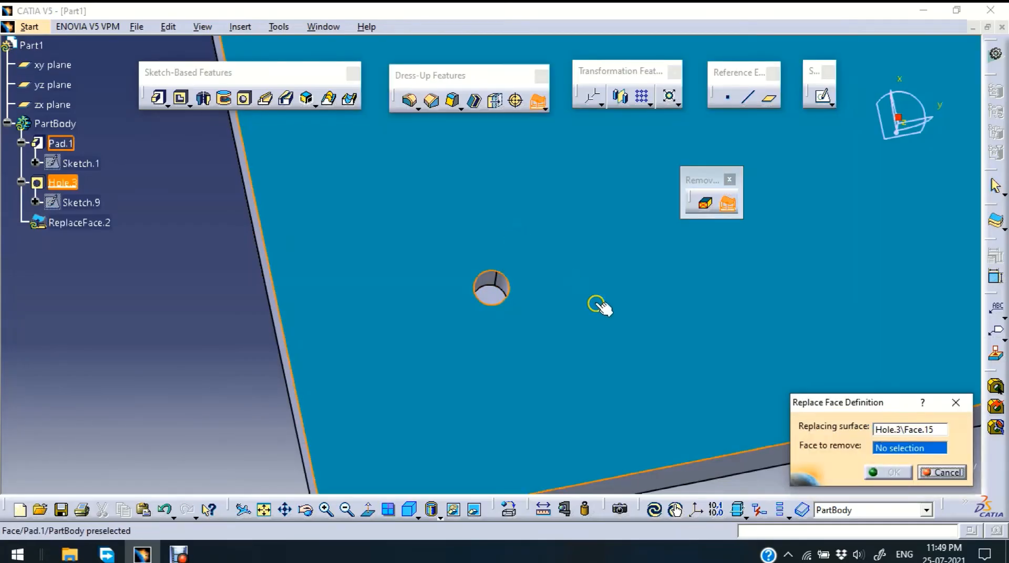
pyautogui.keyDown('ctrl'); pyautogui.moveTo(553, 358); pyautogui.dragTo(578, 301, button='middle'); pyautogui.keyUp('ctrl')
pyautogui.click(493, 324)
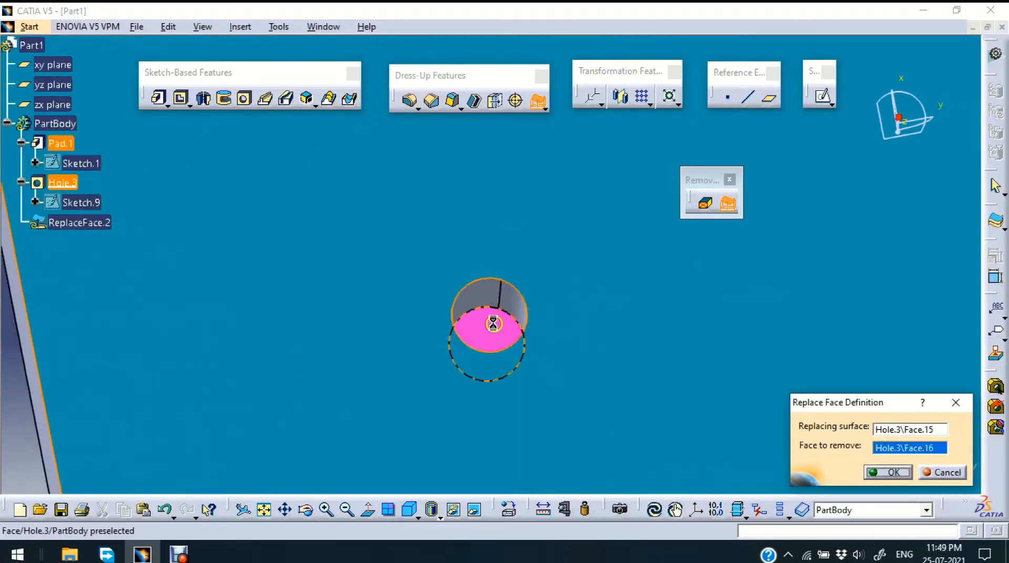
pyautogui.click(888, 472)
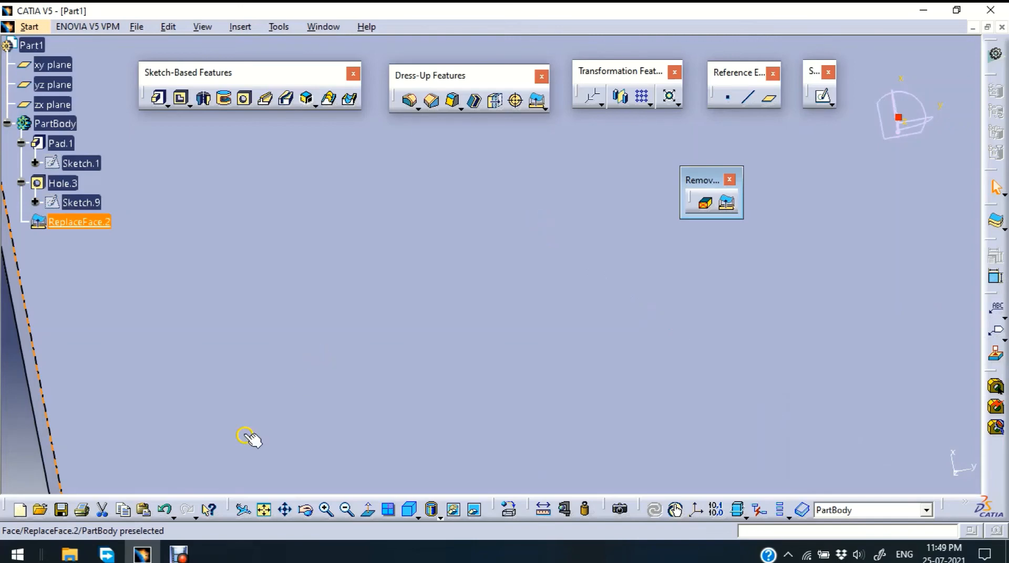
pyautogui.click(729, 179)
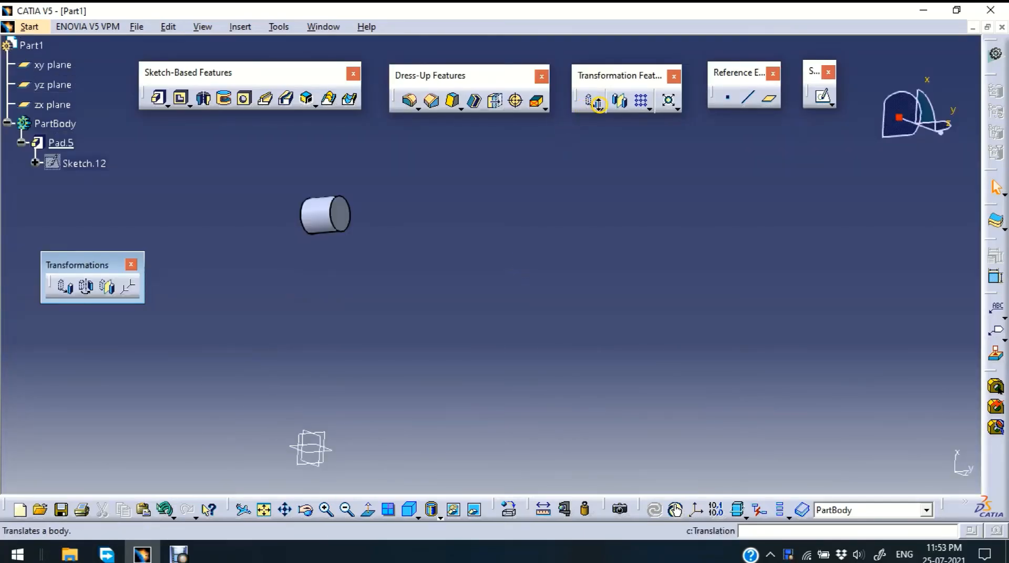
# Float the set of Transformations tools beside the cylinder model
pyautogui.click(599, 105)
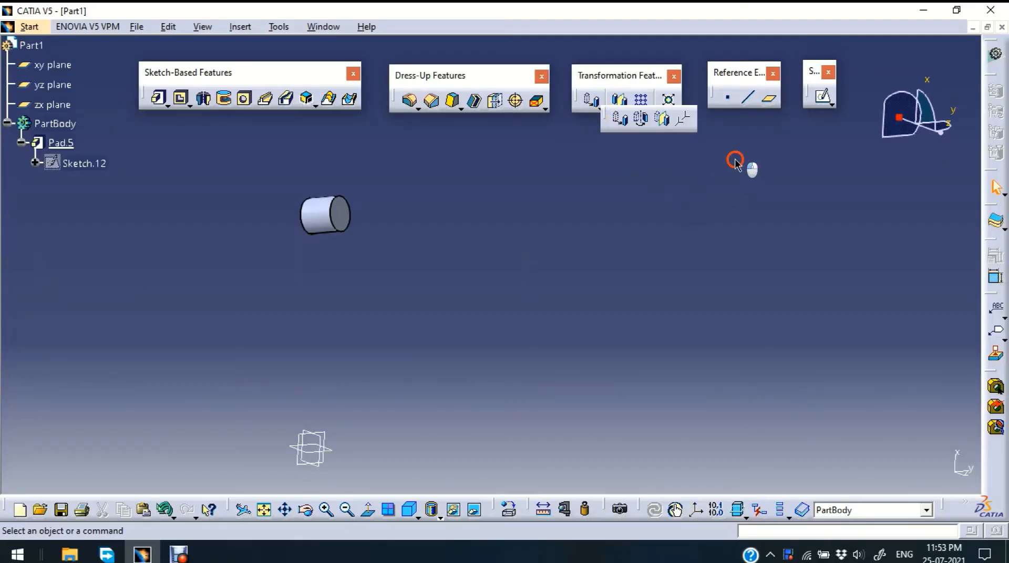
pyautogui.moveTo(736, 163); pyautogui.dragTo(737, 164)
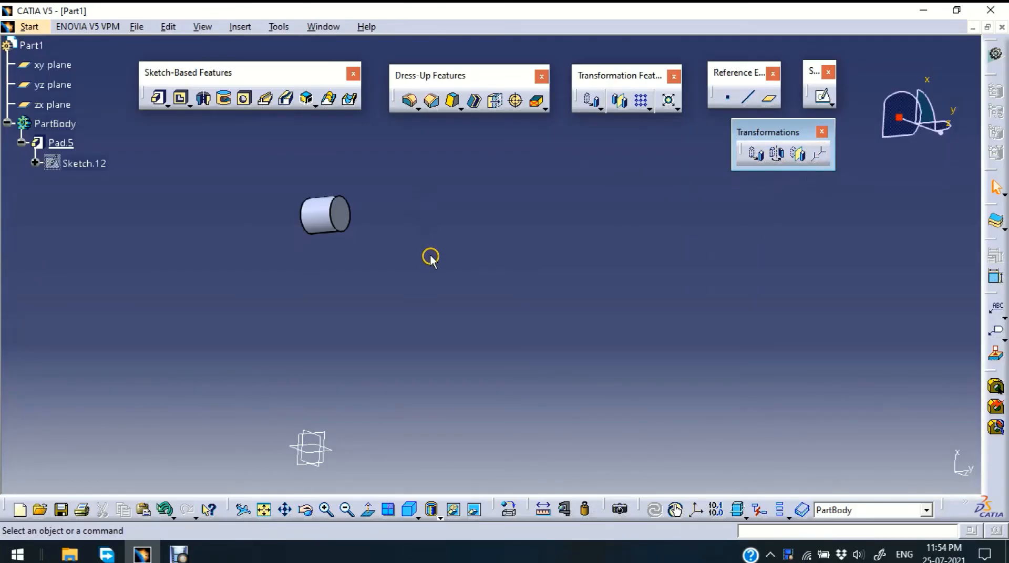
pyautogui.moveTo(429, 257); pyautogui.dragTo(351, 296, button='middle')
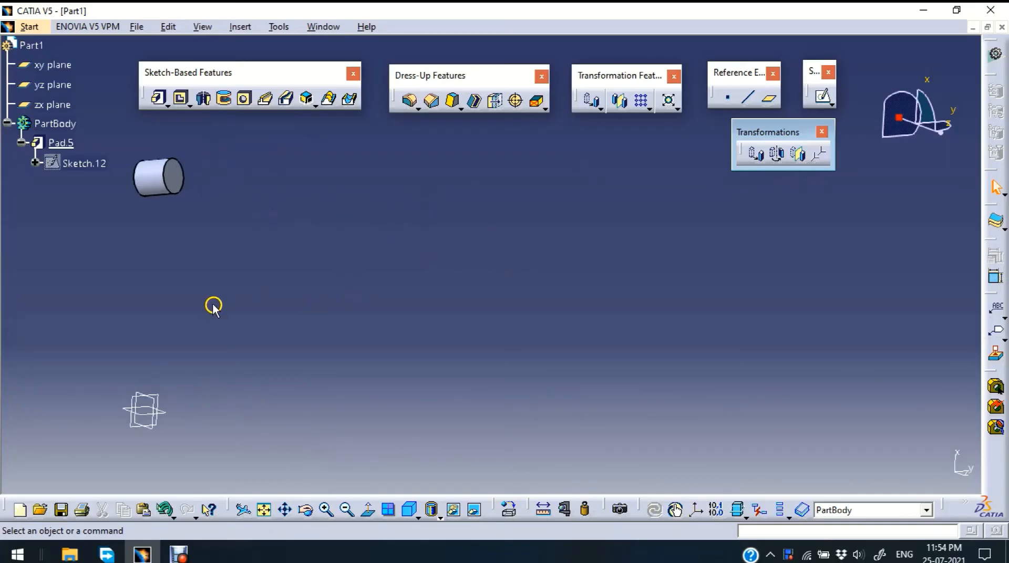
pyautogui.moveTo(214, 304)
pyautogui.mouseDown(button='middle')
pyautogui.moveTo(424, 316)
pyautogui.moveTo(500, 255)
pyautogui.moveTo(408, 241)
pyautogui.moveTo(356, 307)
pyautogui.moveTo(651, 362)
pyautogui.moveTo(593, 279)
pyautogui.moveTo(478, 194)
pyautogui.moveTo(377, 316)
pyautogui.moveTo(513, 351)
pyautogui.moveTo(400, 347)
pyautogui.moveTo(468, 291)
pyautogui.moveTo(419, 245)
pyautogui.moveTo(482, 450)
pyautogui.moveTo(602, 408)
pyautogui.moveTo(463, 324)
pyautogui.moveTo(480, 358)
pyautogui.moveTo(569, 199)
pyautogui.mouseUp(button='middle')
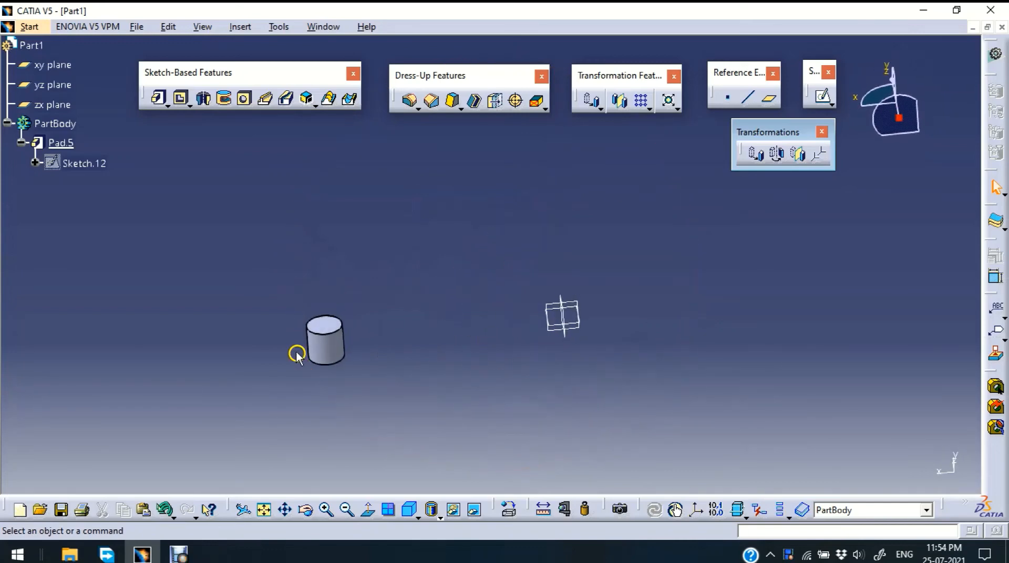
# Start a Translation of the cylinder, keeping the transformation specifications, with a distance of 1000 mm and the xy plane as direction
pyautogui.click(329, 350)
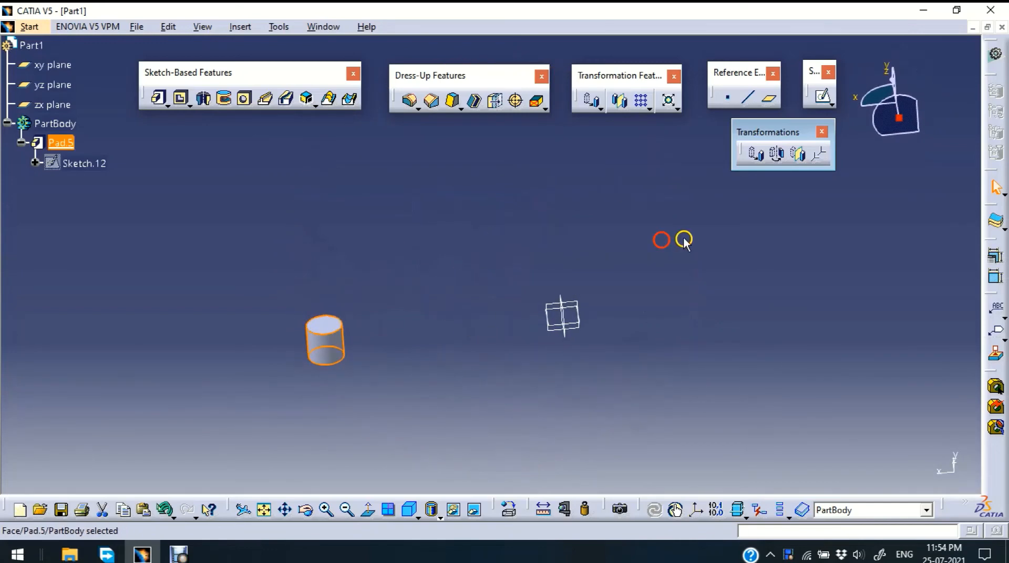
pyautogui.click(756, 154)
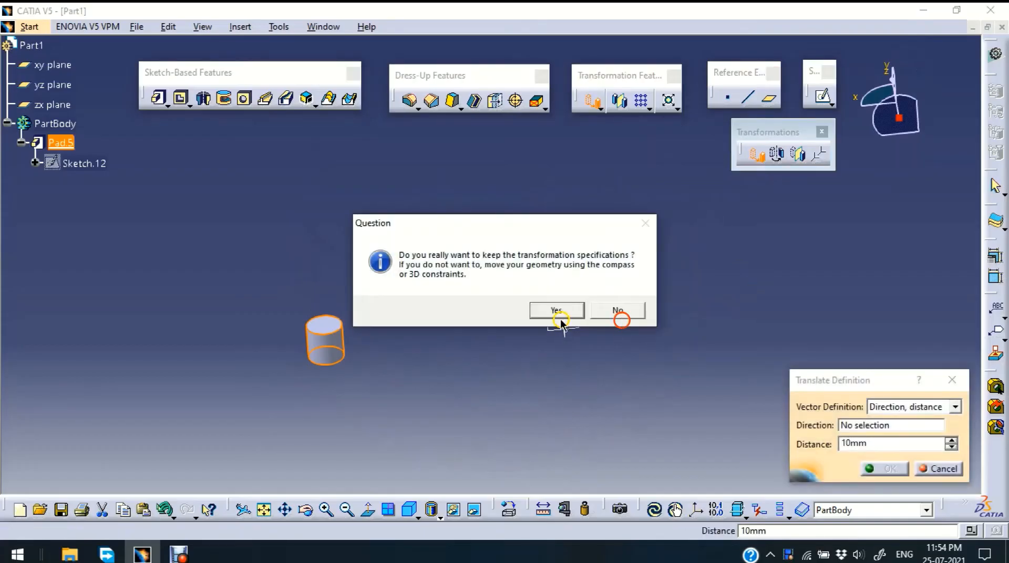
pyautogui.click(555, 311)
pyautogui.doubleClick(873, 445)
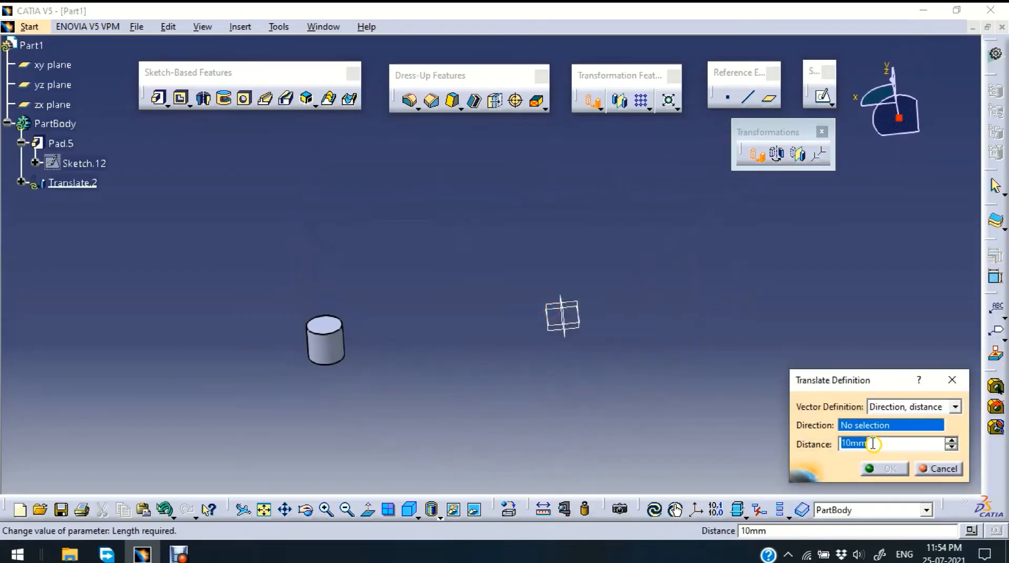
pyautogui.click(814, 451)
pyautogui.write('1000')
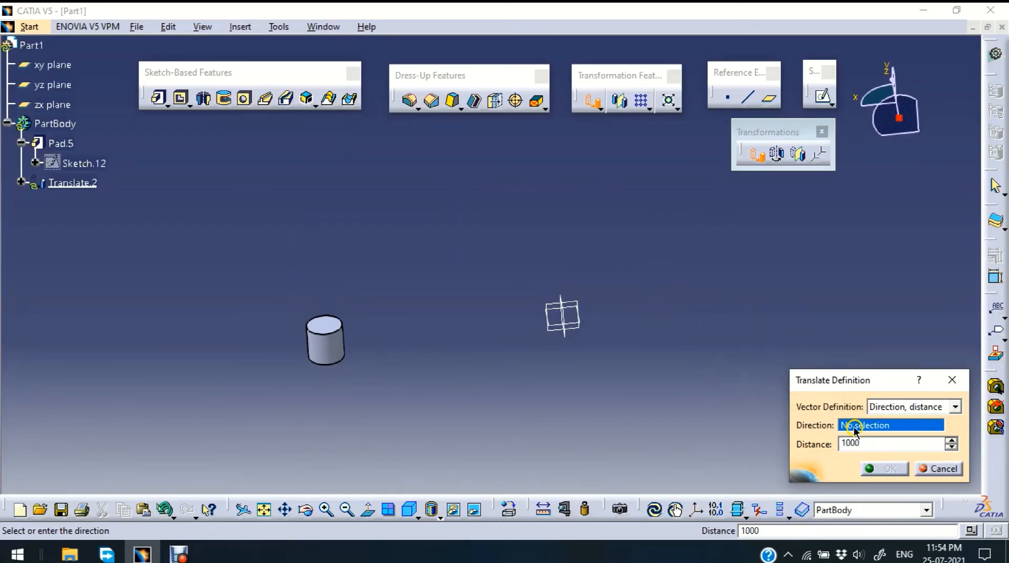
pyautogui.click(578, 306)
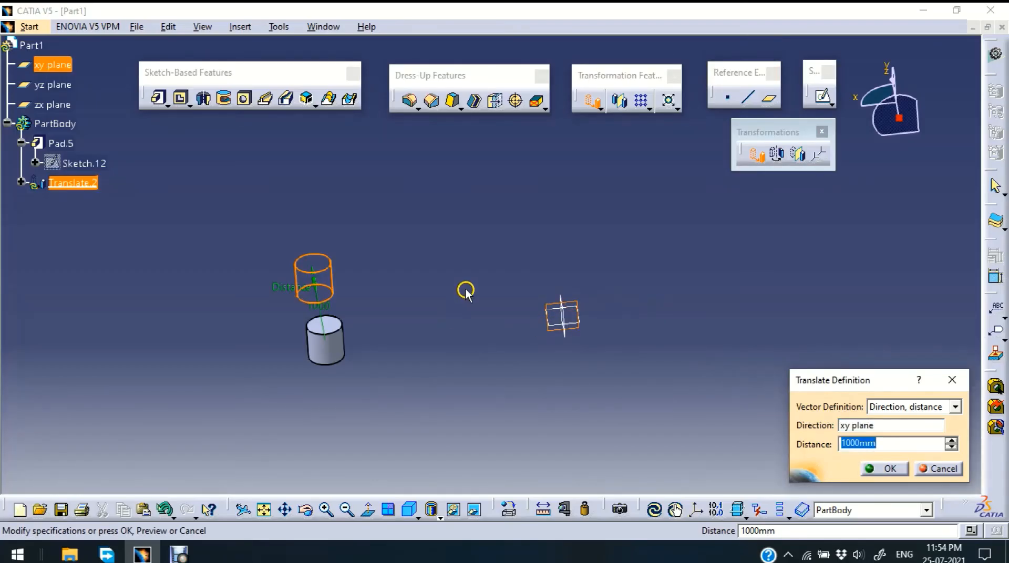
# Extend the cylinder's translation distance to about 1823 mm and change its direction to the zx plane
pyautogui.moveTo(467, 289); pyautogui.dragTo(338, 368, button='middle')
pyautogui.moveTo(552, 362); pyautogui.dragTo(310, 342, button='middle')
pyautogui.moveTo(486, 270); pyautogui.dragTo(584, 361, button='middle')
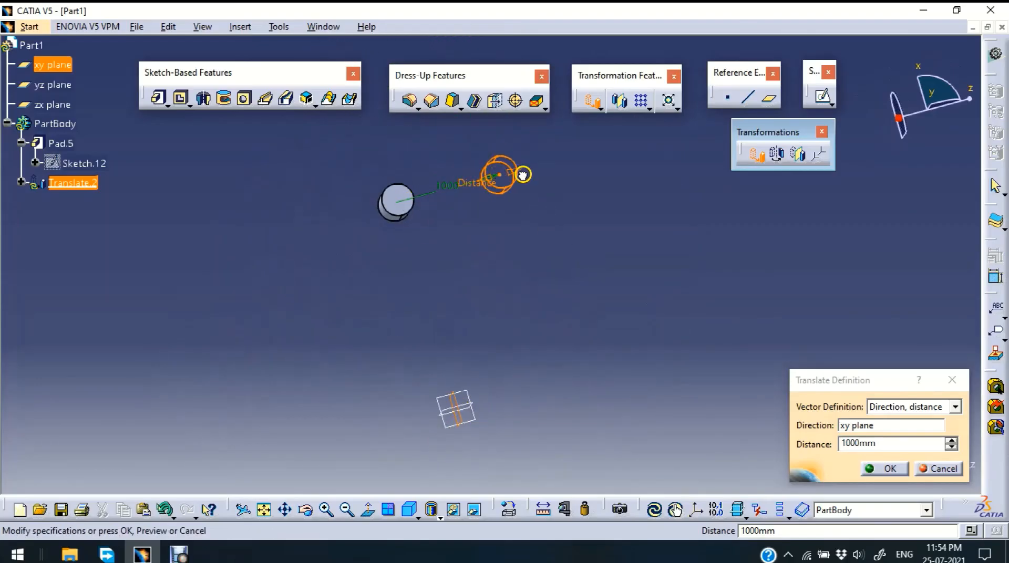
pyautogui.moveTo(523, 175); pyautogui.dragTo(597, 198)
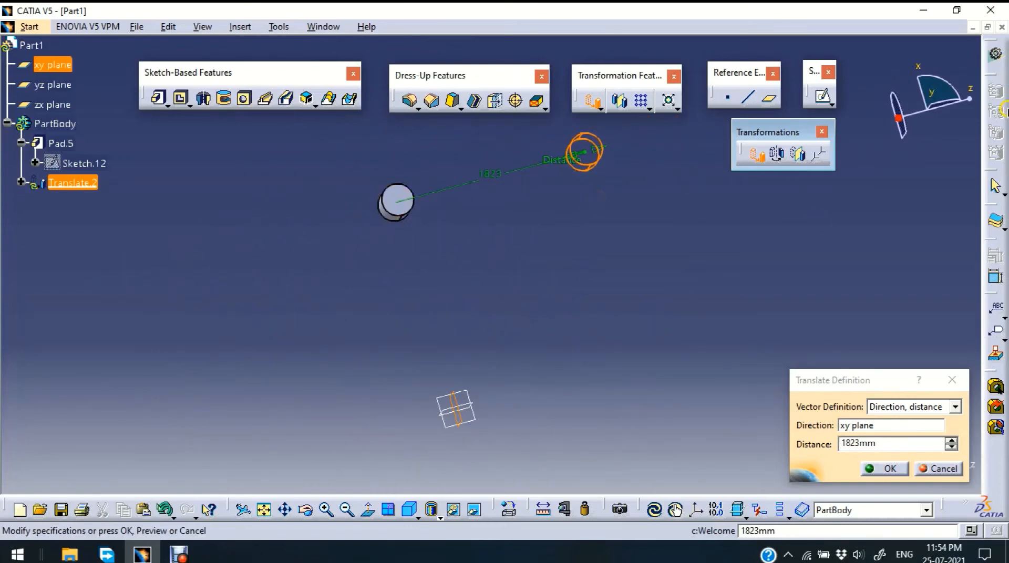
pyautogui.click(852, 425)
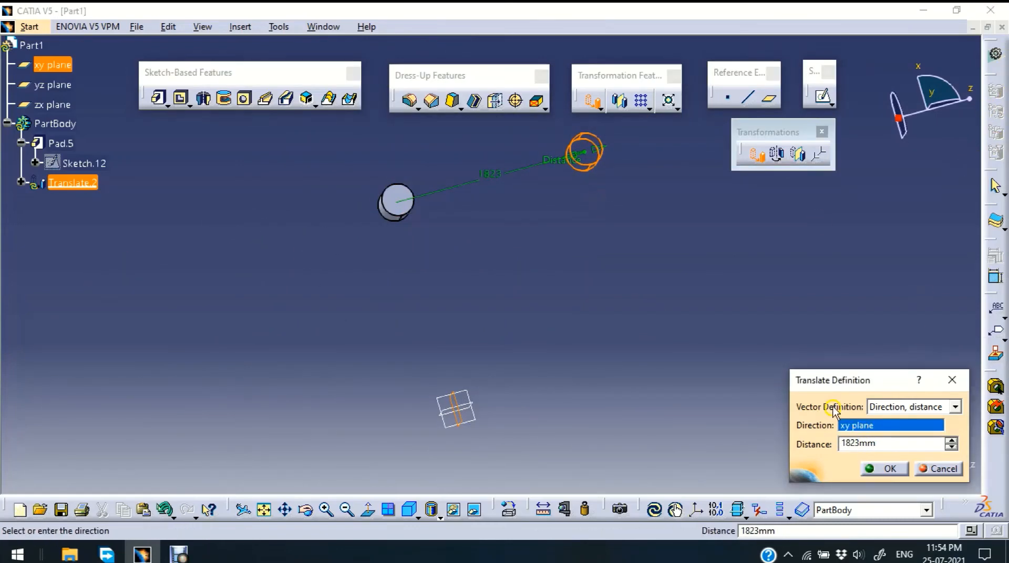
pyautogui.click(478, 403)
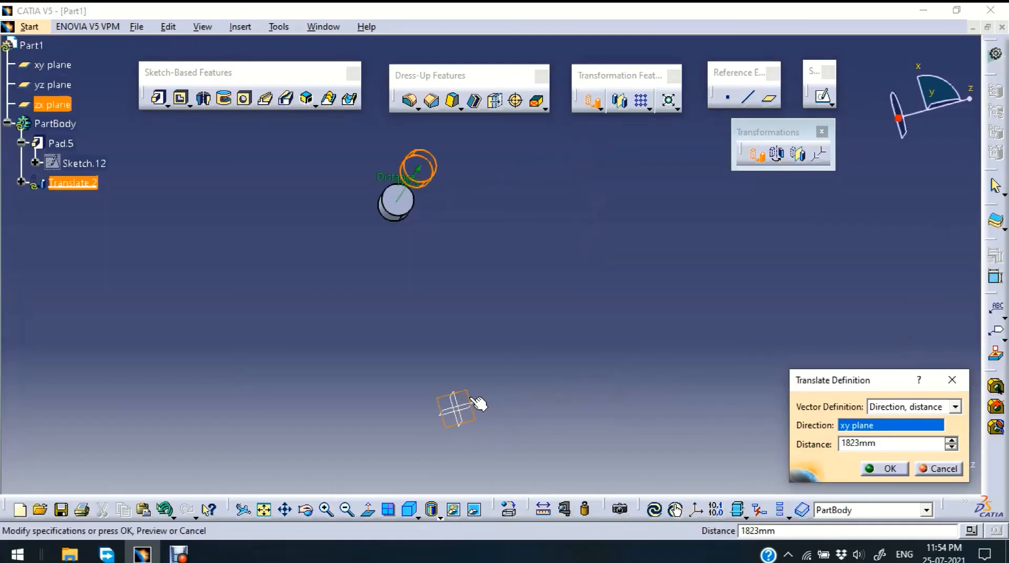
# Adjust the cylinder's translation along the zx plane direction to a distance of about 1743 mm and complete the translation
pyautogui.moveTo(404, 336); pyautogui.dragTo(512, 240, button='middle')
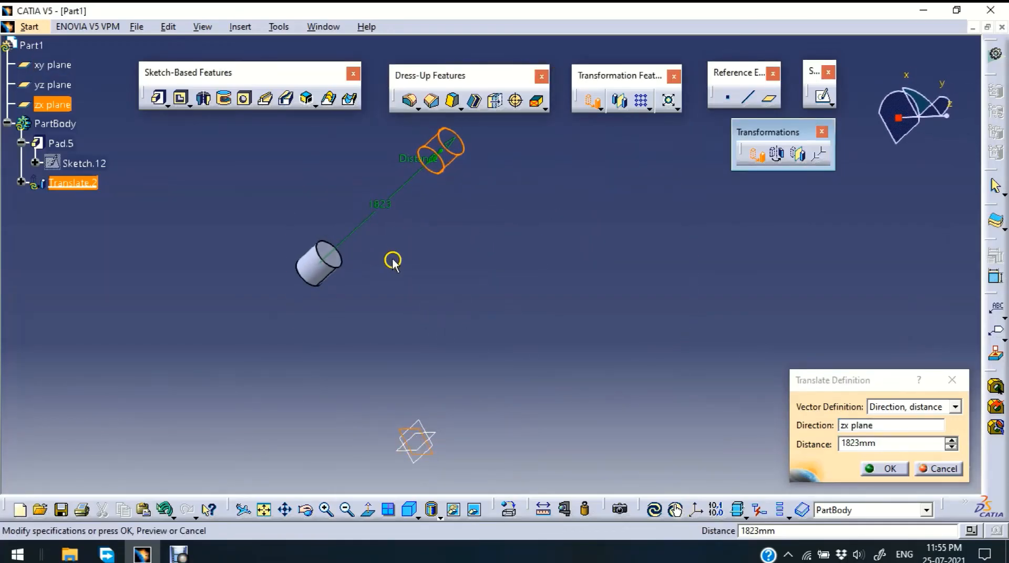
pyautogui.moveTo(393, 262); pyautogui.dragTo(507, 156, button='middle')
pyautogui.moveTo(480, 142); pyautogui.dragTo(498, 196)
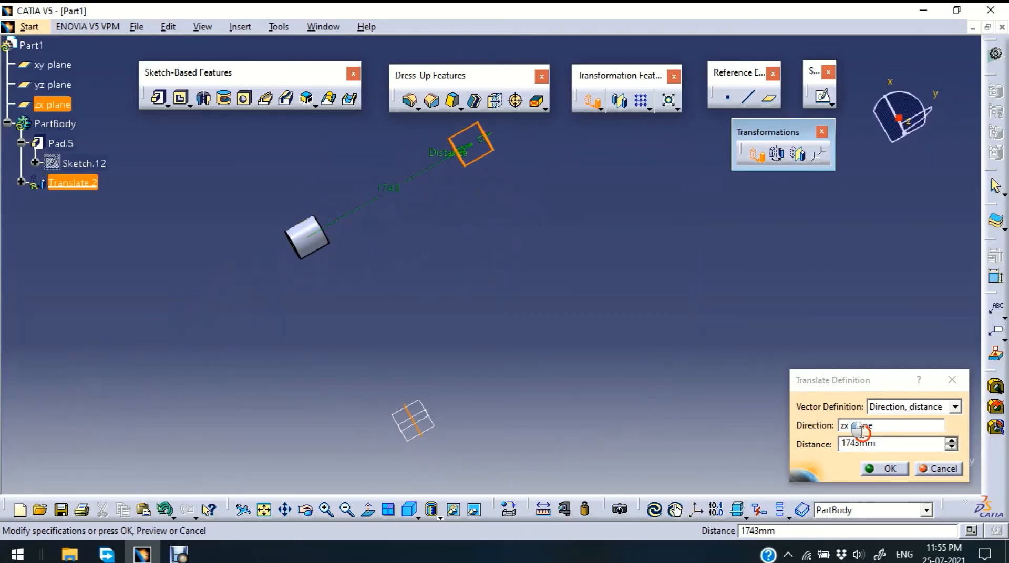
pyautogui.click(895, 436)
pyautogui.click(884, 469)
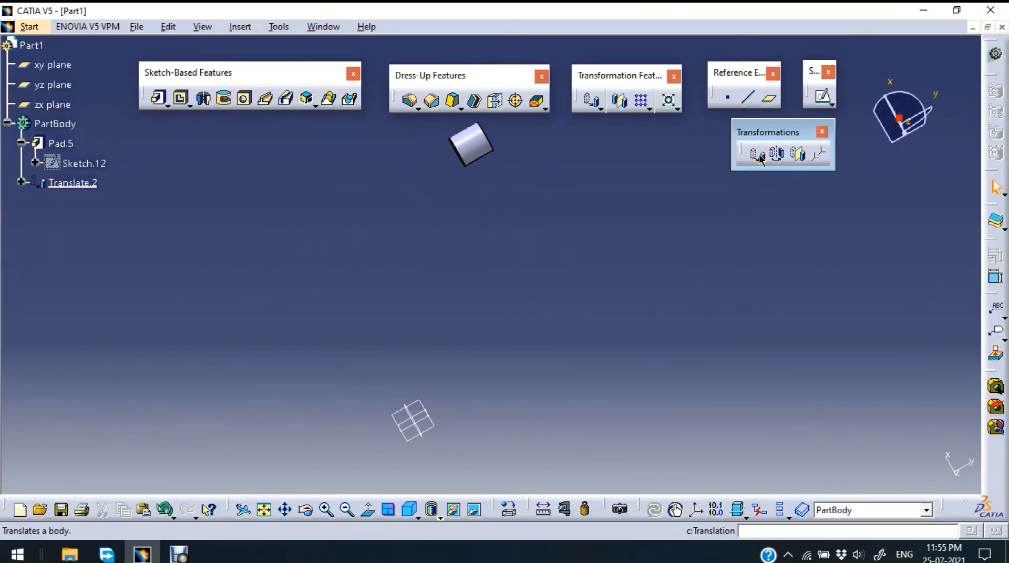
# Flush the entire undo history and delete the Translate.2 feature from the part body
pyautogui.click(166, 510)
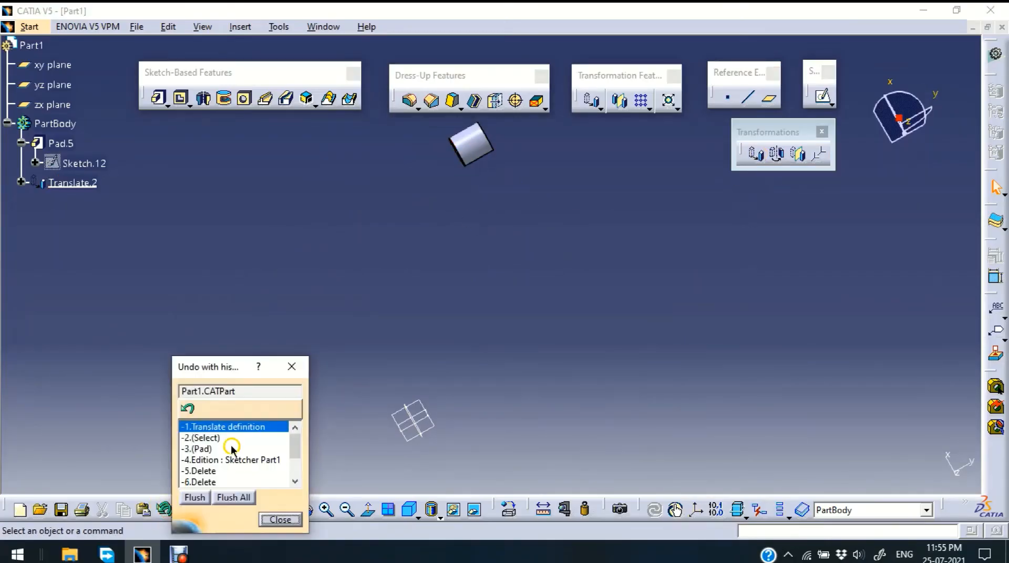
pyautogui.click(230, 497)
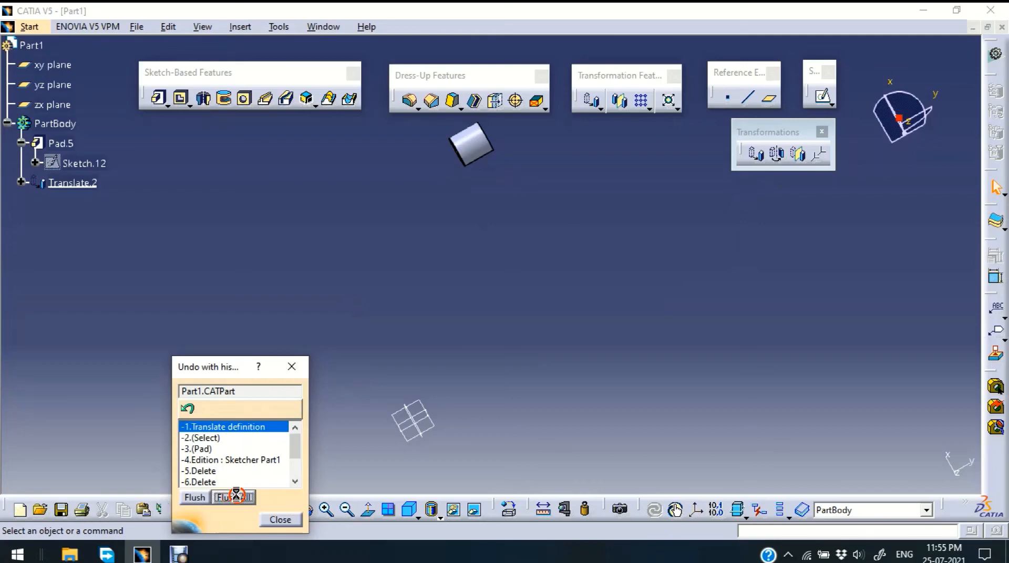
pyautogui.click(280, 520)
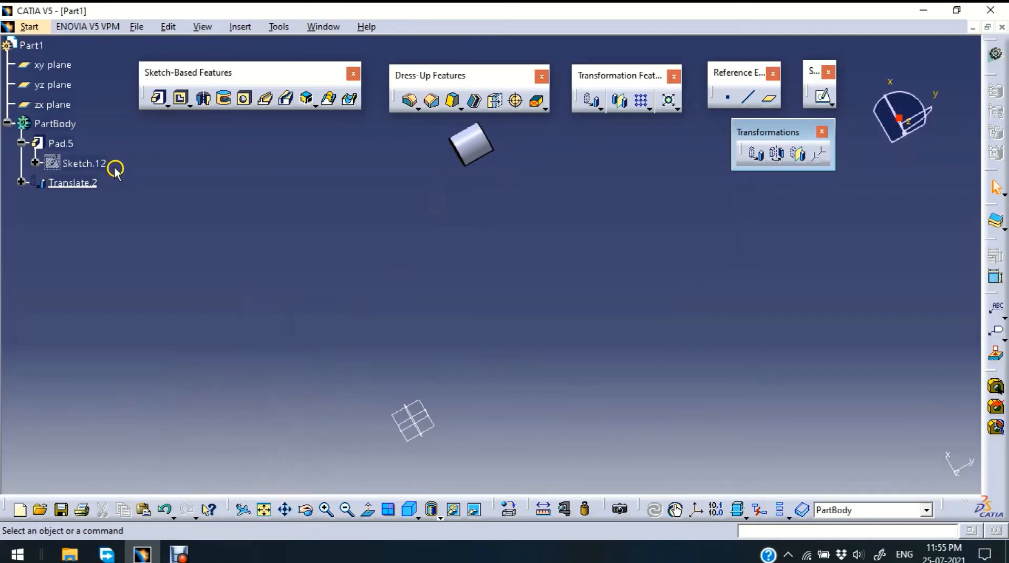
pyautogui.click(78, 184)
pyautogui.press('Delete')
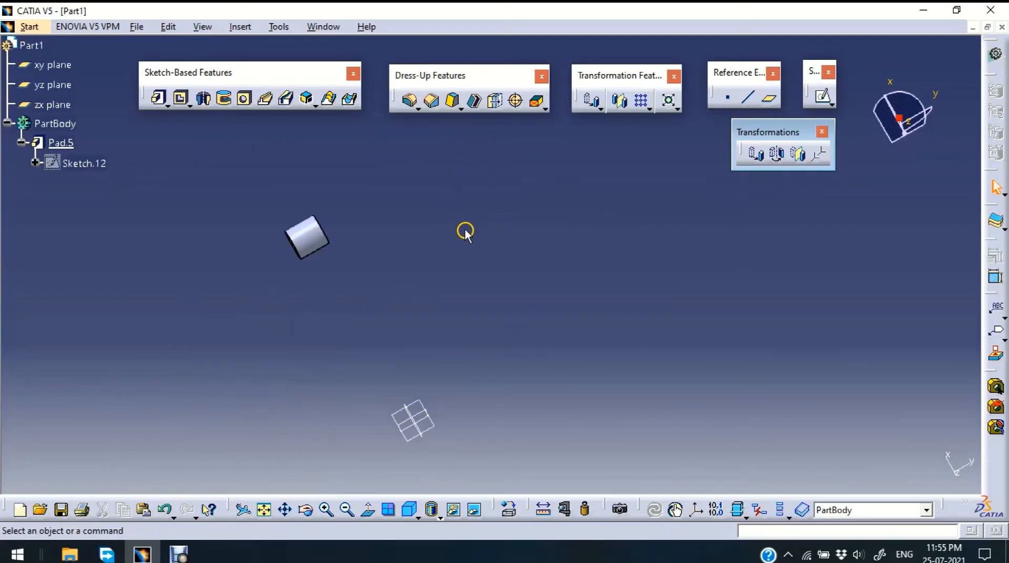
# Start a Rotation of the cylinder in Axis-Angle mode, keeping the transformation specifications
pyautogui.moveTo(465, 231); pyautogui.dragTo(488, 212, button='middle')
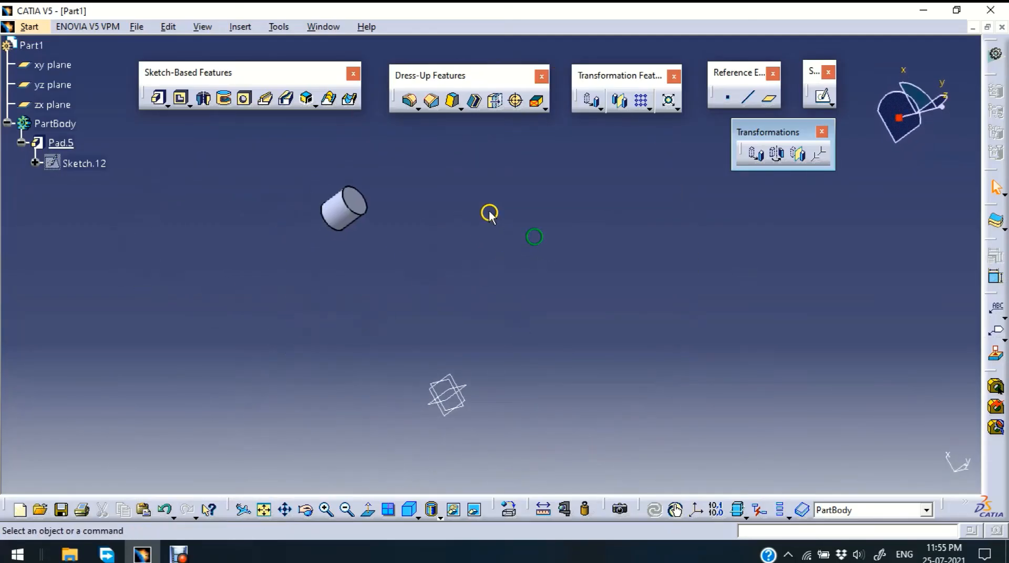
pyautogui.click(343, 213)
pyautogui.click(777, 153)
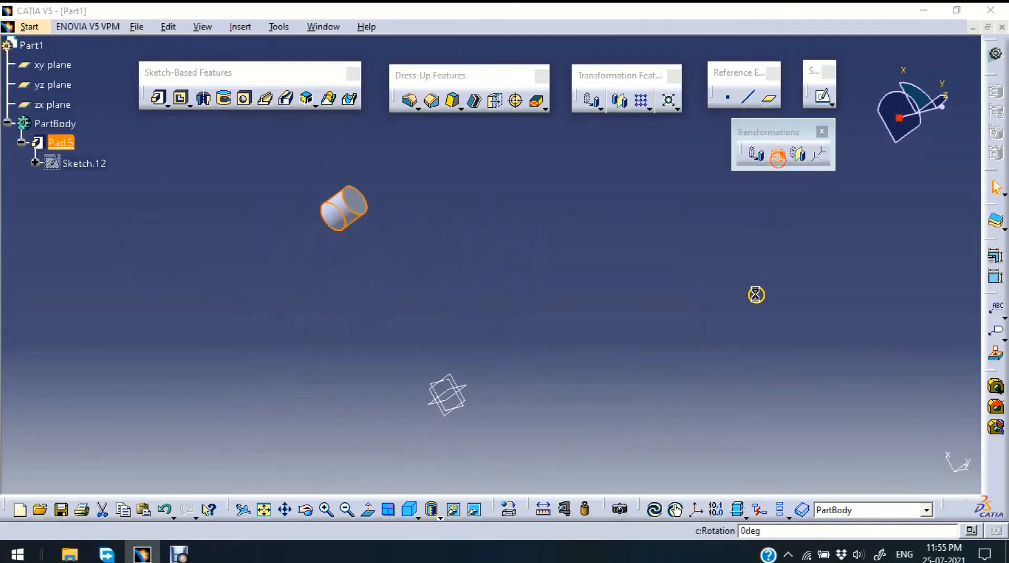
pyautogui.click(558, 311)
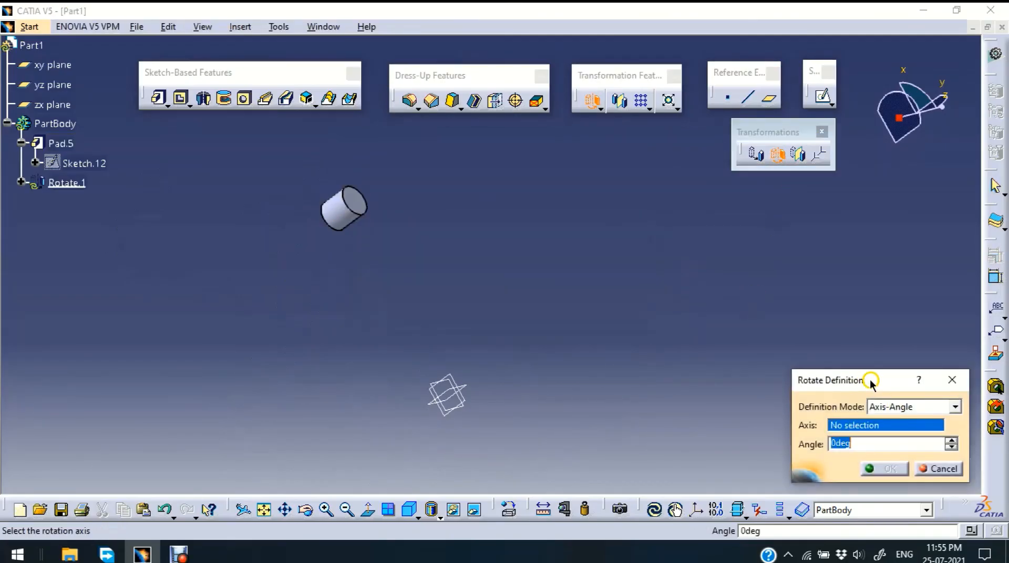
pyautogui.moveTo(870, 381); pyautogui.dragTo(857, 319)
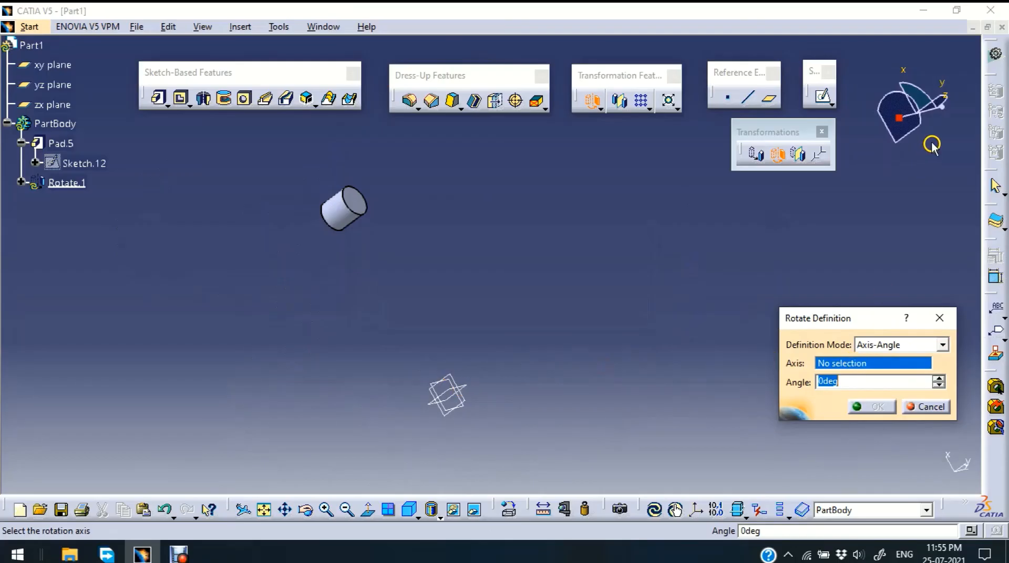
pyautogui.moveTo(921, 129); pyautogui.dragTo(949, 99)
pyautogui.moveTo(927, 136); pyautogui.dragTo(837, 199, button='middle')
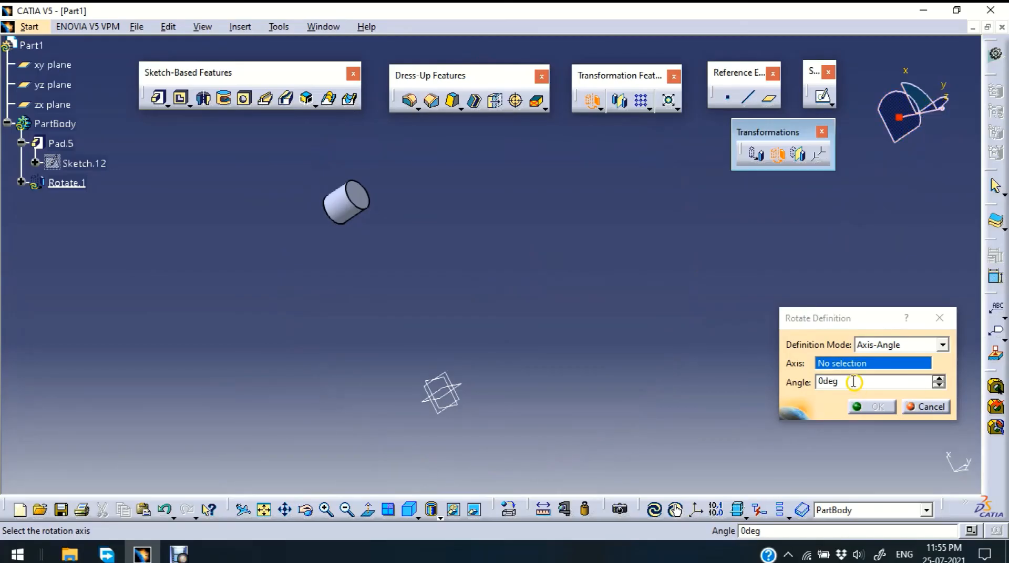
# Define the cylinder's rotation with the Z axis as rotation axis and an angle of 90 degrees
pyautogui.rightClick(850, 364)
pyautogui.click(888, 423)
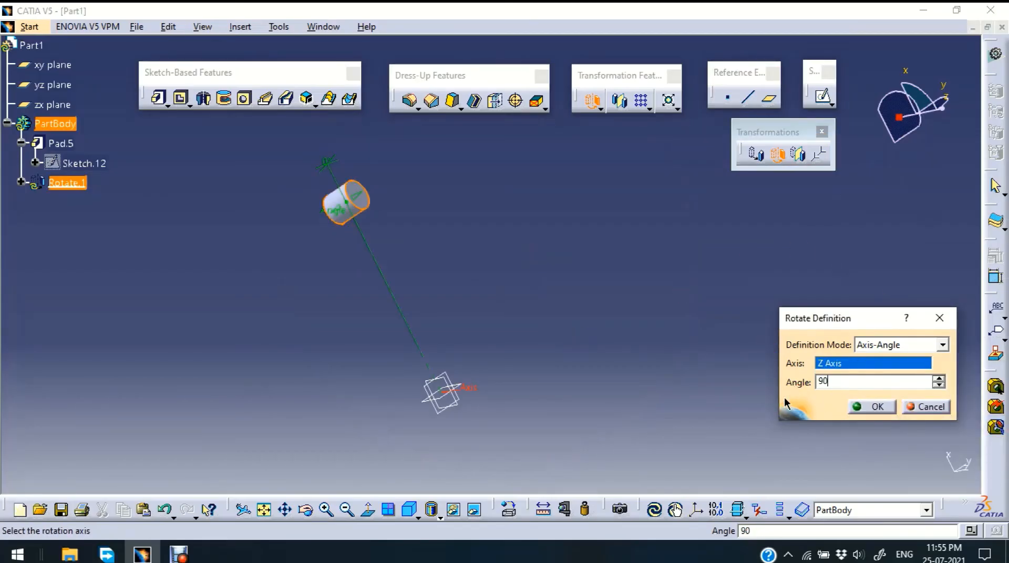
pyautogui.click(664, 338)
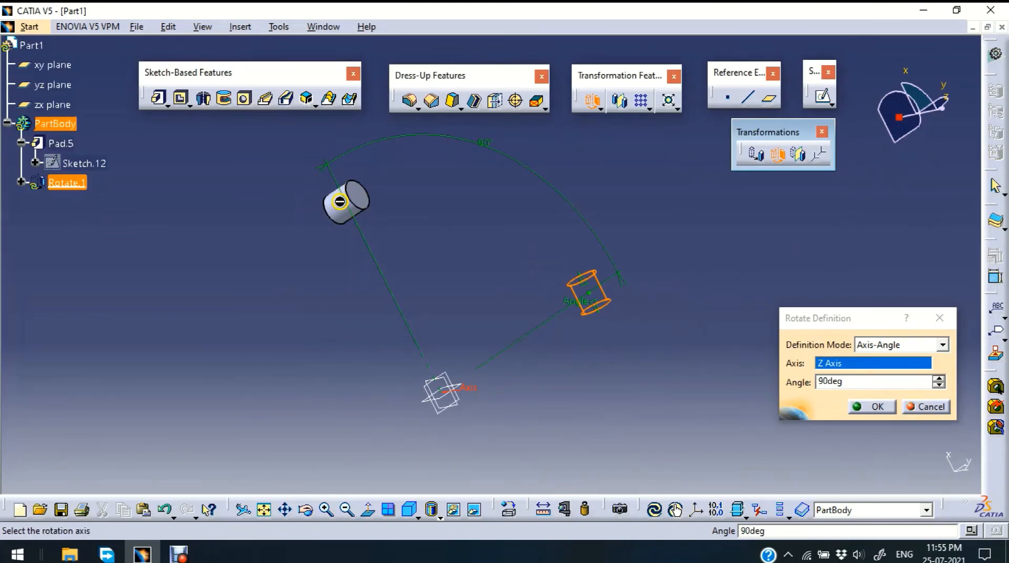
pyautogui.moveTo(565, 382); pyautogui.dragTo(650, 191, button='middle')
pyautogui.moveTo(627, 310); pyautogui.dragTo(487, 306, button='middle')
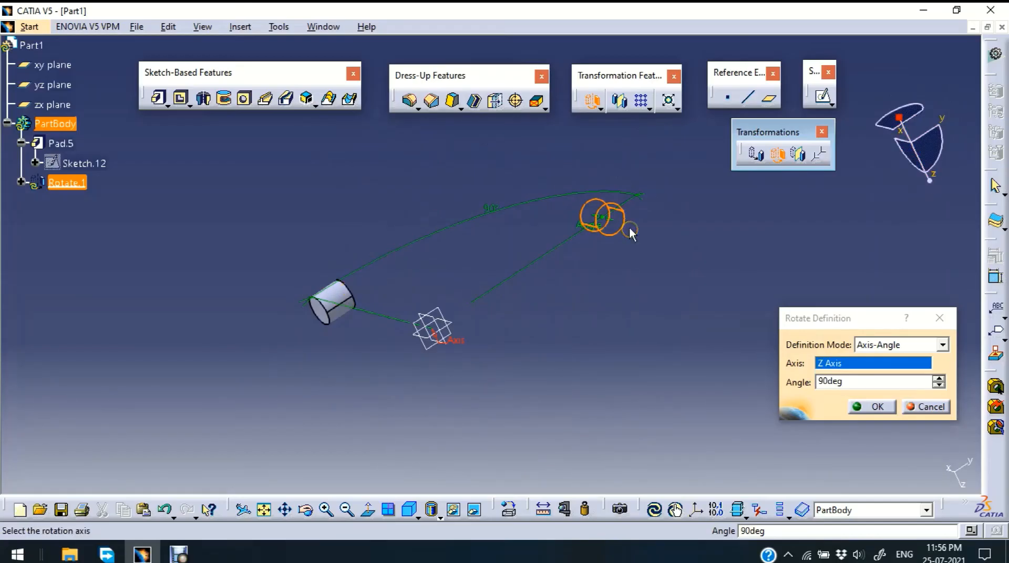
# Change the rotation axis to the Y axis and complete the cylinder's rotation
pyautogui.rightClick(842, 362)
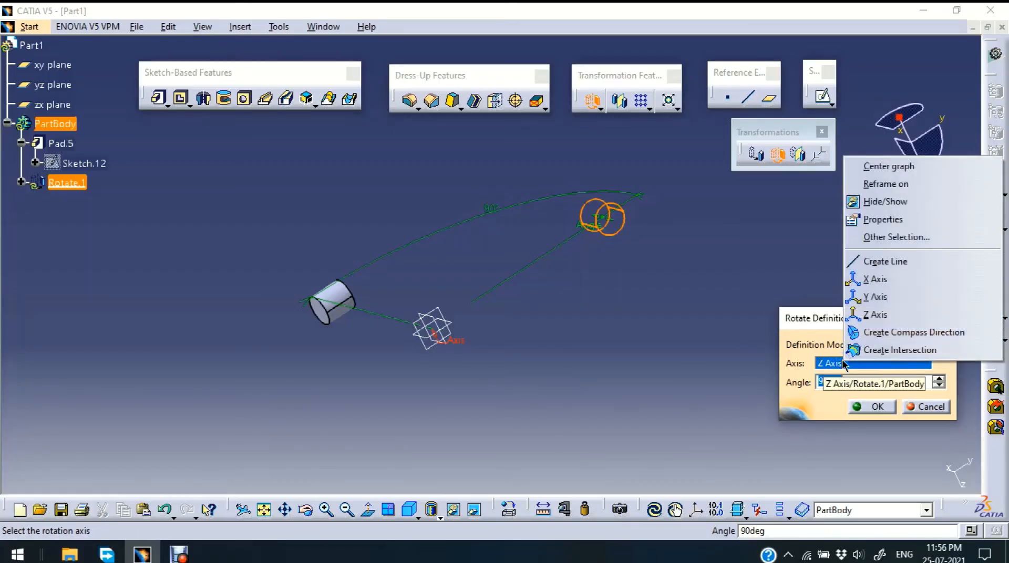
pyautogui.click(888, 297)
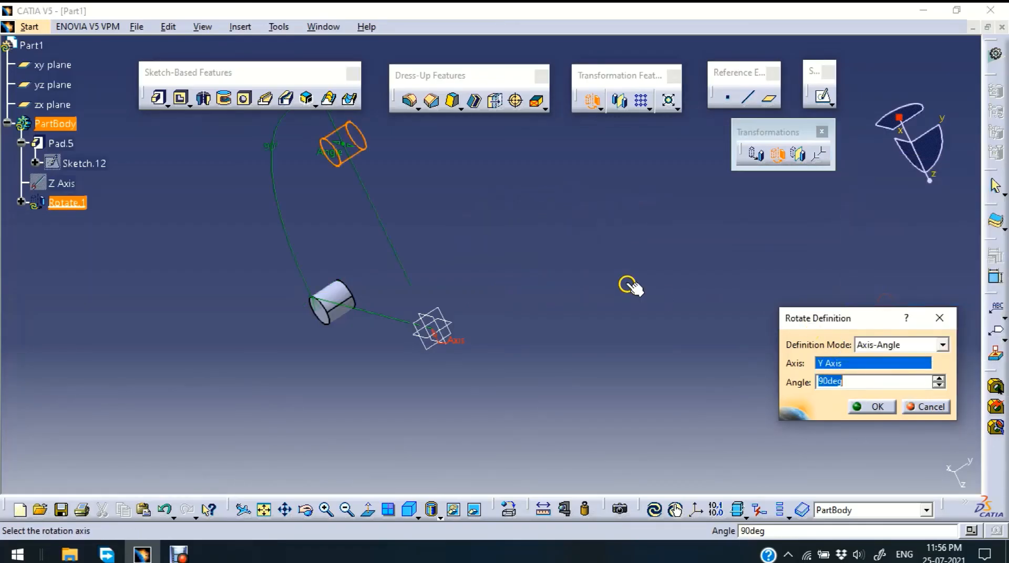
pyautogui.moveTo(514, 185); pyautogui.dragTo(394, 368, button='middle')
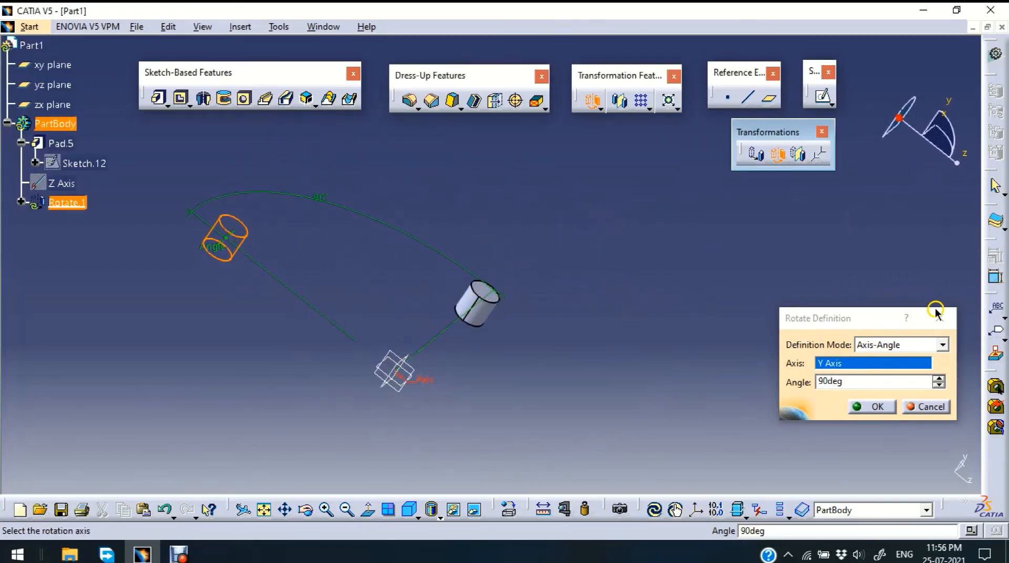
pyautogui.click(877, 407)
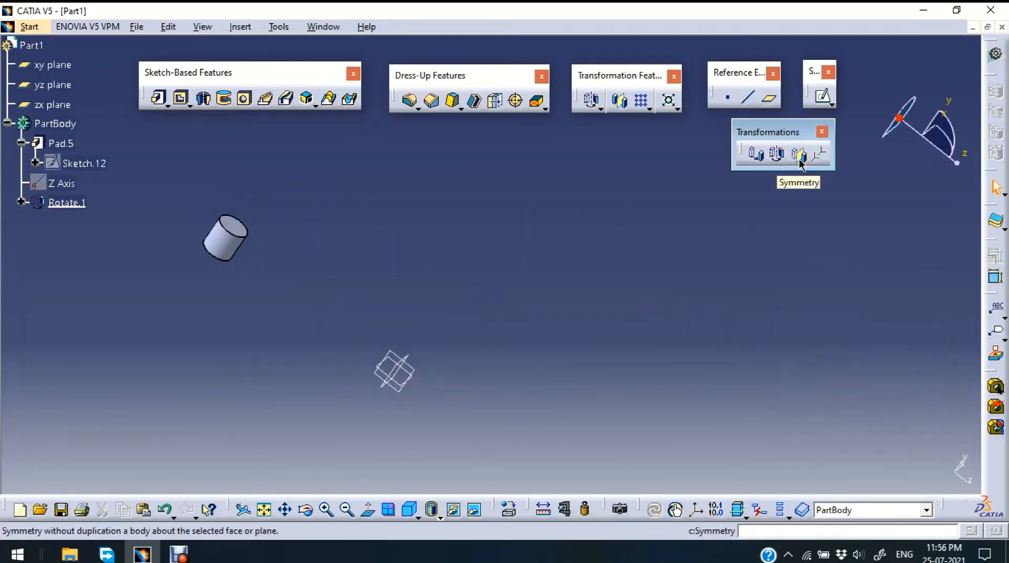
# Apply a Symmetry to the rotated cylinder about the xy plane, keeping the transformation specifications
pyautogui.click(798, 154)
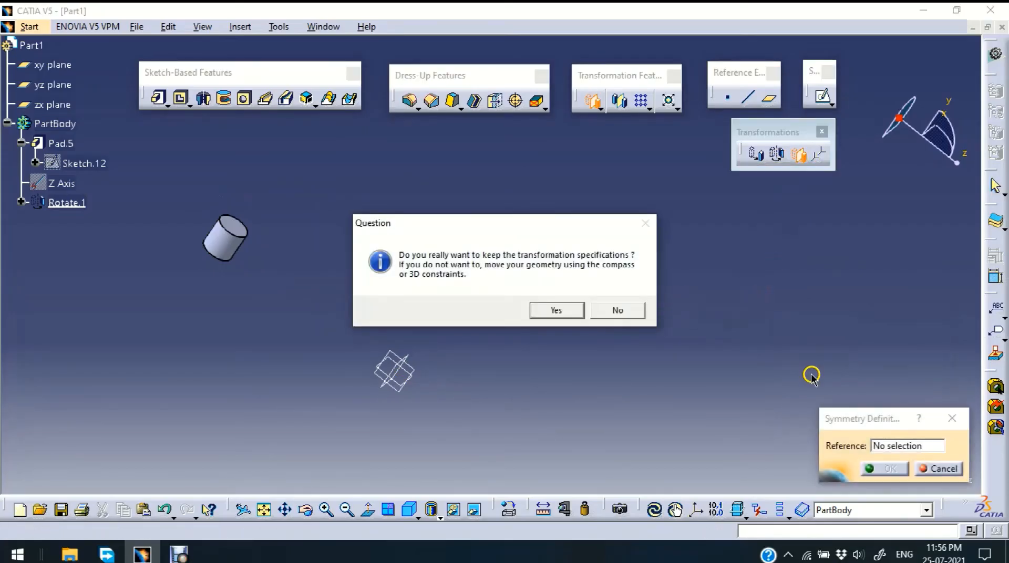
pyautogui.click(622, 310)
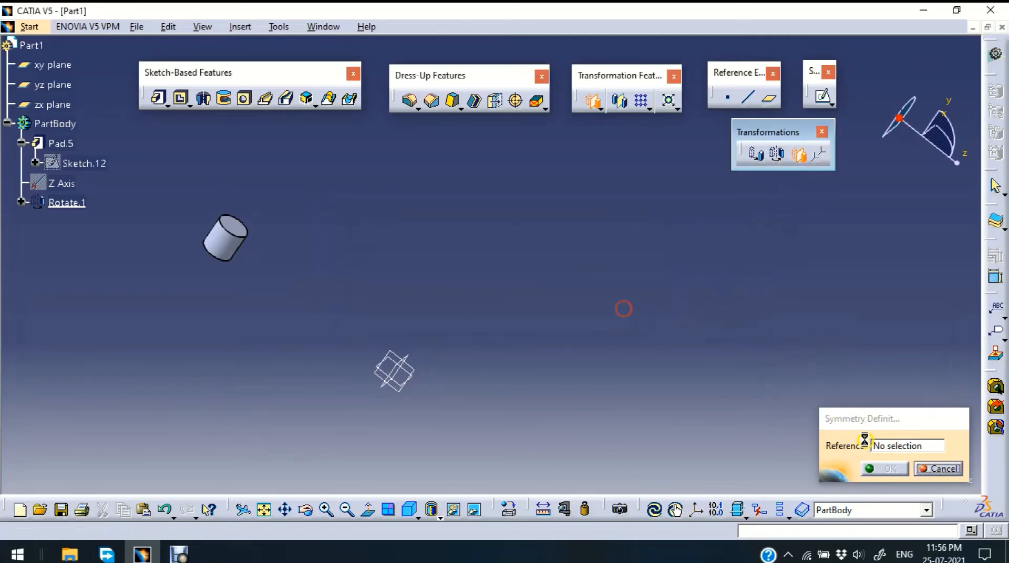
pyautogui.click(232, 240)
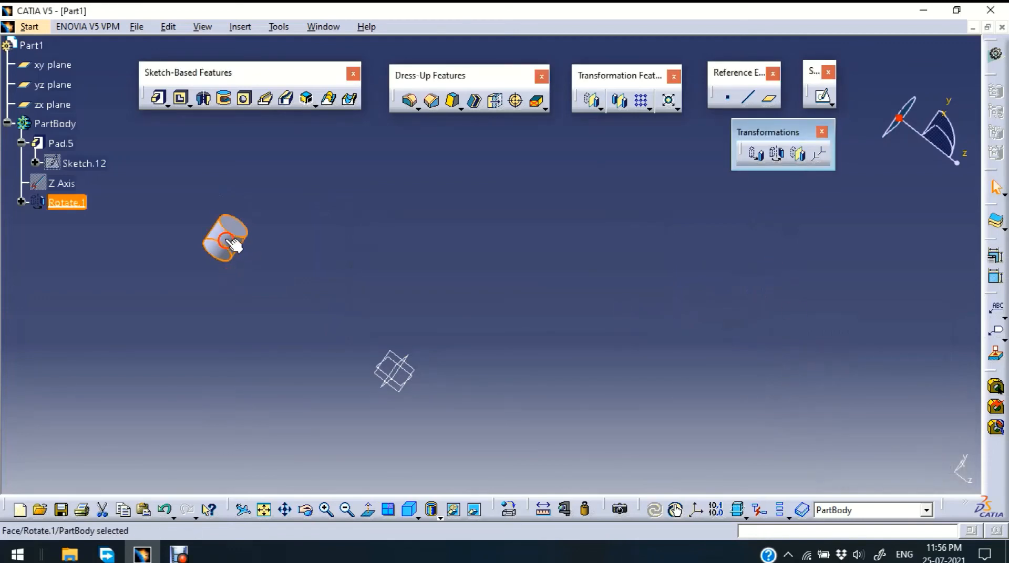
pyautogui.click(798, 152)
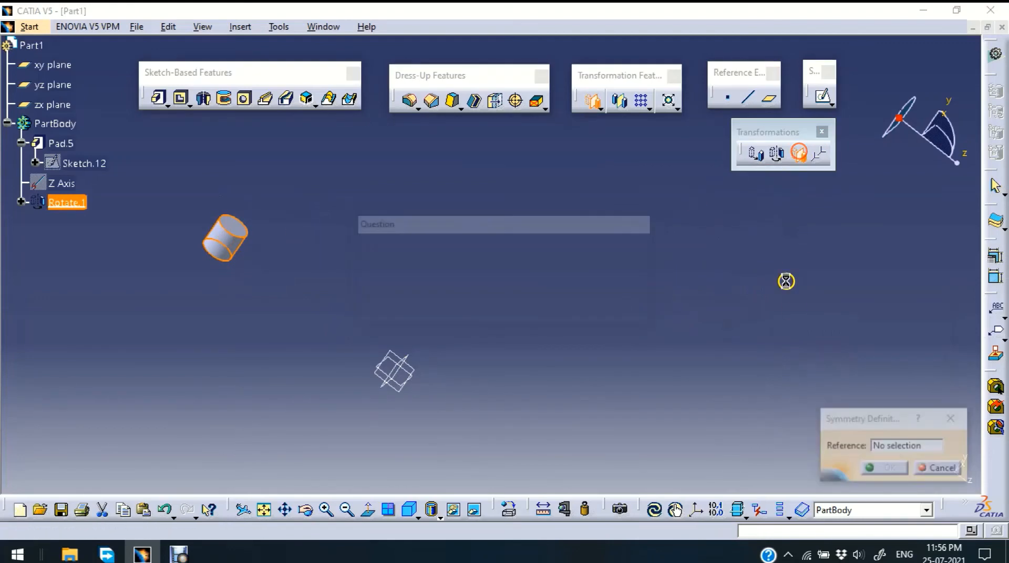
pyautogui.click(559, 310)
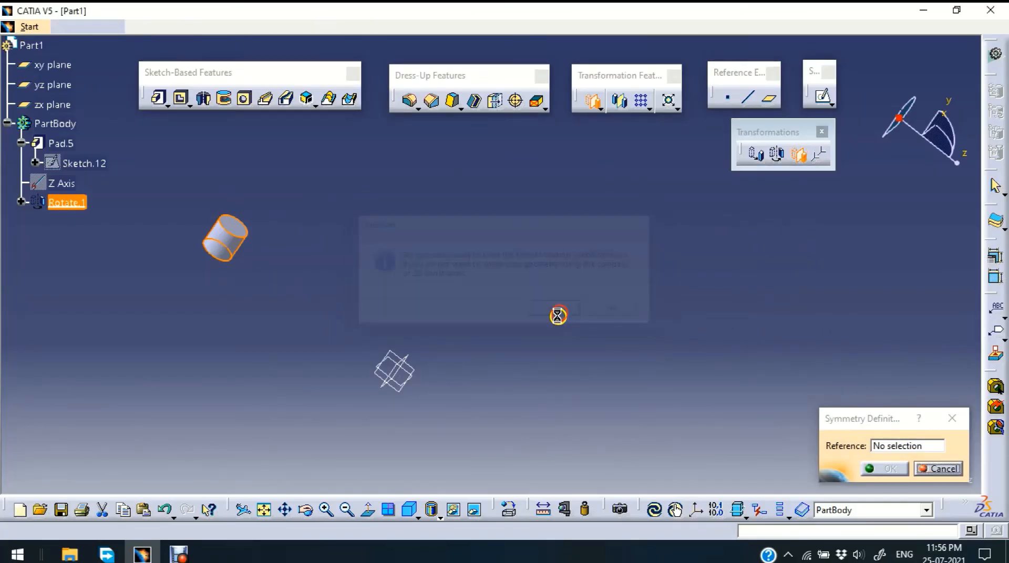
pyautogui.click(411, 360)
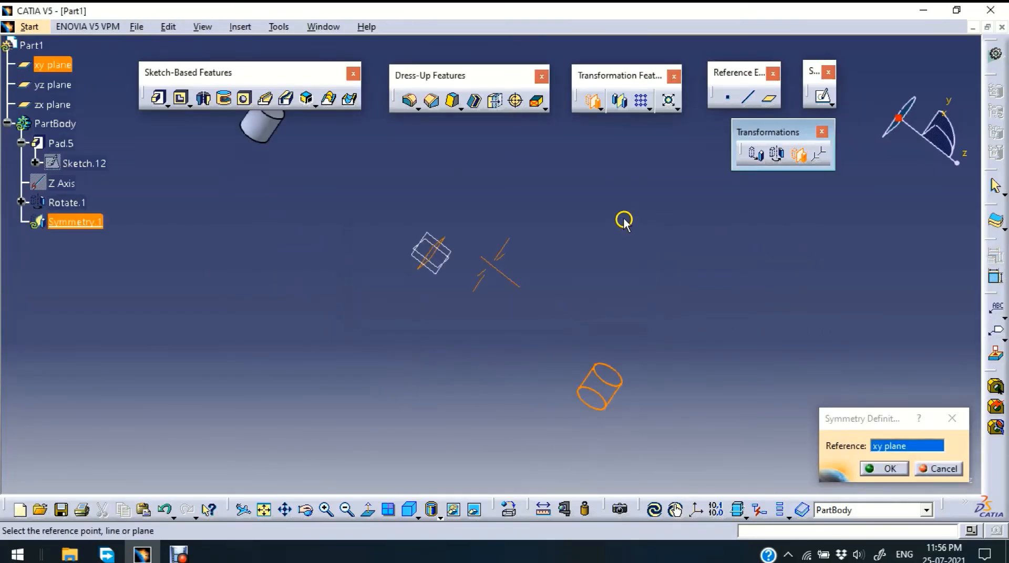
pyautogui.click(887, 468)
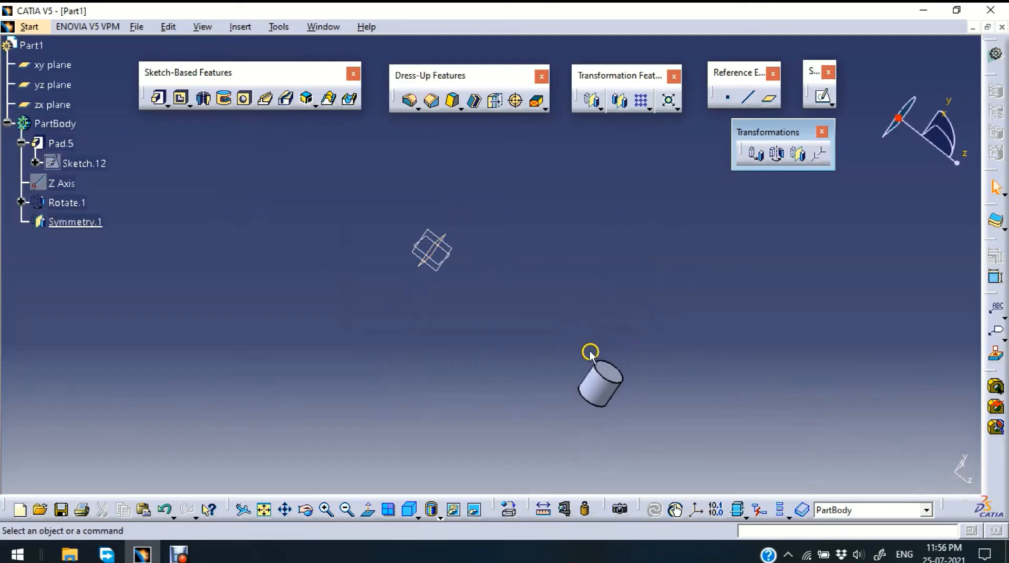
pyautogui.moveTo(643, 219); pyautogui.dragTo(654, 225, button='middle')
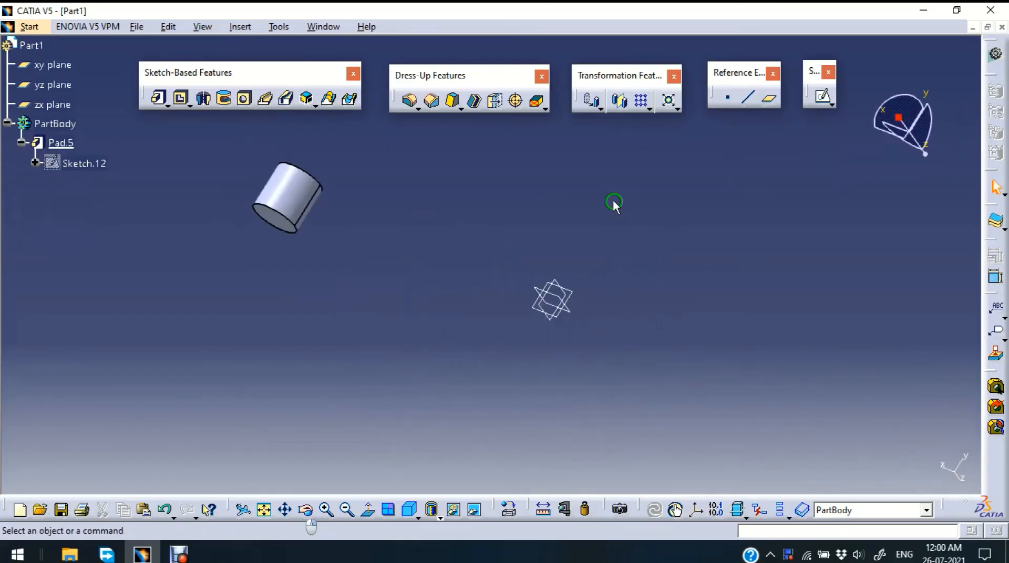
# Float the Transformations, Patterns and Scale tool sets in a row beside the cylinder
pyautogui.moveTo(613, 205)
pyautogui.mouseDown(button='middle')
pyautogui.moveTo(469, 175)
pyautogui.moveTo(423, 253)
pyautogui.moveTo(629, 195)
pyautogui.mouseUp(button='middle')
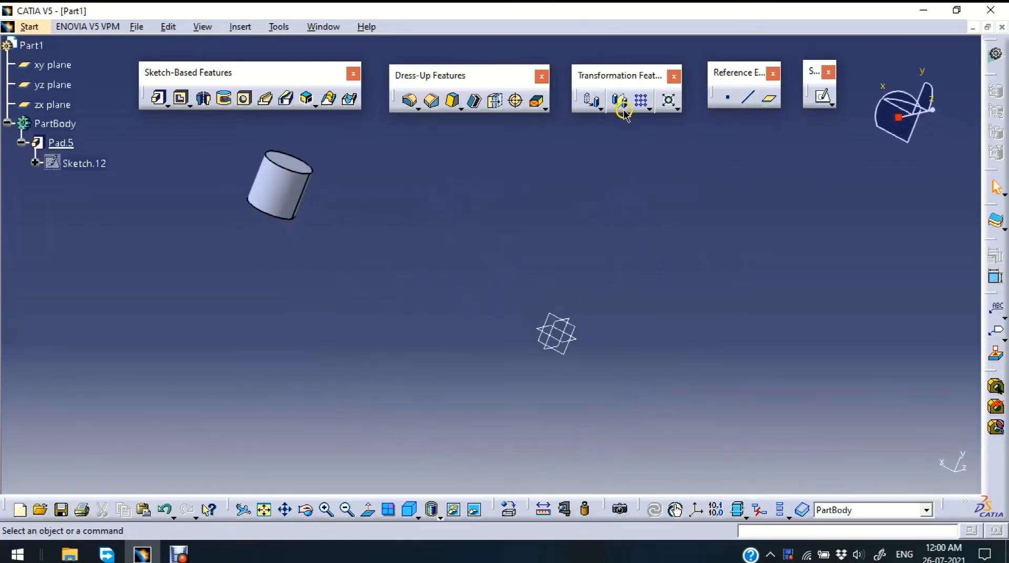
pyautogui.click(601, 106)
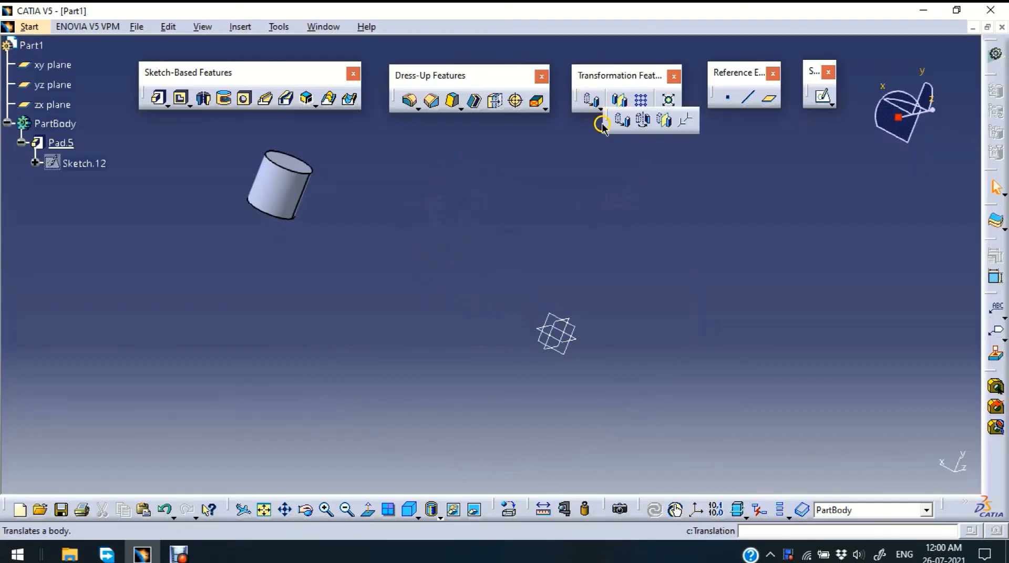
pyautogui.moveTo(524, 177); pyautogui.dragTo(523, 180)
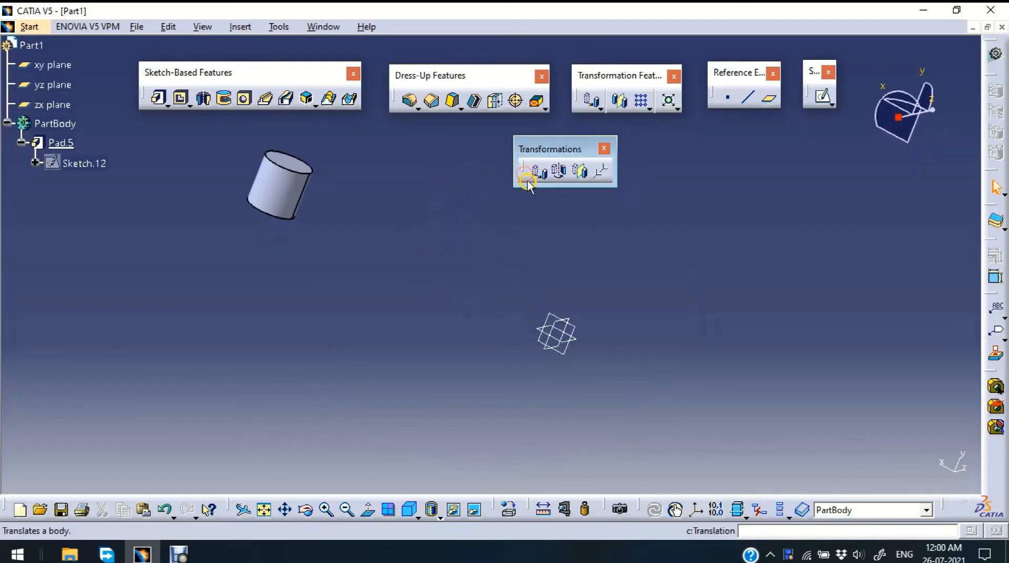
pyautogui.click(618, 102)
pyautogui.click(619, 105)
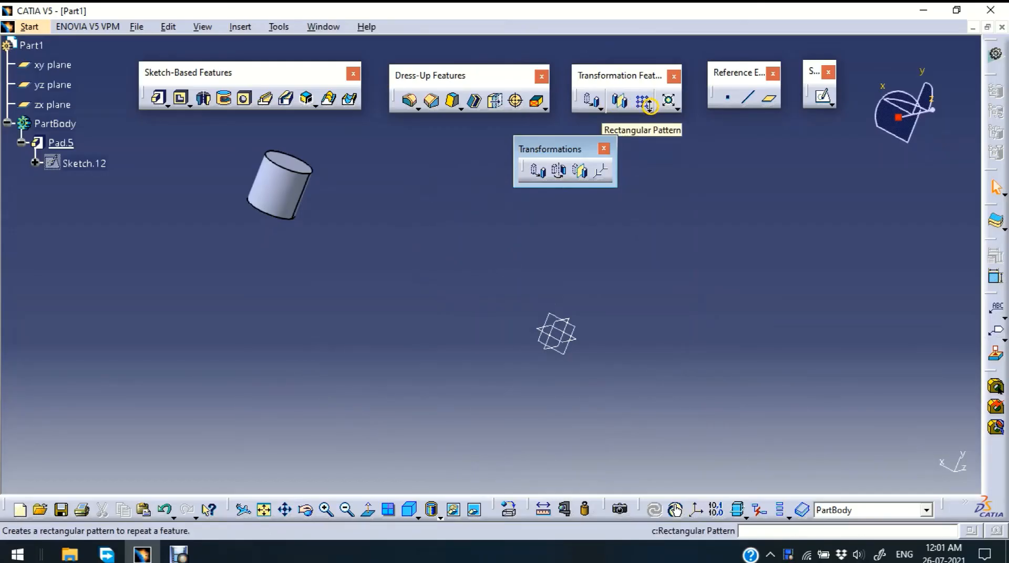
pyautogui.click(649, 107)
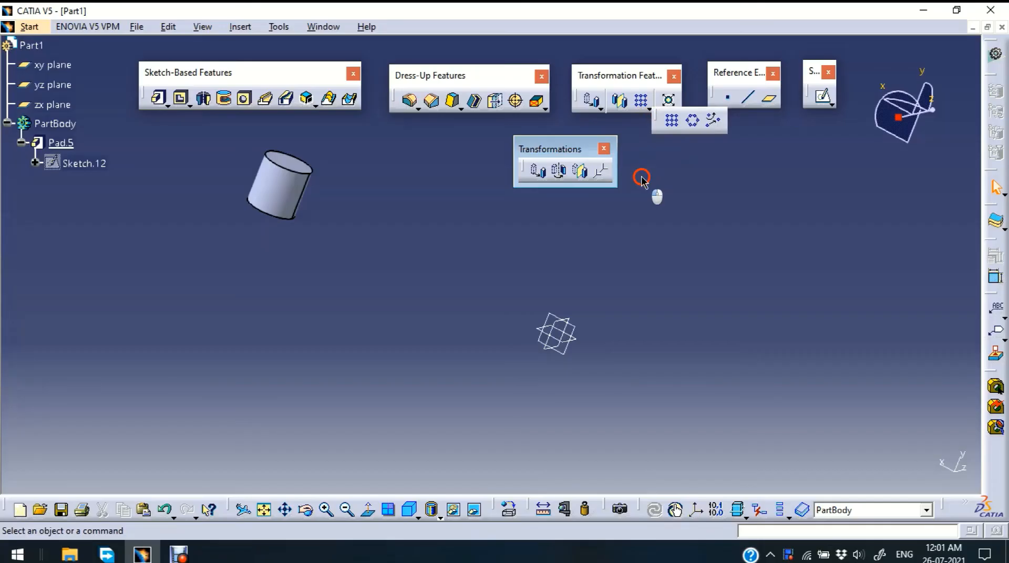
pyautogui.moveTo(642, 179); pyautogui.dragTo(643, 178)
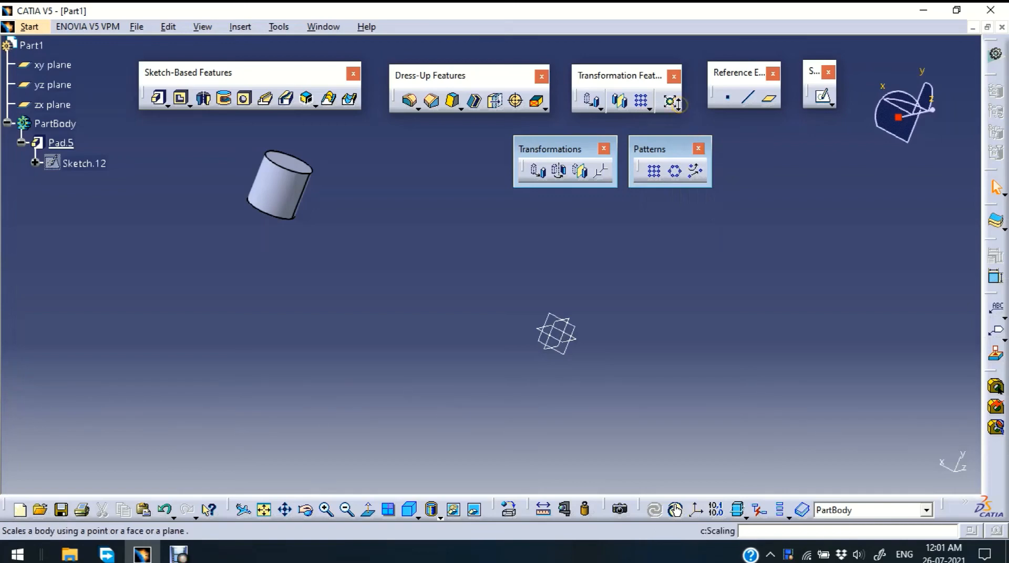
pyautogui.moveTo(677, 103); pyautogui.dragTo(736, 175)
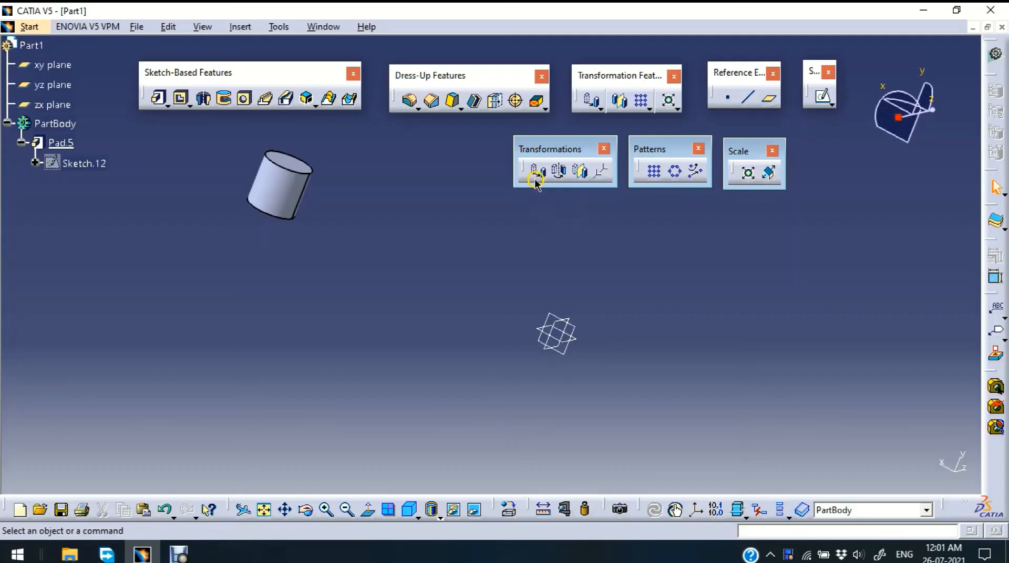
# Close the floating Transformations tool set
pyautogui.click(604, 149)
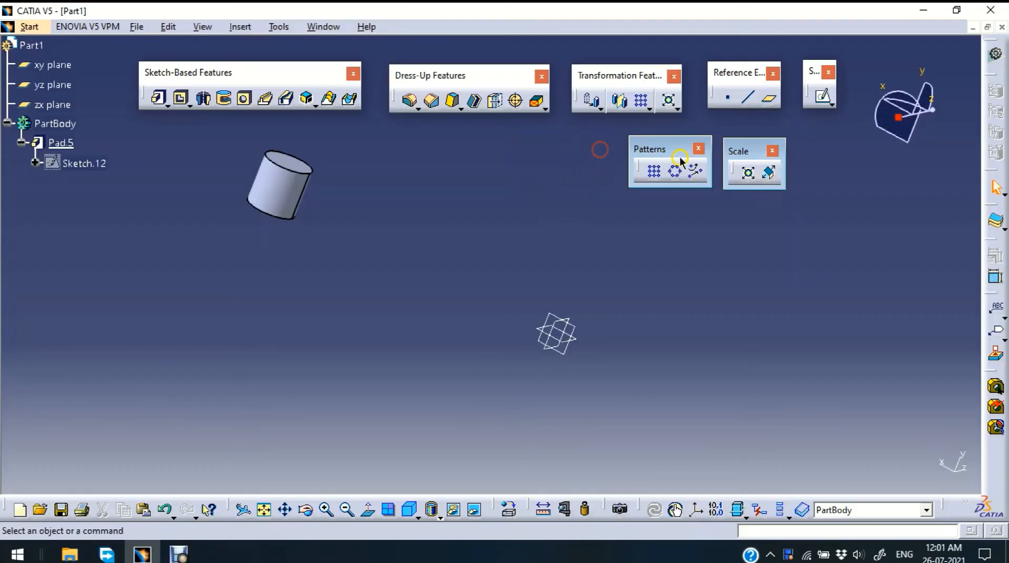
# Mirror the cylinder about the yz plane
pyautogui.click(620, 103)
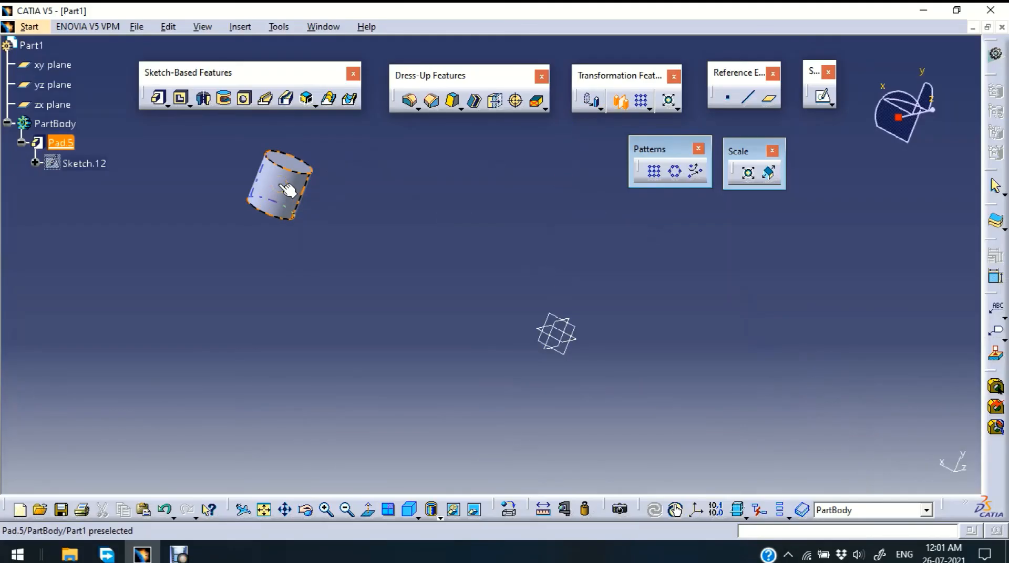
pyautogui.moveTo(446, 164); pyautogui.dragTo(446, 236, button='middle')
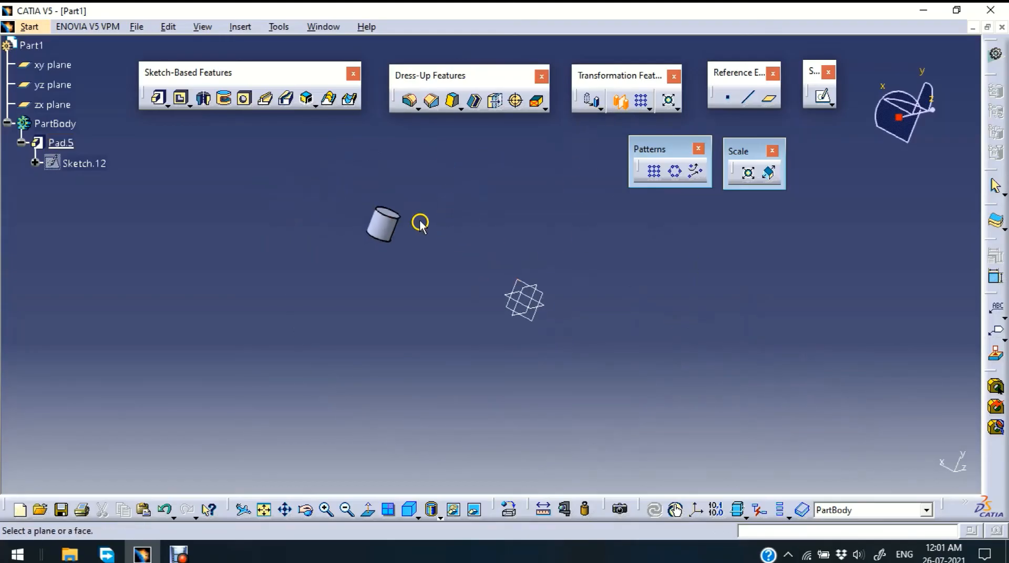
pyautogui.click(388, 225)
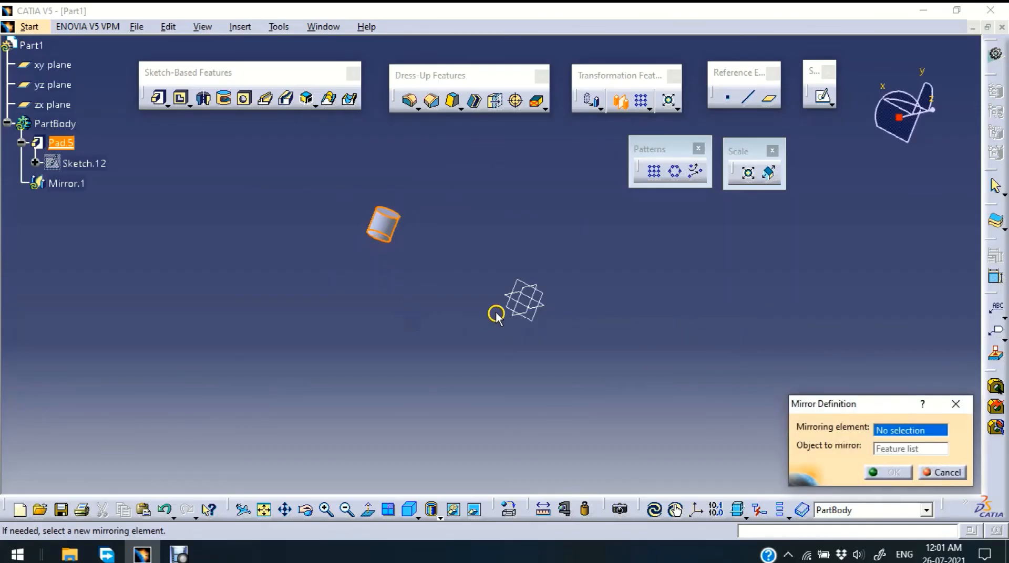
pyautogui.click(523, 288)
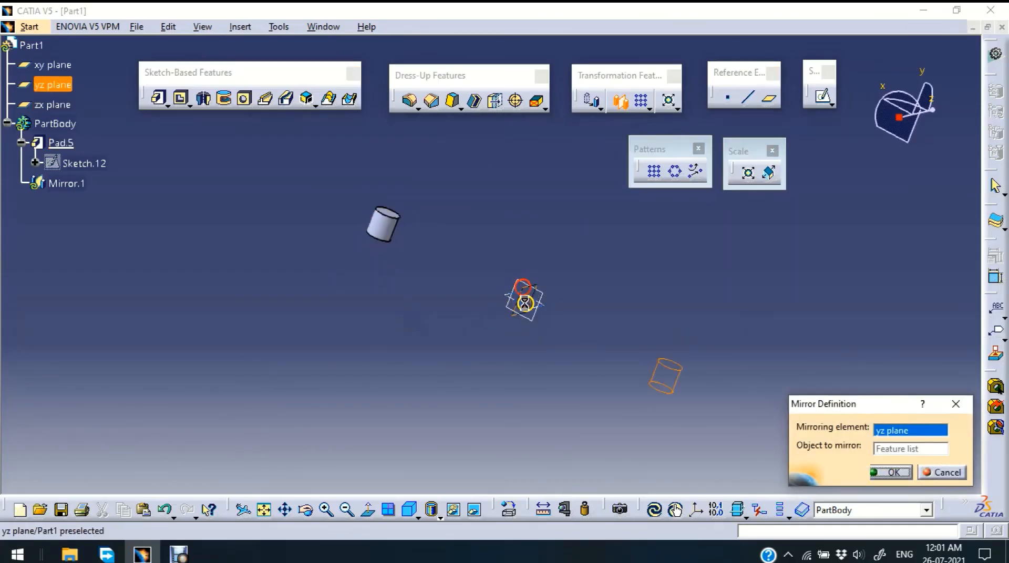
pyautogui.click(900, 474)
pyautogui.click(382, 219)
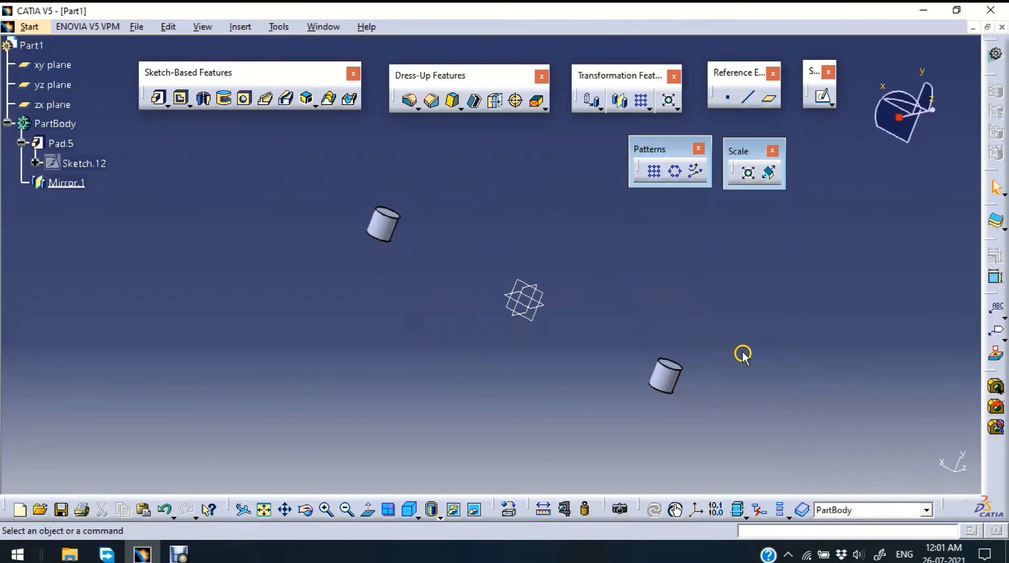
# Delete the mirrored copy of the cylinder
pyautogui.click(601, 107)
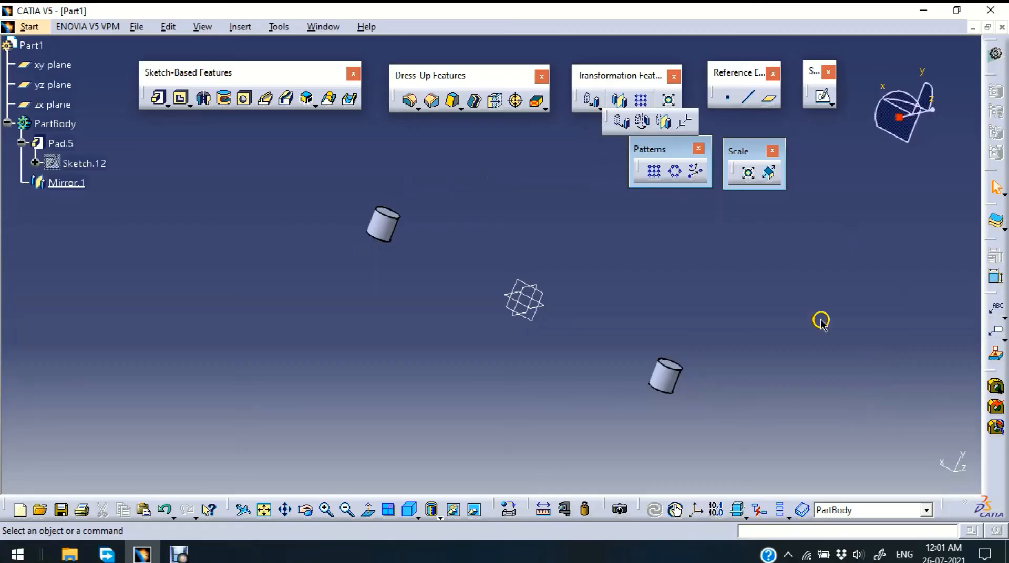
pyautogui.click(705, 239)
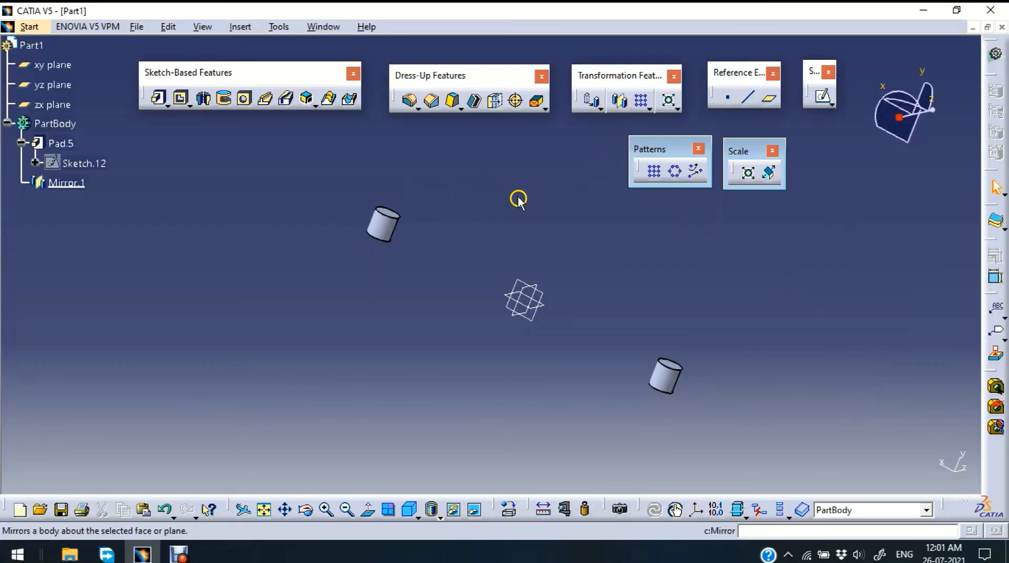
pyautogui.click(667, 380)
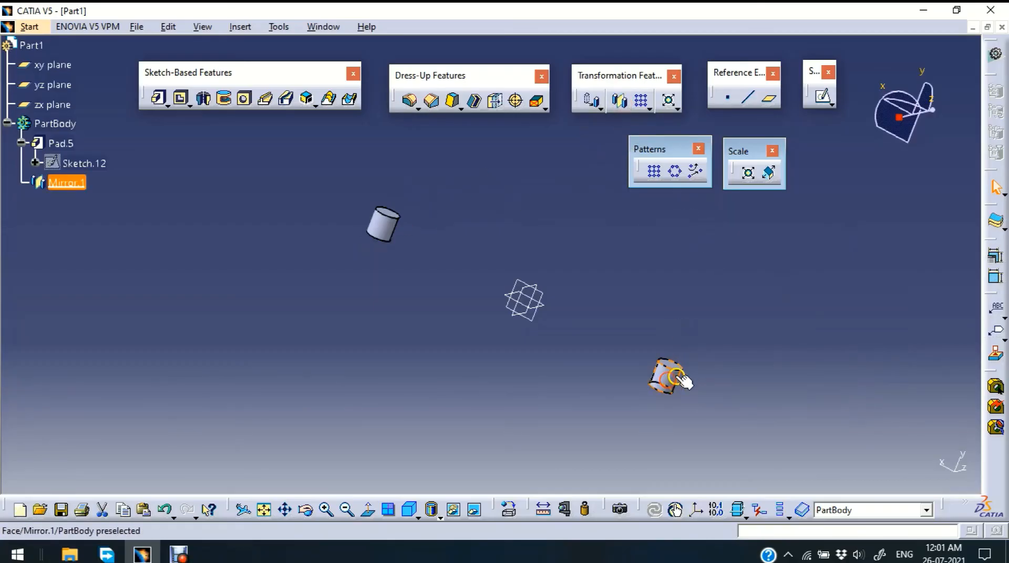
pyautogui.press('Delete')
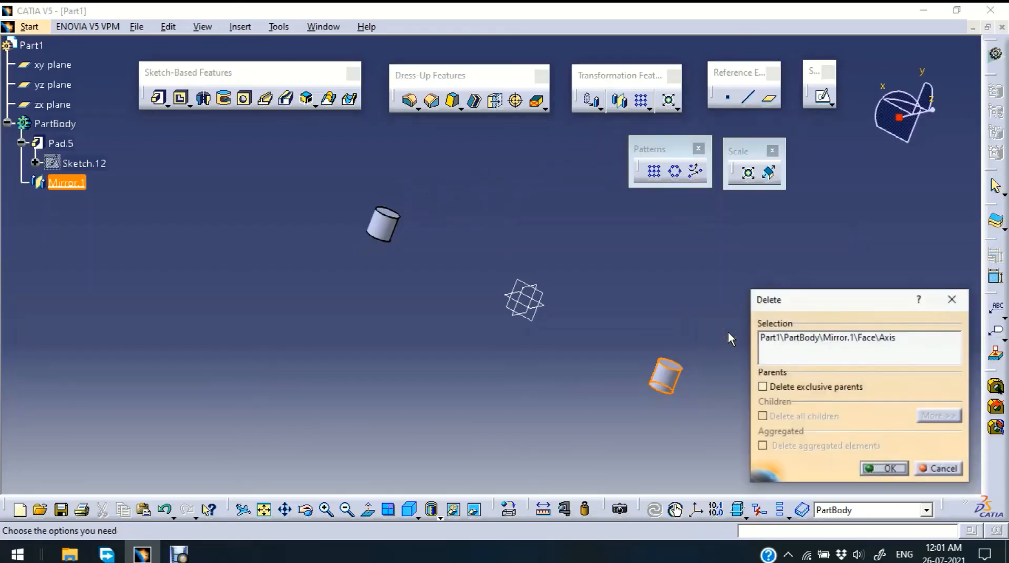
pyautogui.click(886, 469)
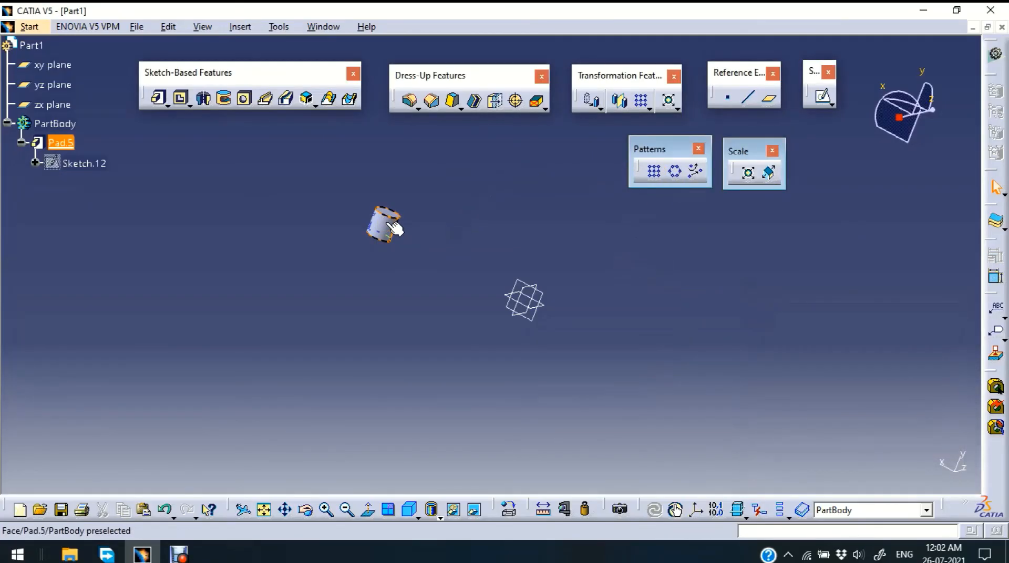
# Start a rectangular pattern of the cylinder with 5 instances in the first direction and the zx plane as reference element
pyautogui.click(393, 226)
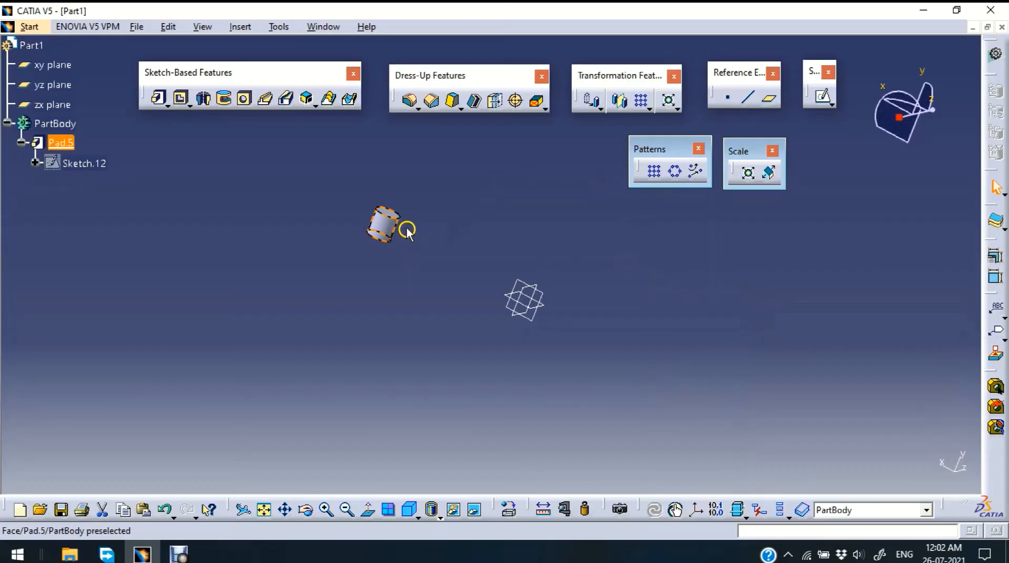
pyautogui.click(657, 176)
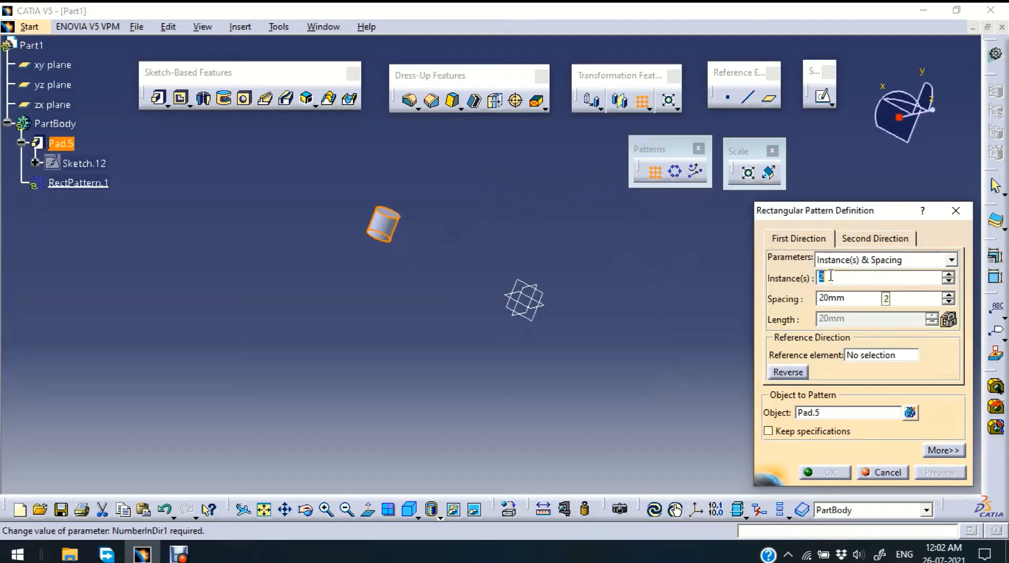
pyautogui.moveTo(433, 211); pyautogui.dragTo(357, 355, button='middle')
pyautogui.click(754, 300)
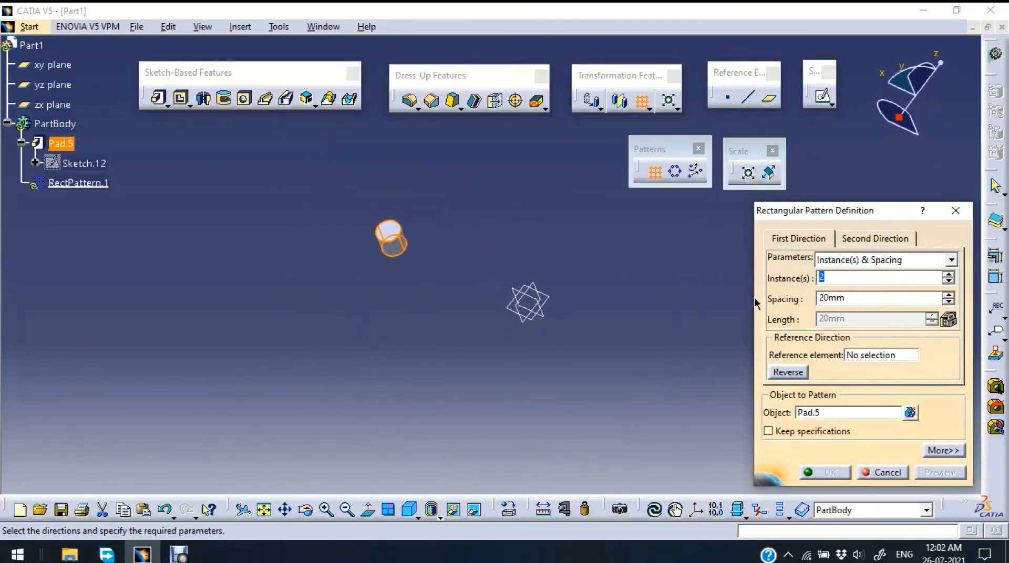
pyautogui.click(721, 316)
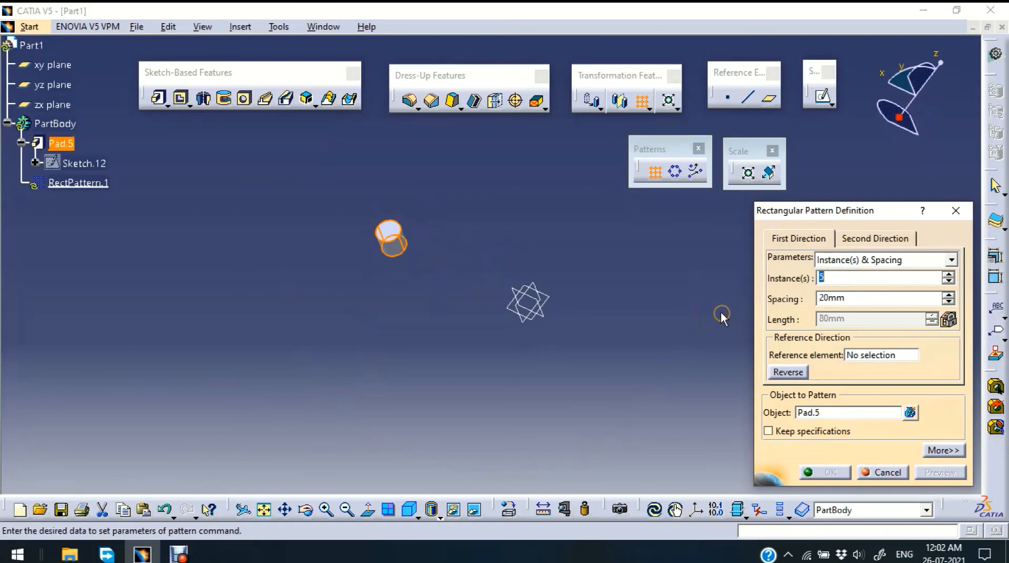
pyautogui.moveTo(690, 277)
pyautogui.mouseDown(button='middle')
pyautogui.moveTo(698, 288)
pyautogui.moveTo(658, 276)
pyautogui.moveTo(737, 354)
pyautogui.moveTo(702, 366)
pyautogui.mouseUp(button='middle')
pyautogui.click(883, 355)
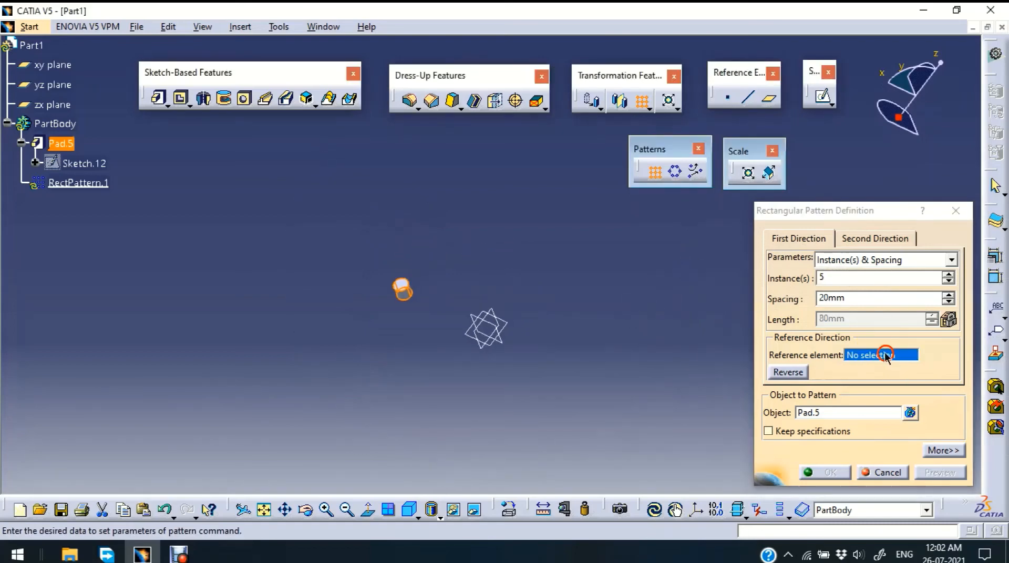
pyautogui.click(506, 327)
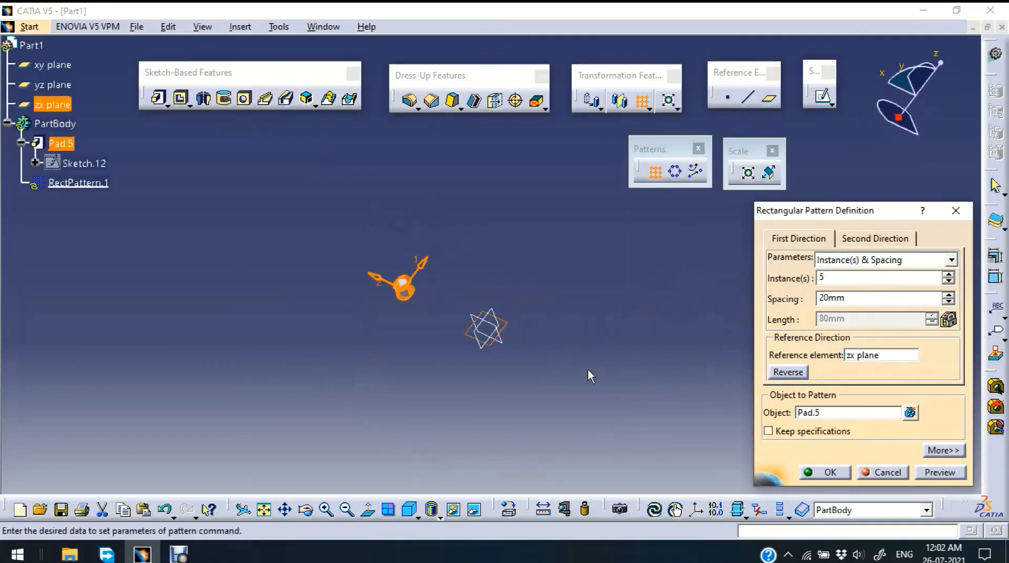
# Set the first direction's spacing to 500 mm and preview the rectangular pattern
pyautogui.moveTo(437, 392); pyautogui.dragTo(458, 301, button='middle')
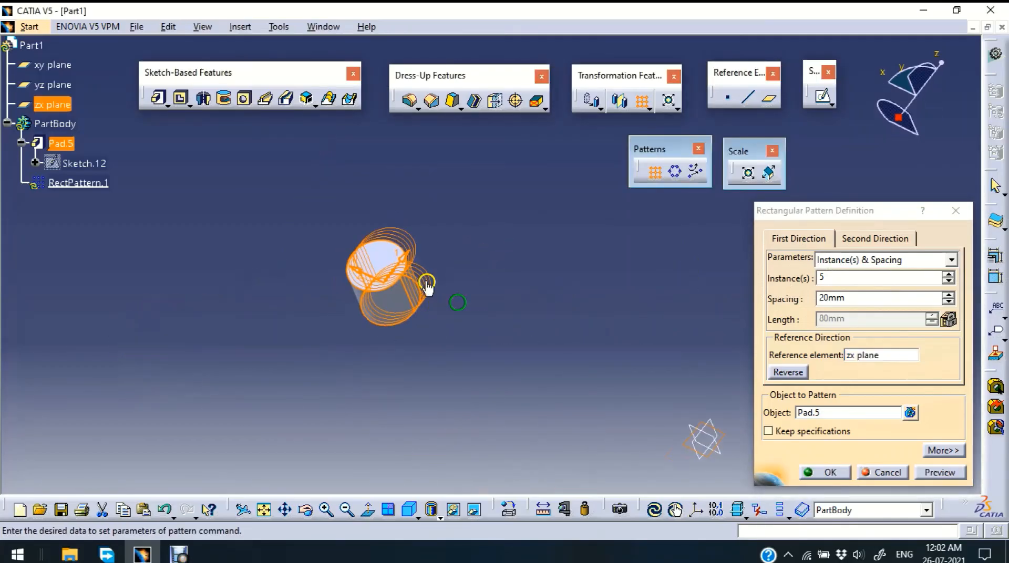
pyautogui.doubleClick(867, 298)
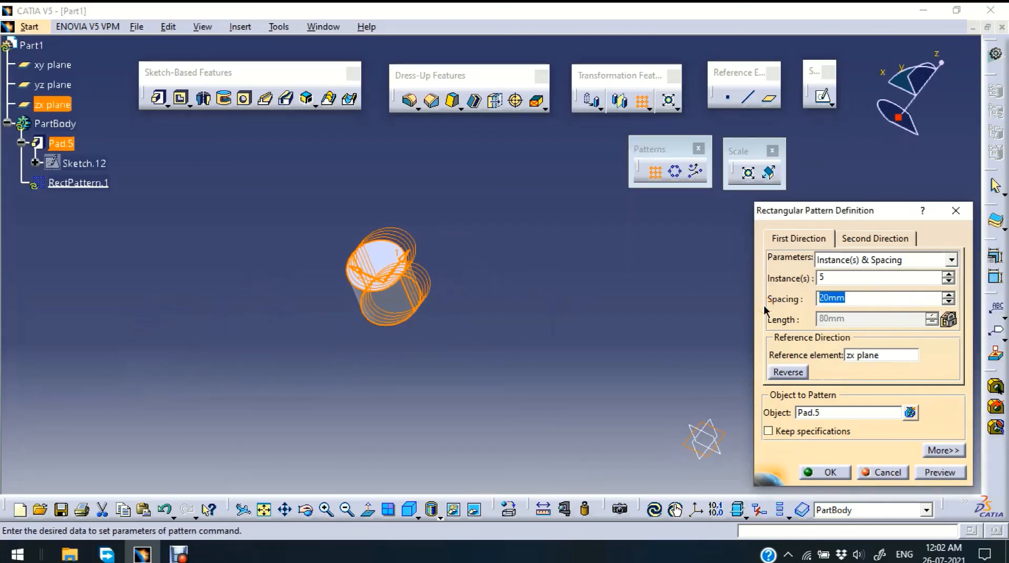
pyautogui.write('500')
pyautogui.click(642, 264)
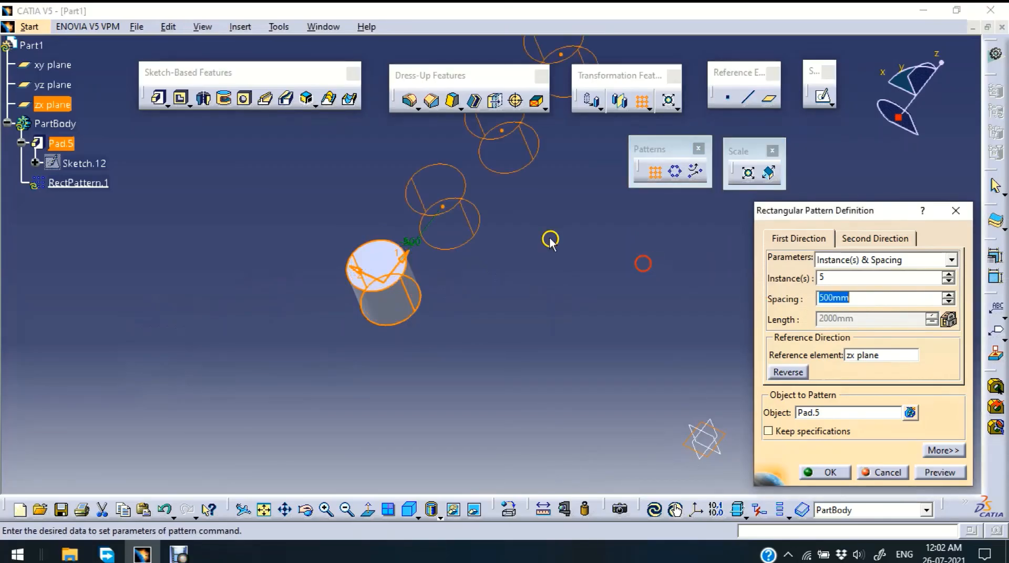
pyautogui.moveTo(550, 236); pyautogui.dragTo(537, 353, button='middle')
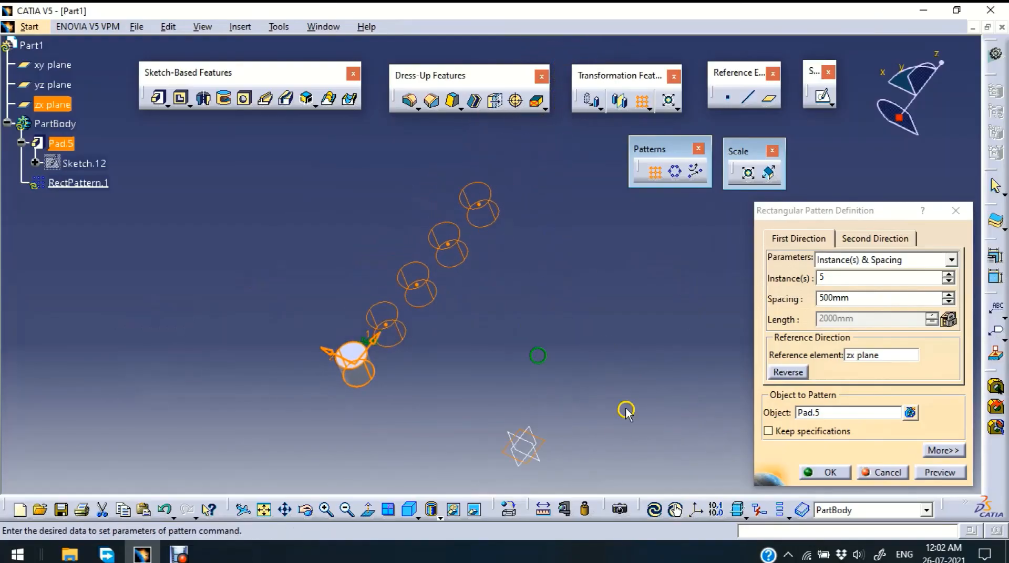
pyautogui.moveTo(471, 369); pyautogui.dragTo(491, 339, button='middle')
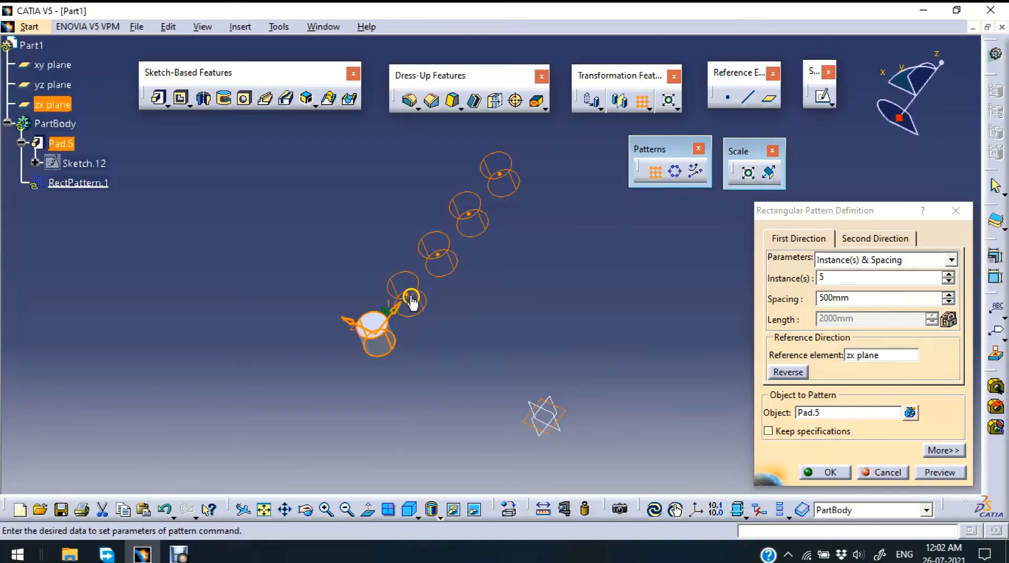
pyautogui.click(441, 263)
pyautogui.click(942, 473)
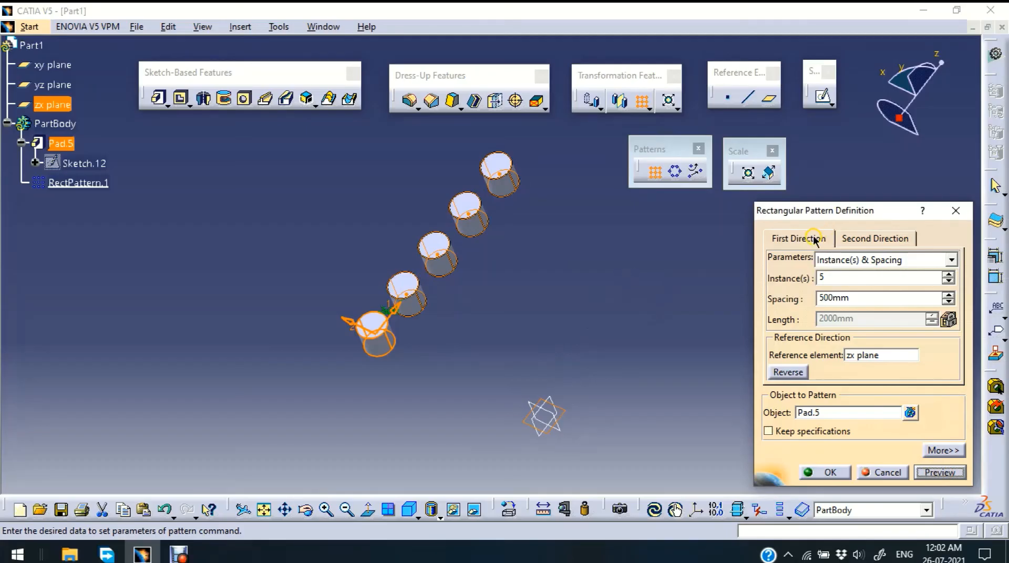
# Set the rectangular pattern's second direction to 5 instances with 500 mm spacing
pyautogui.click(871, 240)
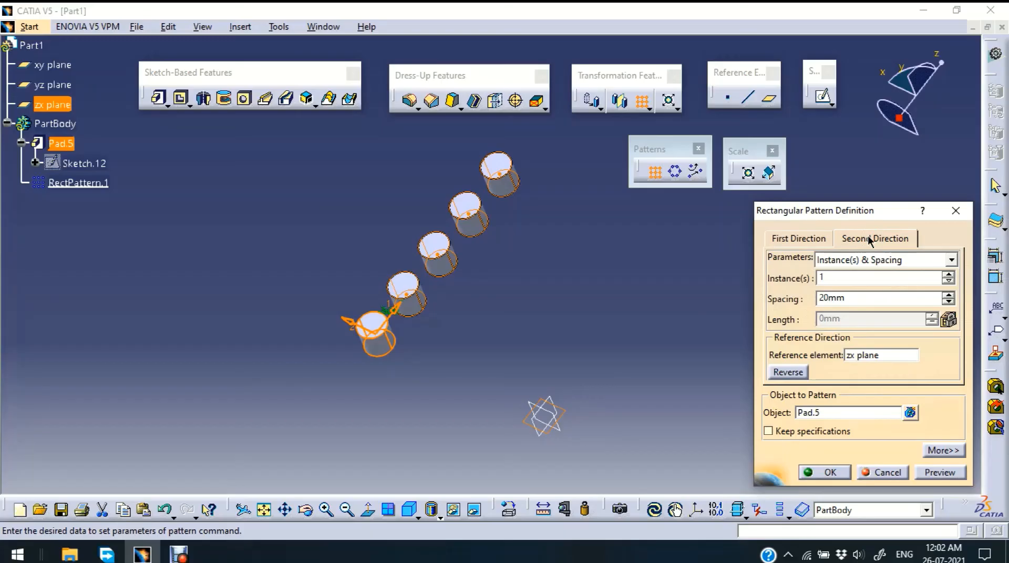
pyautogui.doubleClick(818, 273)
pyautogui.doubleClick(855, 297)
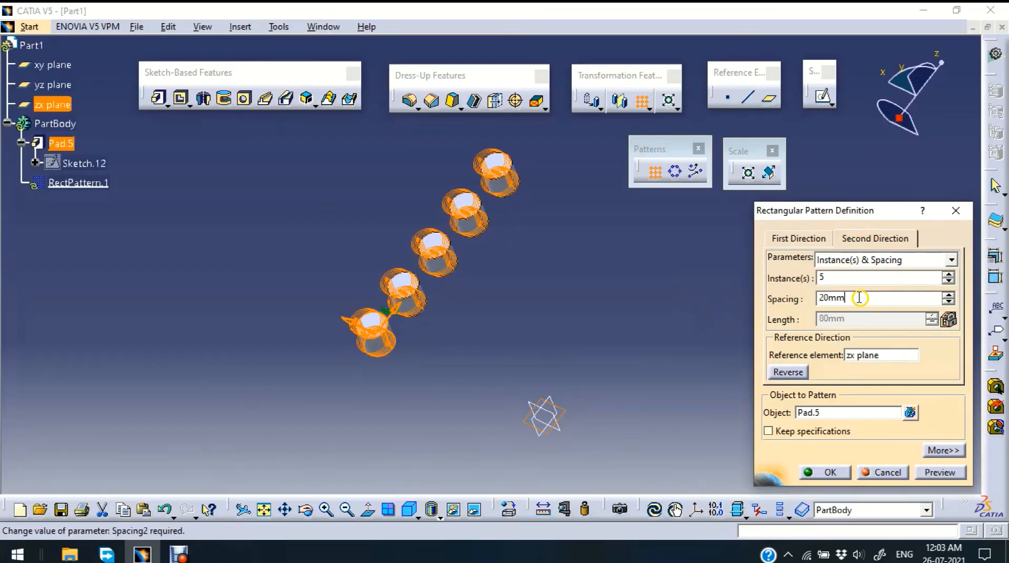
pyautogui.write('500')
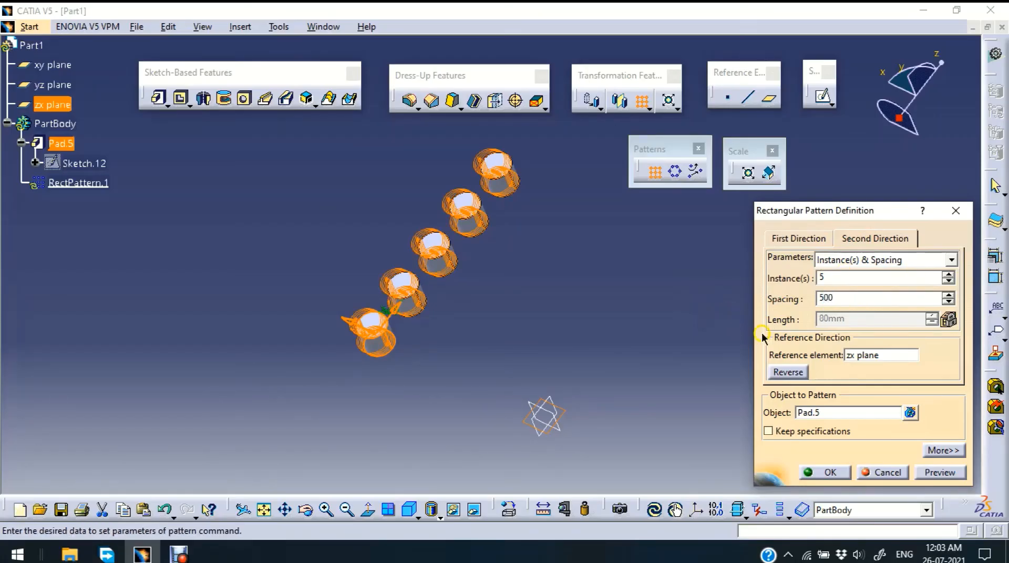
pyautogui.press('Return')
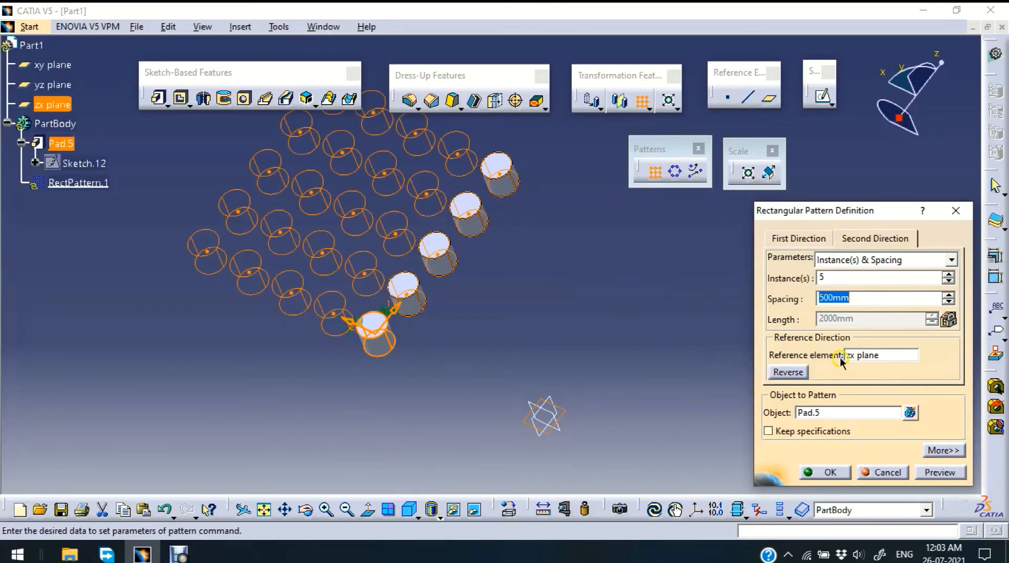
# Reverse the pattern's second direction, preview the cylinder grid, and cancel the rectangular pattern
pyautogui.click(799, 373)
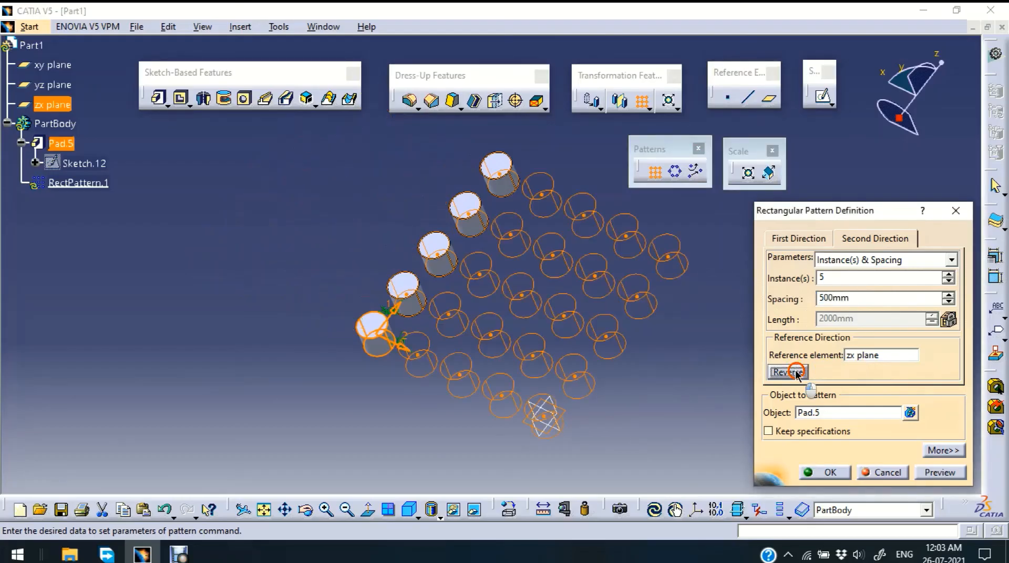
pyautogui.click(797, 373)
pyautogui.click(940, 473)
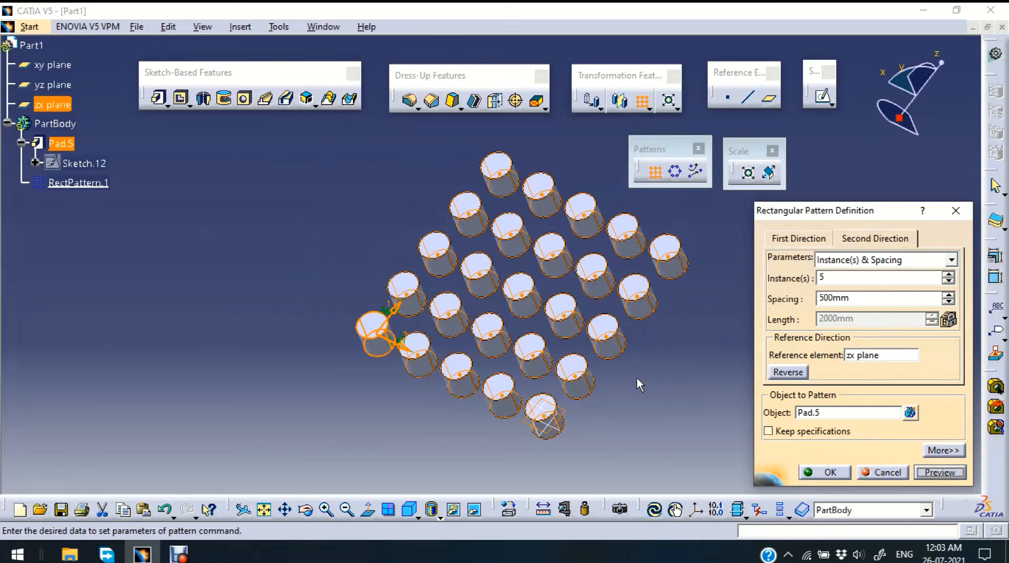
pyautogui.click(577, 381)
pyautogui.click(894, 473)
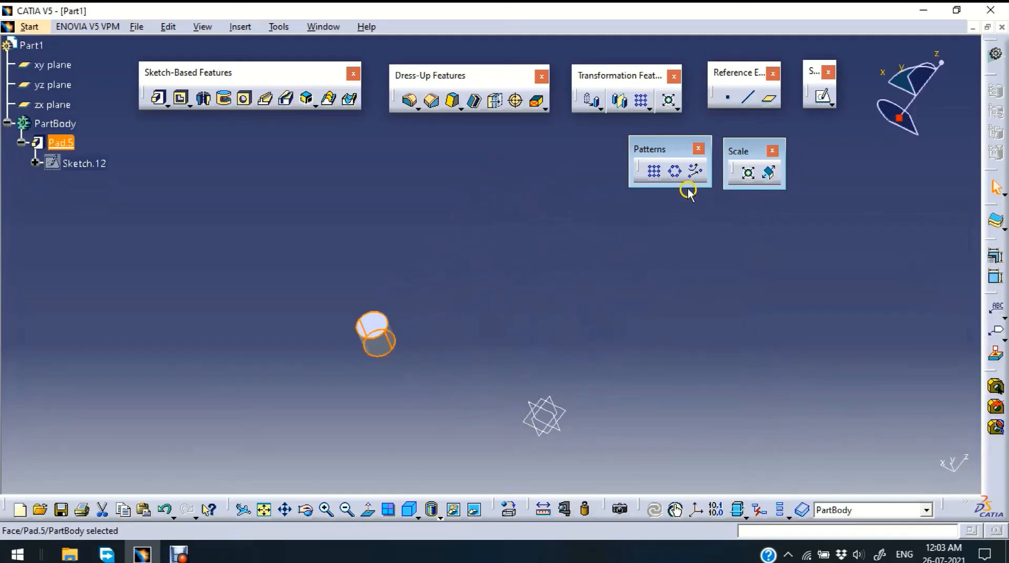
# Start a circular pattern of the cylinder with 6 instances and an angular spacing of 60 degrees
pyautogui.click(675, 172)
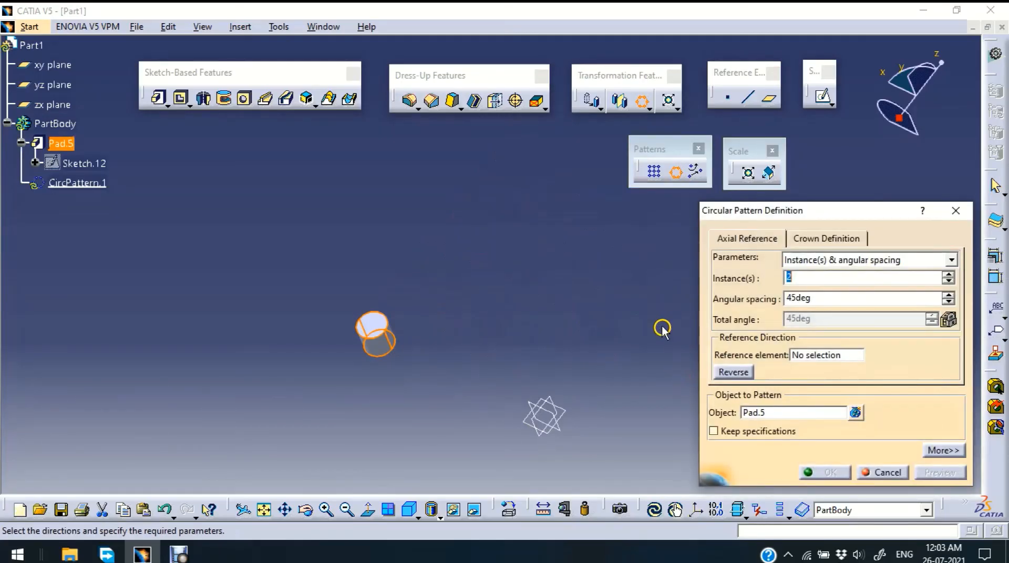
pyautogui.moveTo(644, 321); pyautogui.dragTo(621, 285, button='middle')
pyautogui.doubleClick(788, 278)
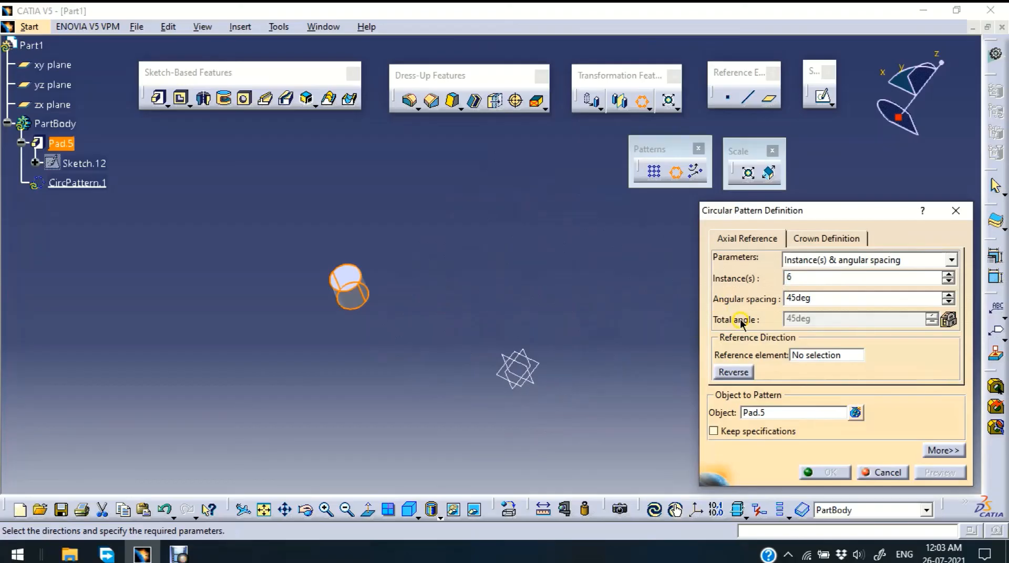
pyautogui.click(810, 298)
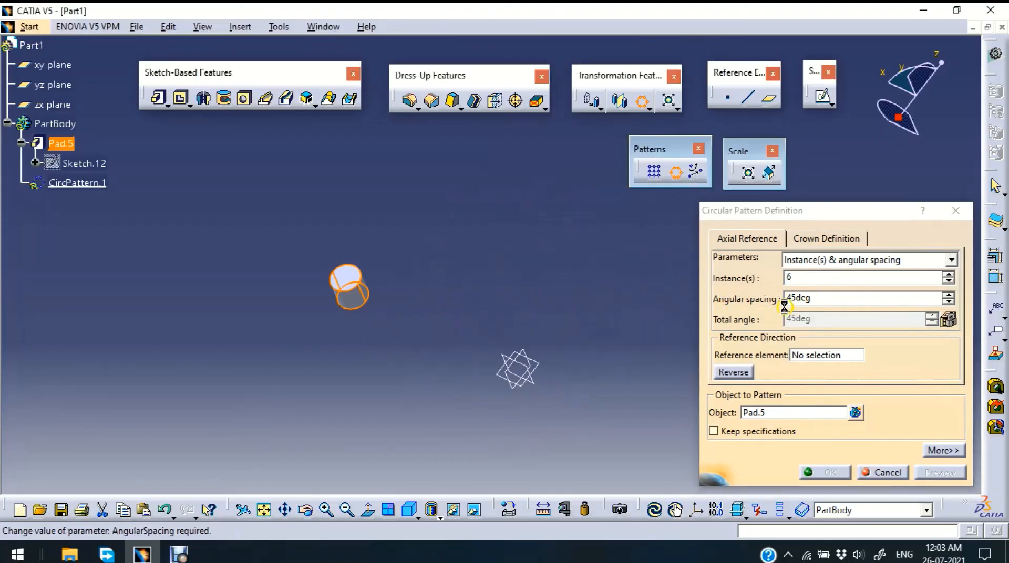
pyautogui.doubleClick(811, 297)
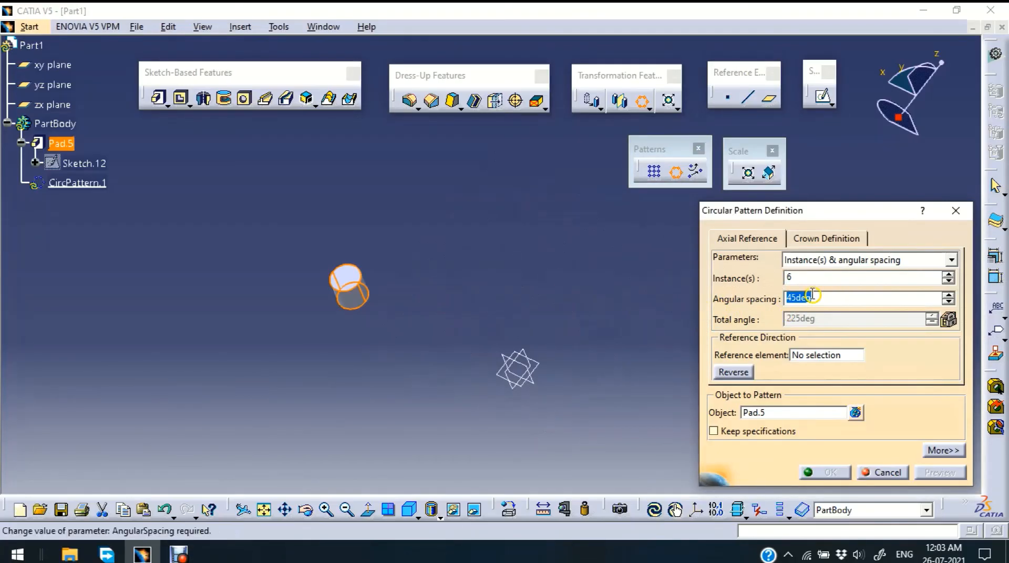
pyautogui.write('60')
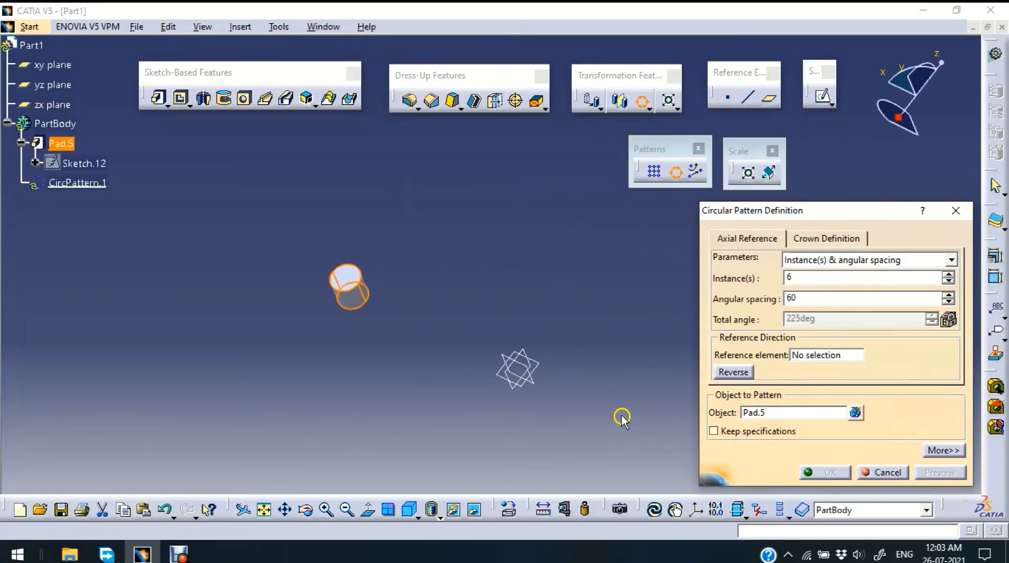
# Use the zx plane as the circular pattern's reference element and create the pattern
pyautogui.click(832, 354)
pyautogui.keyDown('ctrl'); pyautogui.moveTo(559, 410); pyautogui.dragTo(559, 341, button='middle'); pyautogui.keyUp('ctrl')
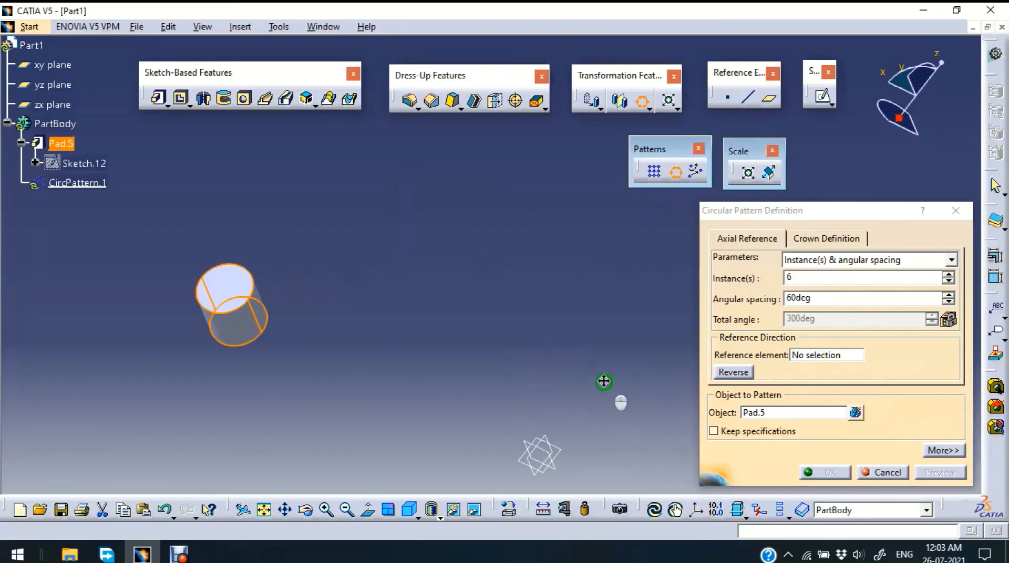
pyautogui.moveTo(604, 383); pyautogui.dragTo(579, 264, button='middle')
pyautogui.click(840, 354)
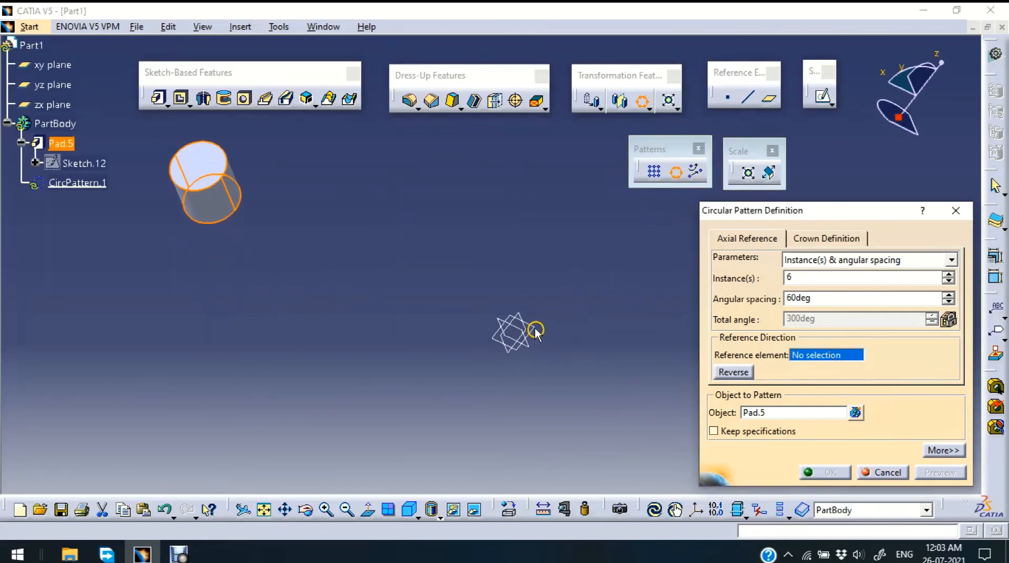
pyautogui.moveTo(527, 337); pyautogui.dragTo(458, 258, button='middle')
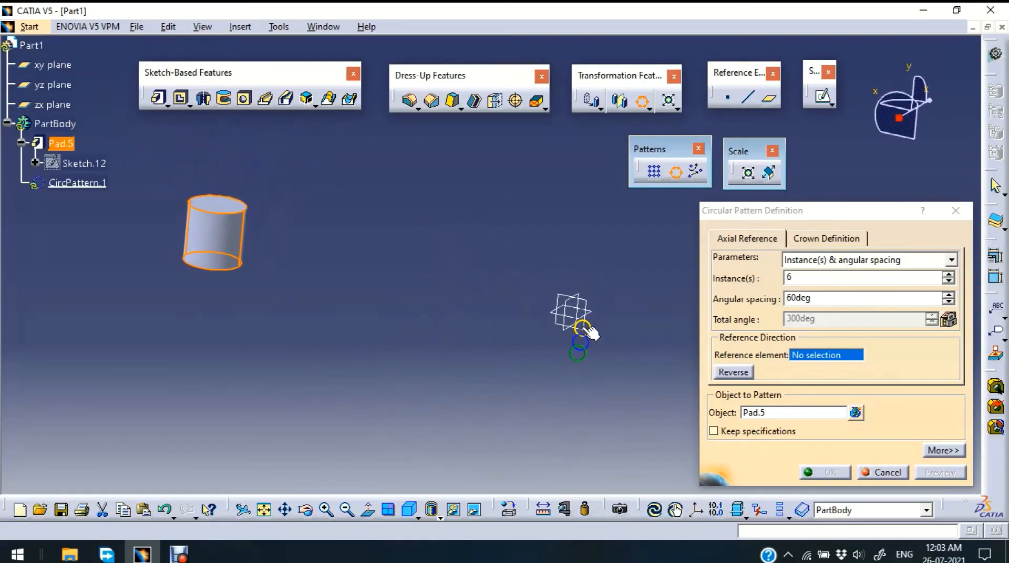
pyautogui.click(602, 314)
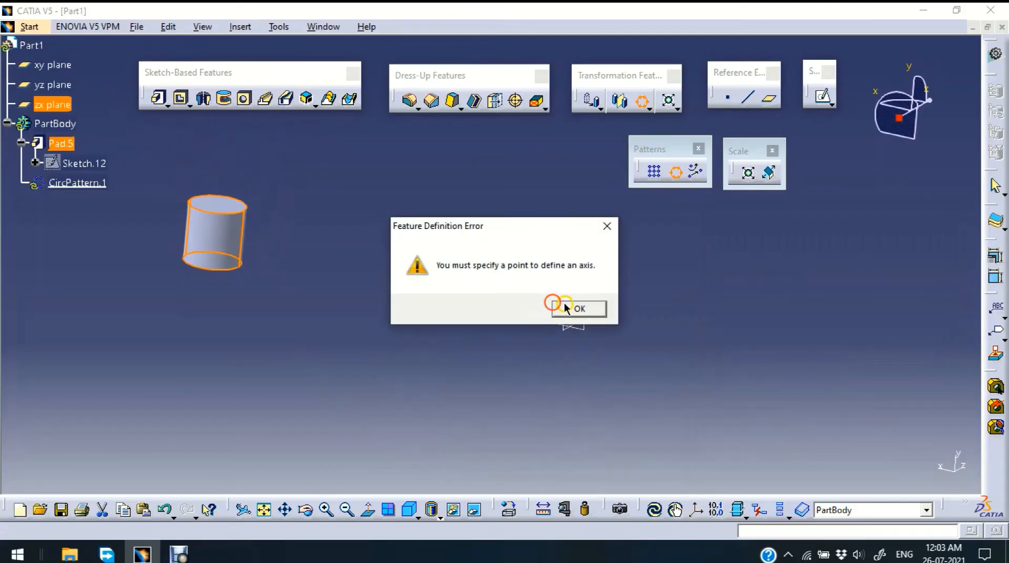
pyautogui.click(572, 308)
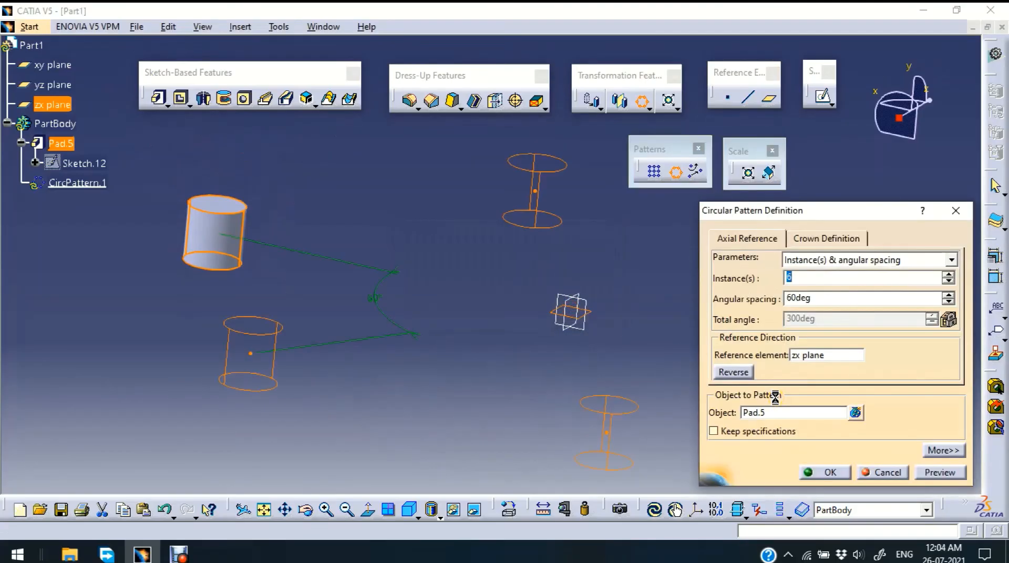
pyautogui.moveTo(601, 237); pyautogui.dragTo(509, 415, button='middle')
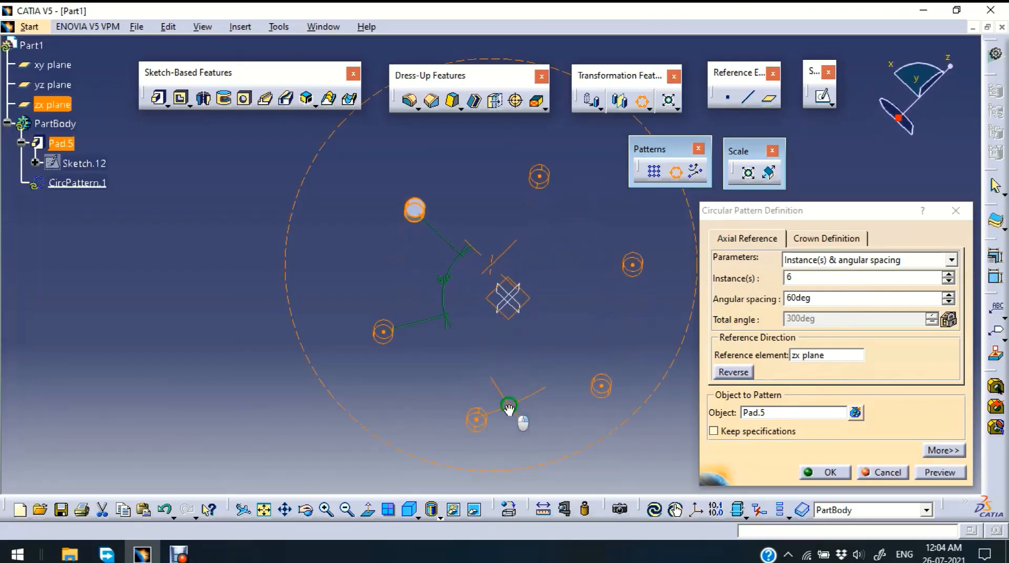
pyautogui.click(826, 473)
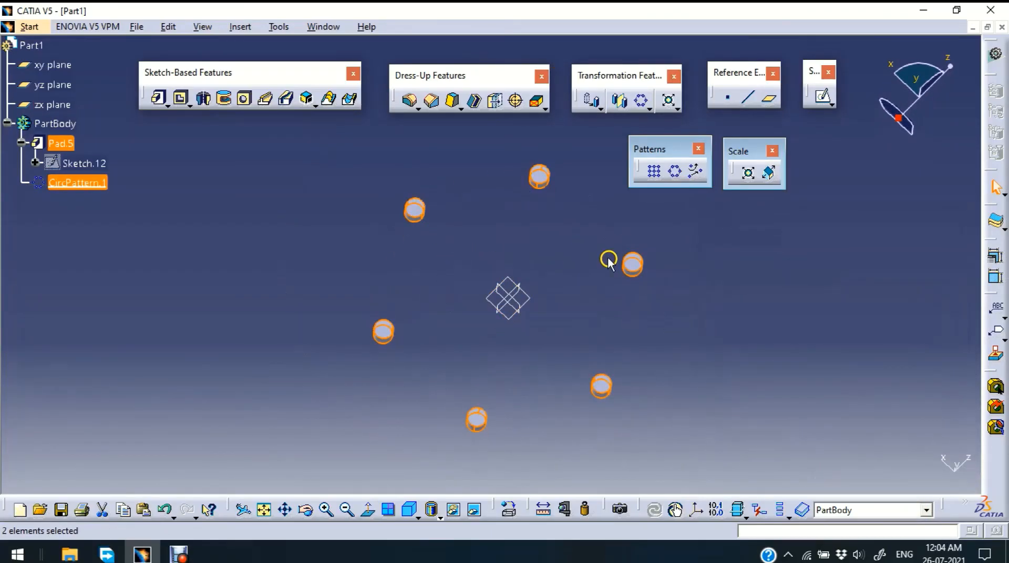
# Edit the circular pattern's crown definition to 3 circles with a circle spacing of 500 mm
pyautogui.doubleClick(635, 265)
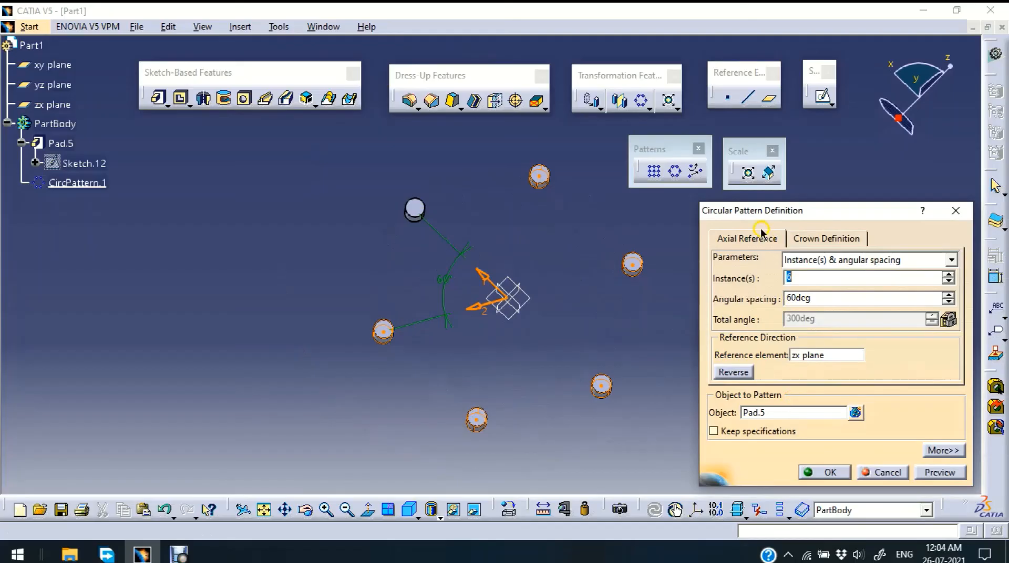
pyautogui.click(827, 239)
pyautogui.click(792, 284)
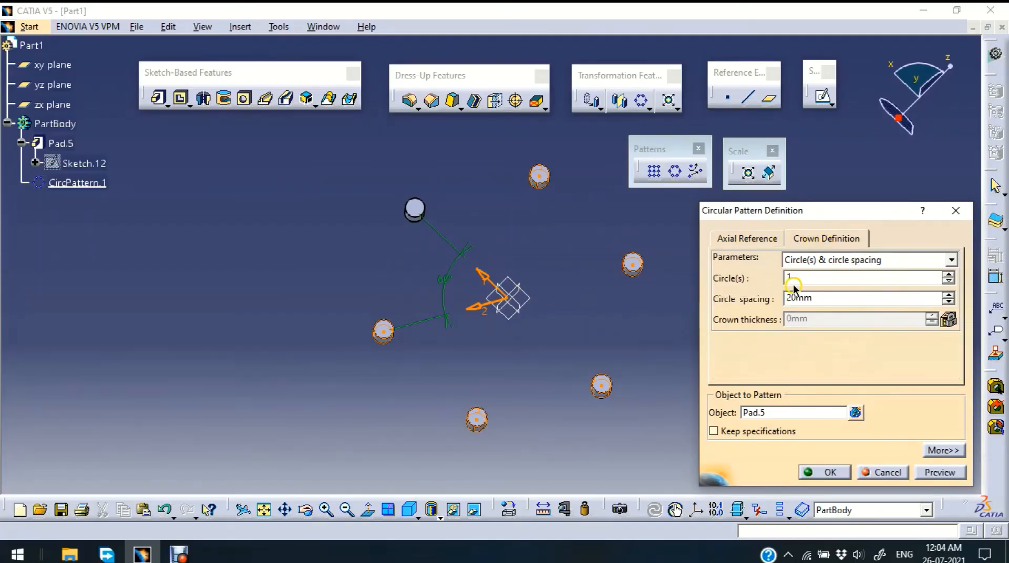
pyautogui.moveTo(651, 318); pyautogui.dragTo(549, 322, button='middle')
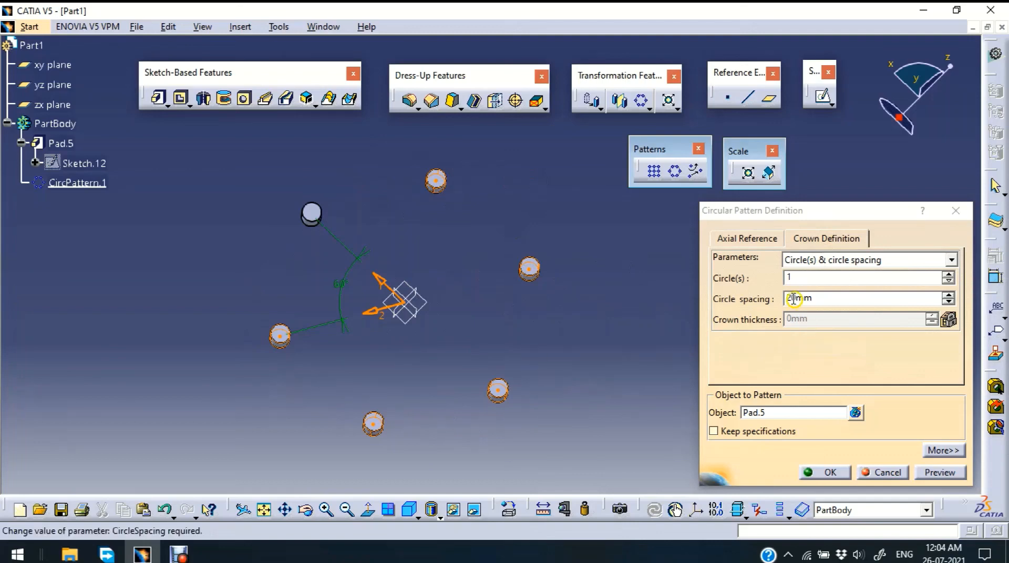
pyautogui.doubleClick(802, 277)
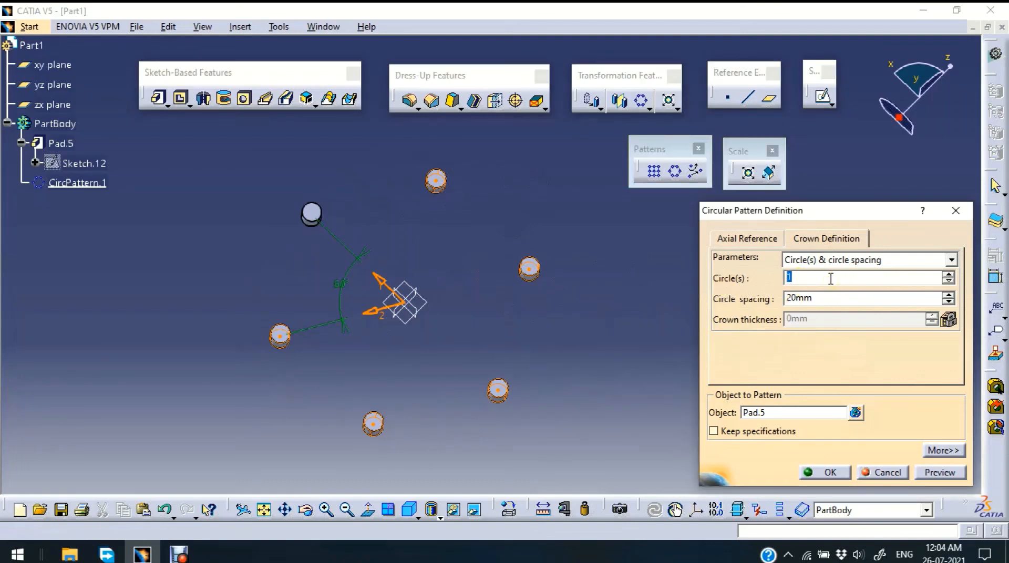
pyautogui.doubleClick(820, 298)
pyautogui.click(733, 352)
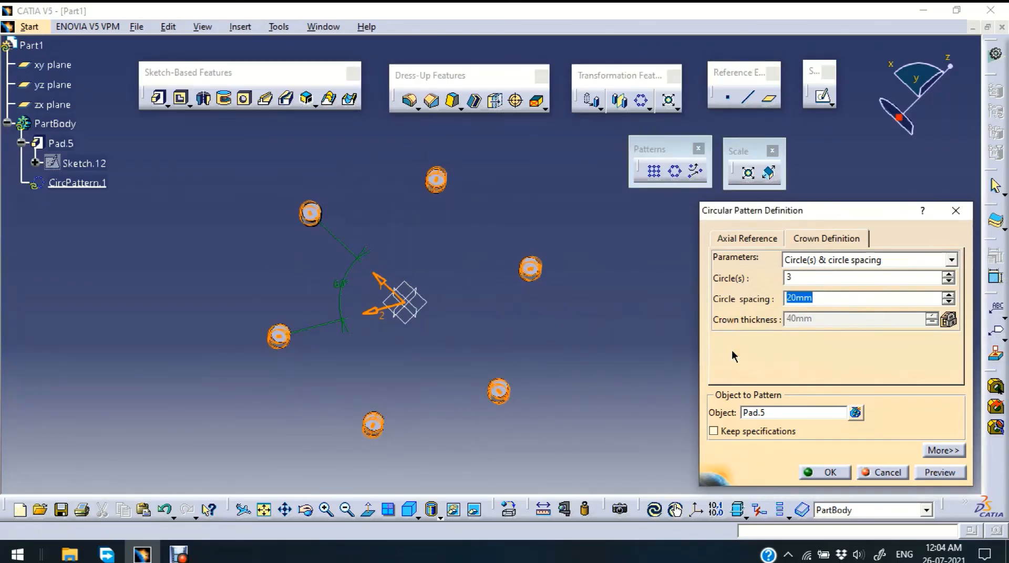
pyautogui.write('500')
pyautogui.click(656, 402)
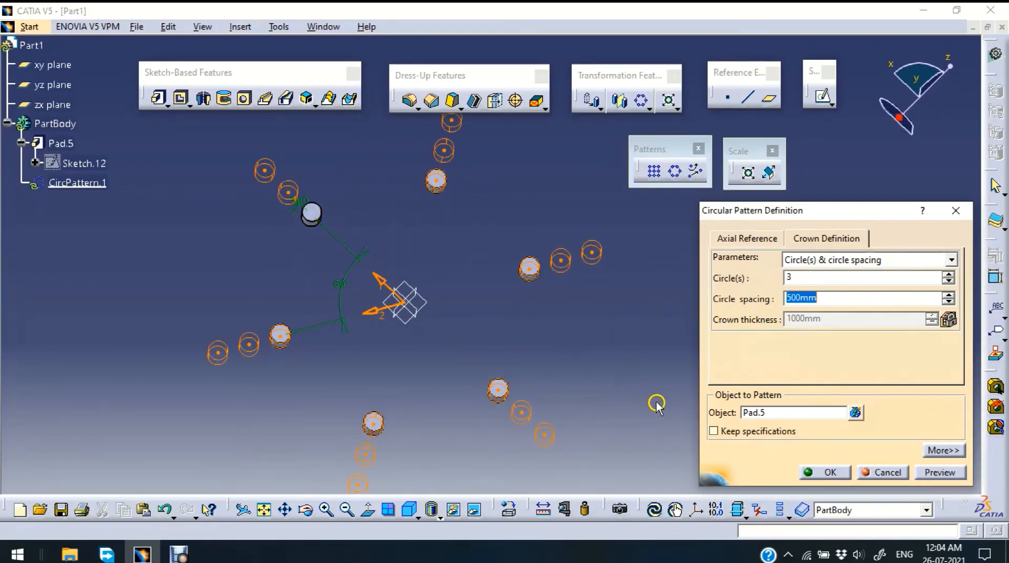
# Reverse the circular pattern's angular direction, view its additional options, and apply the edited pattern
pyautogui.click(374, 310)
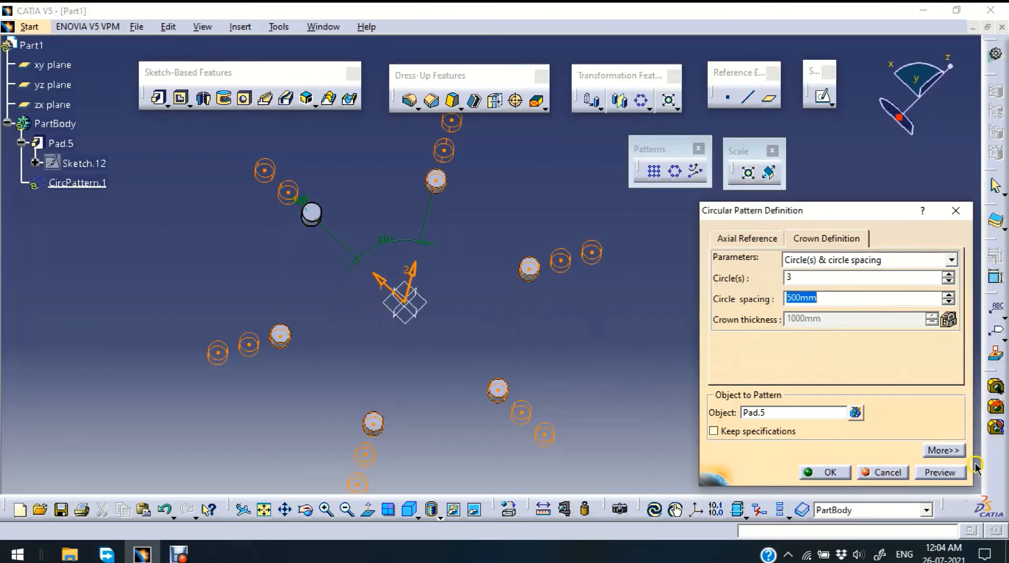
pyautogui.click(941, 450)
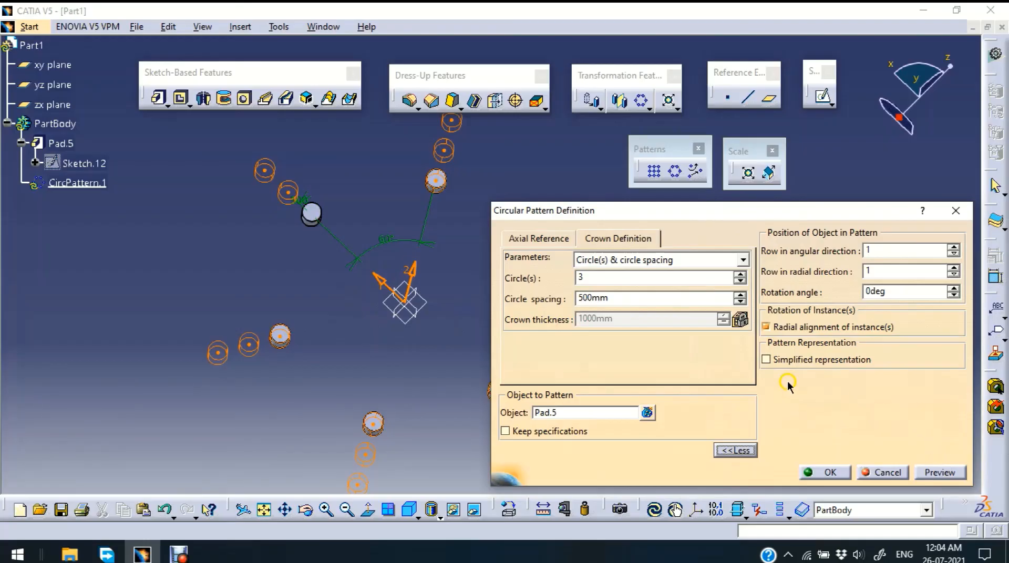
pyautogui.click(735, 450)
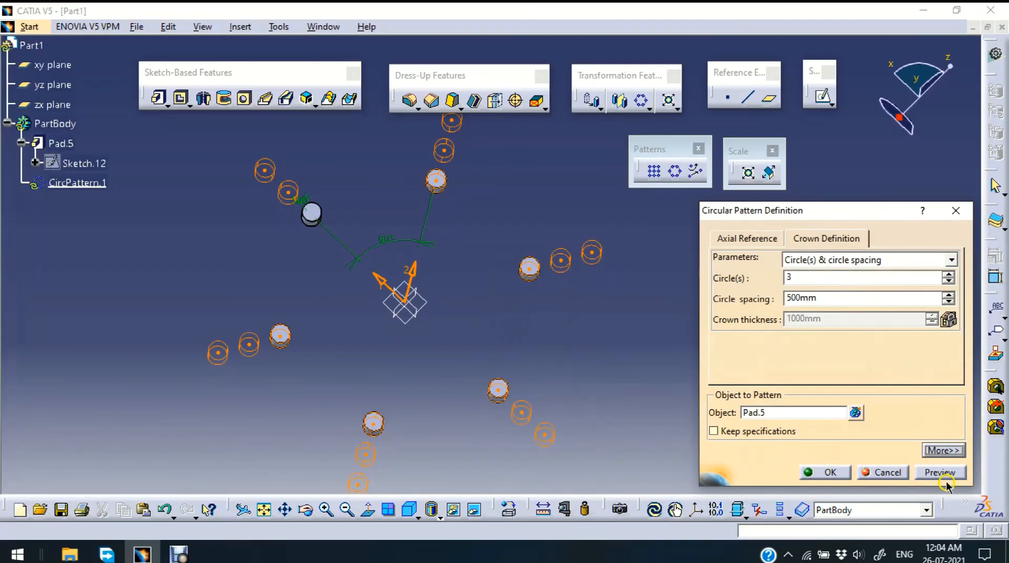
pyautogui.click(833, 473)
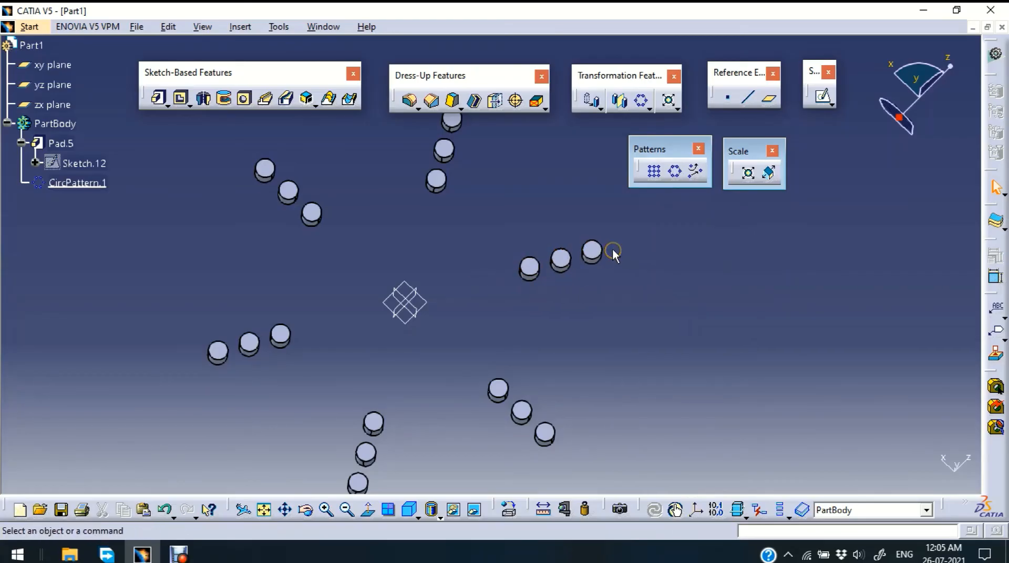
# Undo the crown edit and the circular pattern so only the original cylinder remains
pyautogui.click(691, 177)
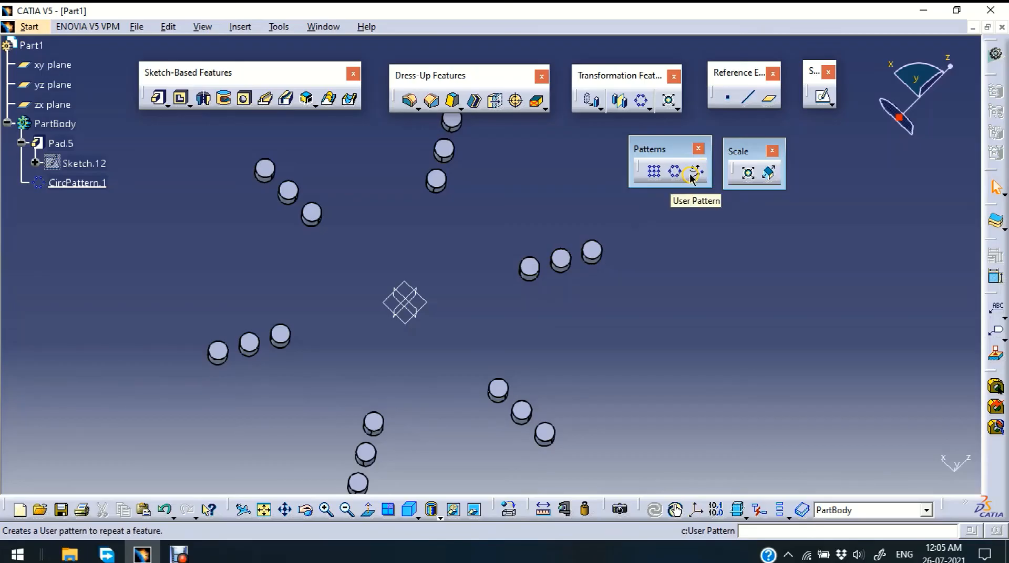
pyautogui.click(700, 172)
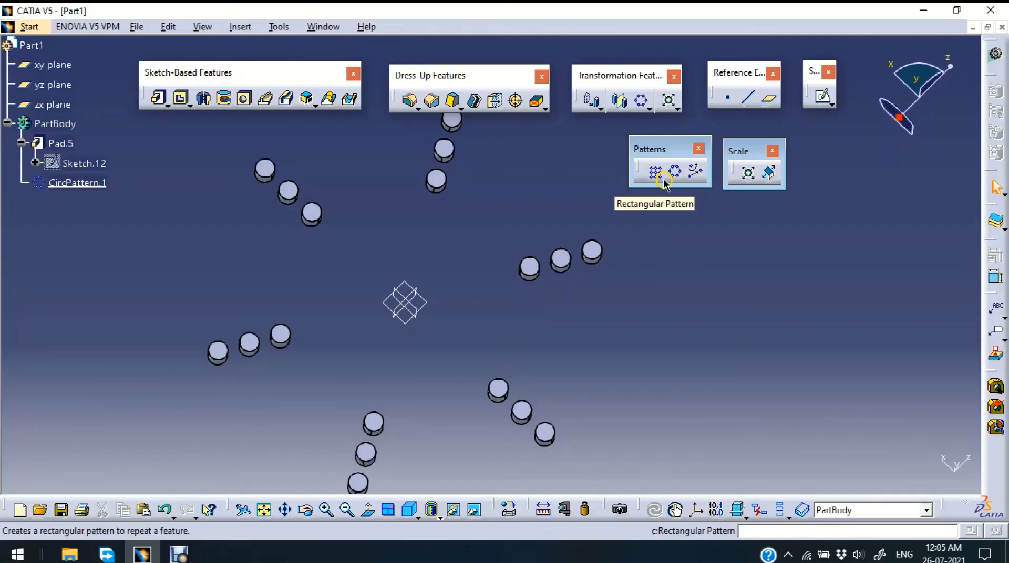
pyautogui.moveTo(553, 171); pyautogui.dragTo(537, 295, button='middle')
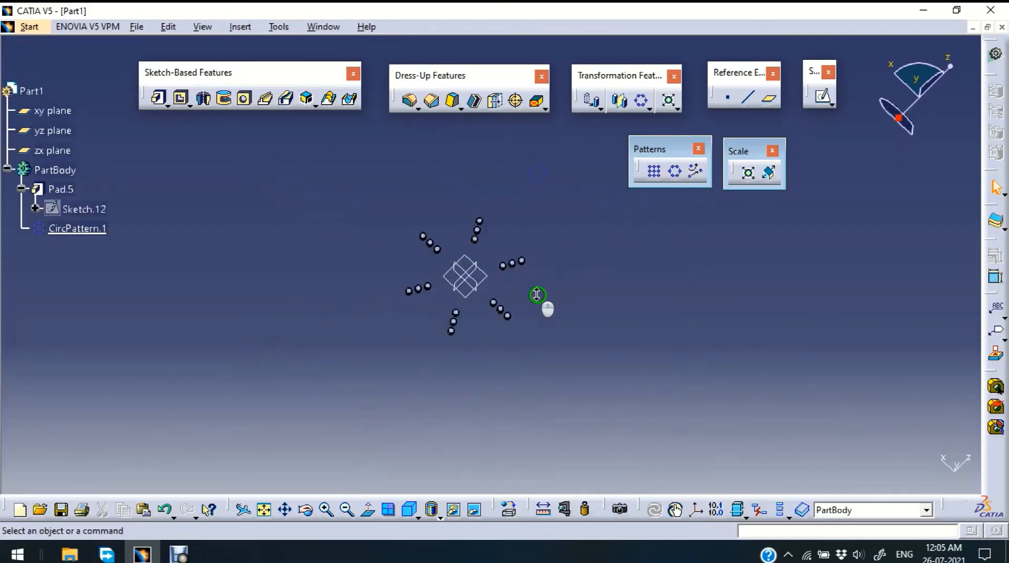
pyautogui.click(166, 510)
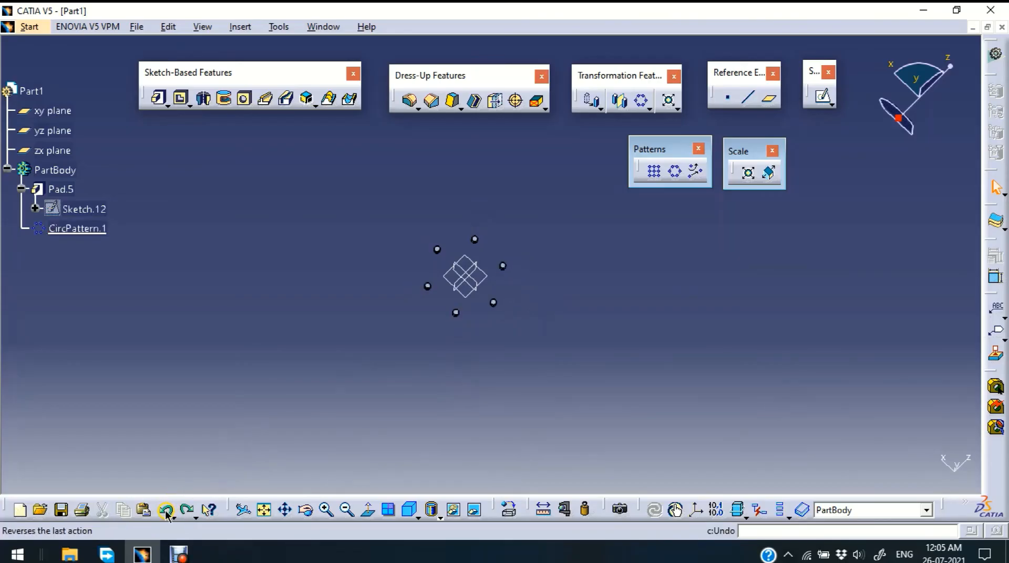
pyautogui.click(427, 316)
pyautogui.moveTo(457, 341); pyautogui.dragTo(342, 240, button='middle')
pyautogui.moveTo(408, 354); pyautogui.dragTo(458, 323, button='middle')
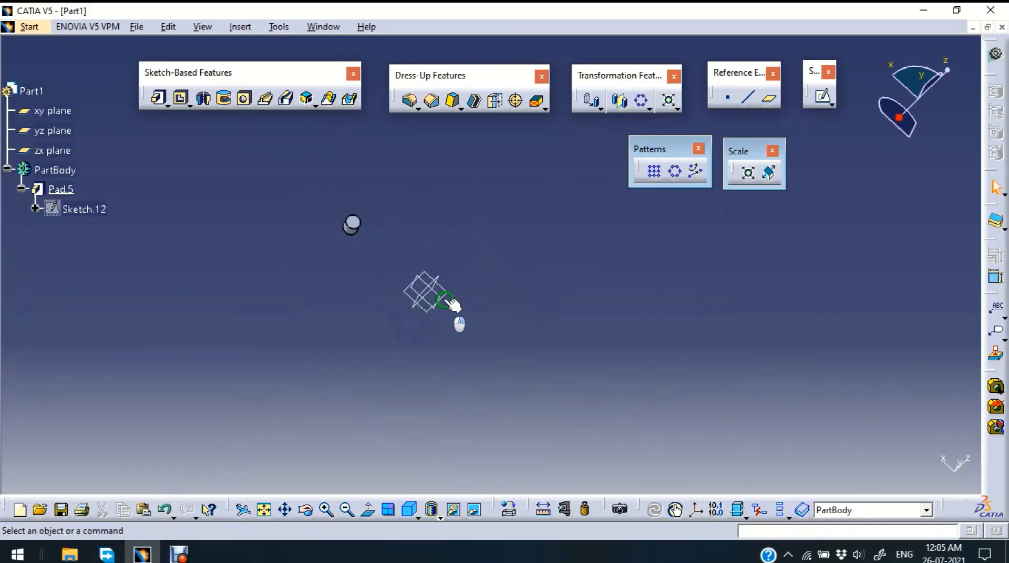
# Sketch six zigzag points on the zx plane, three on the horizontal axis and three about 2863 mm above it, and exit the sketch
pyautogui.click(823, 96)
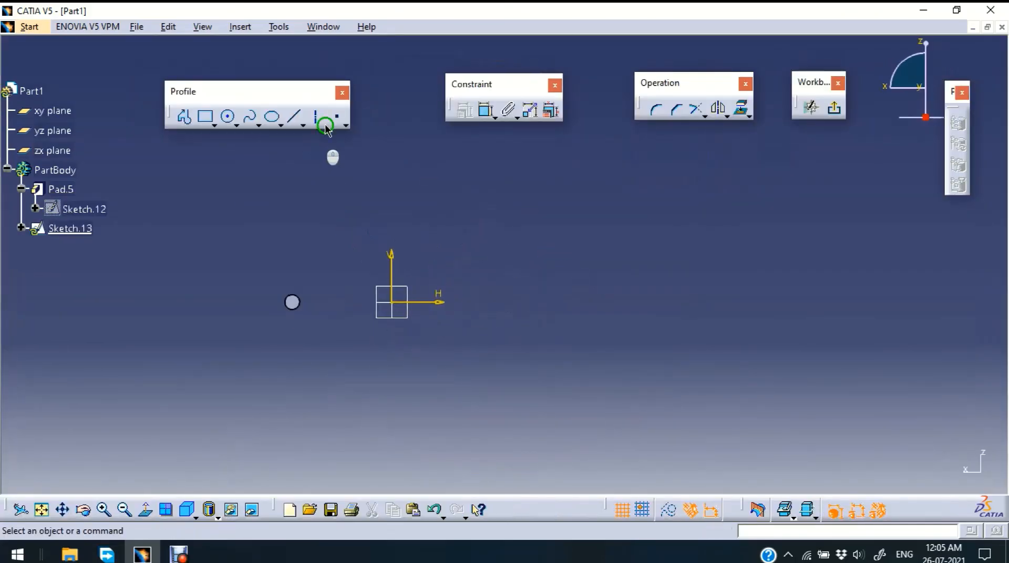
pyautogui.click(337, 116)
pyautogui.click(337, 116)
pyautogui.moveTo(489, 227); pyautogui.dragTo(422, 274, button='middle')
pyautogui.click(337, 207)
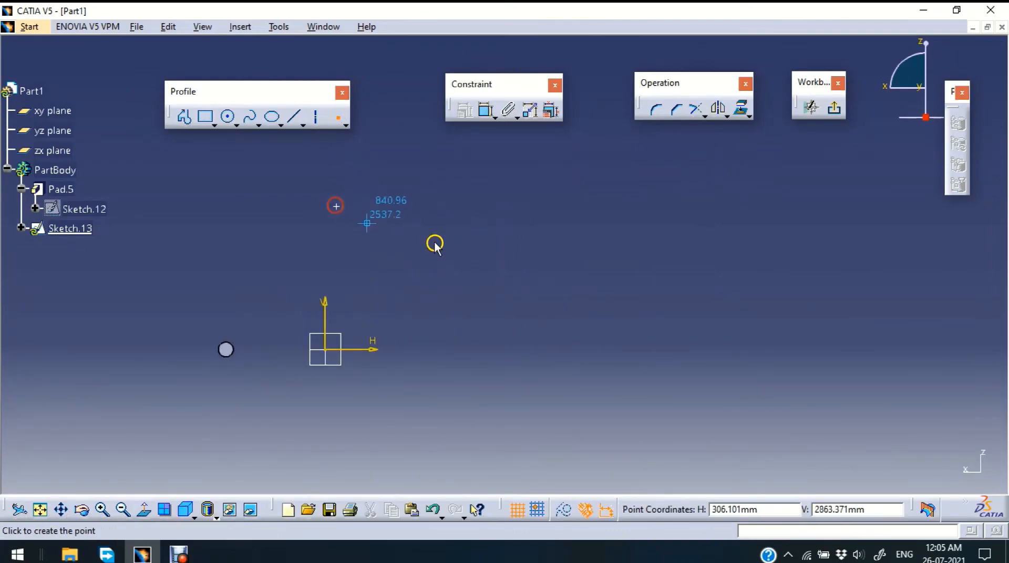
pyautogui.click(483, 349)
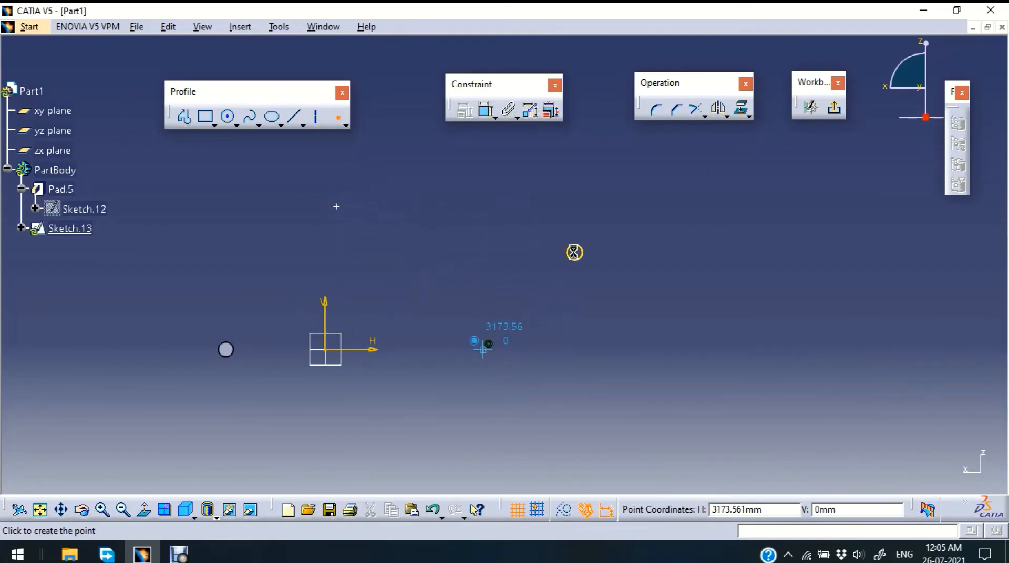
pyautogui.click(620, 207)
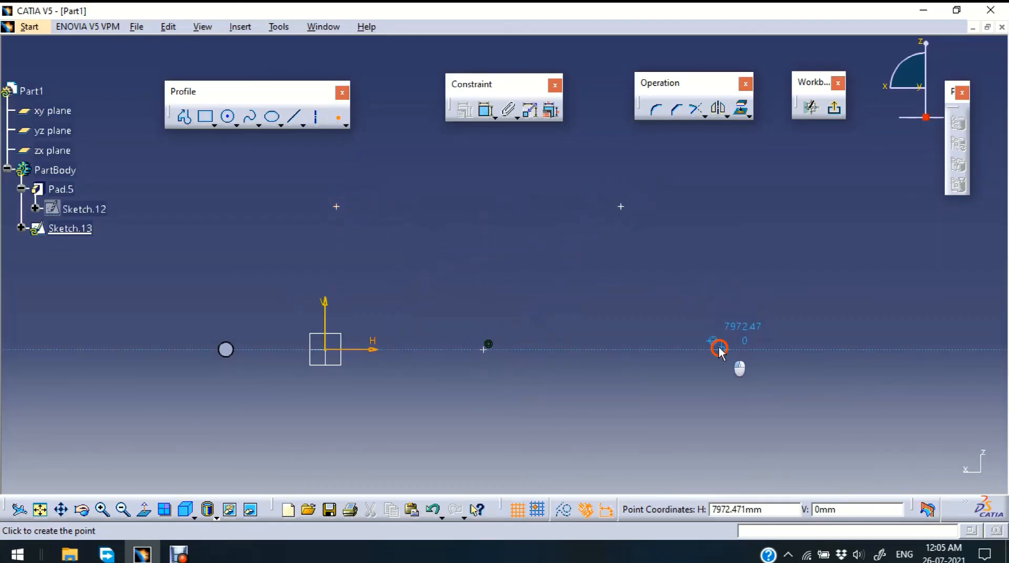
pyautogui.click(736, 350)
pyautogui.click(896, 208)
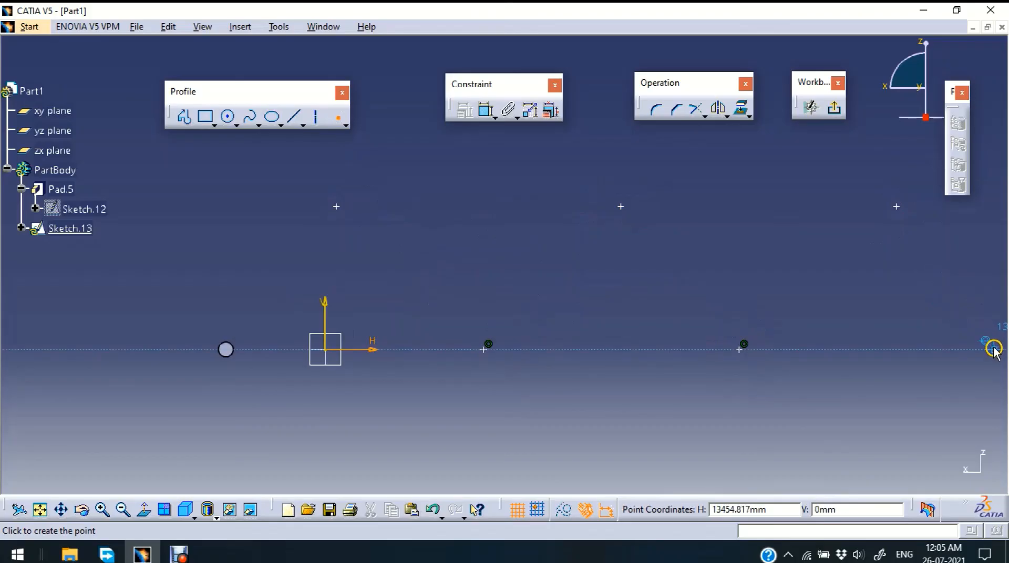
pyautogui.click(994, 350)
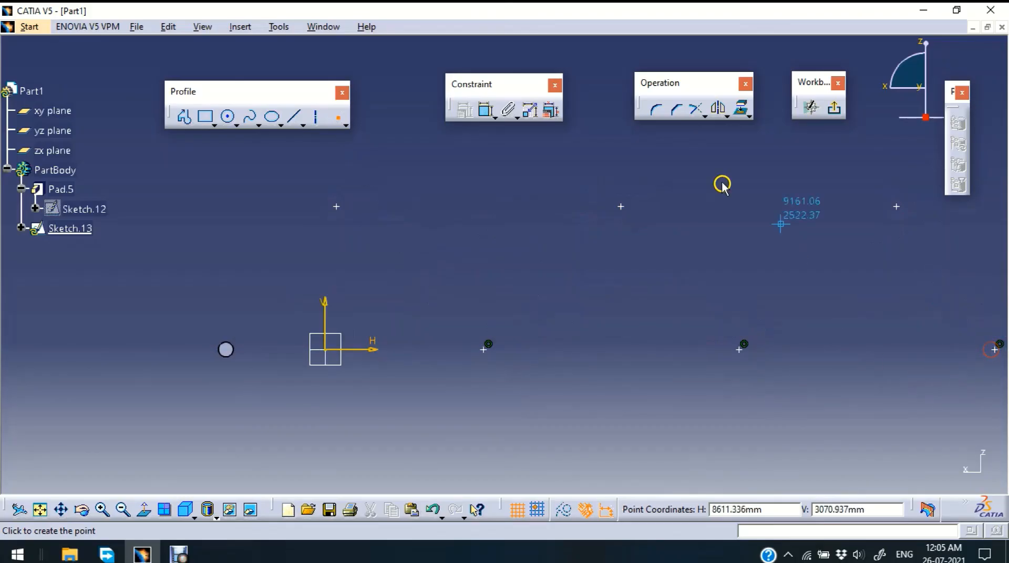
pyautogui.click(338, 117)
pyautogui.moveTo(427, 212)
pyautogui.mouseDown(button='middle')
pyautogui.moveTo(505, 283)
pyautogui.moveTo(602, 240)
pyautogui.mouseUp(button='middle')
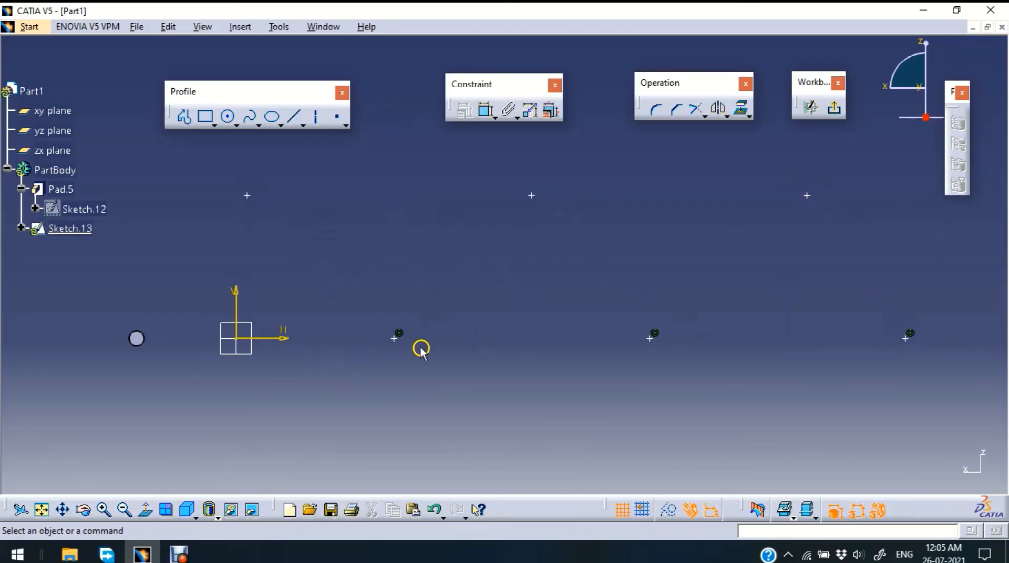
pyautogui.click(835, 111)
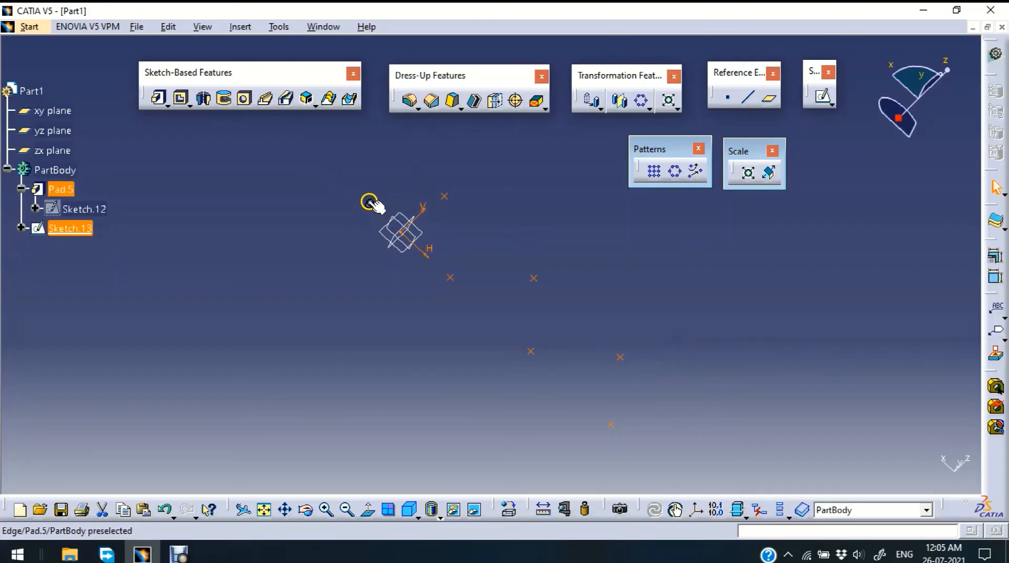
# Create a user pattern of the cylinder, using the six zigzag sketch points as the instance positions, and apply it
pyautogui.click(338, 257)
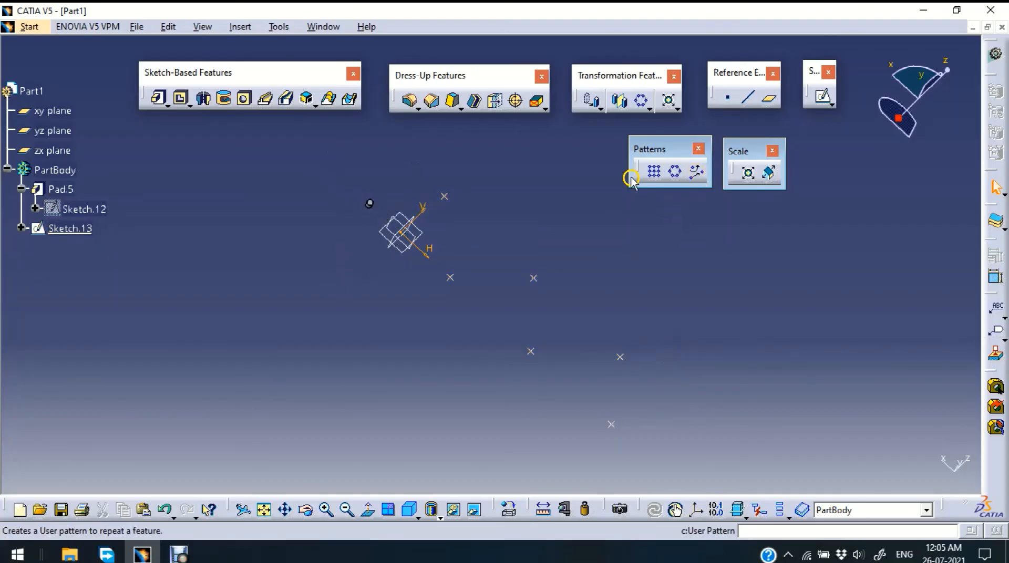
pyautogui.moveTo(350, 221)
pyautogui.mouseDown(button='middle')
pyautogui.moveTo(259, 152)
pyautogui.moveTo(273, 219)
pyautogui.moveTo(242, 175)
pyautogui.mouseUp(button='middle')
pyautogui.click(258, 151)
pyautogui.click(257, 184)
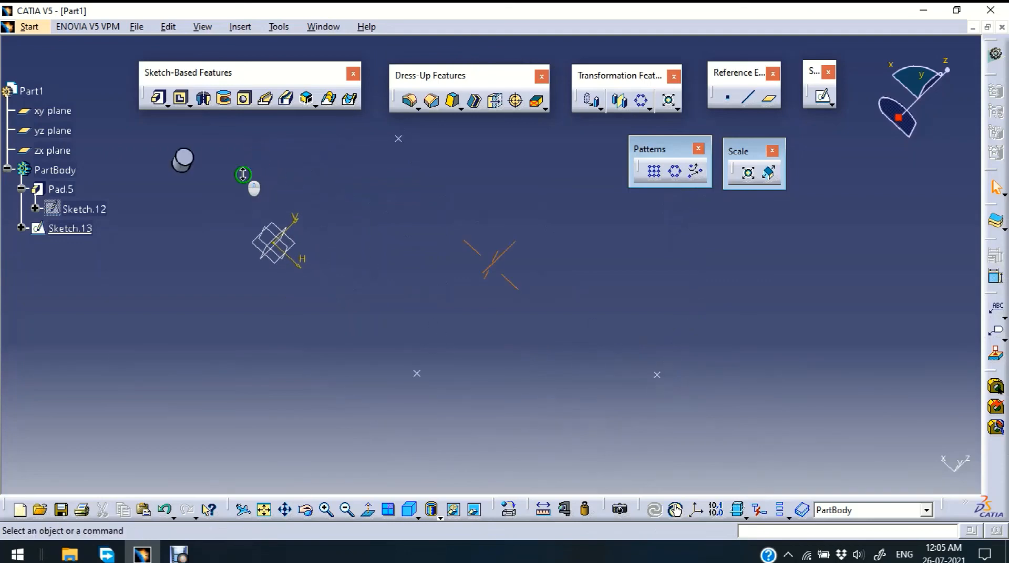
pyautogui.click(184, 162)
pyautogui.moveTo(282, 162); pyautogui.dragTo(321, 220, button='middle')
pyautogui.click(697, 174)
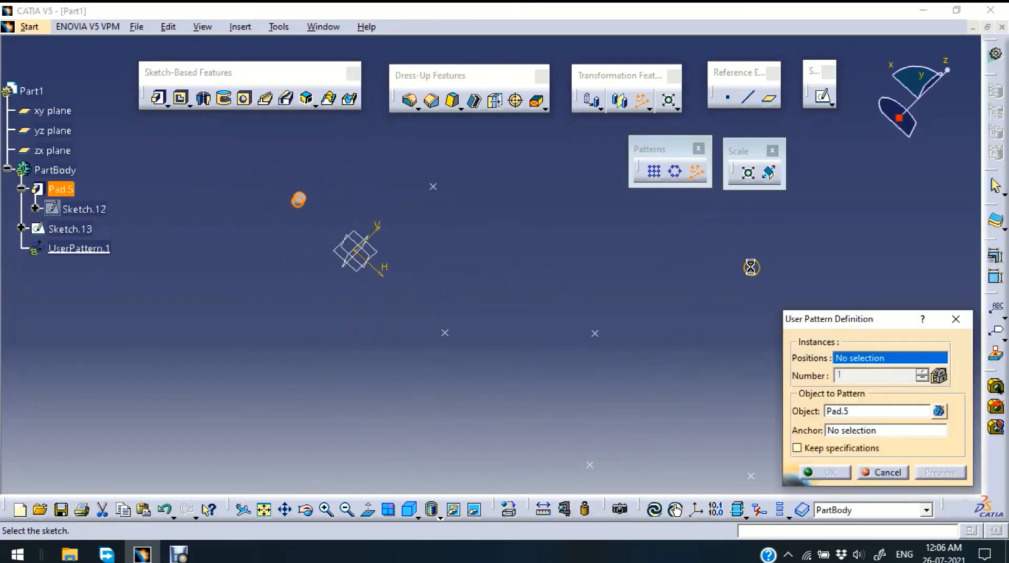
pyautogui.moveTo(718, 286); pyautogui.dragTo(697, 249, button='middle')
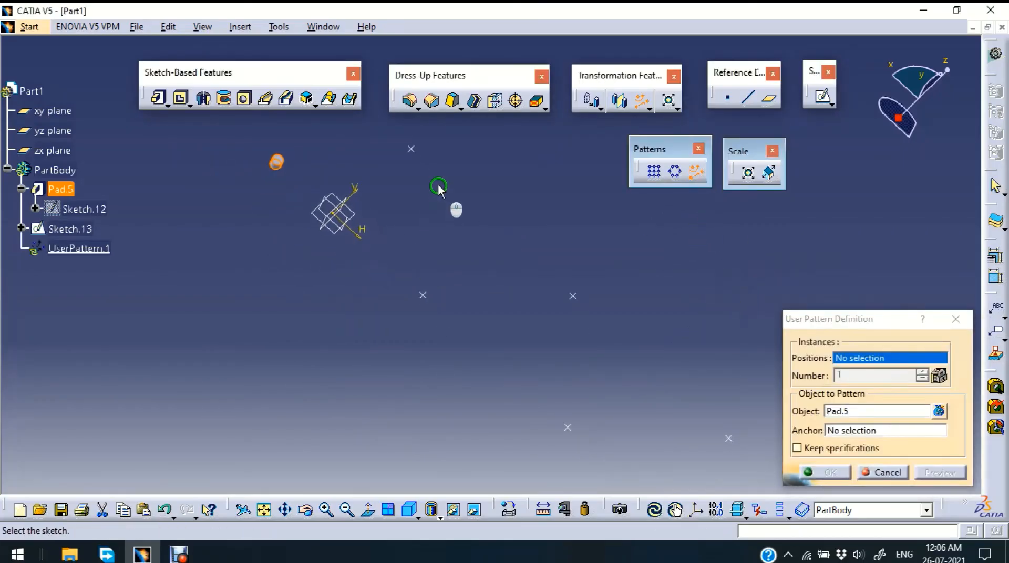
pyautogui.click(411, 150)
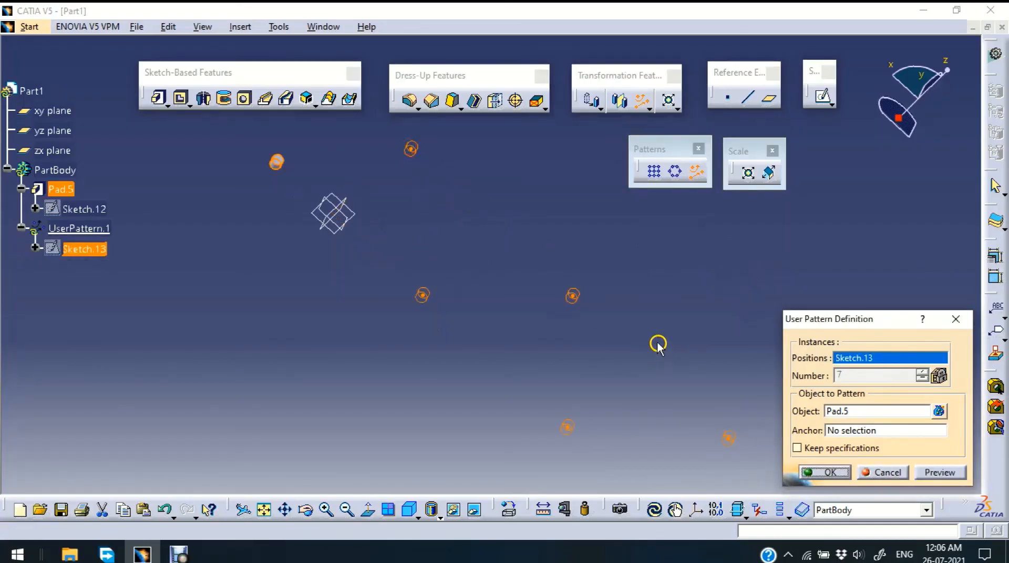
pyautogui.moveTo(657, 347)
pyautogui.mouseDown(button='middle')
pyautogui.moveTo(657, 321)
pyautogui.moveTo(689, 387)
pyautogui.mouseUp(button='middle')
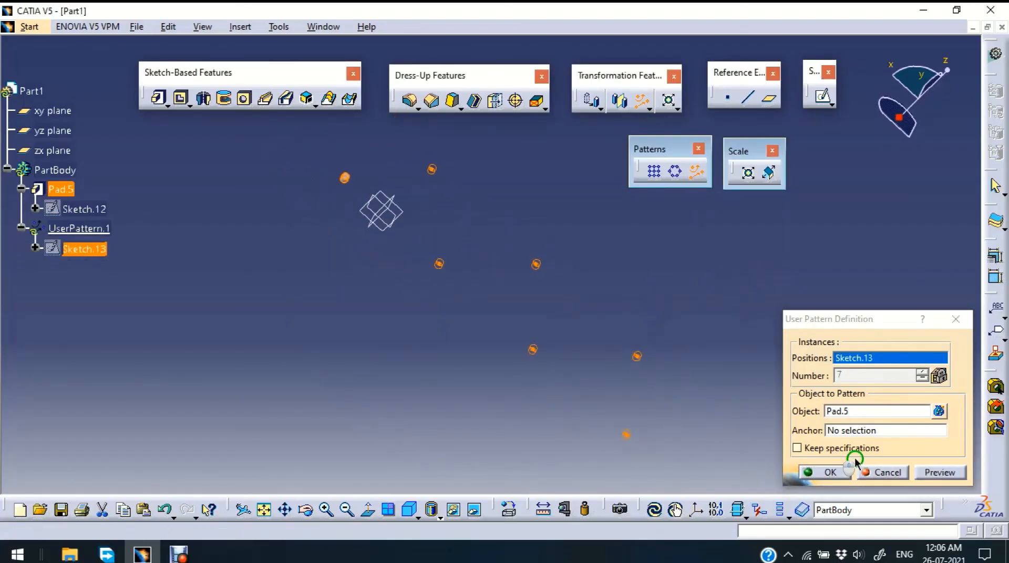
pyautogui.click(830, 470)
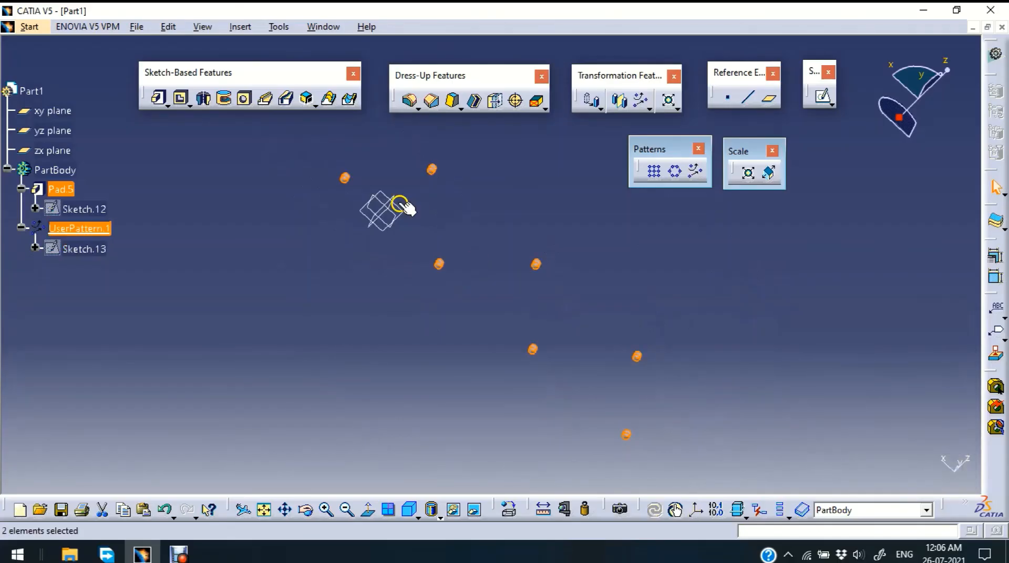
pyautogui.click(651, 399)
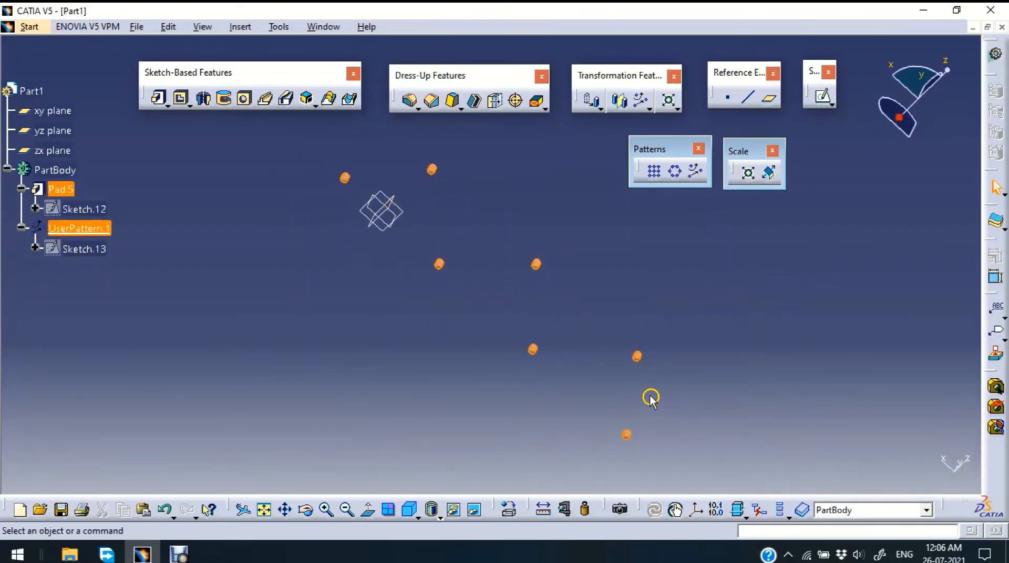
pyautogui.moveTo(570, 403); pyautogui.dragTo(610, 407, button='middle')
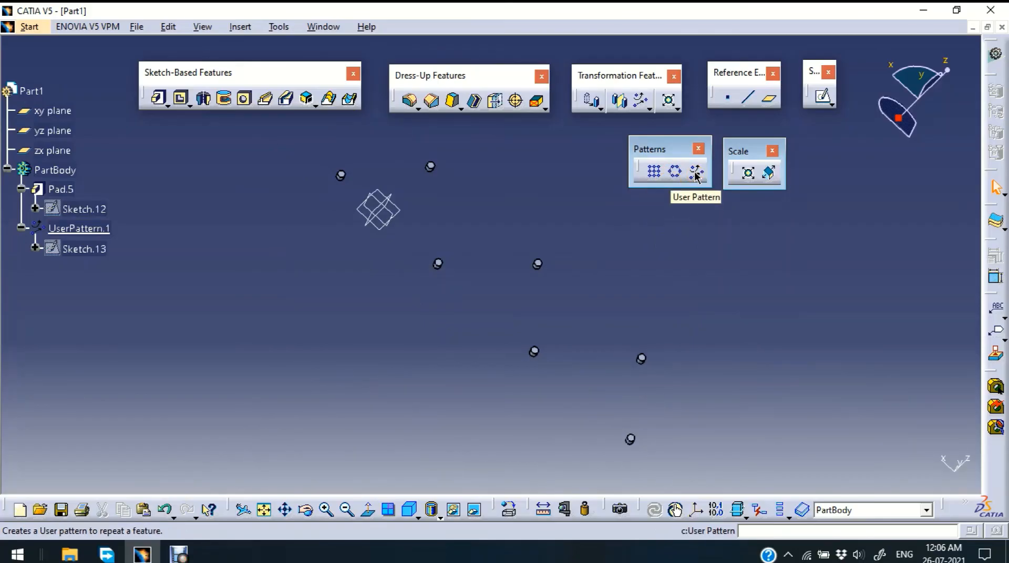
pyautogui.click(490, 174)
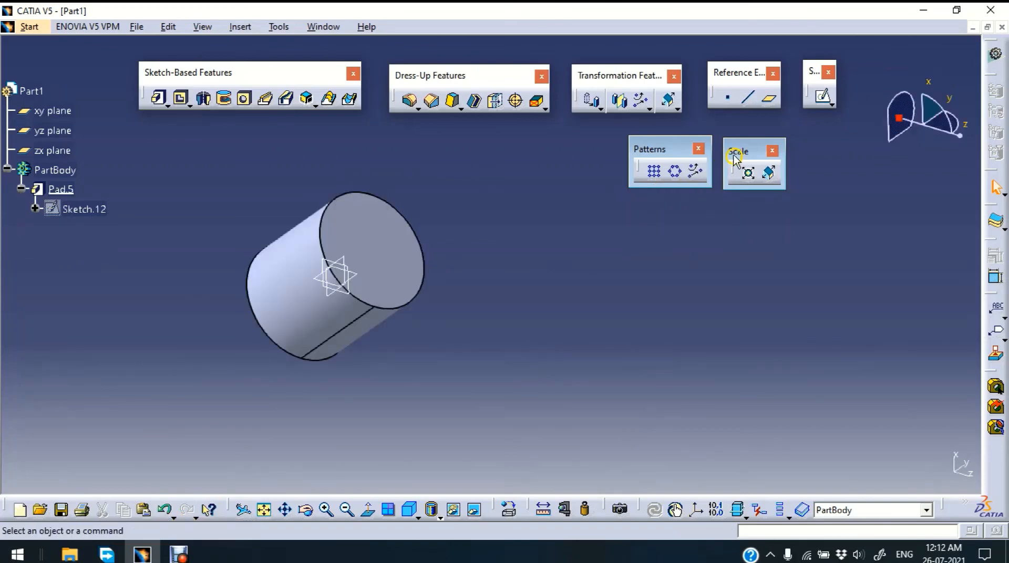
# Detach the Scale tools again as a separate floating group and place them beside the Patterns tools
pyautogui.moveTo(734, 155); pyautogui.dragTo(736, 157)
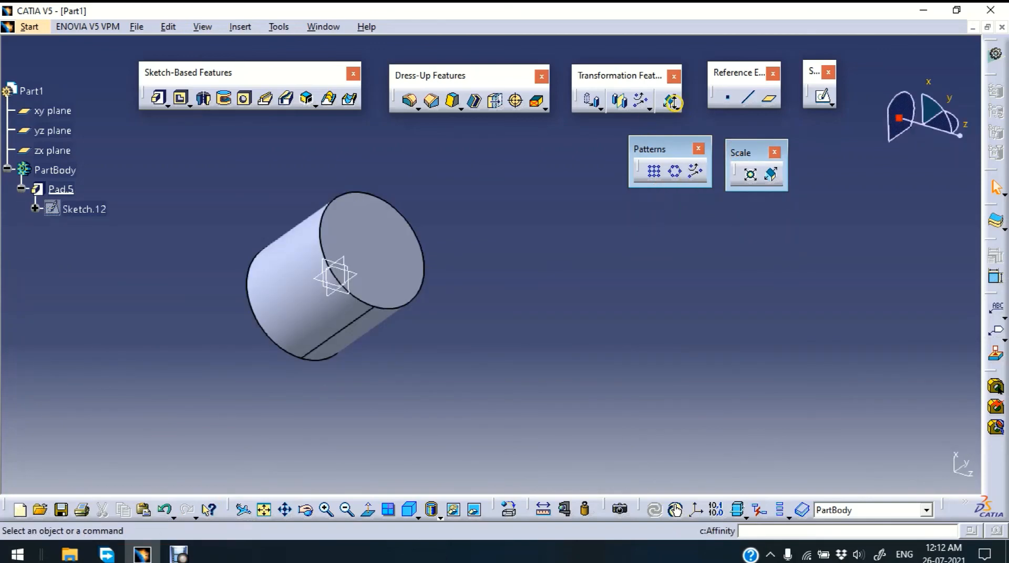
pyautogui.click(673, 102)
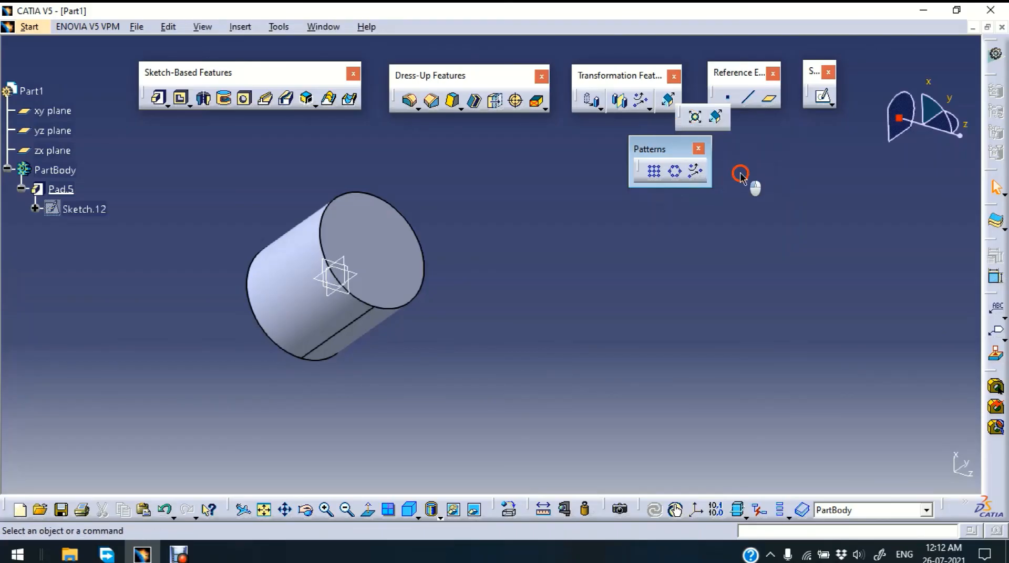
pyautogui.moveTo(741, 177); pyautogui.dragTo(738, 202)
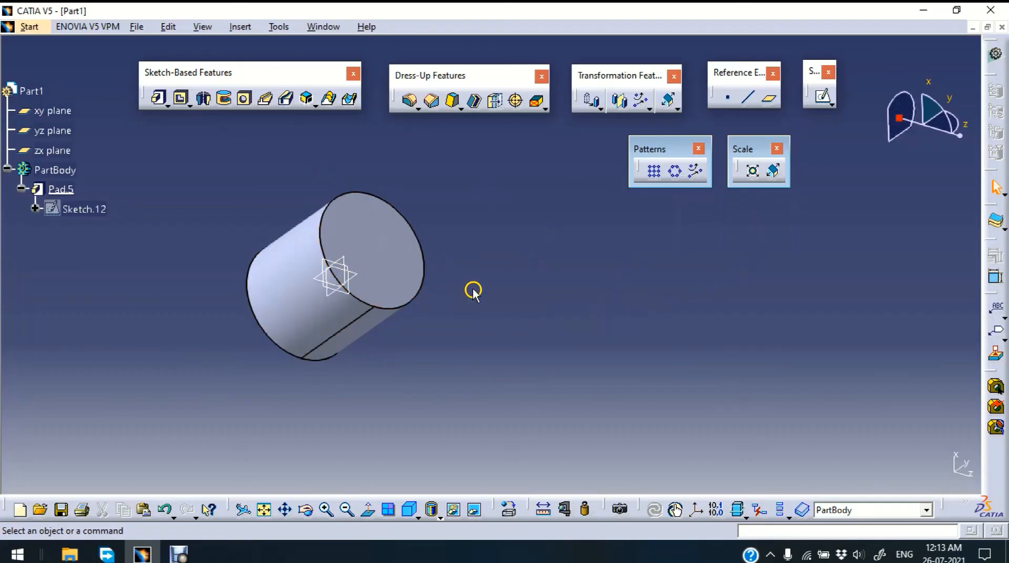
# Scale the cylinder with the zx plane as reference and a ratio of 10, and apply the scaling
pyautogui.click(310, 329)
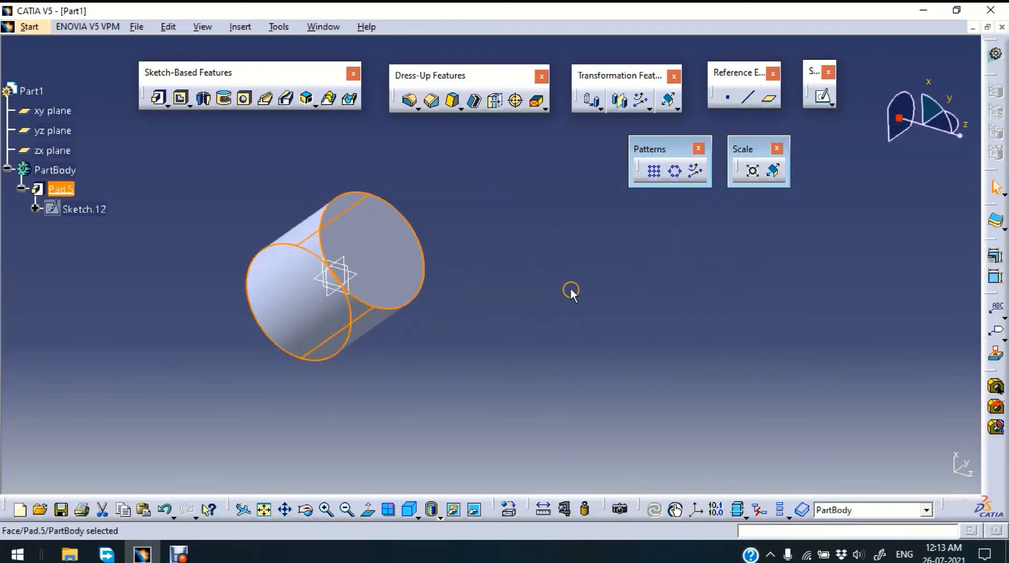
pyautogui.click(753, 170)
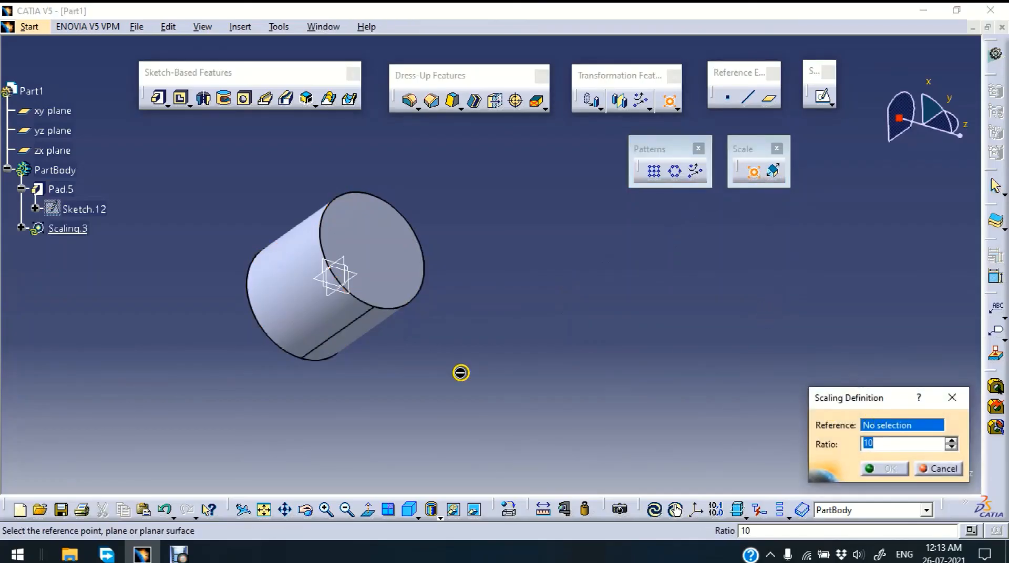
pyautogui.click(349, 295)
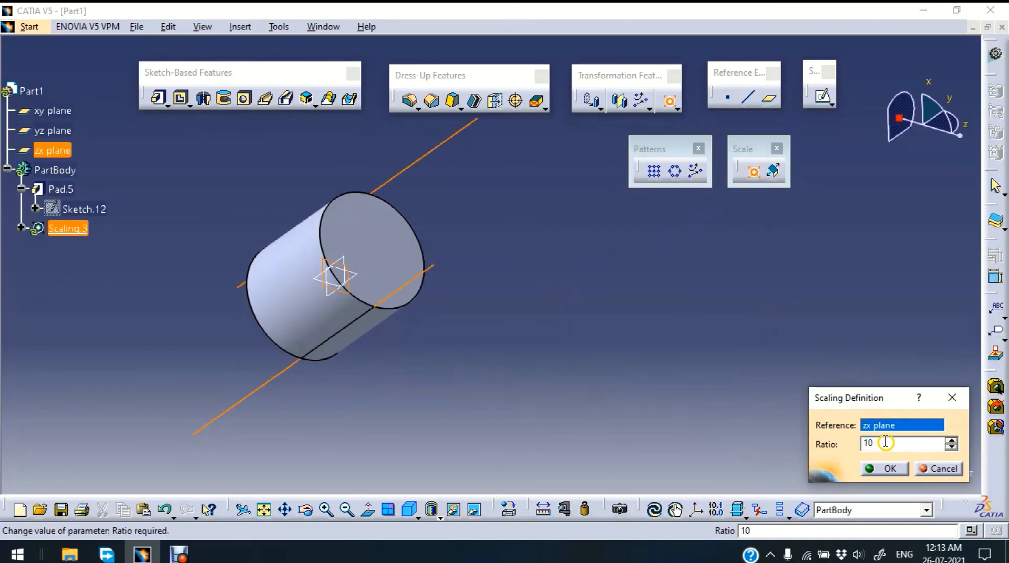
pyautogui.moveTo(886, 443); pyautogui.dragTo(849, 448)
pyautogui.moveTo(586, 215); pyautogui.dragTo(421, 228, button='middle')
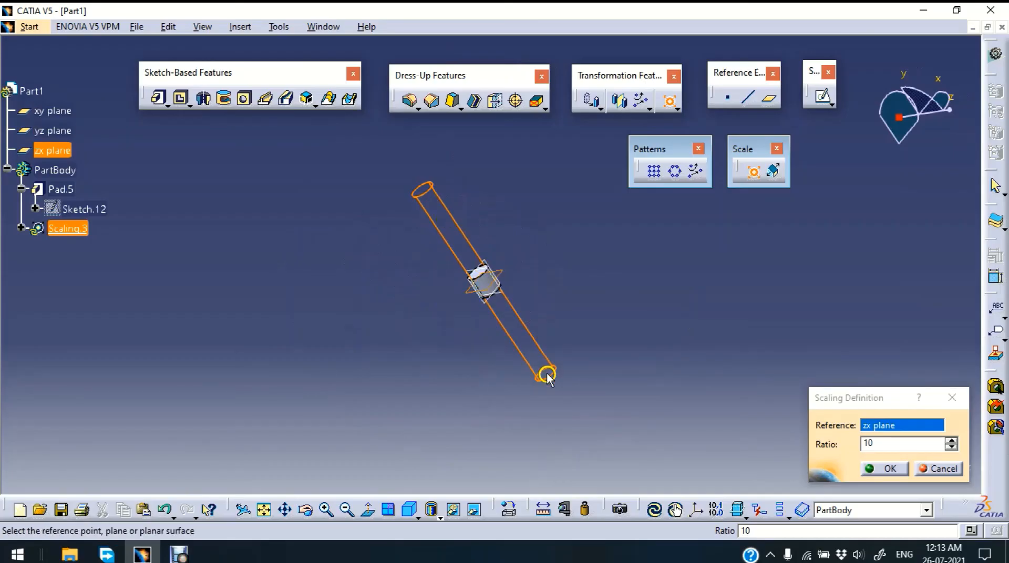
pyautogui.click(876, 470)
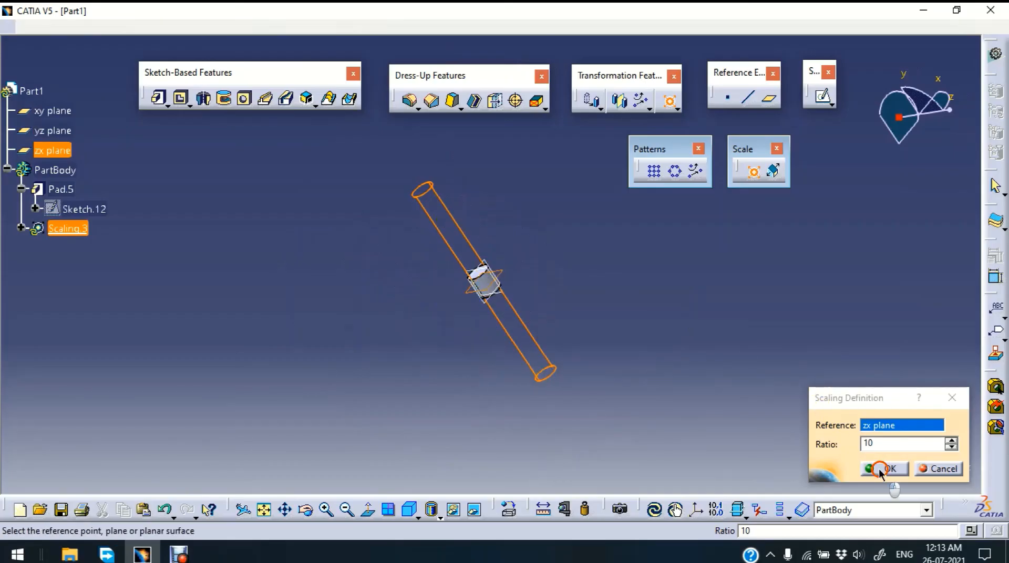
# Try the yz plane as the scaling's reference, return the reference to the zx plane, and apply the edit
pyautogui.doubleClick(463, 241)
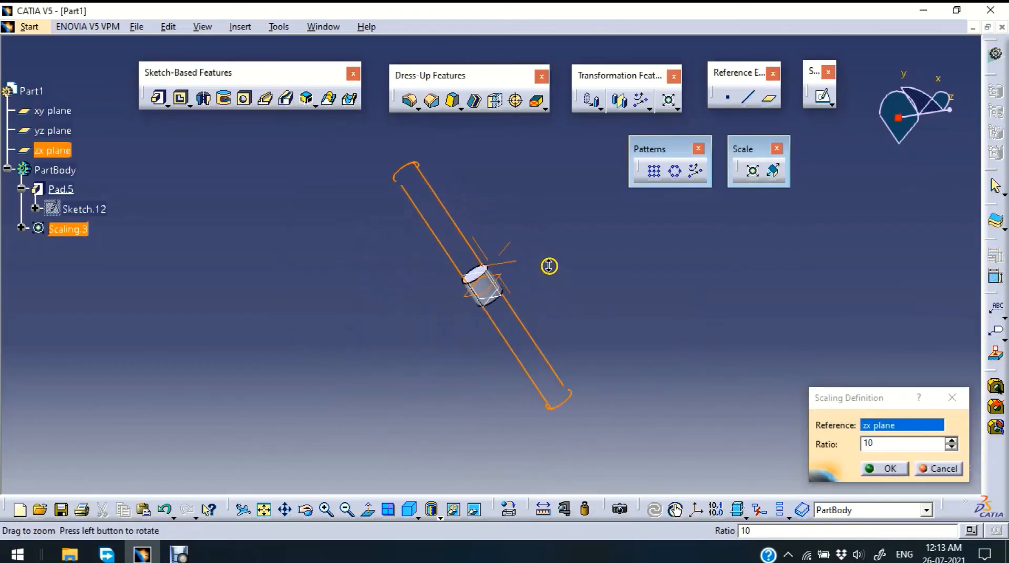
pyautogui.moveTo(513, 207); pyautogui.dragTo(512, 289, button='middle')
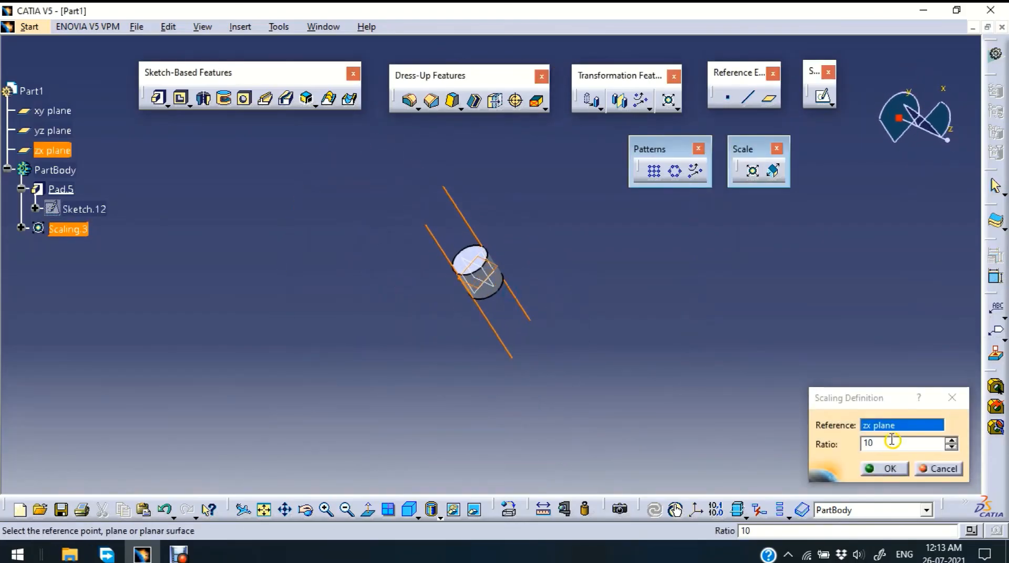
pyautogui.click(502, 288)
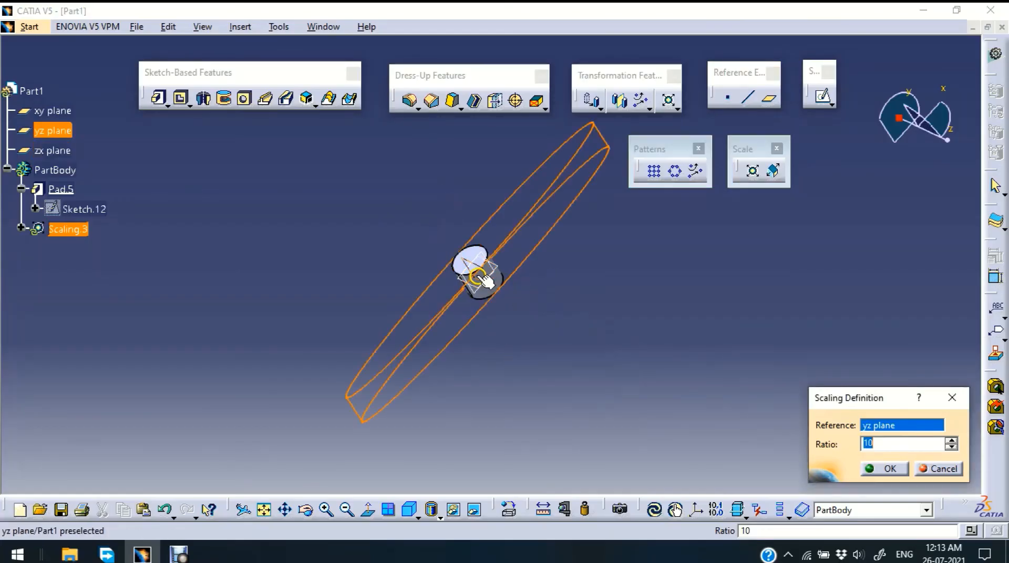
pyautogui.moveTo(451, 162); pyautogui.dragTo(498, 211, button='middle')
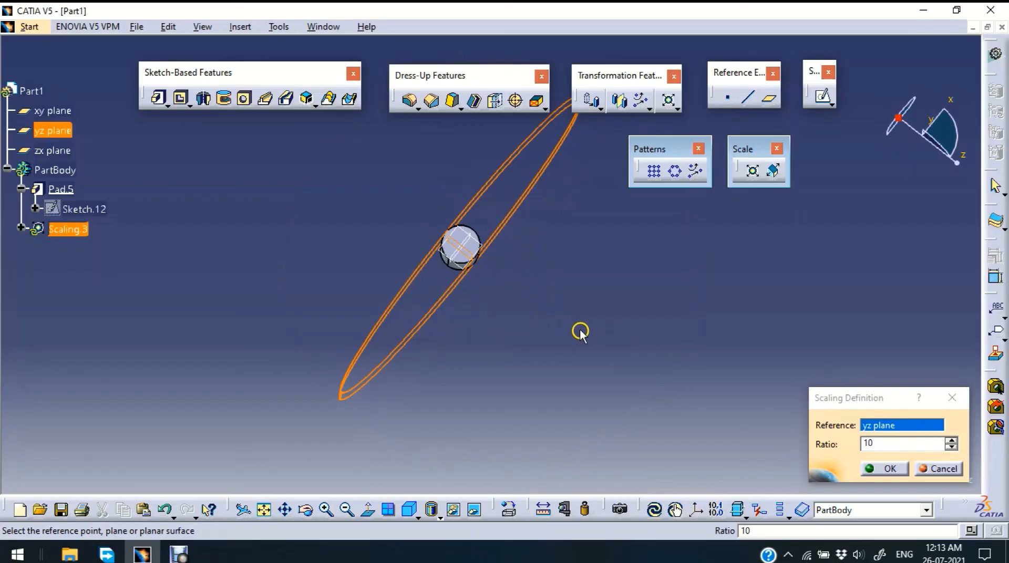
pyautogui.click(482, 245)
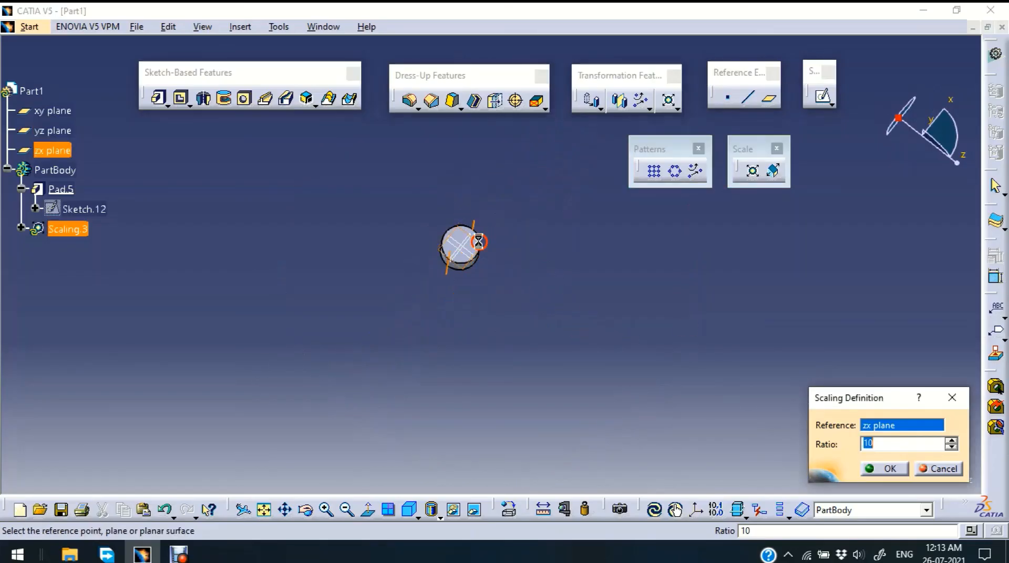
pyautogui.click(898, 469)
pyautogui.moveTo(669, 356); pyautogui.dragTo(592, 265, button='middle')
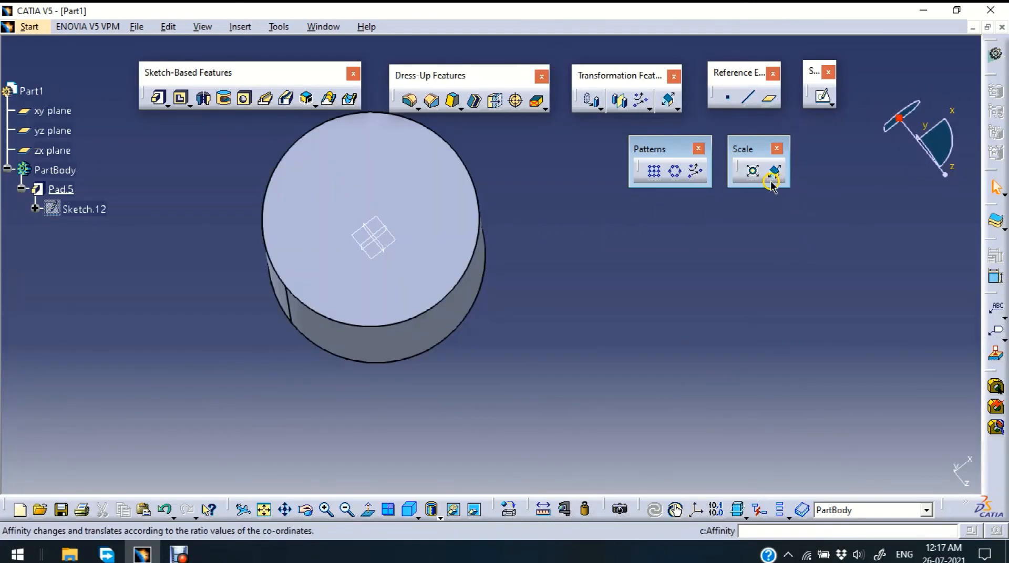
# Start an Affinity on the cylinder and create its origin as a point on the curved side face, about 6.7 mm from the face's middle reference
pyautogui.click(771, 181)
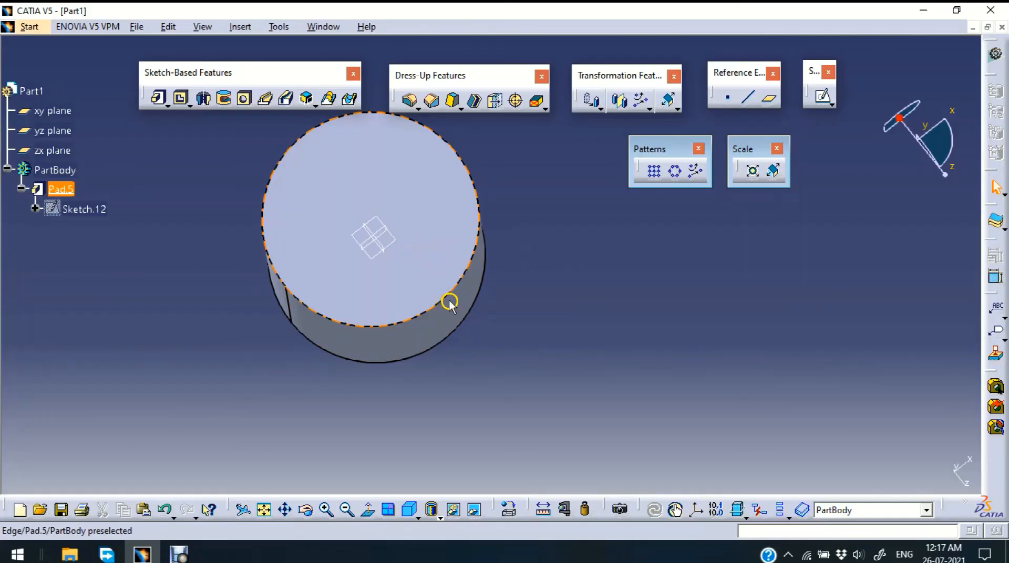
pyautogui.moveTo(547, 292); pyautogui.dragTo(439, 327, button='middle')
pyautogui.click(439, 349)
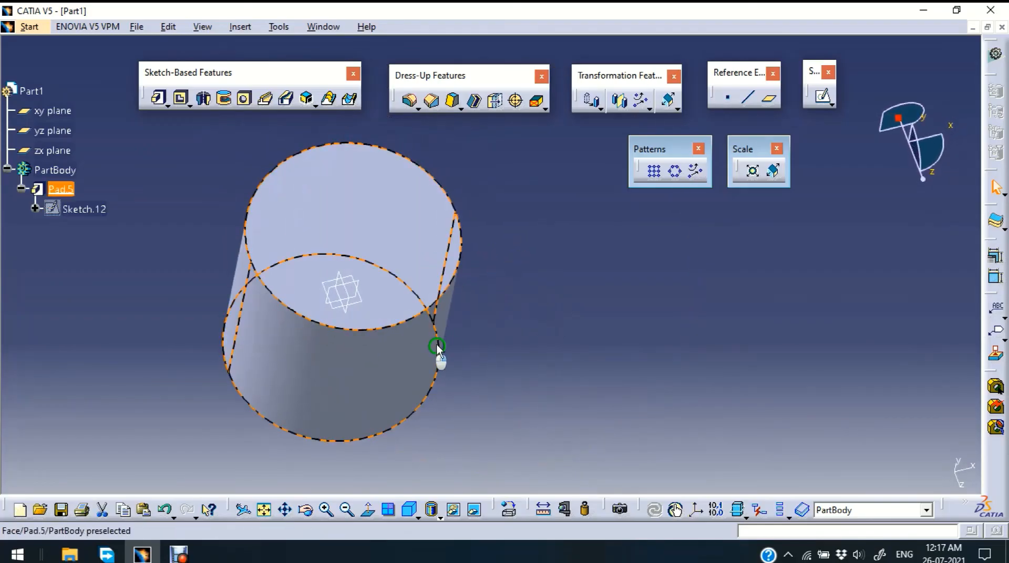
pyautogui.click(777, 178)
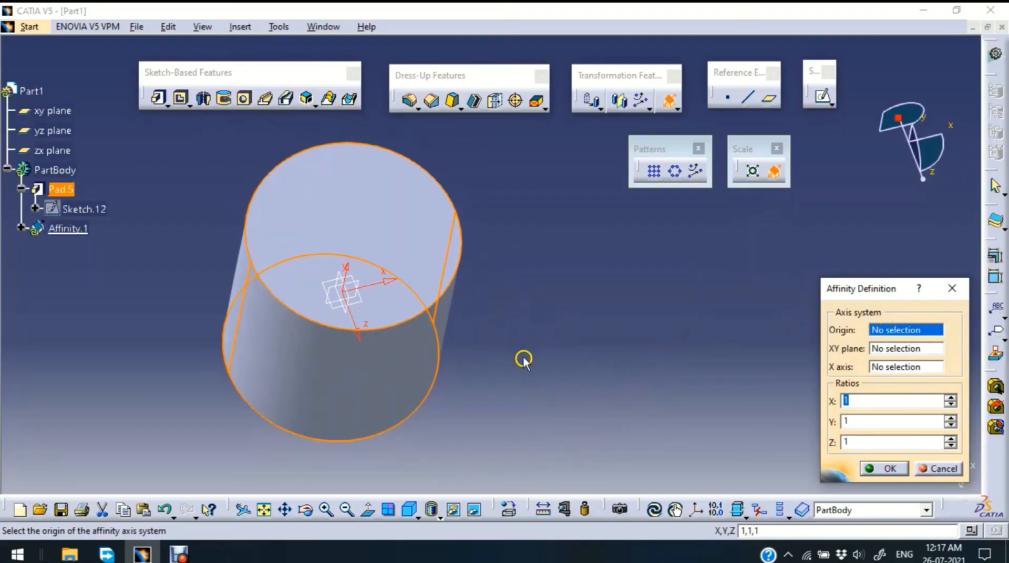
pyautogui.rightClick(900, 333)
pyautogui.click(919, 339)
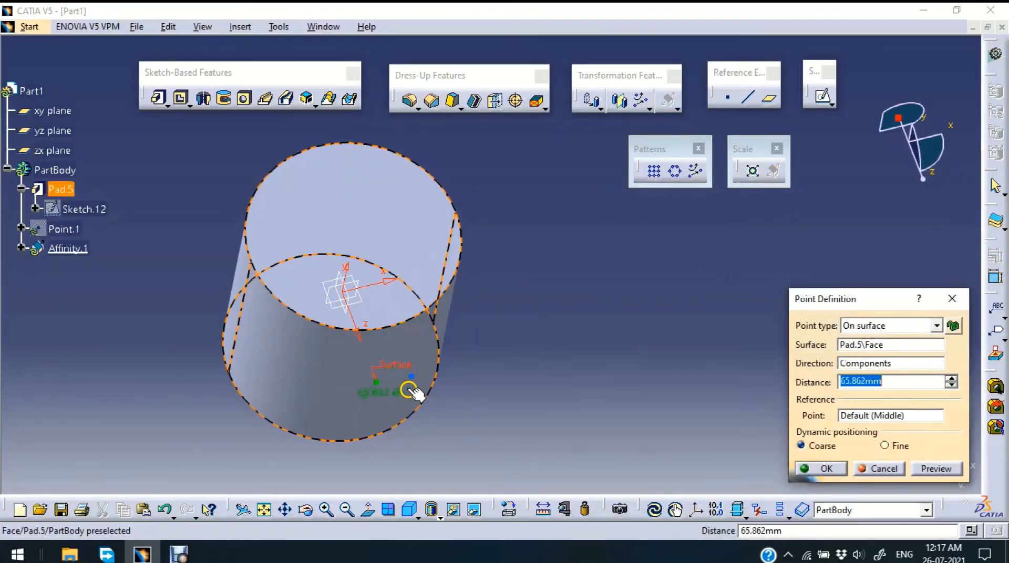
pyautogui.click(375, 384)
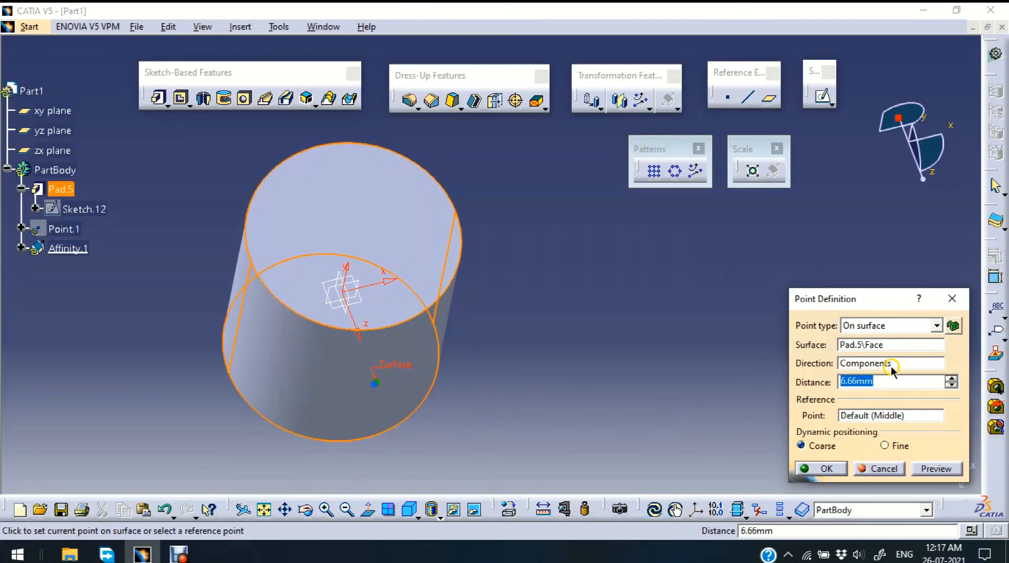
# Try the xy plane and the yz plane as the support surface for the affinity's origin point
pyautogui.click(892, 345)
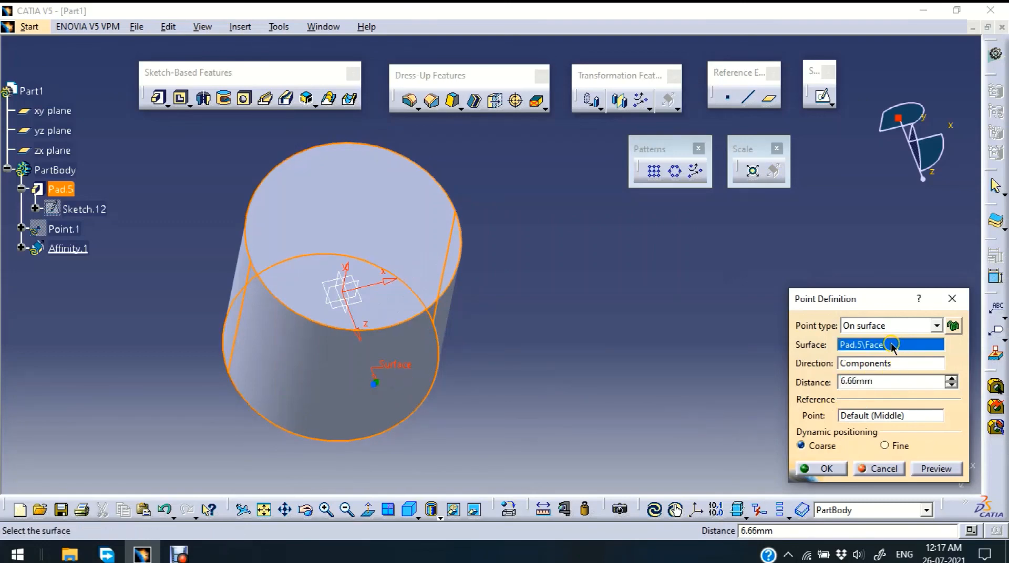
pyautogui.rightClick(892, 347)
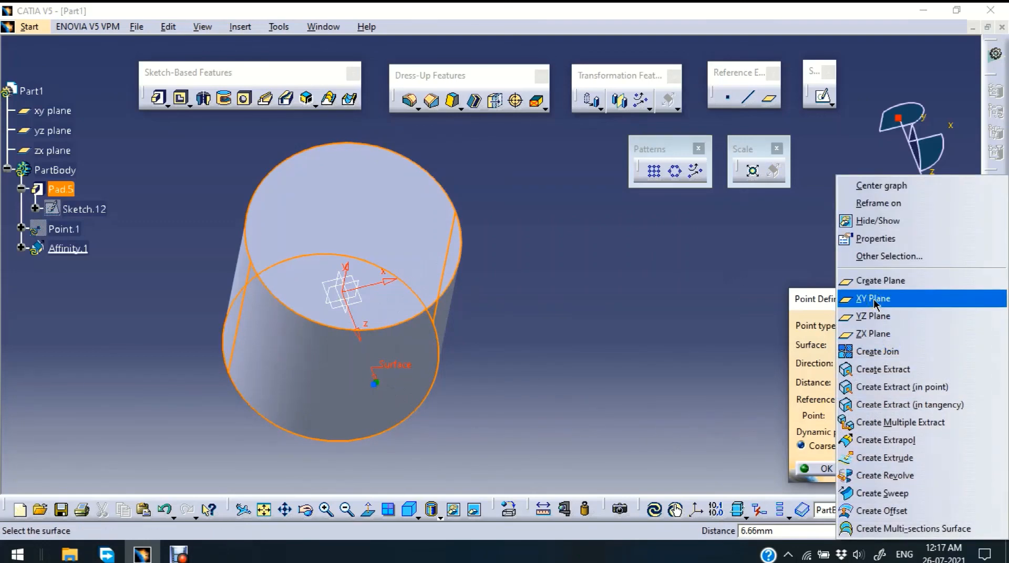
pyautogui.click(374, 342)
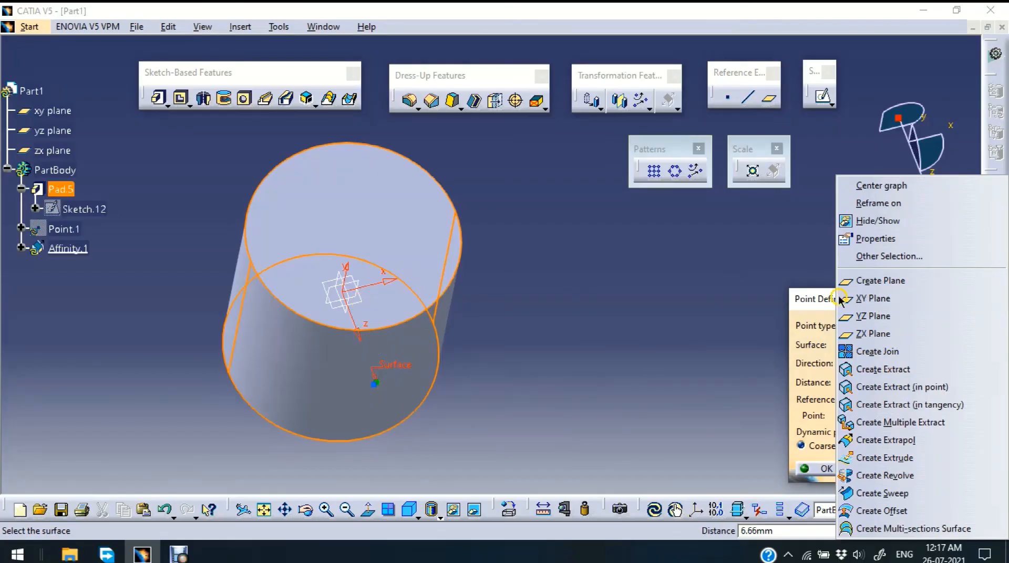
pyautogui.click(883, 298)
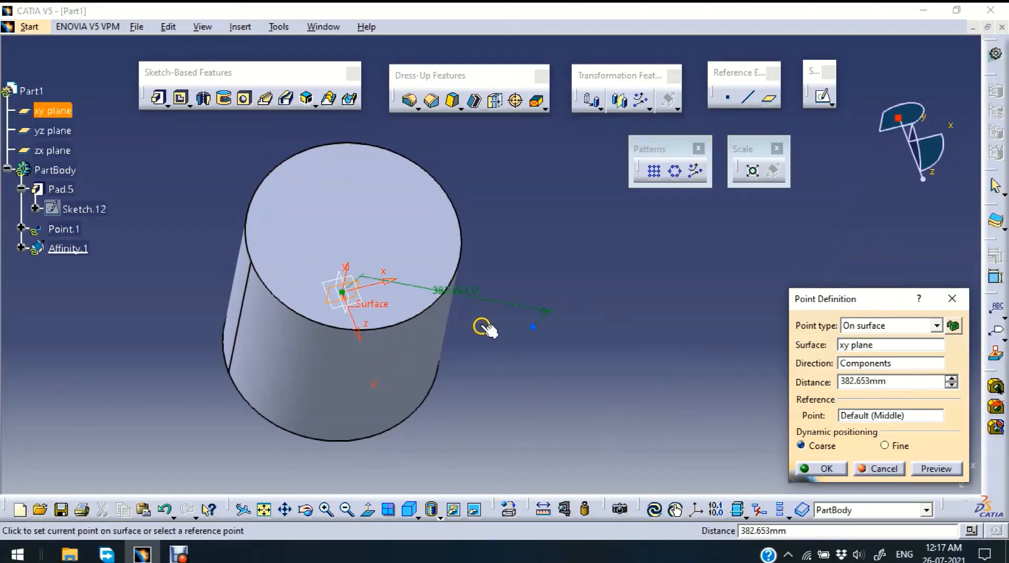
pyautogui.click(871, 345)
pyautogui.rightClick(871, 344)
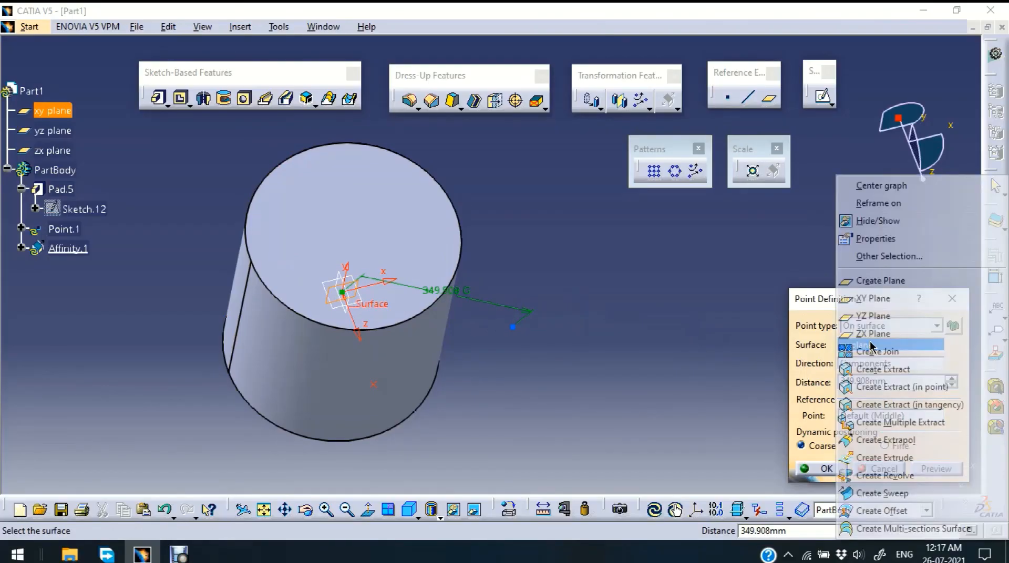
pyautogui.click(883, 315)
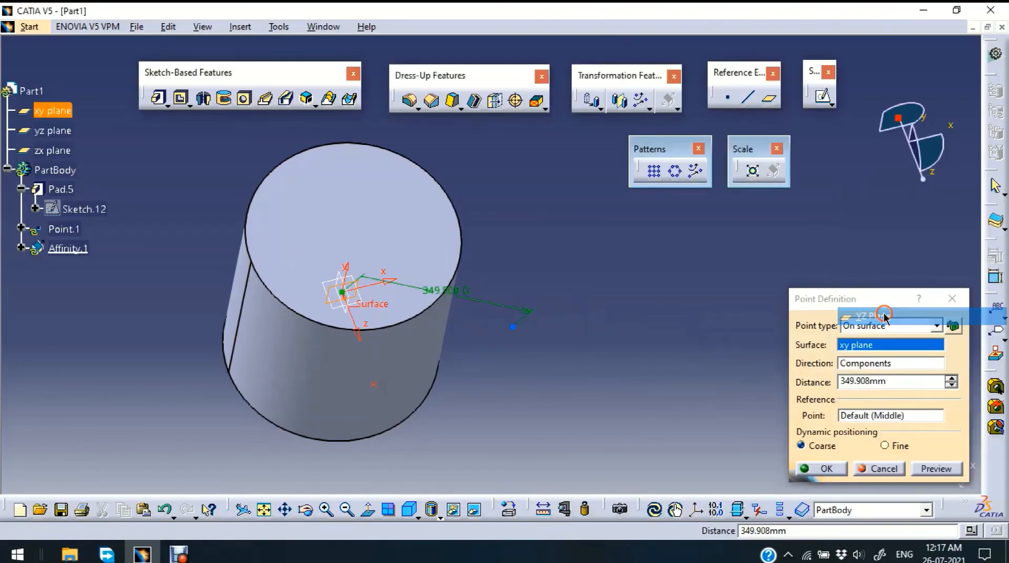
# Put the affinity's origin point on the zx plane at a distance of 0 mm and confirm the point
pyautogui.click(870, 346)
pyautogui.rightClick(870, 346)
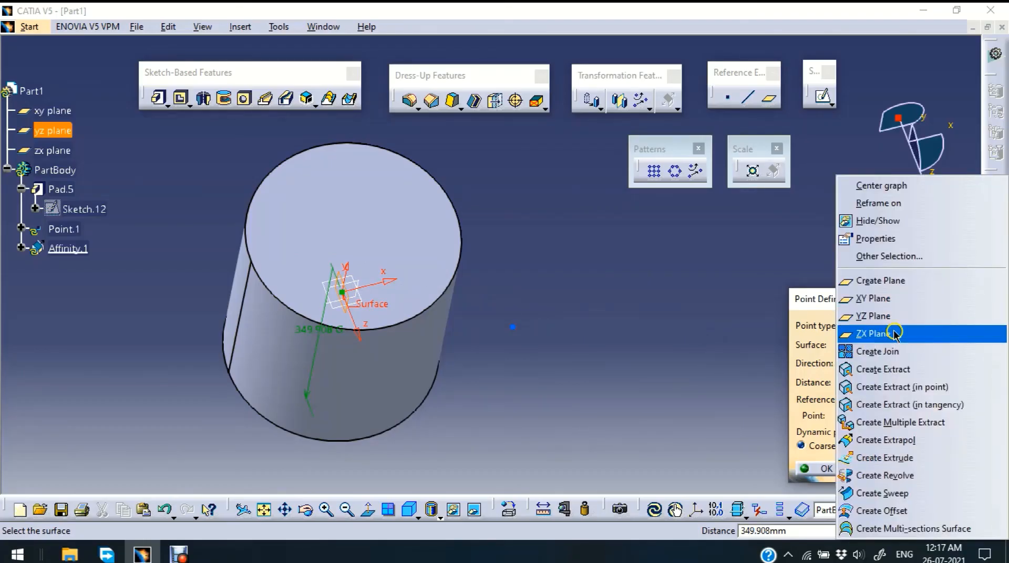
pyautogui.click(895, 333)
pyautogui.click(734, 354)
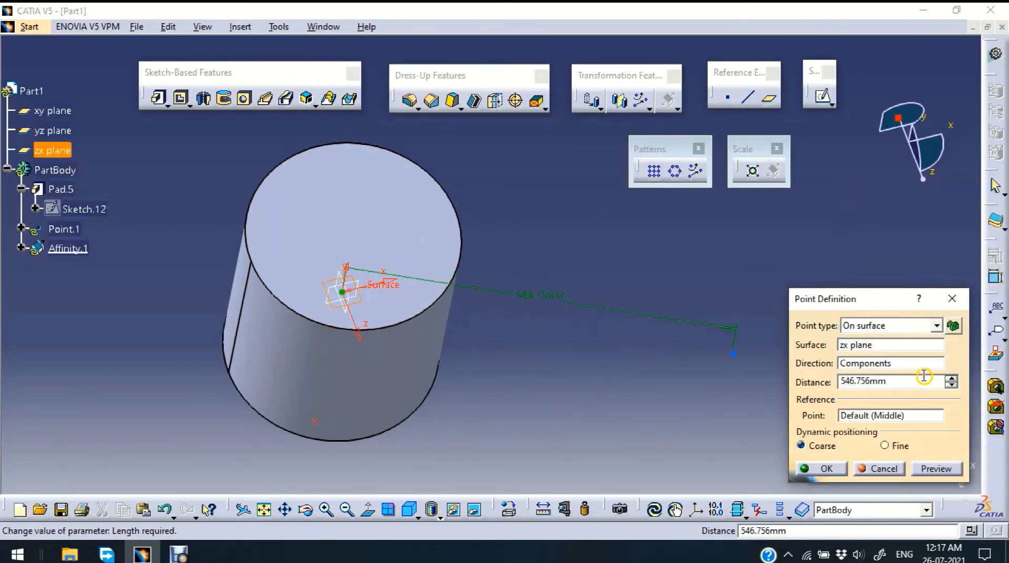
pyautogui.moveTo(897, 382); pyautogui.dragTo(839, 382)
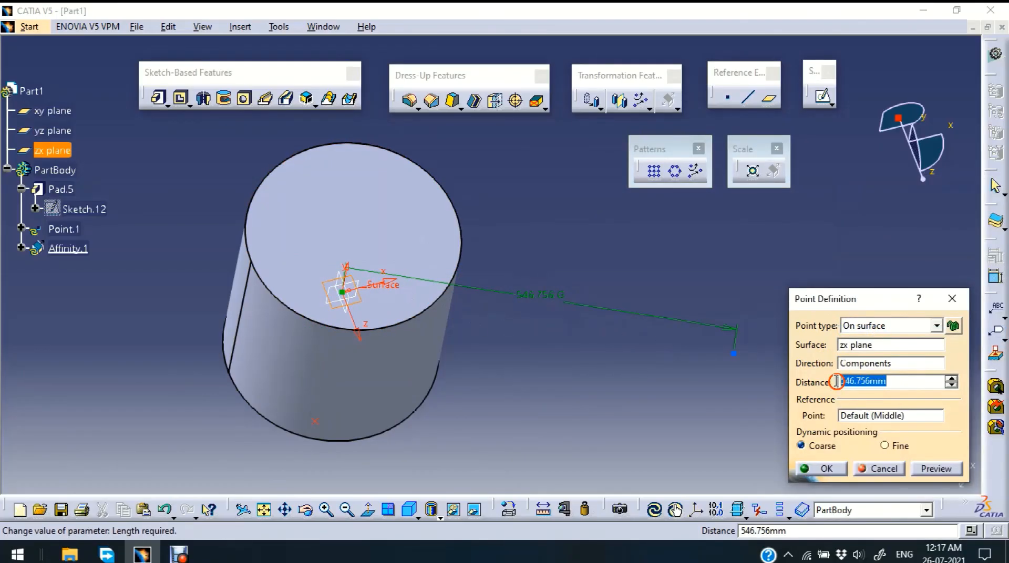
pyautogui.write('0')
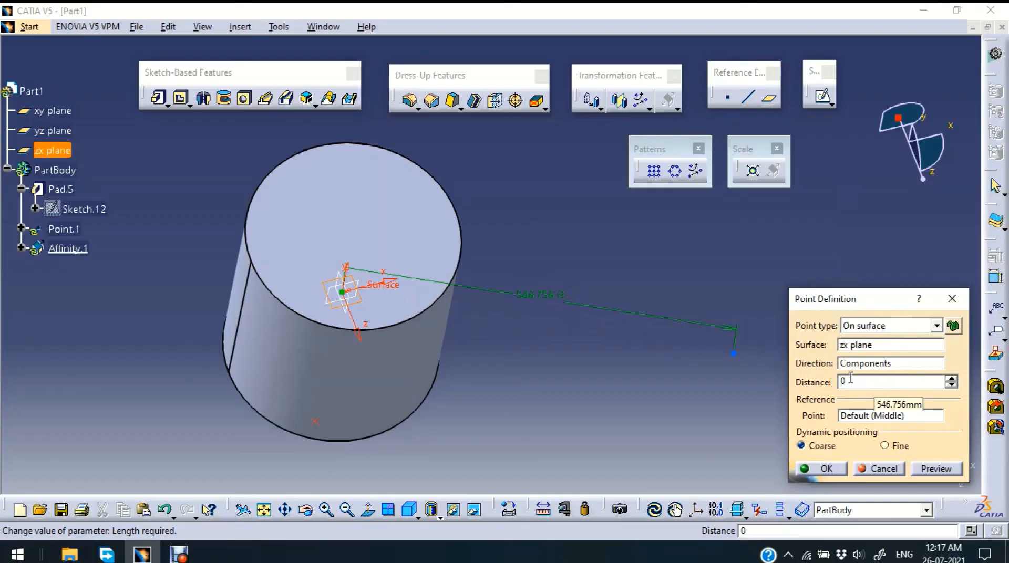
pyautogui.click(850, 448)
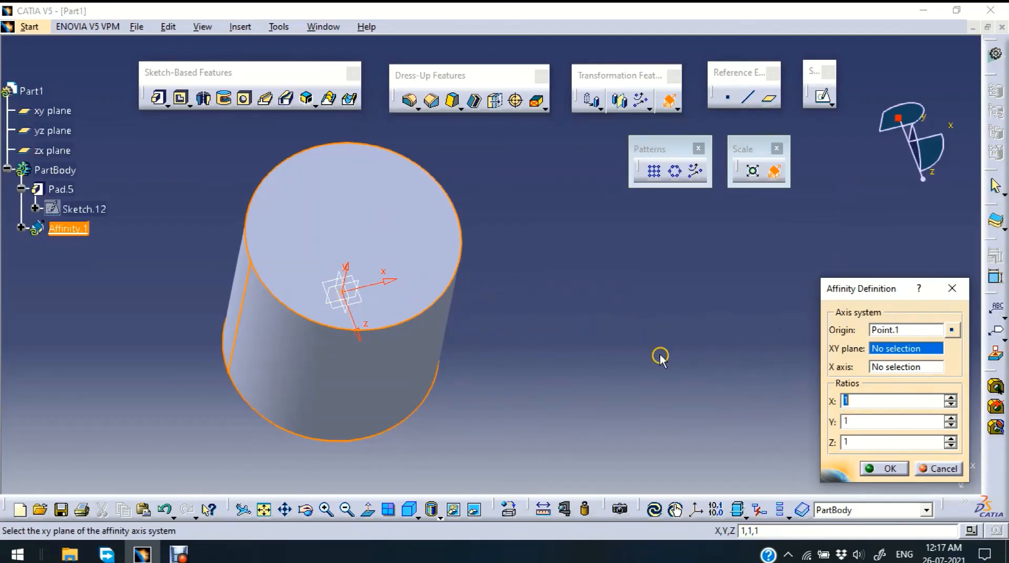
# Set the affinity's X ratio to 10 and inspect the stretched preview around the cylinder
pyautogui.moveTo(636, 319); pyautogui.dragTo(604, 383, button='middle')
pyautogui.moveTo(568, 320); pyautogui.dragTo(558, 407, button='middle')
pyautogui.doubleClick(865, 401)
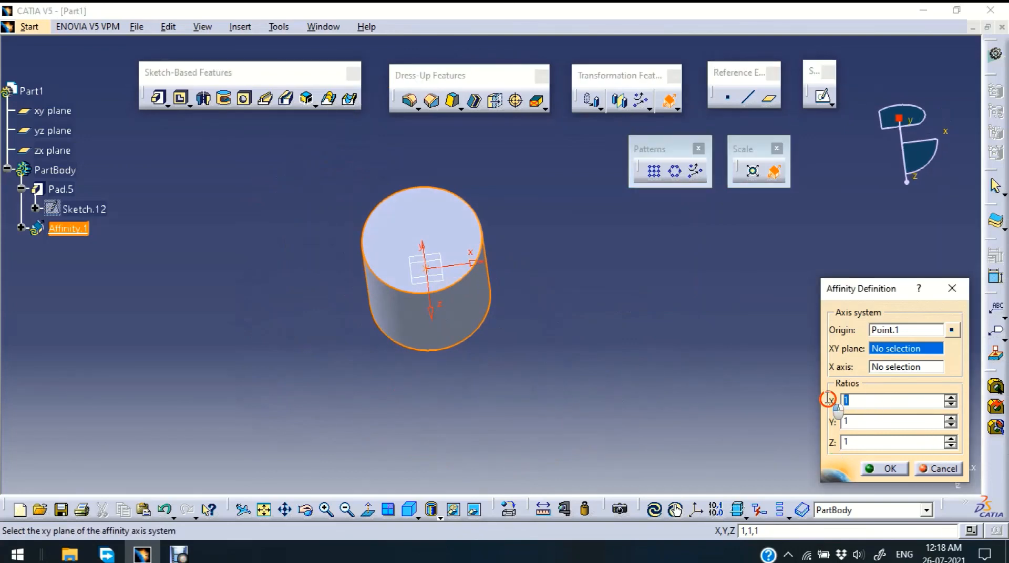
pyautogui.click(859, 397)
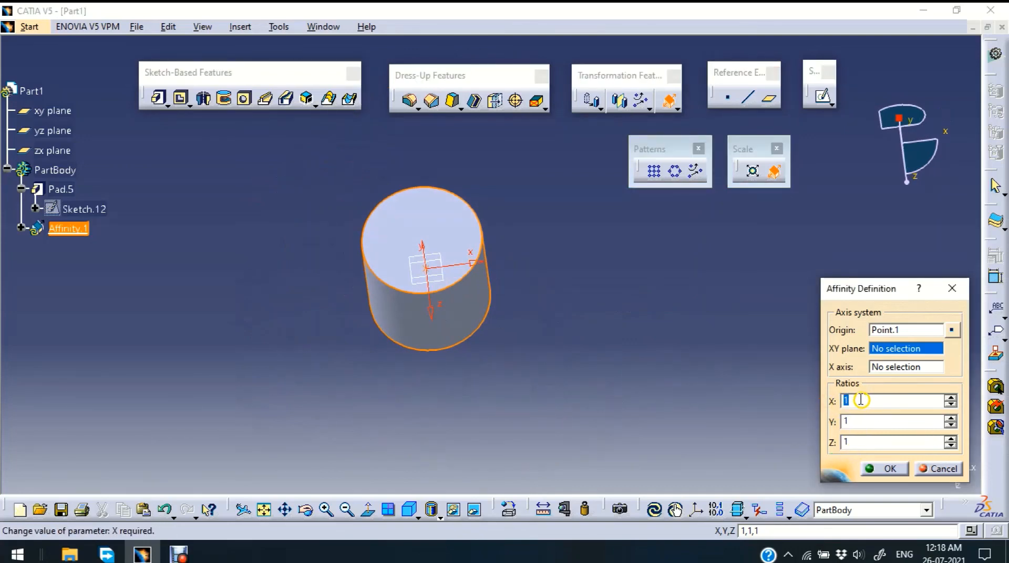
pyautogui.write('0')
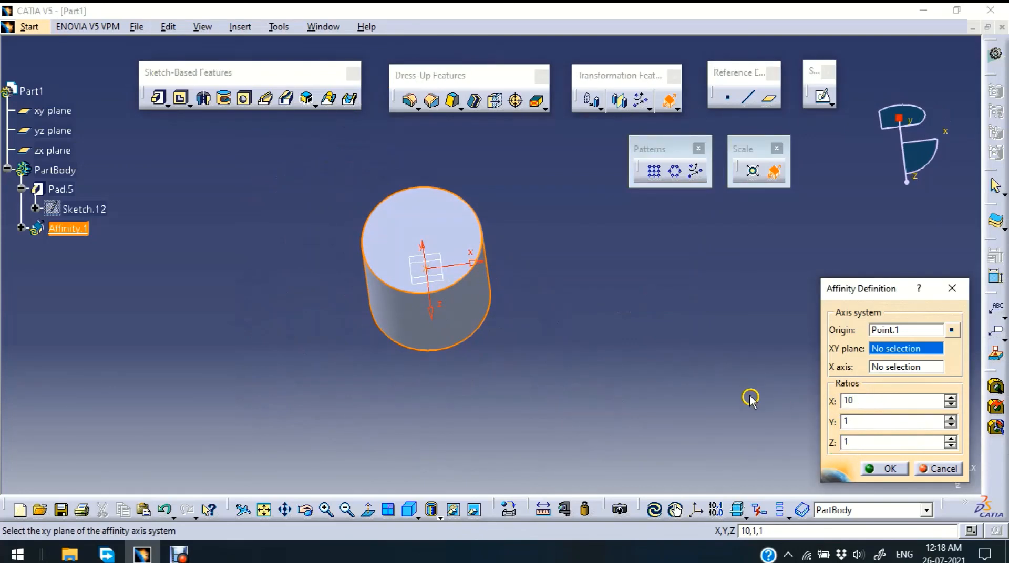
pyautogui.click(561, 252)
pyautogui.moveTo(465, 146); pyautogui.dragTo(419, 160, button='middle')
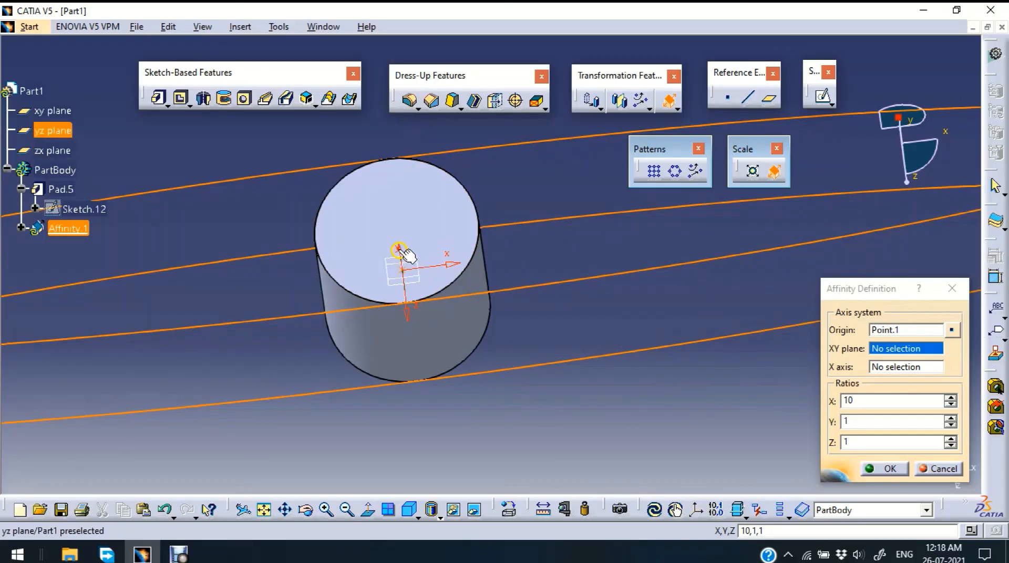
pyautogui.moveTo(529, 140); pyautogui.dragTo(518, 266, button='middle')
pyautogui.moveTo(477, 179); pyautogui.dragTo(462, 146, button='middle')
# Set the affinity's Y ratio to 10 and inspect the enlarged preview
pyautogui.click(872, 417)
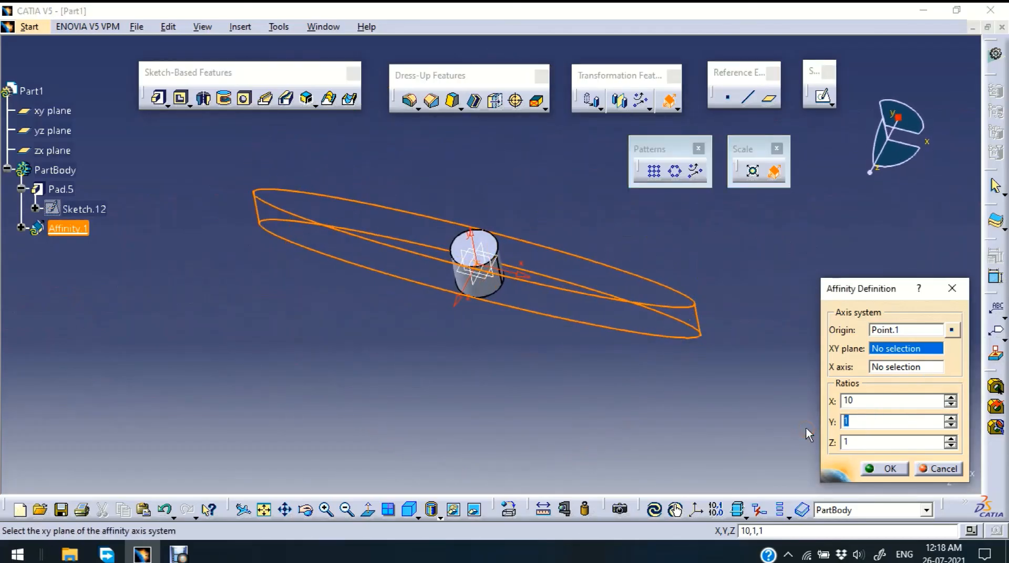
pyautogui.write('0')
pyautogui.click(734, 422)
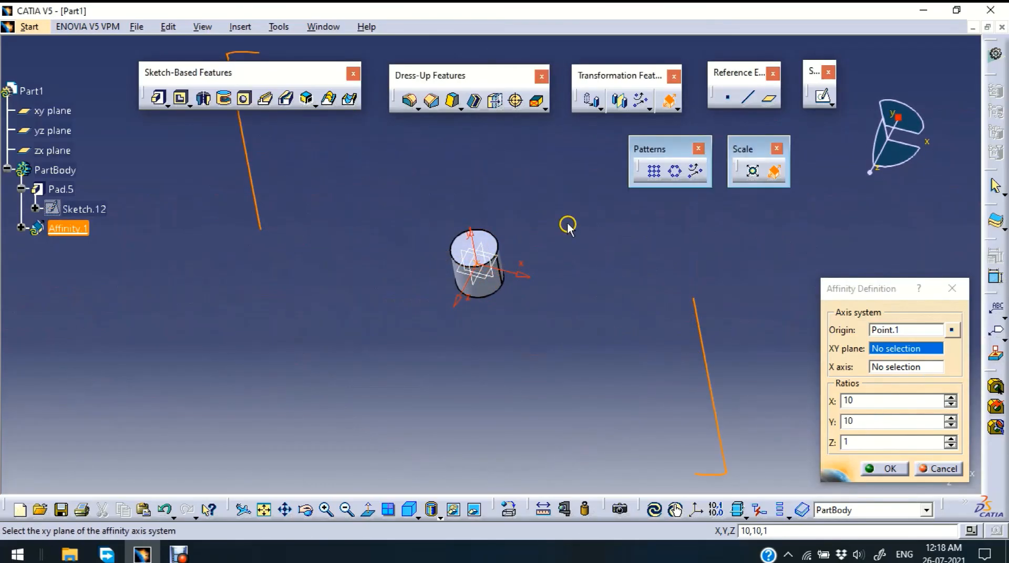
pyautogui.moveTo(568, 225); pyautogui.dragTo(555, 324, button='middle')
pyautogui.rightClick(543, 211)
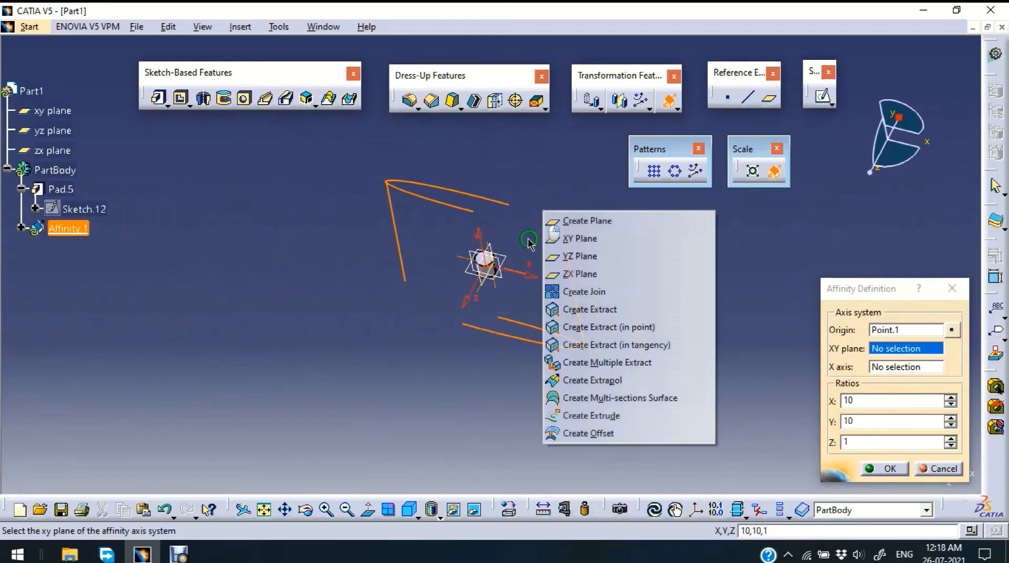
pyautogui.click(521, 272)
pyautogui.moveTo(584, 160); pyautogui.dragTo(656, 365, button='middle')
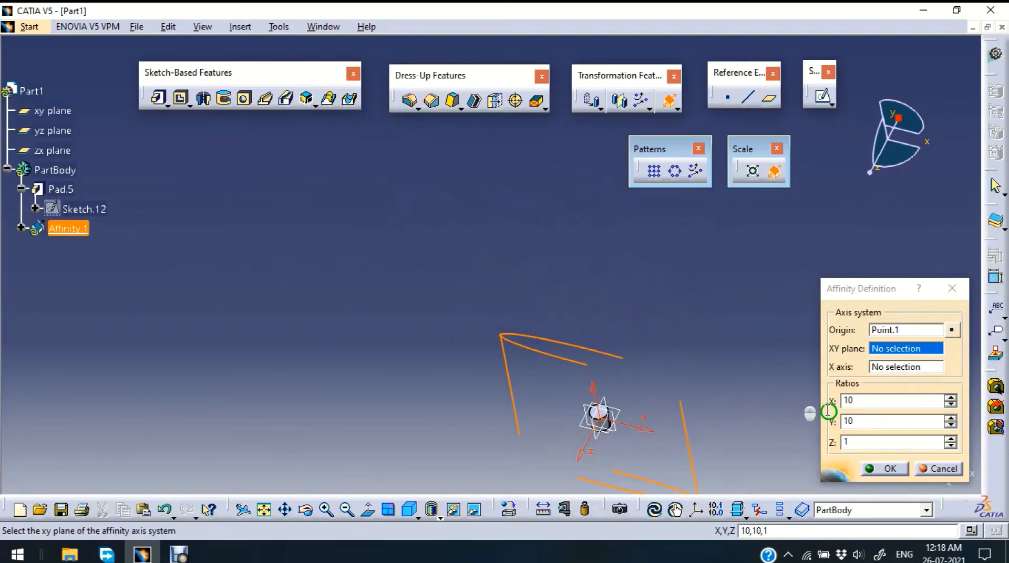
# Set the affinity's Z ratio to 10 and apply the affinity to the cylinder
pyautogui.click(848, 442)
pyautogui.write('0')
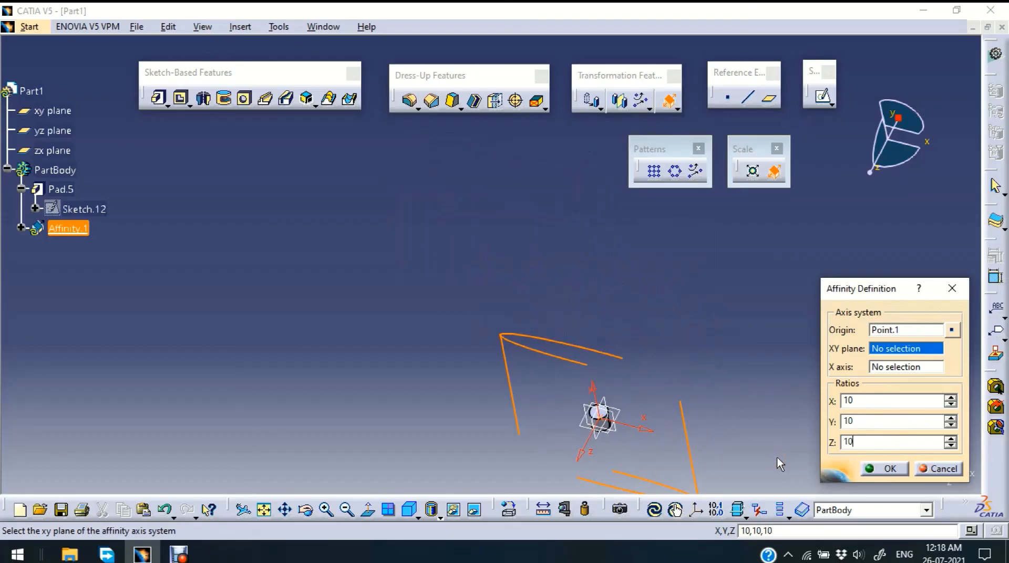
pyautogui.click(807, 216)
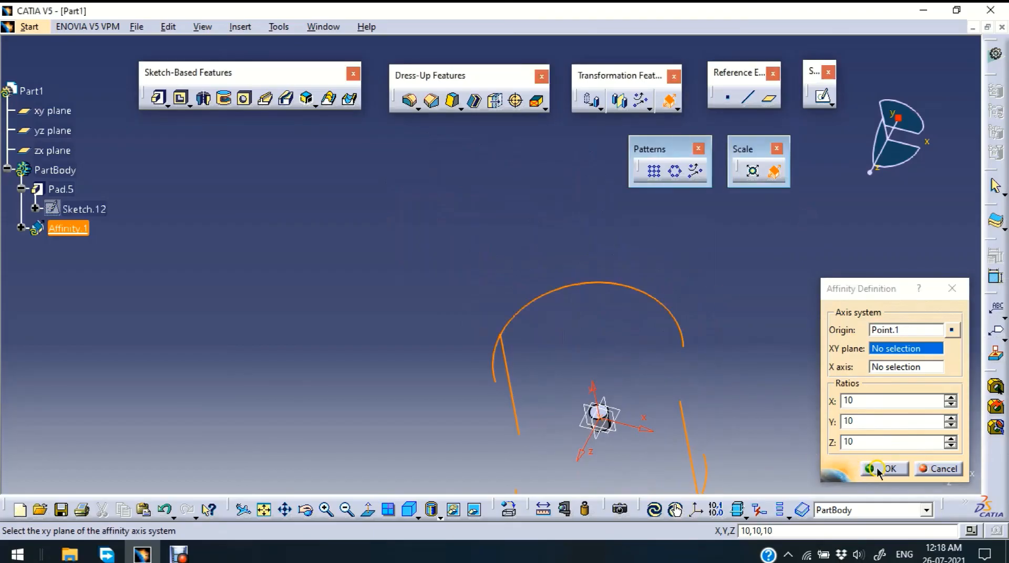
pyautogui.click(877, 468)
pyautogui.moveTo(757, 333); pyautogui.dragTo(617, 247, button='middle')
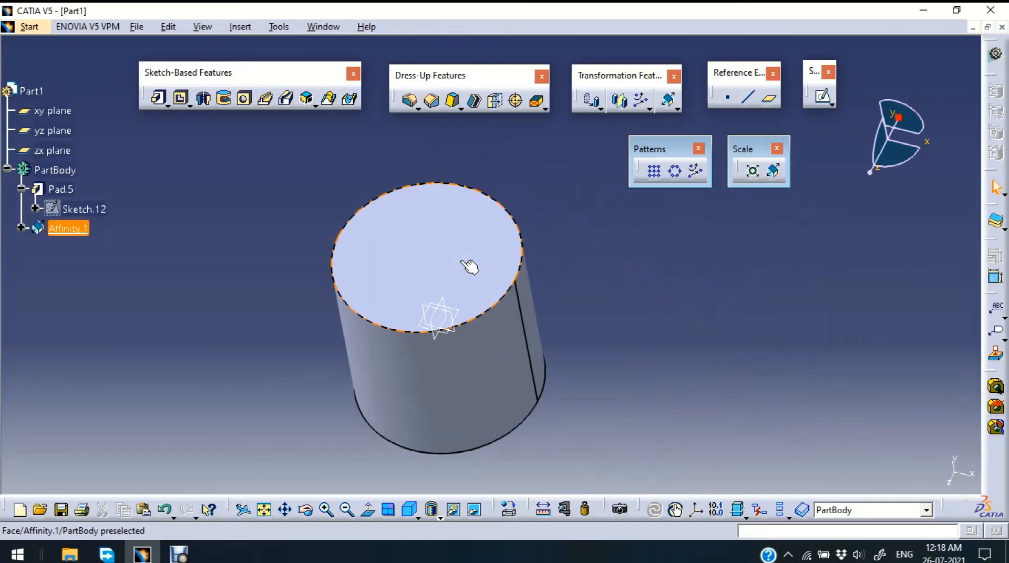
# Reopen the affinity's definition to compare the original cylinder with the scaled preview, and close it without changes
pyautogui.doubleClick(484, 365)
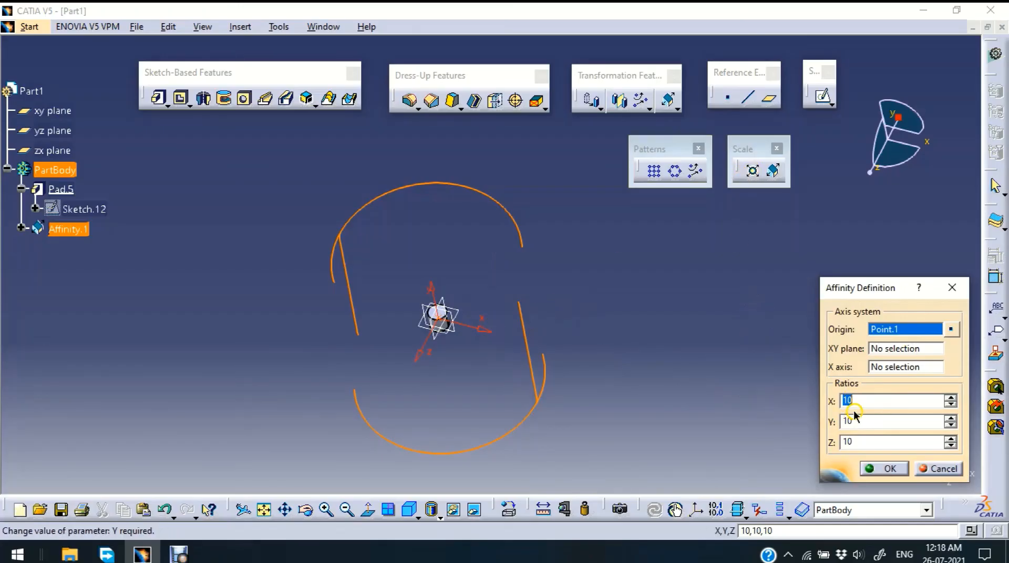
pyautogui.click(910, 404)
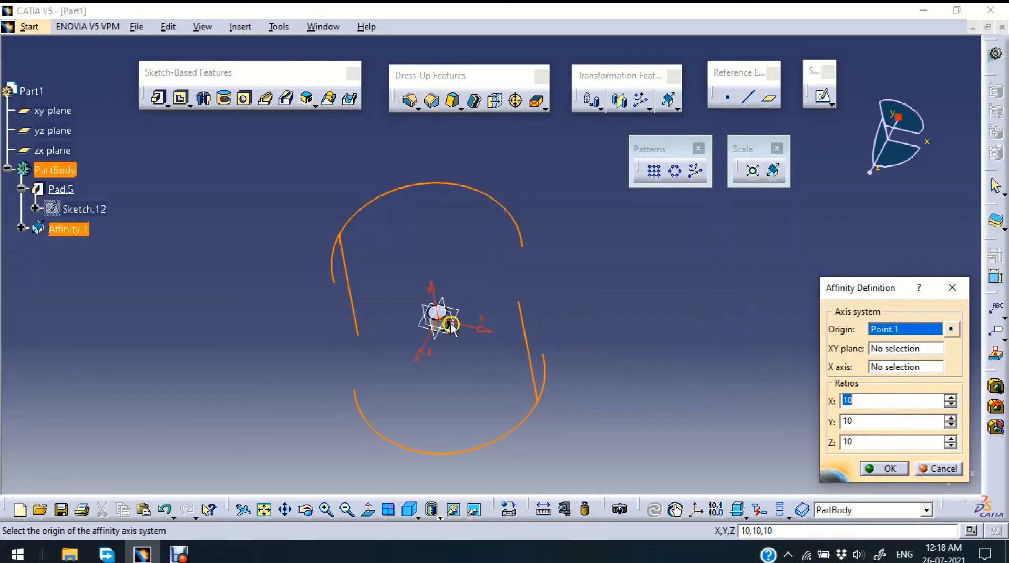
pyautogui.click(950, 470)
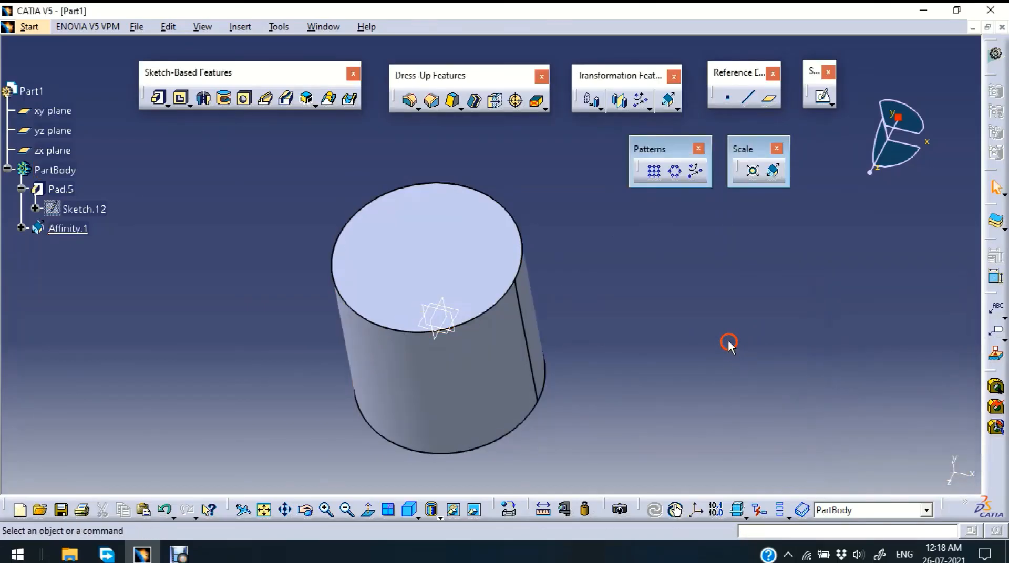
# Undo the affinity on the cylinder
pyautogui.hotkey('ctrl', 'z')
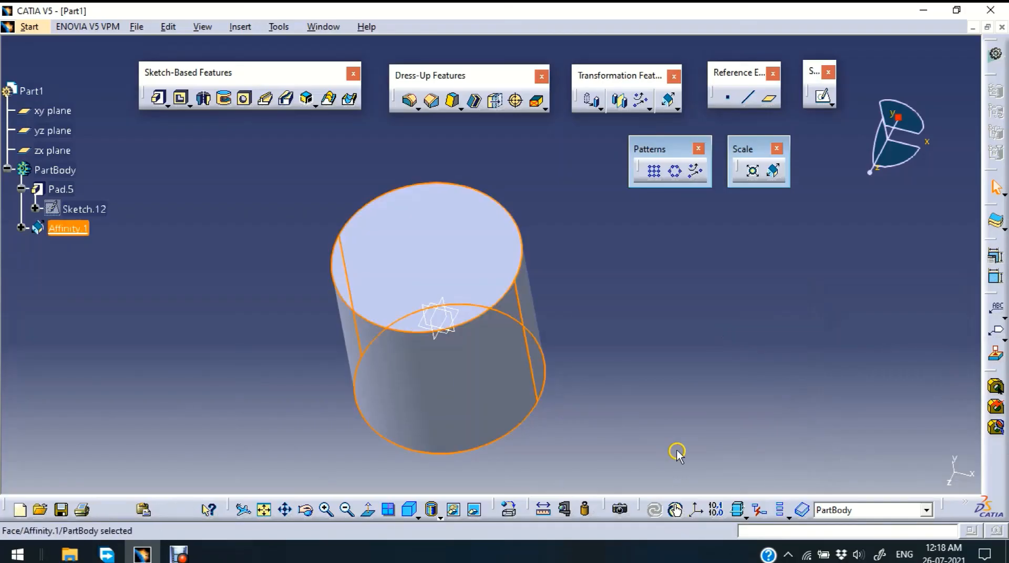
pyautogui.click(614, 381)
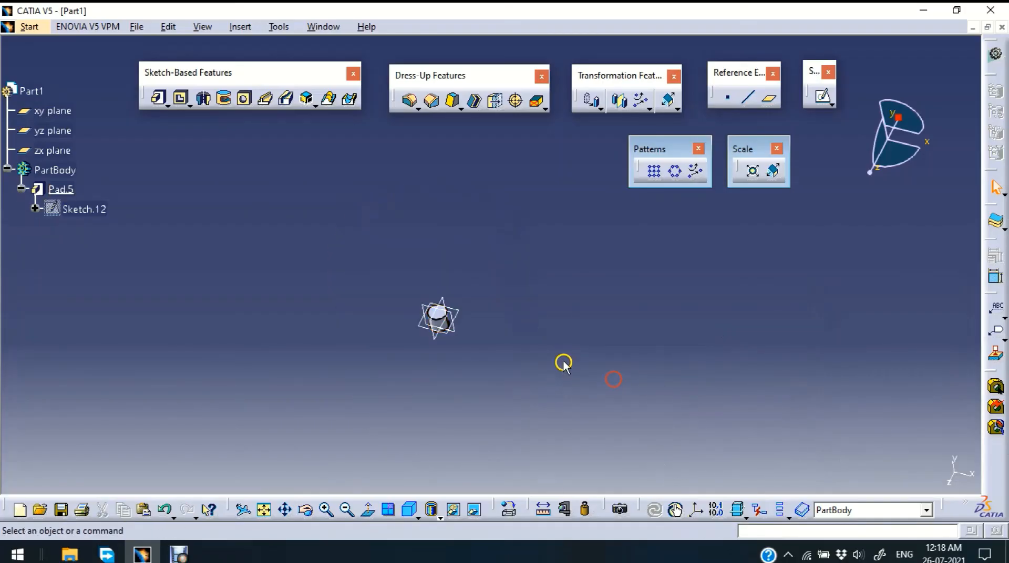
pyautogui.moveTo(558, 372); pyautogui.dragTo(678, 205, button='middle')
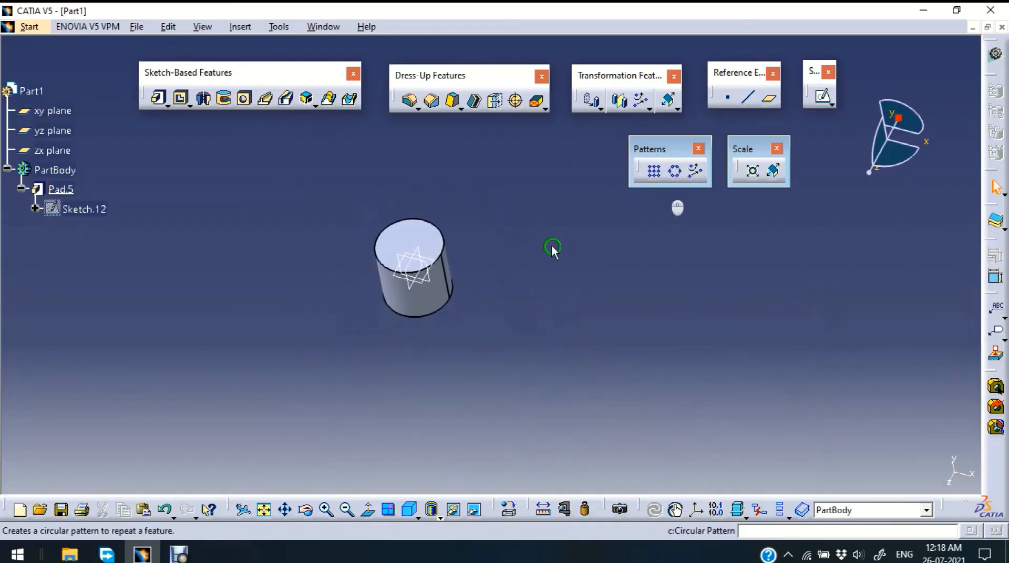
# Start an affinity on the cylinder and create its origin as a point on the zx plane at 0 mm distance
pyautogui.click(419, 310)
pyautogui.click(780, 182)
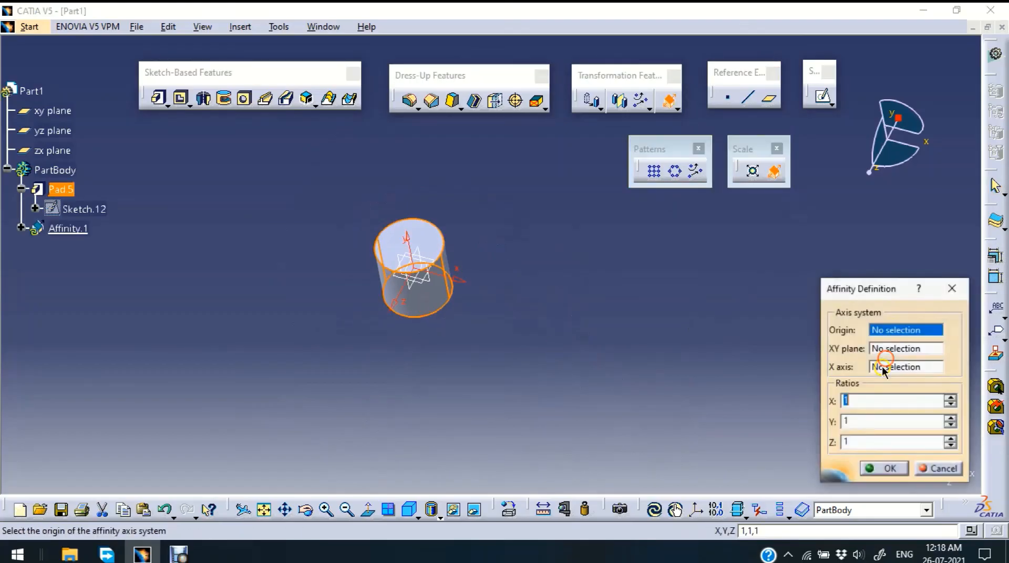
pyautogui.rightClick(894, 331)
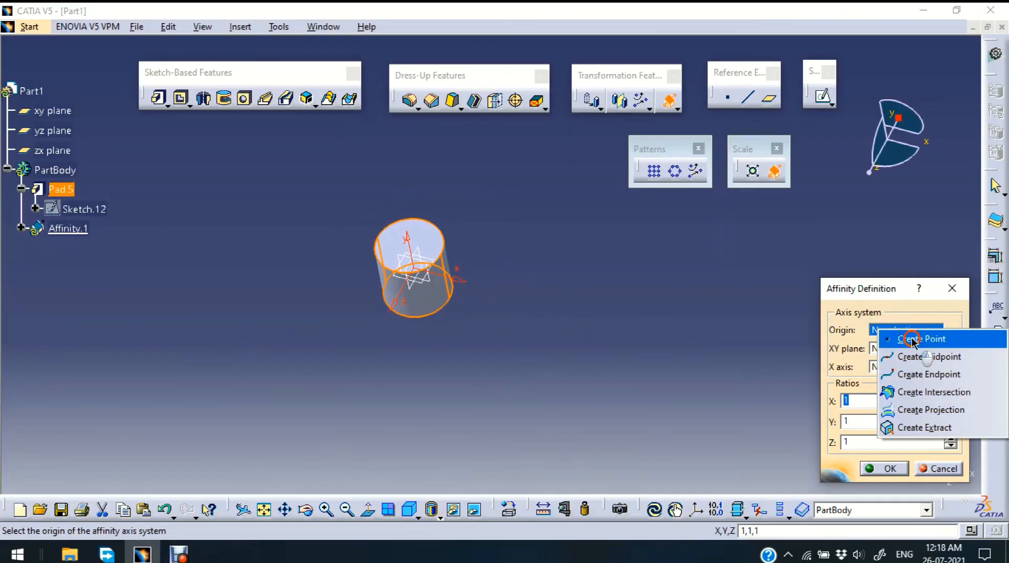
pyautogui.click(905, 339)
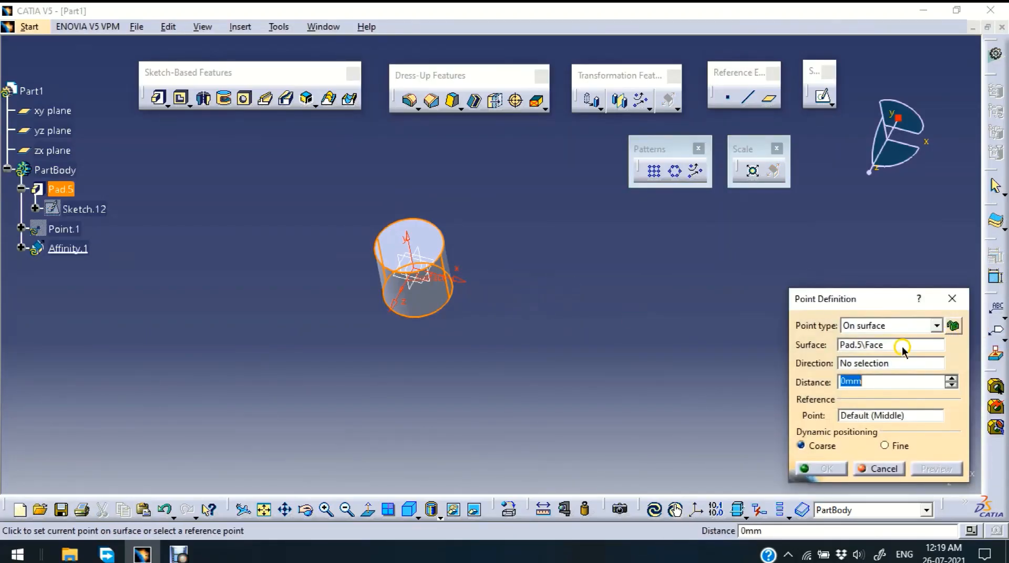
pyautogui.click(883, 346)
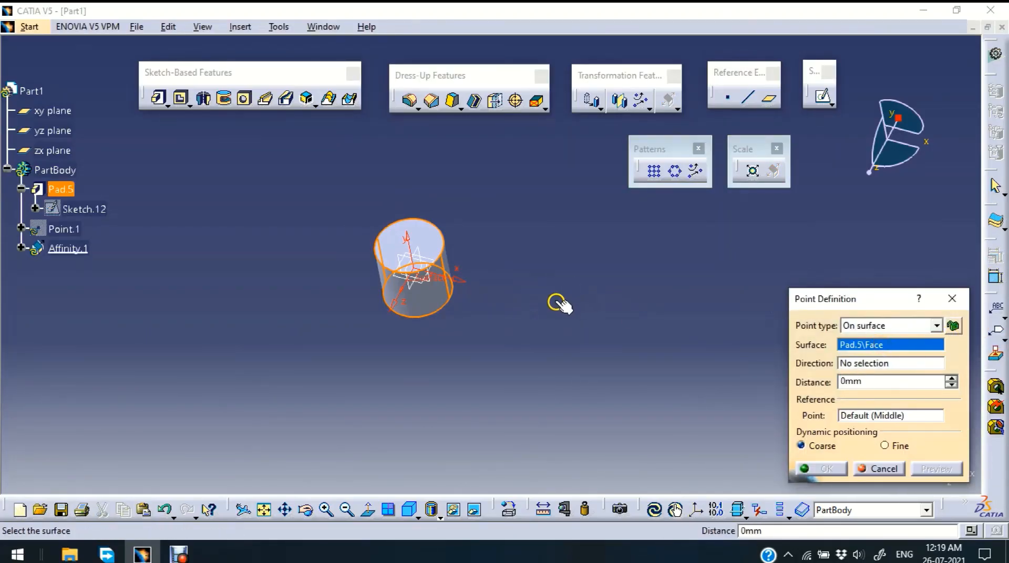
pyautogui.moveTo(556, 299); pyautogui.dragTo(625, 226, button='middle')
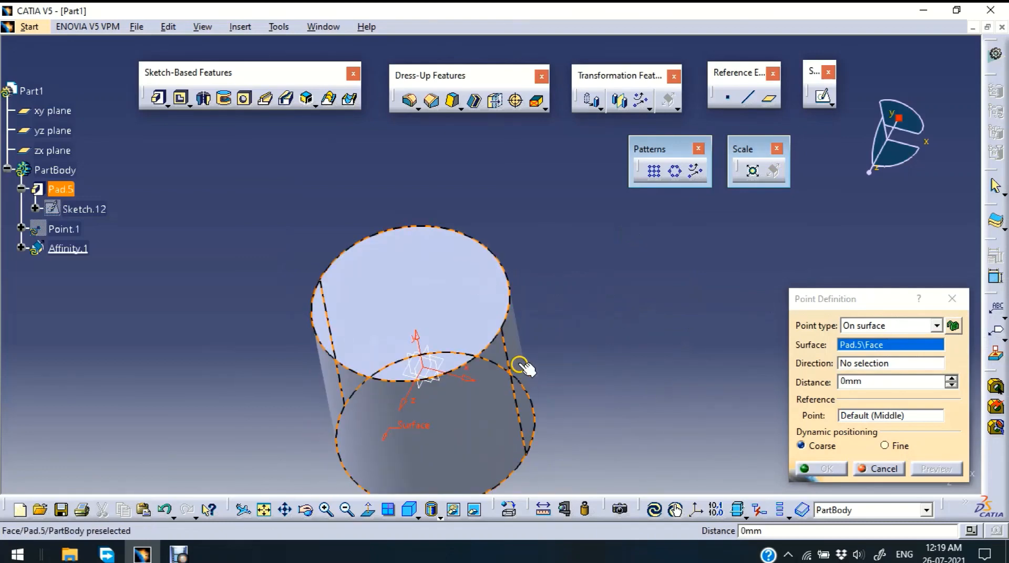
pyautogui.rightClick(862, 347)
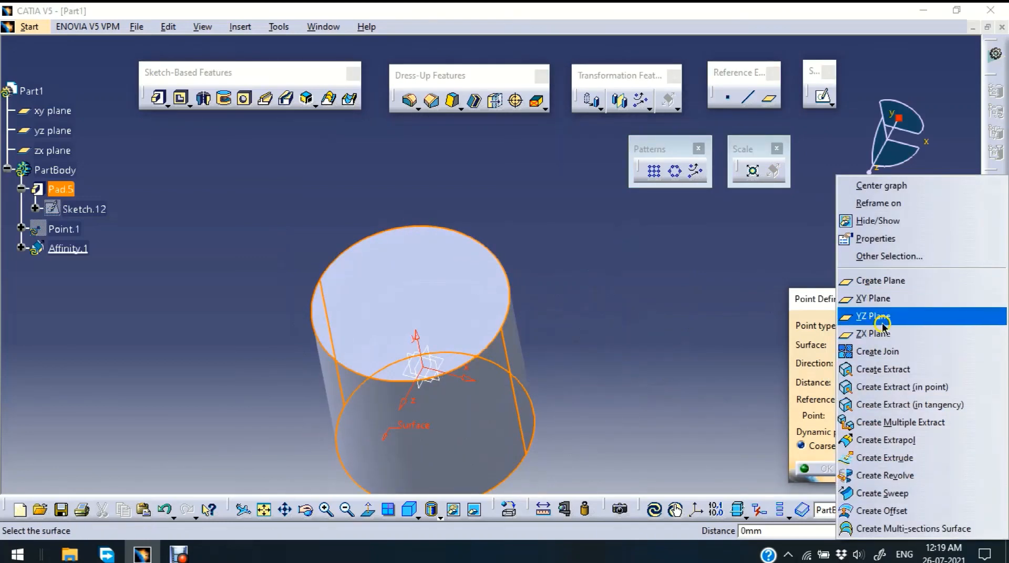
pyautogui.click(887, 334)
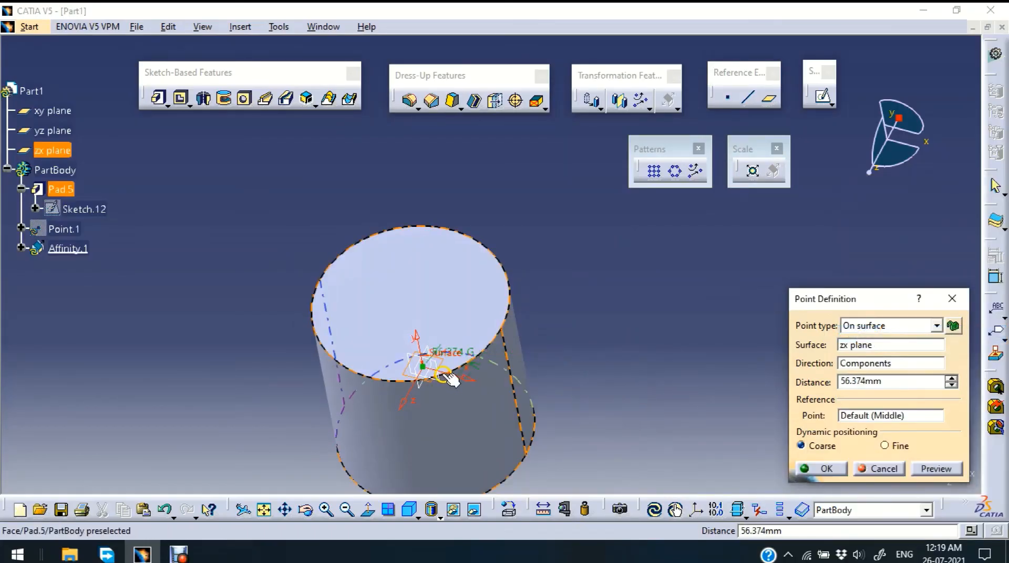
pyautogui.doubleClick(908, 382)
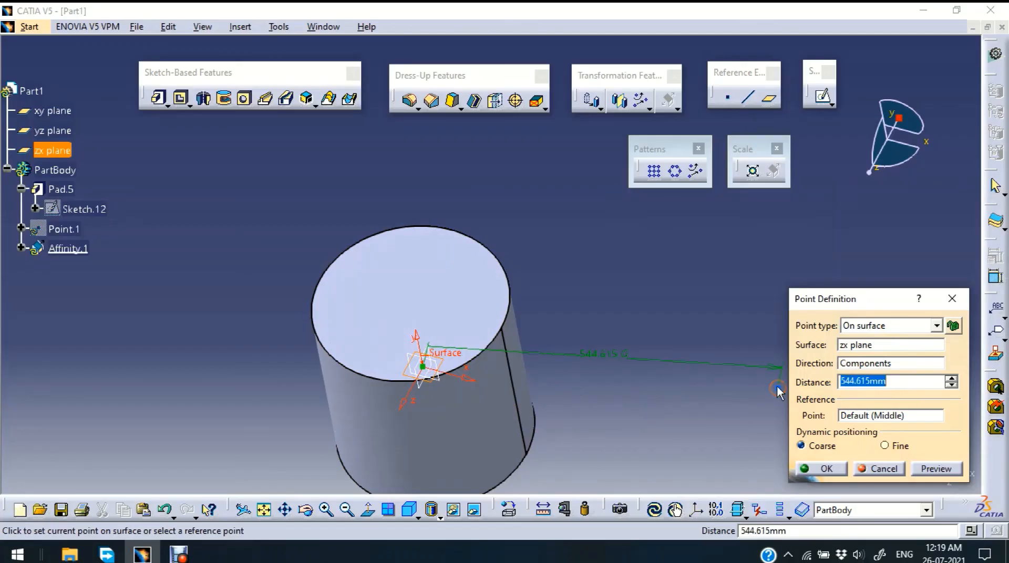
pyautogui.write('0')
pyautogui.click(835, 466)
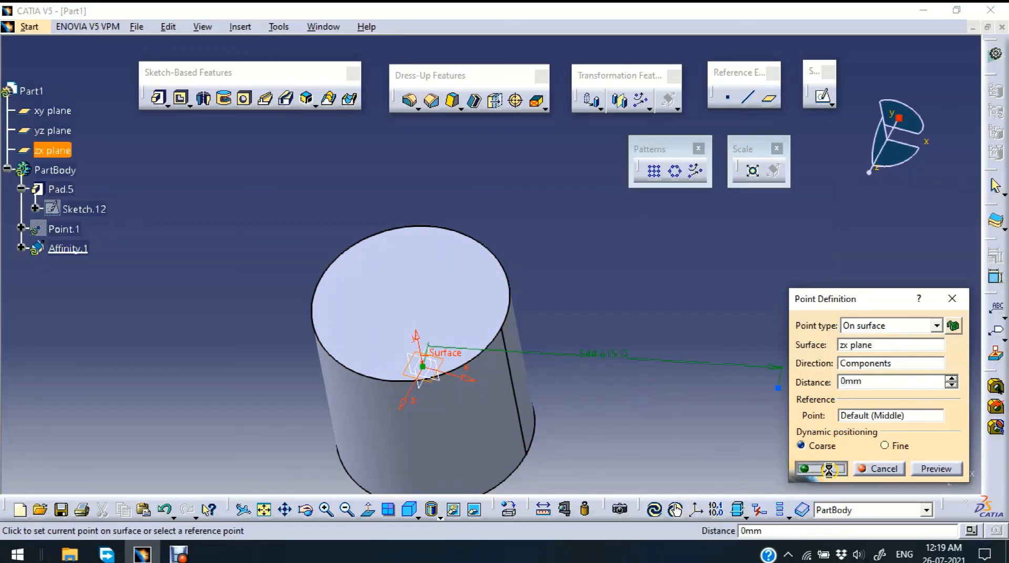
# Set the affinity's X, Y and Z ratios to 10 and apply it to the cylinder
pyautogui.doubleClick(858, 400)
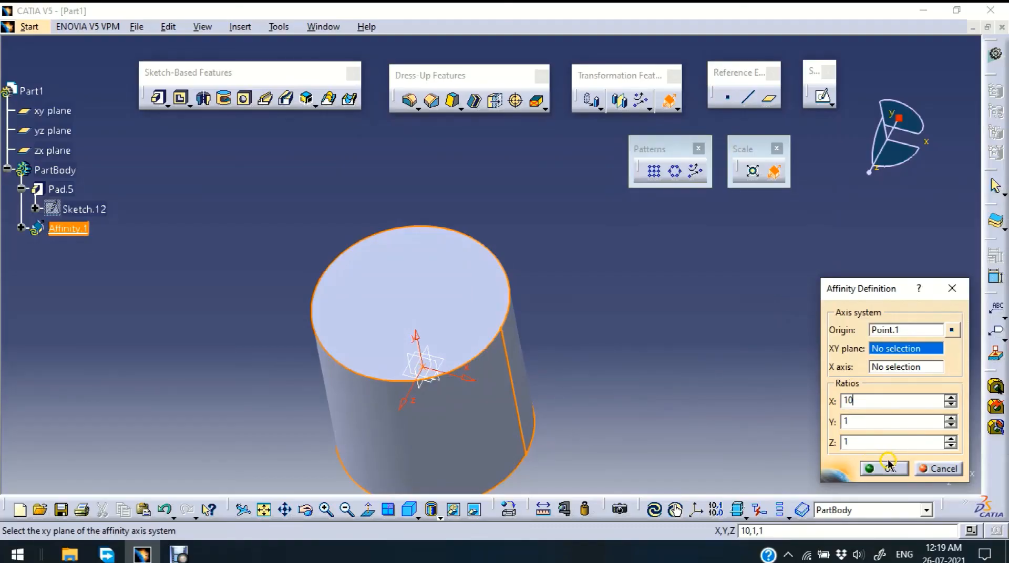
pyautogui.moveTo(851, 421); pyautogui.dragTo(831, 430)
pyautogui.write('10')
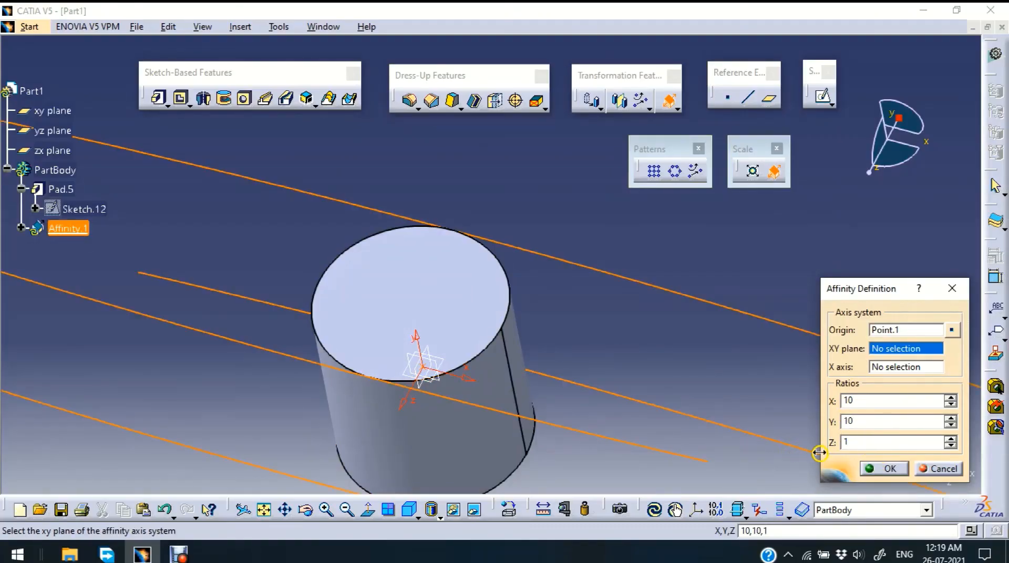
pyautogui.click(853, 443)
pyautogui.write('0')
pyautogui.press('Return')
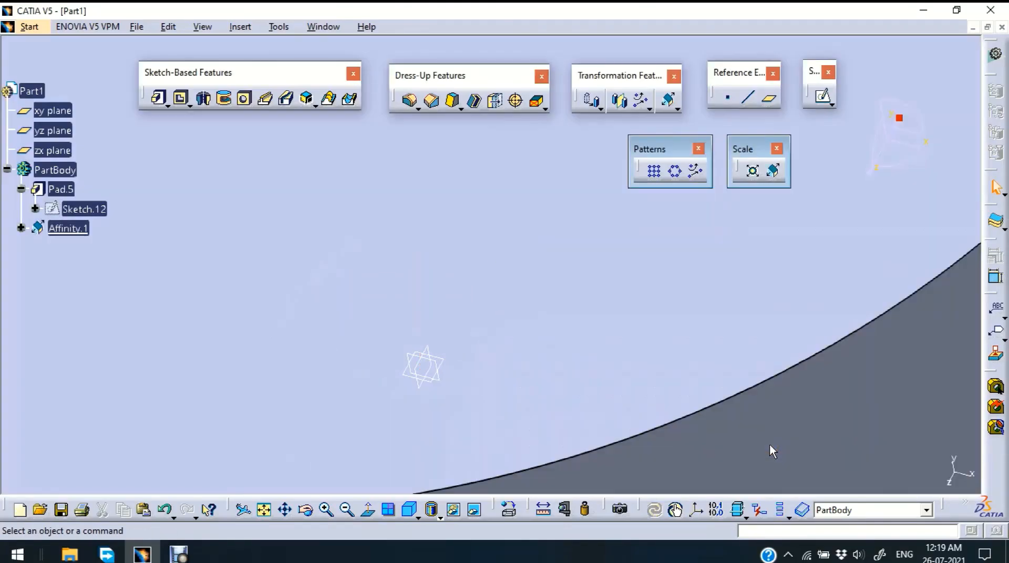
# Create a reference point on the cylinder's circular end face, about 1141 mm from the face's middle
pyautogui.moveTo(700, 271); pyautogui.dragTo(748, 280, button='middle')
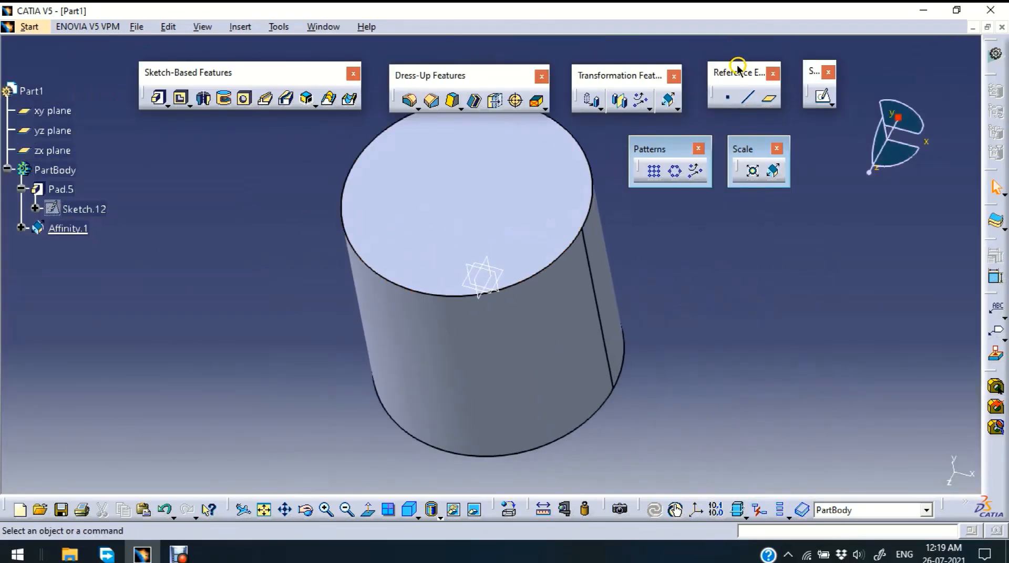
pyautogui.moveTo(732, 68)
pyautogui.mouseDown()
pyautogui.moveTo(716, 72)
pyautogui.moveTo(733, 77)
pyautogui.mouseUp()
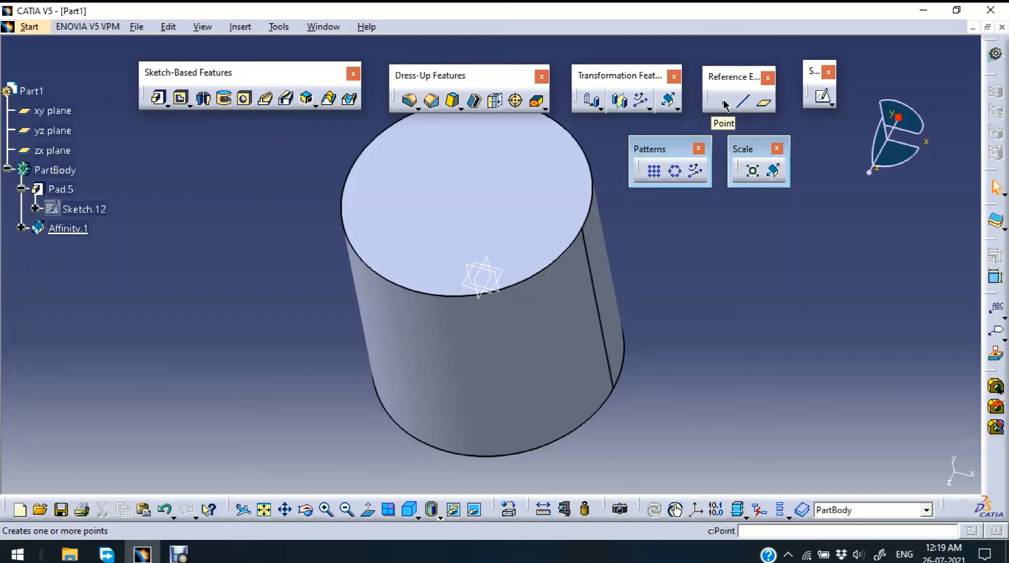
pyautogui.click(723, 103)
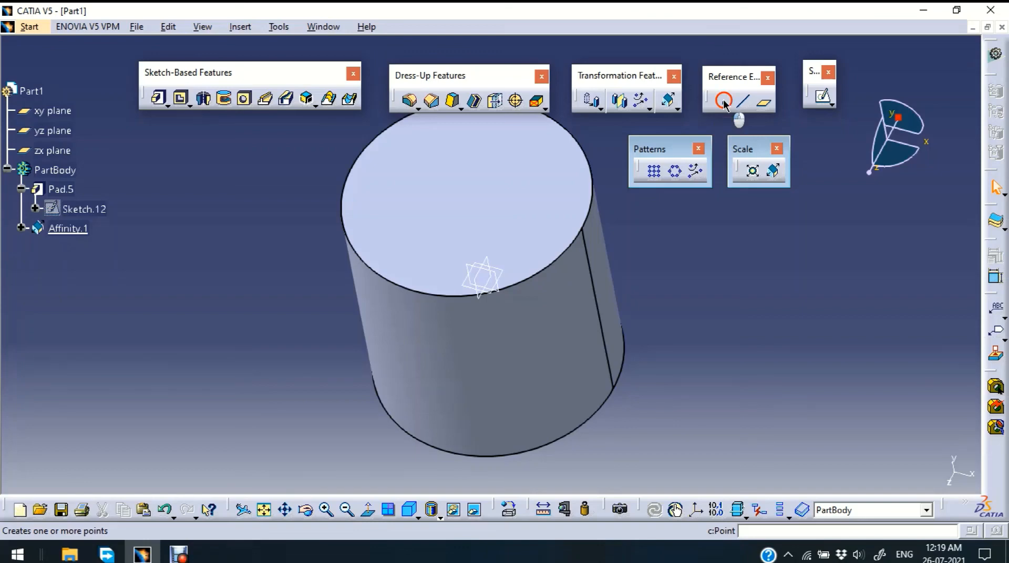
pyautogui.click(535, 196)
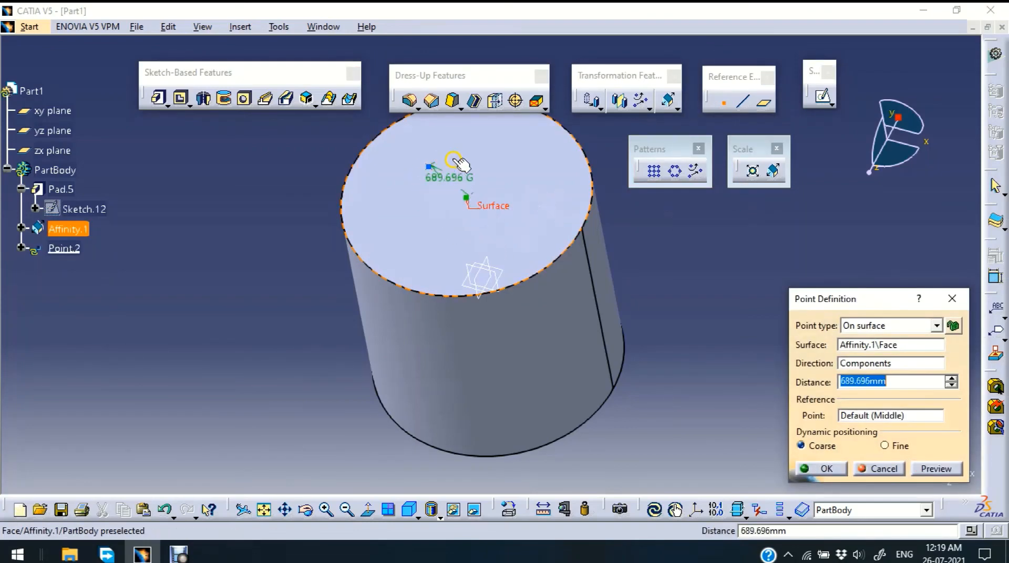
pyautogui.click(560, 171)
pyautogui.click(567, 212)
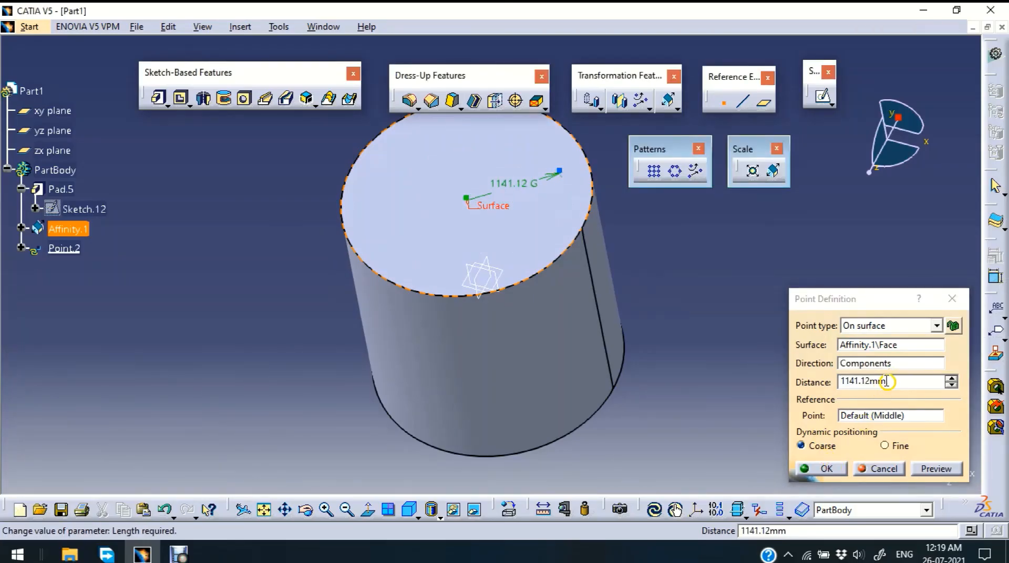
# Create a line normal to the circular end face through the reference point, with a 100 mm start and the zx plane as first limit
pyautogui.click(743, 101)
pyautogui.click(456, 160)
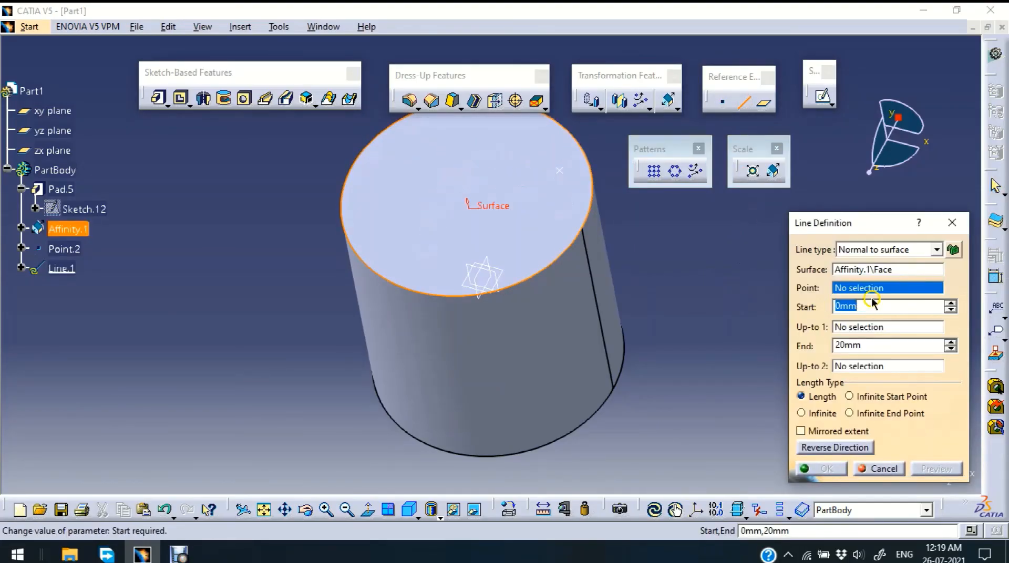
pyautogui.click(560, 173)
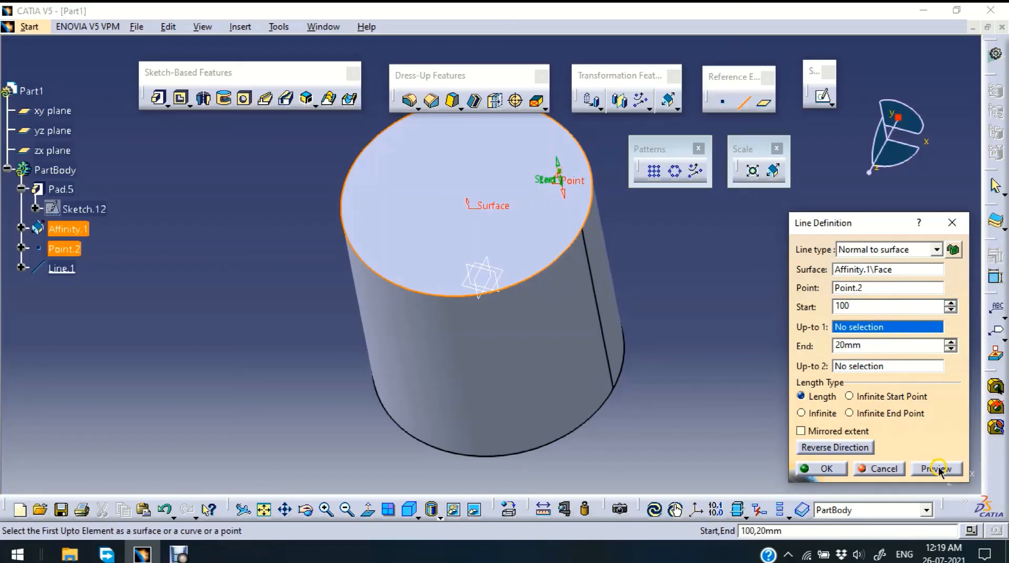
pyautogui.click(939, 469)
pyautogui.moveTo(694, 315); pyautogui.dragTo(572, 375, button='middle')
pyautogui.click(521, 280)
pyautogui.click(930, 467)
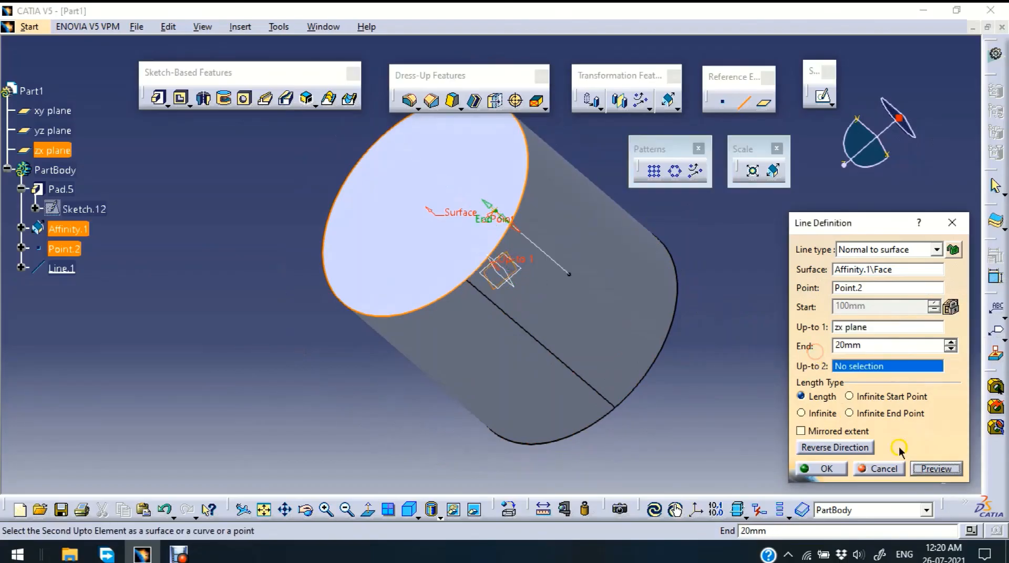
pyautogui.click(834, 468)
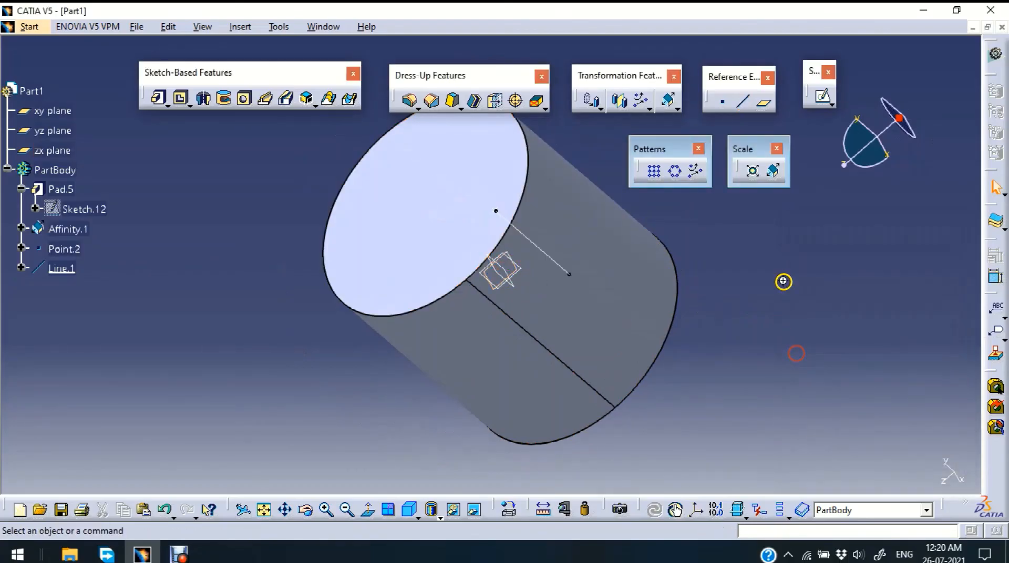
# Create a reference plane offset about -7899 mm from the xy plane
pyautogui.moveTo(783, 281); pyautogui.dragTo(677, 314, button='middle')
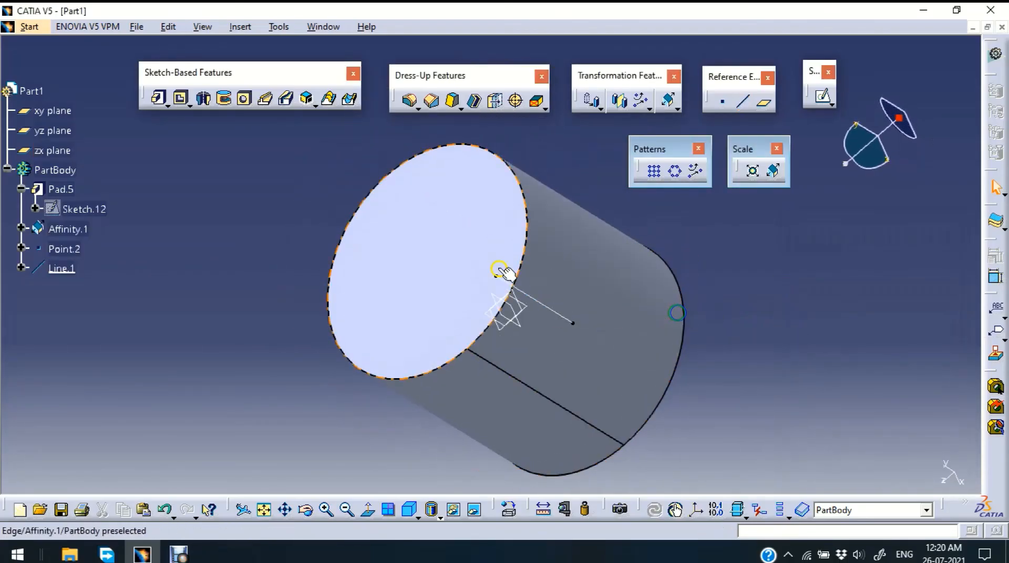
pyautogui.moveTo(804, 392); pyautogui.dragTo(882, 443, button='middle')
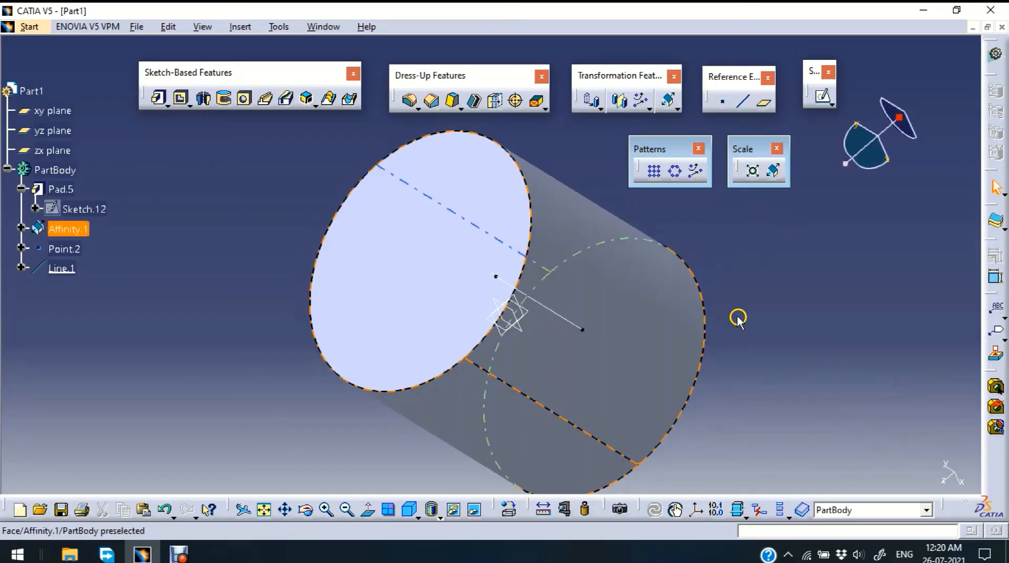
pyautogui.moveTo(778, 297); pyautogui.dragTo(581, 424, button='middle')
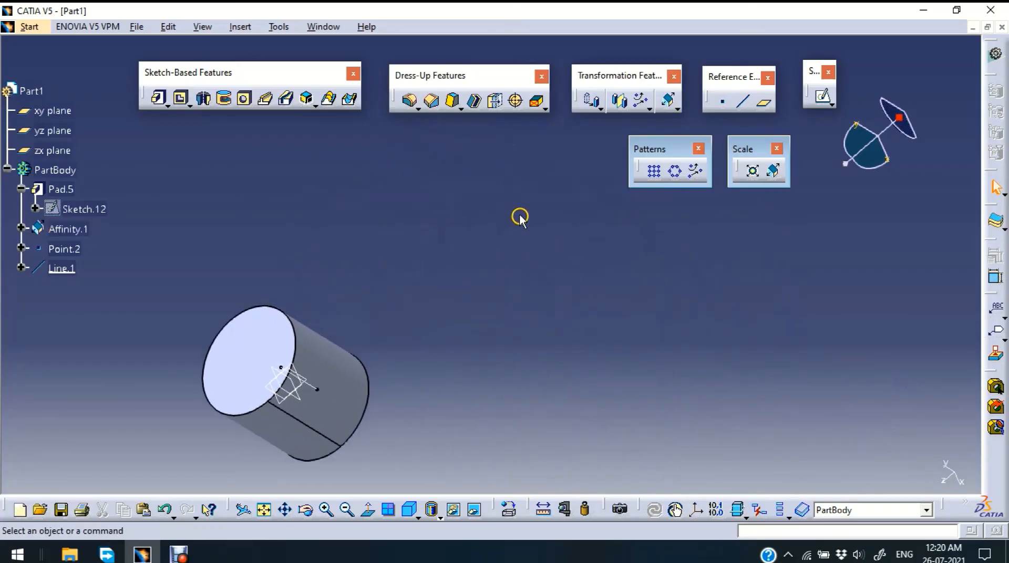
pyautogui.click(299, 399)
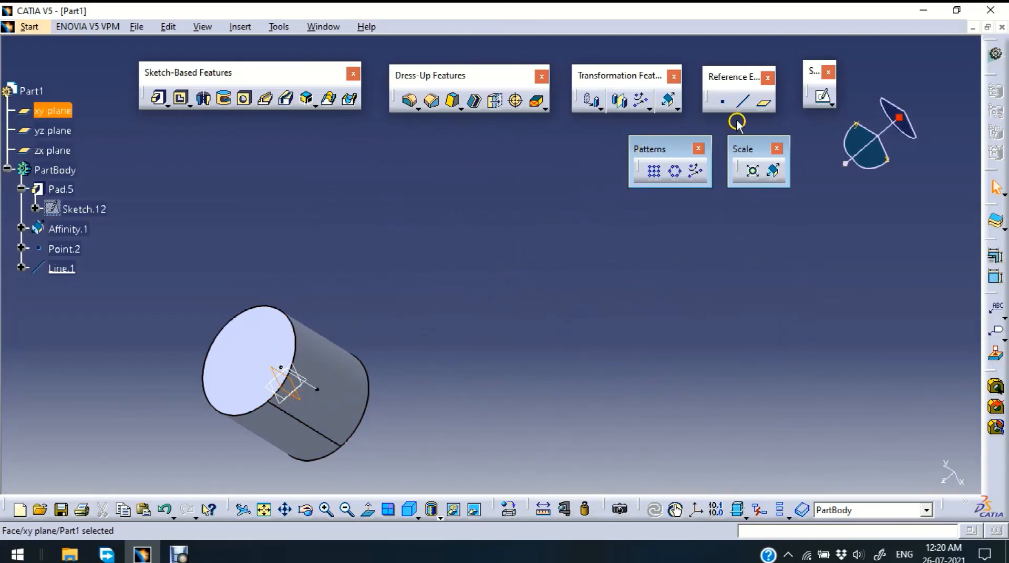
pyautogui.click(765, 107)
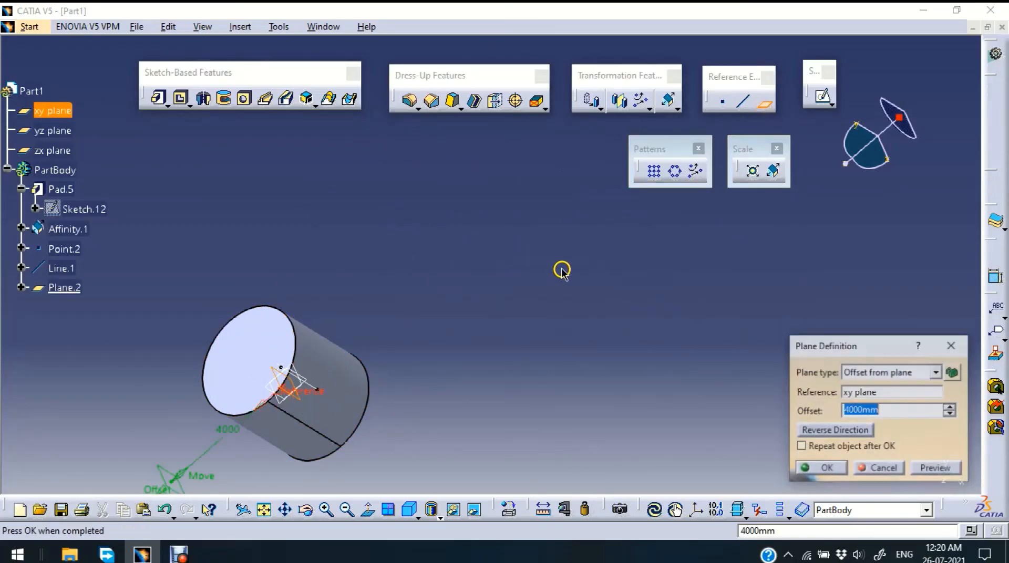
pyautogui.moveTo(587, 218); pyautogui.dragTo(595, 209, button='middle')
pyautogui.moveTo(439, 250); pyautogui.dragTo(480, 258, button='middle')
pyautogui.click(480, 203)
pyautogui.moveTo(309, 383); pyautogui.dragTo(539, 168)
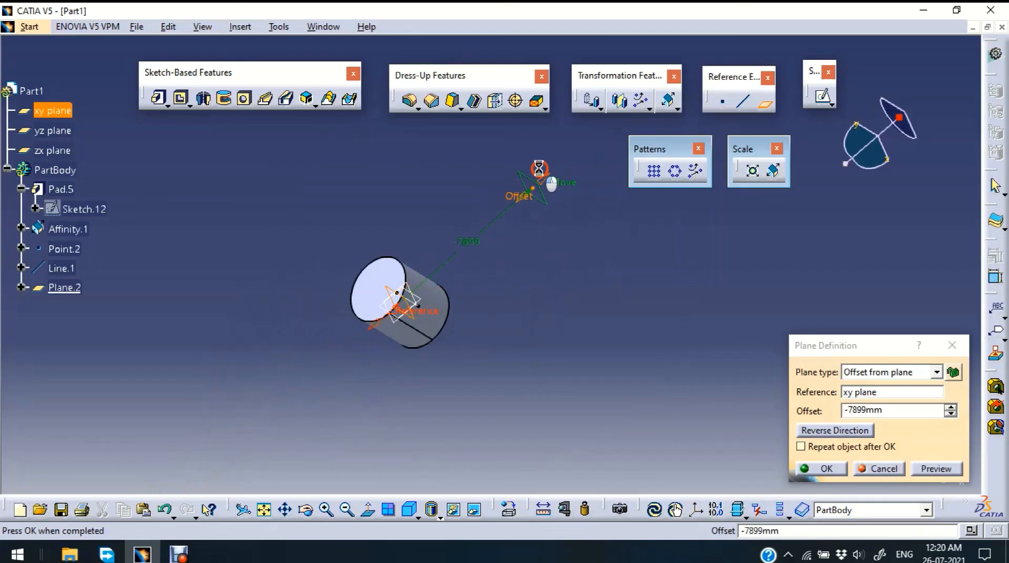
pyautogui.click(826, 469)
# Open a sketch on the new offset plane and exit it without drawing anything
pyautogui.moveTo(563, 253); pyautogui.dragTo(602, 283, button='middle')
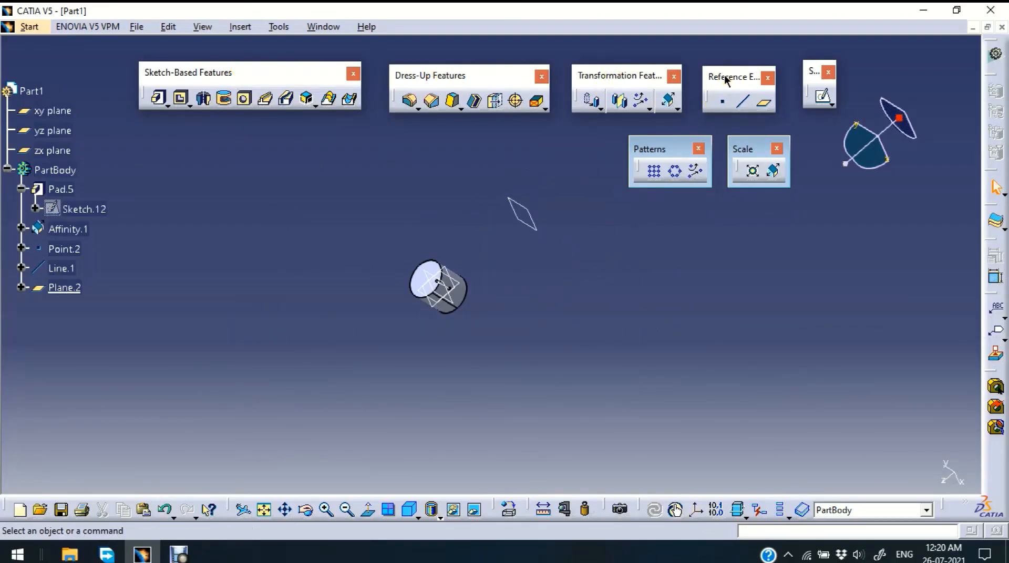
pyautogui.moveTo(810, 78); pyautogui.dragTo(810, 74)
pyautogui.click(828, 109)
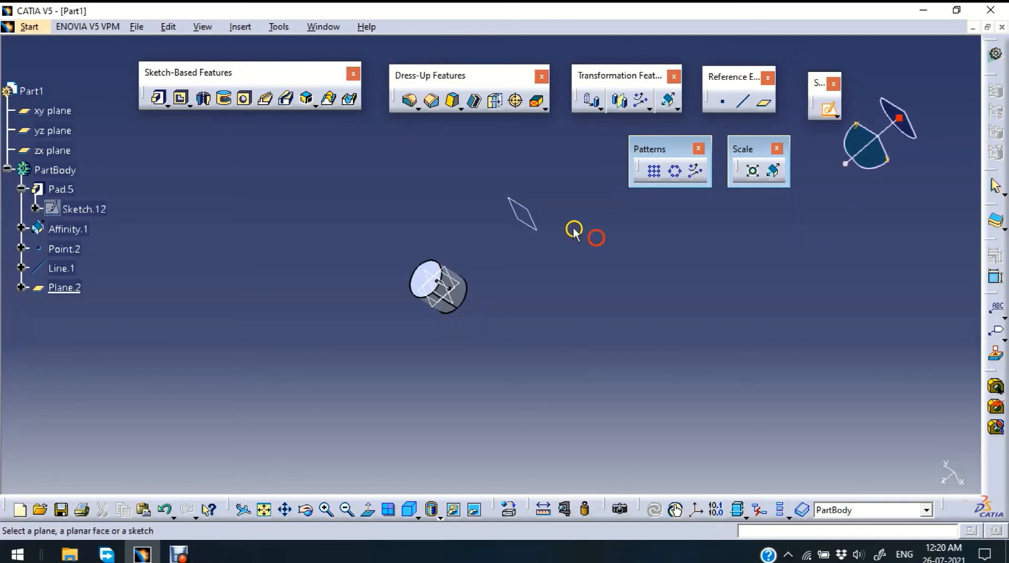
pyautogui.click(532, 228)
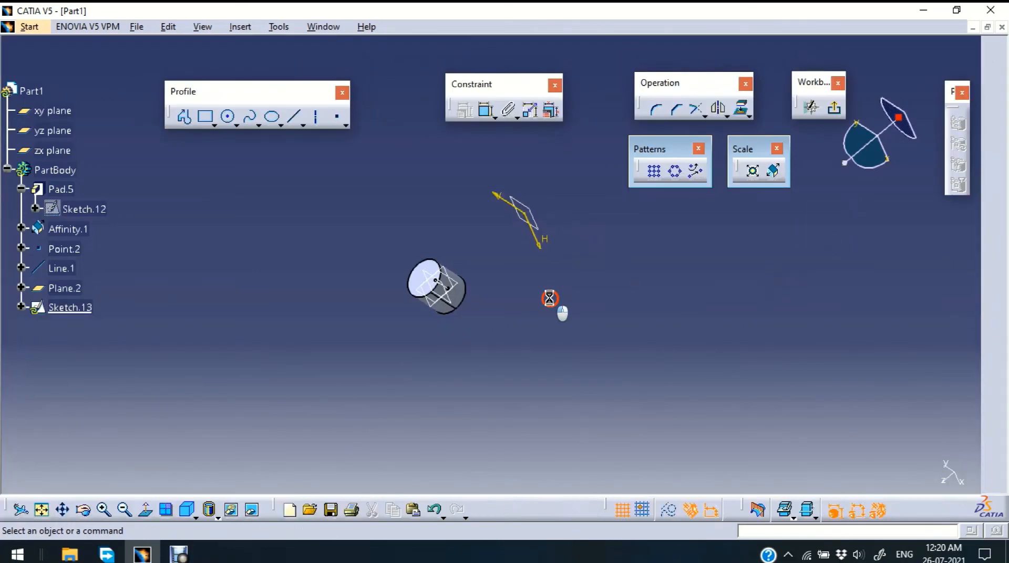
pyautogui.moveTo(536, 327); pyautogui.dragTo(556, 232, button='middle')
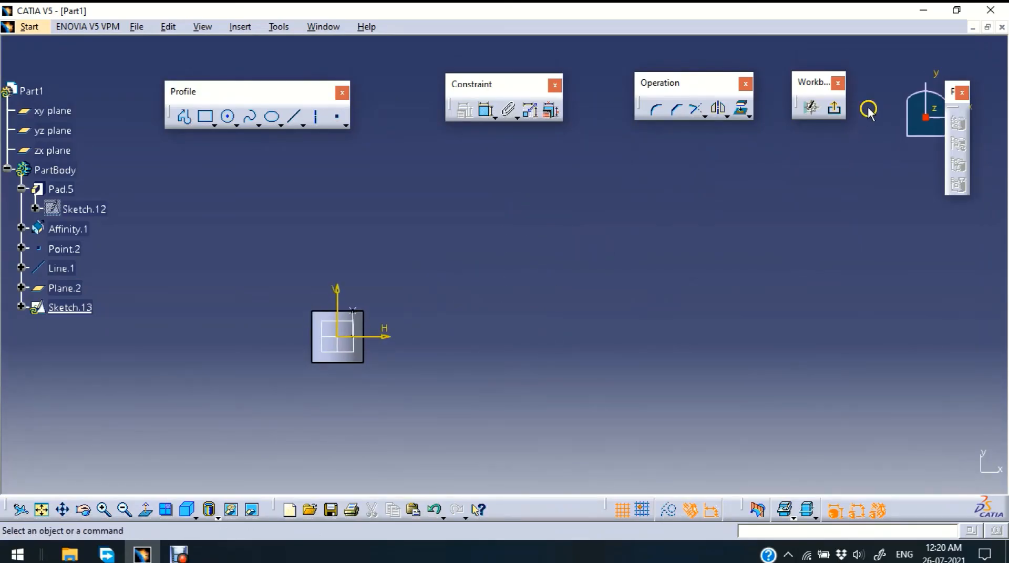
pyautogui.click(836, 110)
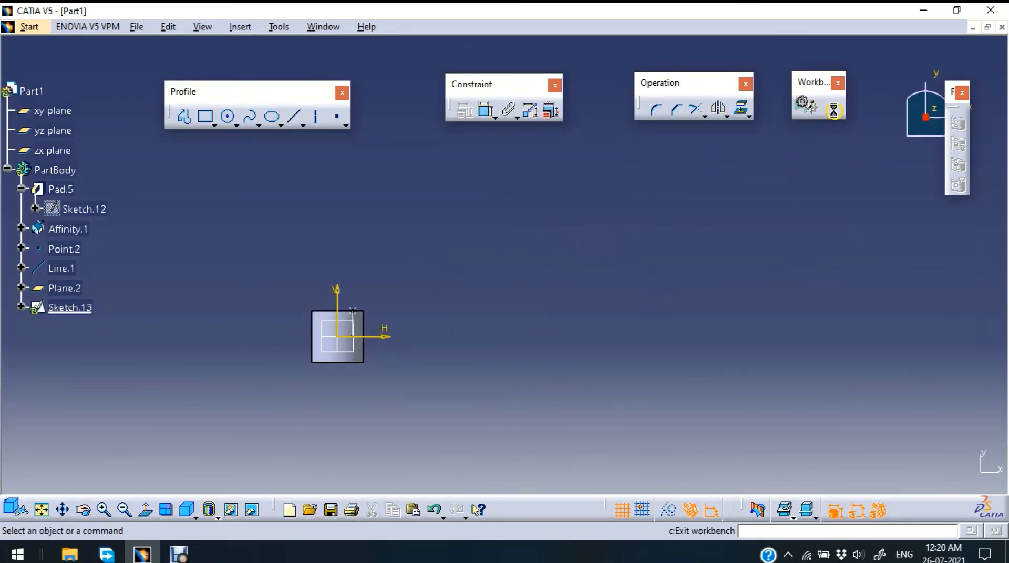